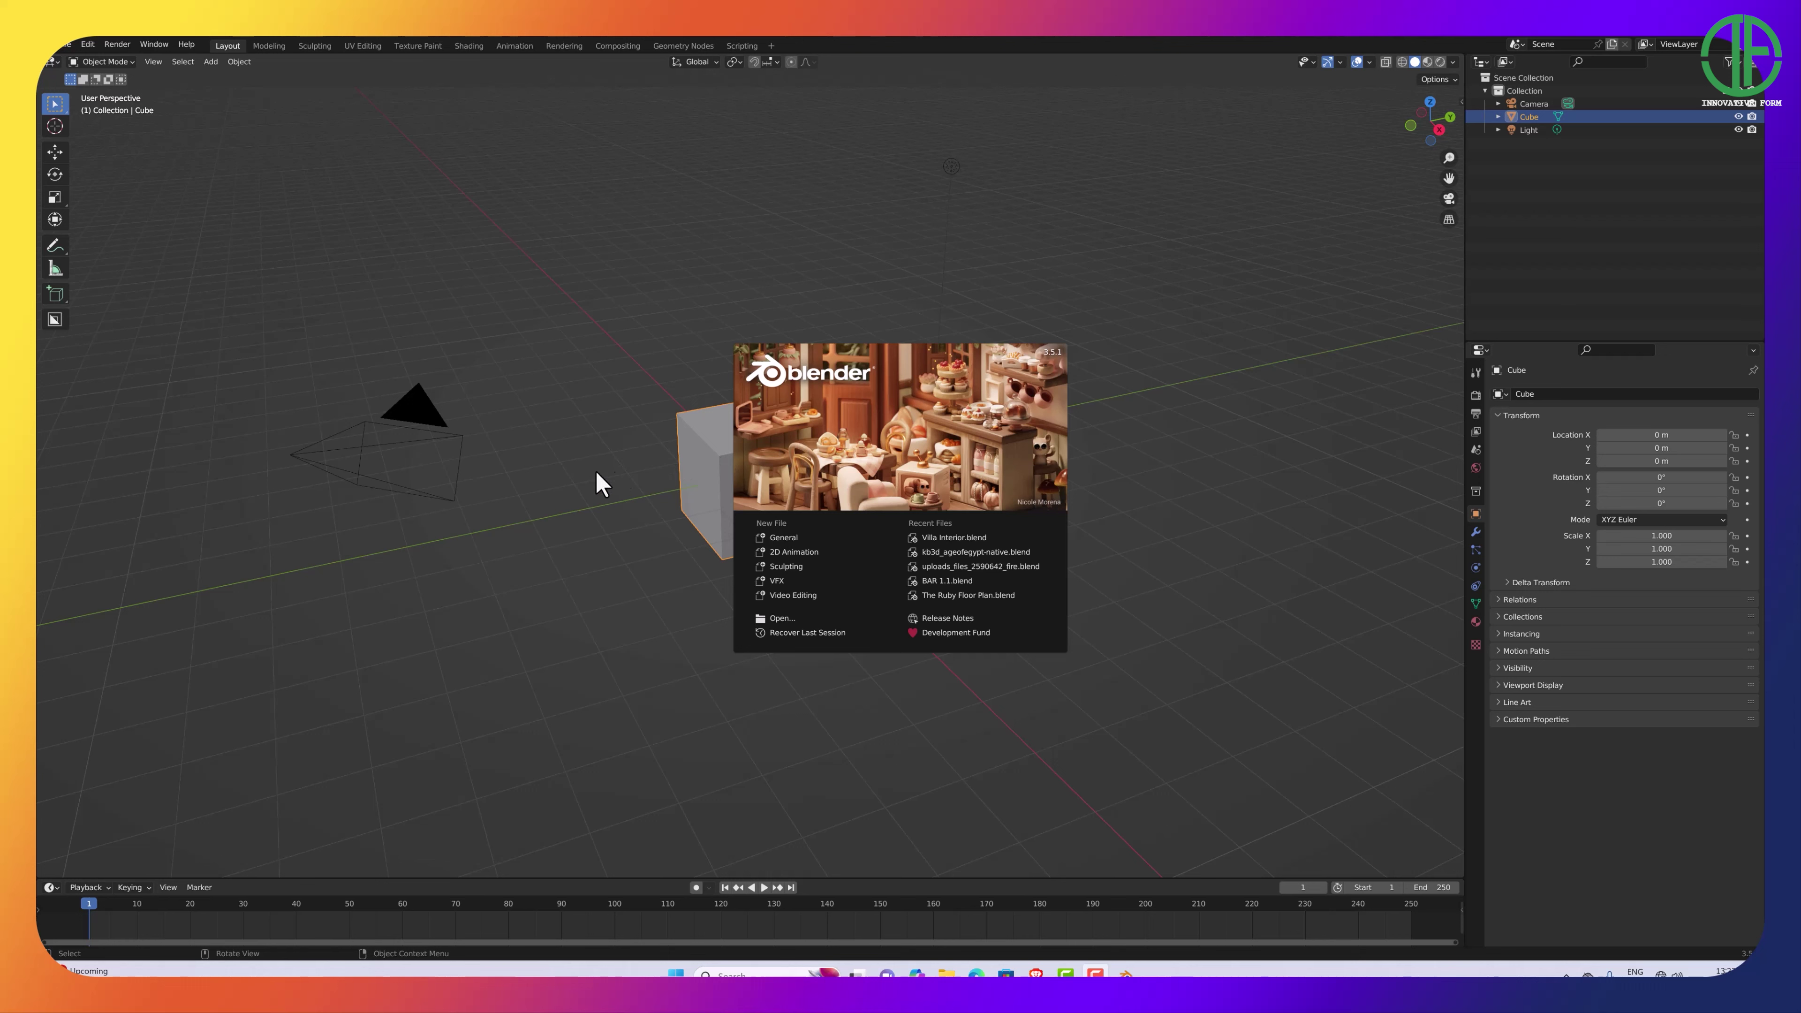
Close the startup splash screen to reach the default cube scene.
left_click(551, 472)
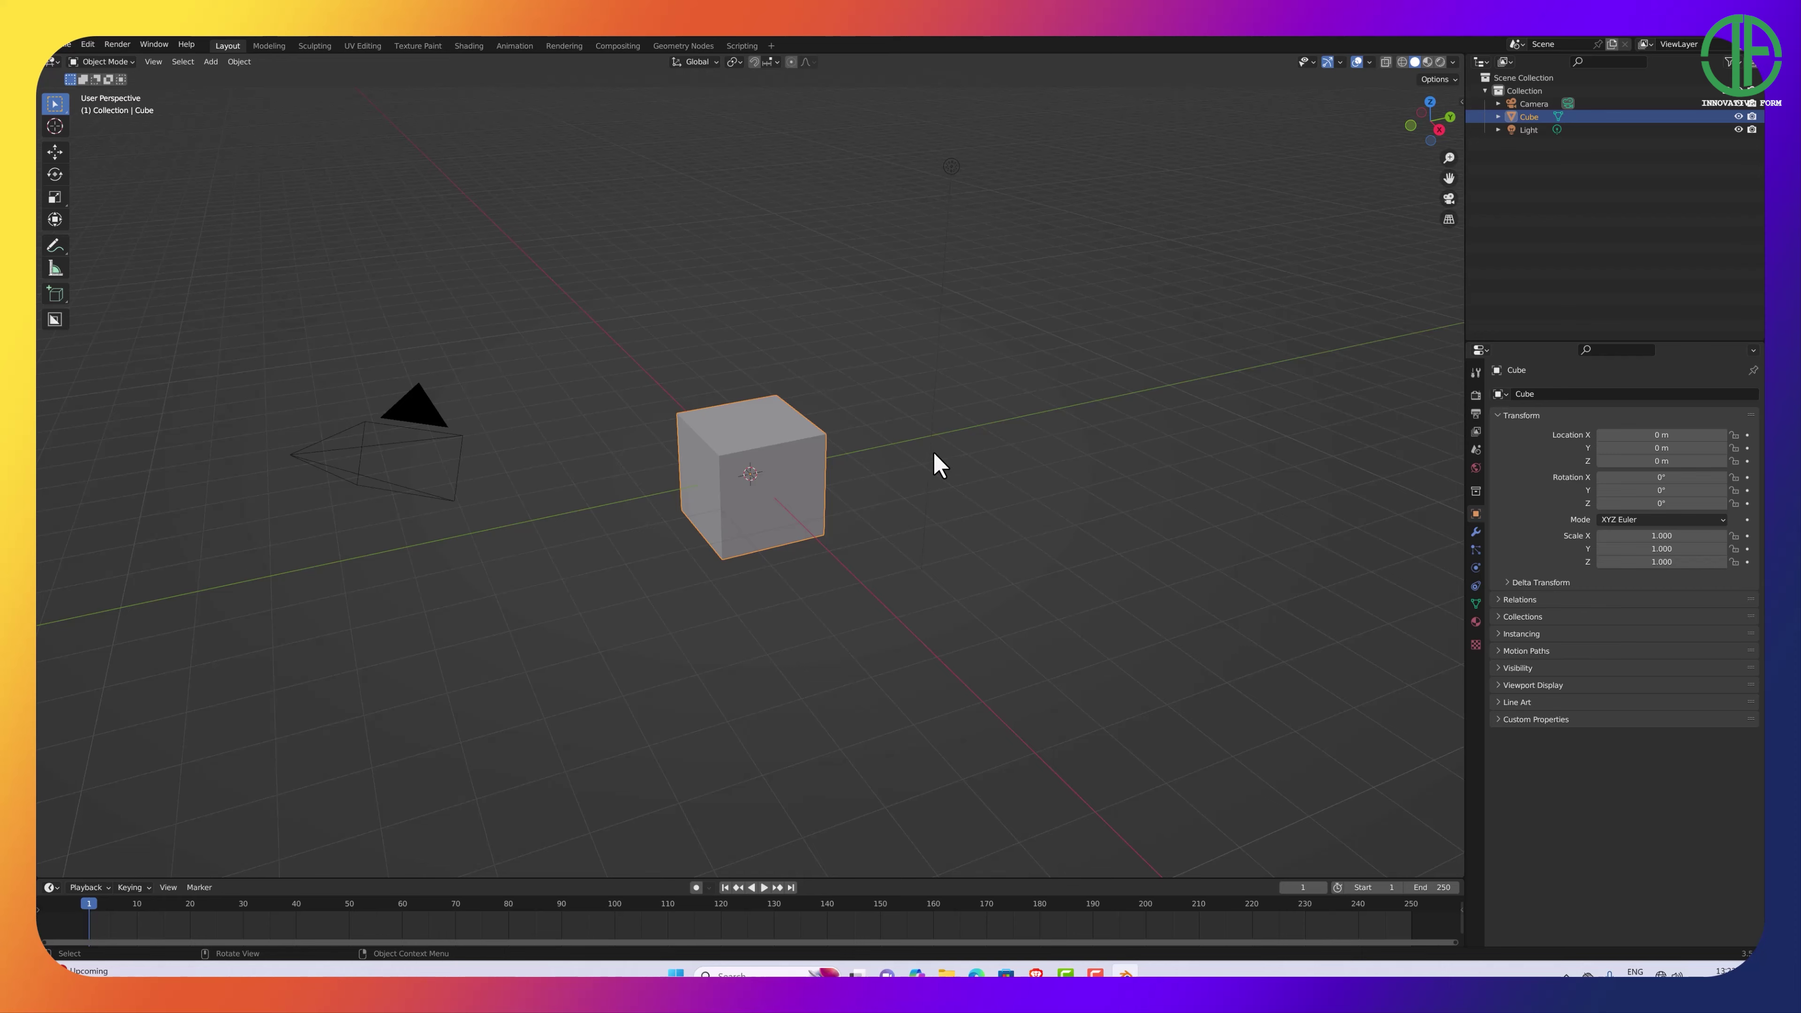
scroll(933, 462, "down", 3)
middle_click_drag(868, 496, 888, 538)
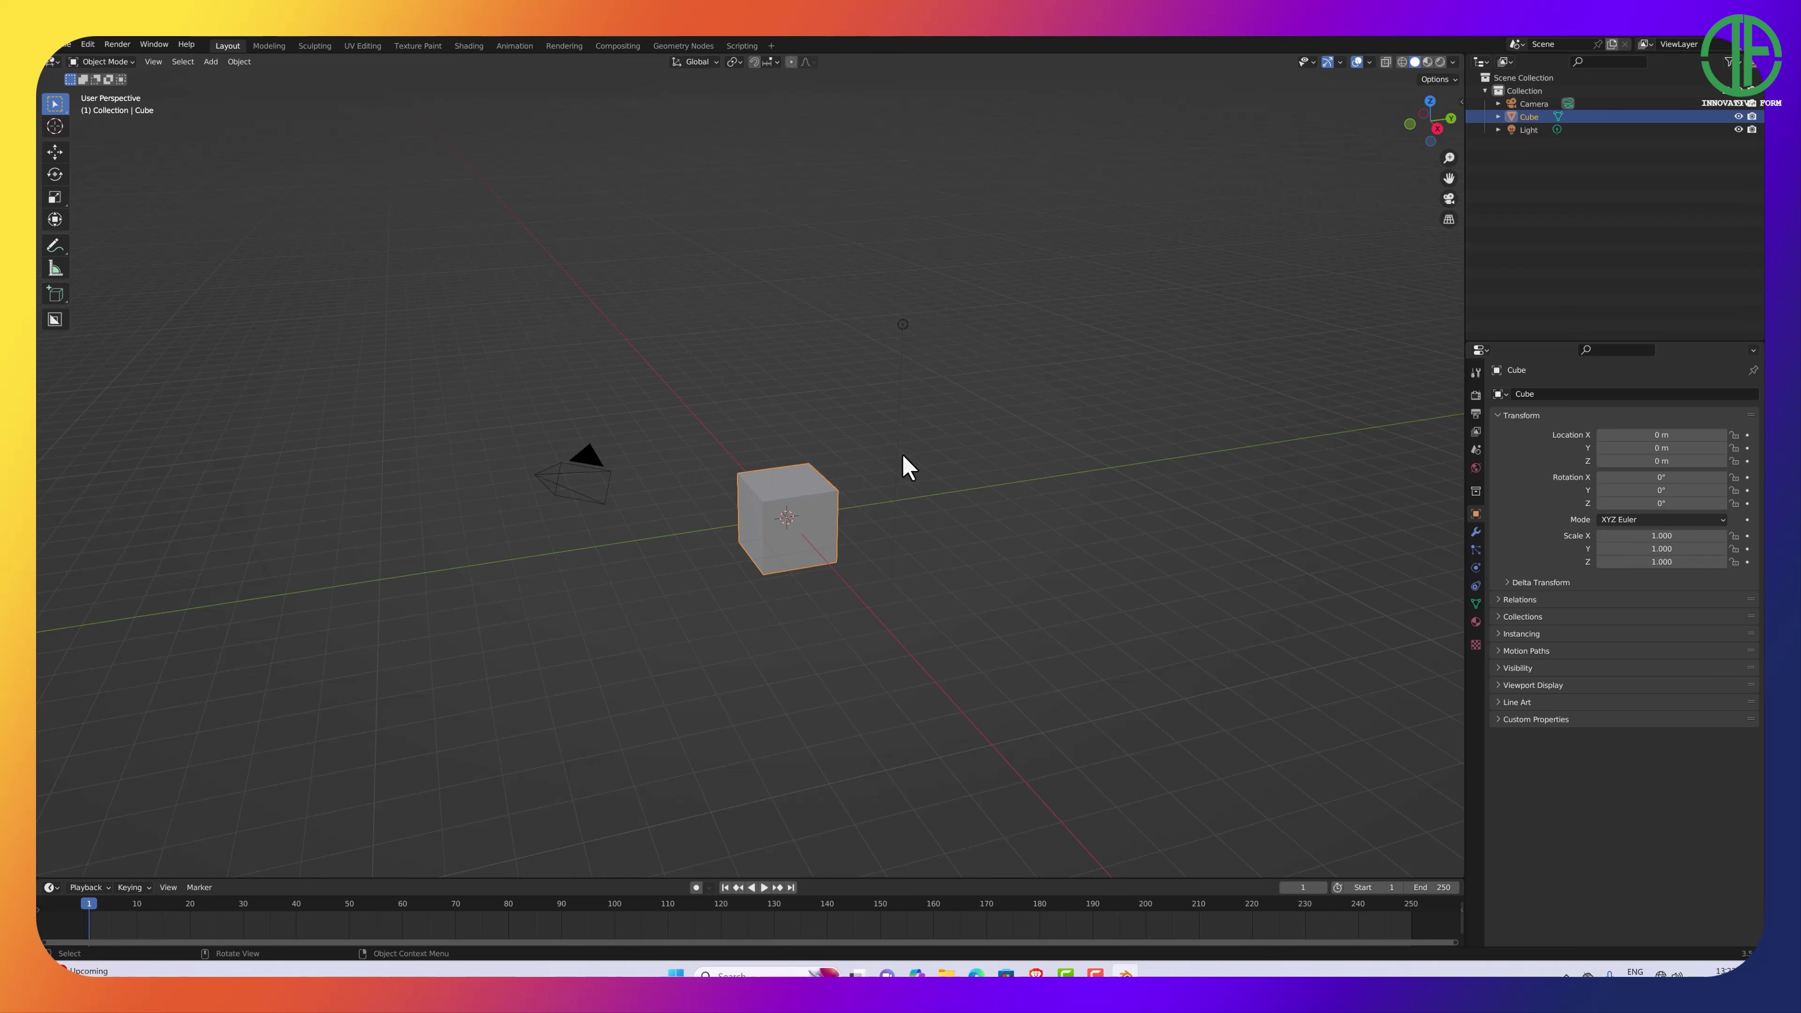
mouse_move(850, 565)
middle_mouse_down()
mouse_move(849, 583)
mouse_move(855, 562)
middle_mouse_up()
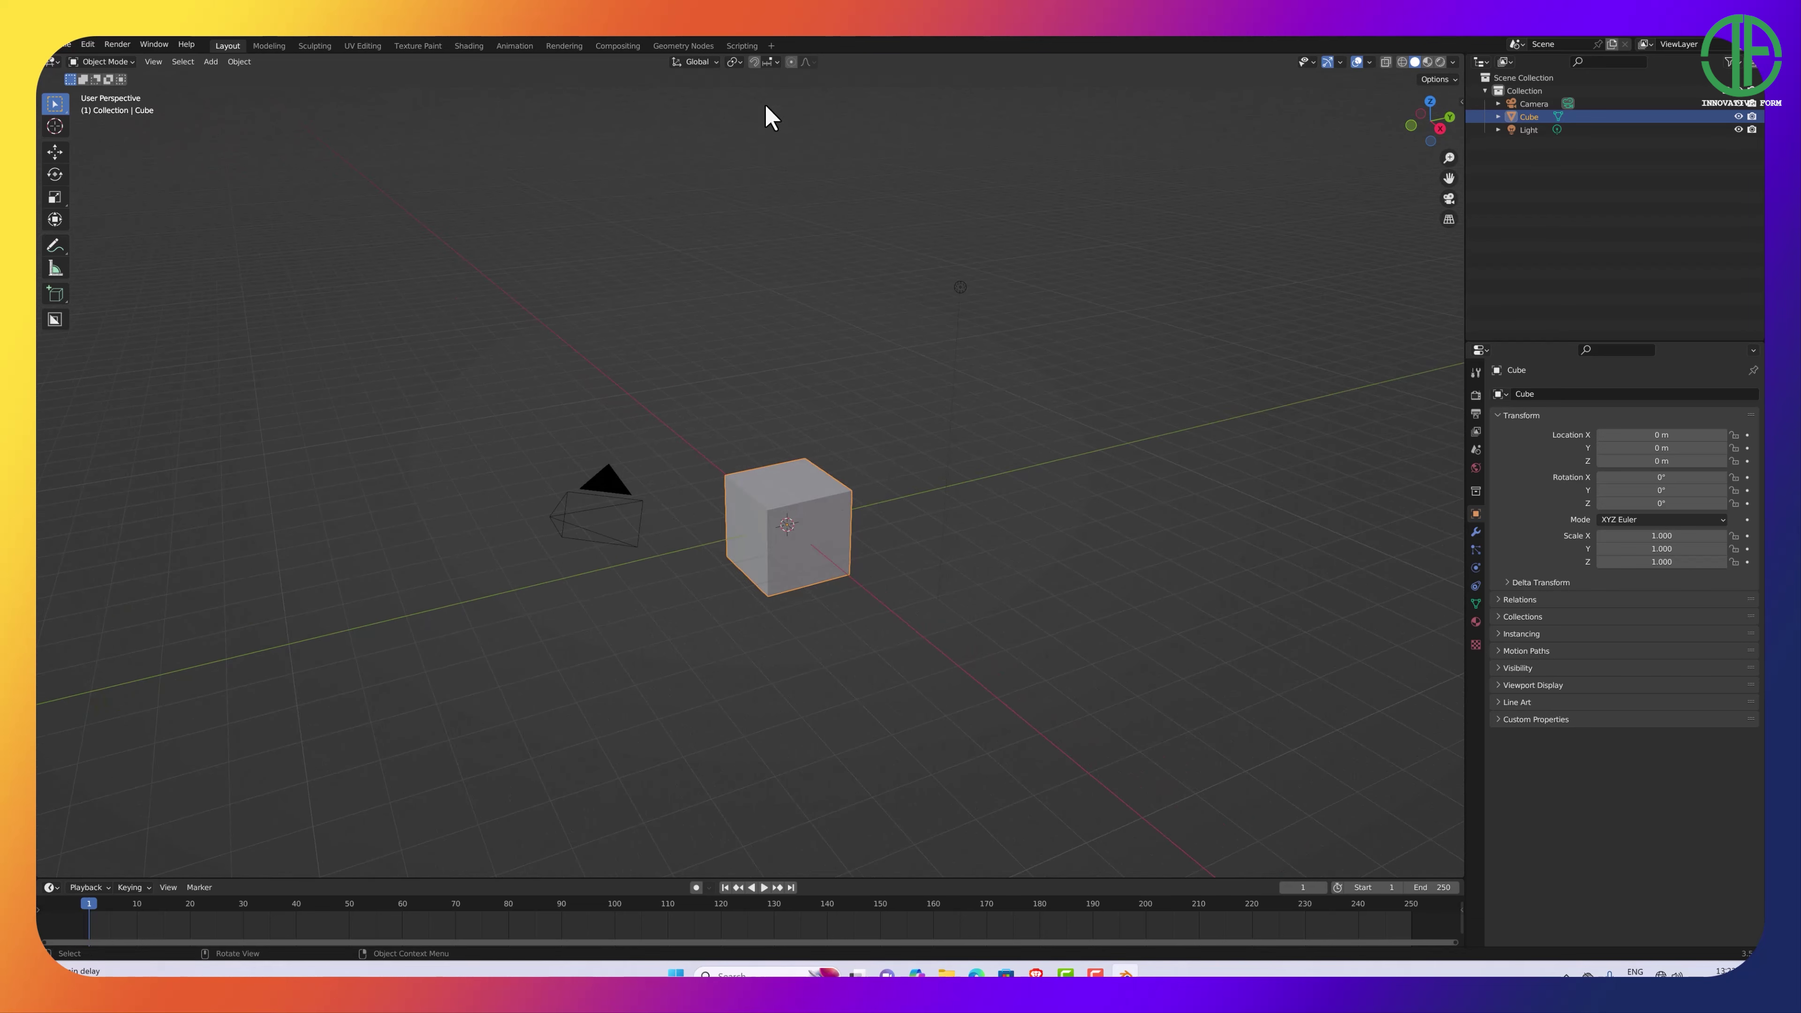
Review the transform orientation options and set the transform pivot point to Individual Origins.
left_click(708, 62)
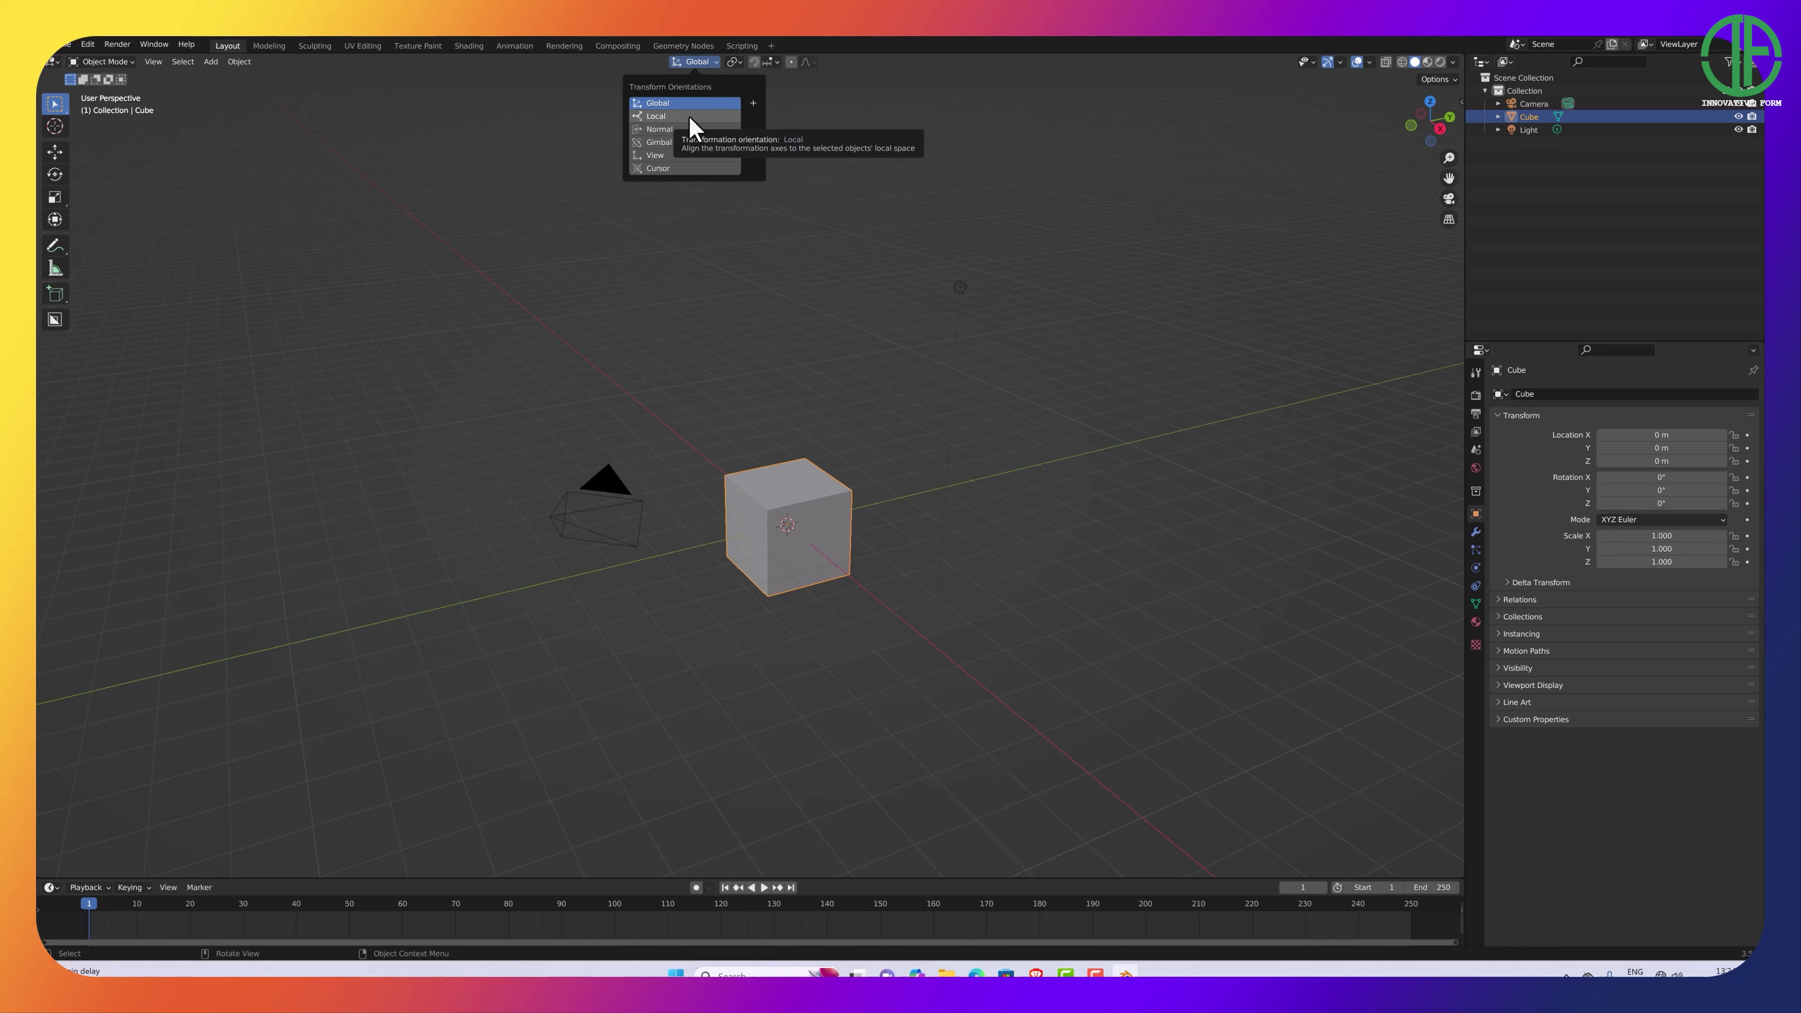
left_click(706, 63)
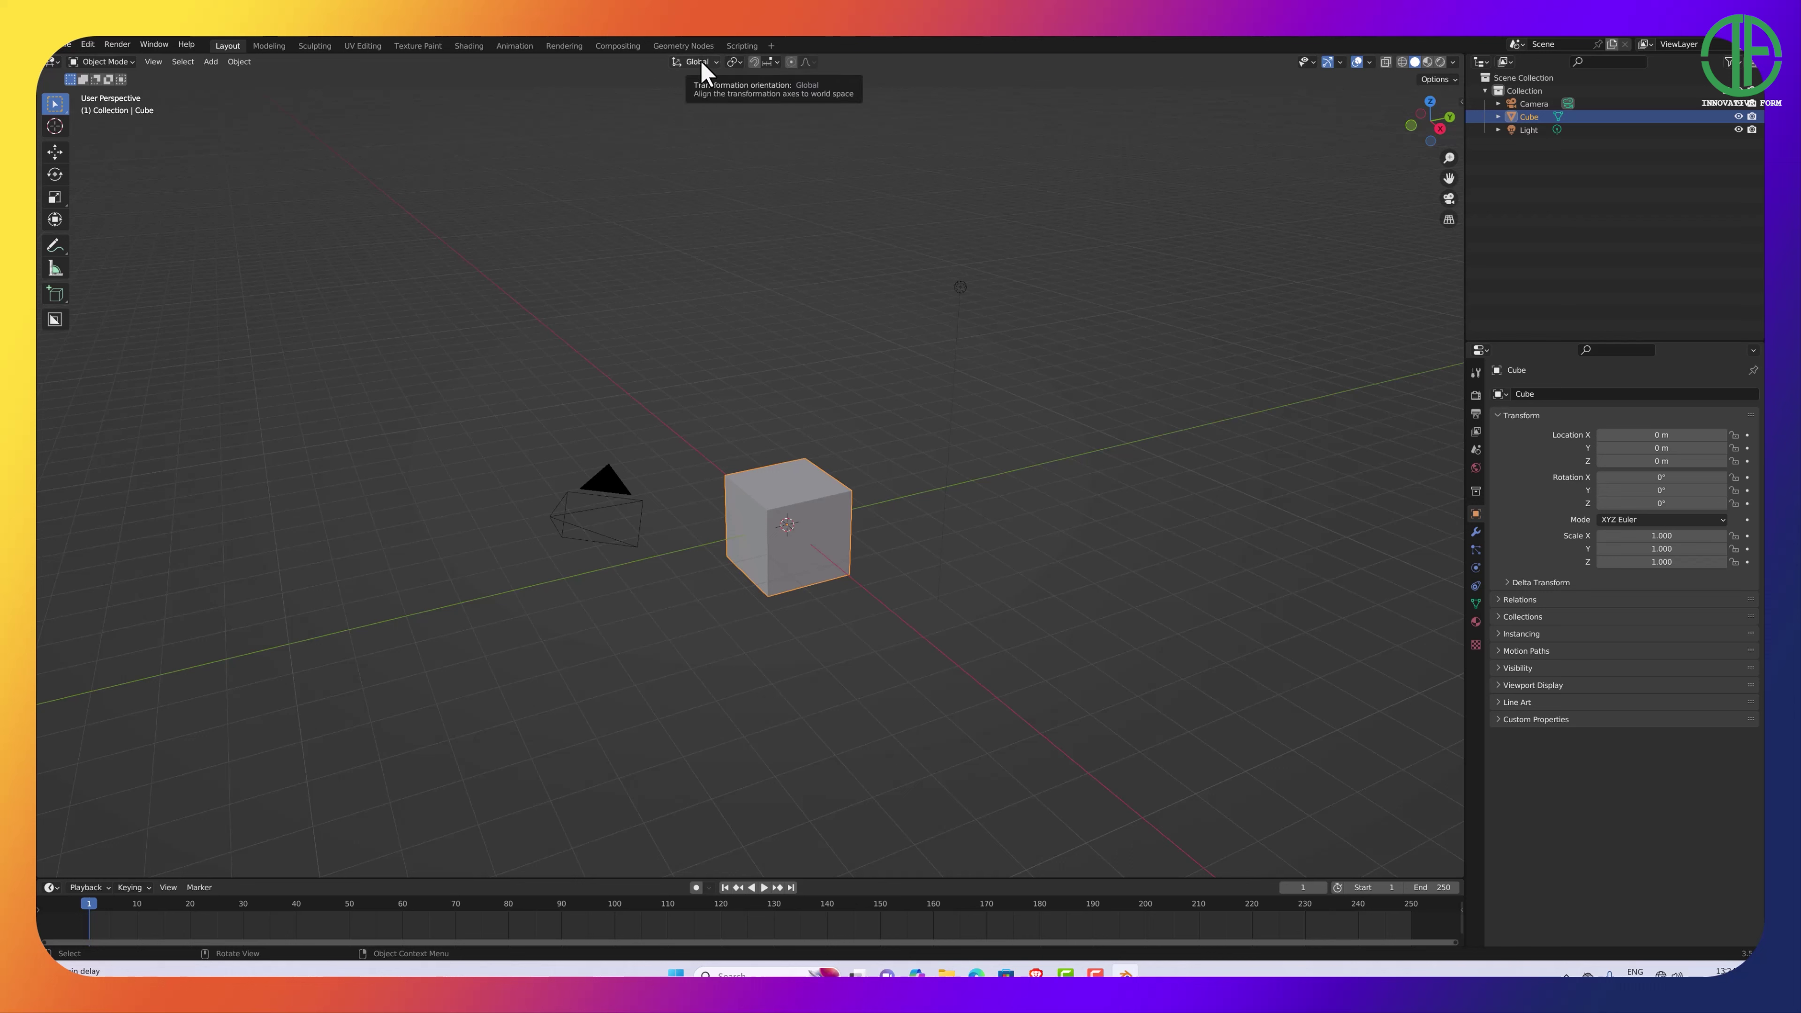
left_click(736, 64)
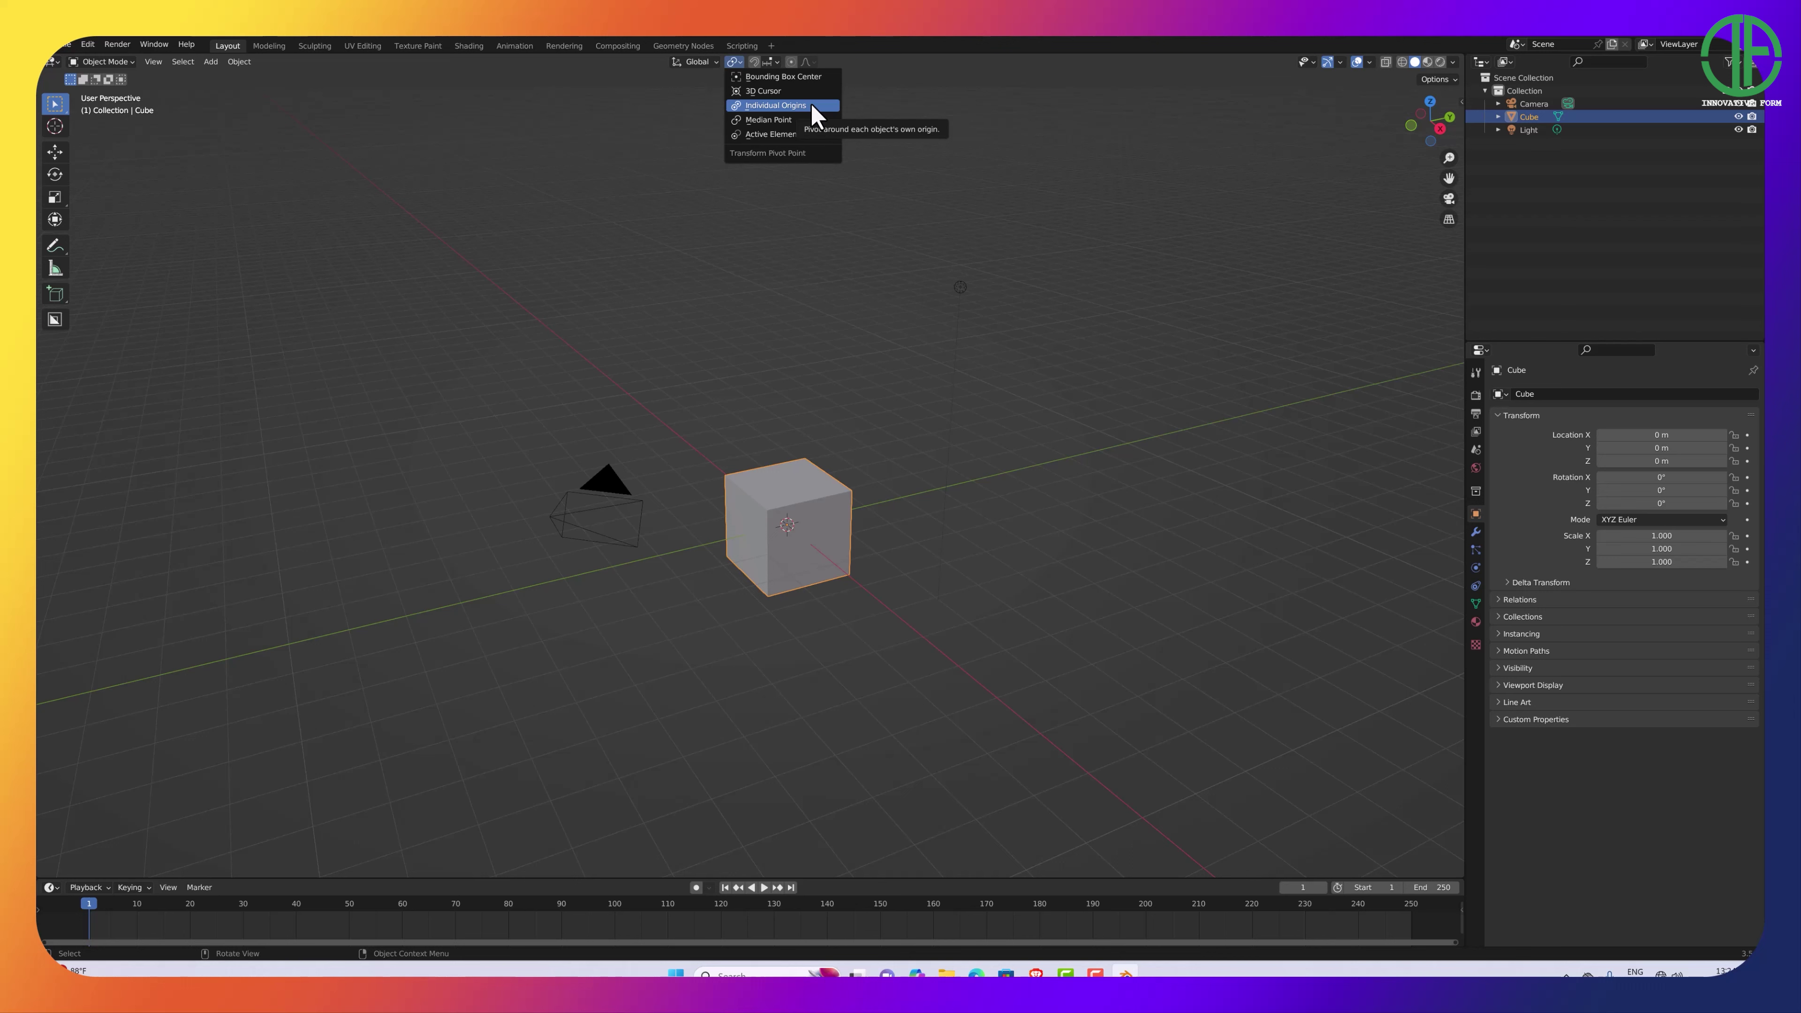
left_click(812, 107)
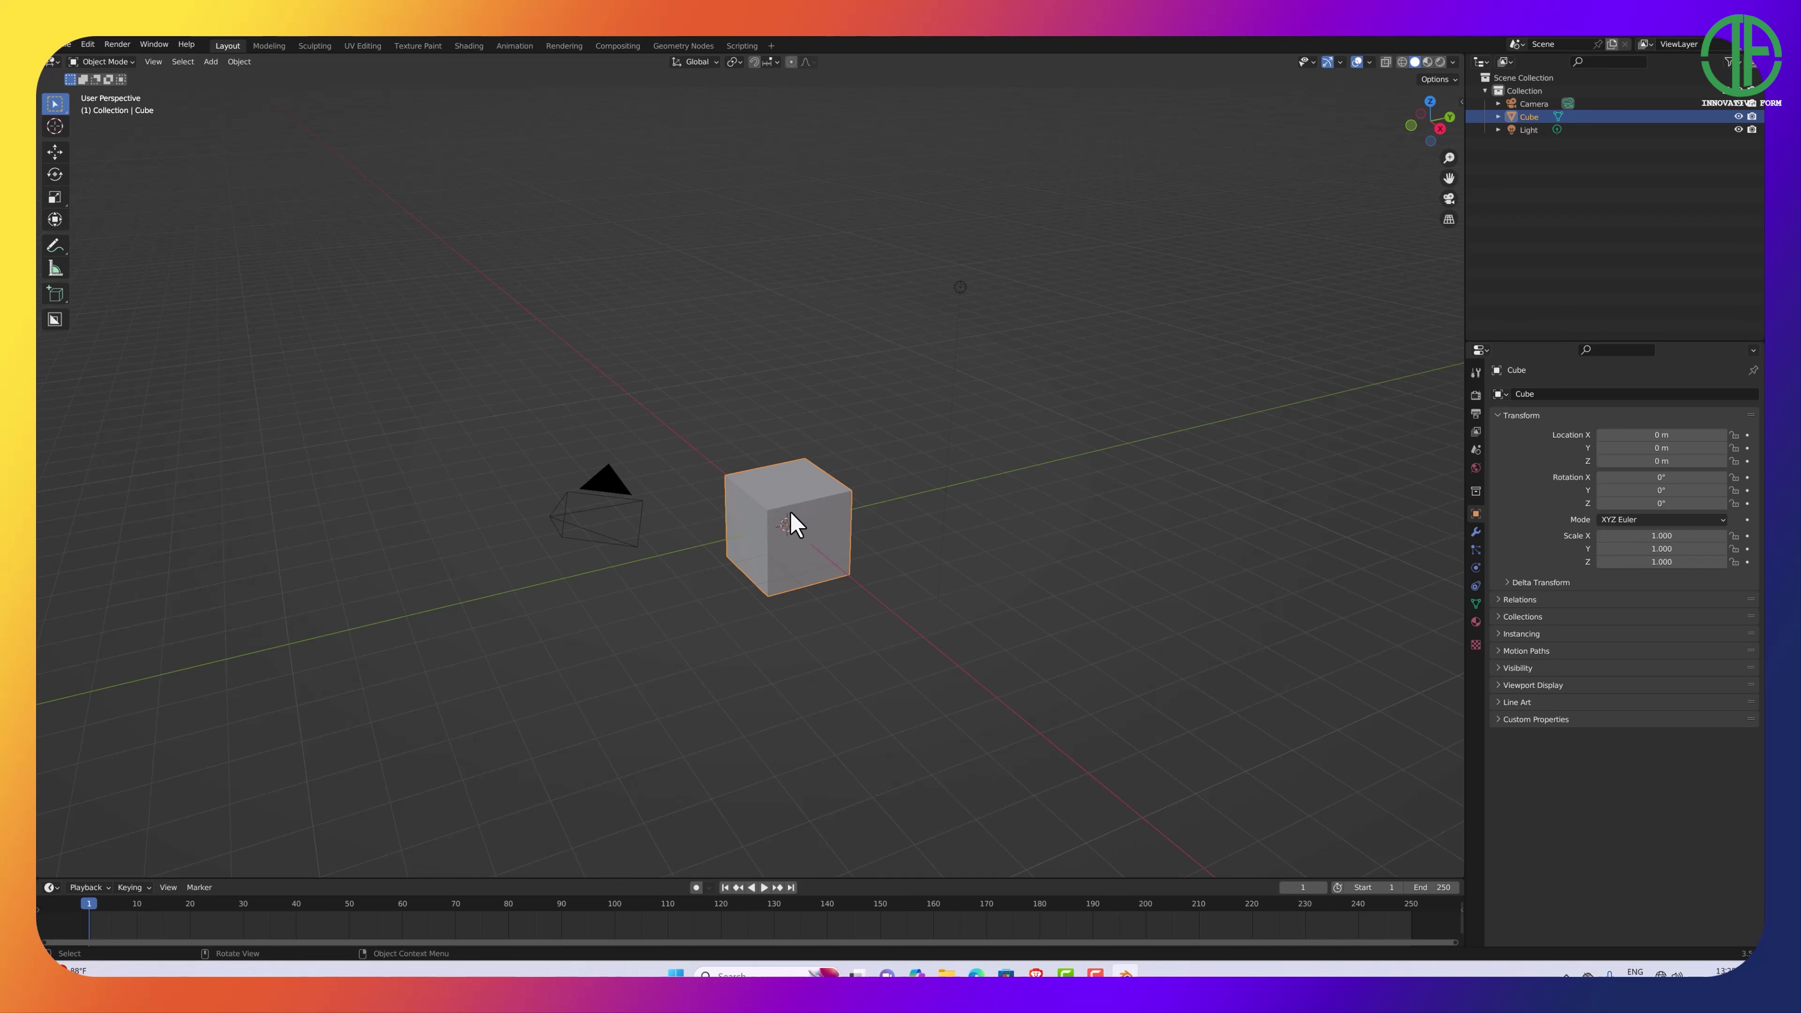
Duplicate the default cube and move the copy along the Y axis to about 3.54 m.
left_click(55, 152)
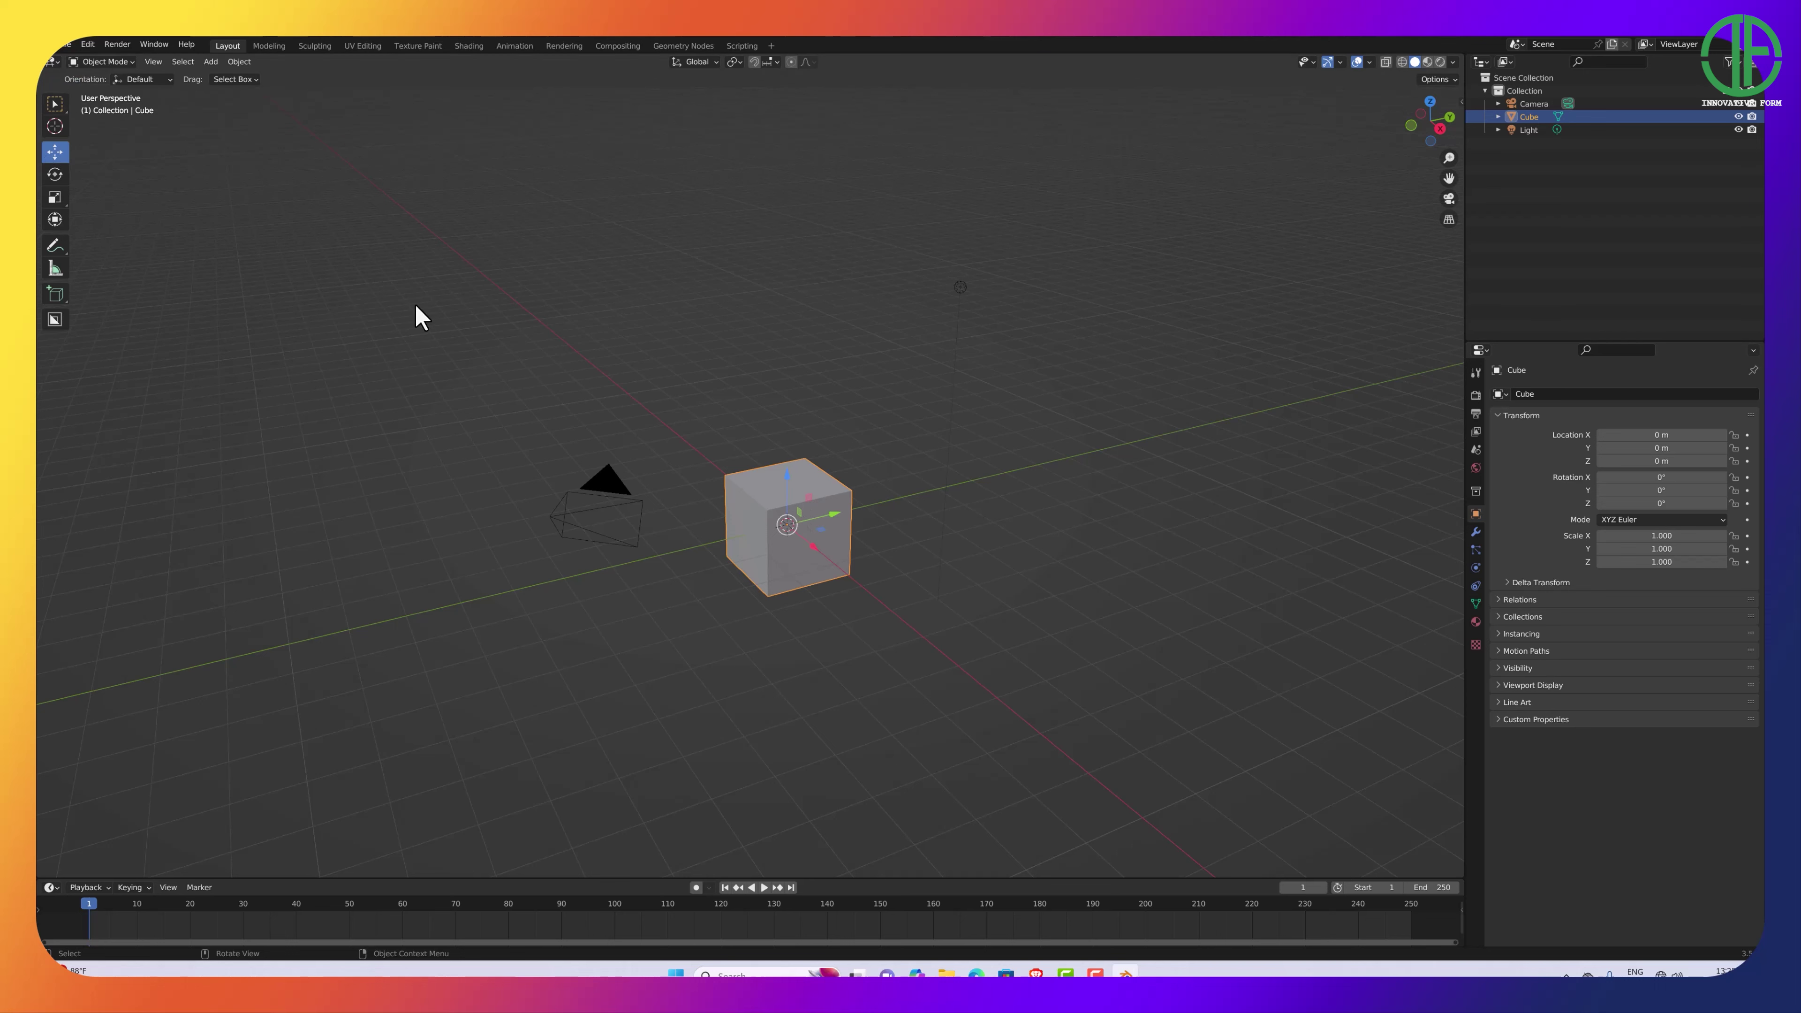
middle_click_drag(804, 583, 849, 568)
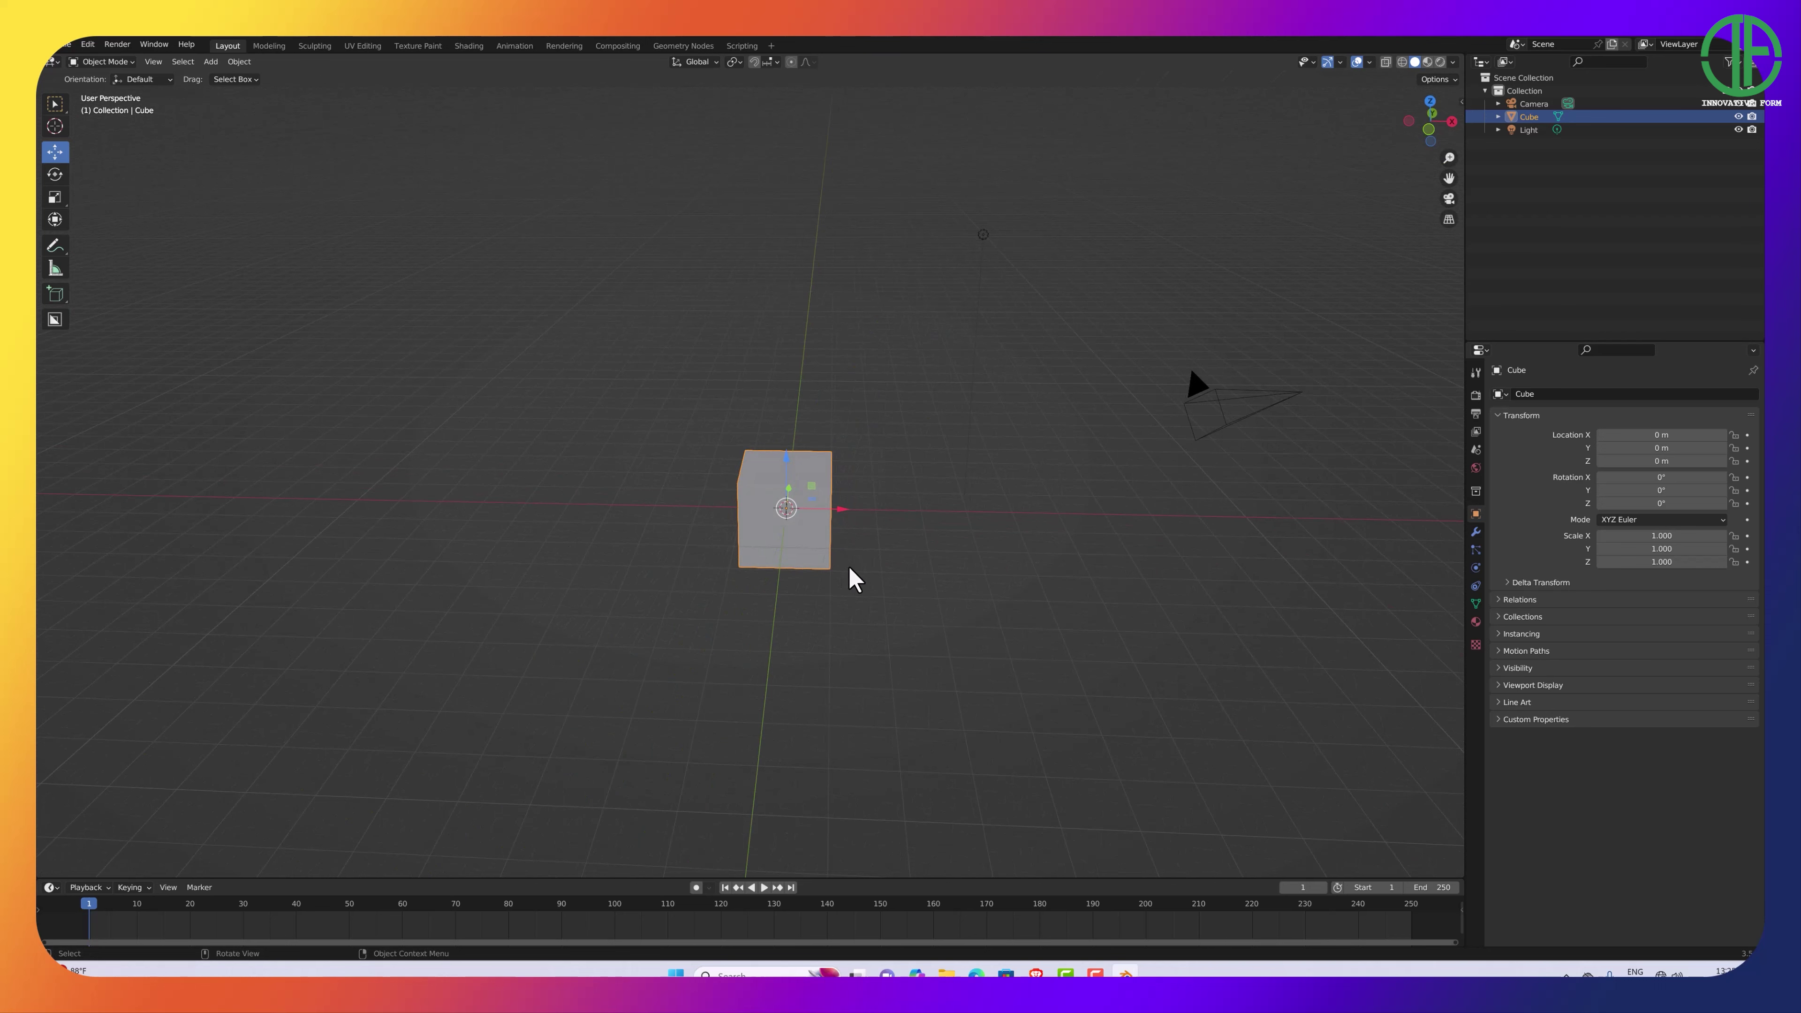
key("shift")
middle_click_drag(881, 576, 732, 579)
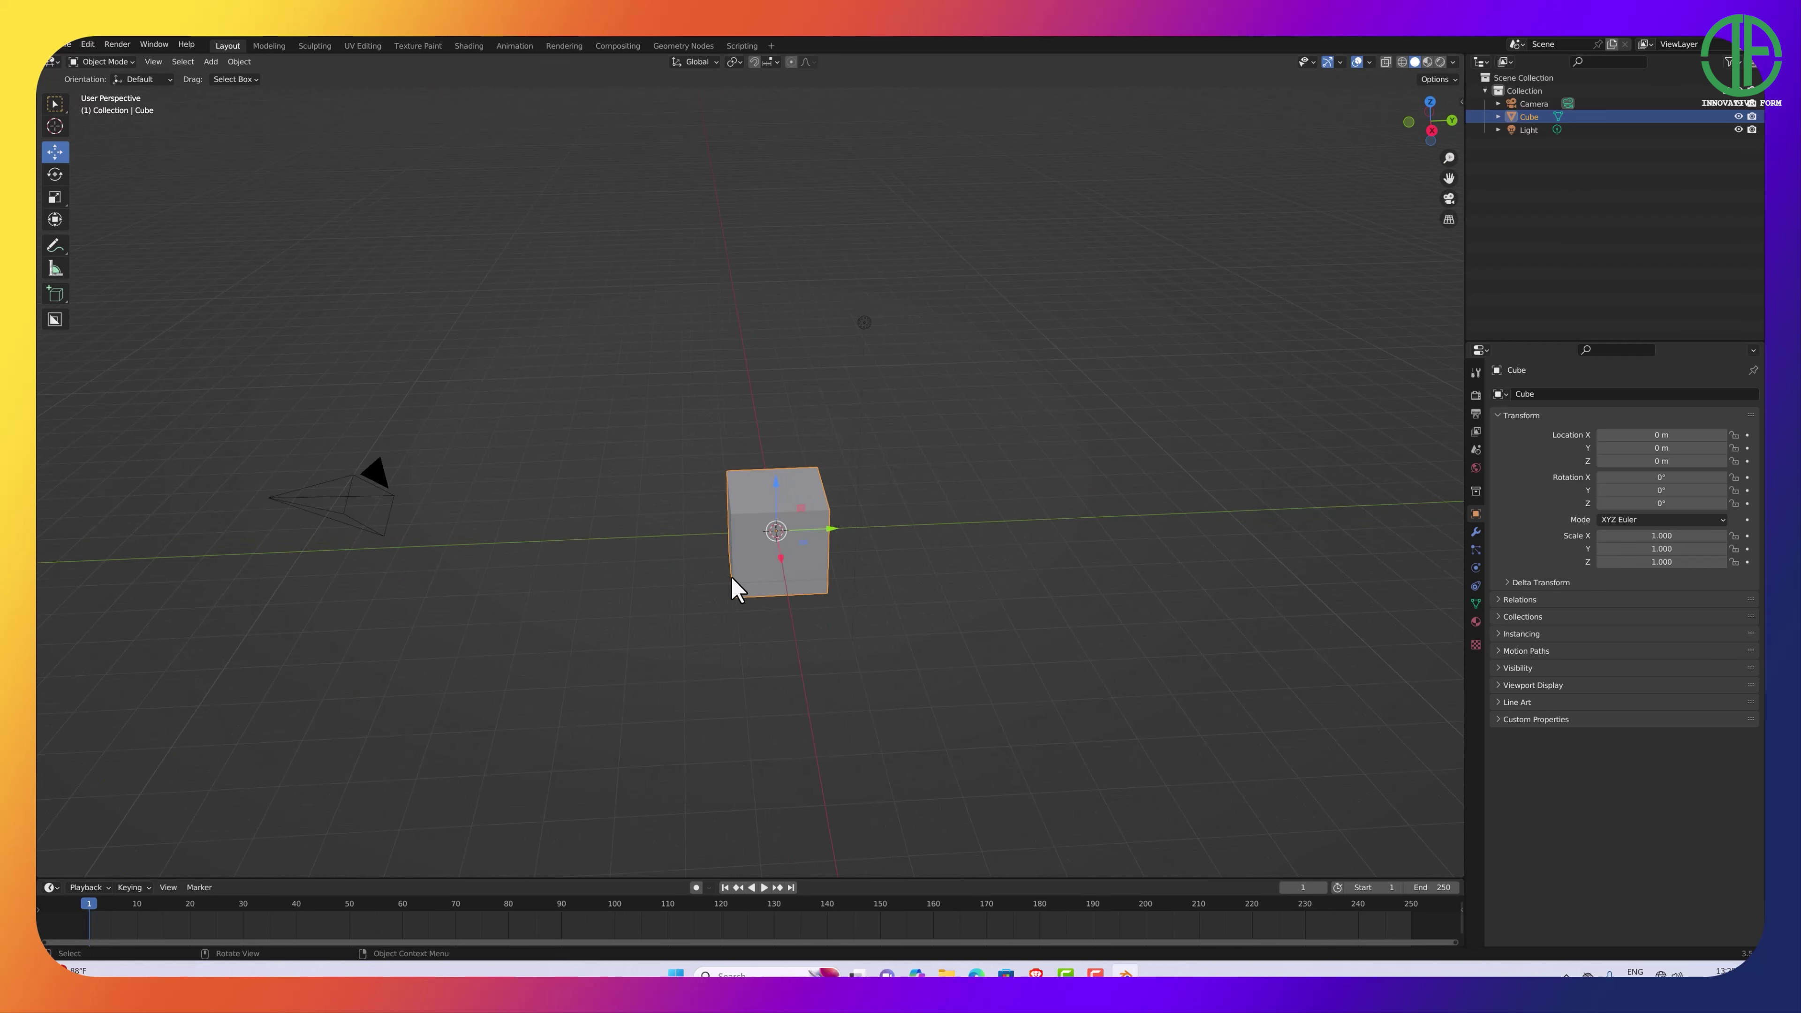
key("shift+d")
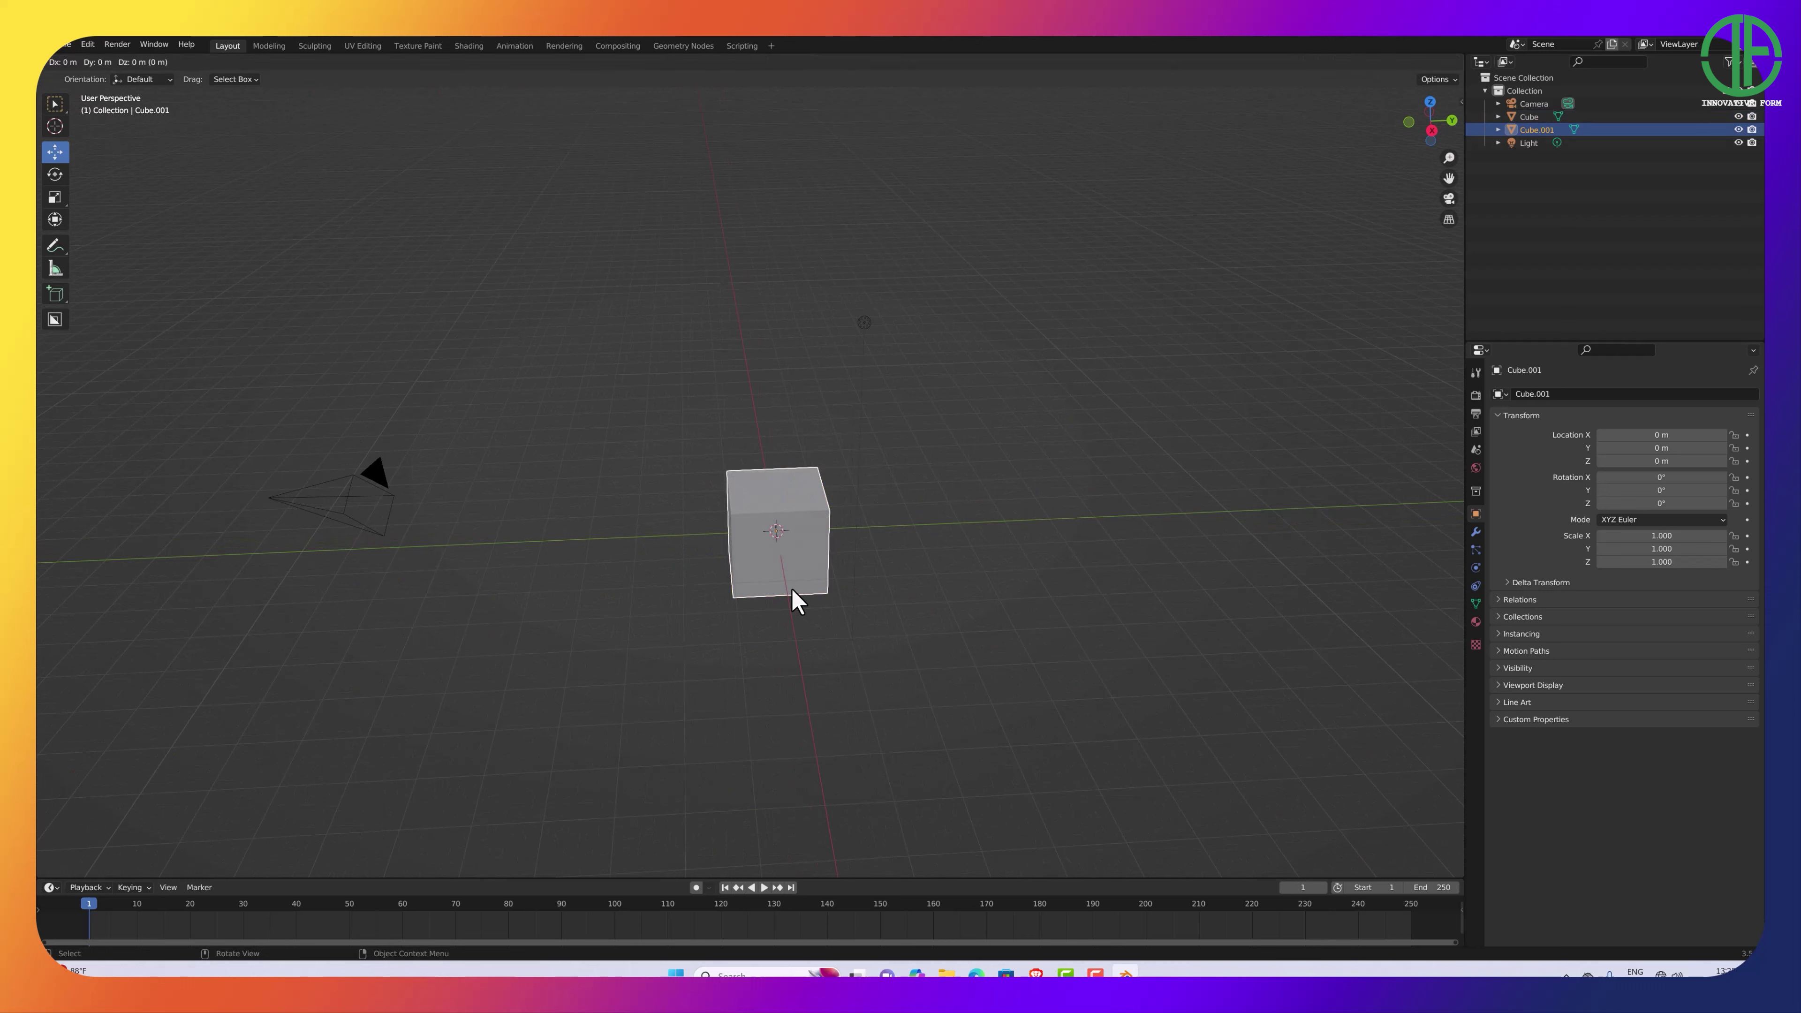
left_click(792, 590)
left_click_drag(829, 531, 992, 523)
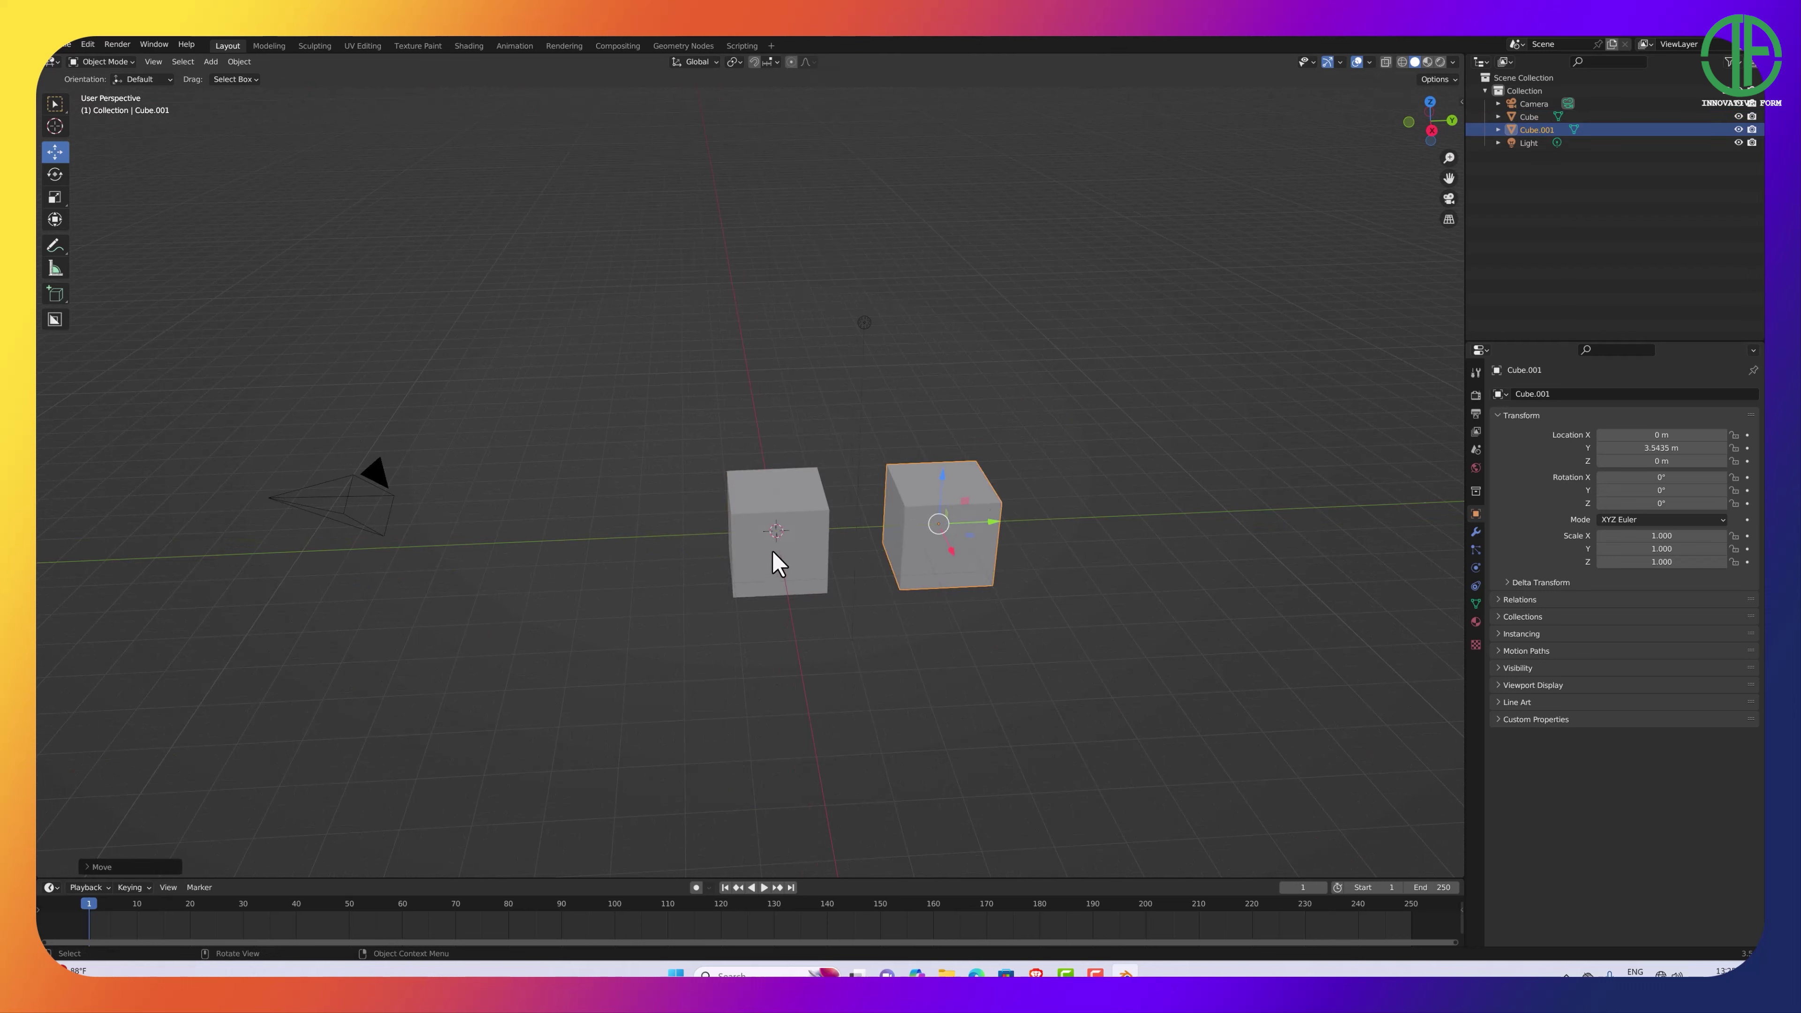
Duplicate the moved cube and place the copy on the opposite side of the original, at about -3.56 m in Y.
key("shift+d")
left_click(800, 537)
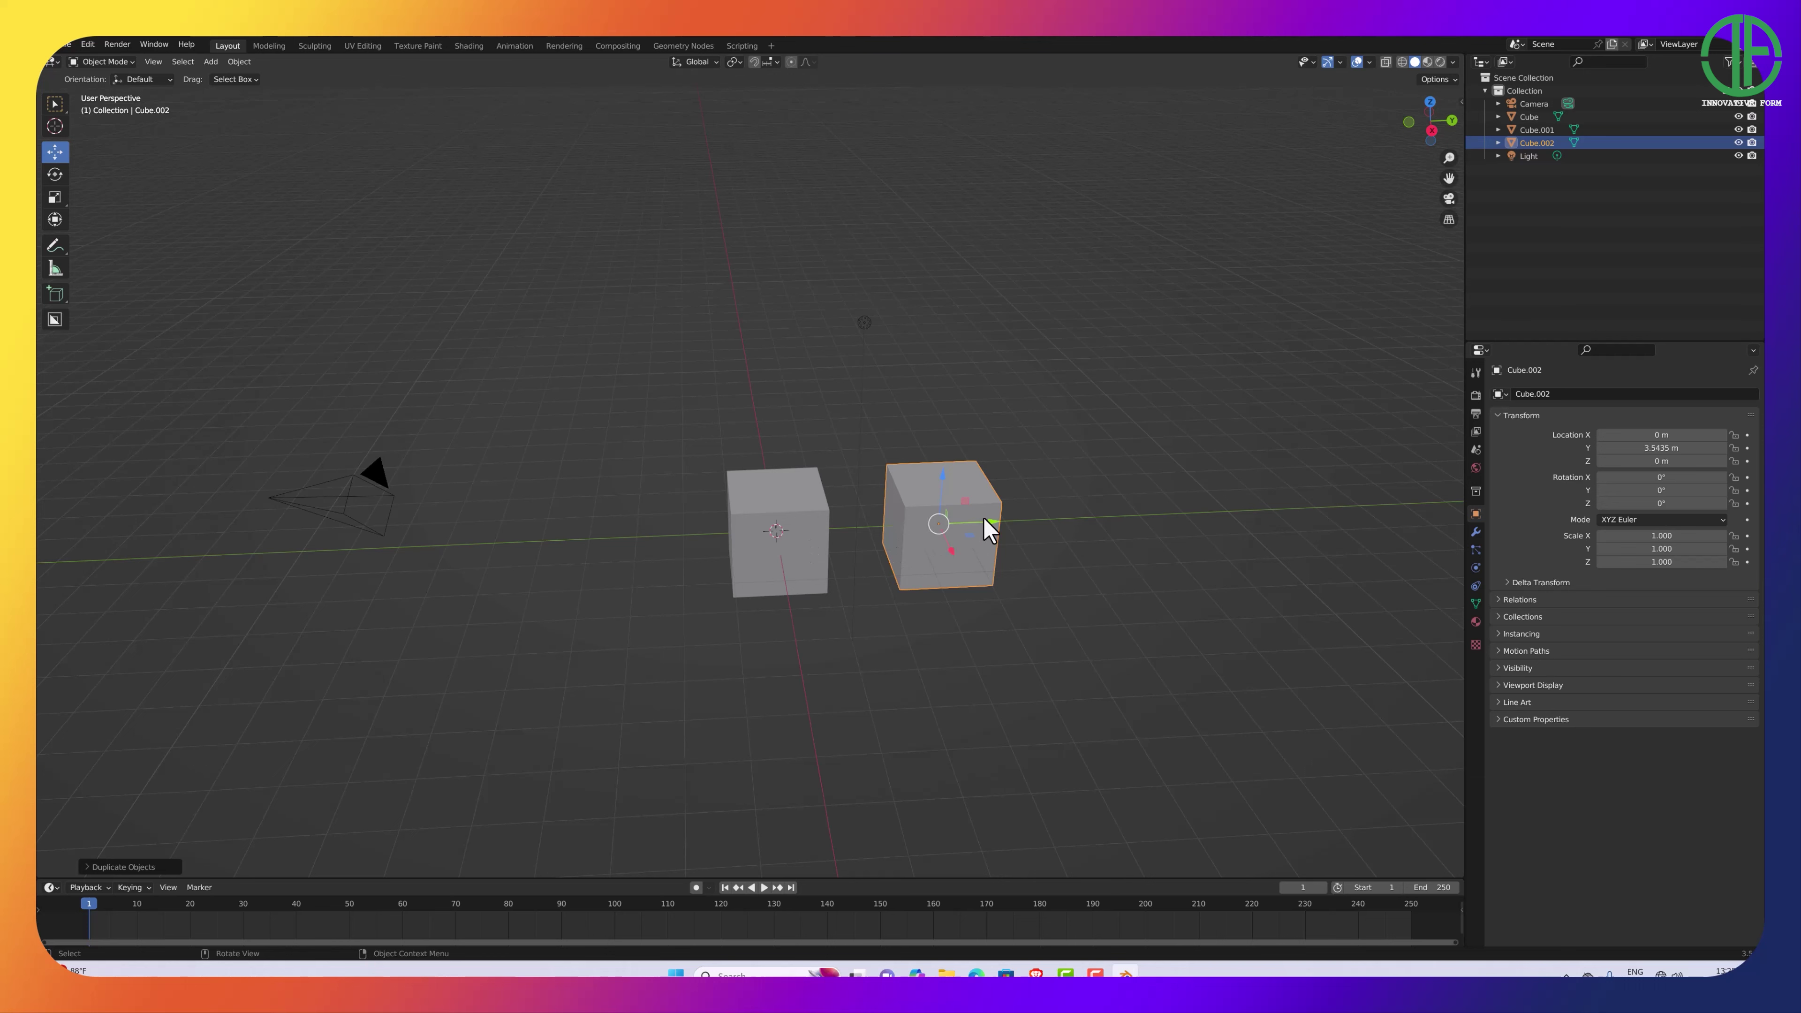
left_click_drag(989, 529, 646, 589)
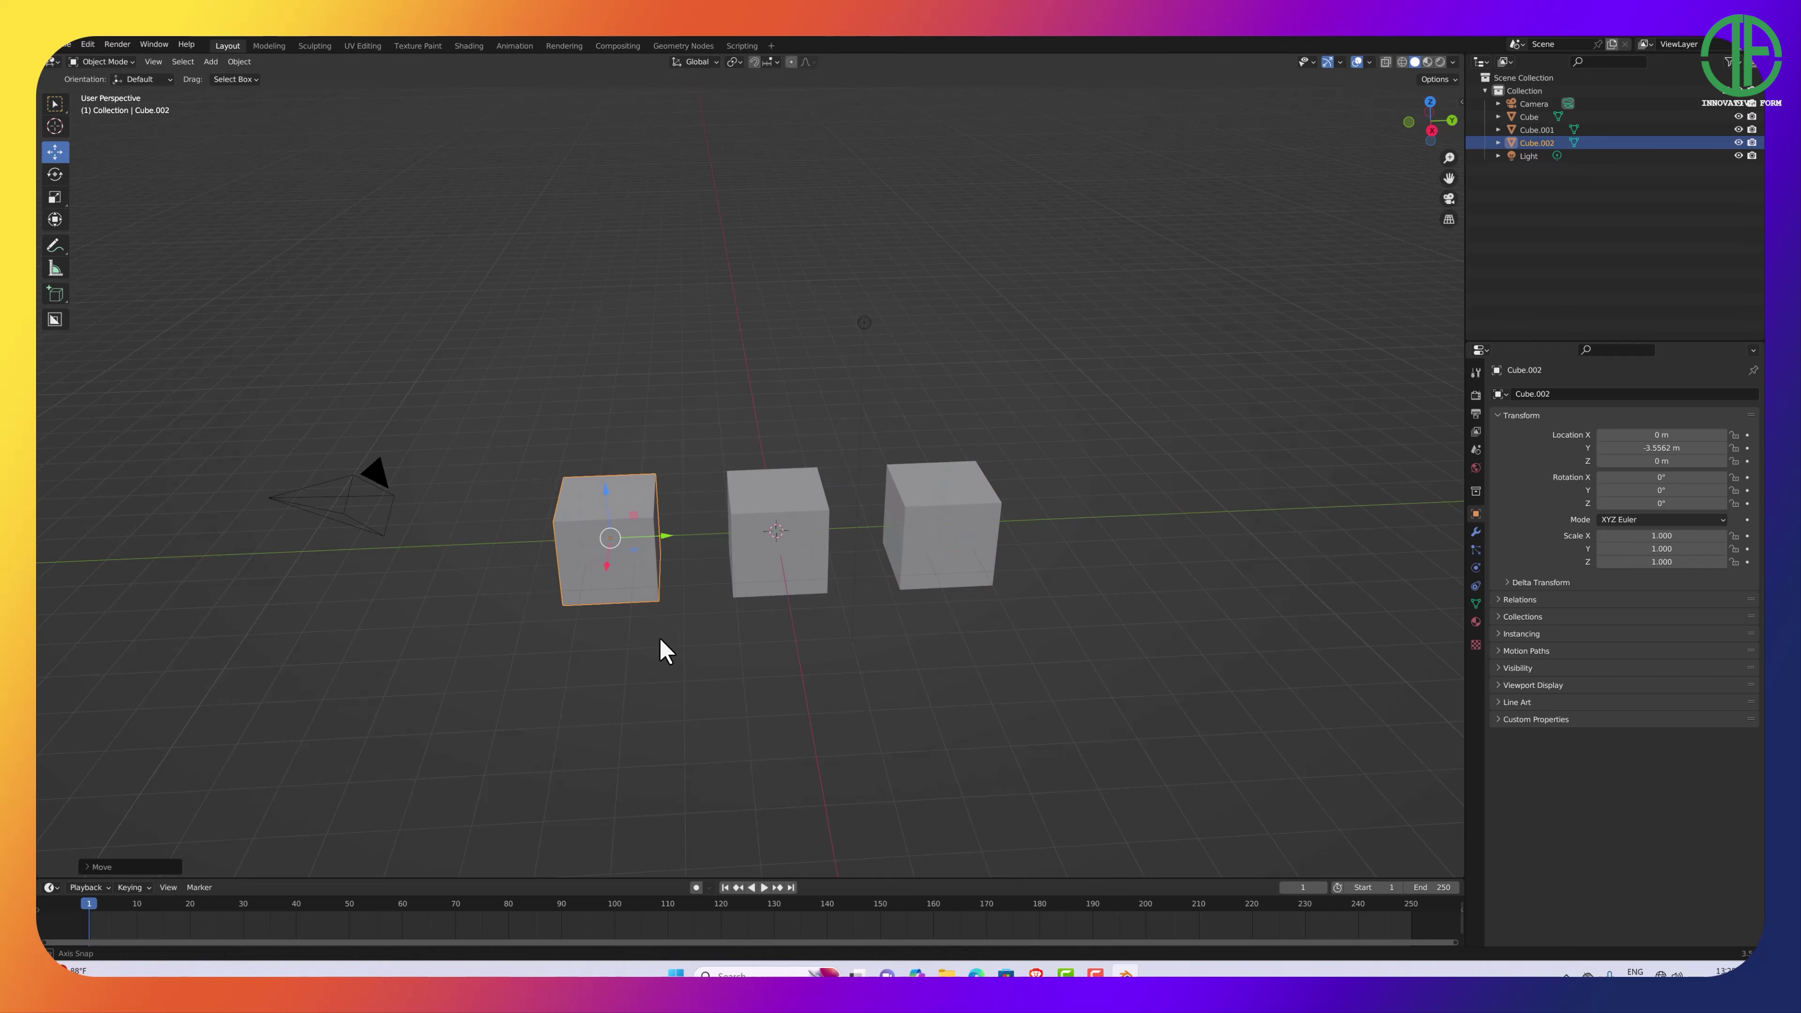
Duplicate the cube on the negative Y side and lower the copy to about -3.75 m in Z.
middle_click_drag(665, 649, 689, 619)
key("shift+d")
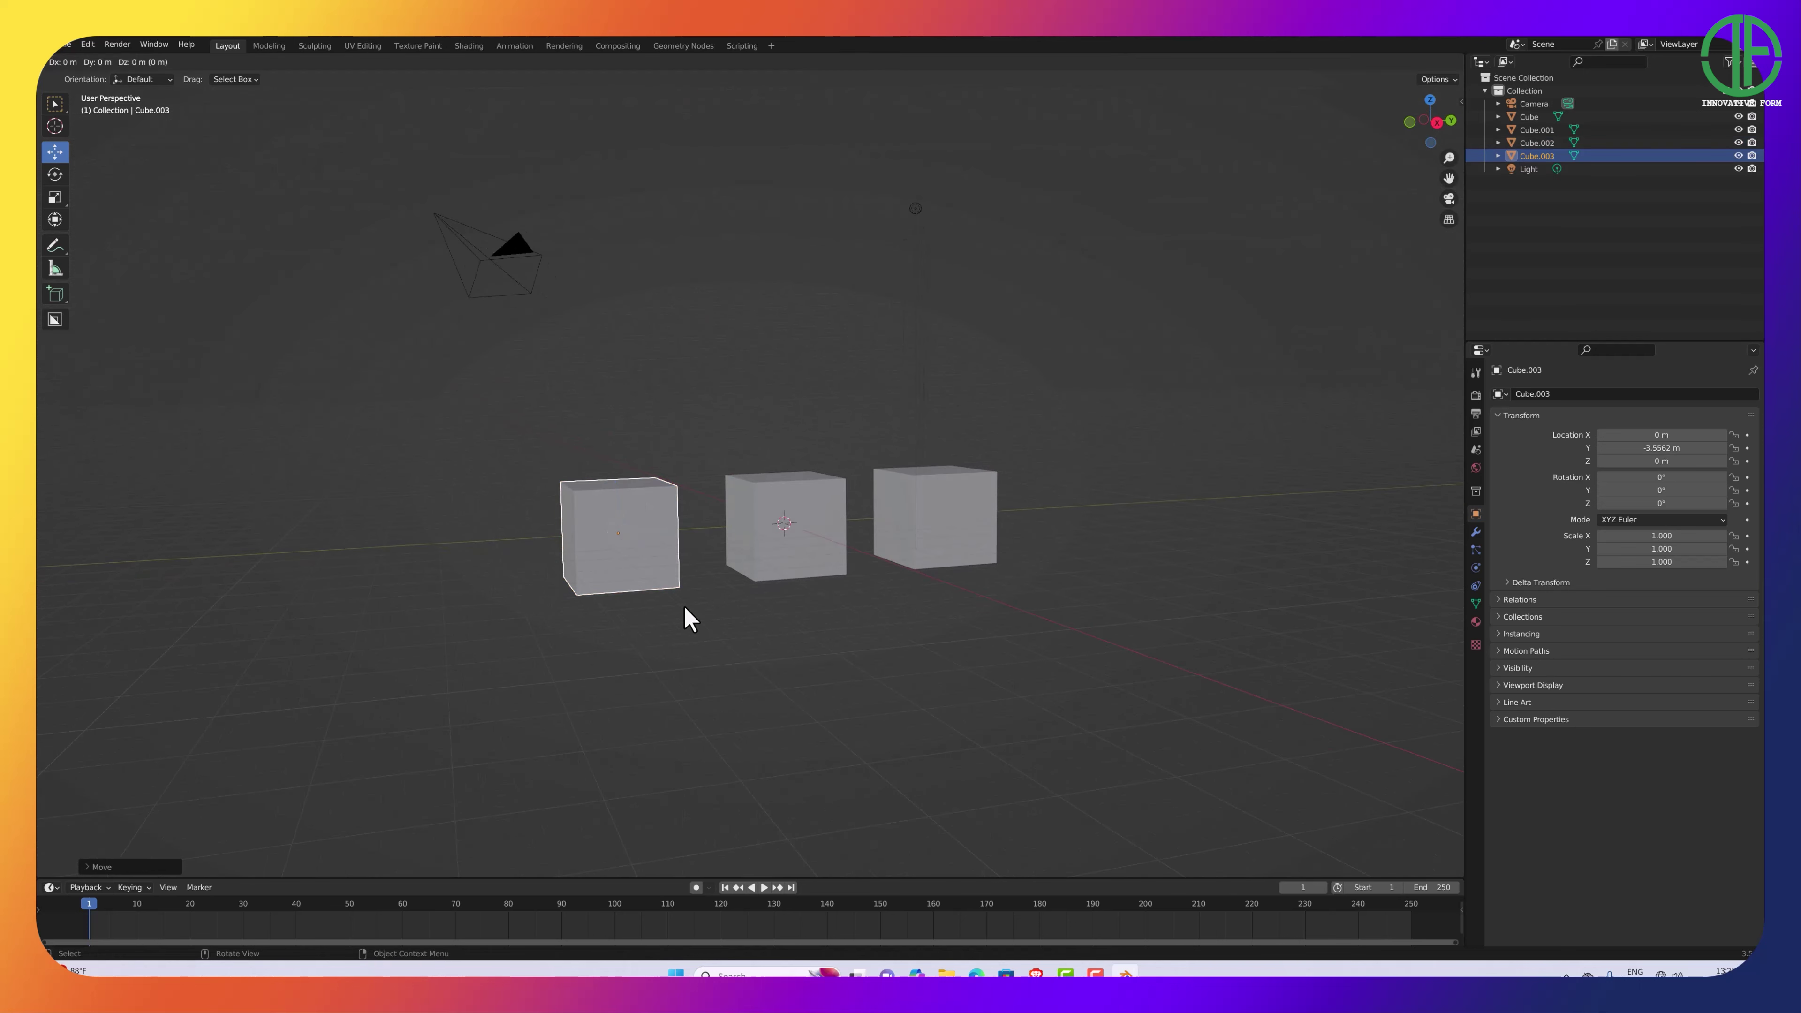
right_click(685, 616)
left_click_drag(622, 488, 633, 660)
Duplicate the lowered cube and place the copy beneath the original cube, at about -0.03 m in Y.
middle_click_drag(715, 708, 711, 688)
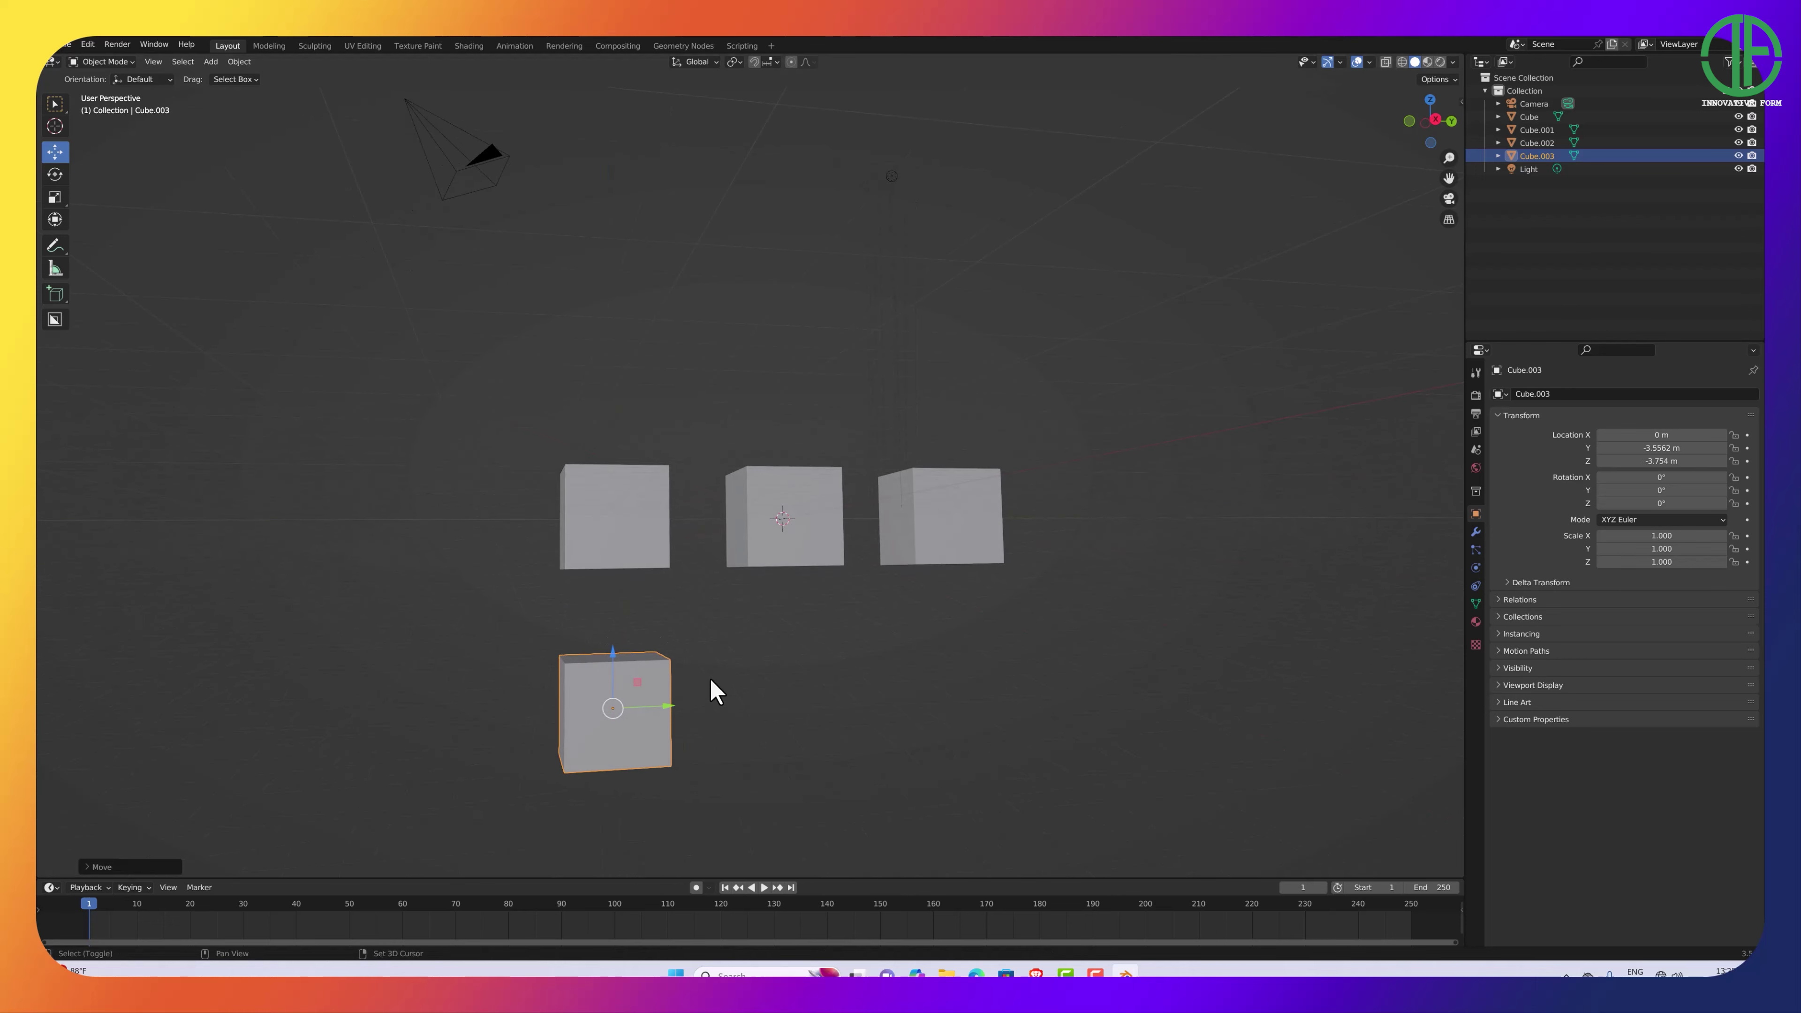
key("shift+d")
right_click(702, 681)
left_click_drag(670, 707, 848, 704)
middle_click_drag(848, 704, 844, 720)
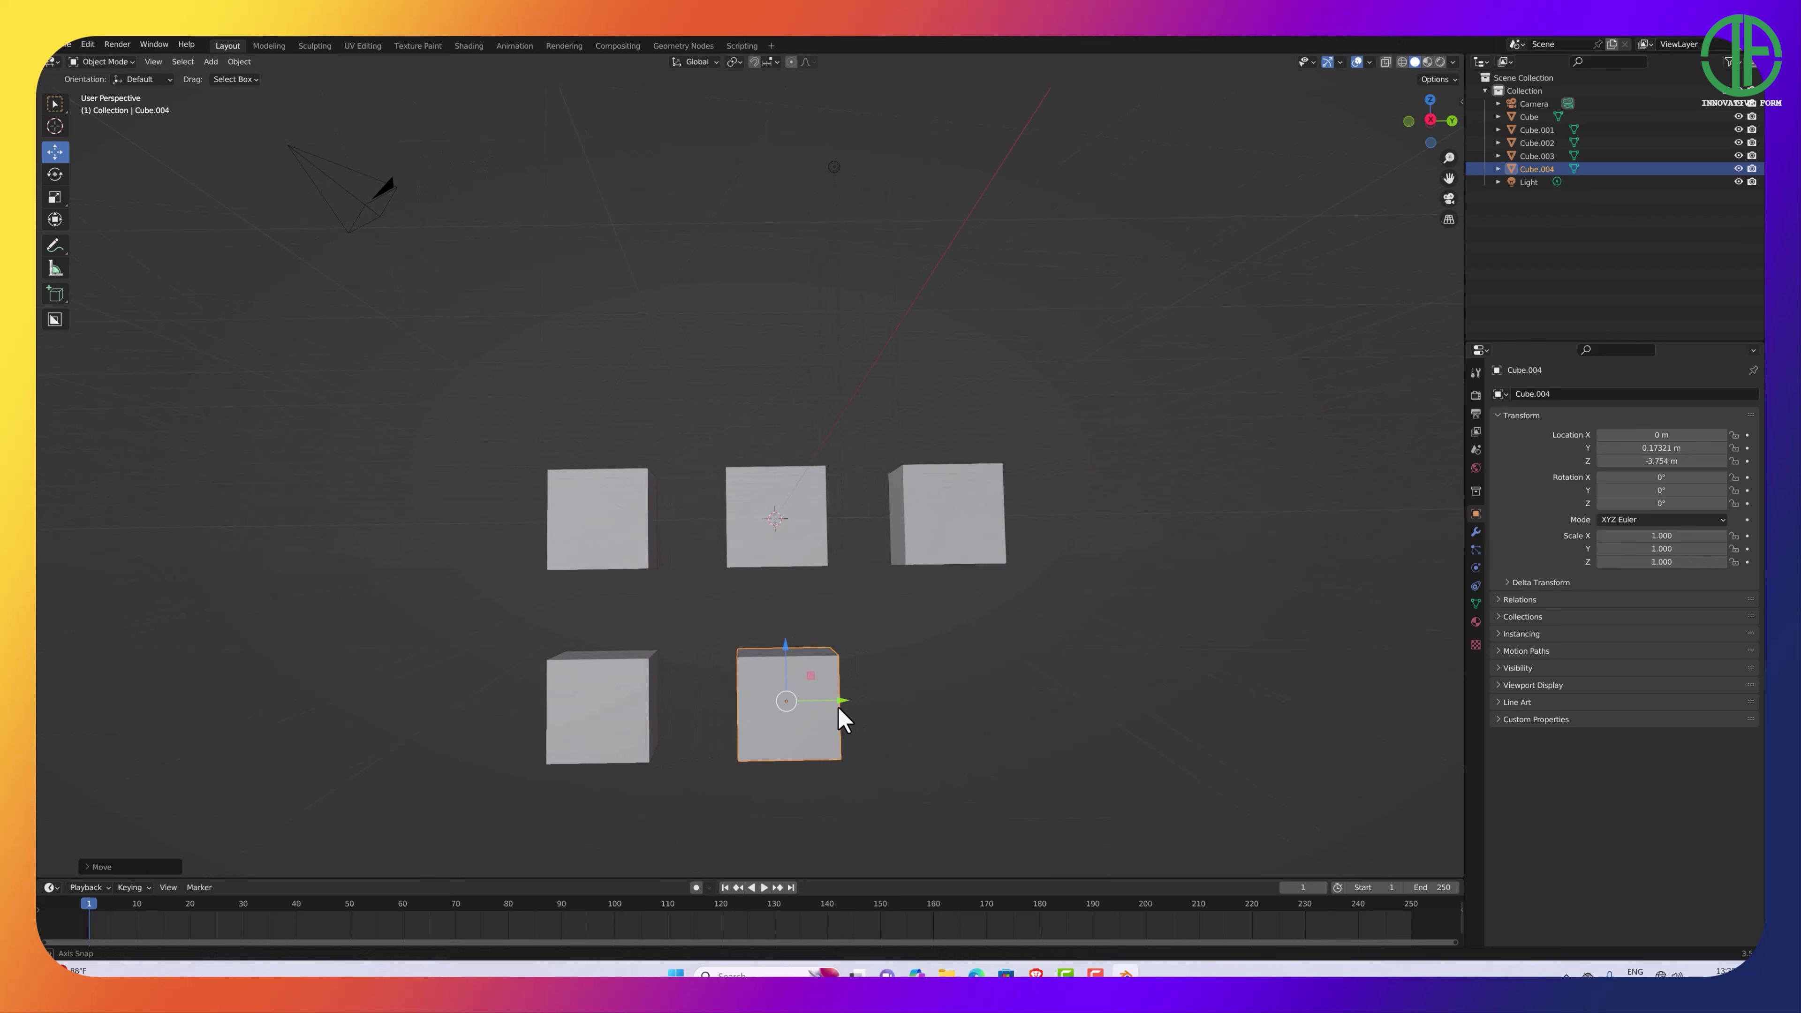
left_click_drag(831, 710, 824, 692)
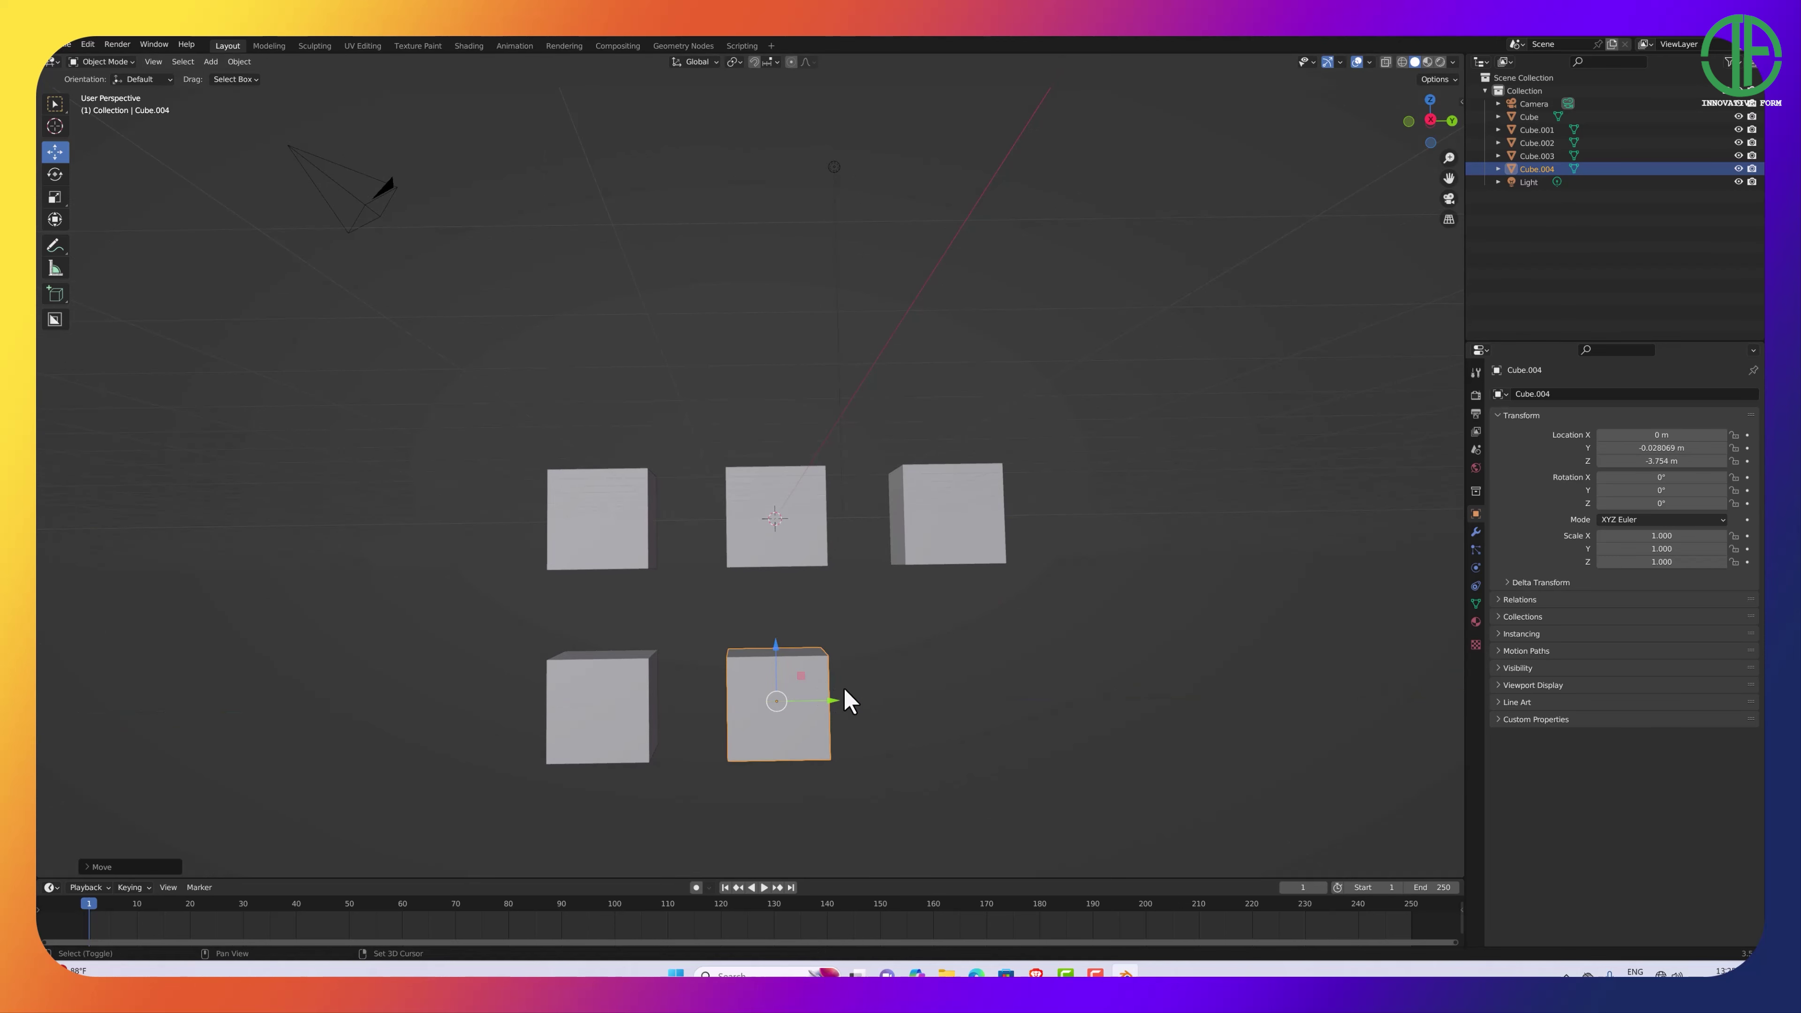
Duplicate the lower middle cube along Y and place the copy at about 3.53 m to complete the second row.
key("shift+d")
key("y")
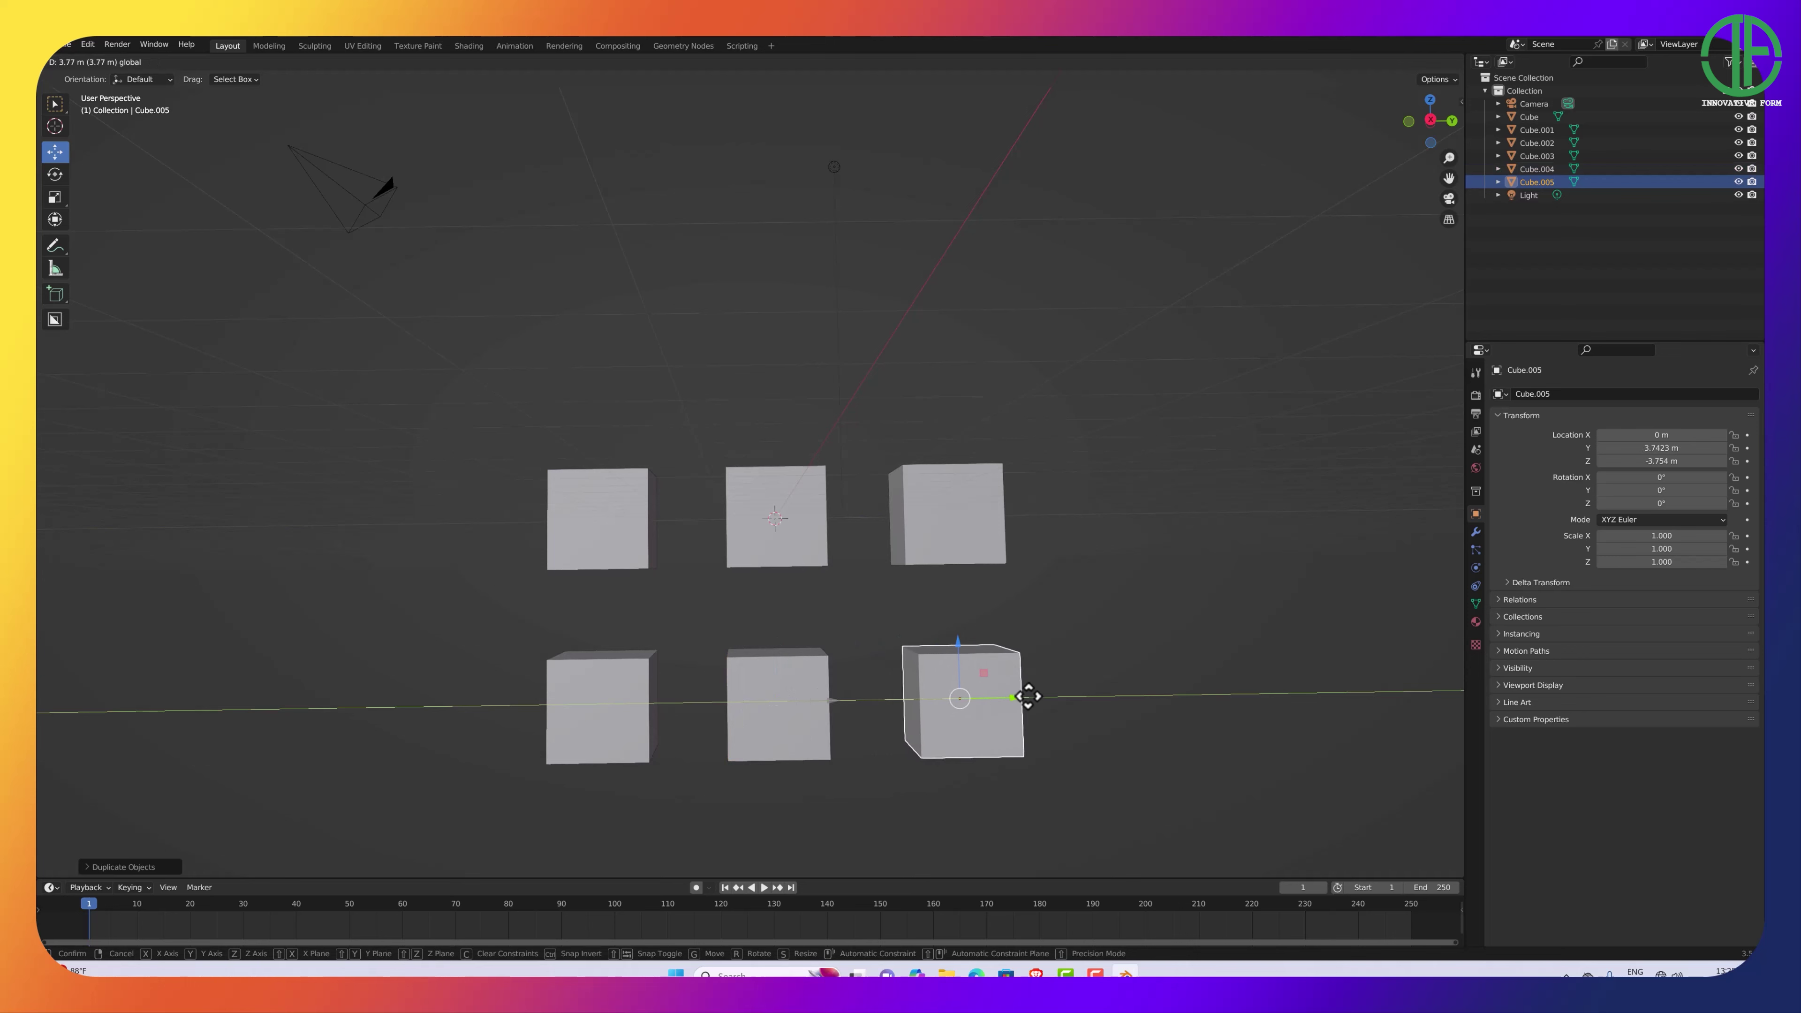
left_click(1000, 692)
middle_click_drag(964, 687, 981, 728)
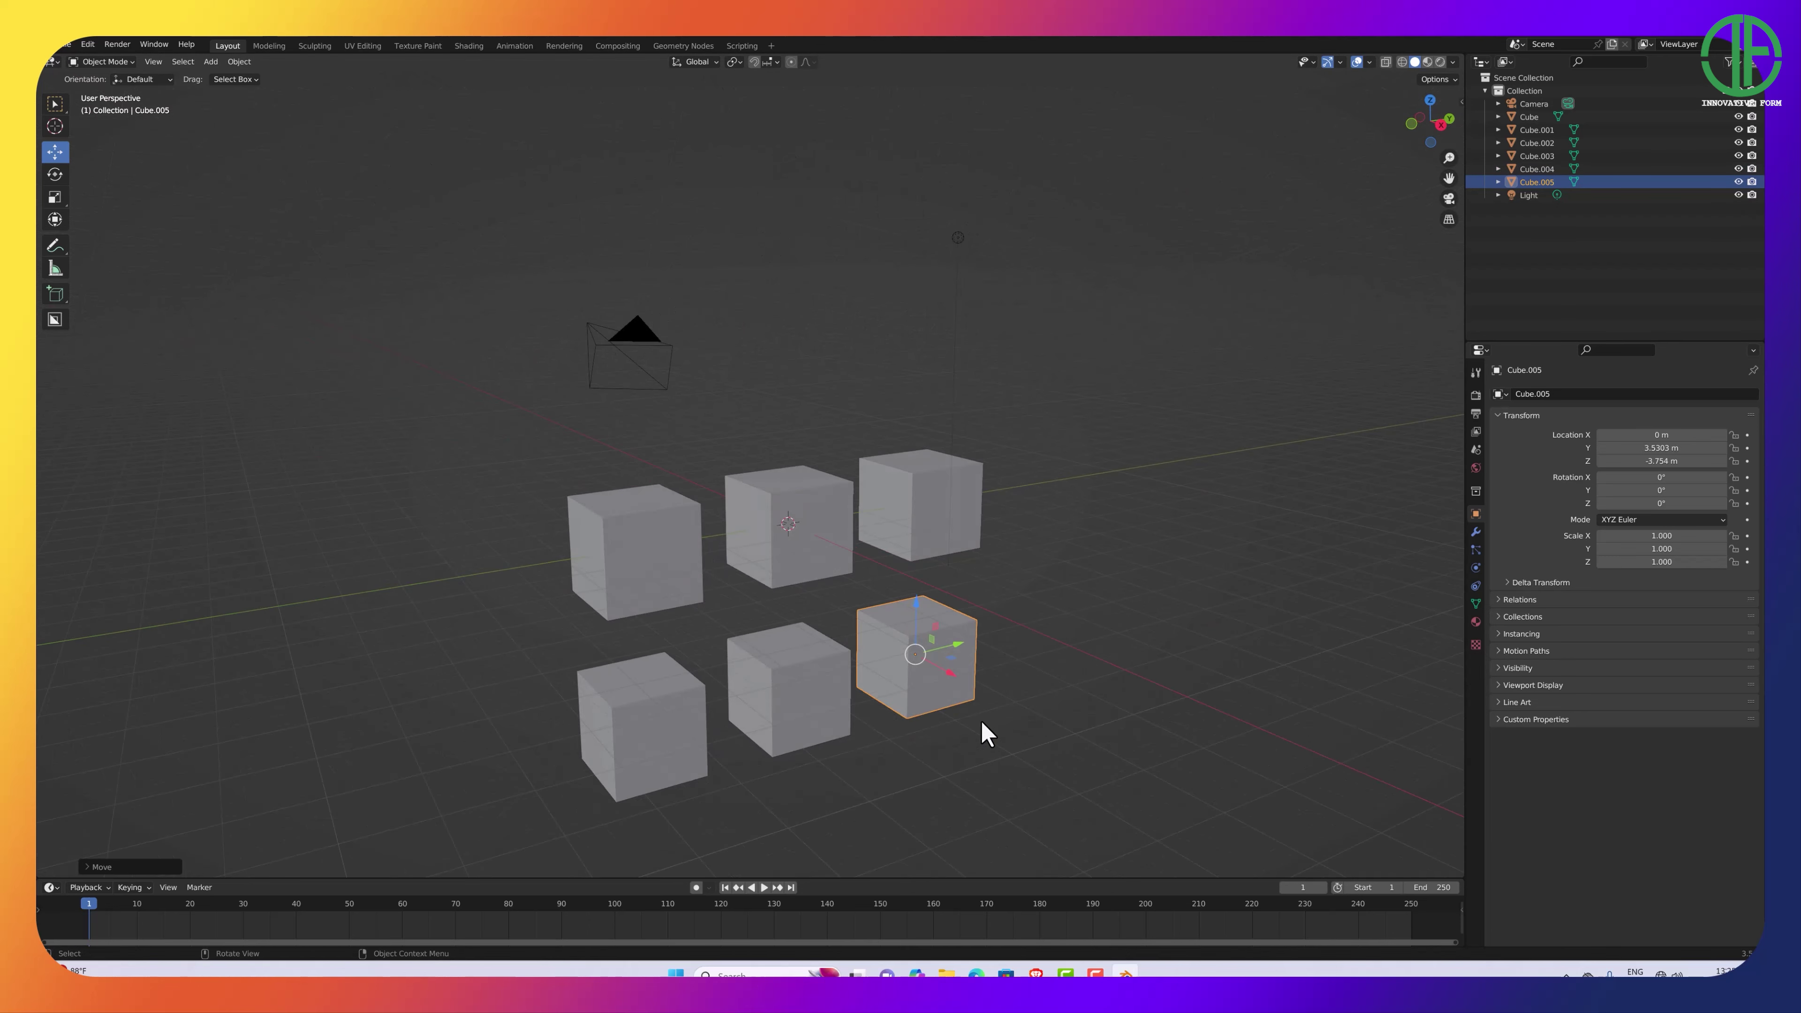
Set the transform pivot point to Median Point and select all six cubes, with the lower negative-Y cube as the active one.
left_click(634, 550)
middle_click_drag(681, 599, 683, 579)
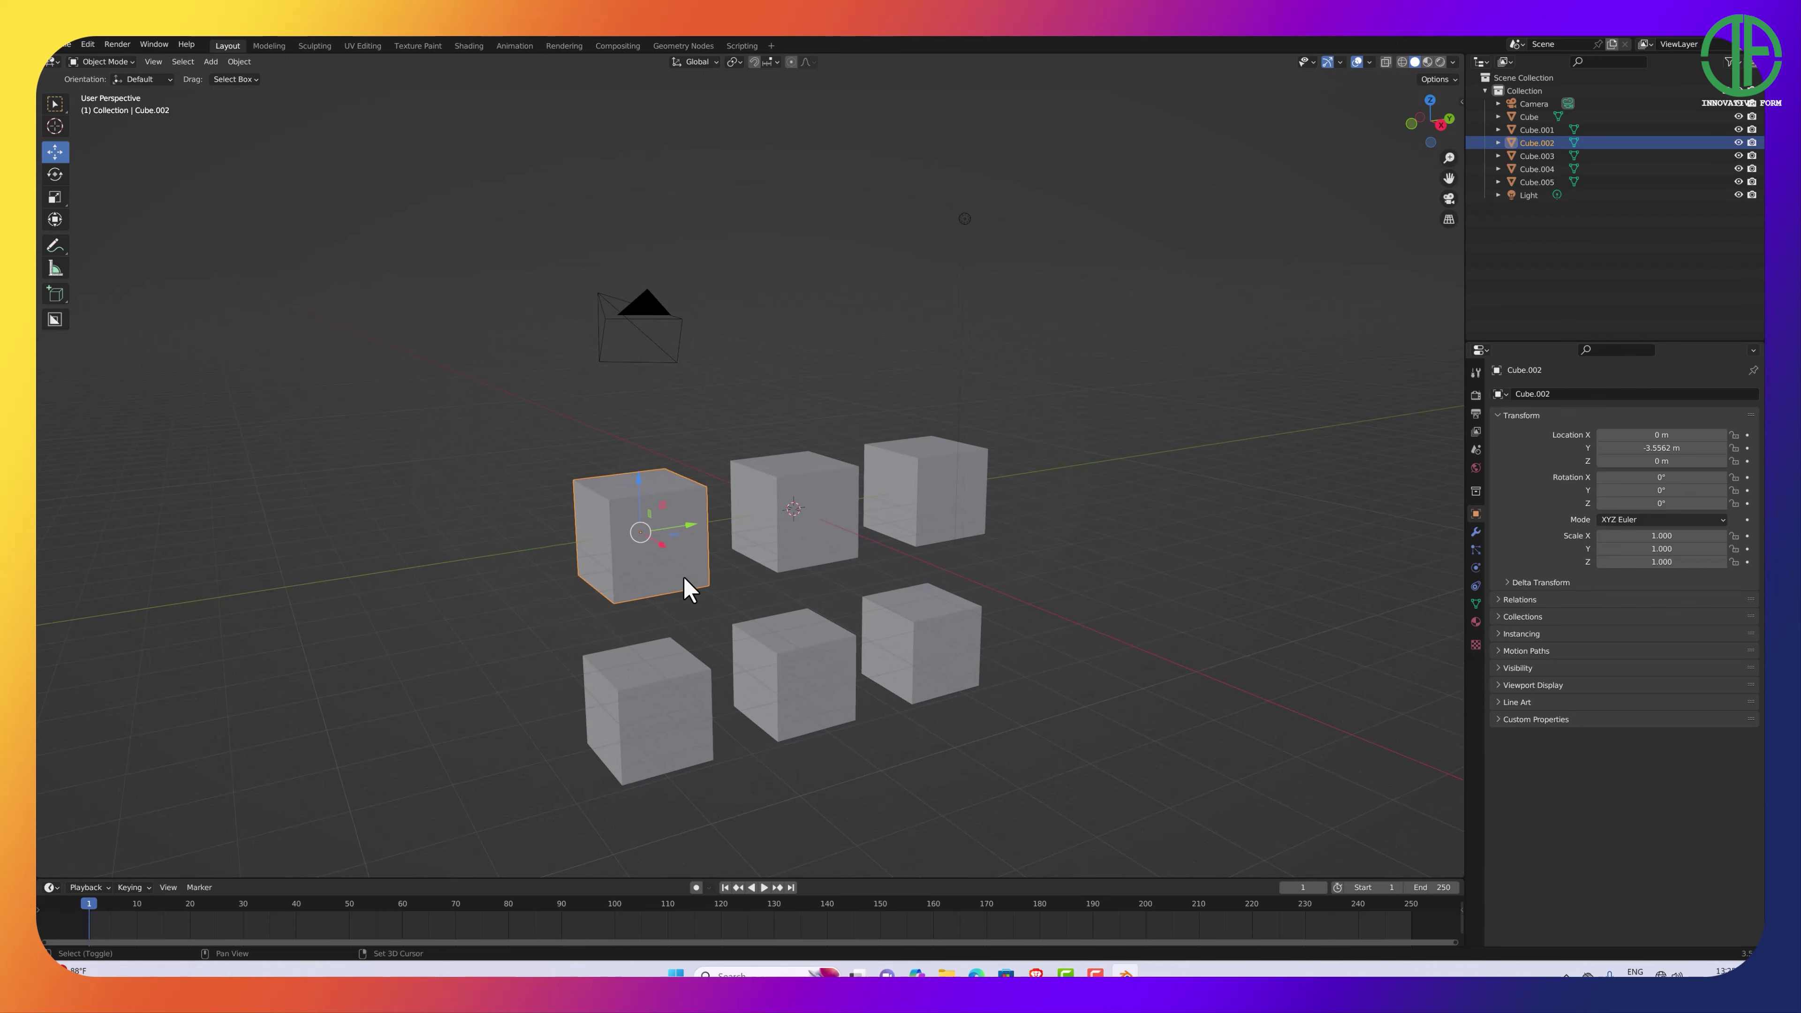
left_click(734, 62)
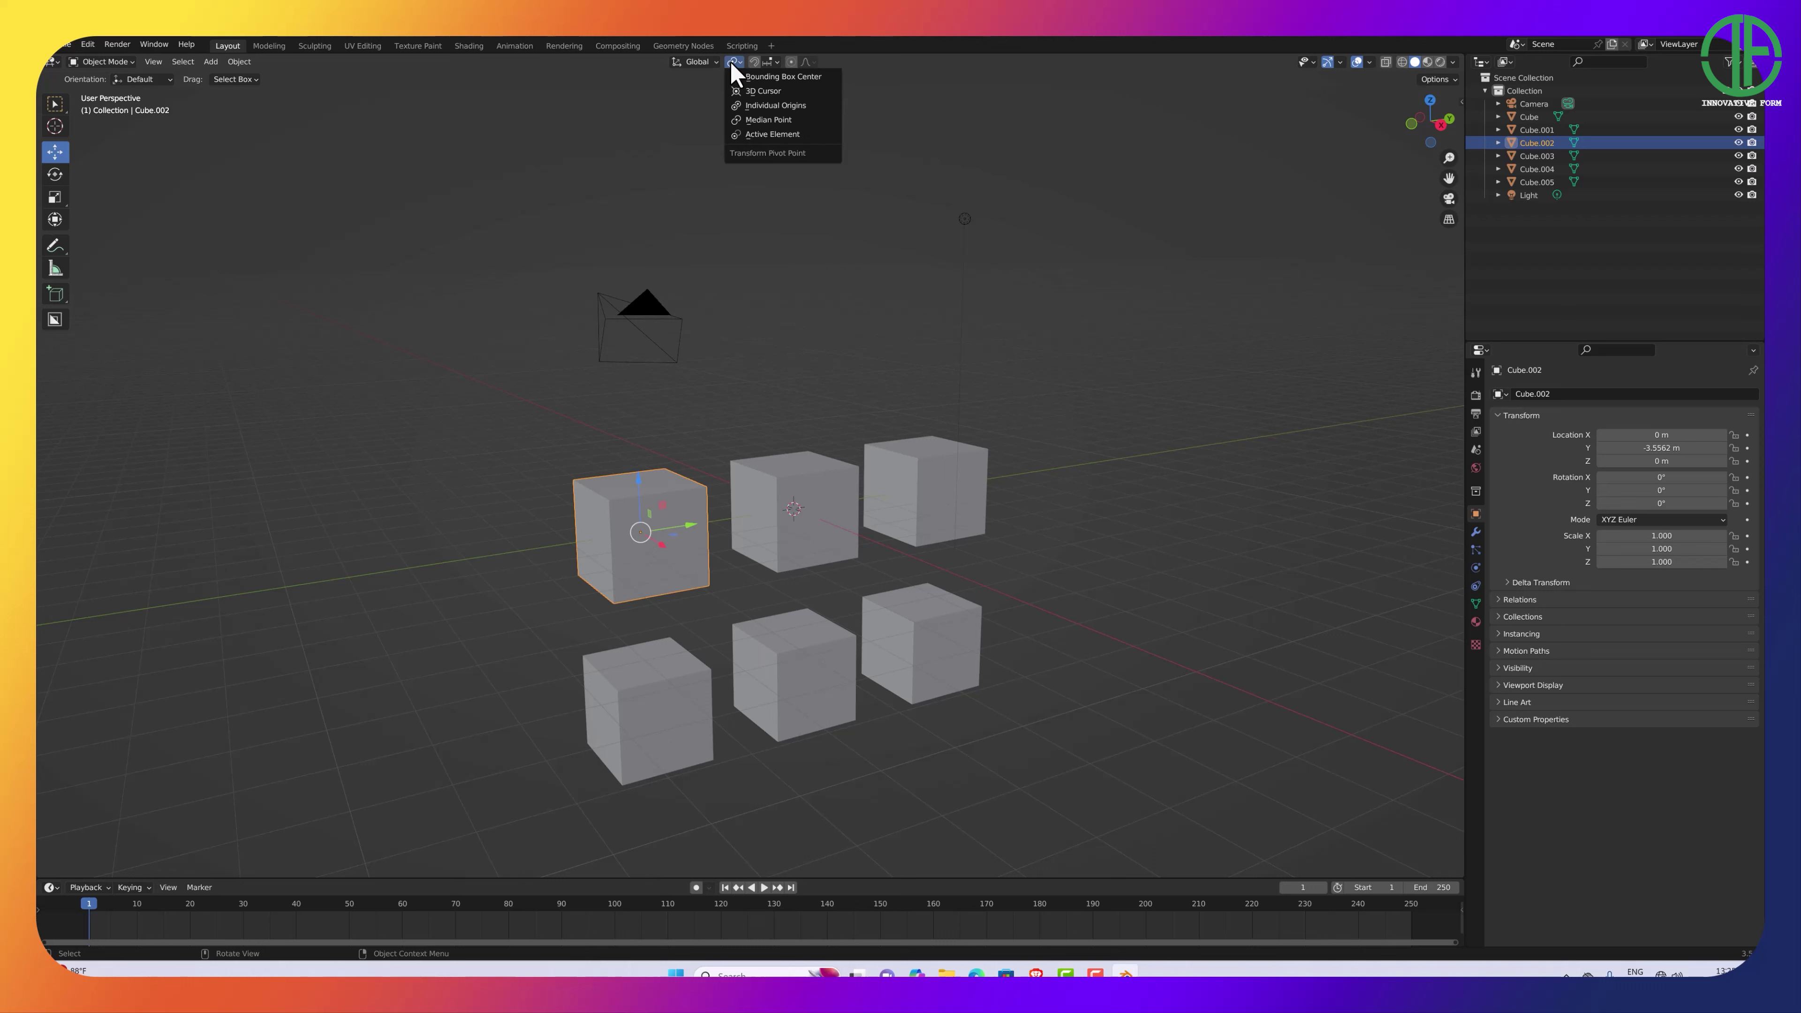
left_click(805, 119)
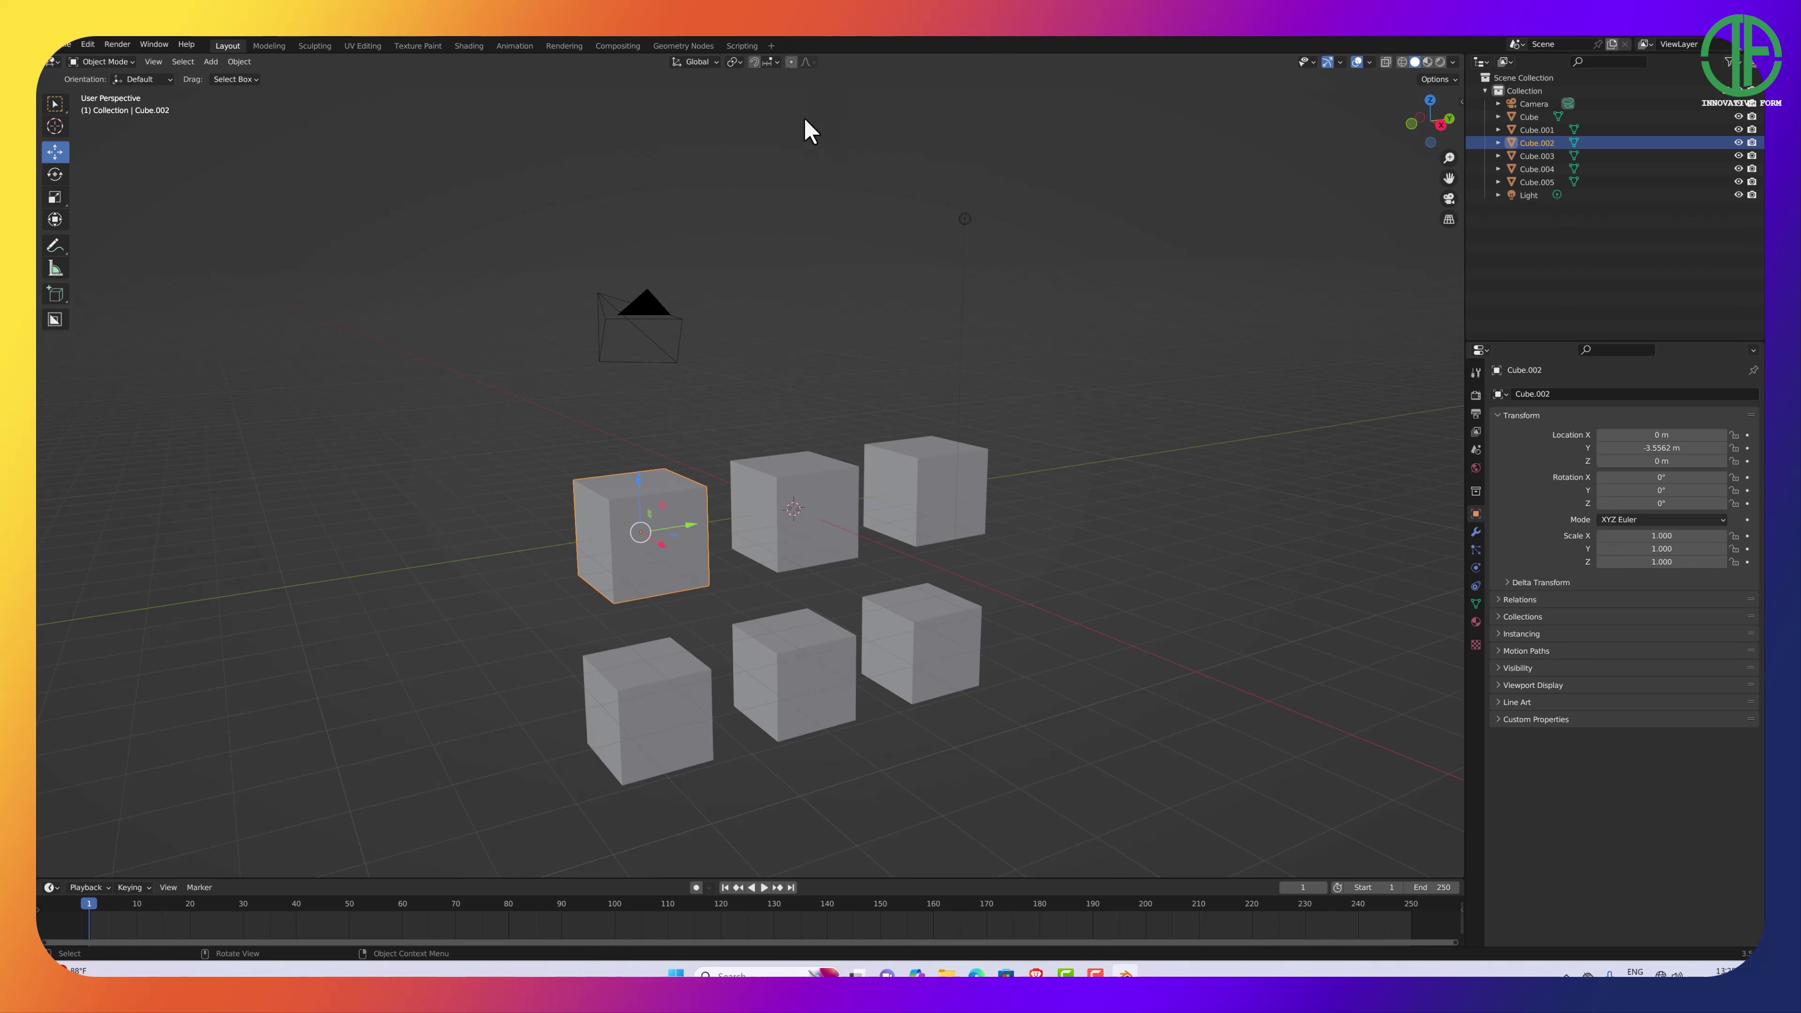
left_click(792, 515, "shift")
left_click(925, 511, "shift")
left_click(911, 638, "shift")
left_click(786, 667, "shift")
left_click(654, 700, "shift")
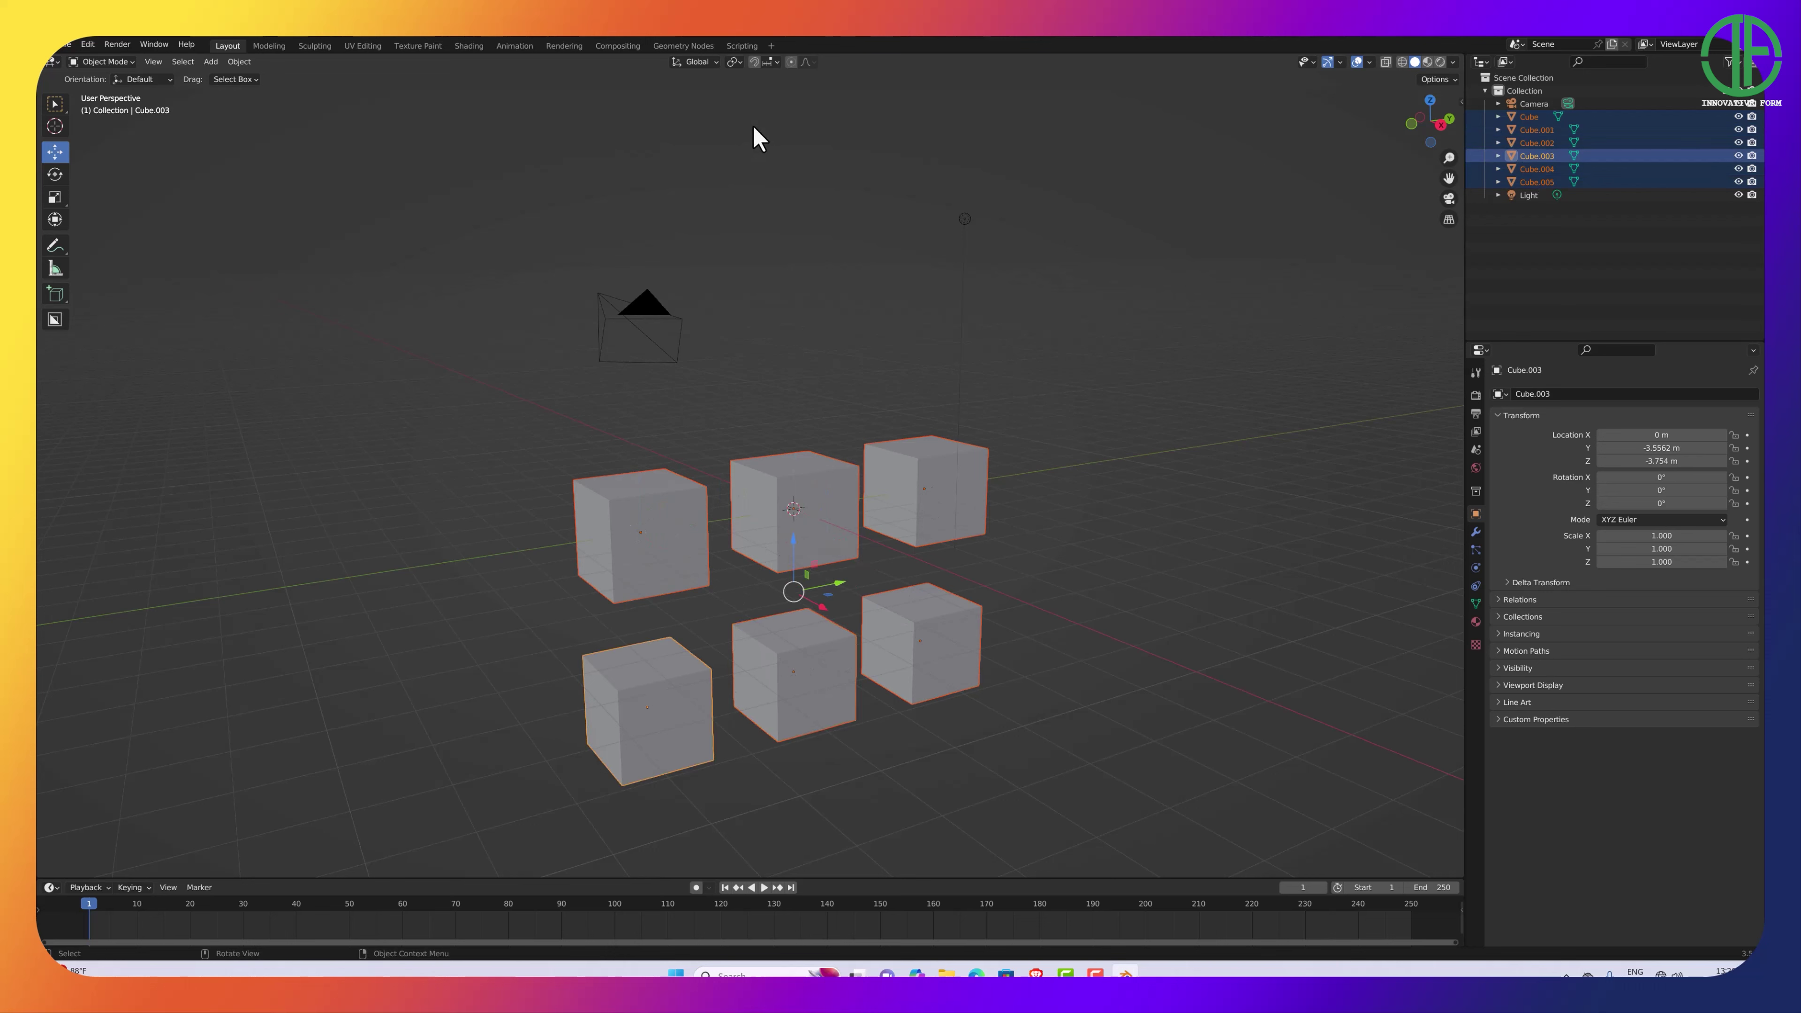
Set the pivot point to Individual Origins and rotate the six cubes about the Z axis to about 178°.
left_click(734, 62)
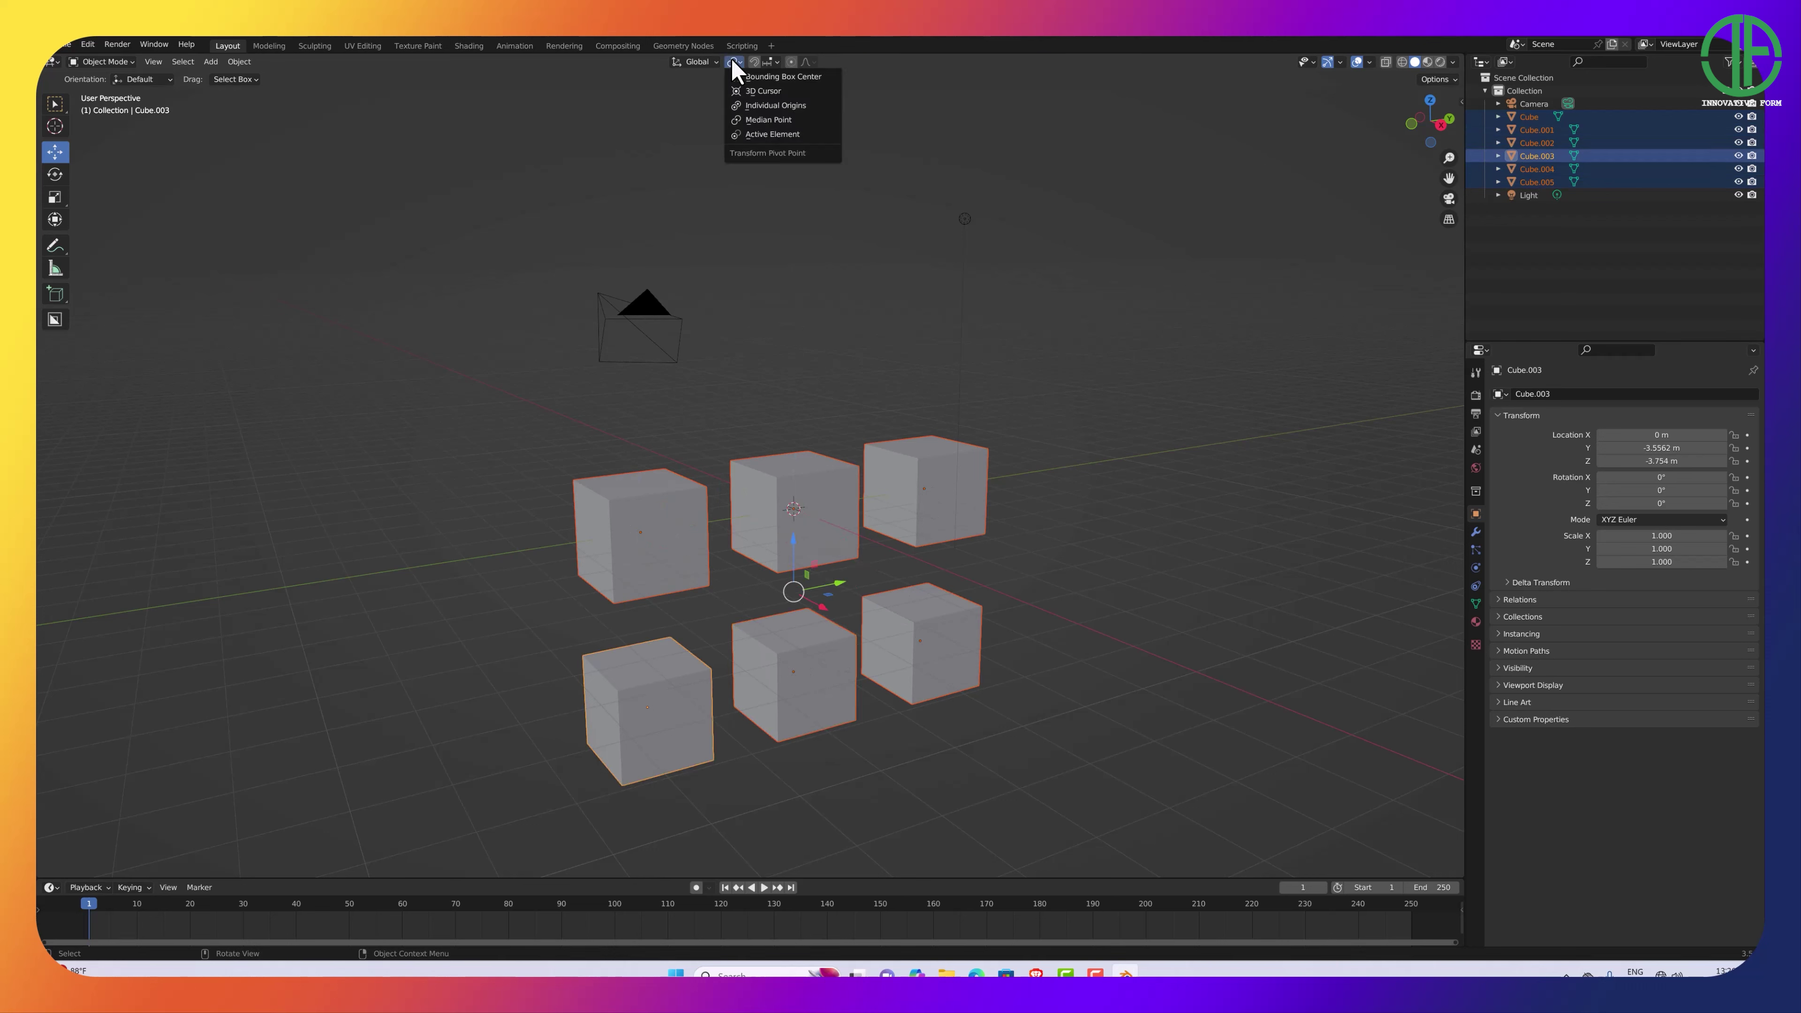
left_click(816, 106)
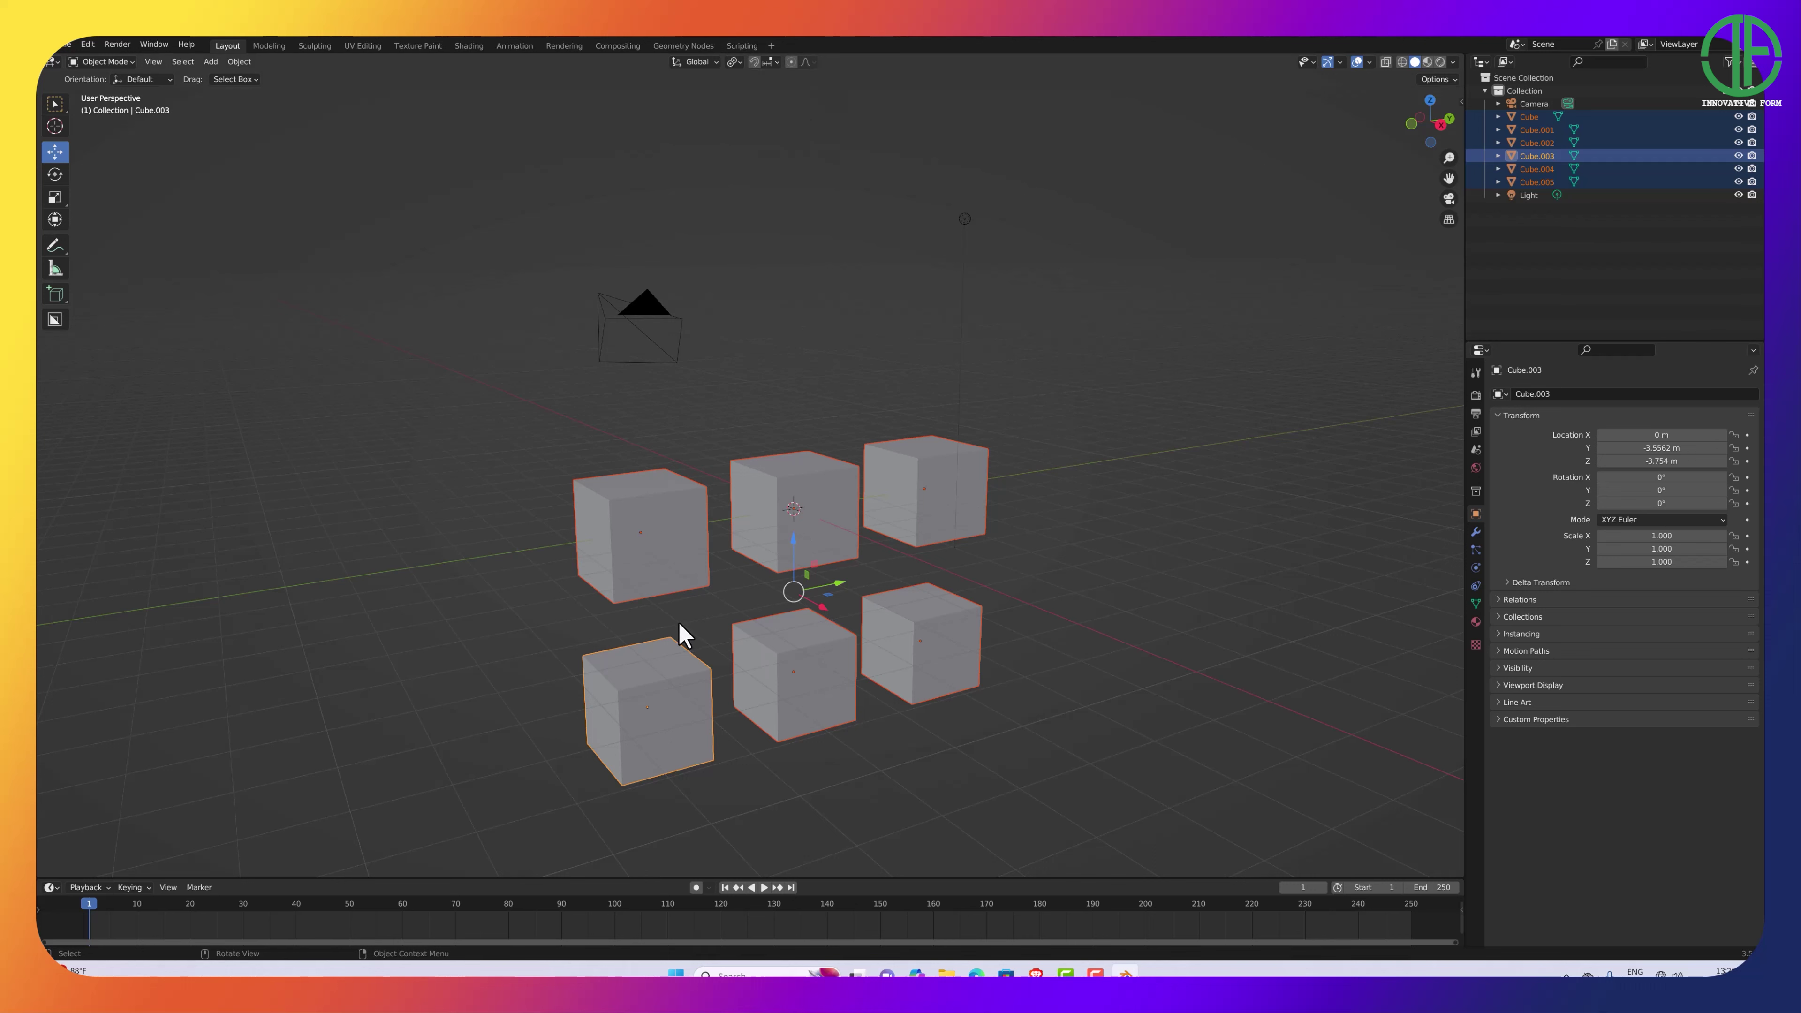
left_click(56, 185)
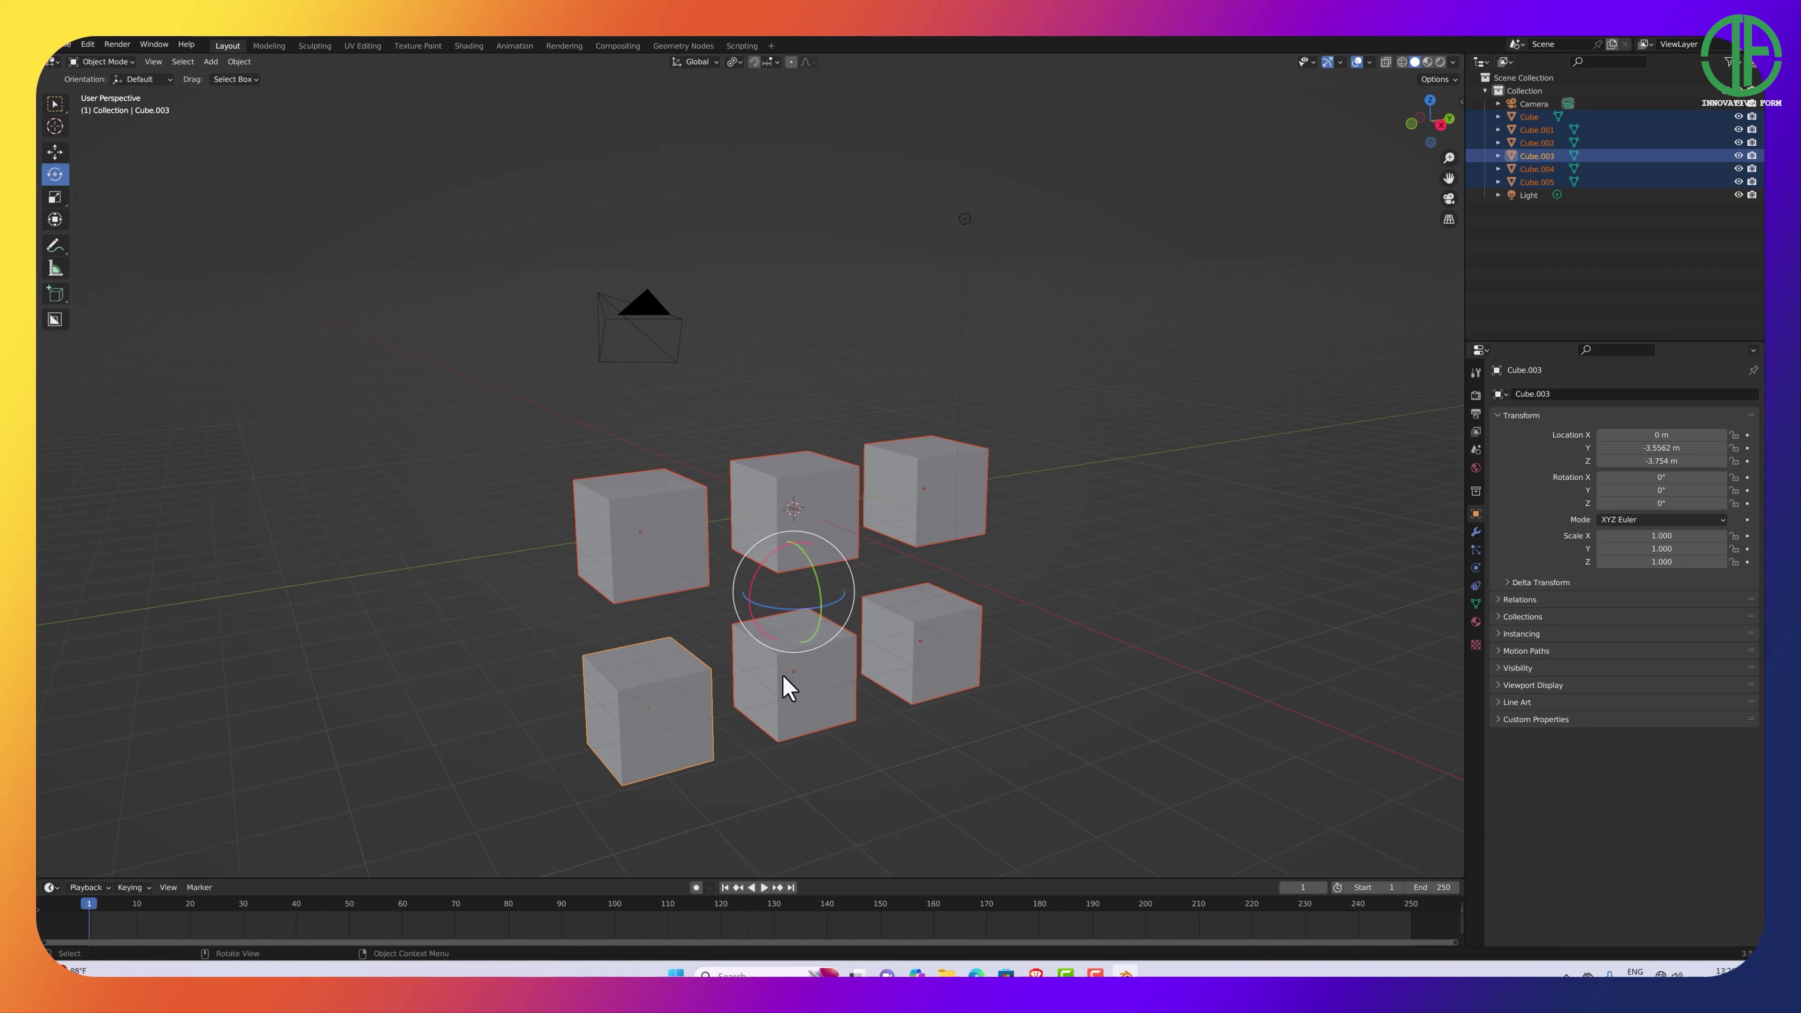
left_click_drag(773, 609, 862, 519)
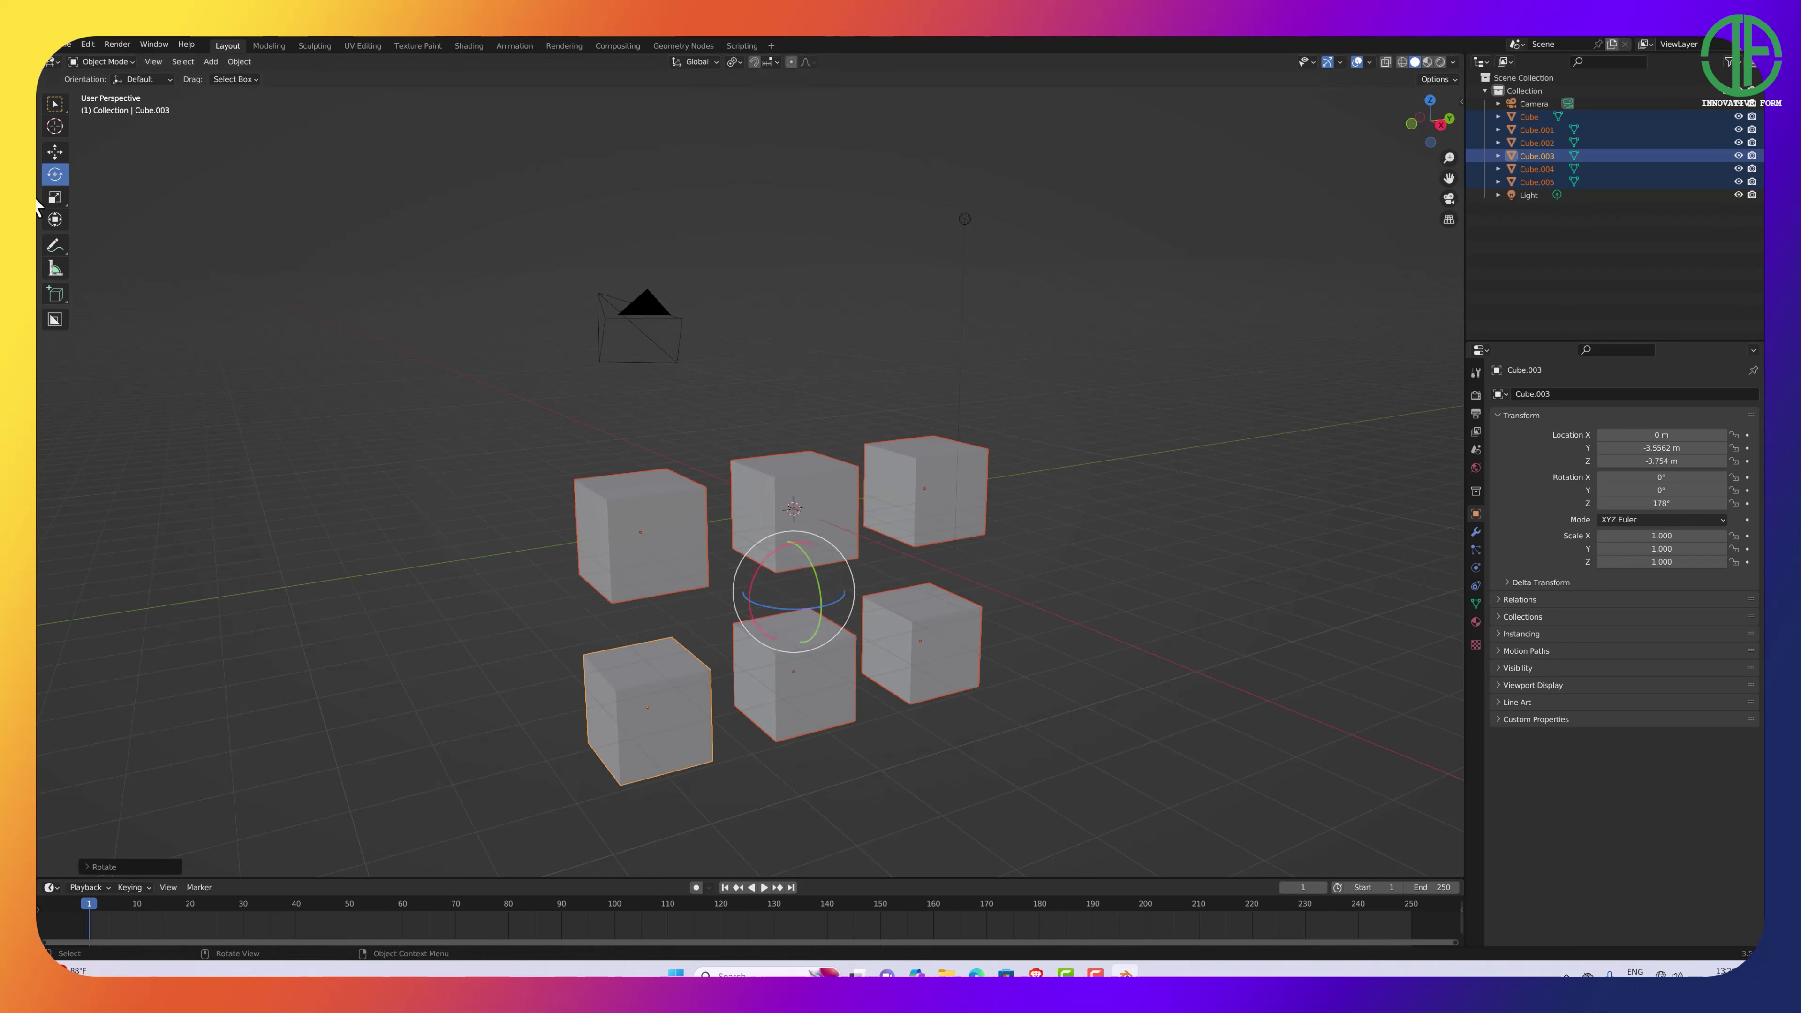
Scale the six cubes uniformly around their own origins to a scale of about 1.185.
left_click(55, 195)
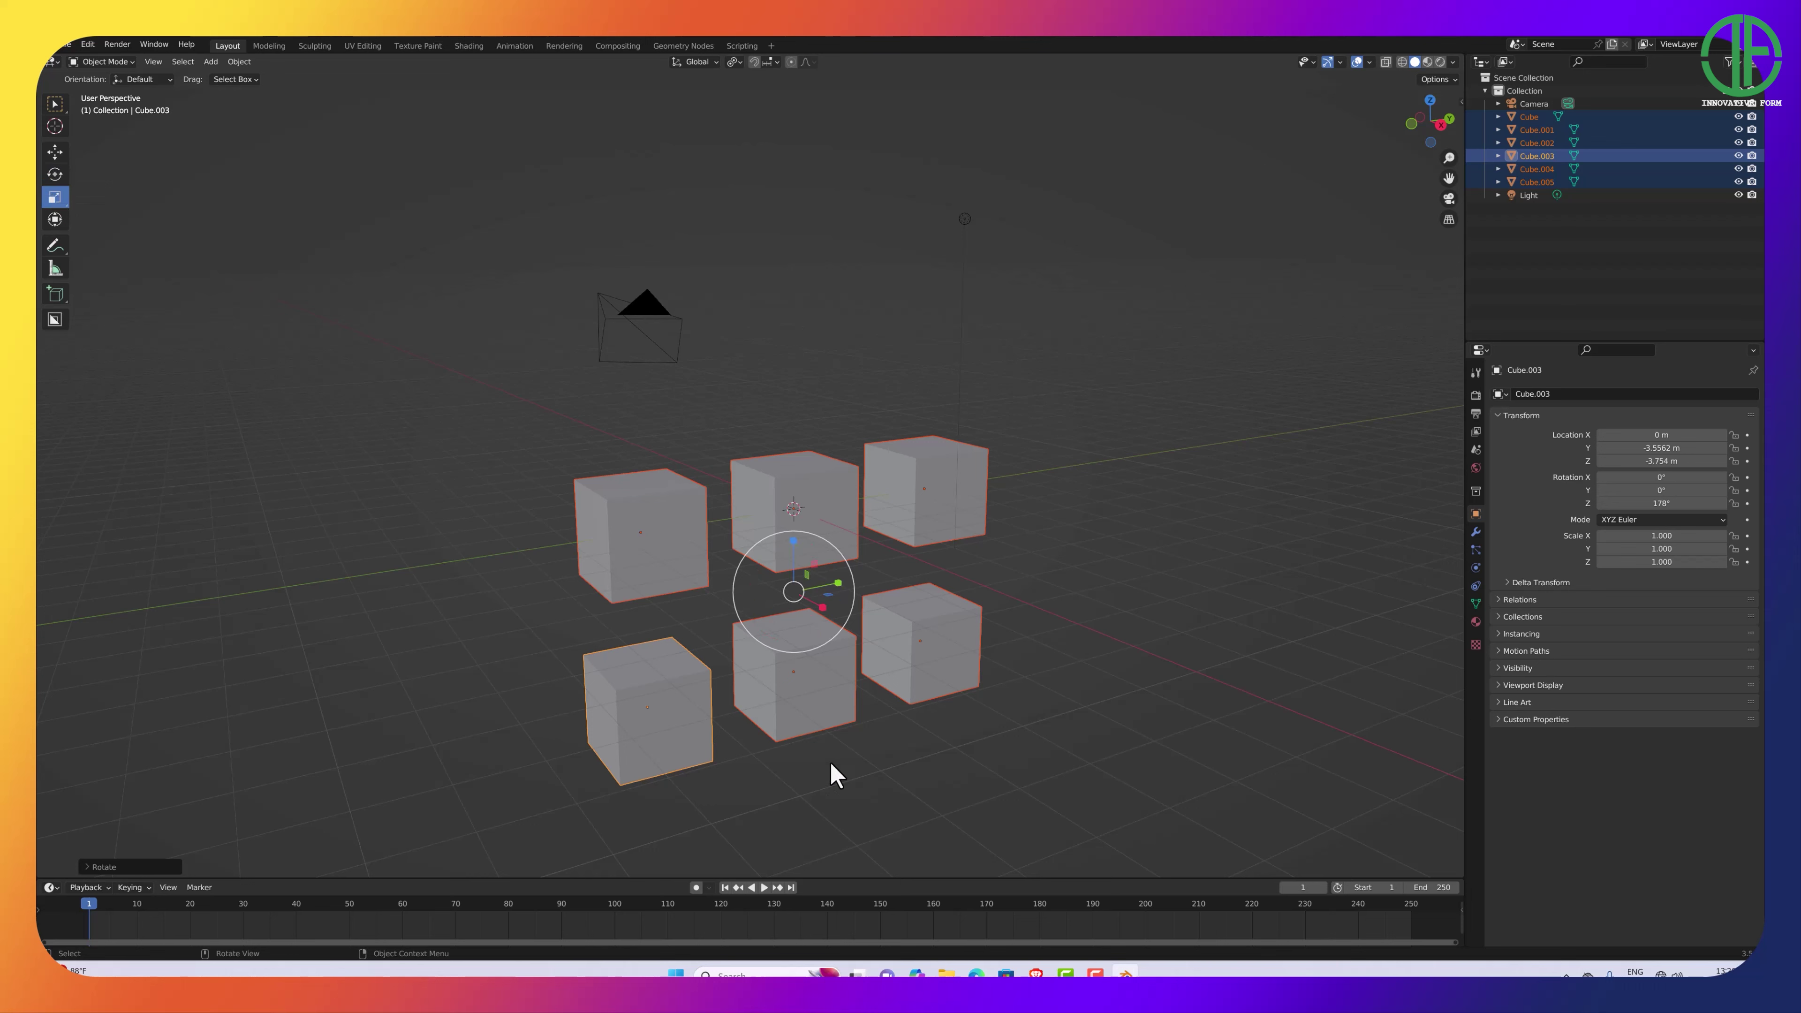
mouse_move(762, 642)
left_mouse_down()
mouse_move(752, 658)
mouse_move(781, 612)
mouse_move(742, 624)
mouse_move(763, 599)
mouse_move(727, 625)
mouse_move(780, 602)
mouse_move(722, 631)
mouse_move(786, 601)
mouse_move(746, 619)
left_mouse_up()
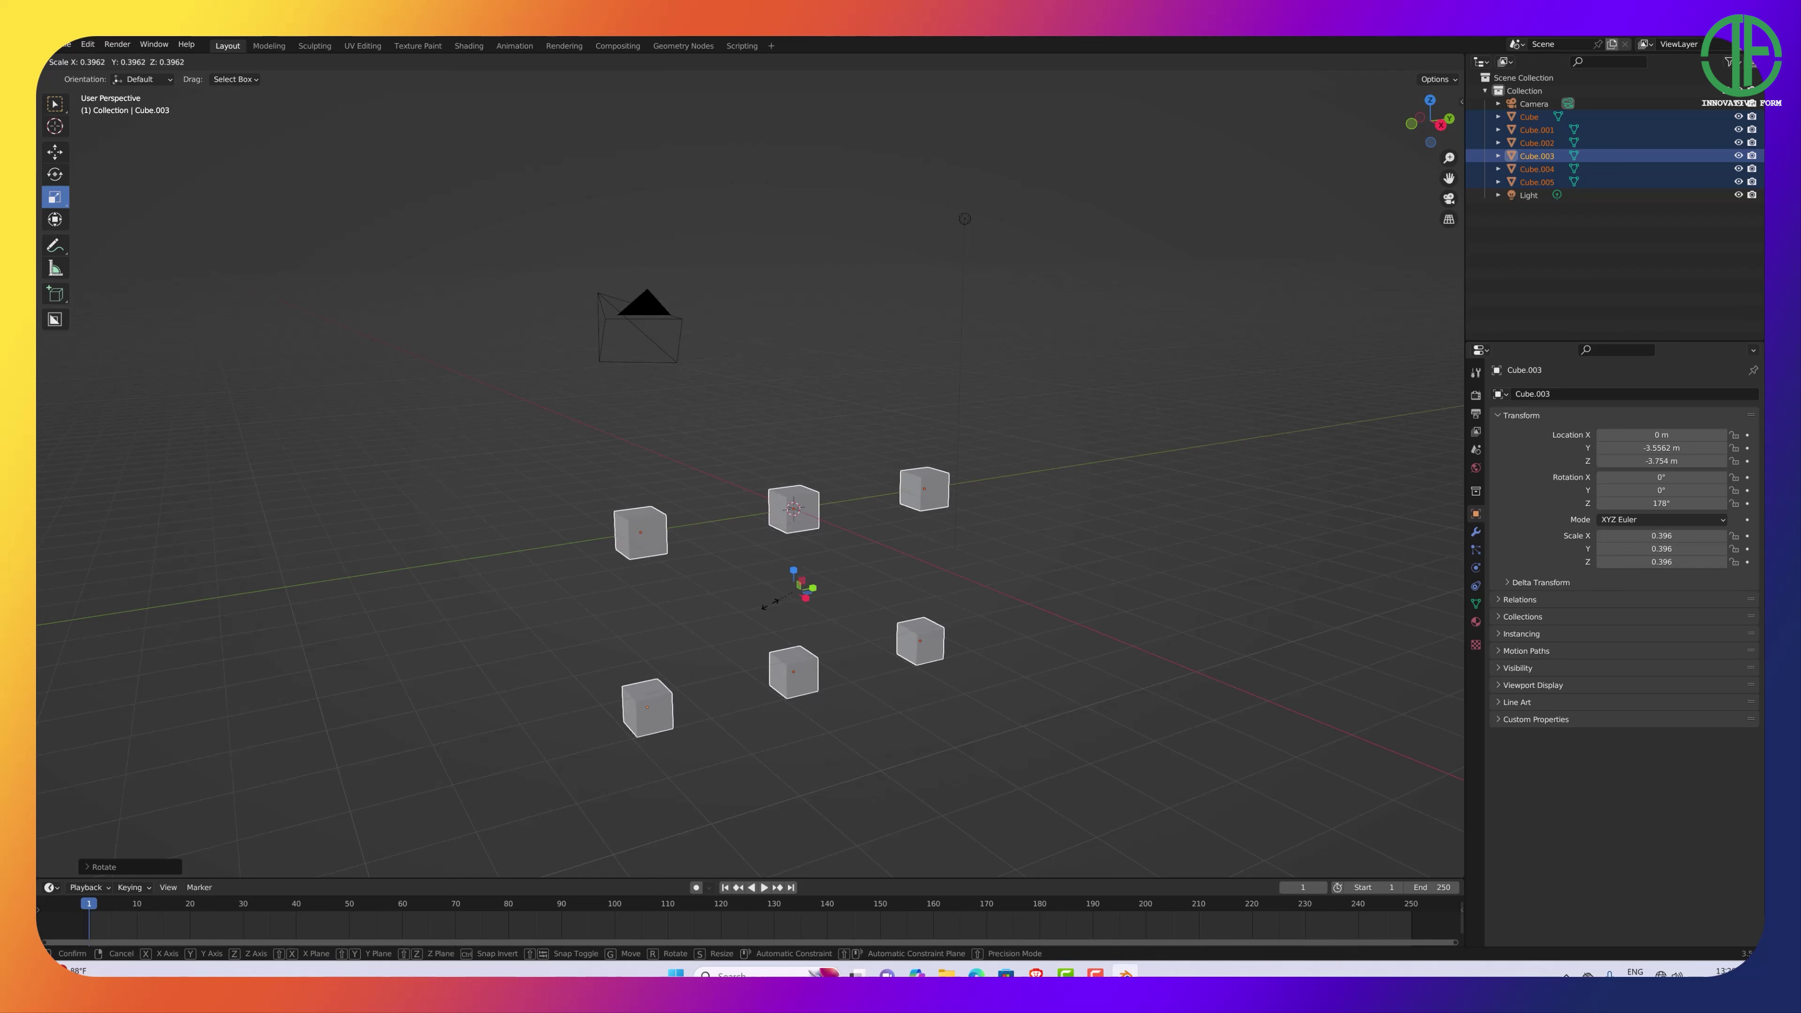
mouse_move(746, 615)
left_mouse_down()
mouse_move(787, 595)
mouse_move(729, 631)
left_mouse_up()
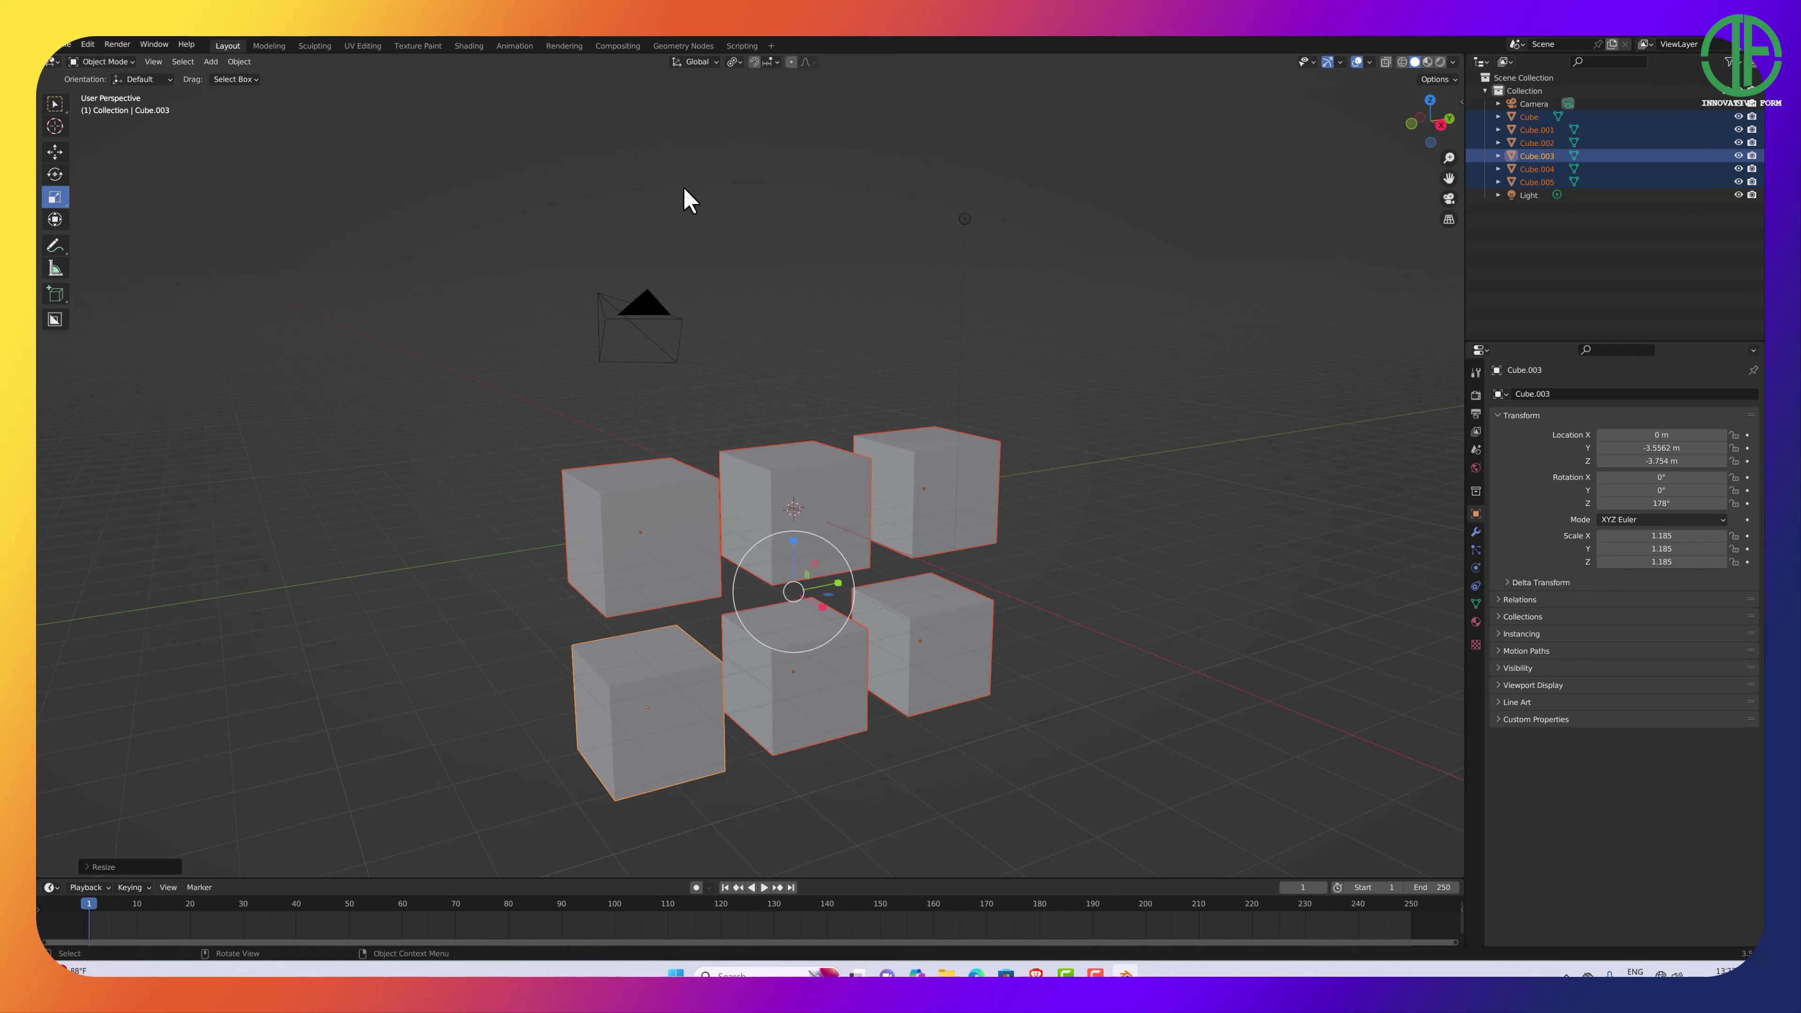
Set the pivot point to Median Point and scale the six cubes as a group to about 0.856, then back up to about 1.02.
left_click(734, 61)
left_click(792, 124)
mouse_move(749, 638)
left_mouse_down()
mouse_move(710, 671)
mouse_move(776, 604)
mouse_move(736, 640)
mouse_move(776, 602)
mouse_move(753, 614)
left_mouse_up()
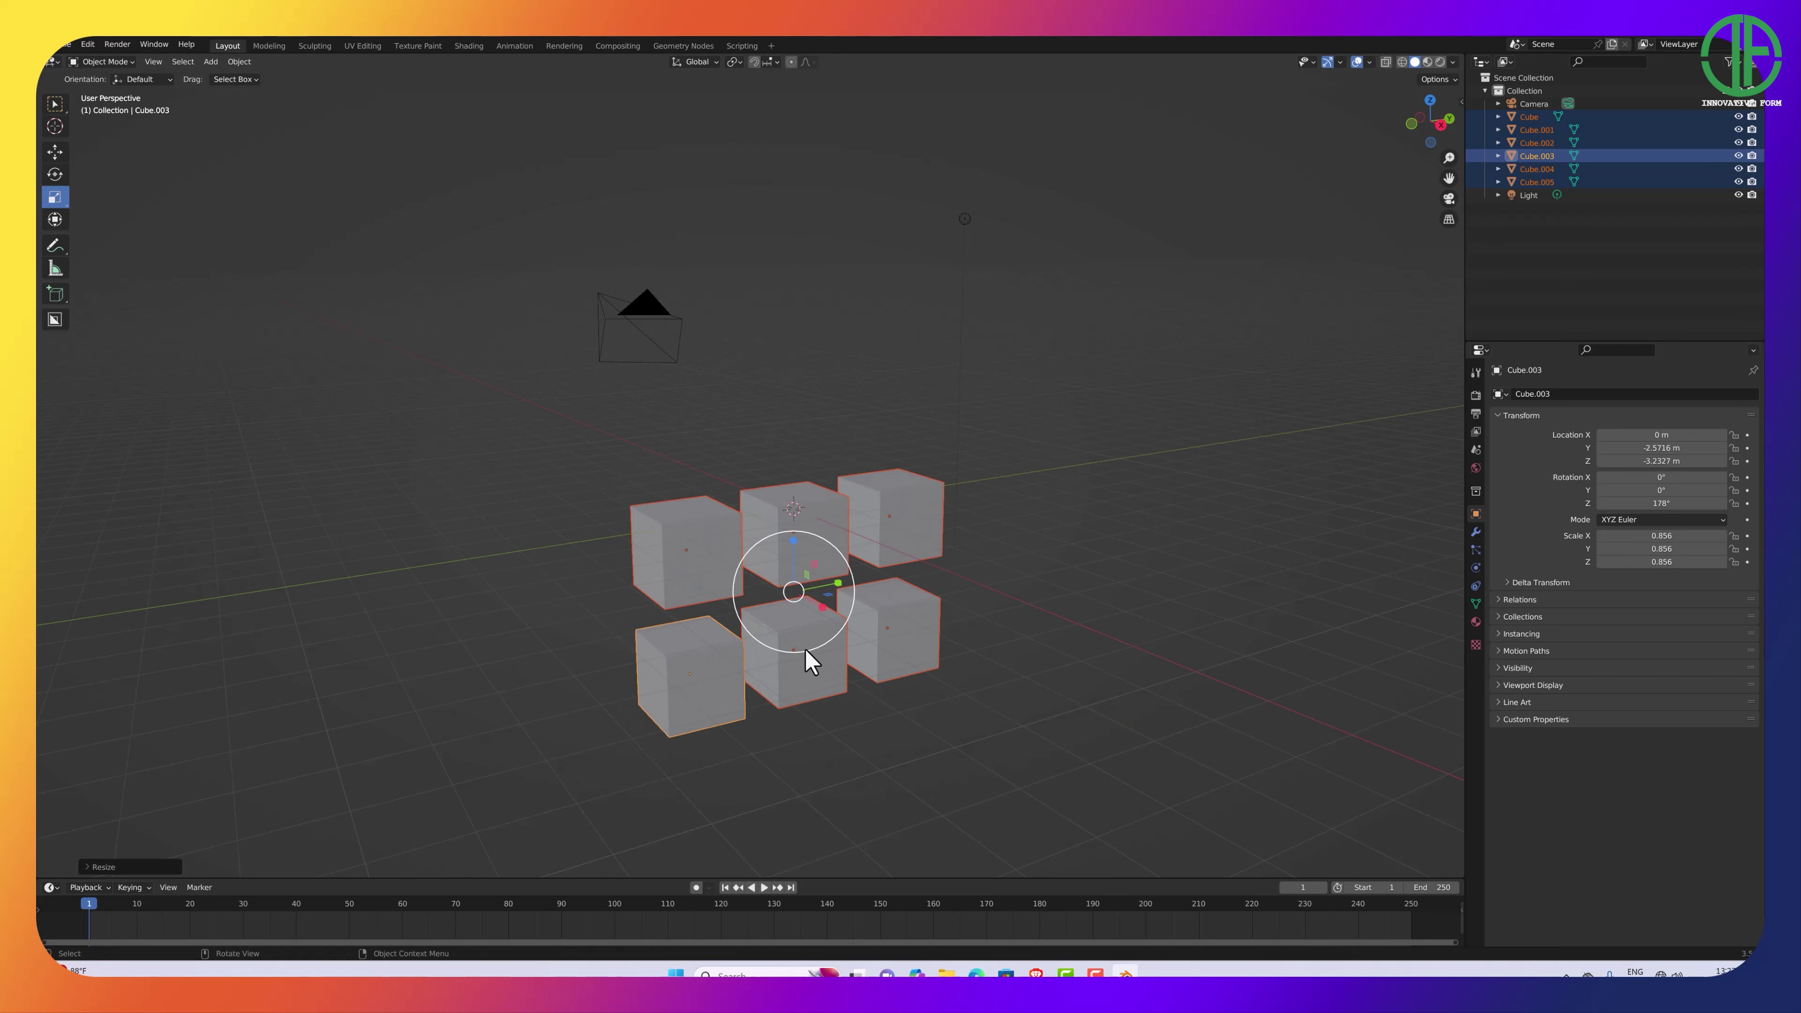
mouse_move(805, 649)
middle_mouse_down()
mouse_move(750, 646)
mouse_move(796, 638)
mouse_move(801, 660)
mouse_move(778, 660)
middle_mouse_up()
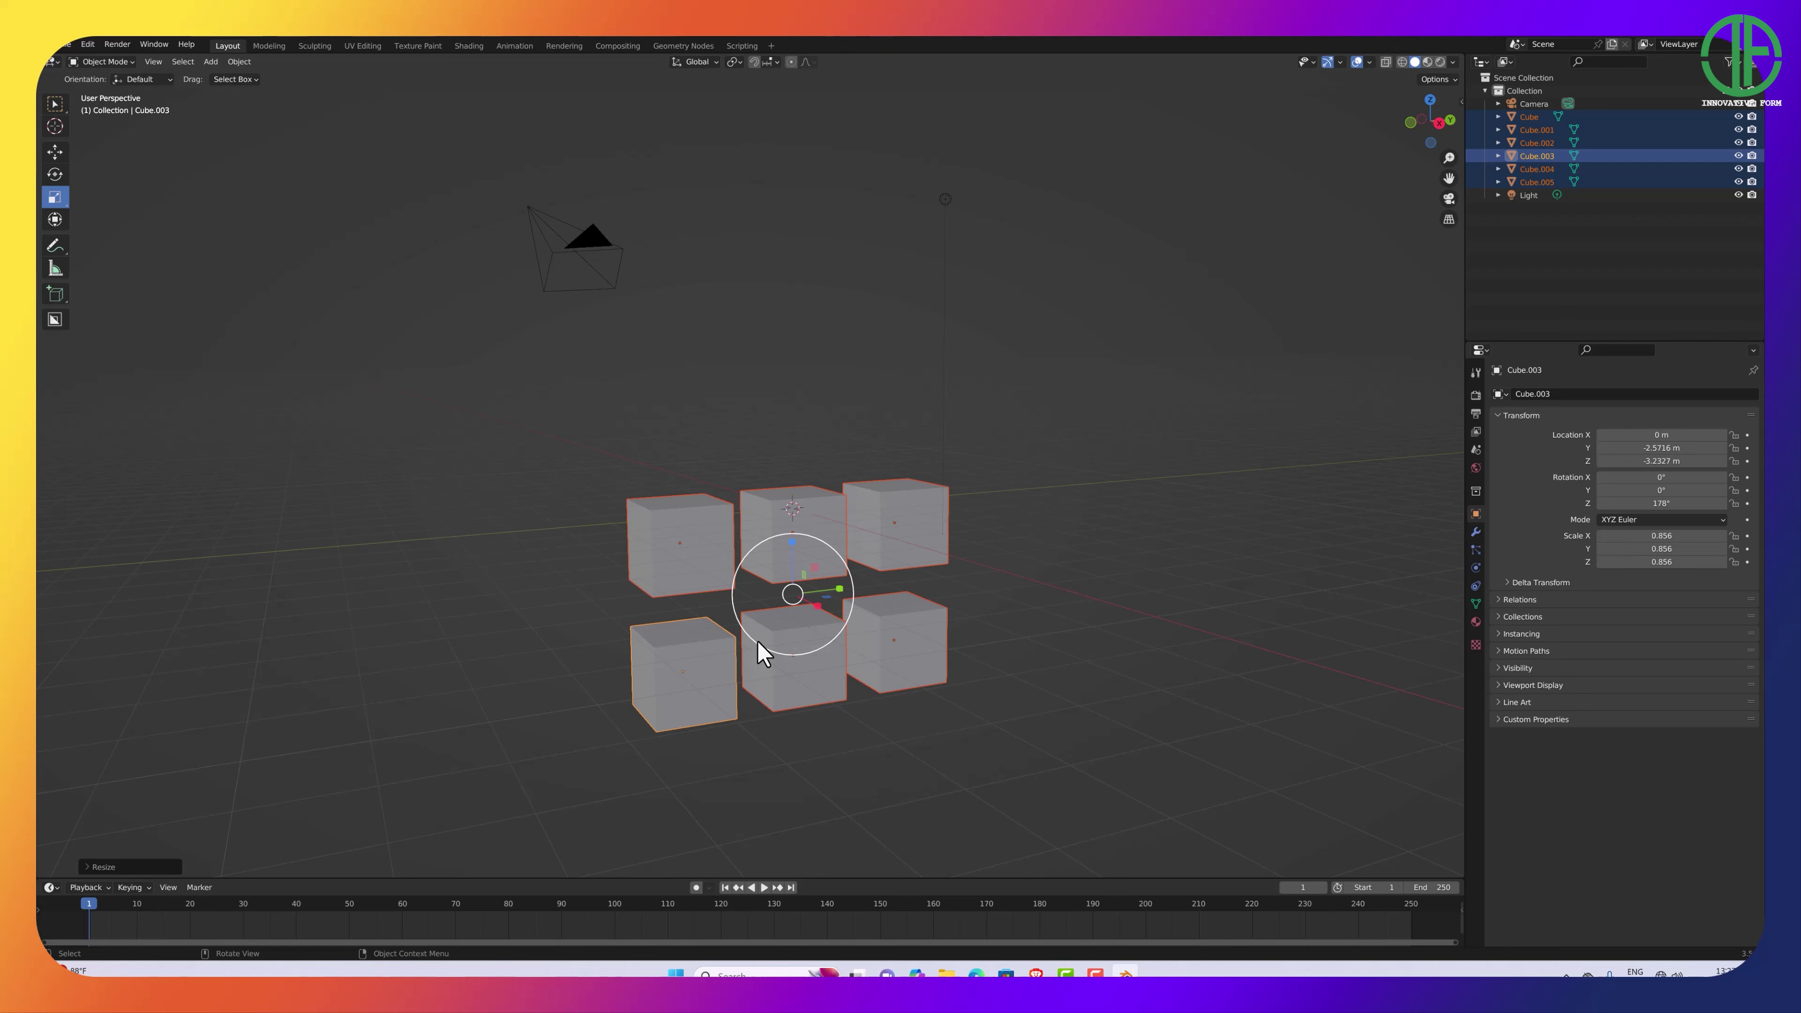
mouse_move(758, 642)
left_mouse_down()
mouse_move(730, 681)
mouse_move(804, 604)
mouse_move(718, 649)
mouse_move(741, 648)
left_mouse_up()
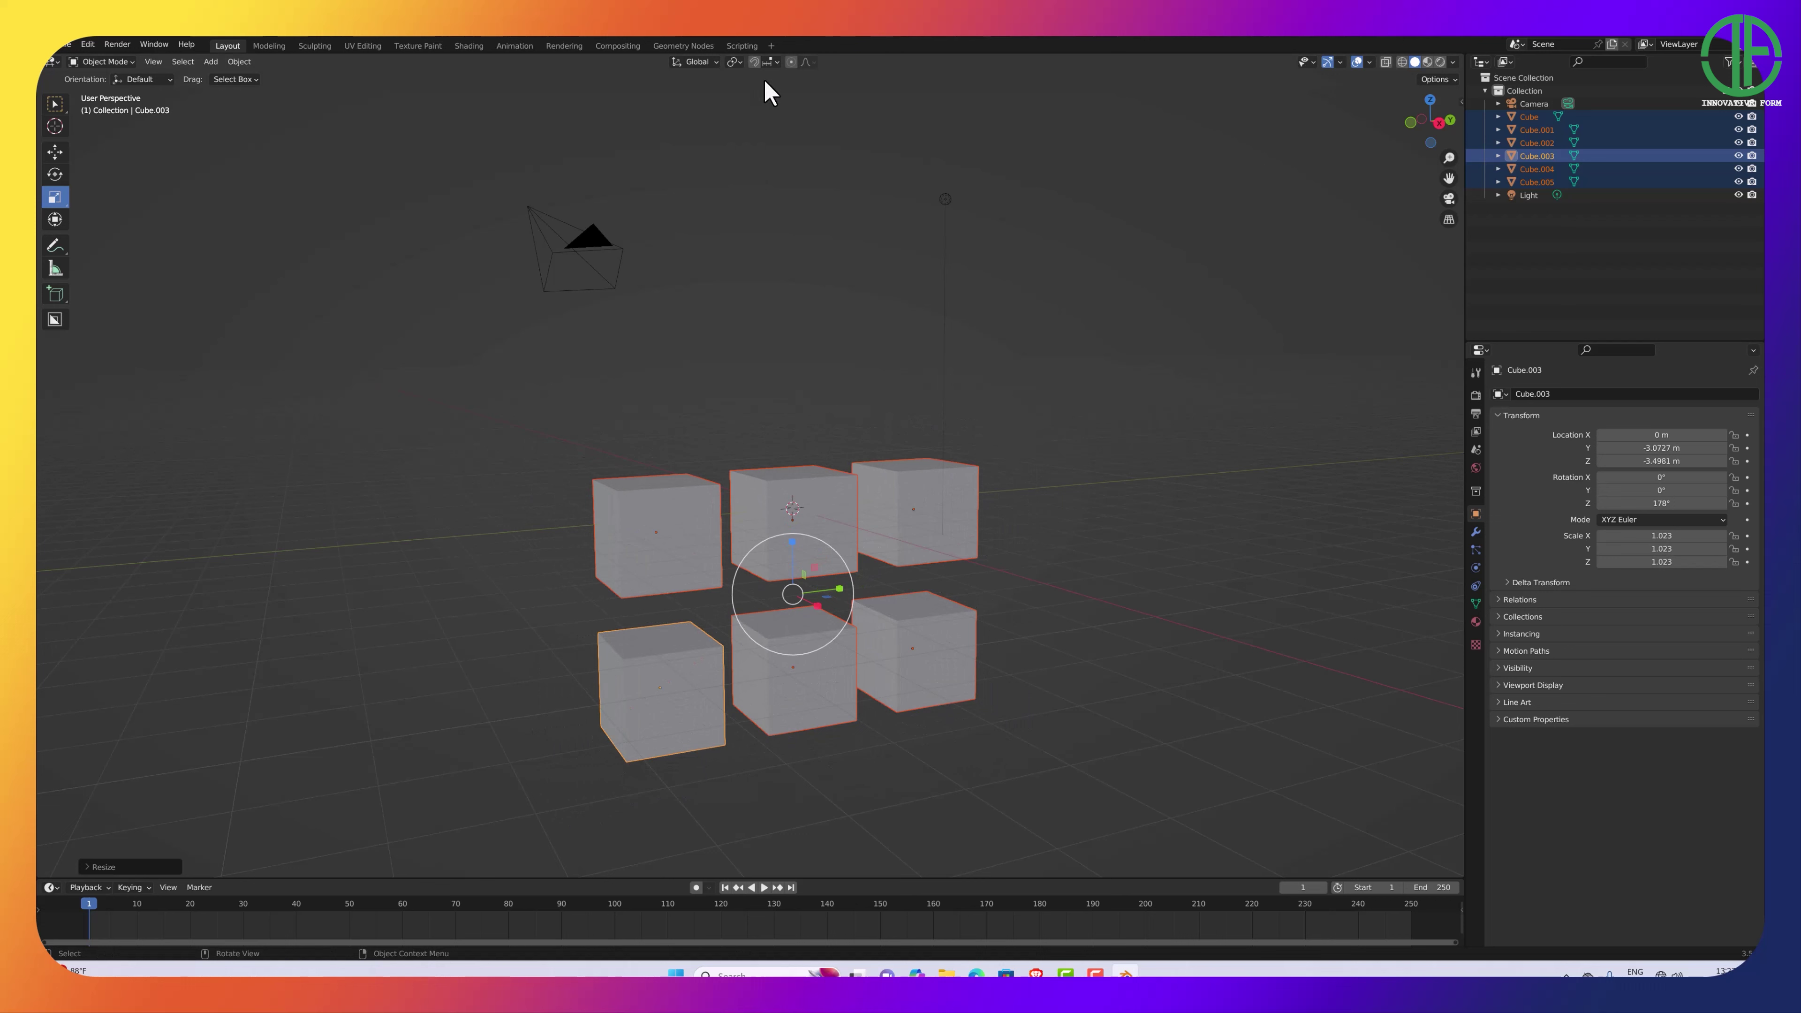
Set the pivot point to Active Element and scale the six cubes uniformly around the active cube to about 0.658.
left_click(735, 64)
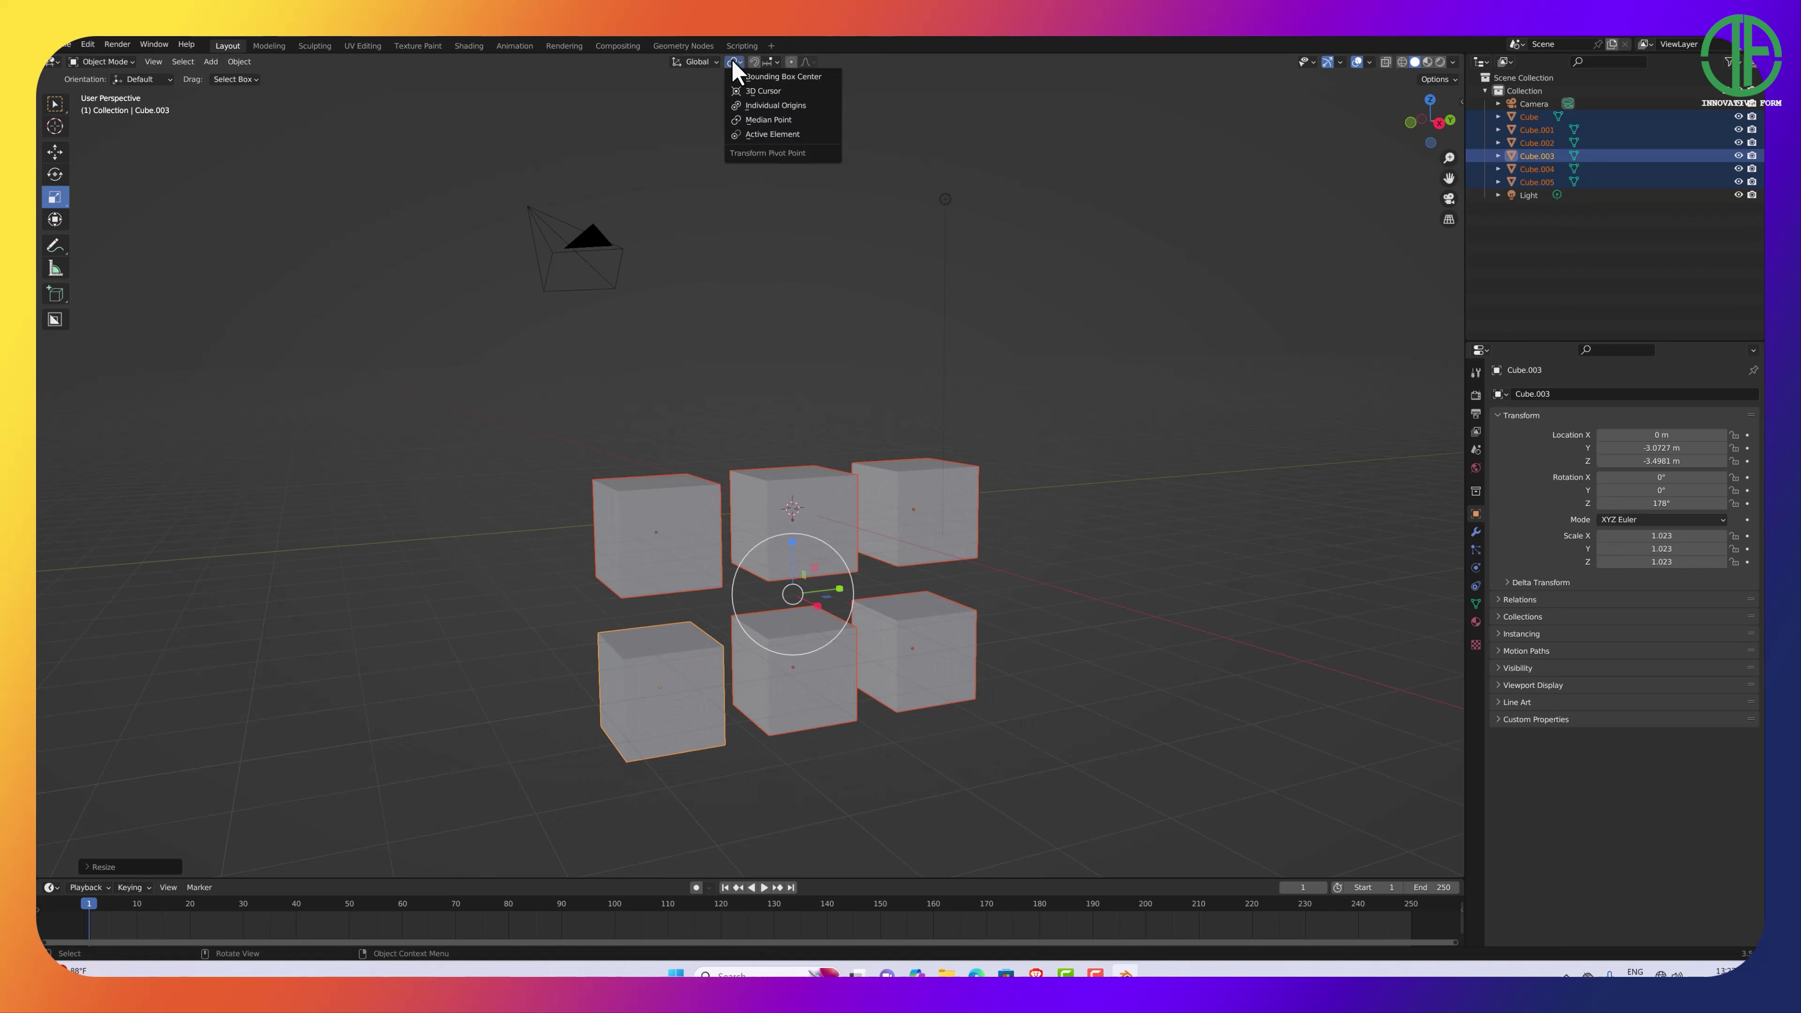
left_click(806, 136)
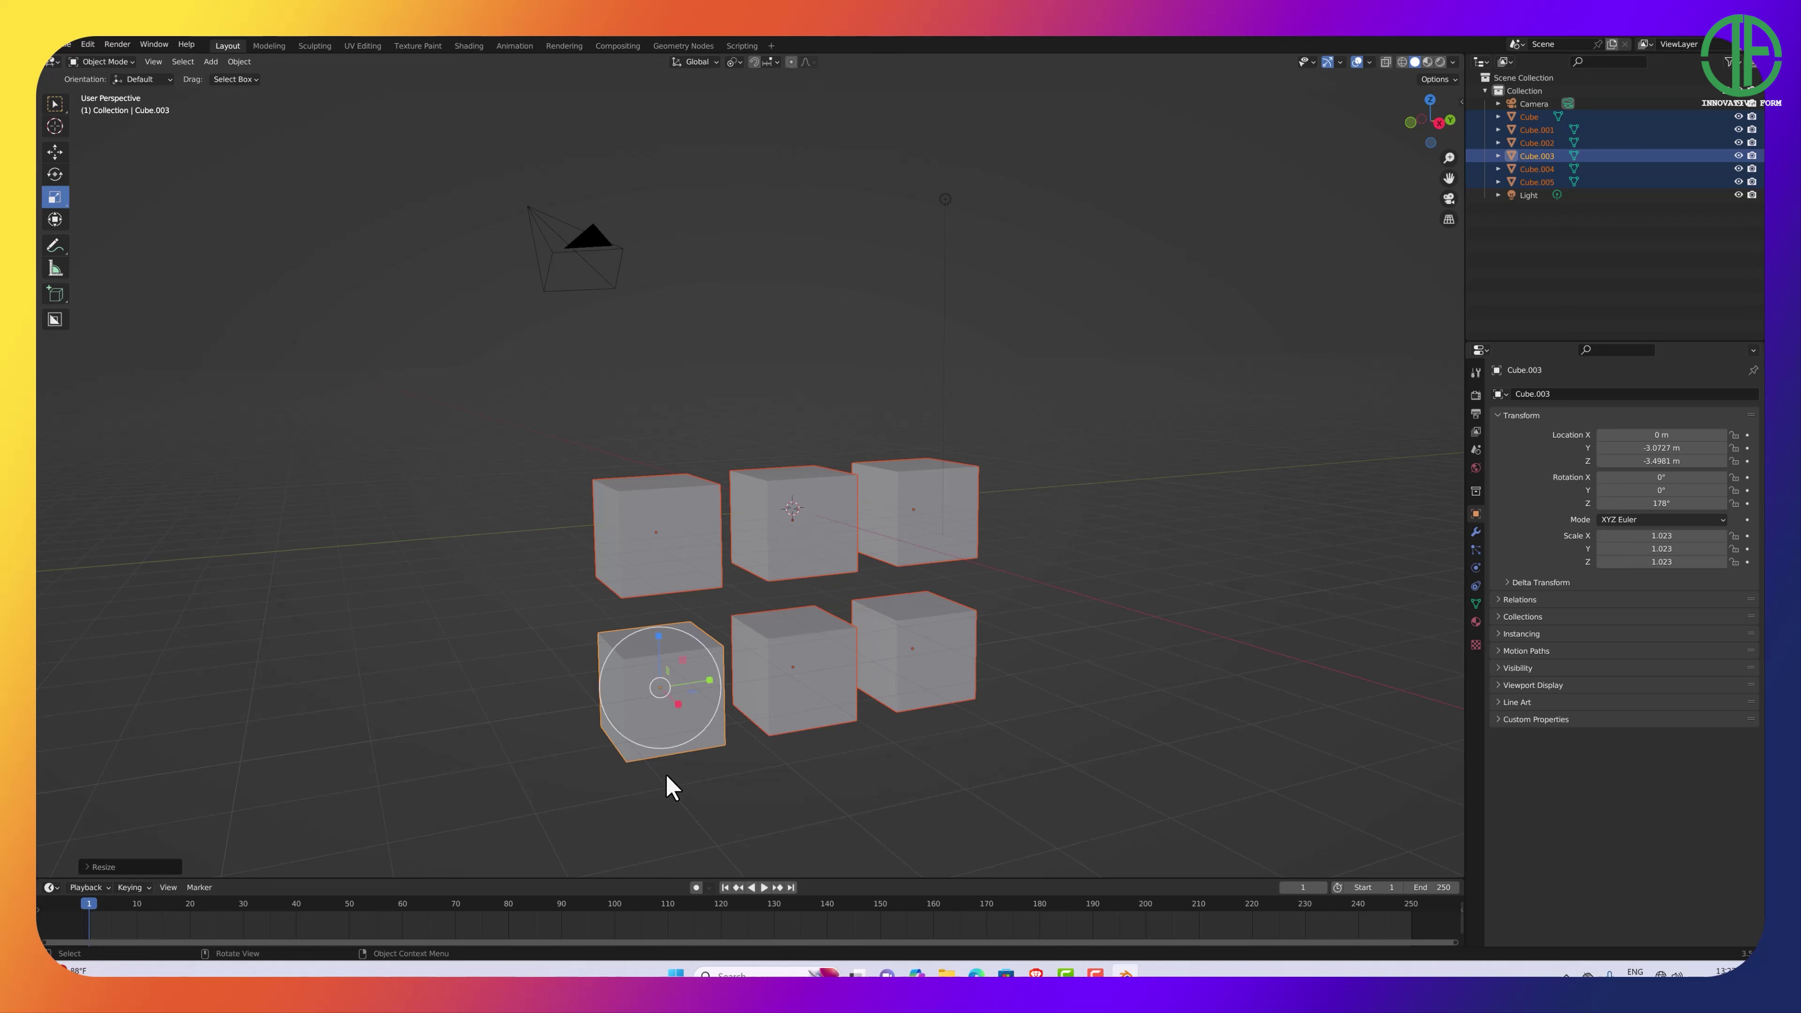
middle_click_drag(731, 785, 790, 616)
scroll(633, 780, "up", 3)
scroll(791, 631, "up", 4)
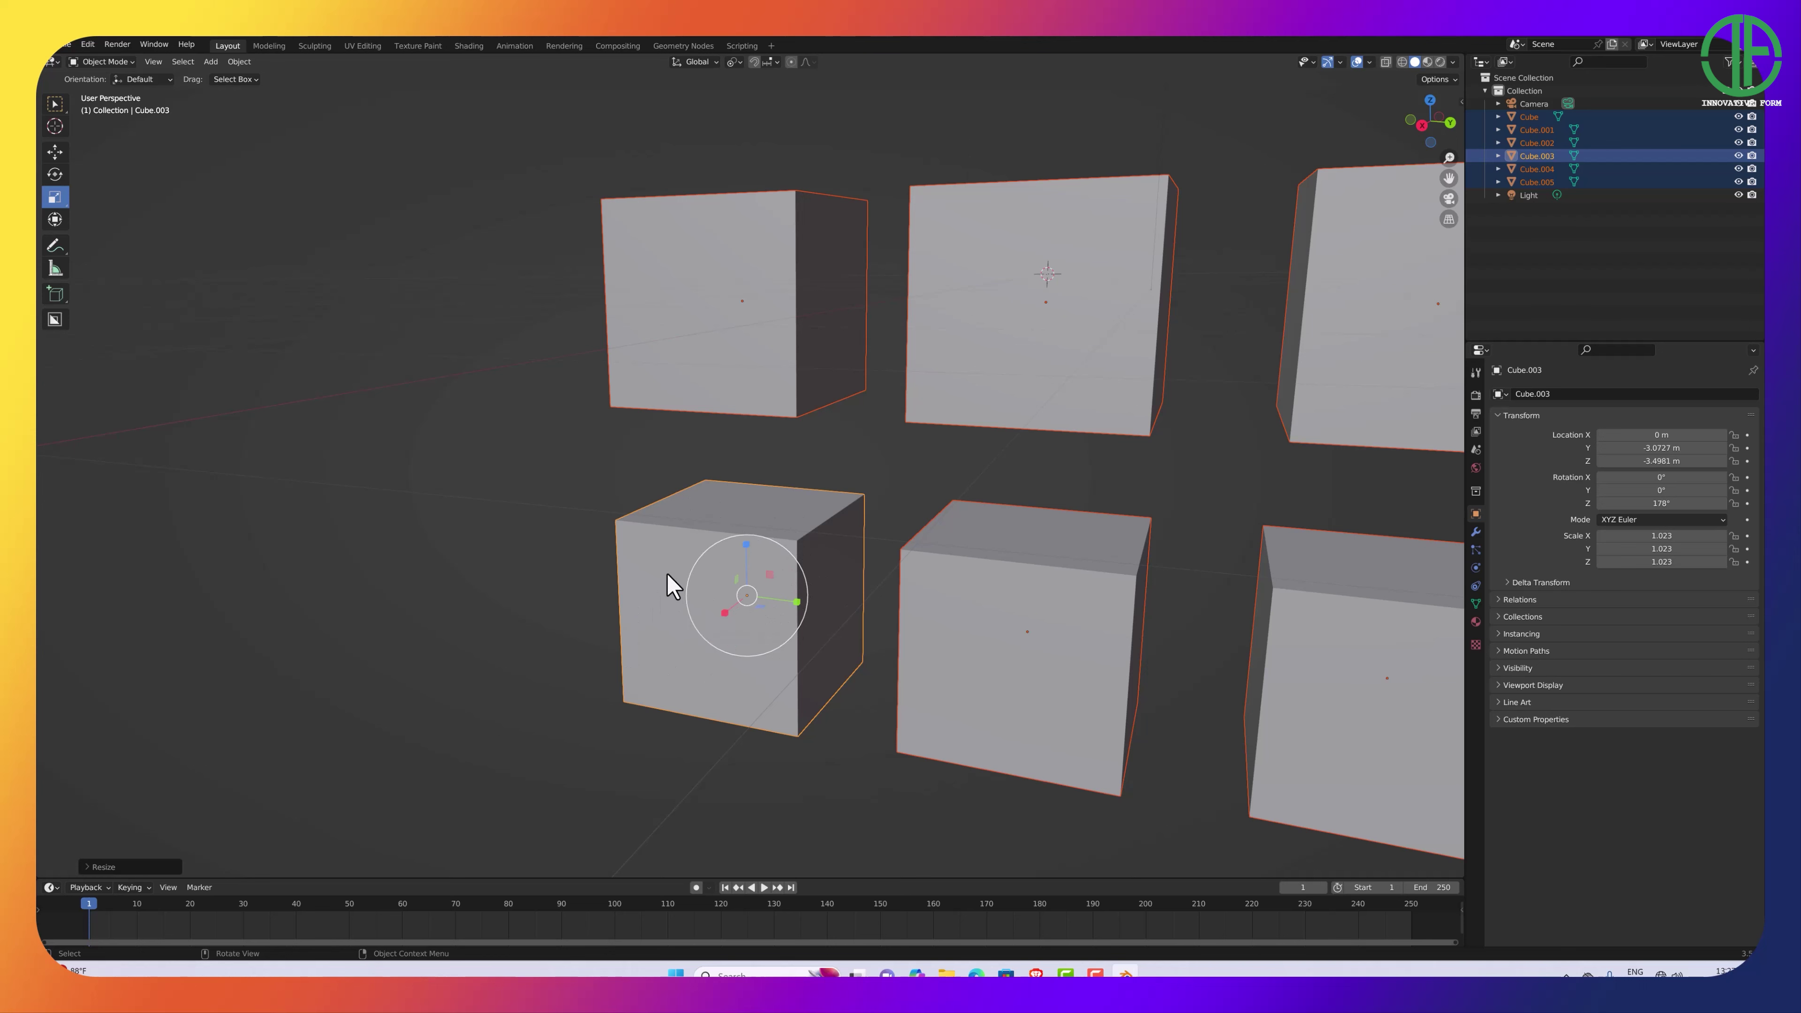
scroll(668, 588, "down", 4)
middle_click_drag(667, 591, 714, 576)
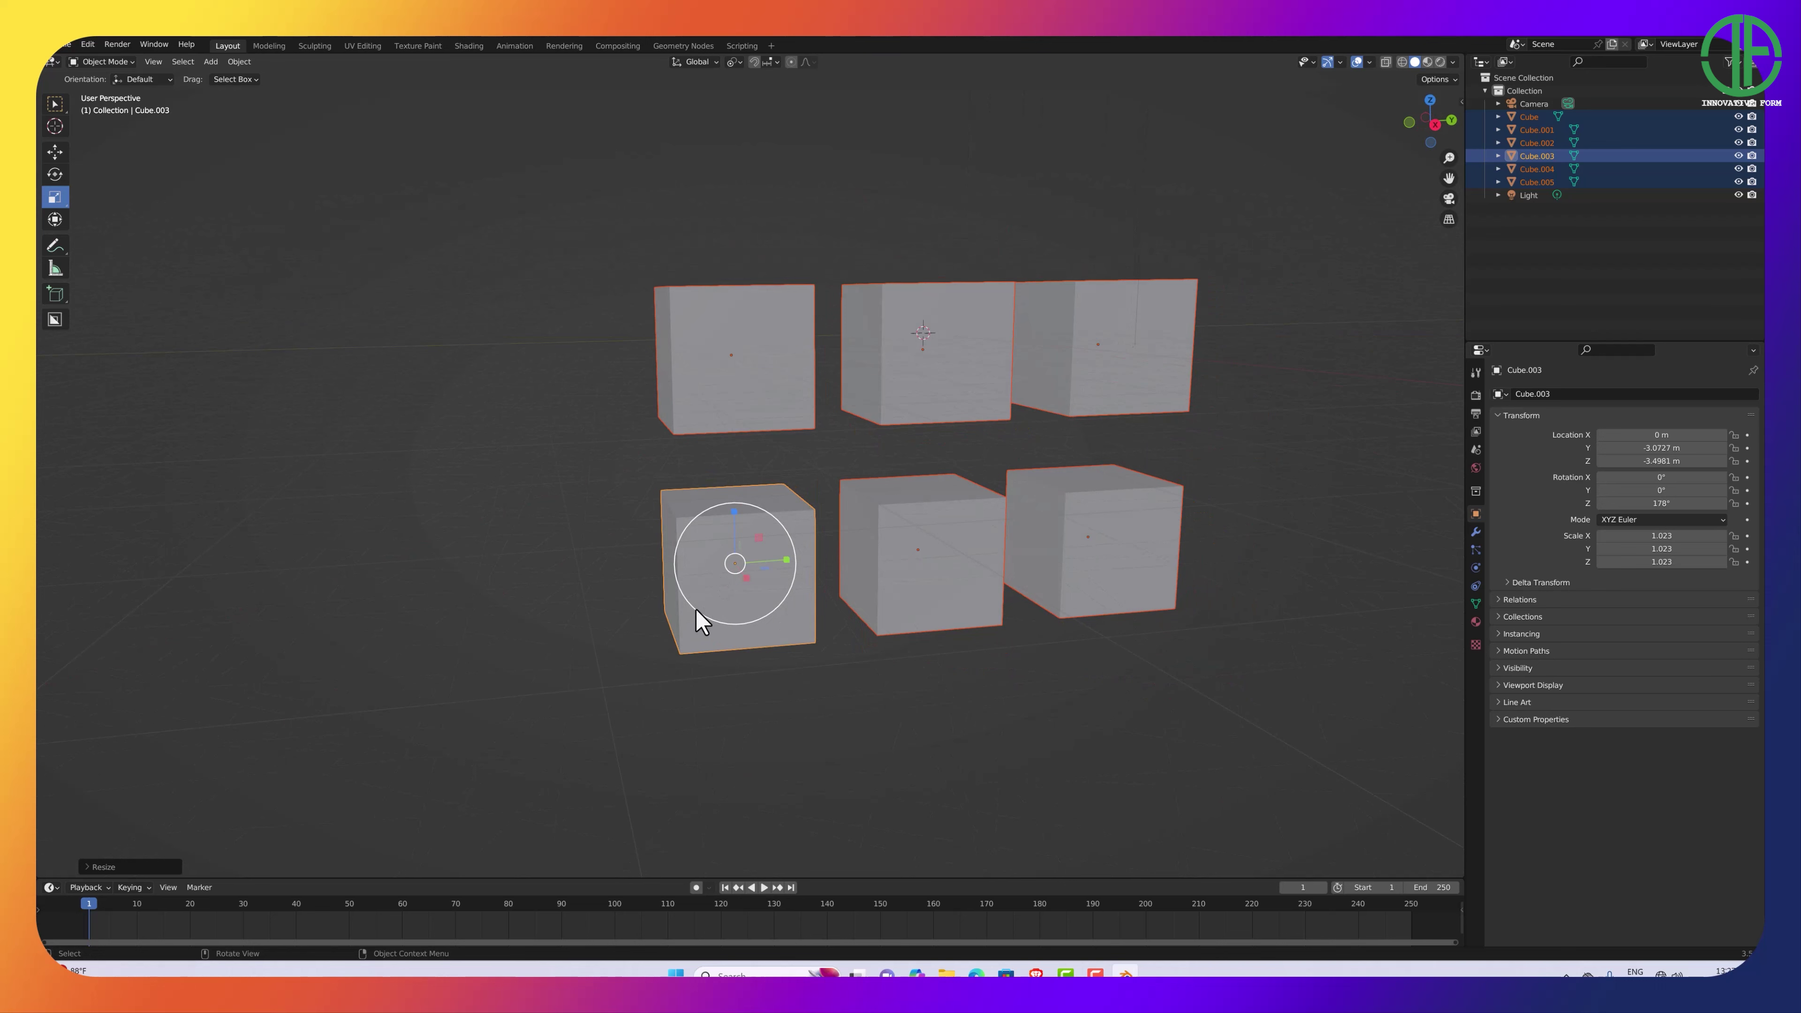
mouse_move(697, 609)
left_mouse_down()
mouse_move(709, 592)
mouse_move(623, 649)
mouse_move(727, 572)
mouse_move(665, 610)
mouse_move(723, 576)
mouse_move(674, 600)
mouse_move(699, 584)
left_mouse_up()
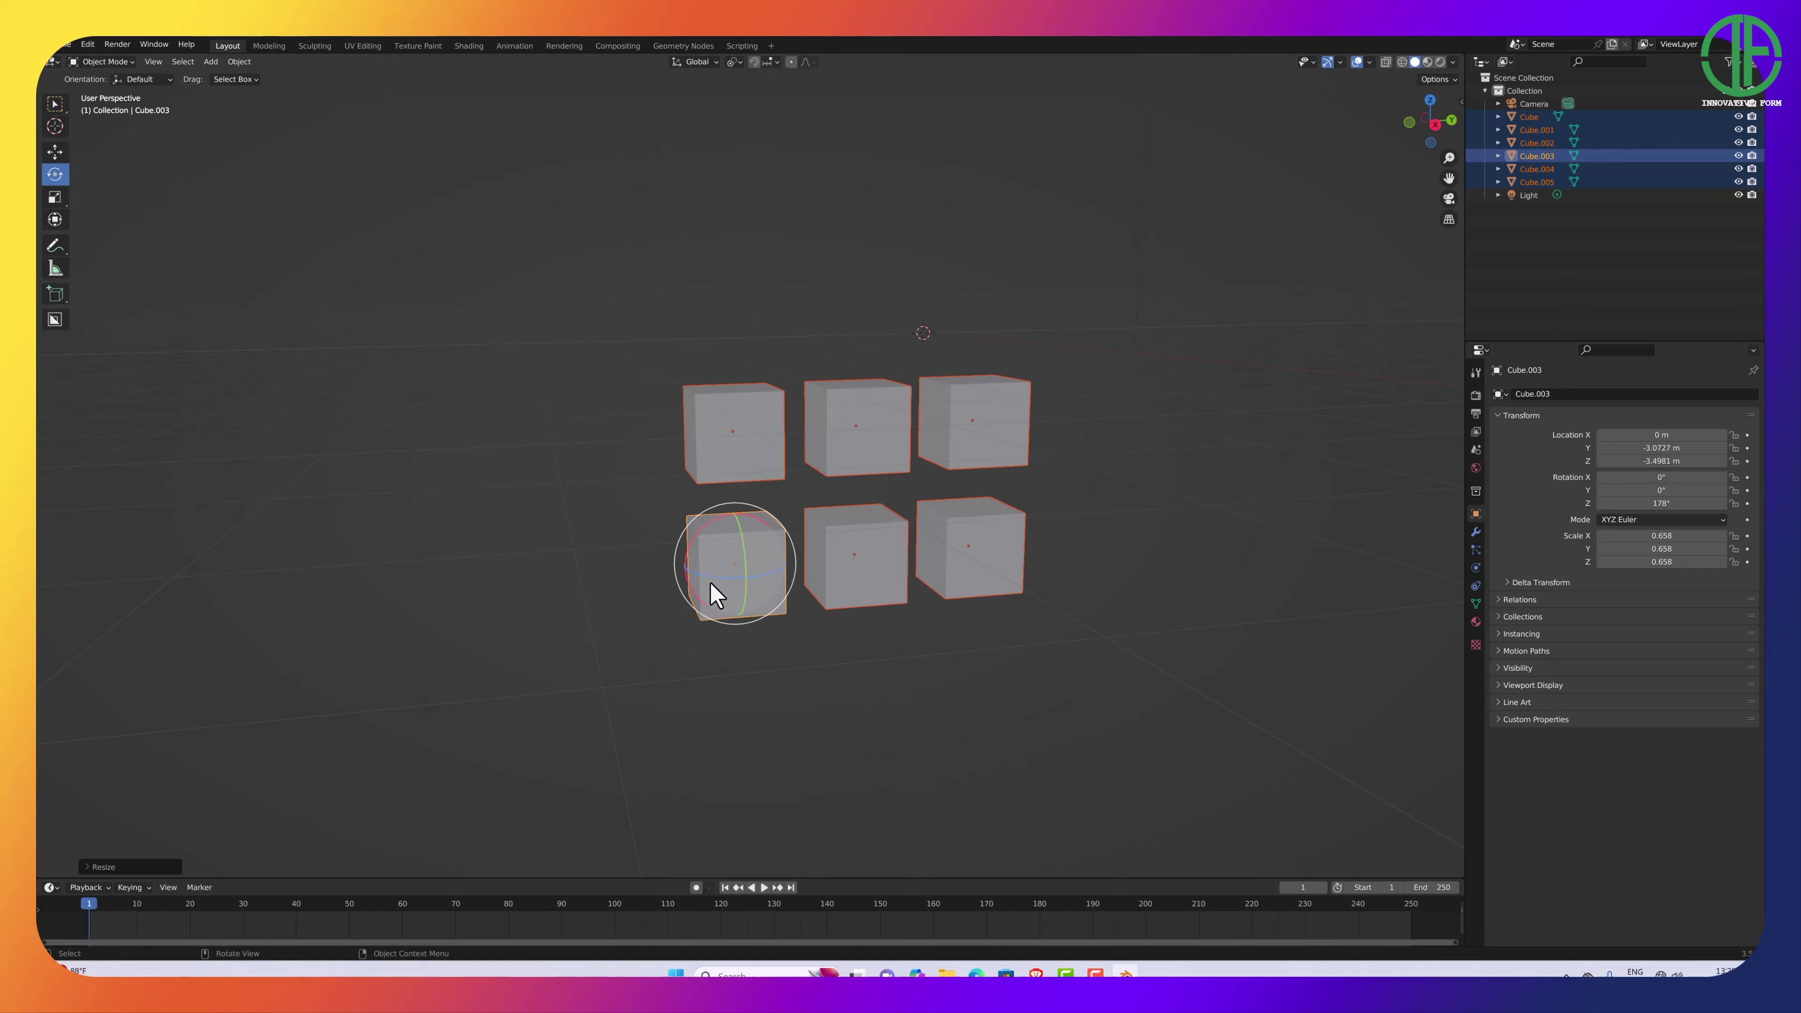
Trackball-rotate the six cubes around the active cube to about -3.92° X, -16.7° Y and 163° Z.
left_click_drag(712, 581, 855, 557)
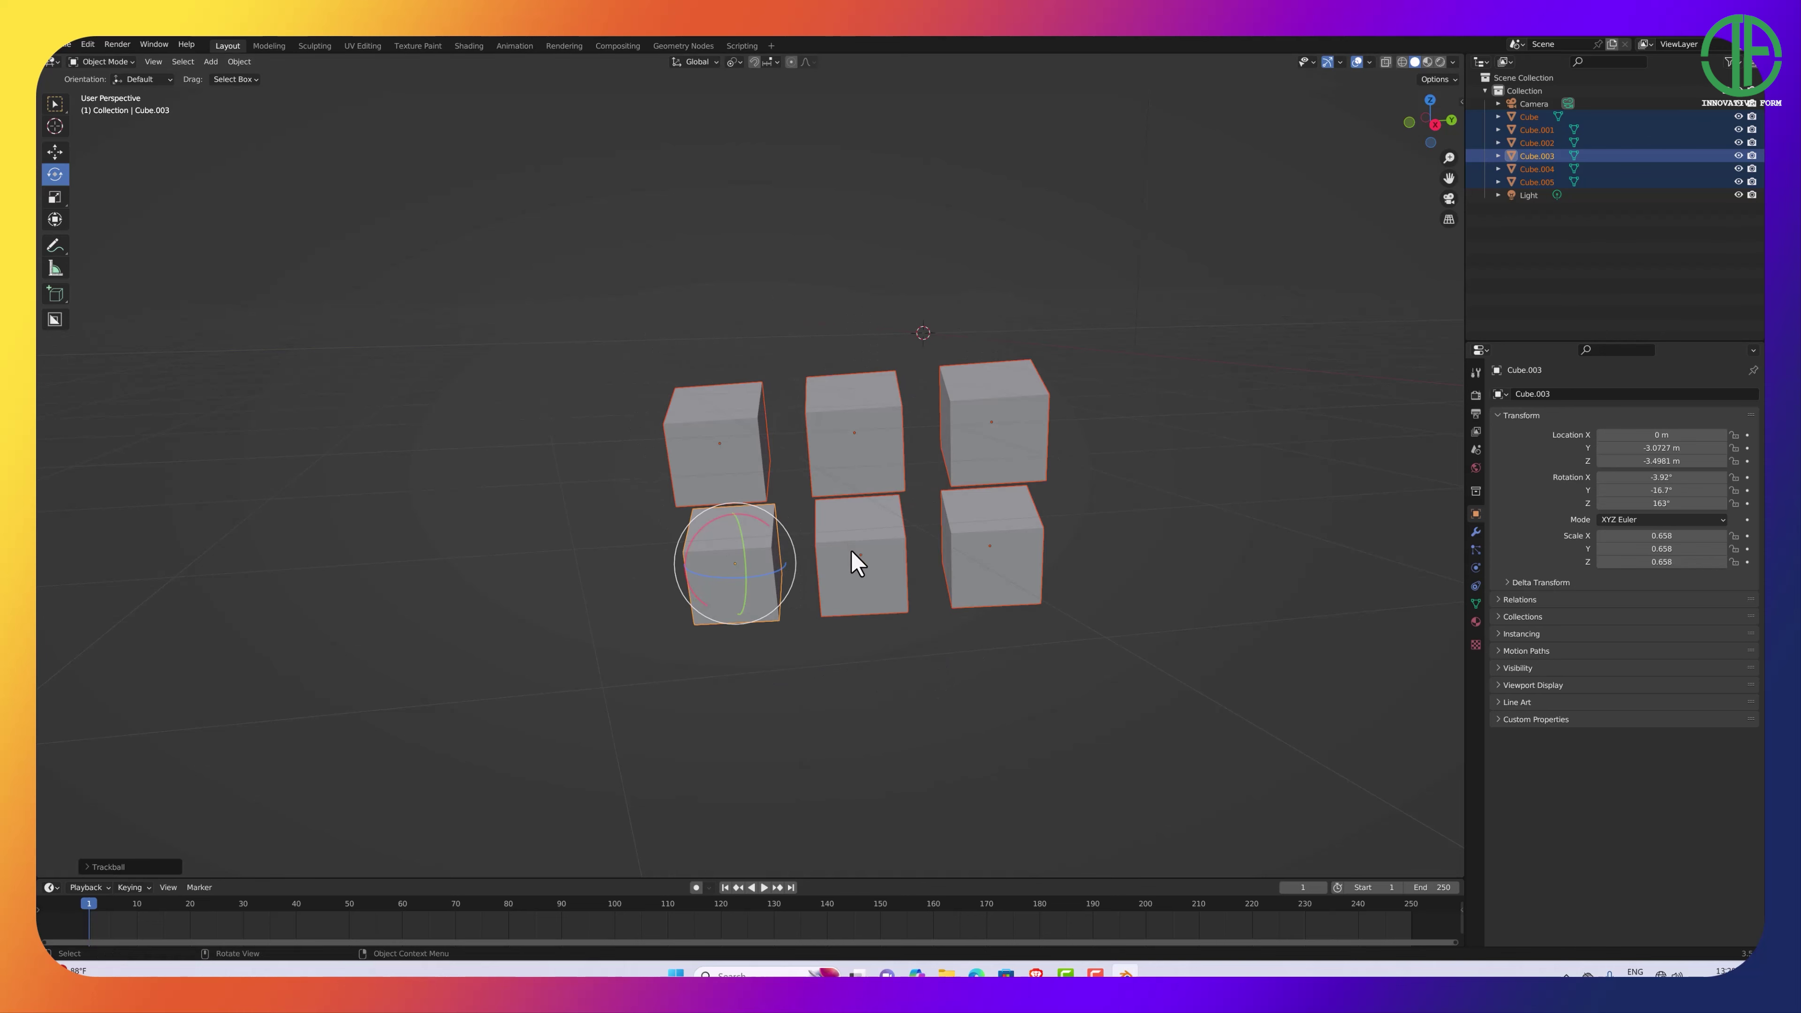
left_click(56, 151)
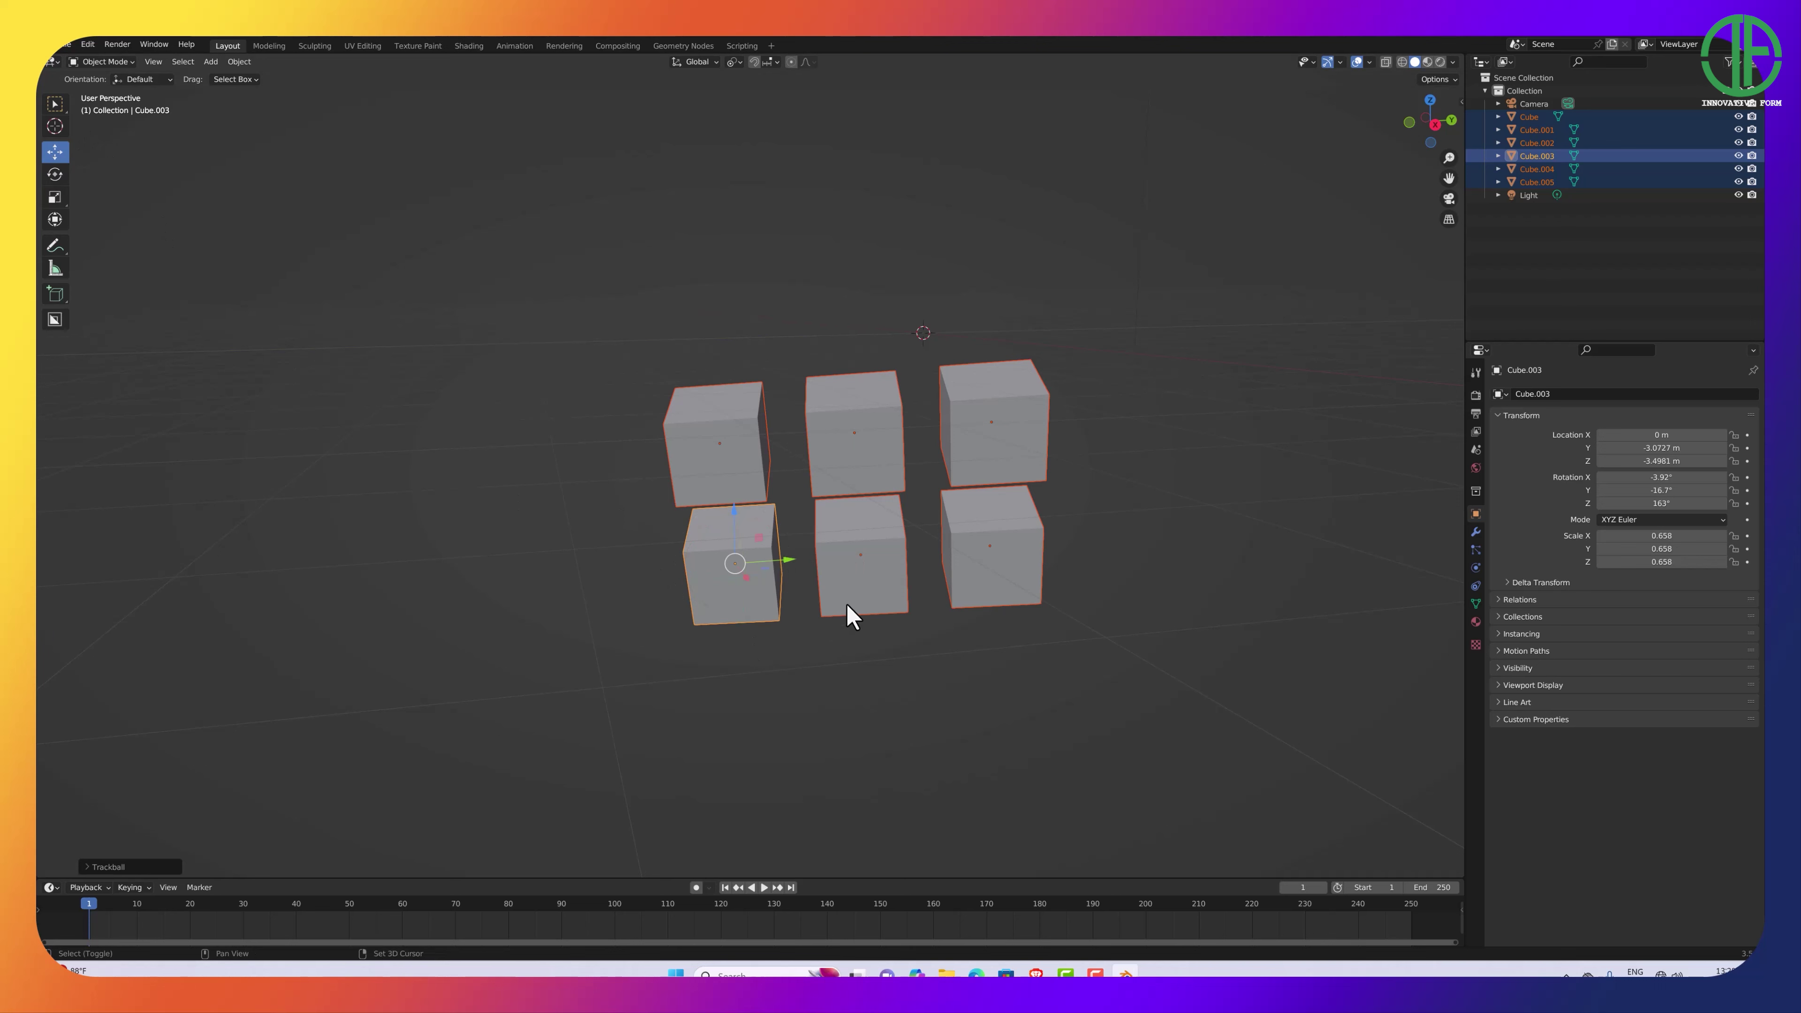
mouse_move(820, 654)
middle_mouse_down()
mouse_move(806, 624)
mouse_move(860, 595)
mouse_move(872, 612)
mouse_move(834, 624)
middle_mouse_up()
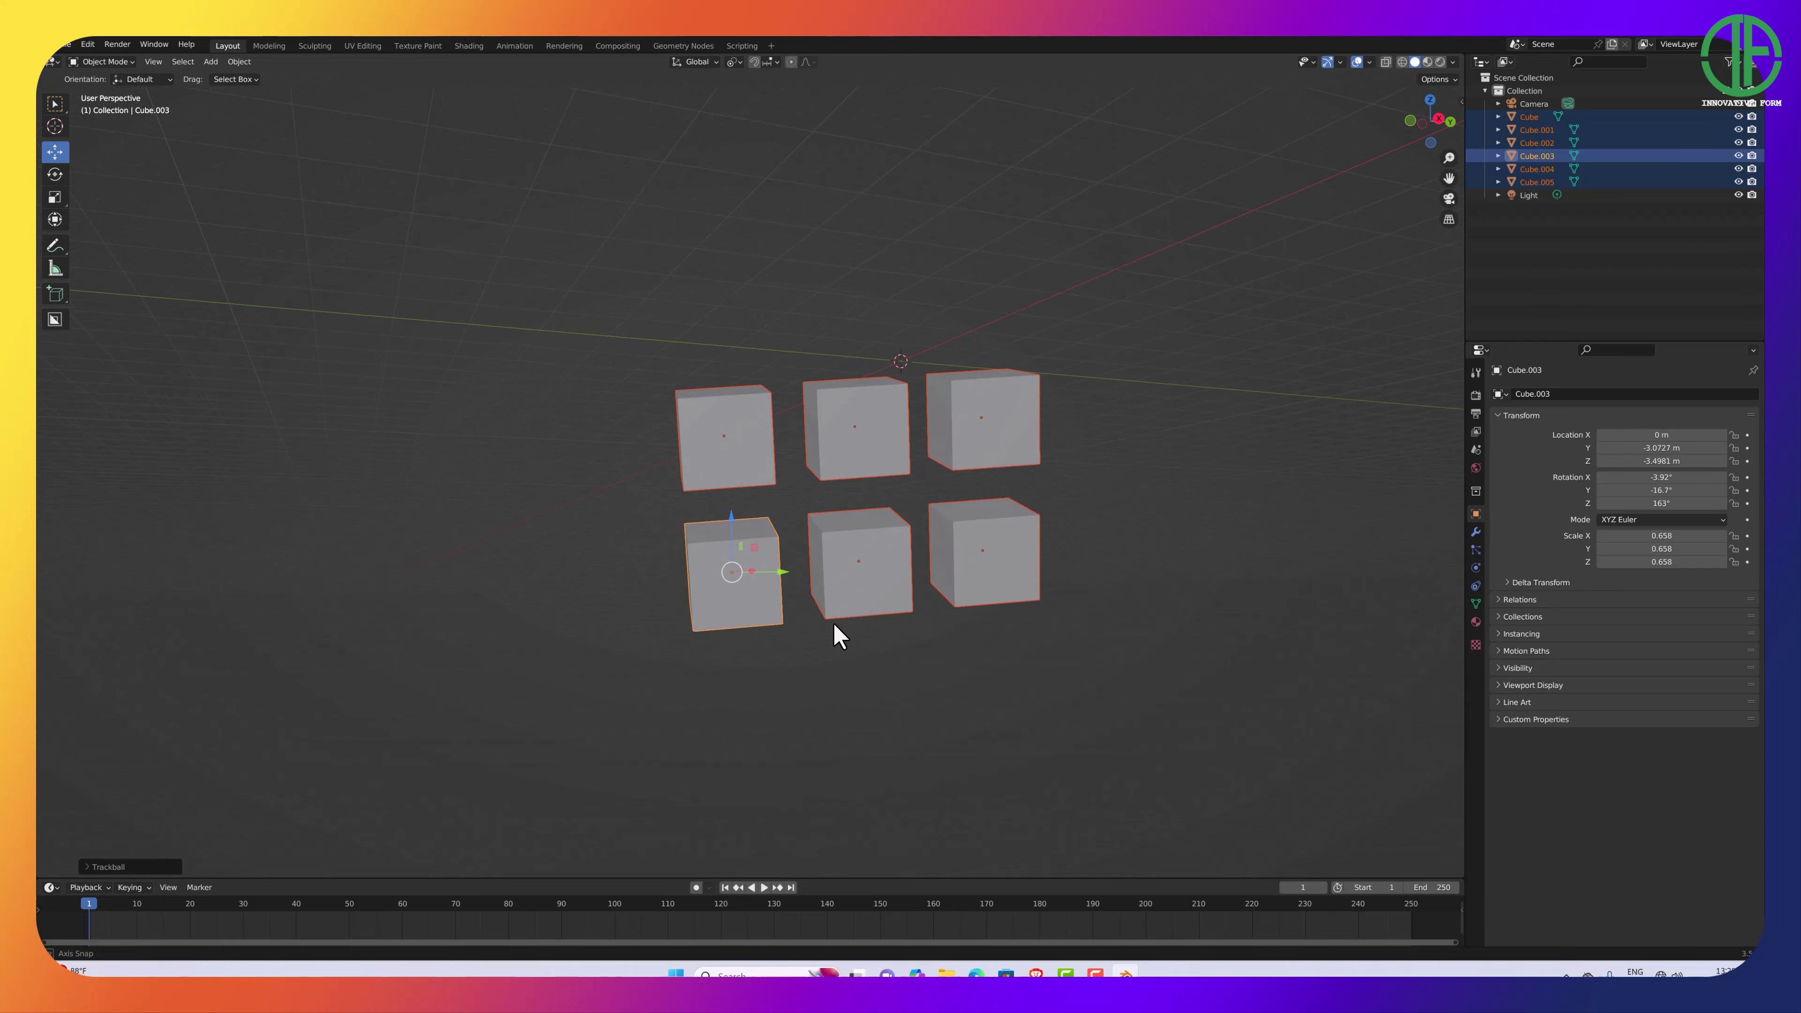
Make the upper cube at the positive-Y end active, rotate the group around it and move it along Y to about -2.44 m.
left_click(996, 412, "shift")
middle_click_drag(1044, 431, 1044, 489)
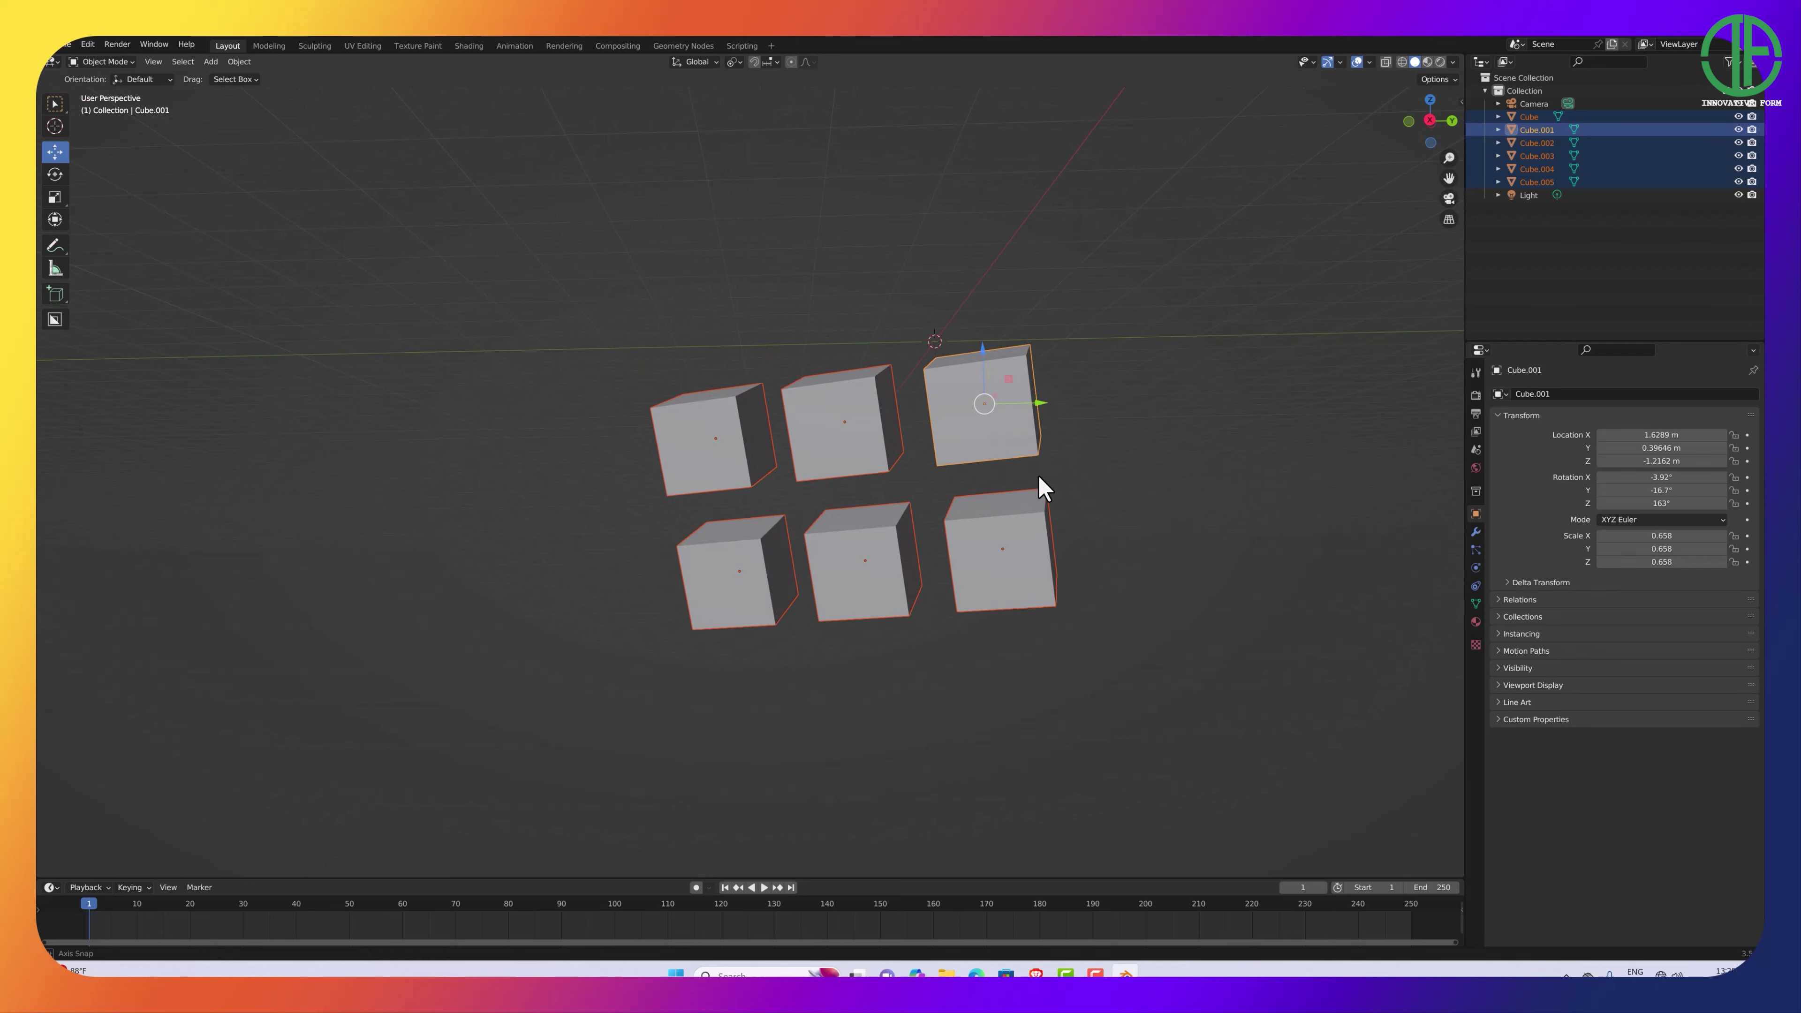
left_click(59, 179)
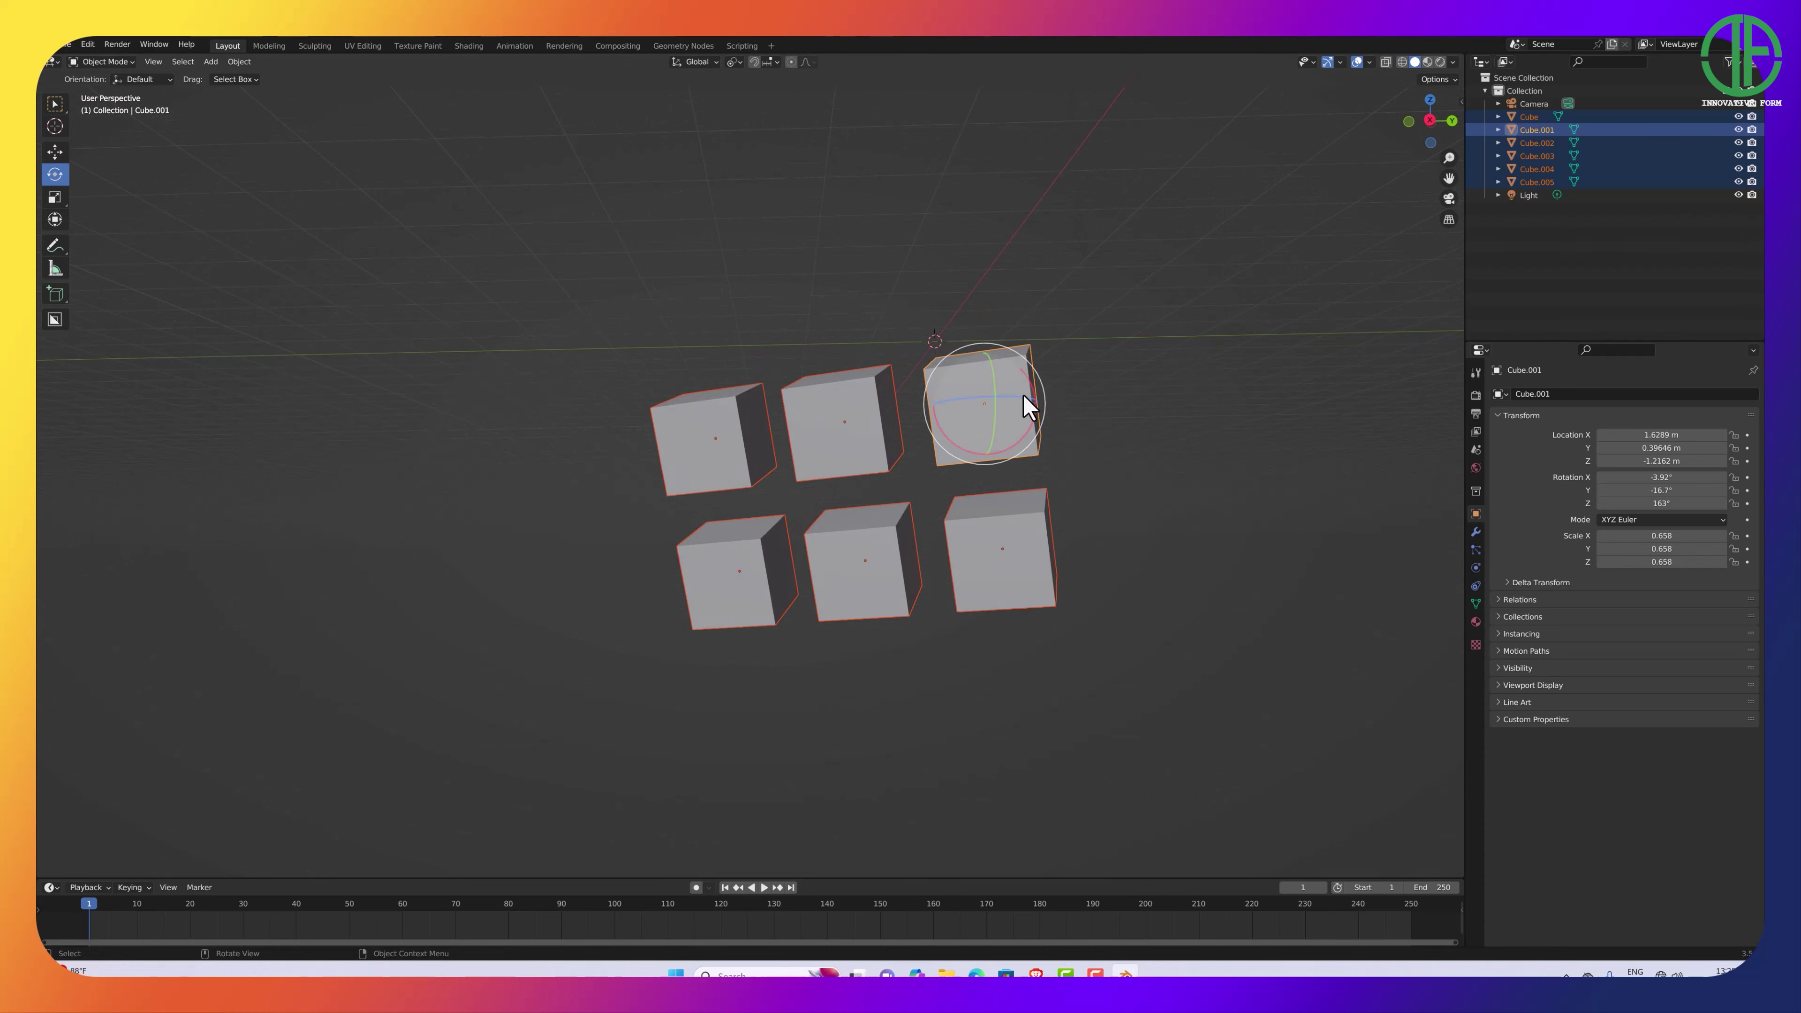
left_click_drag(1030, 407, 958, 412)
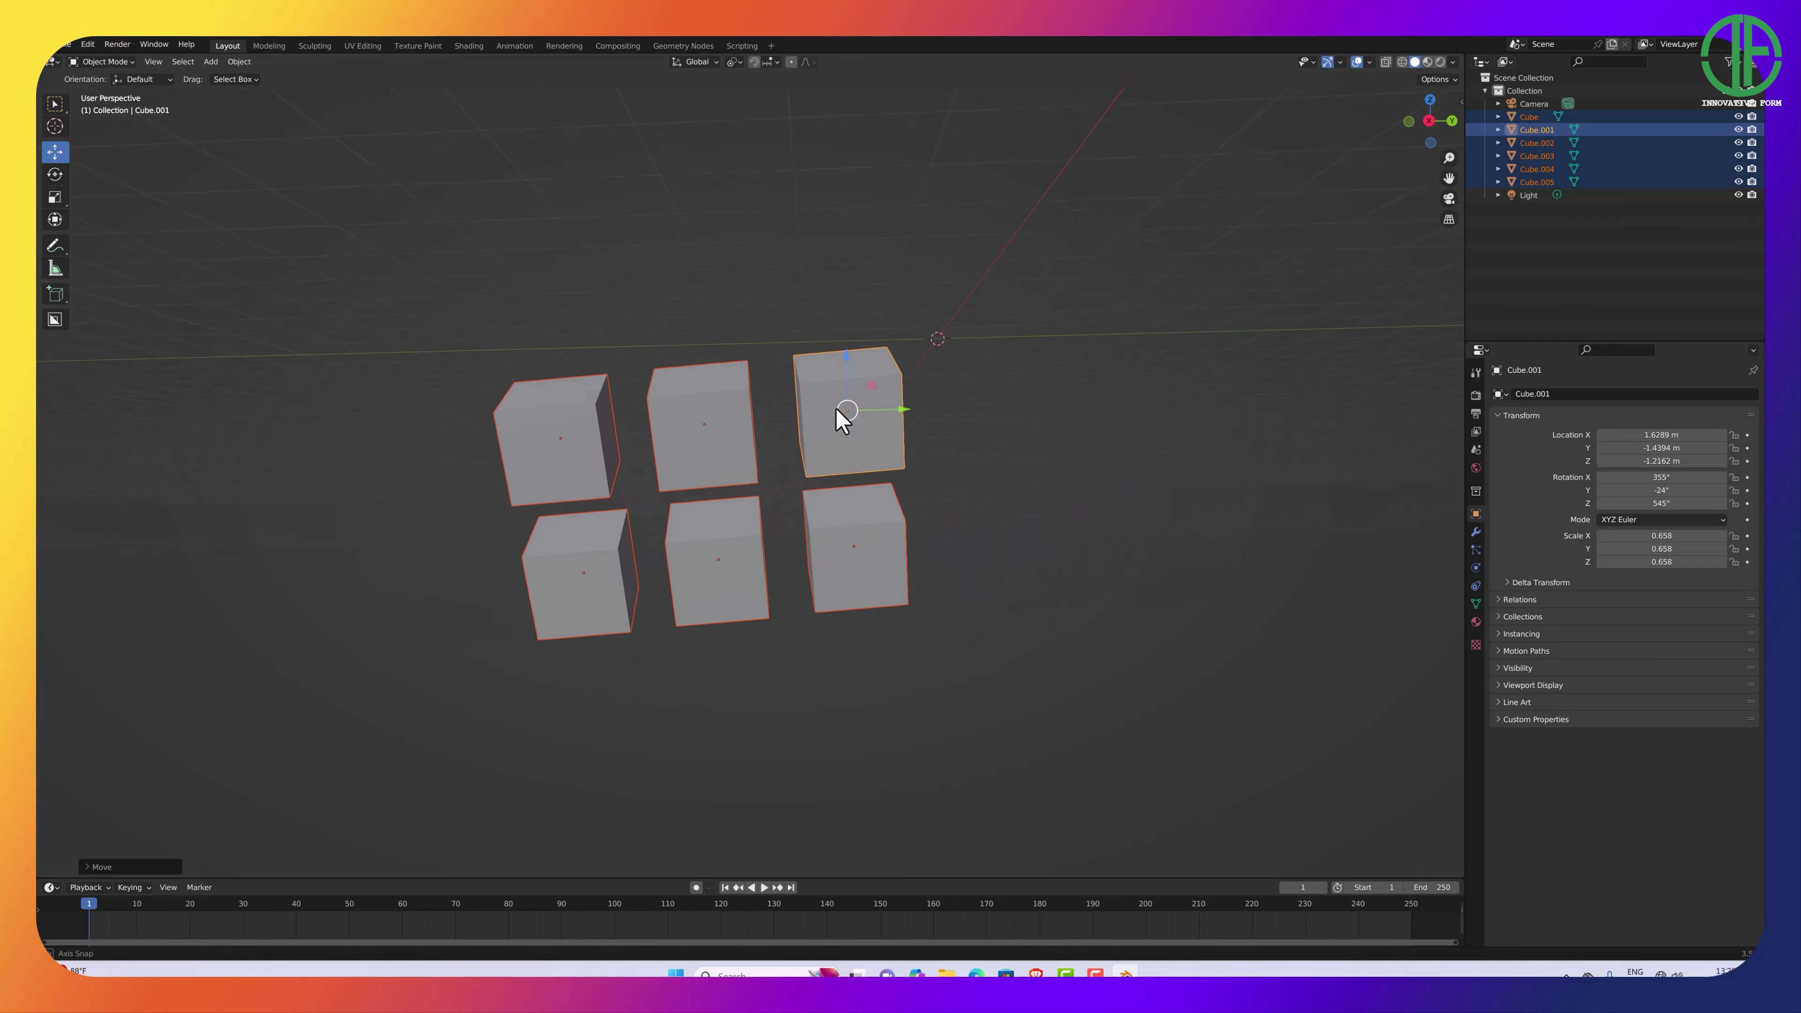
mouse_move(841, 414)
middle_mouse_down()
mouse_move(861, 547)
mouse_move(861, 398)
middle_mouse_up()
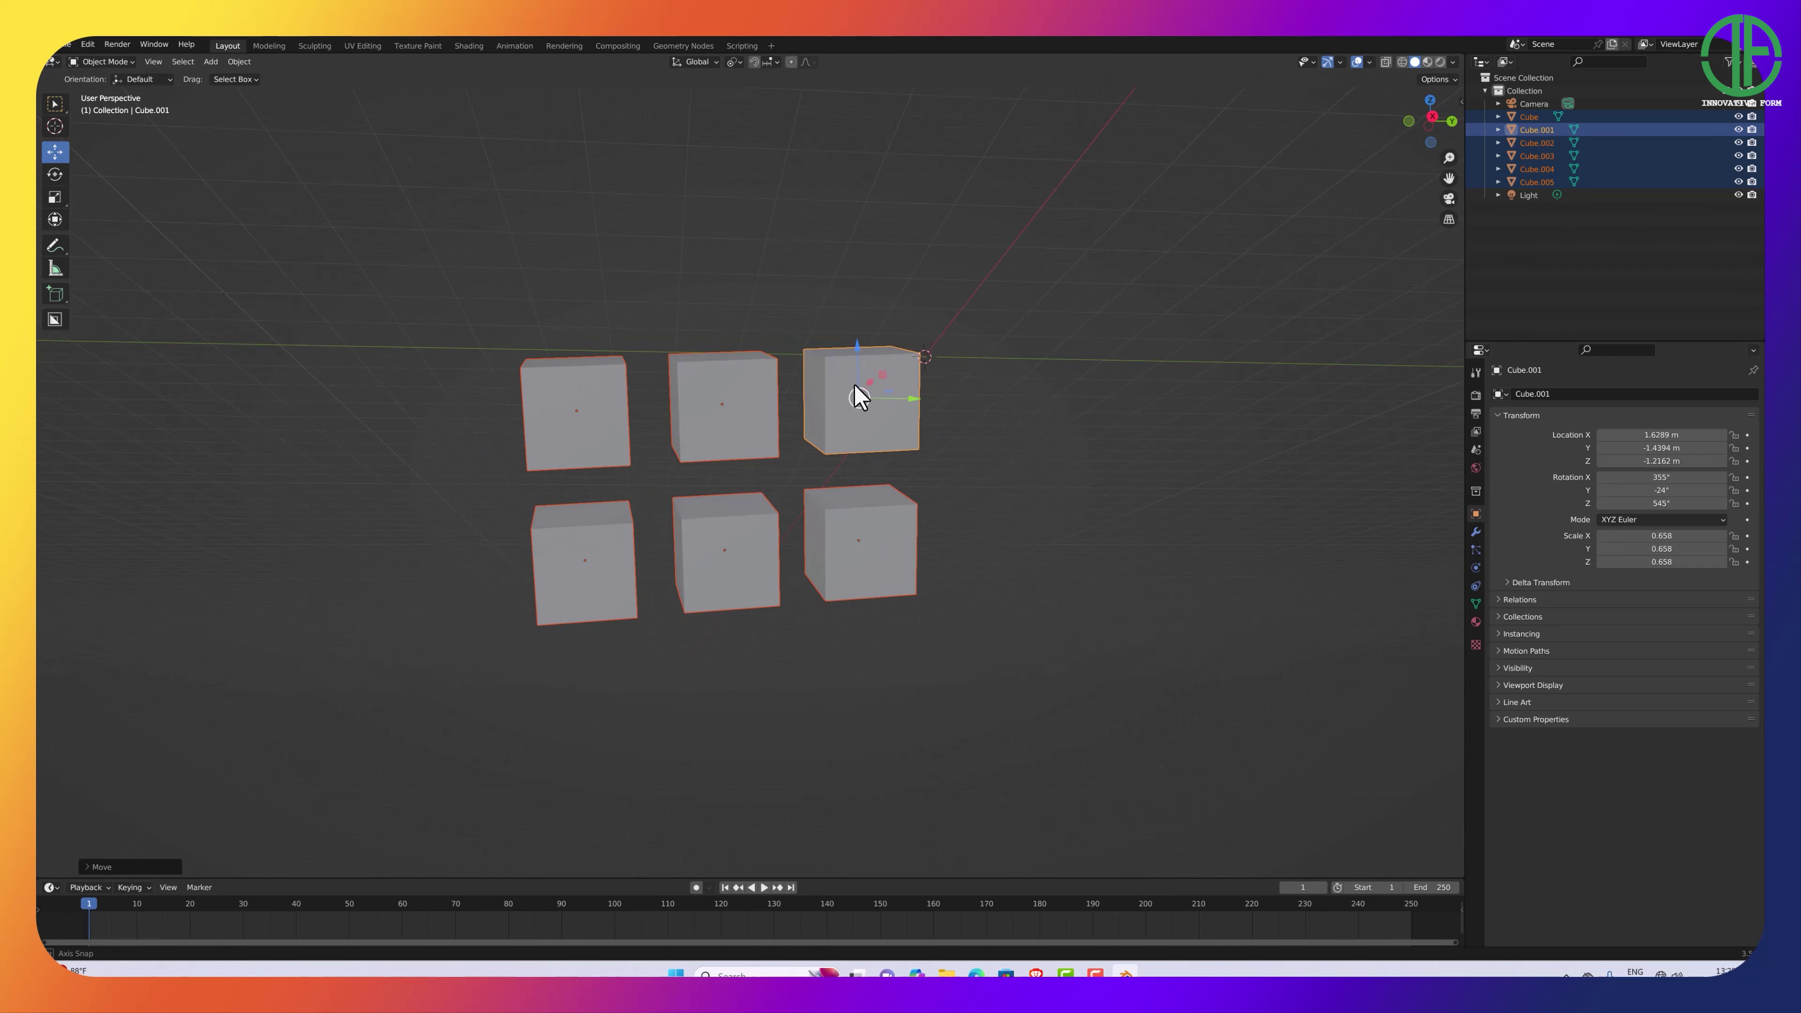
left_click(65, 45)
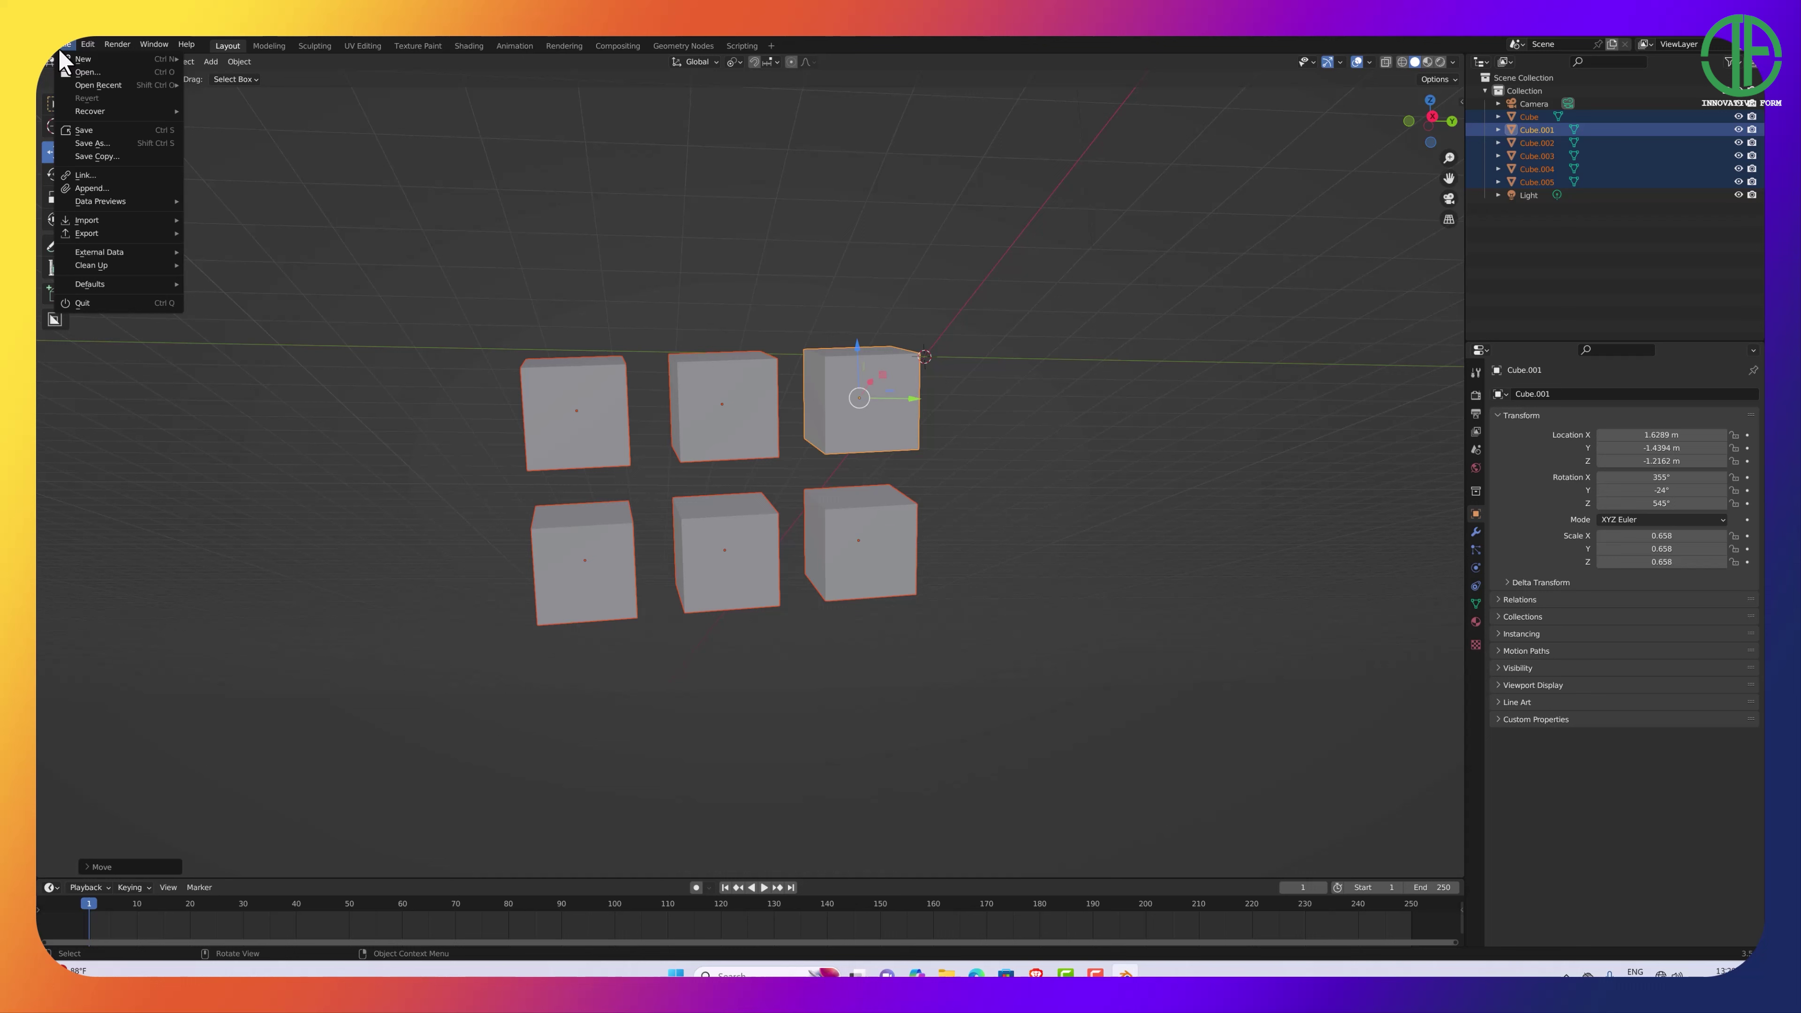
mouse_move(113, 59)
mouse_move(169, 60)
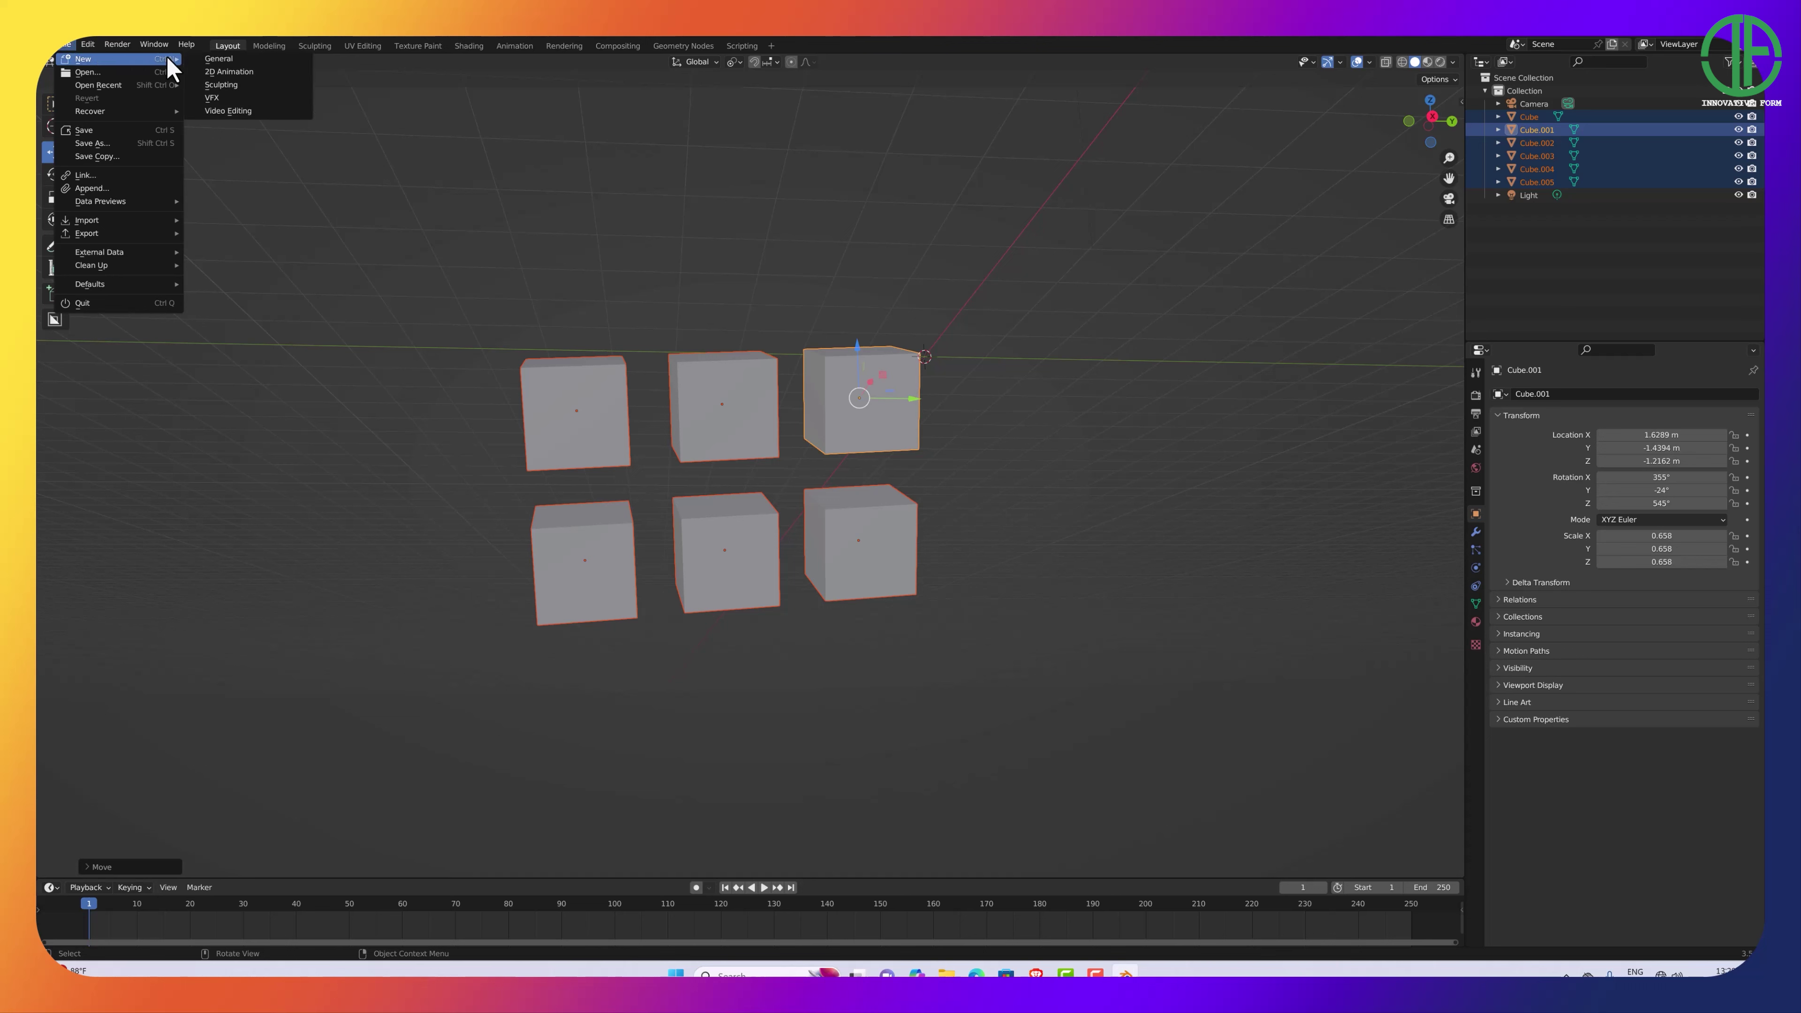
left_click(243, 61)
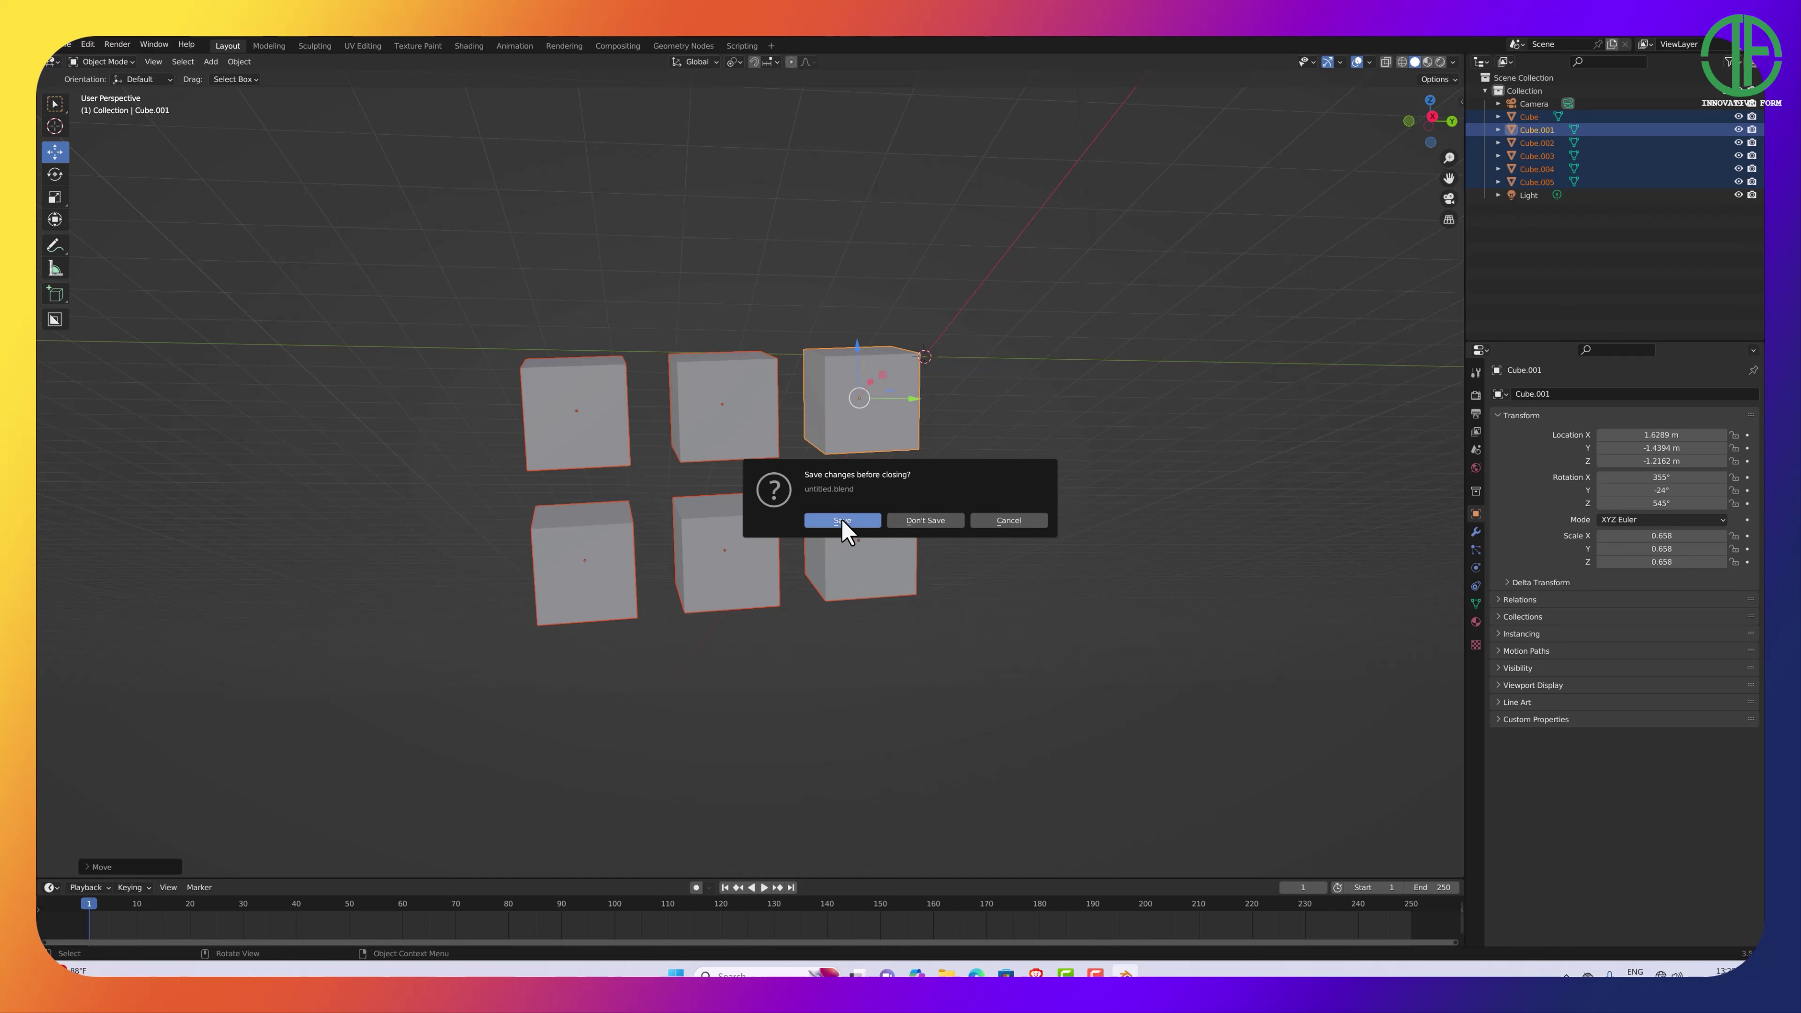
left_click(1009, 520)
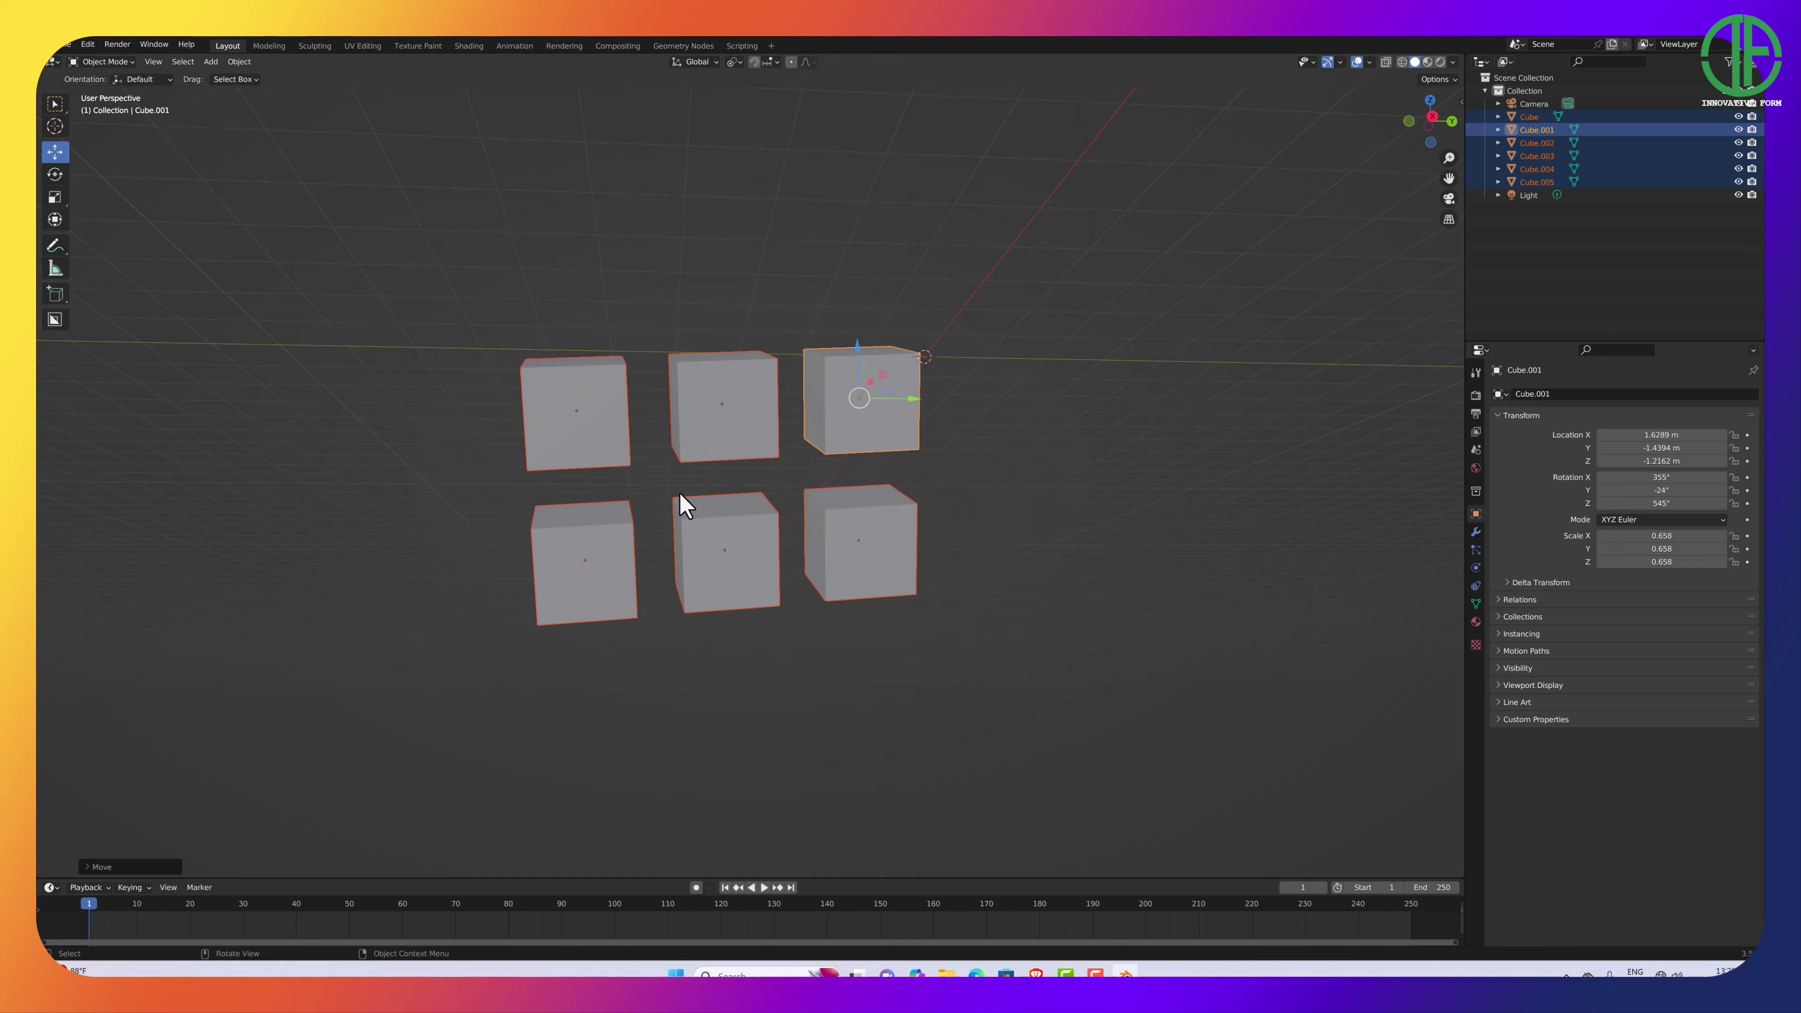
Open the save dialog at the Desktop folder, and start a new General file.
left_click(68, 46)
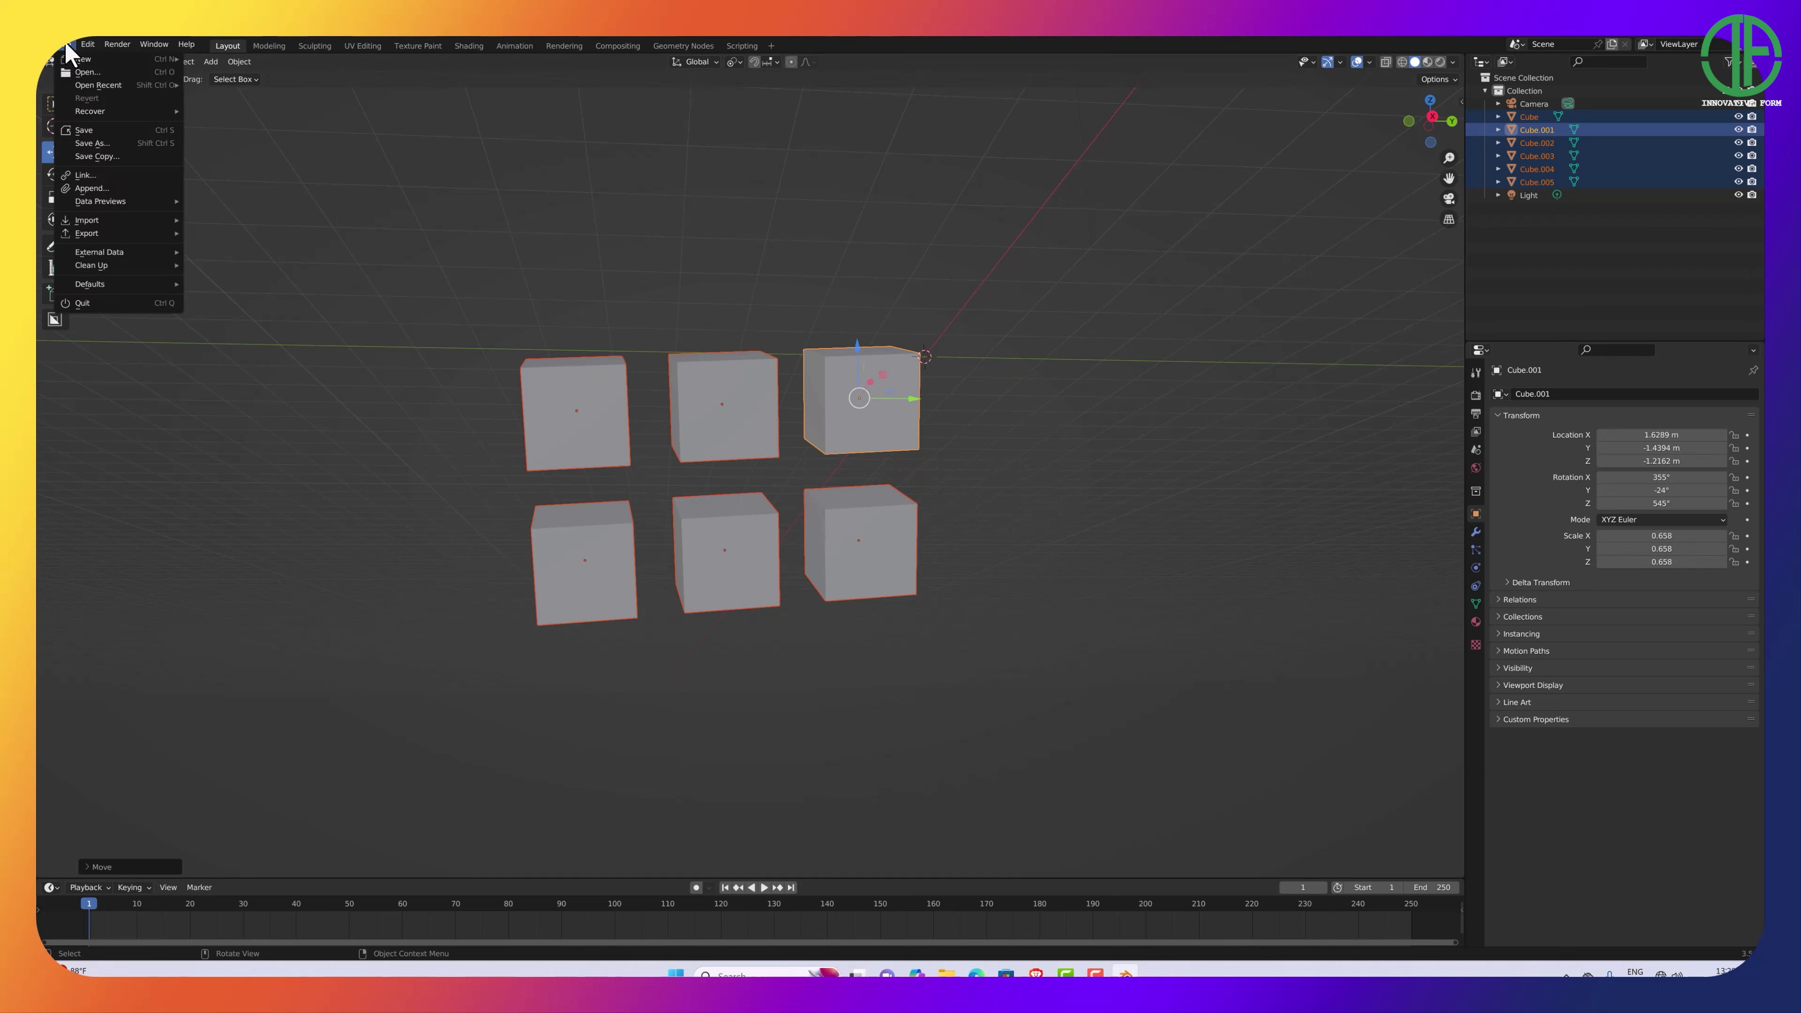
left_click(93, 130)
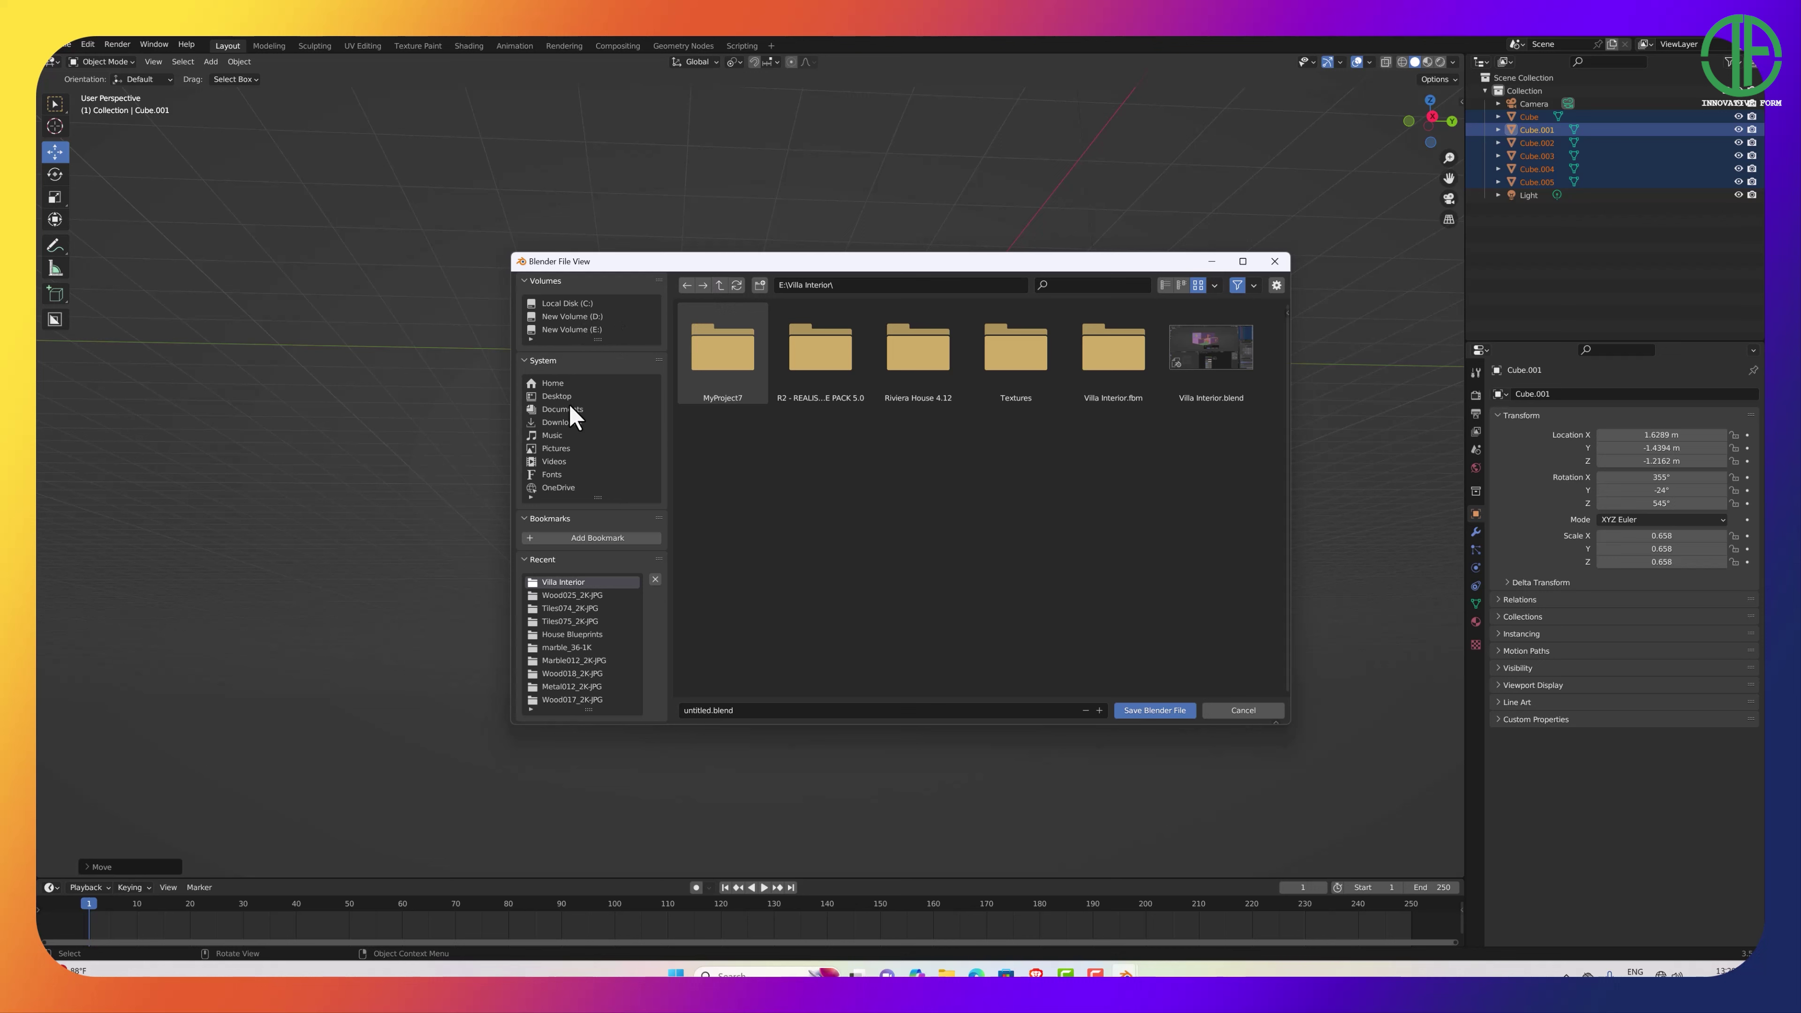
left_click(557, 396)
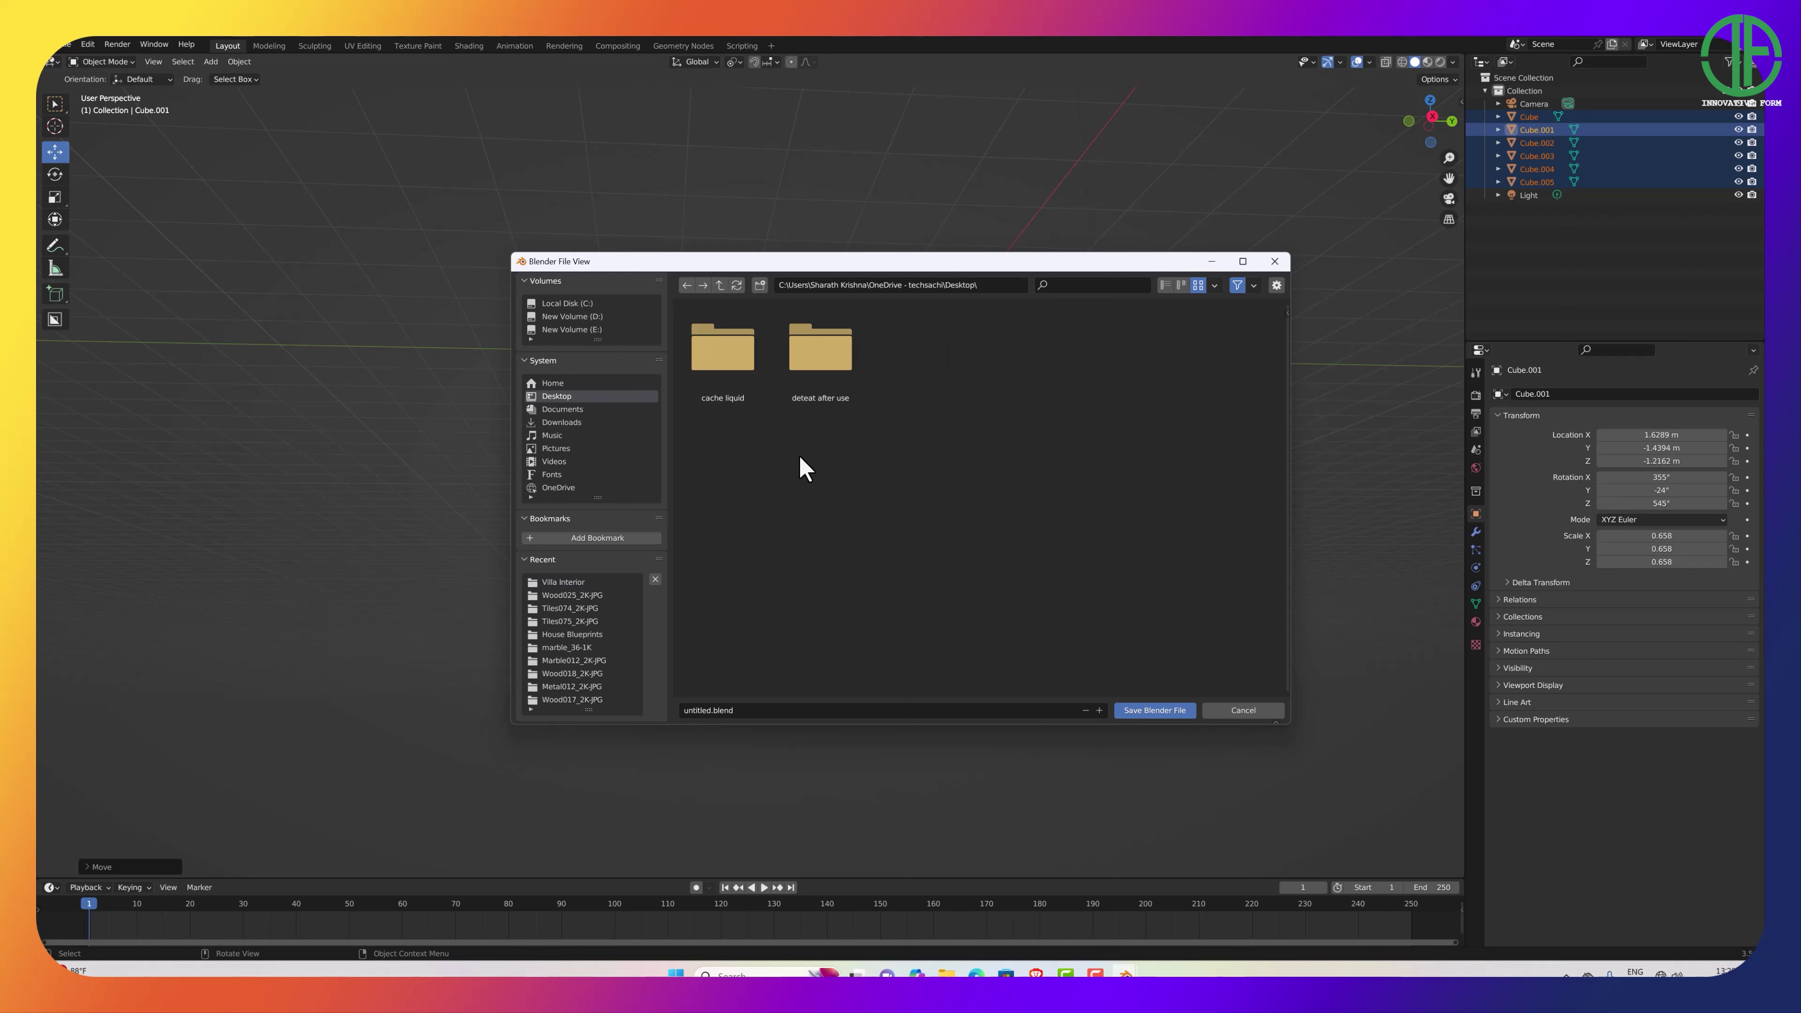
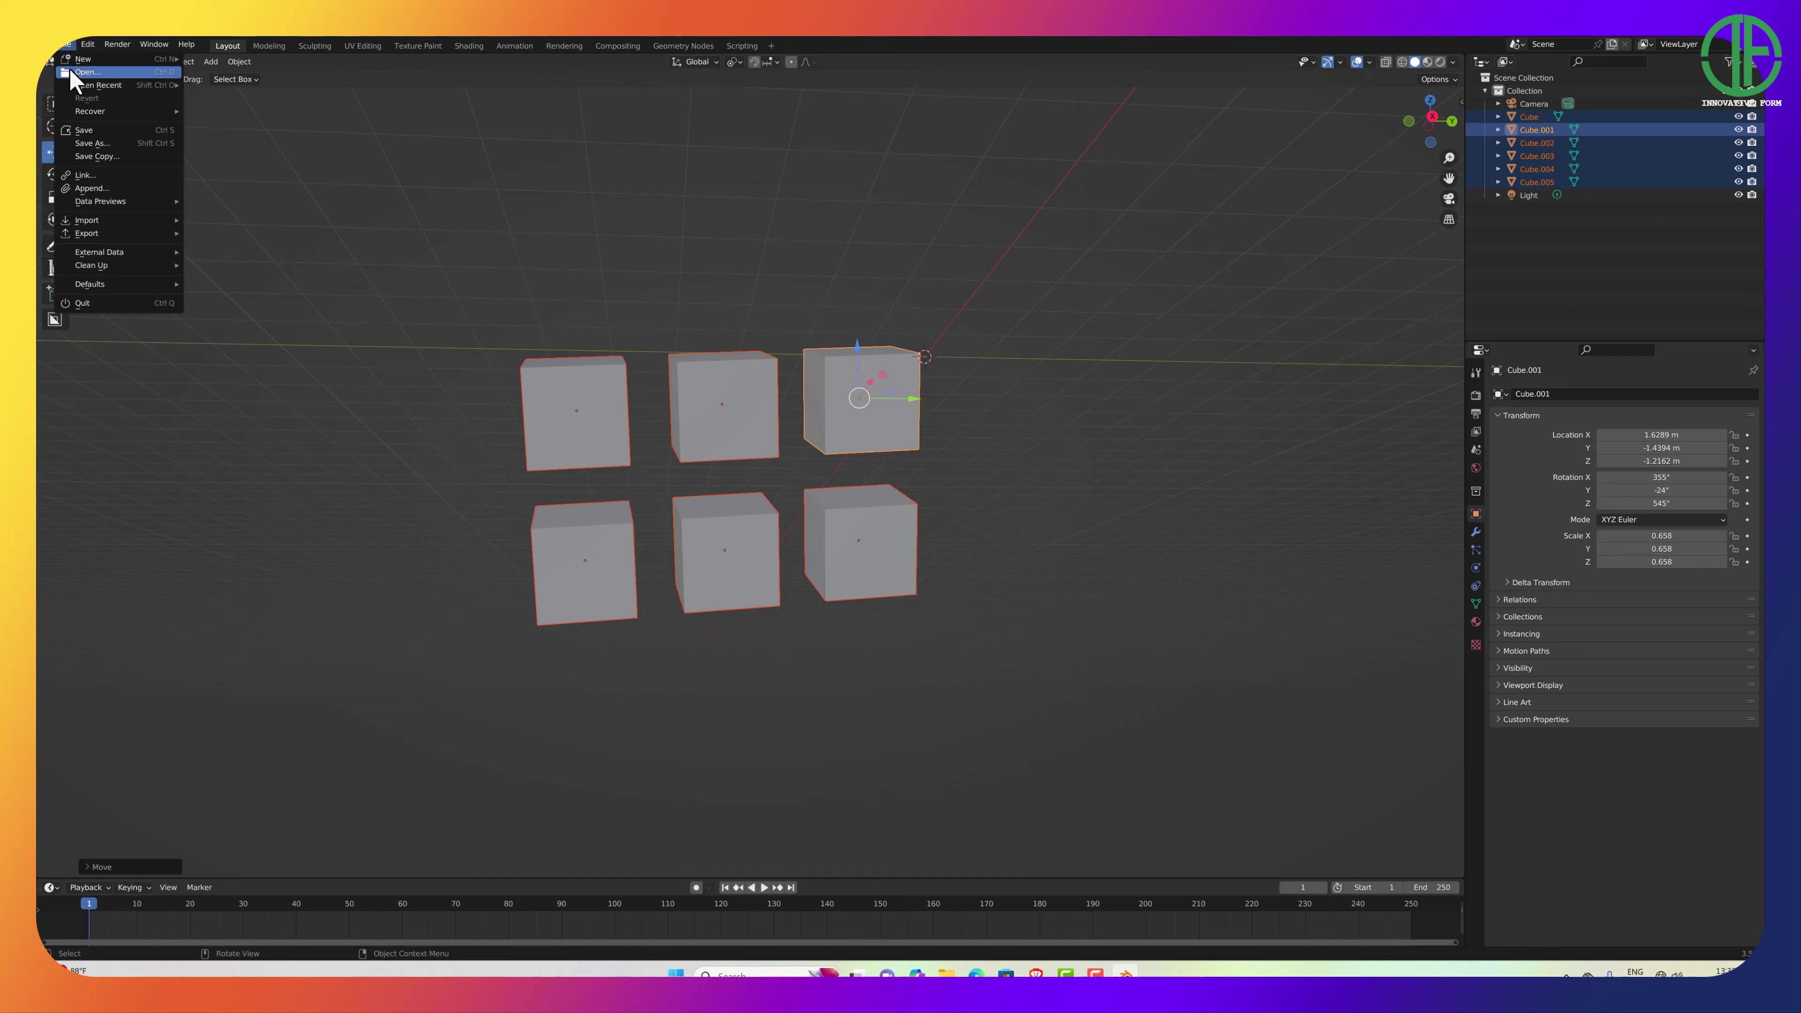
mouse_move(117, 60)
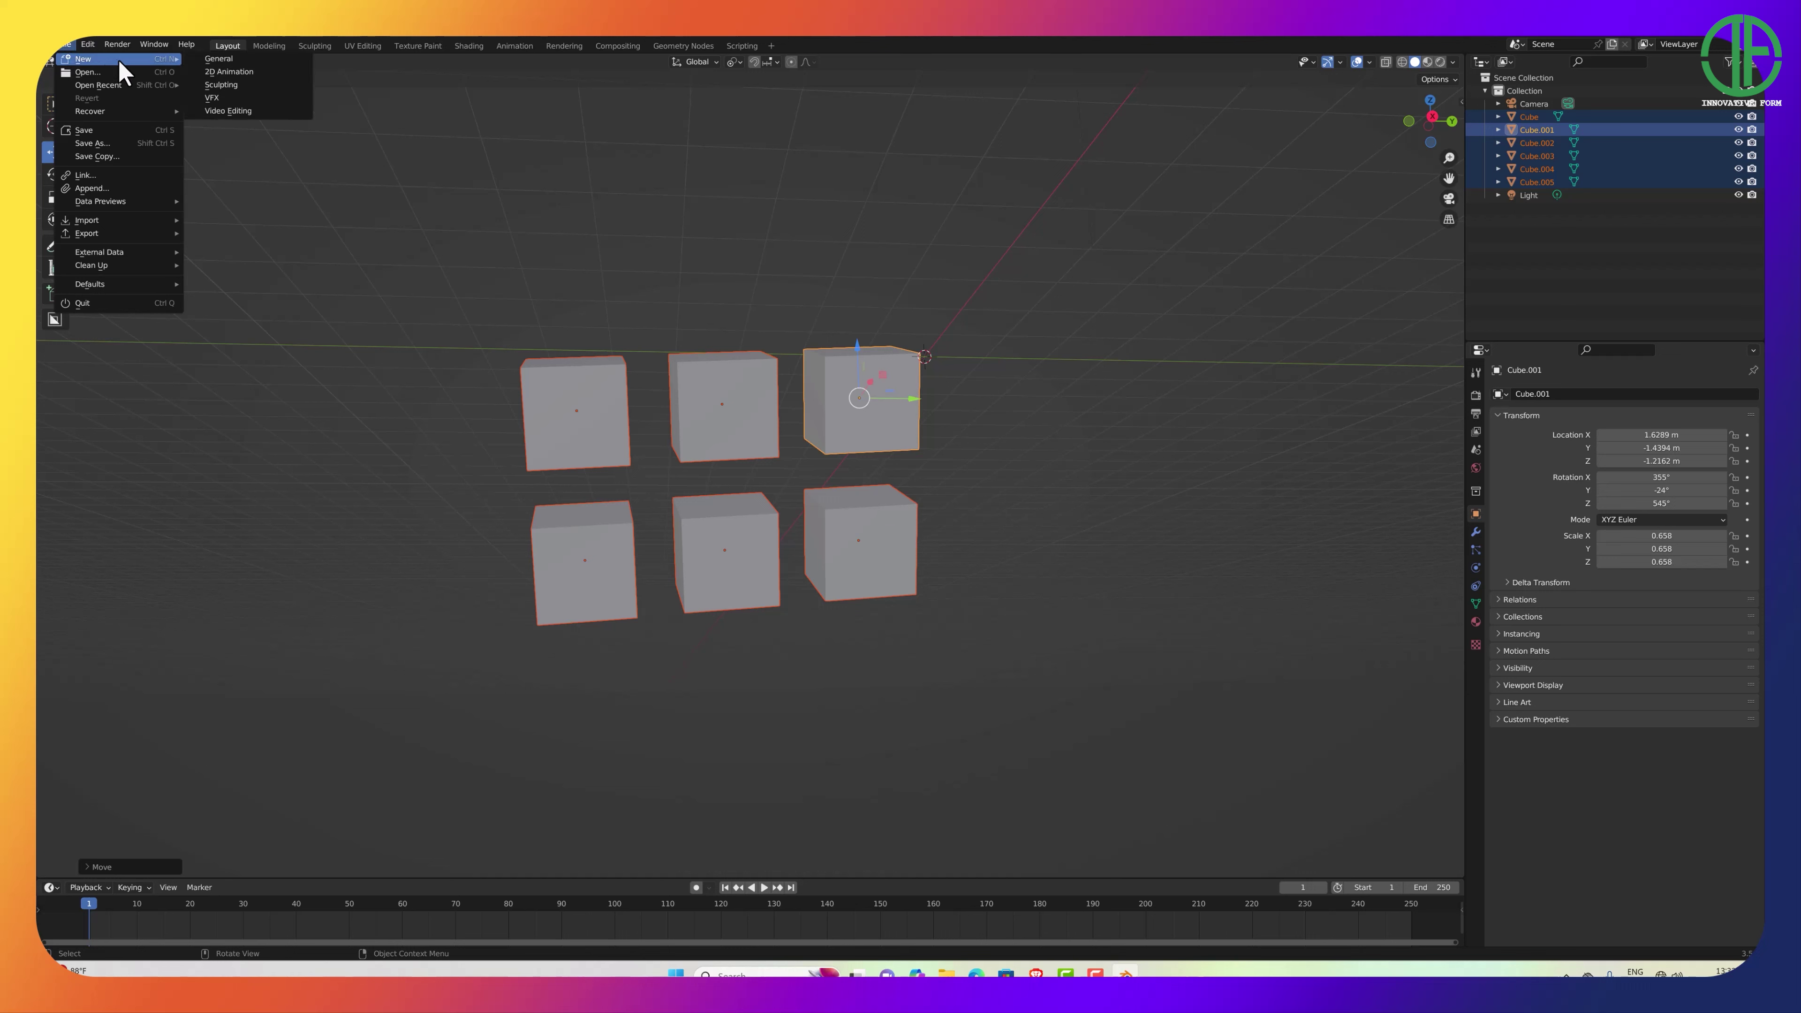
left_click(221, 59)
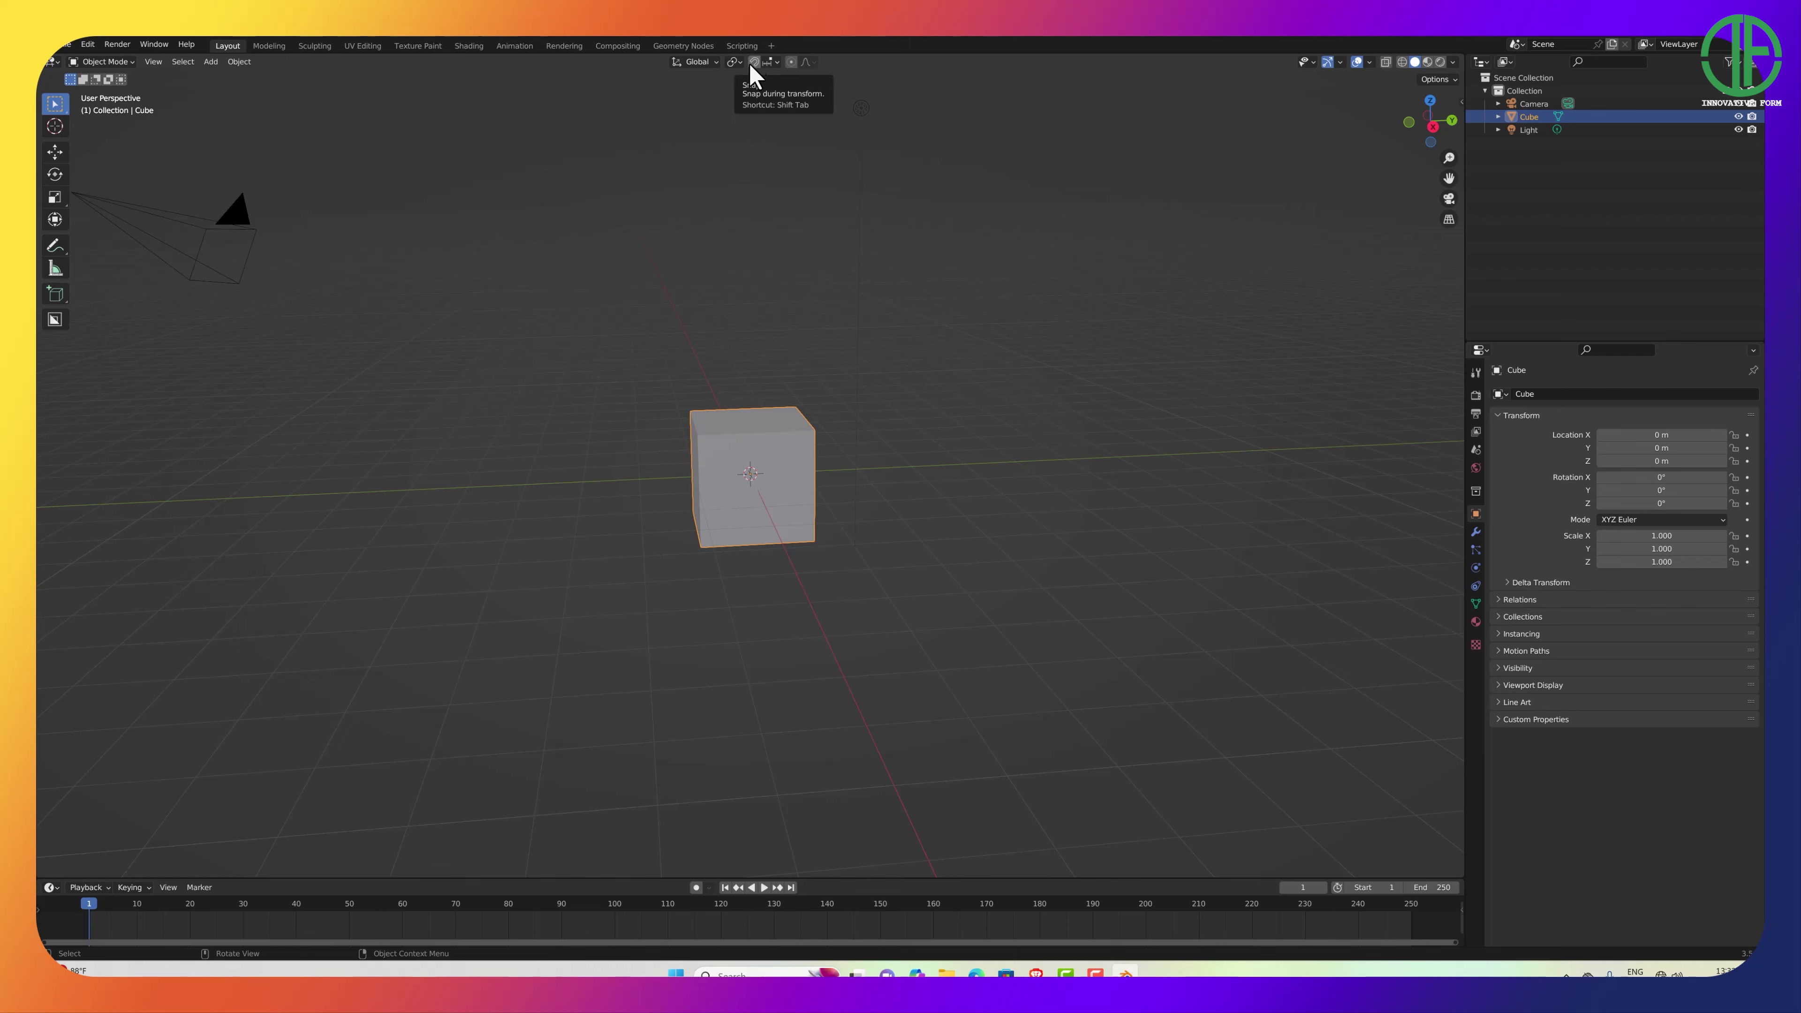
Duplicate the default cube and move the copy along the Y axis to about 3.04 m.
key("shift+d")
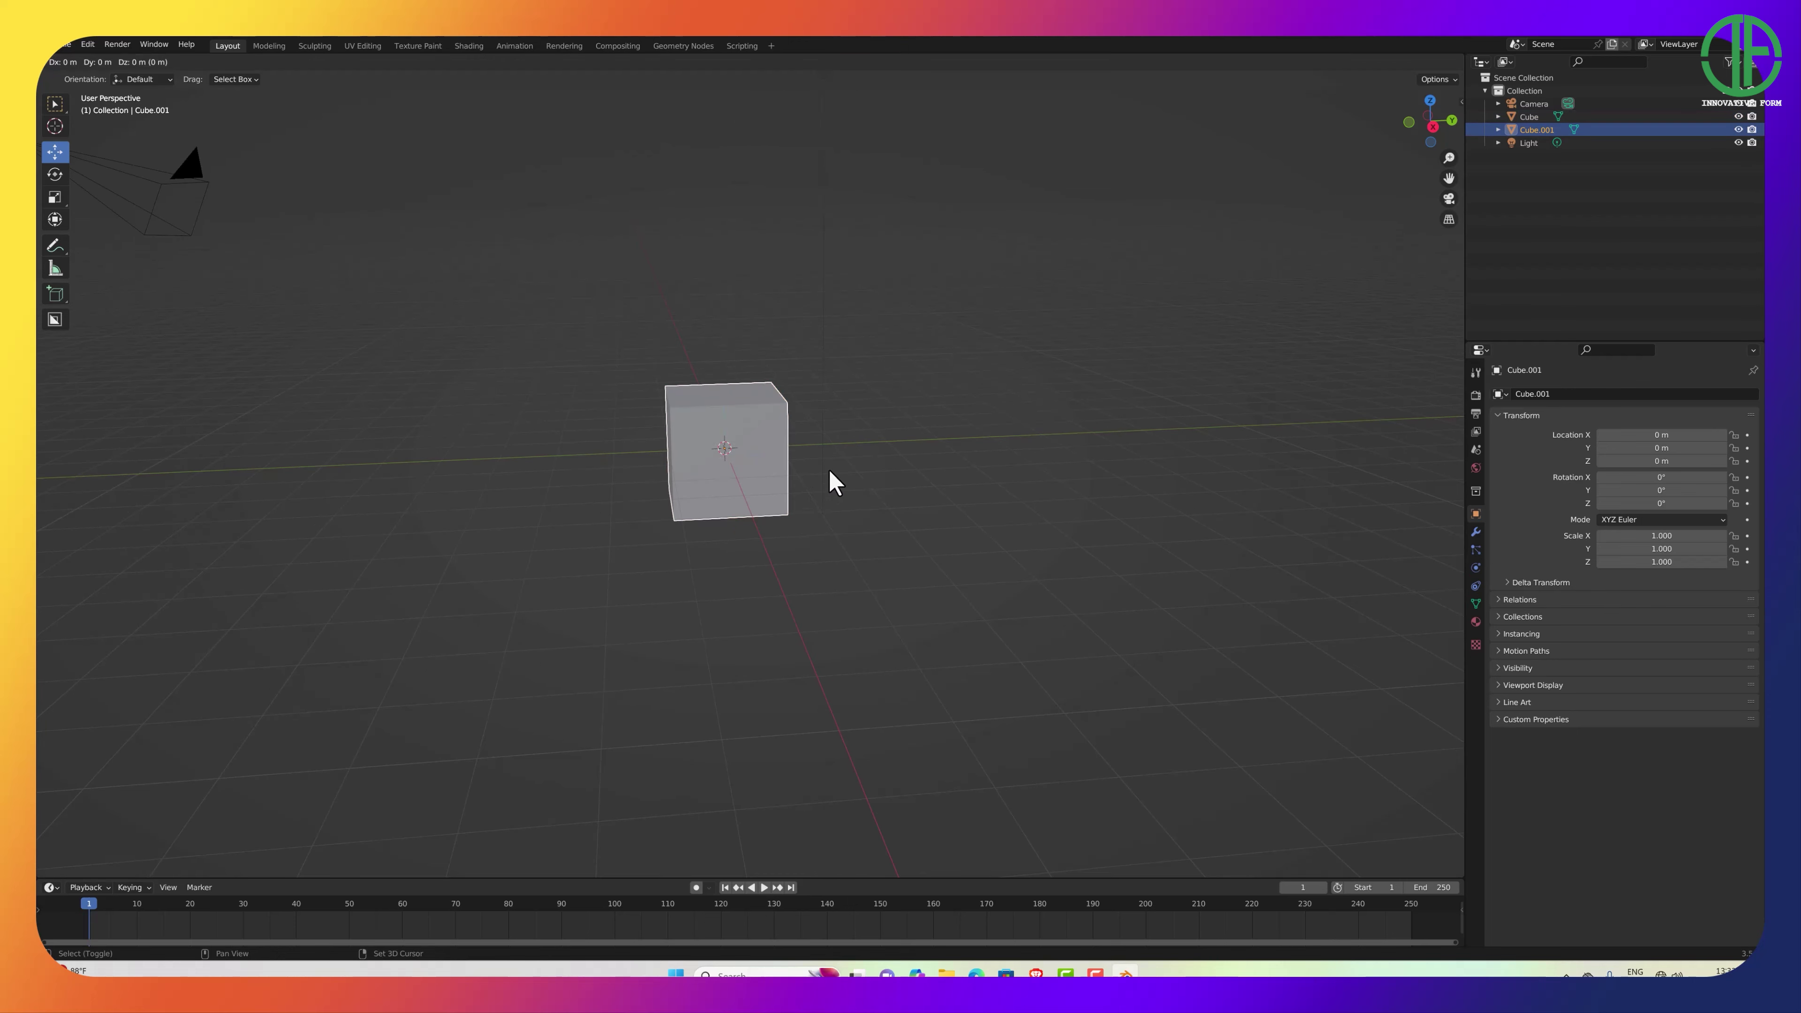
right_click(830, 471)
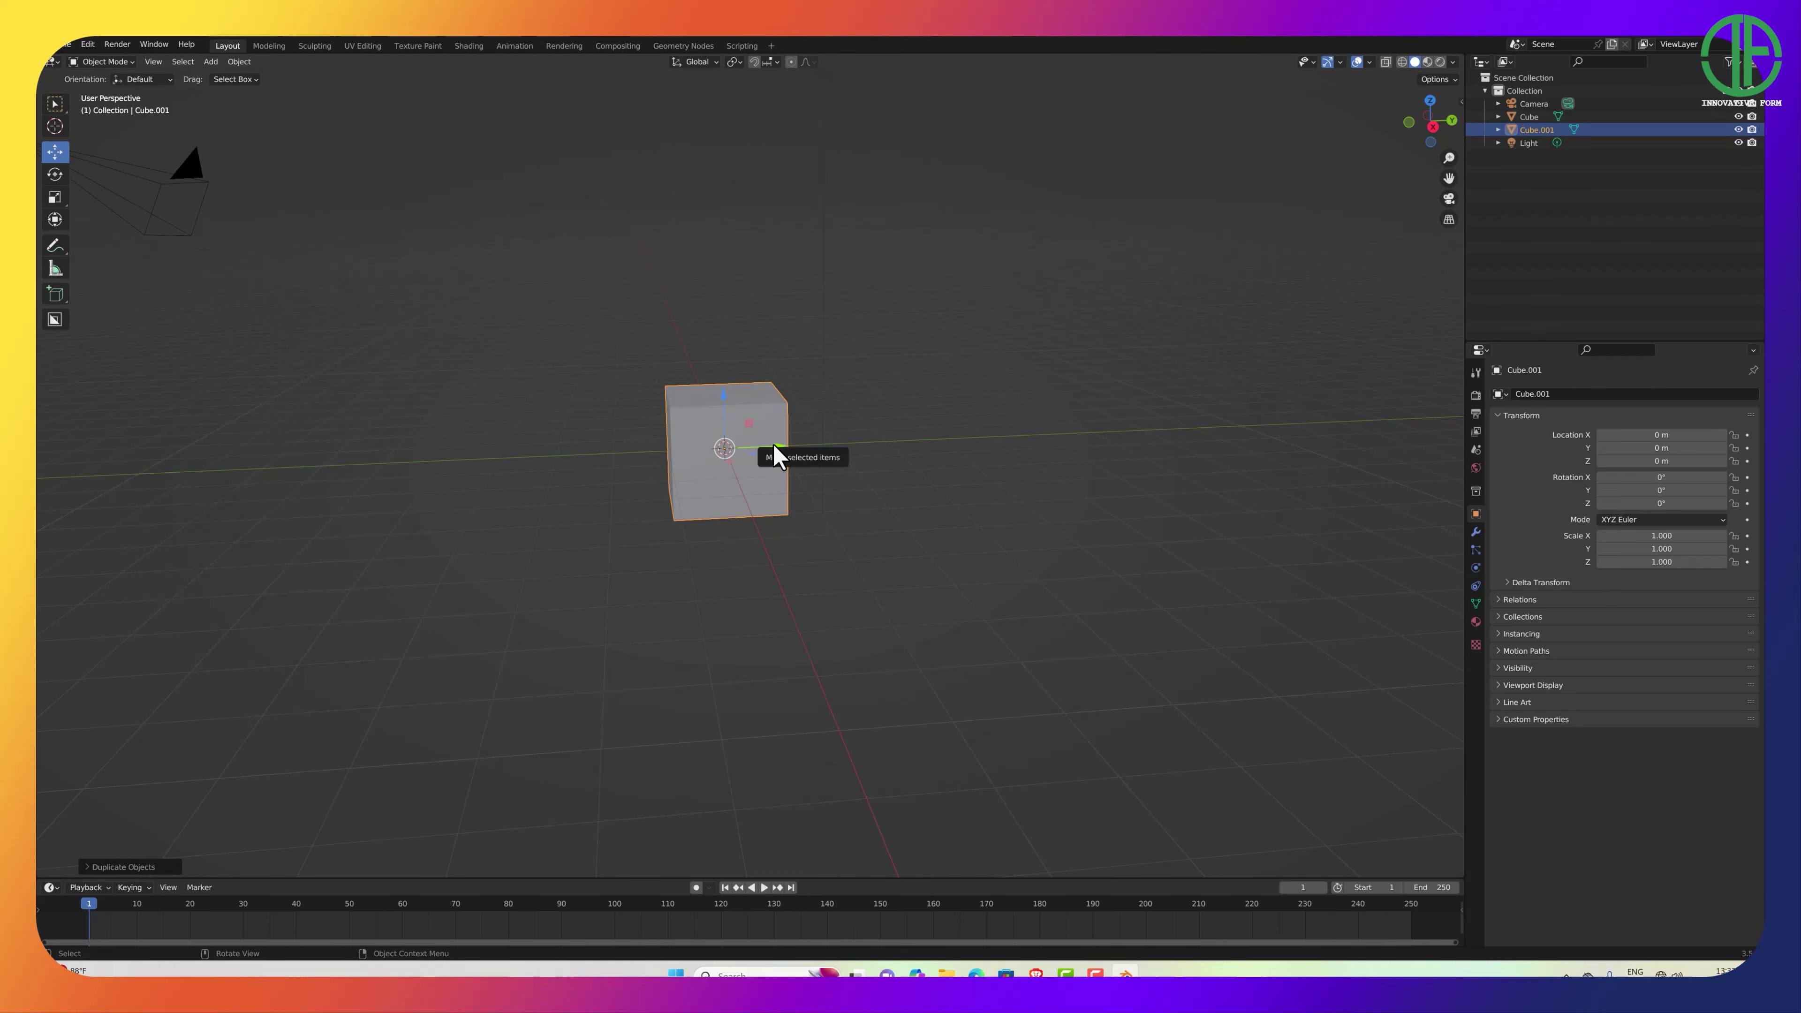
left_click_drag(784, 455, 941, 443)
middle_click_drag(941, 474, 803, 540)
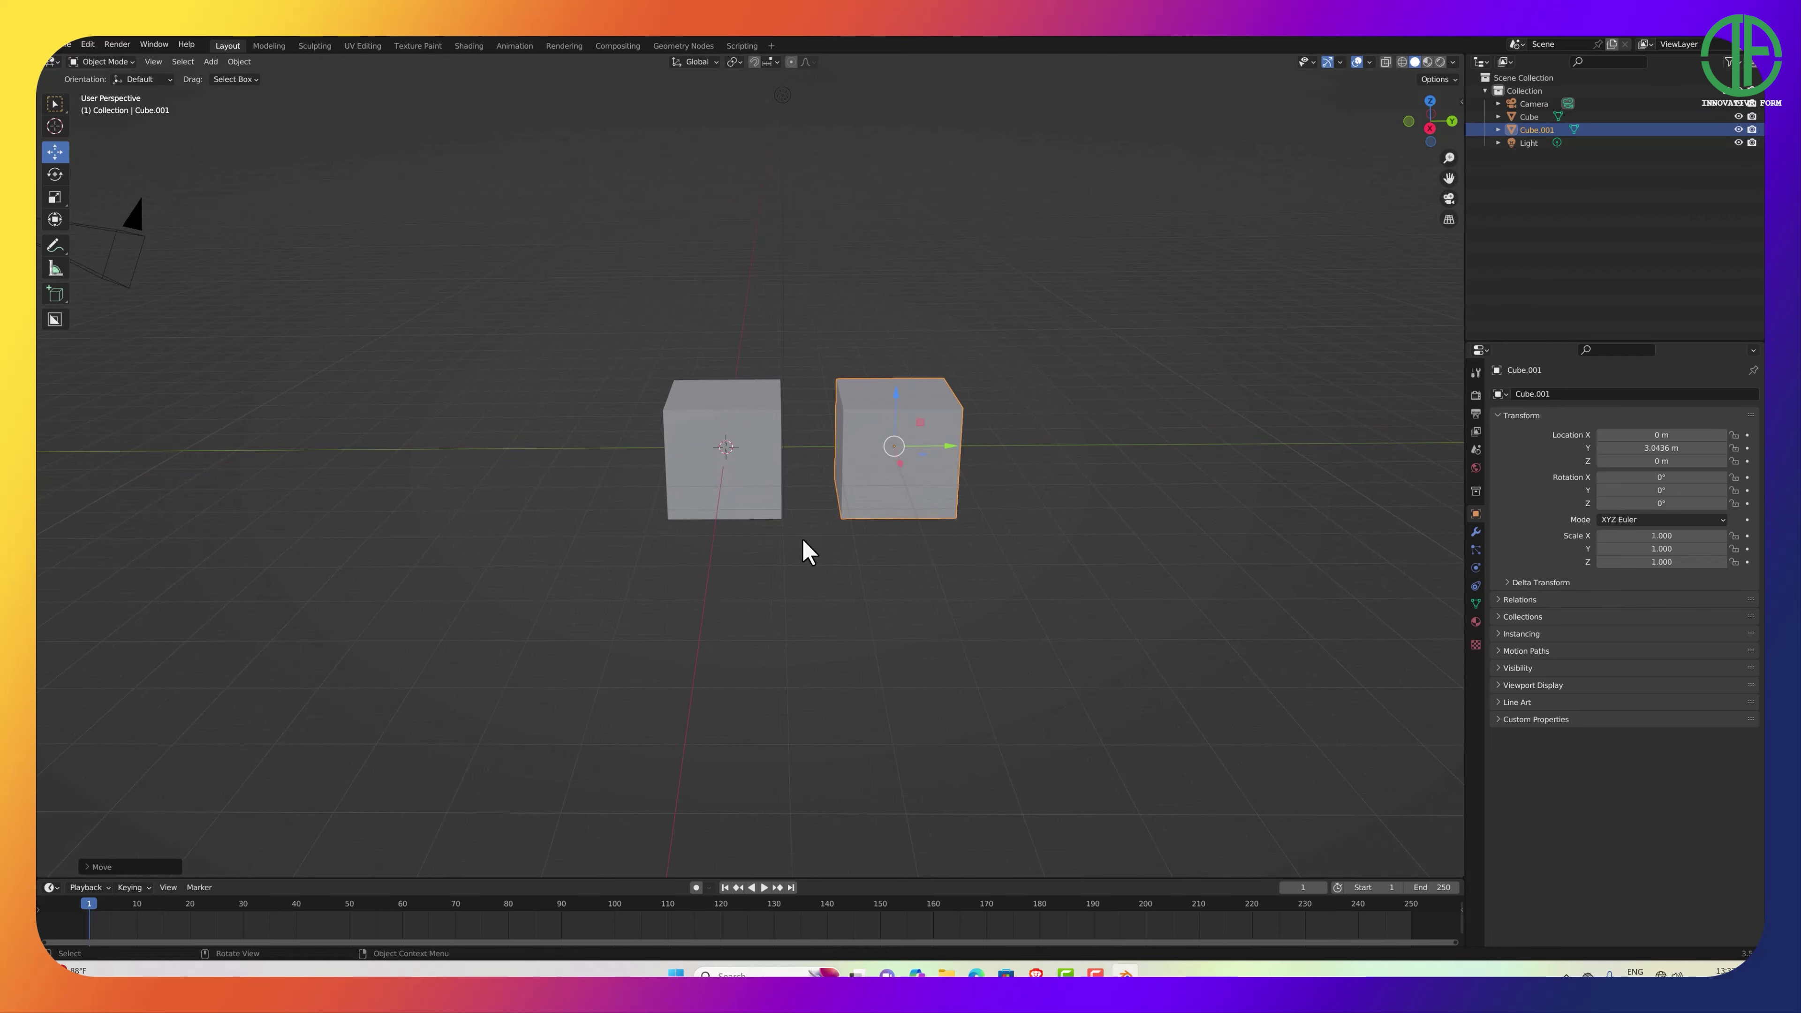
Duplicate the moved cube and place the new copy on the opposite side of the original at about -3.13 m on Y.
key("shift+d")
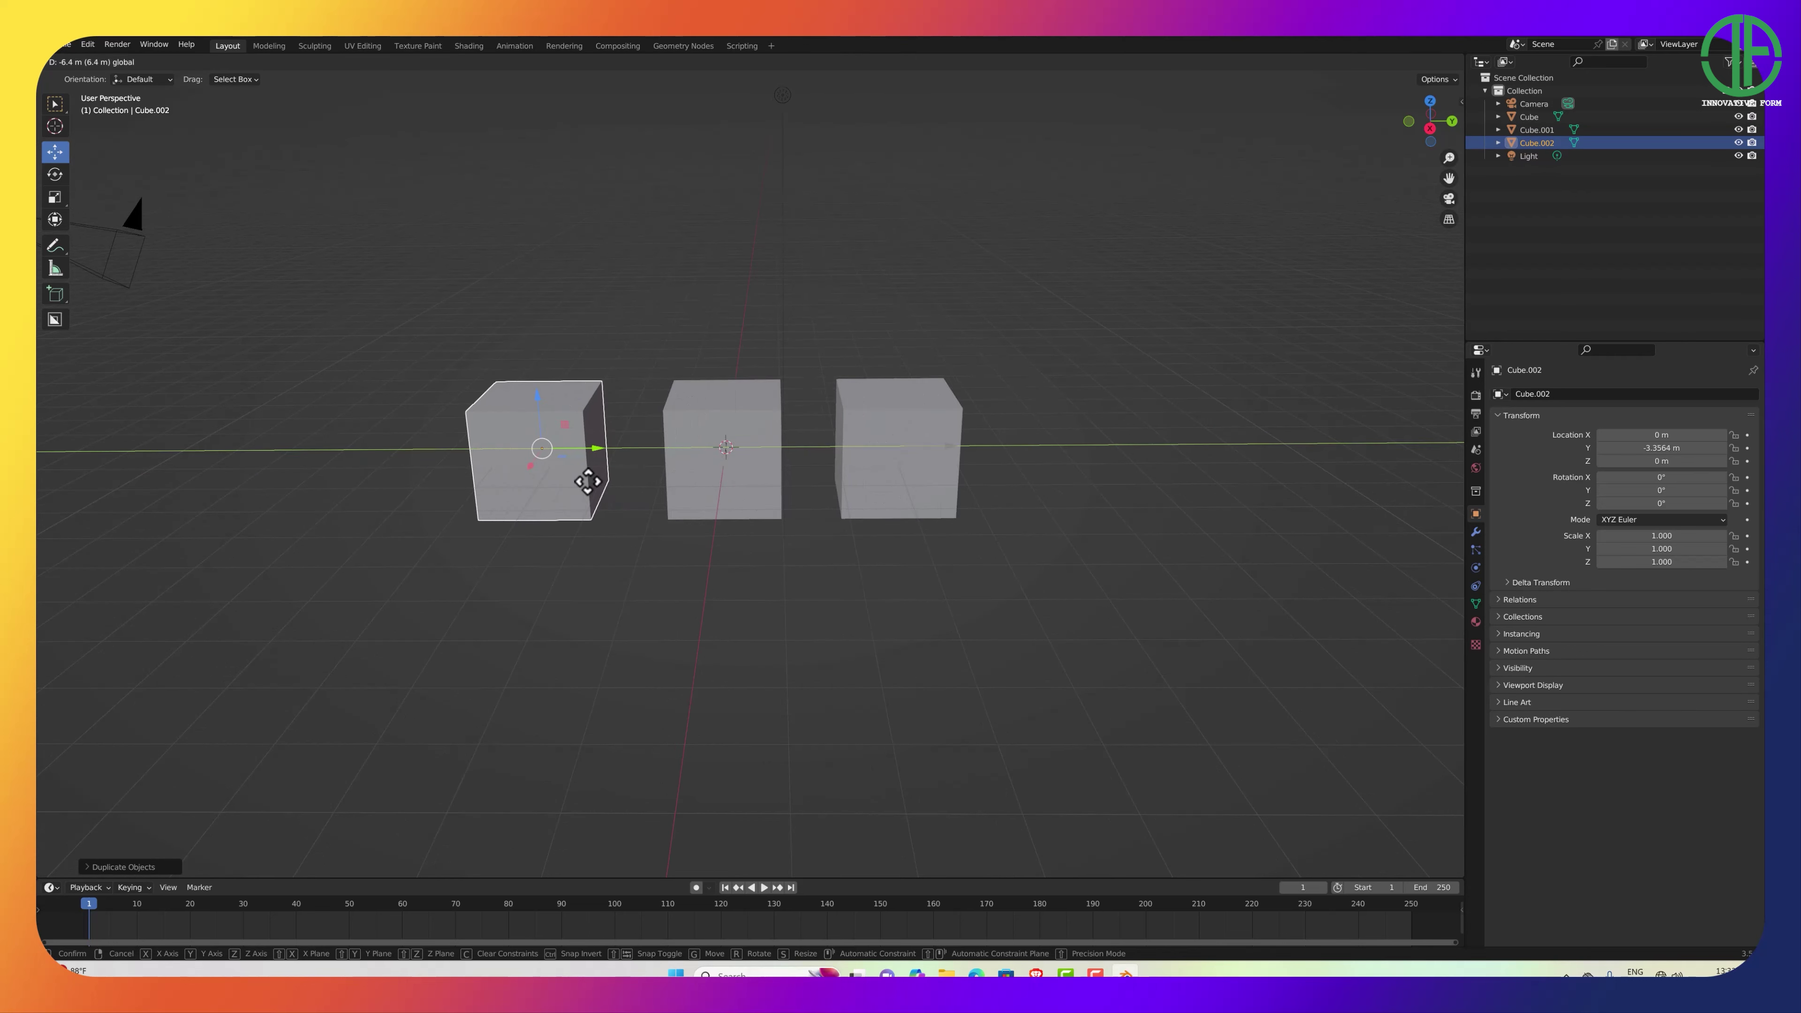
left_click(596, 461)
middle_click_drag(684, 511, 692, 515)
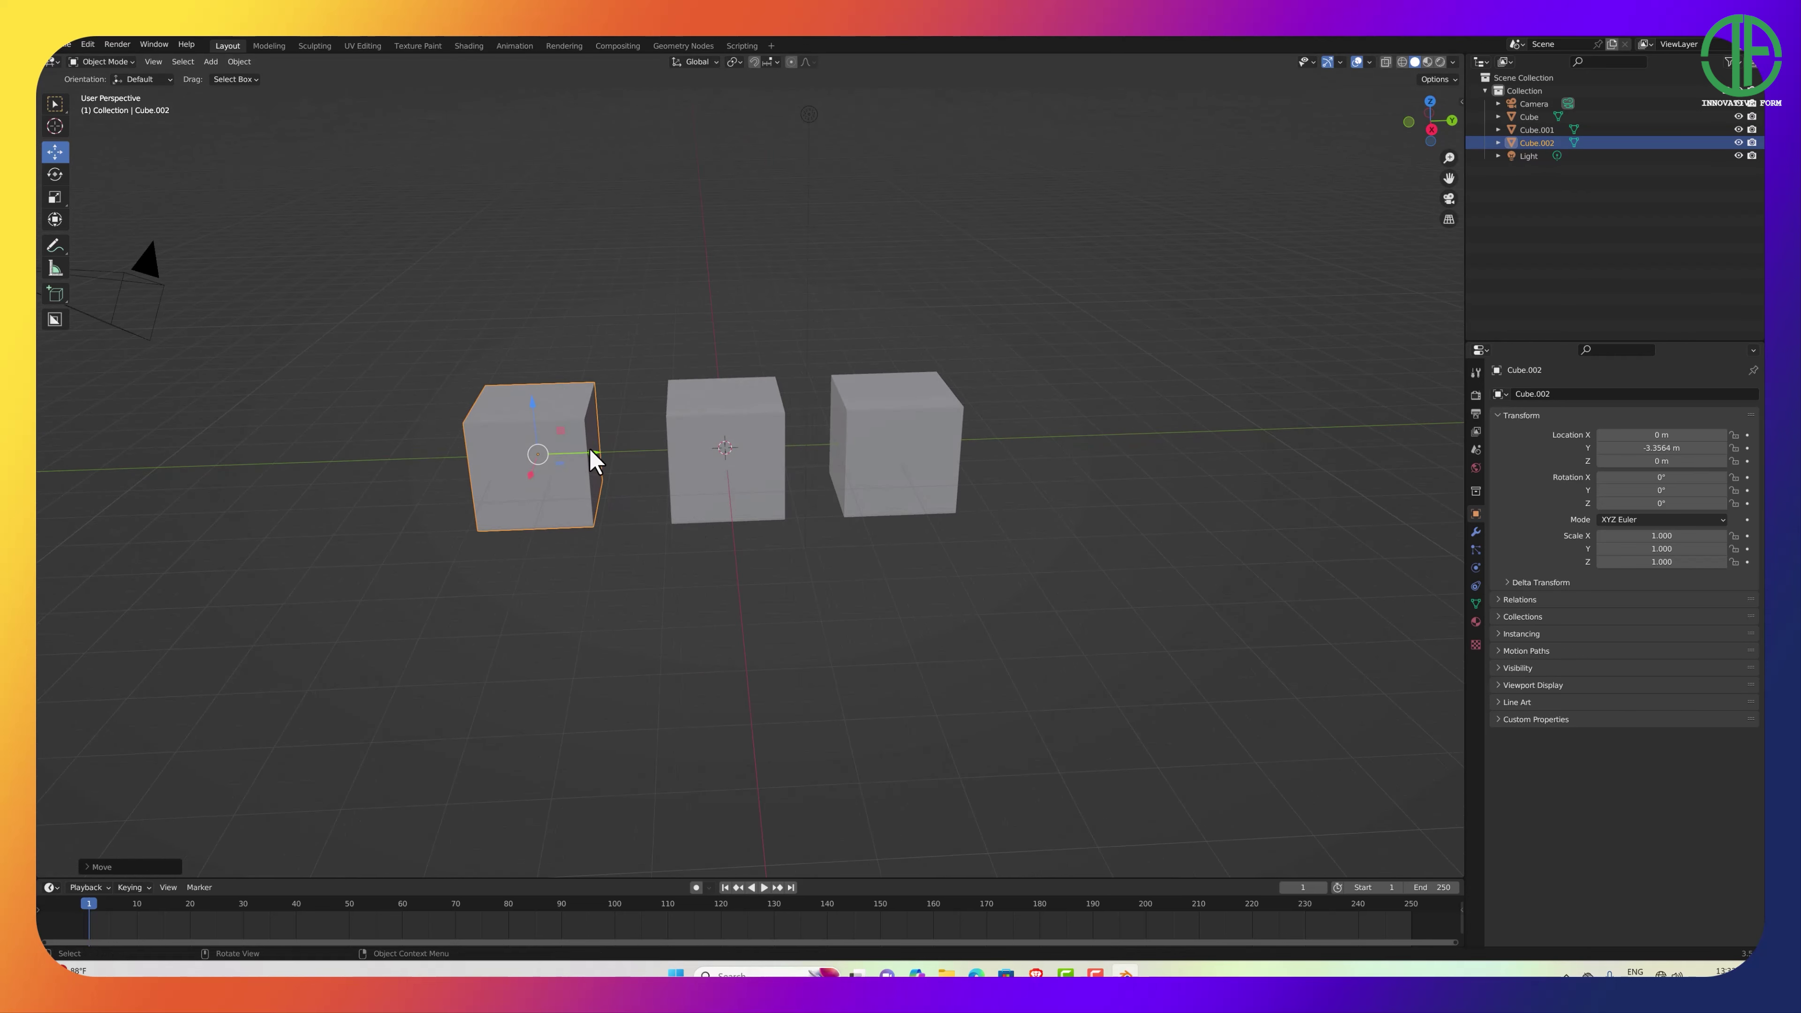
left_click_drag(595, 454, 612, 459)
middle_click_drag(702, 497, 568, 503)
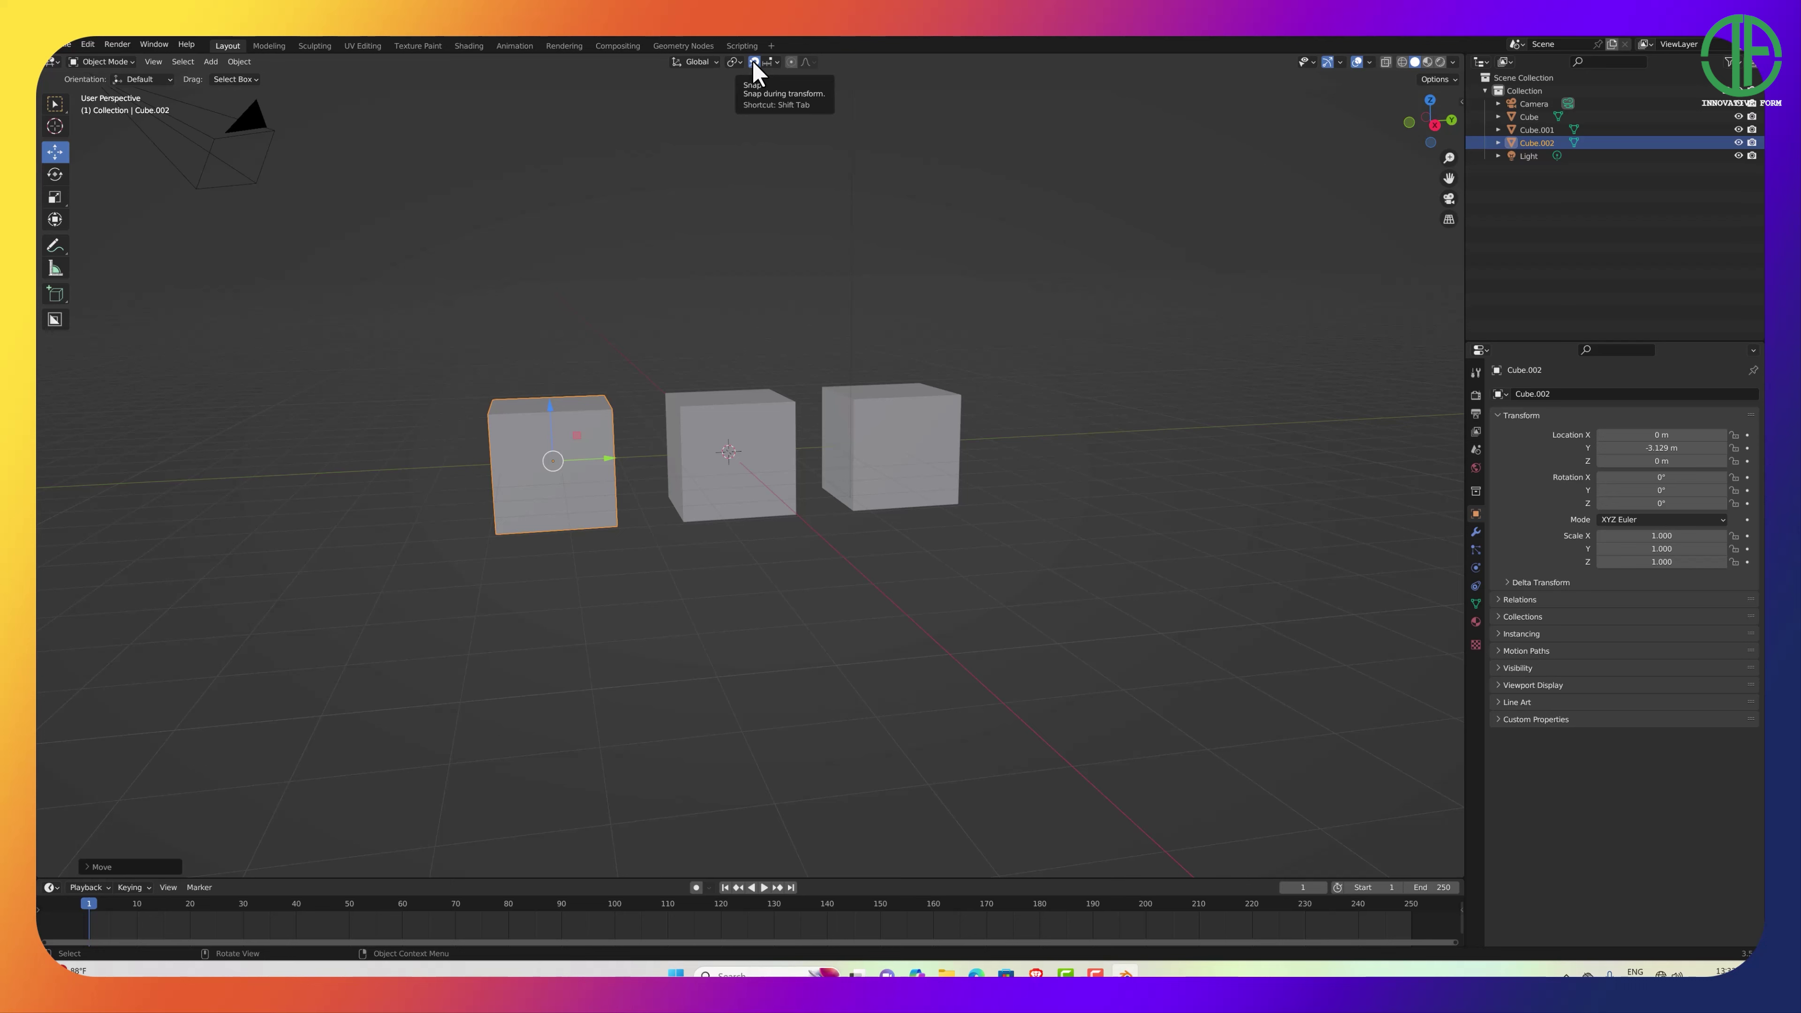
Turn on snapping and move the negative-Y cube outward along Y in snapped increments to about -4.13 m.
left_click(754, 62)
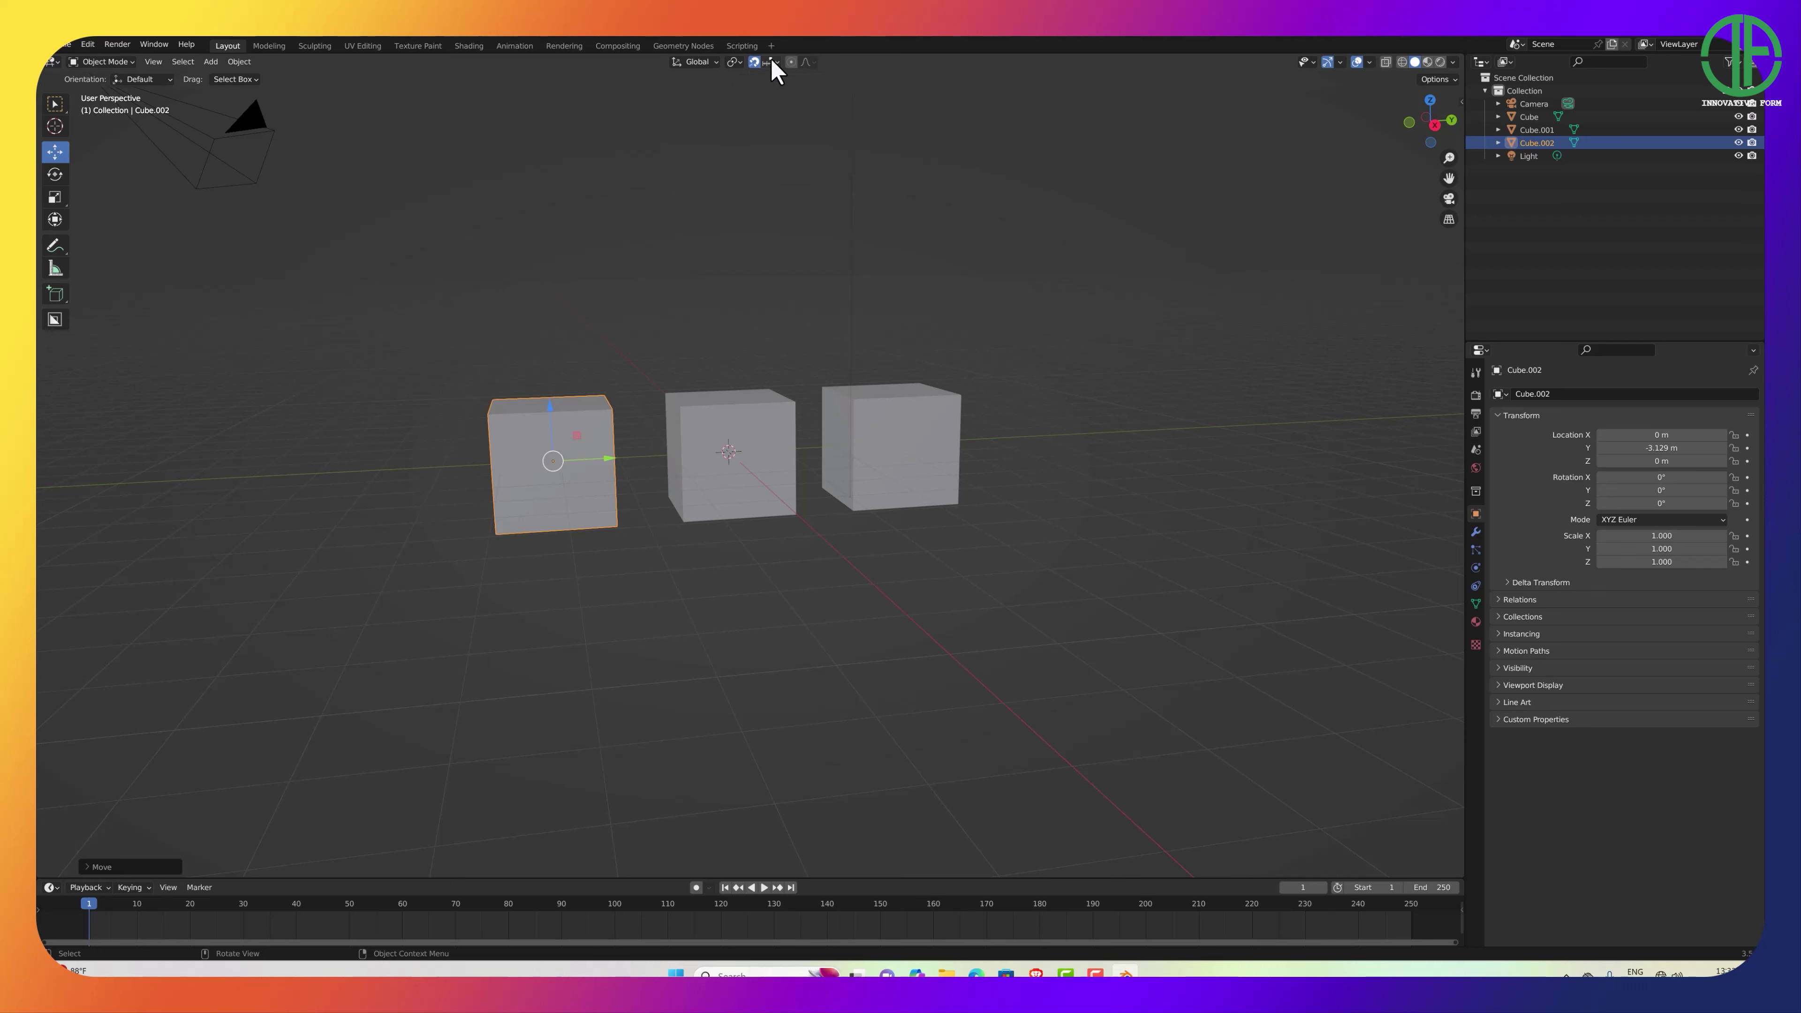
left_click(773, 63)
left_click(546, 453)
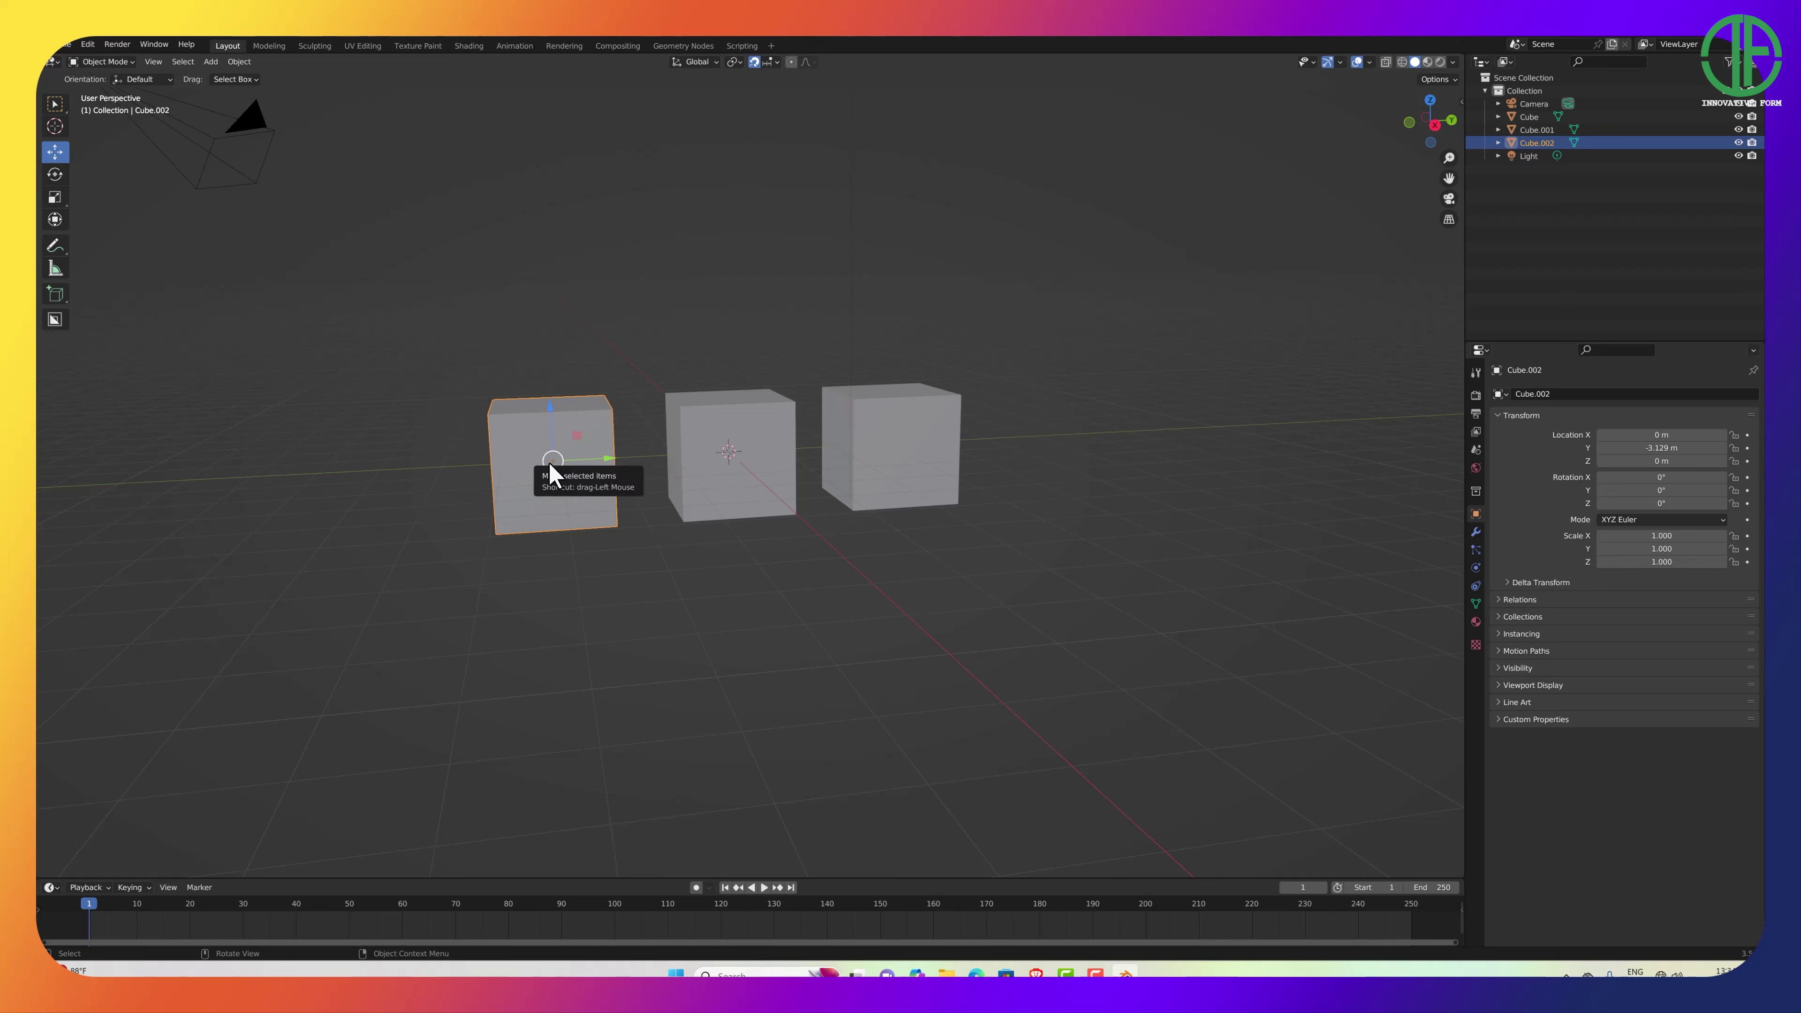
left_click_drag(550, 462, 485, 468)
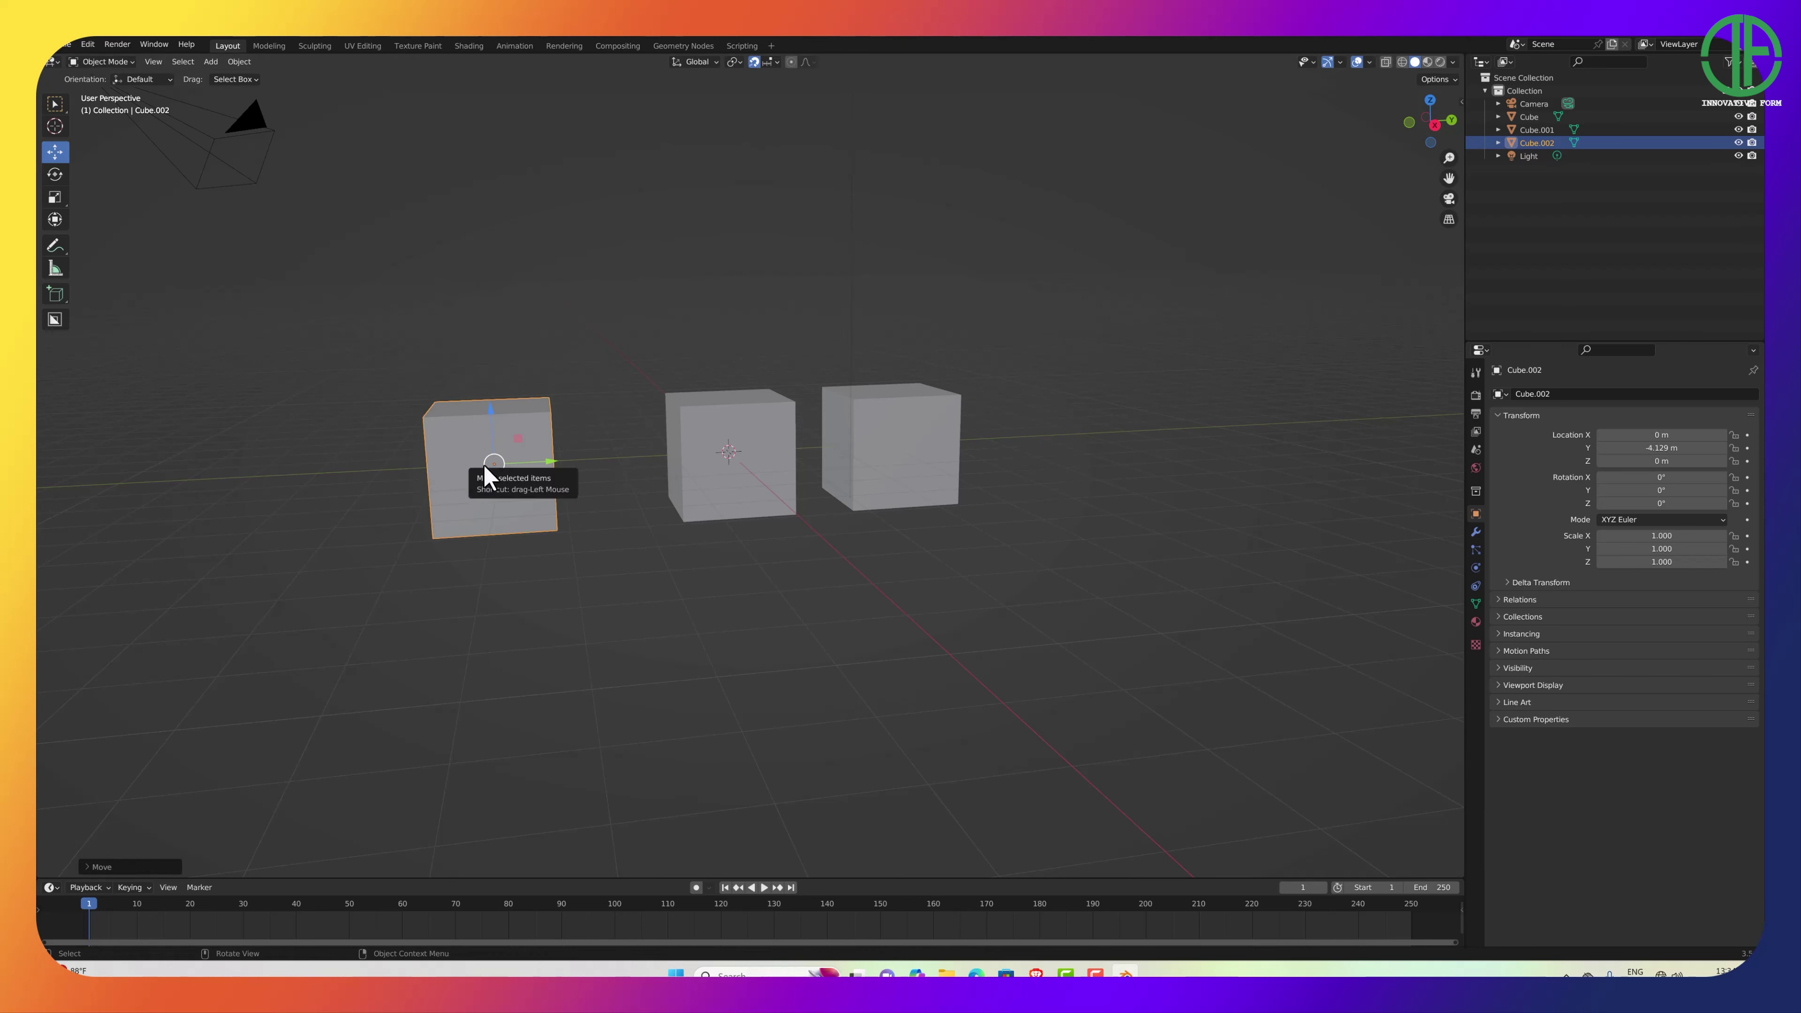
Move the same cube with snapping up to 2 m on Z and back to about -3.13 m on Y.
left_click_drag(488, 466, 650, 355)
middle_click_drag(679, 463, 677, 419)
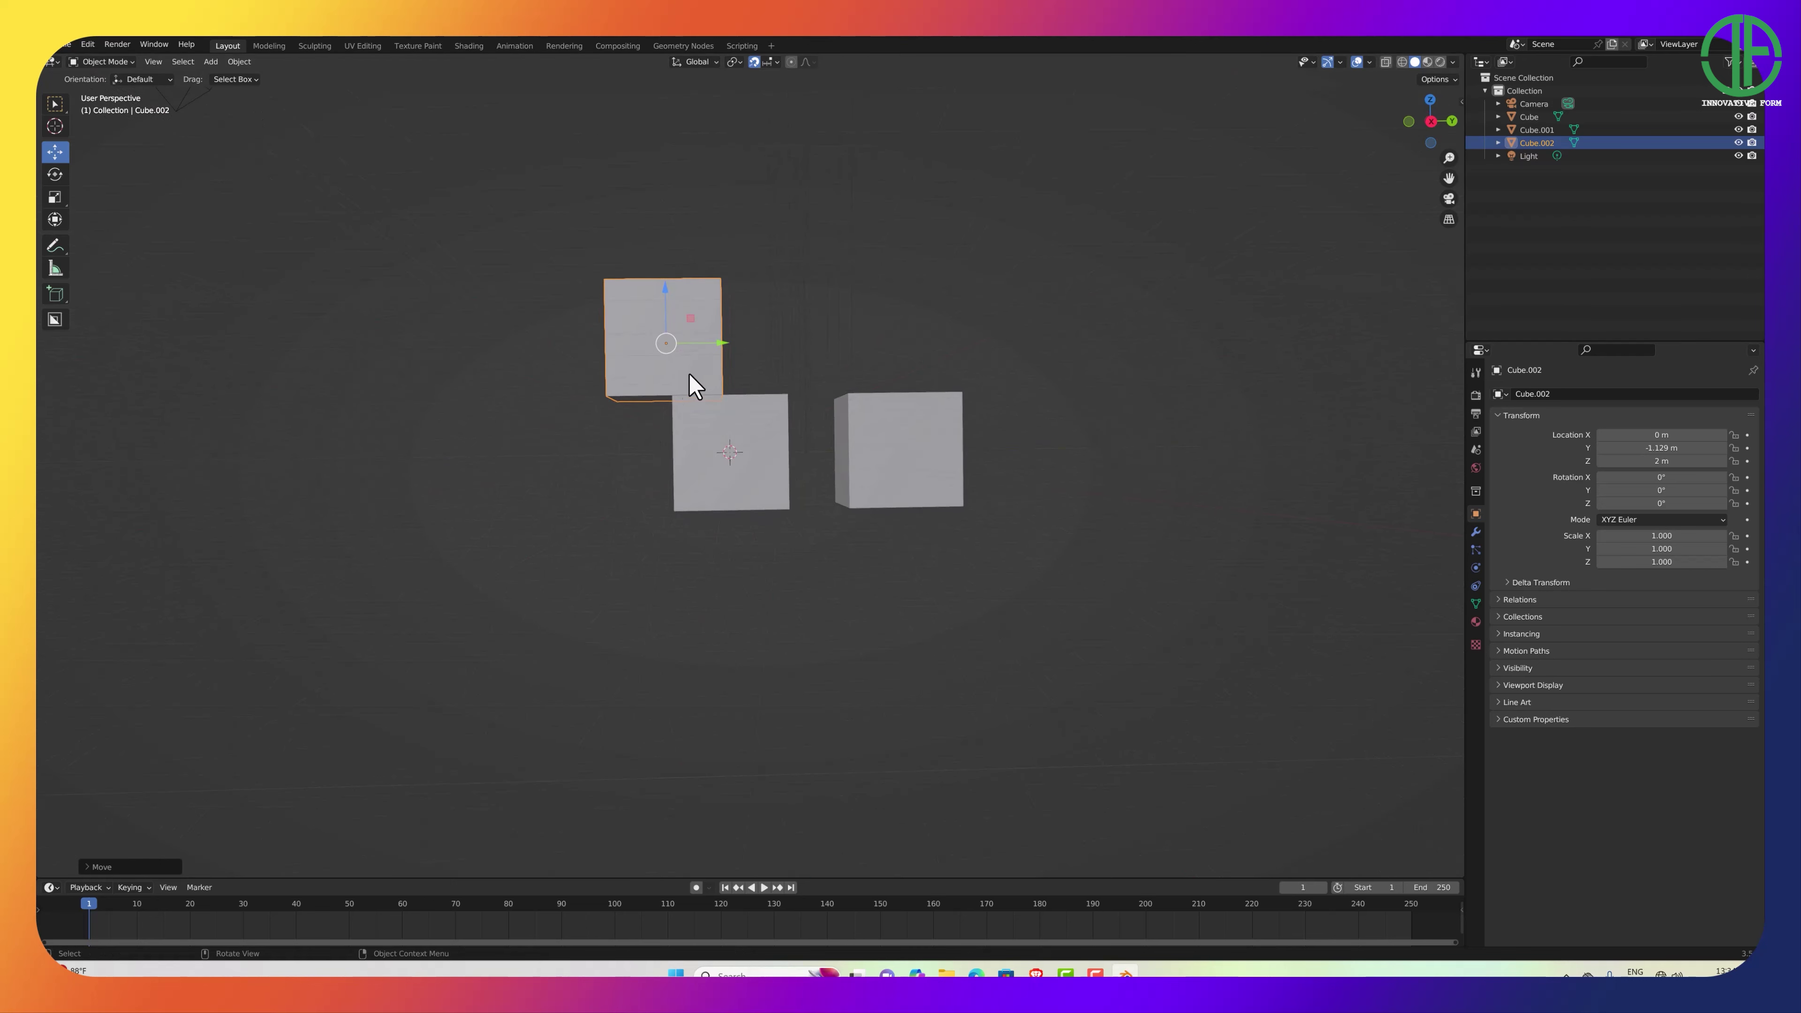
left_click_drag(724, 345, 684, 340)
middle_click_drag(711, 382, 705, 427)
left_click_drag(600, 355, 567, 337)
Switch to the right orthographic view and move the raised cube in snapped increments to about -2.03 m on Y and 3 m on Z.
key("grave")
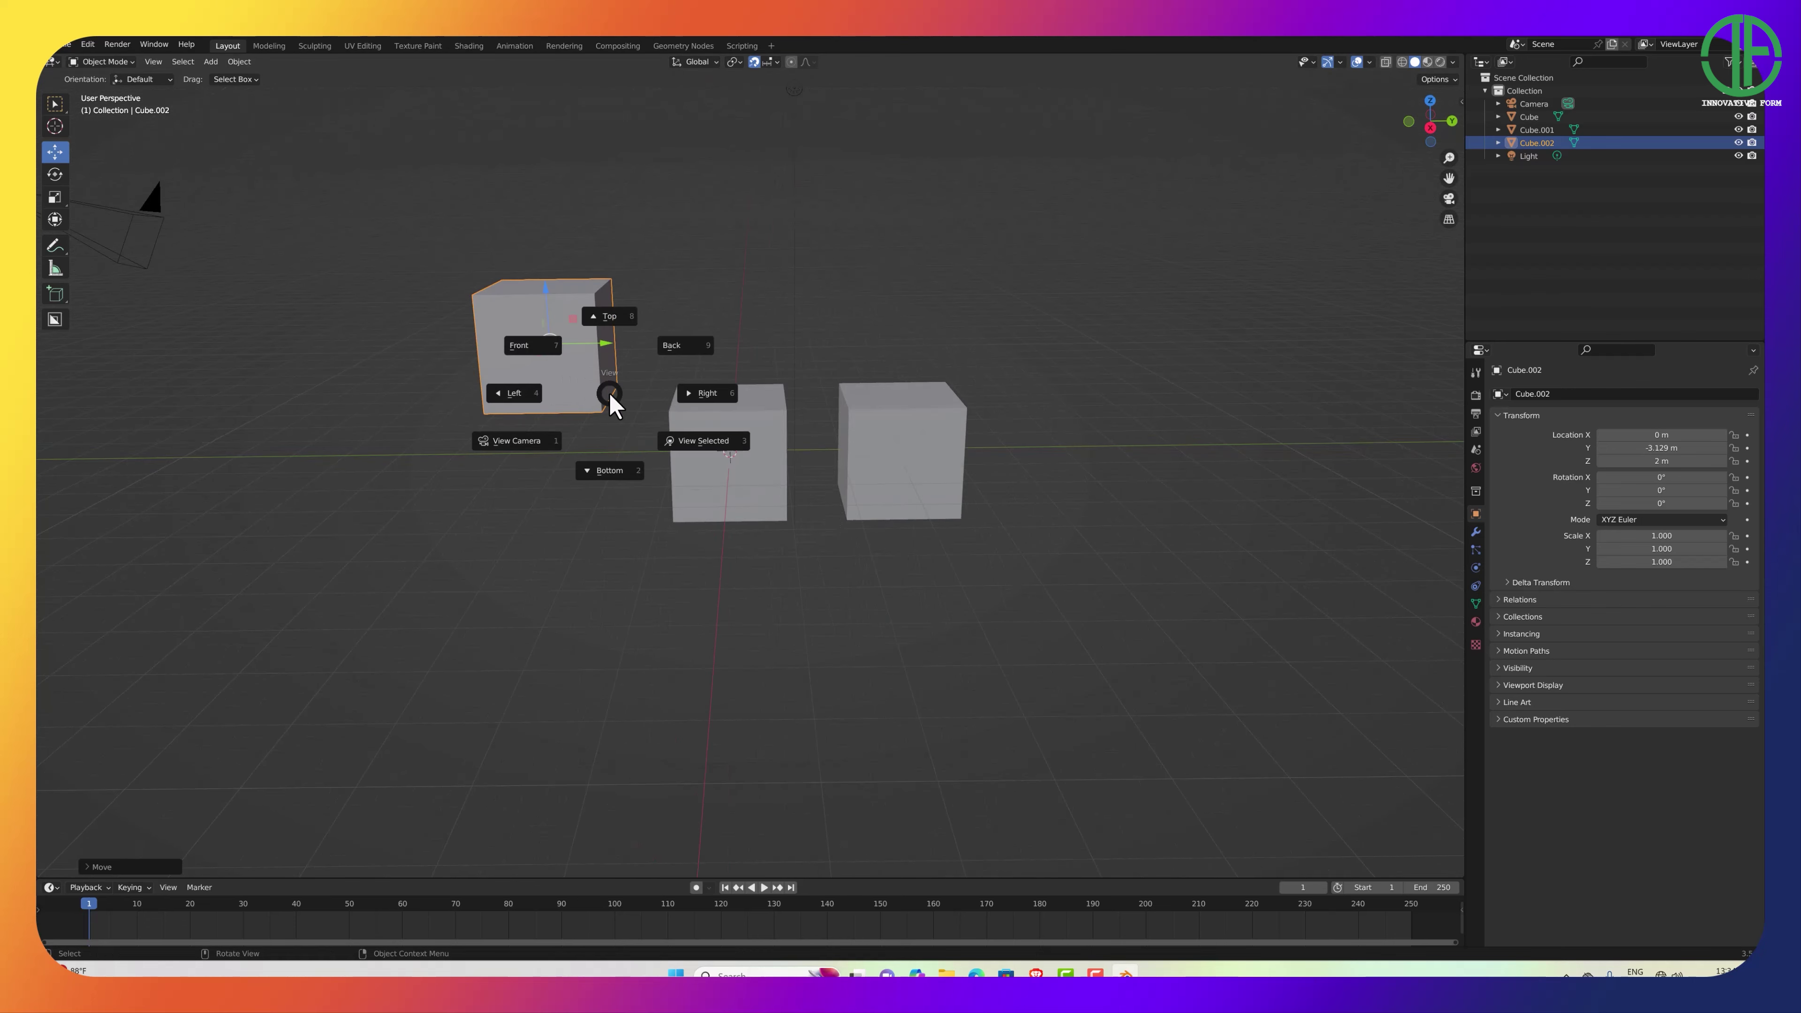
left_click(534, 357)
key("grave")
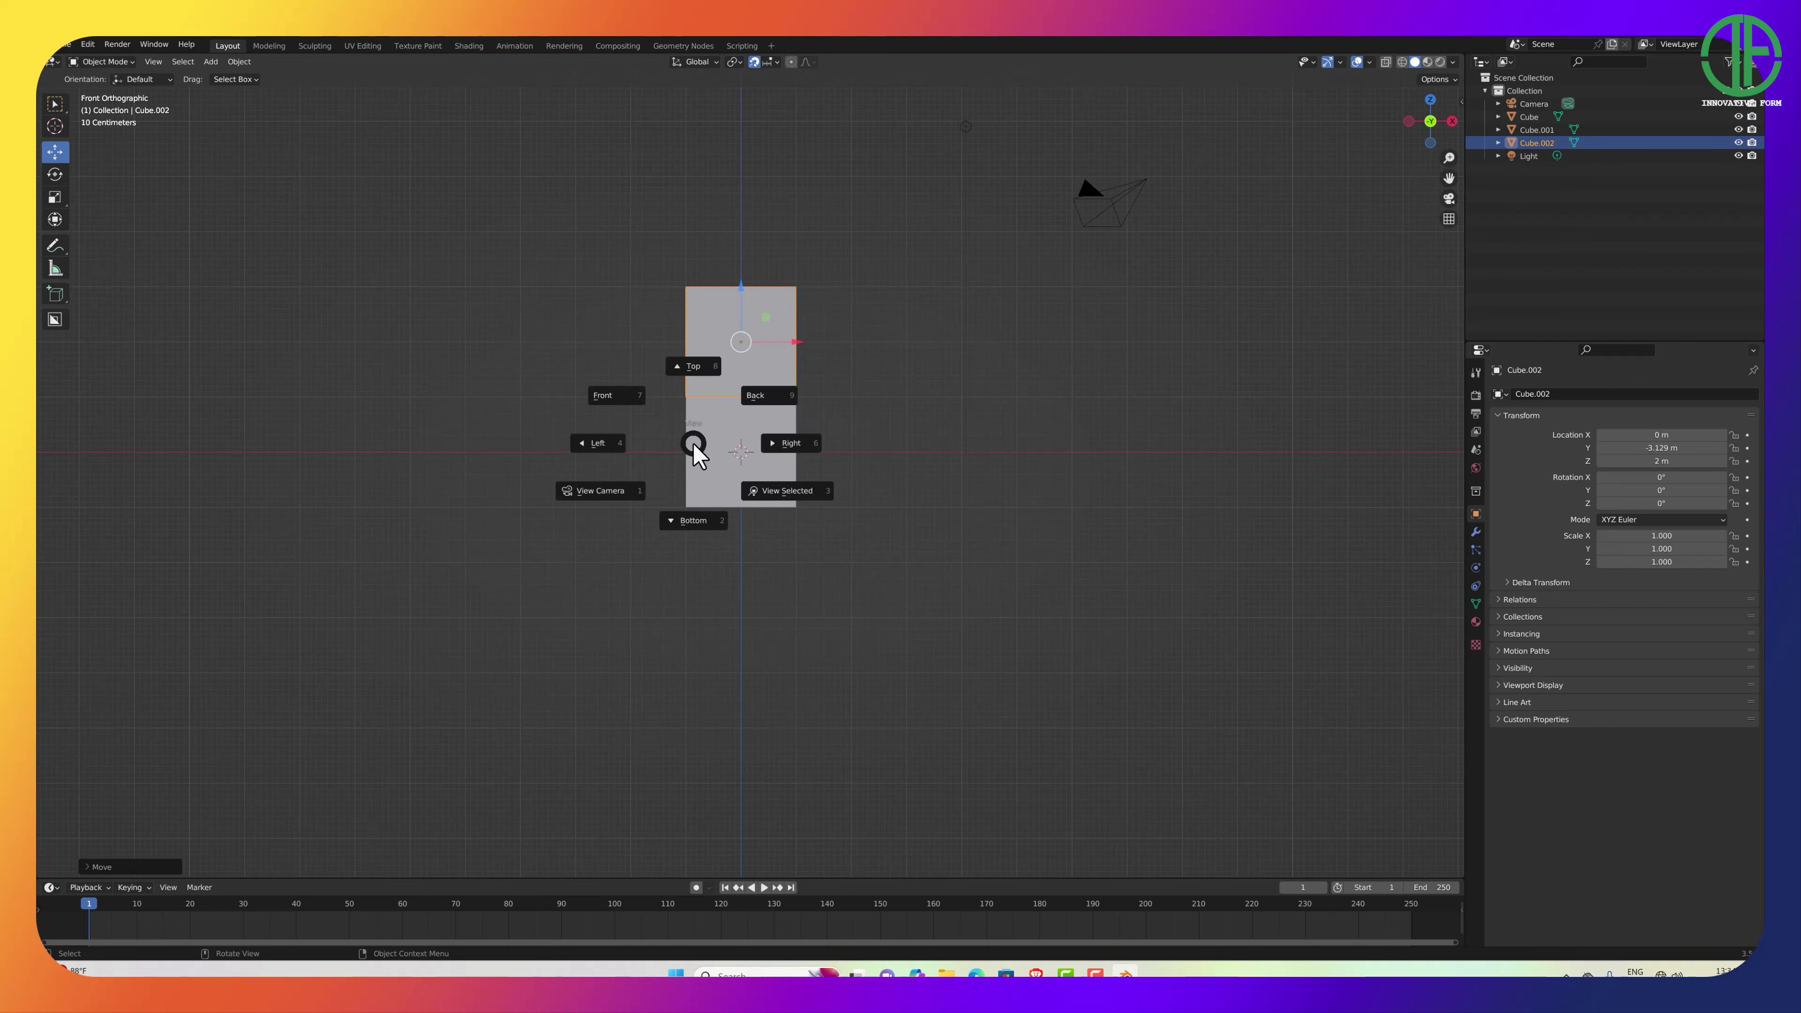
left_click(601, 402)
key("grave")
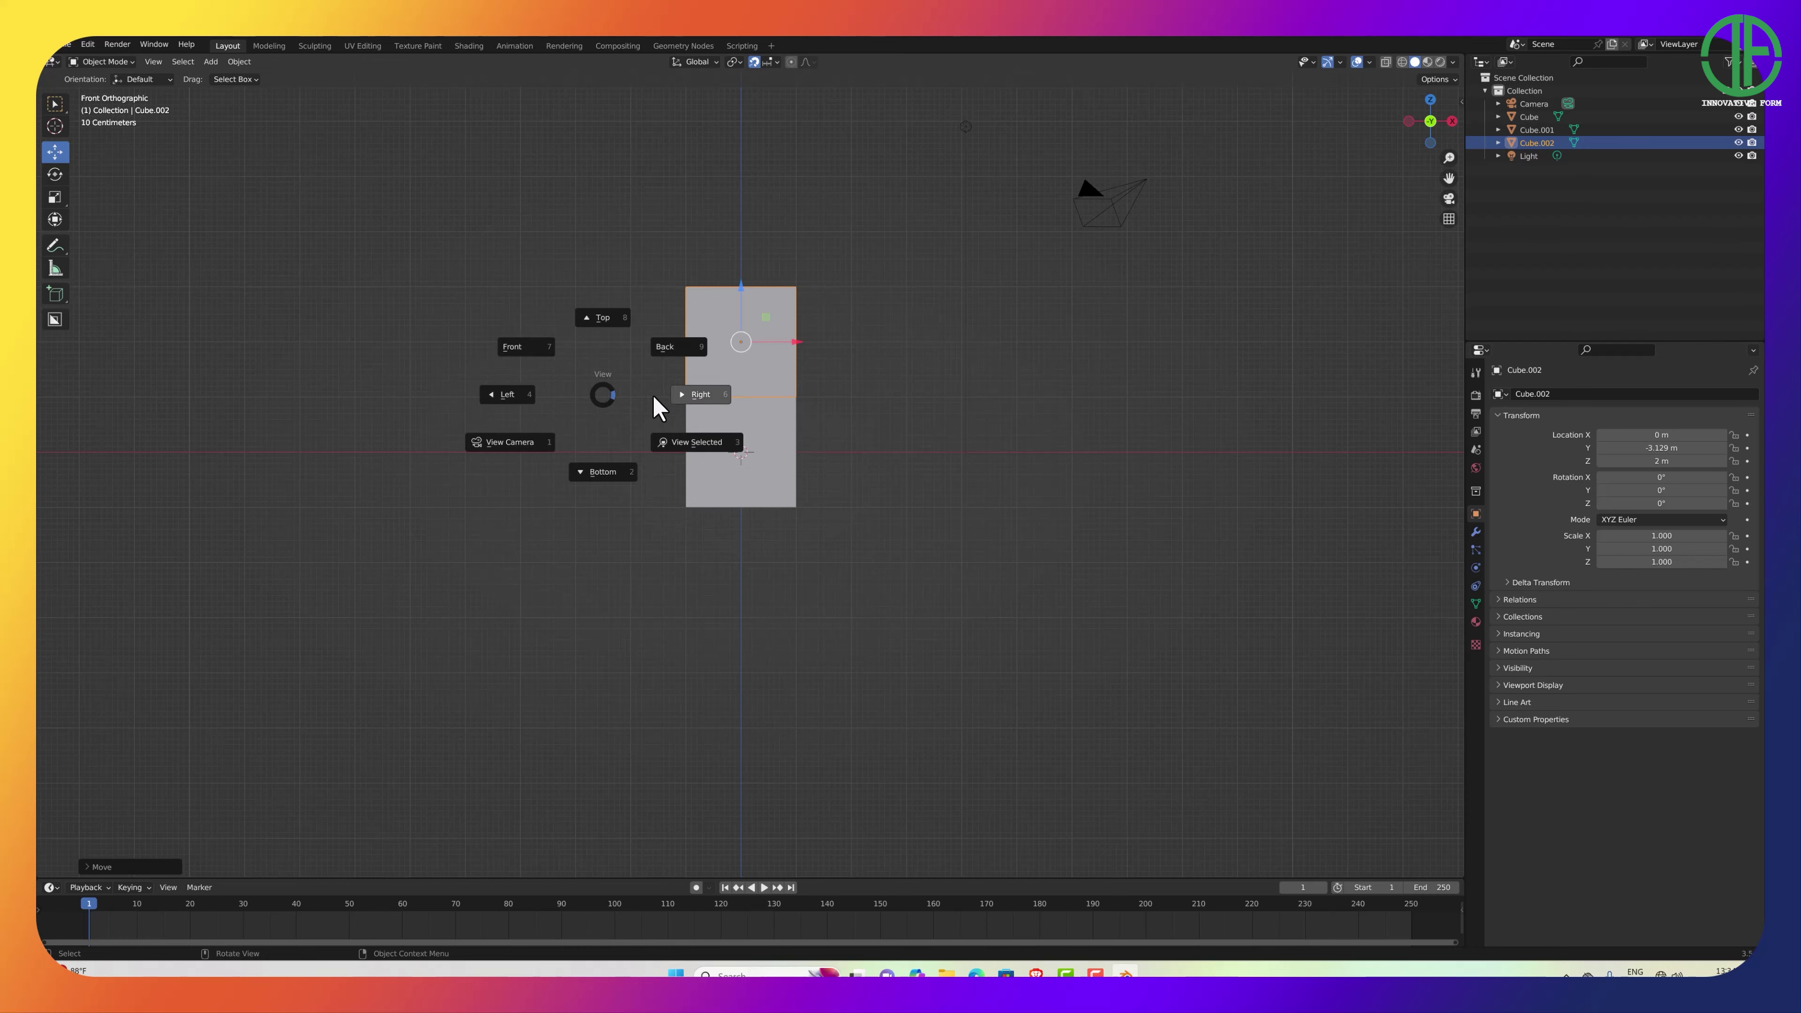
left_click(698, 399)
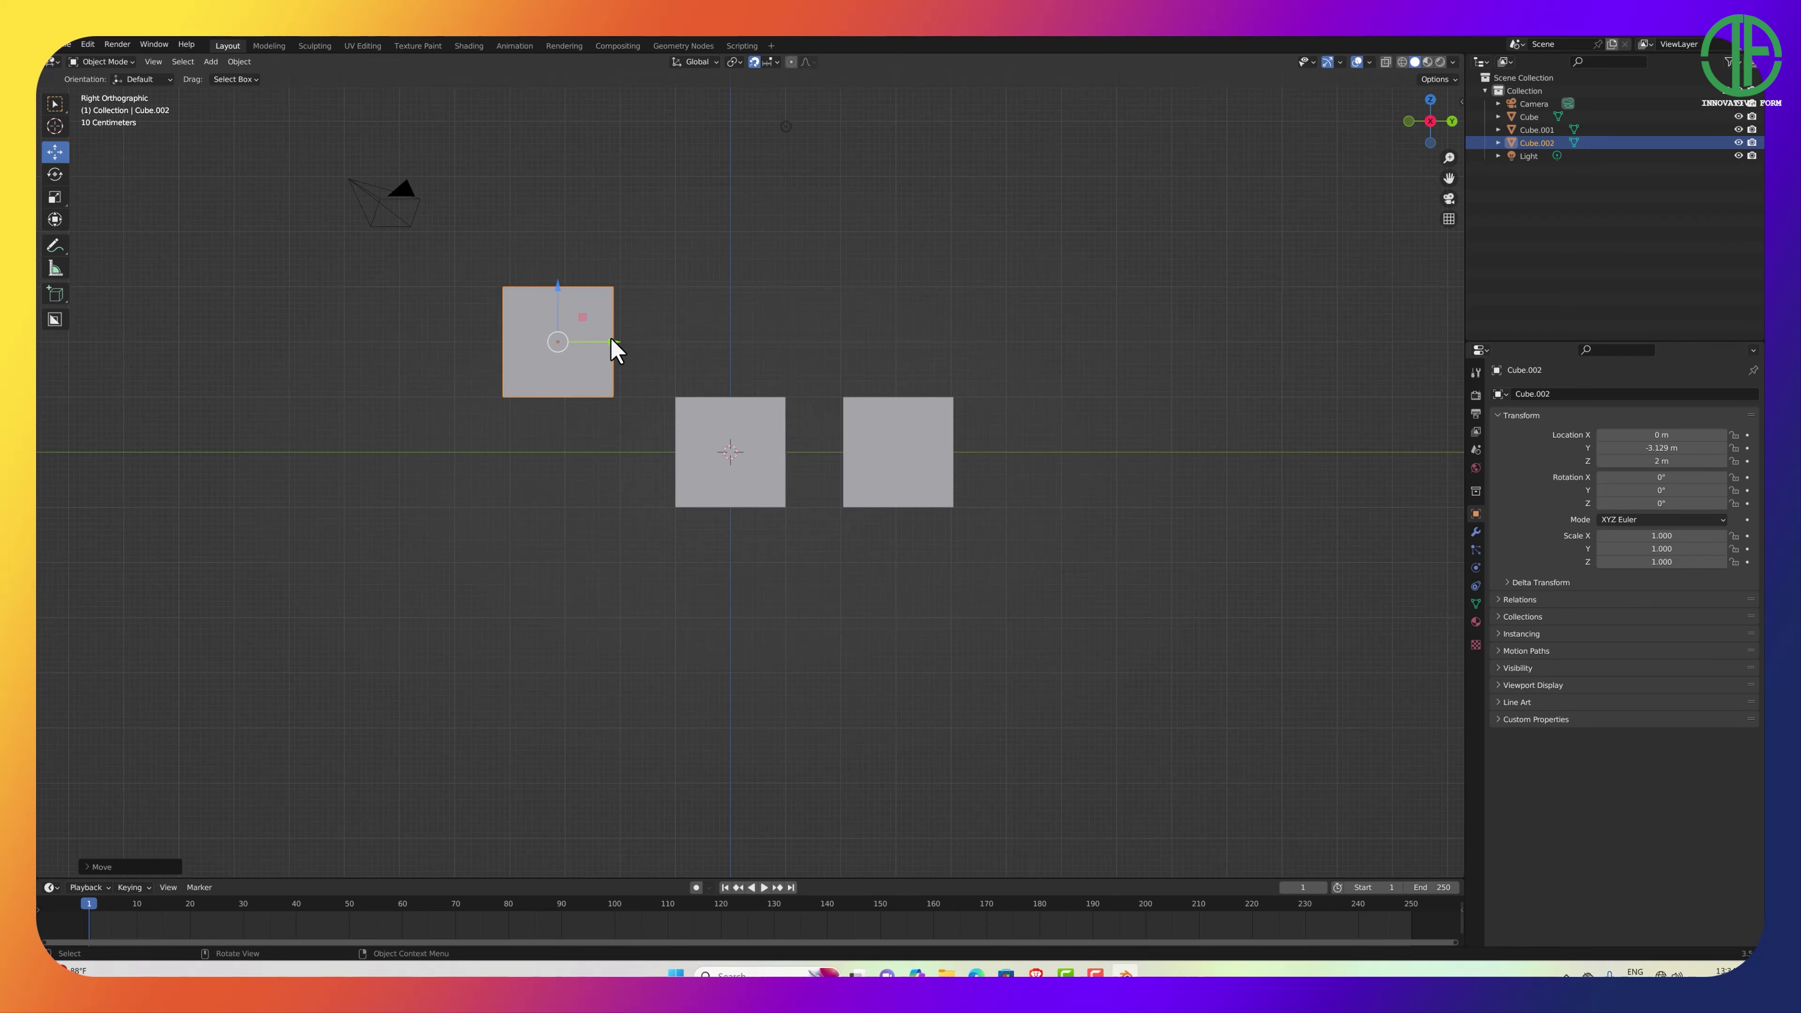
left_click_drag(613, 348, 675, 339)
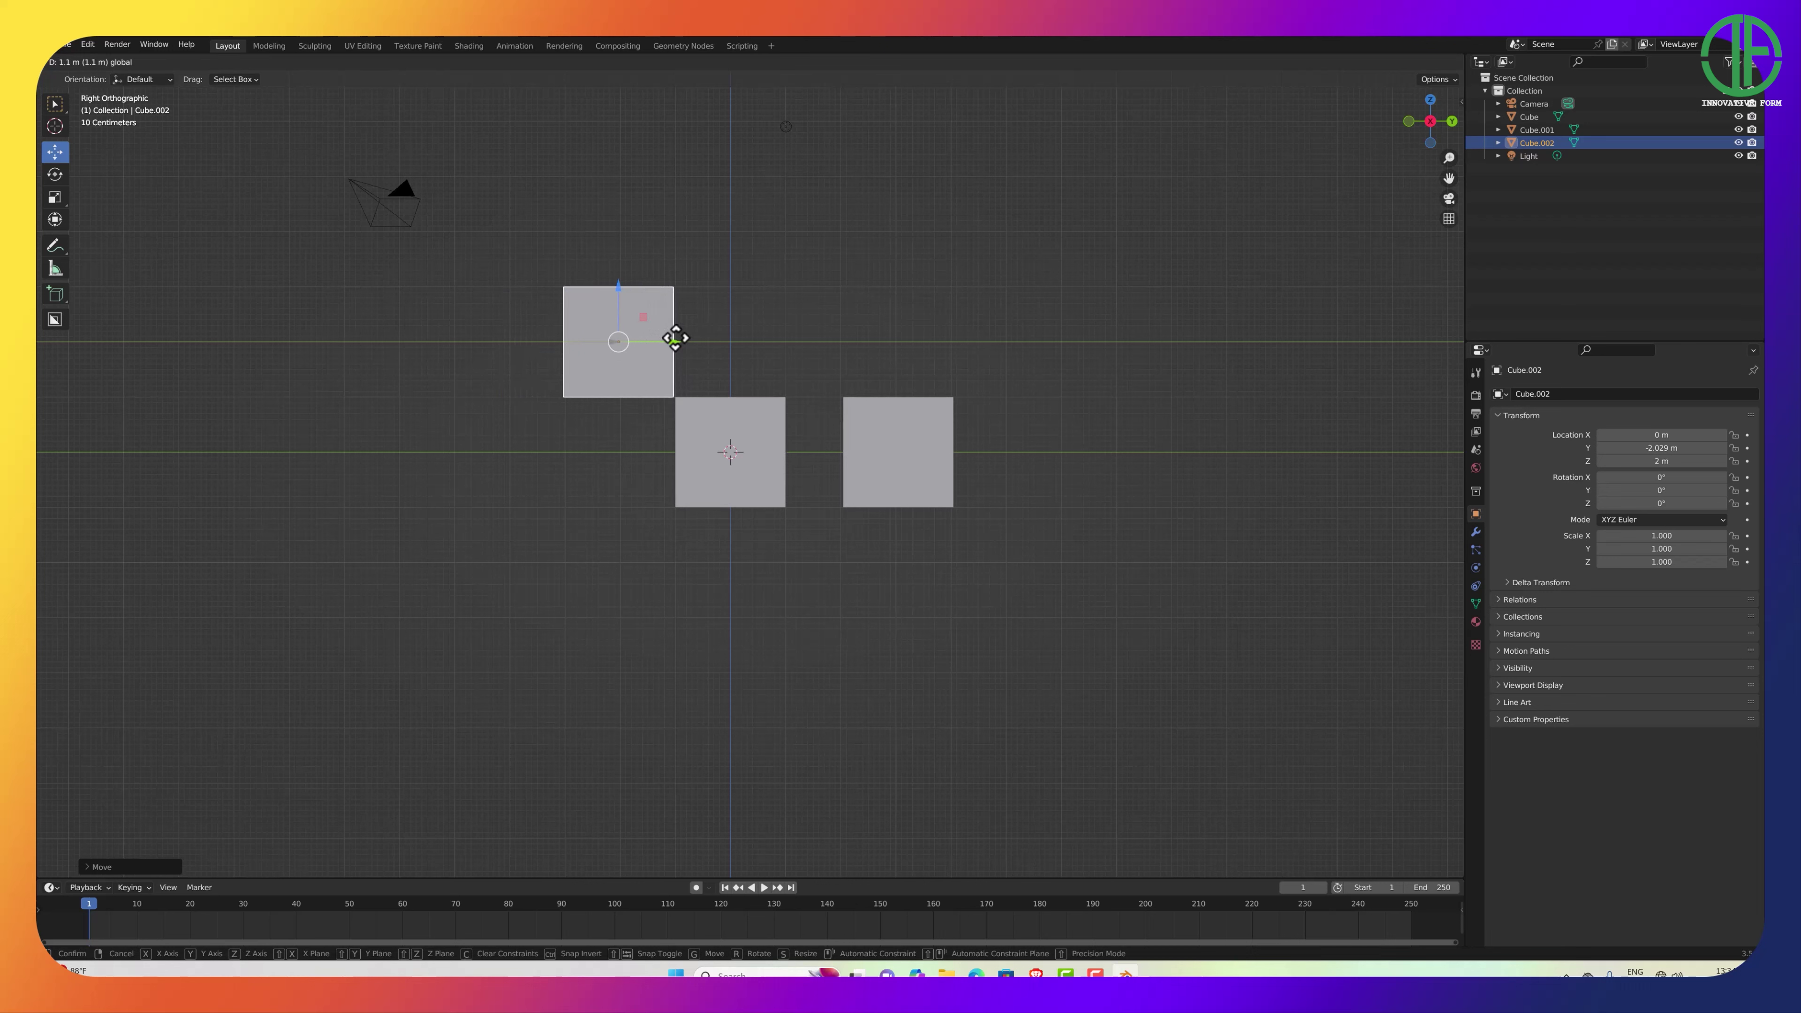
left_click_drag(675, 338, 616, 231)
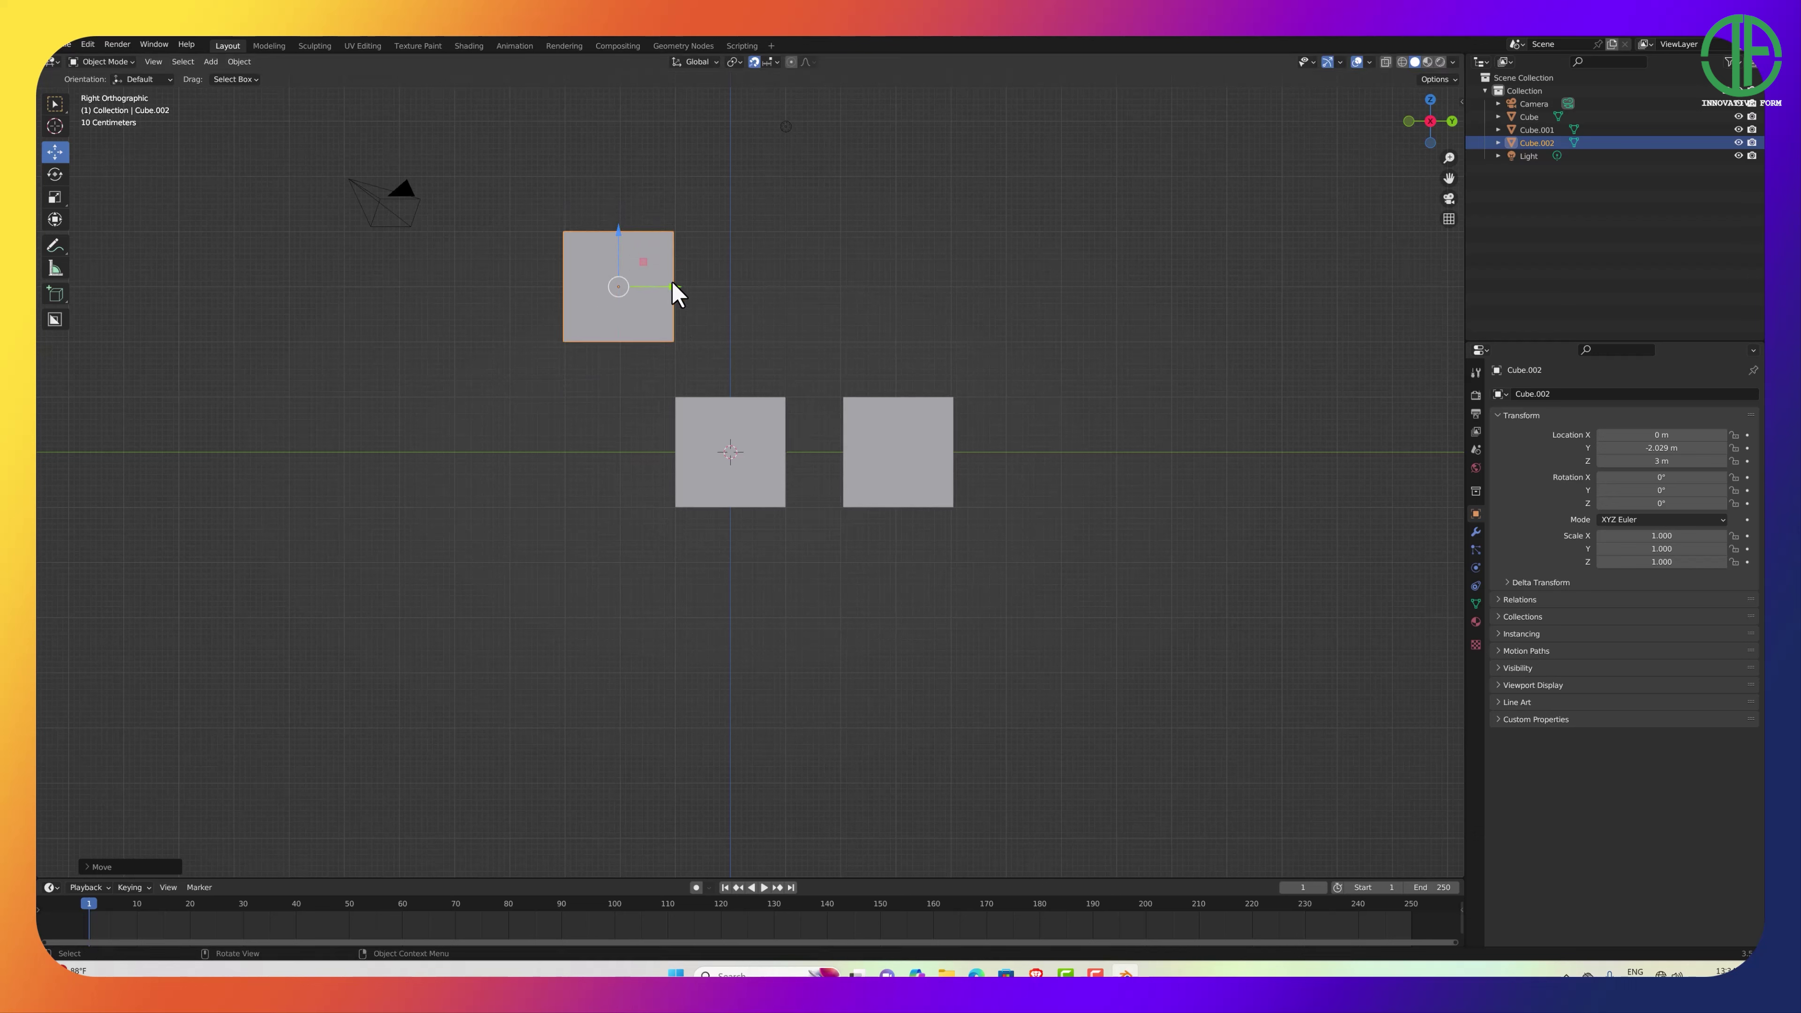
Move the same cube with snapping down to 1 m on Z and outward to about -3.03 m on Y.
left_click_drag(674, 288, 632, 299)
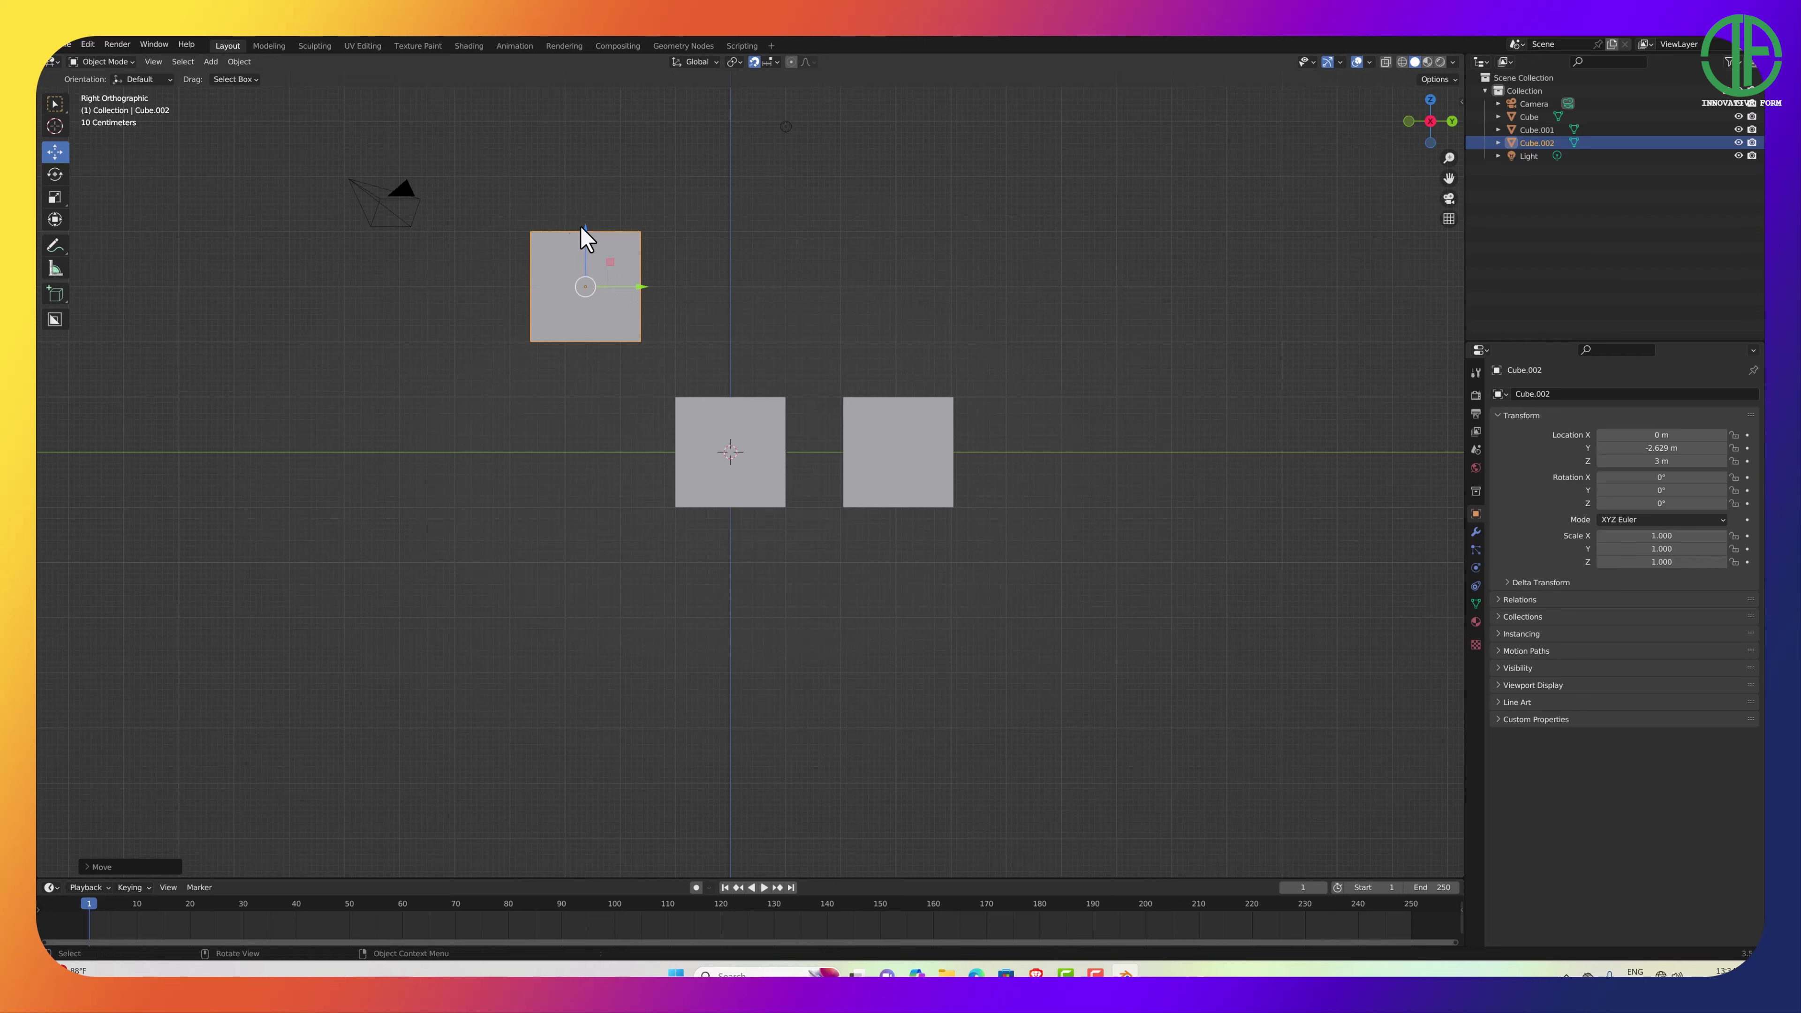
left_click_drag(582, 228, 576, 341)
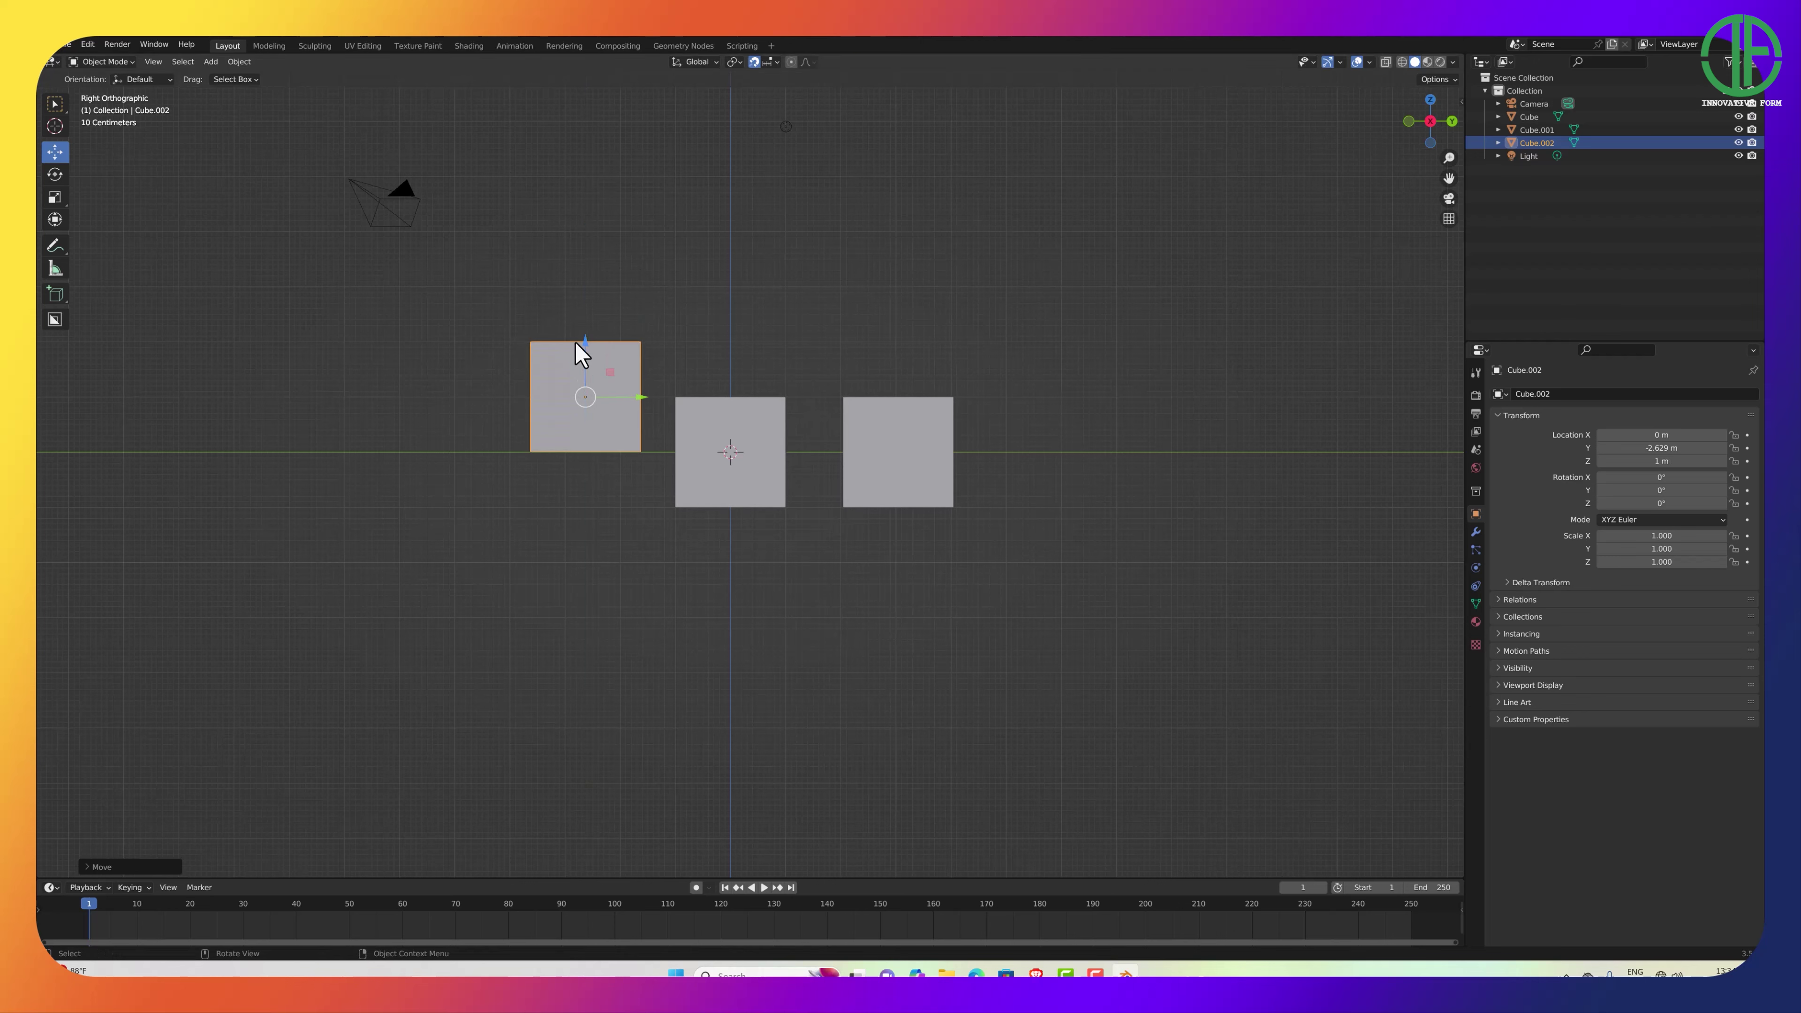
scroll(525, 490, "up", 1)
scroll(518, 483, "up", 2)
middle_click_drag(515, 479, 671, 543, "shift")
scroll(682, 566, "up", 3)
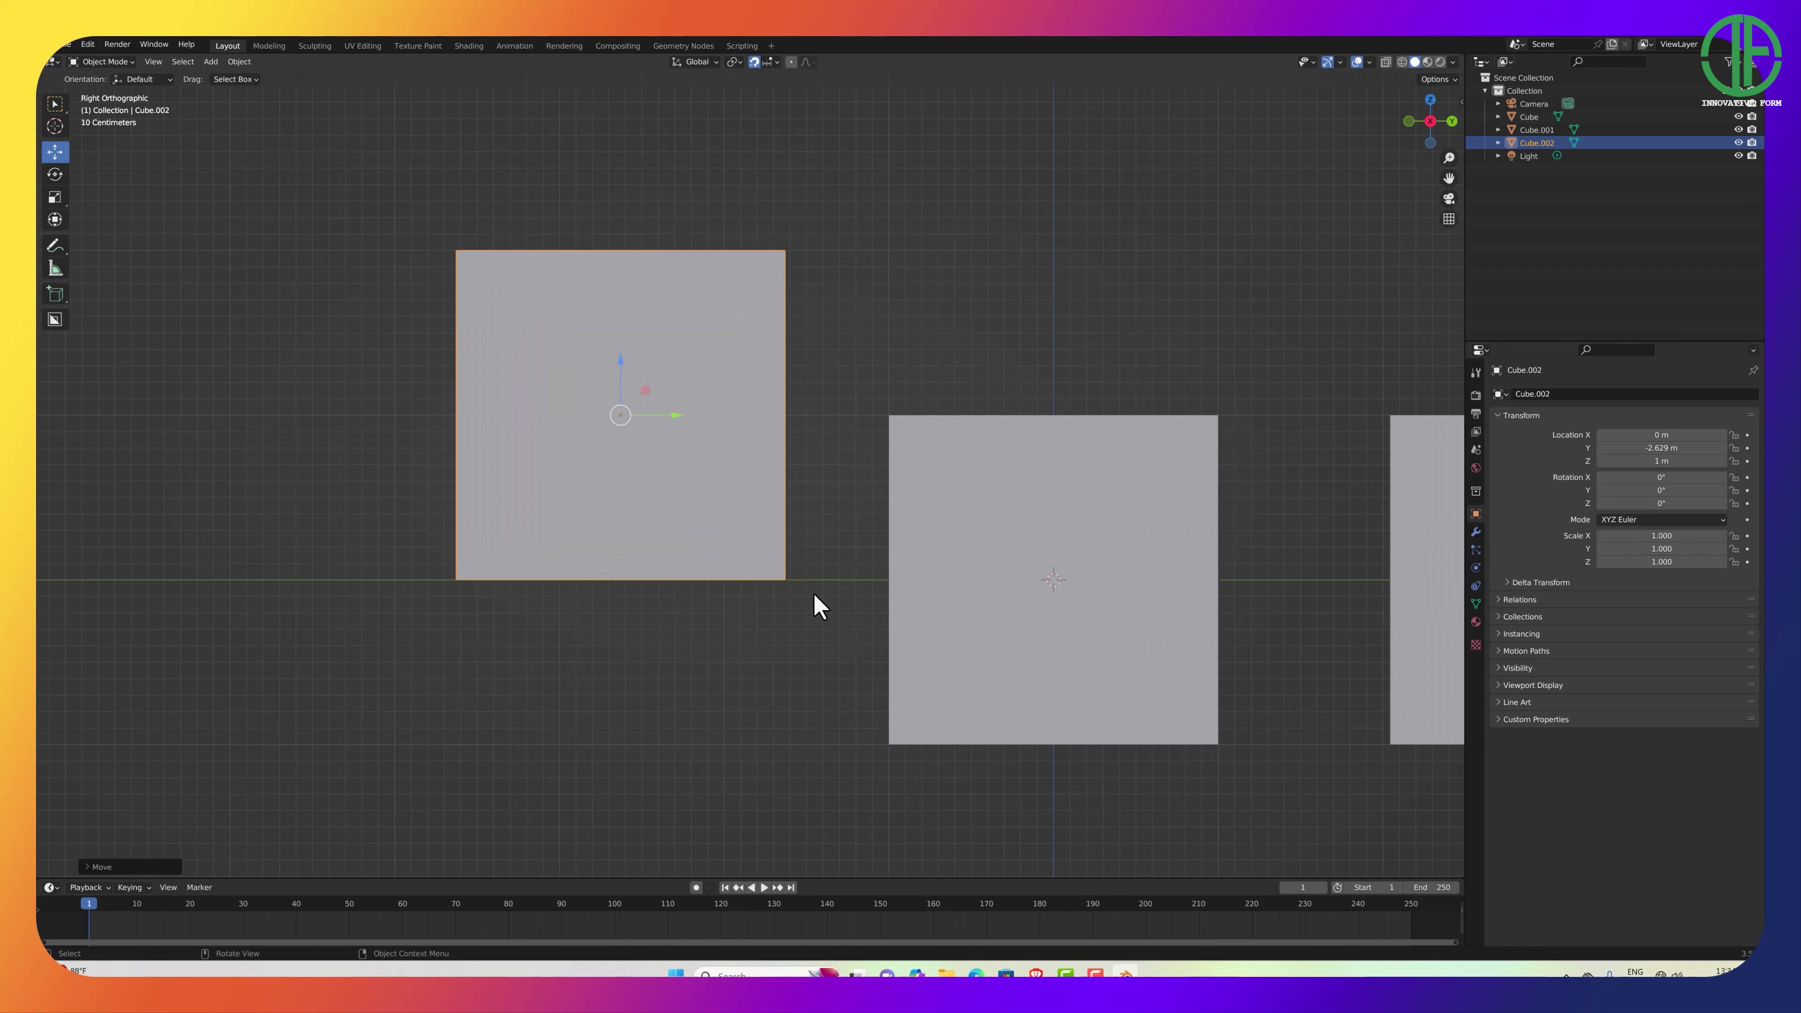
scroll(809, 561, "down", 4)
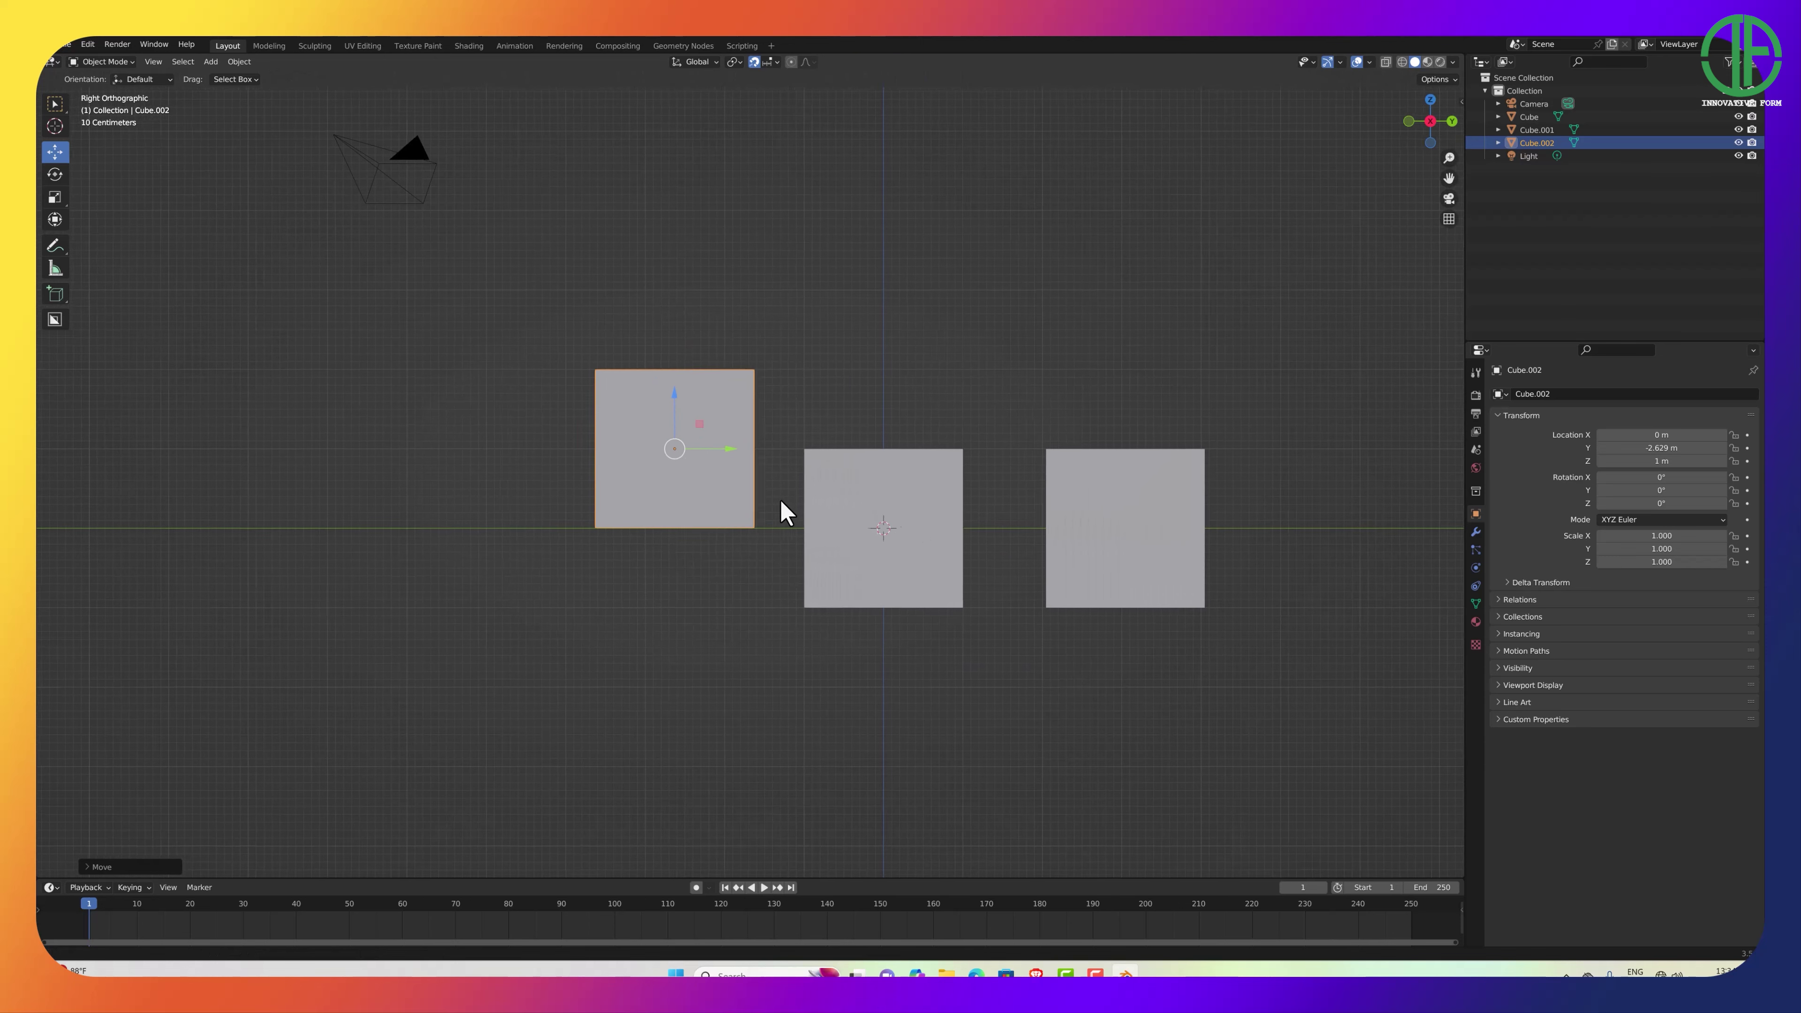
left_click_drag(706, 453, 667, 447)
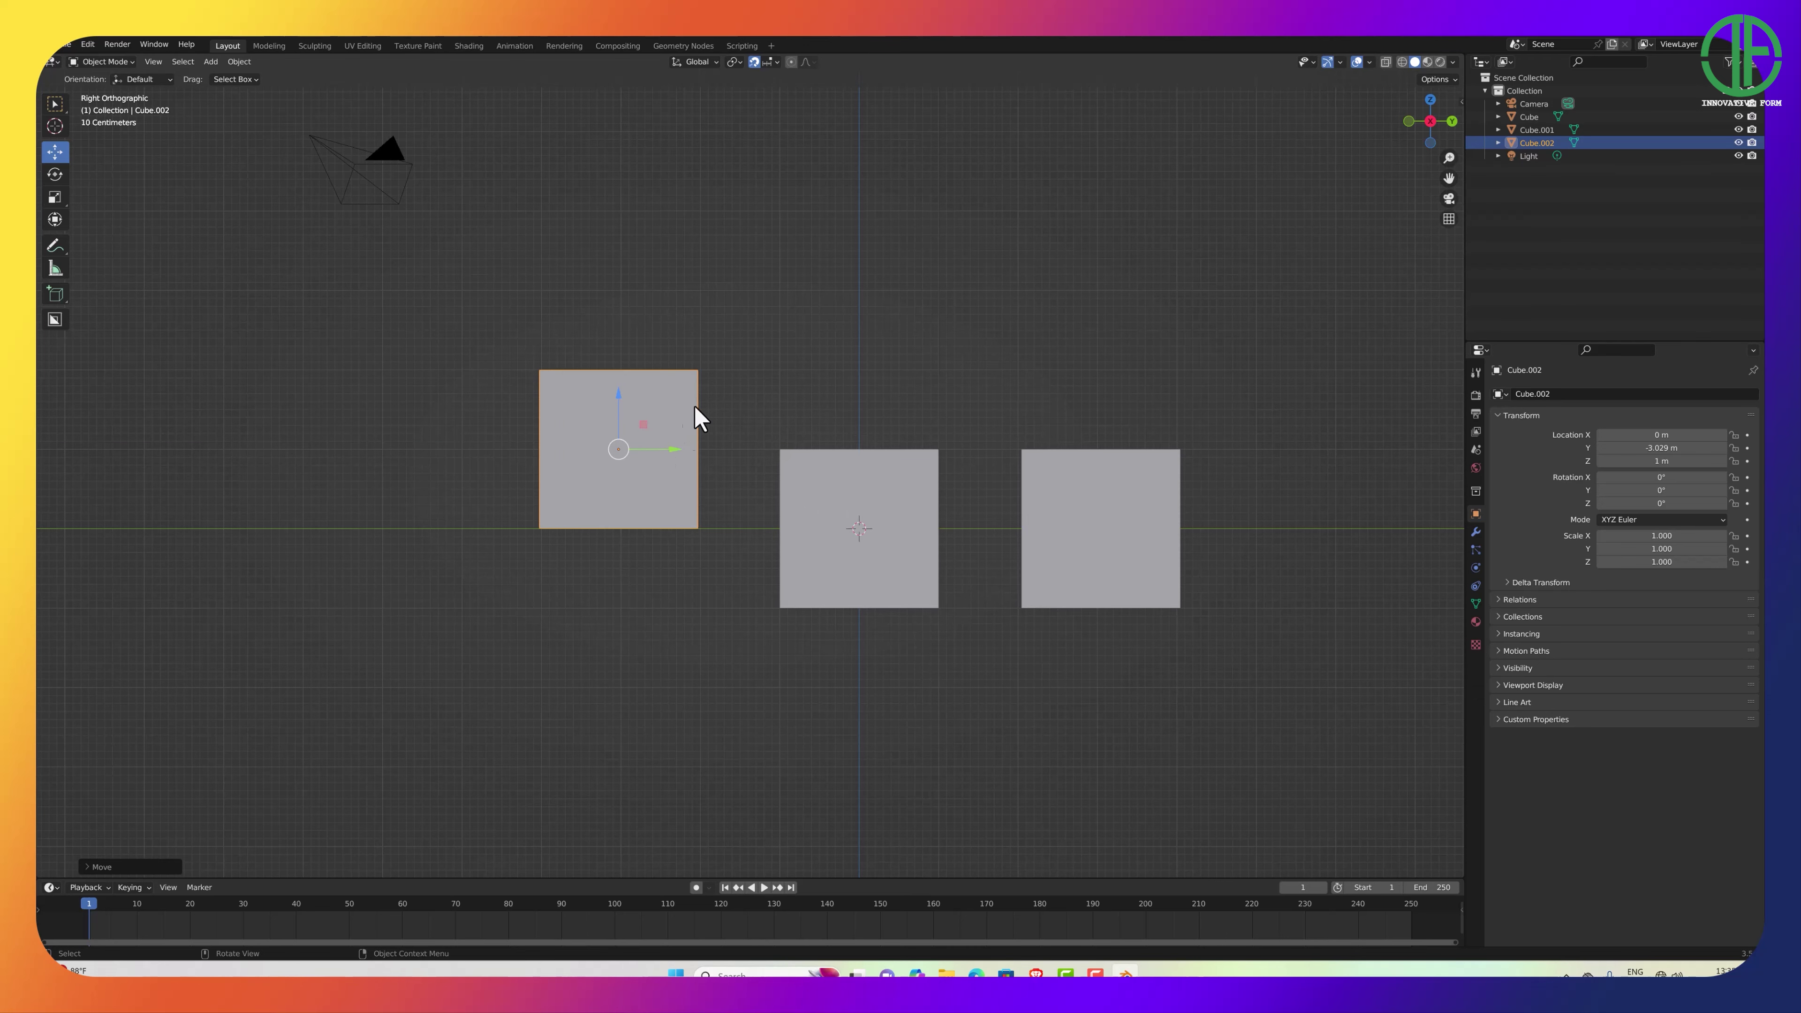
Set the snap target to Vertex.
left_click(768, 65)
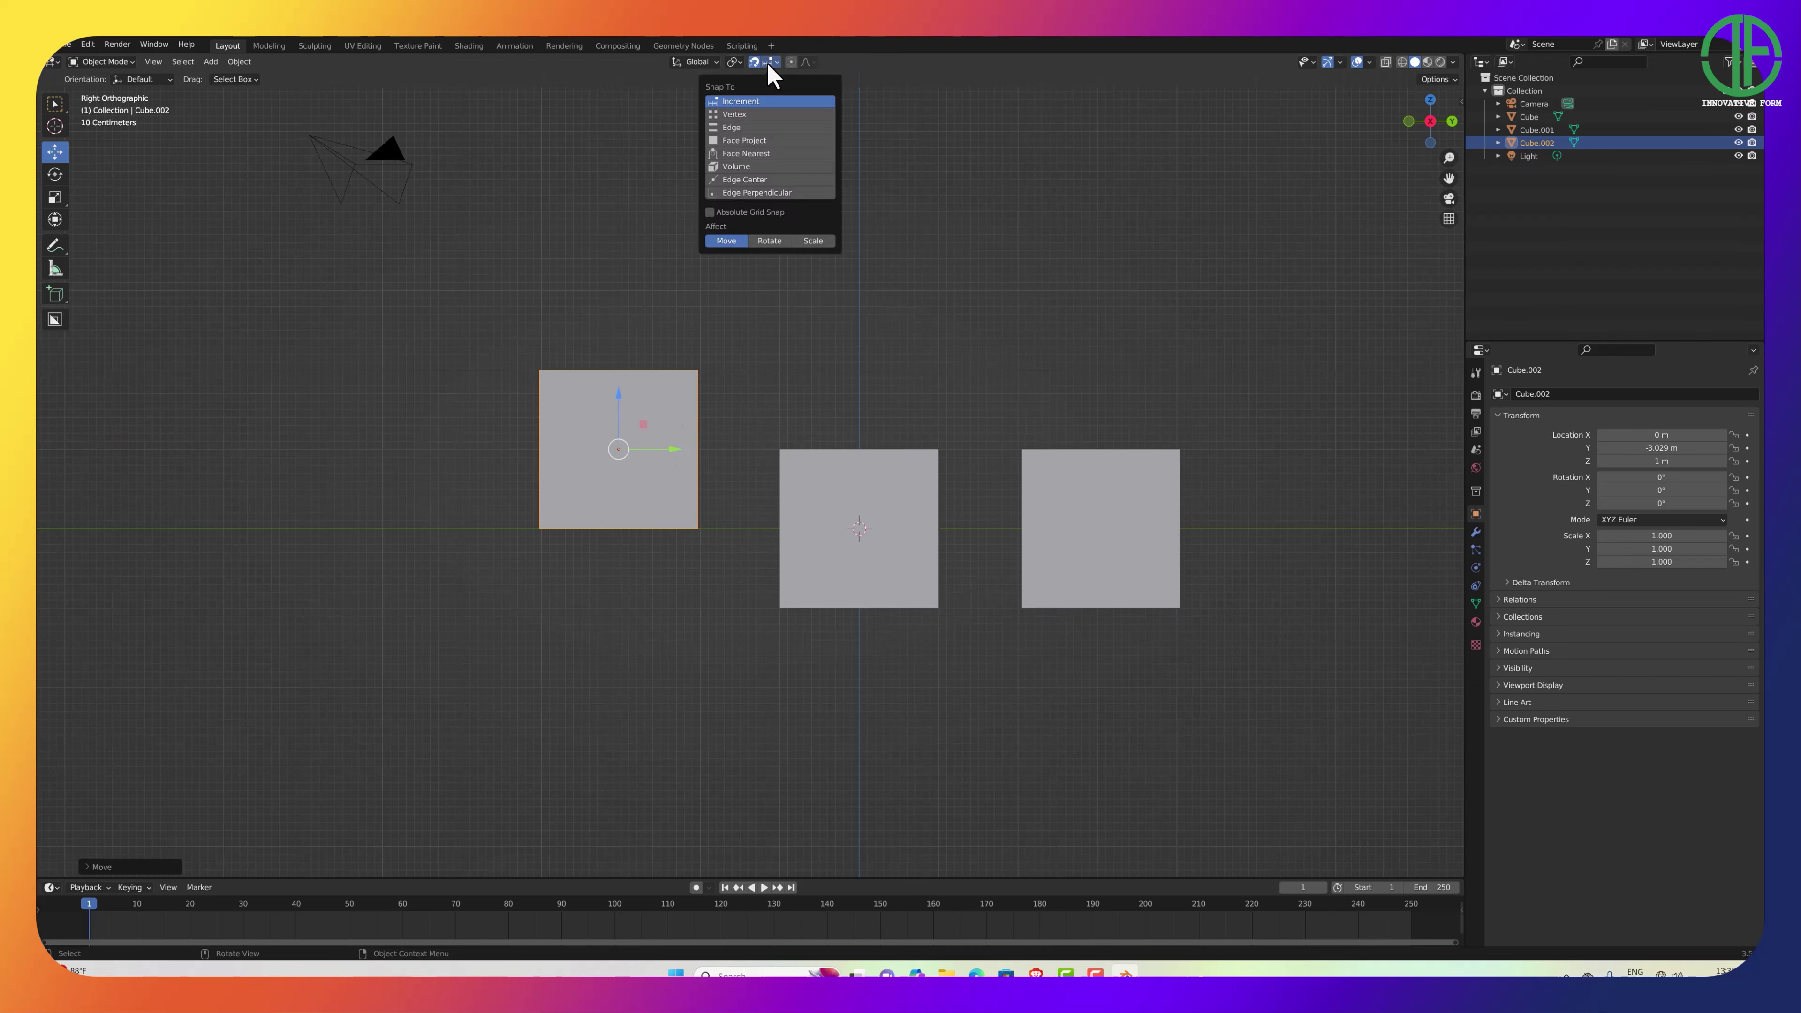
left_click(756, 115)
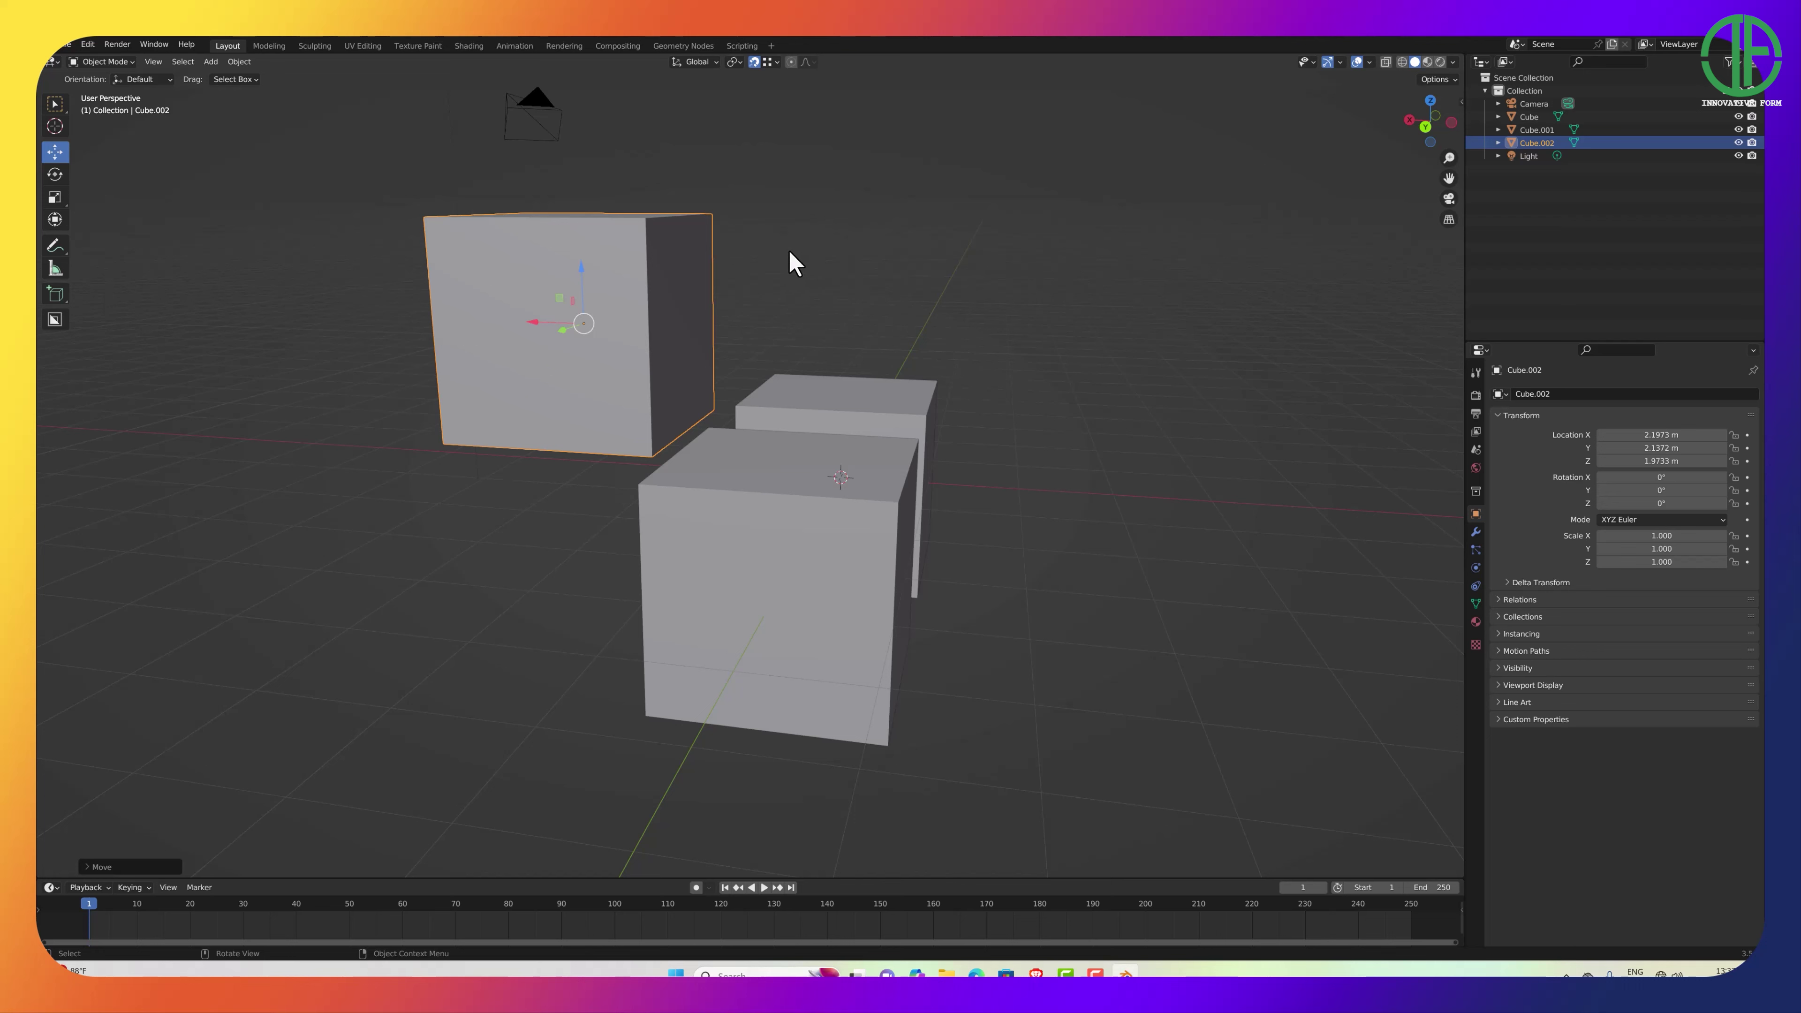
Enter Edit Mode on the raised cube, select its lower corner vertex nearest the cube below, and activate the Move tool.
mouse_move(792, 249)
middle_mouse_down()
mouse_move(764, 273)
mouse_move(790, 275)
middle_mouse_up()
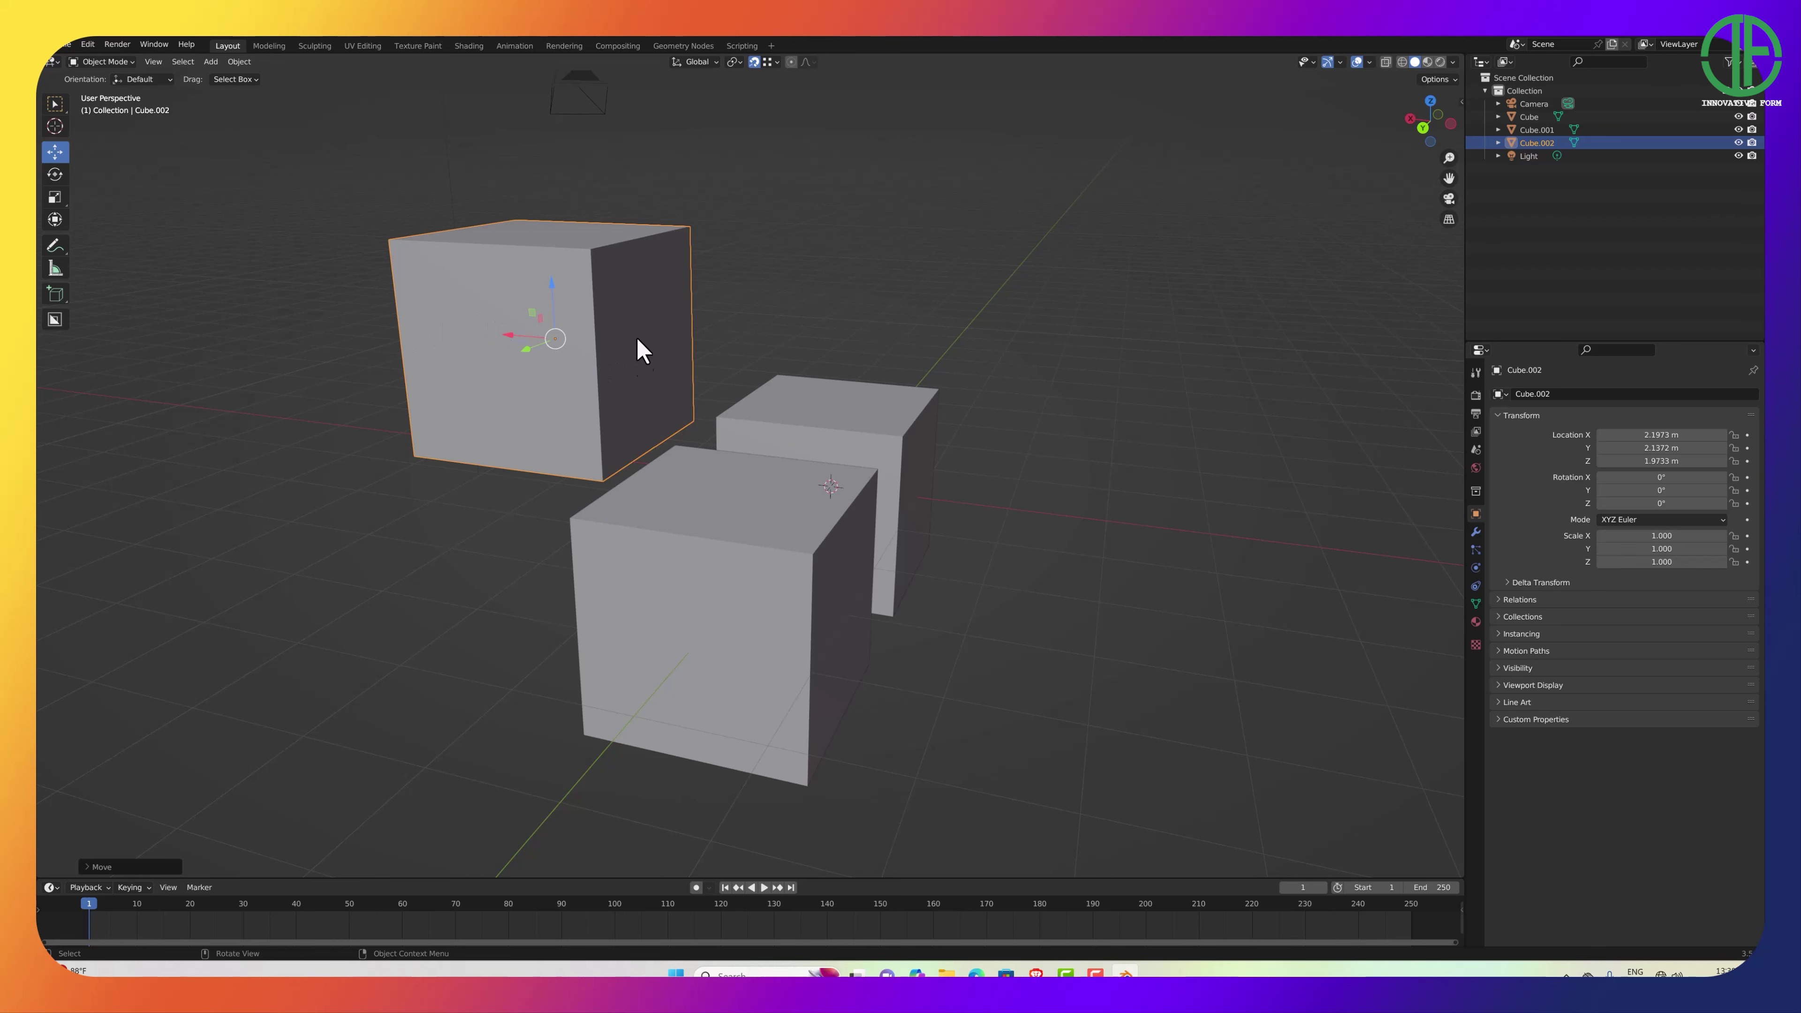
mouse_move(639, 358)
middle_mouse_down()
mouse_move(647, 378)
mouse_move(670, 366)
middle_mouse_up()
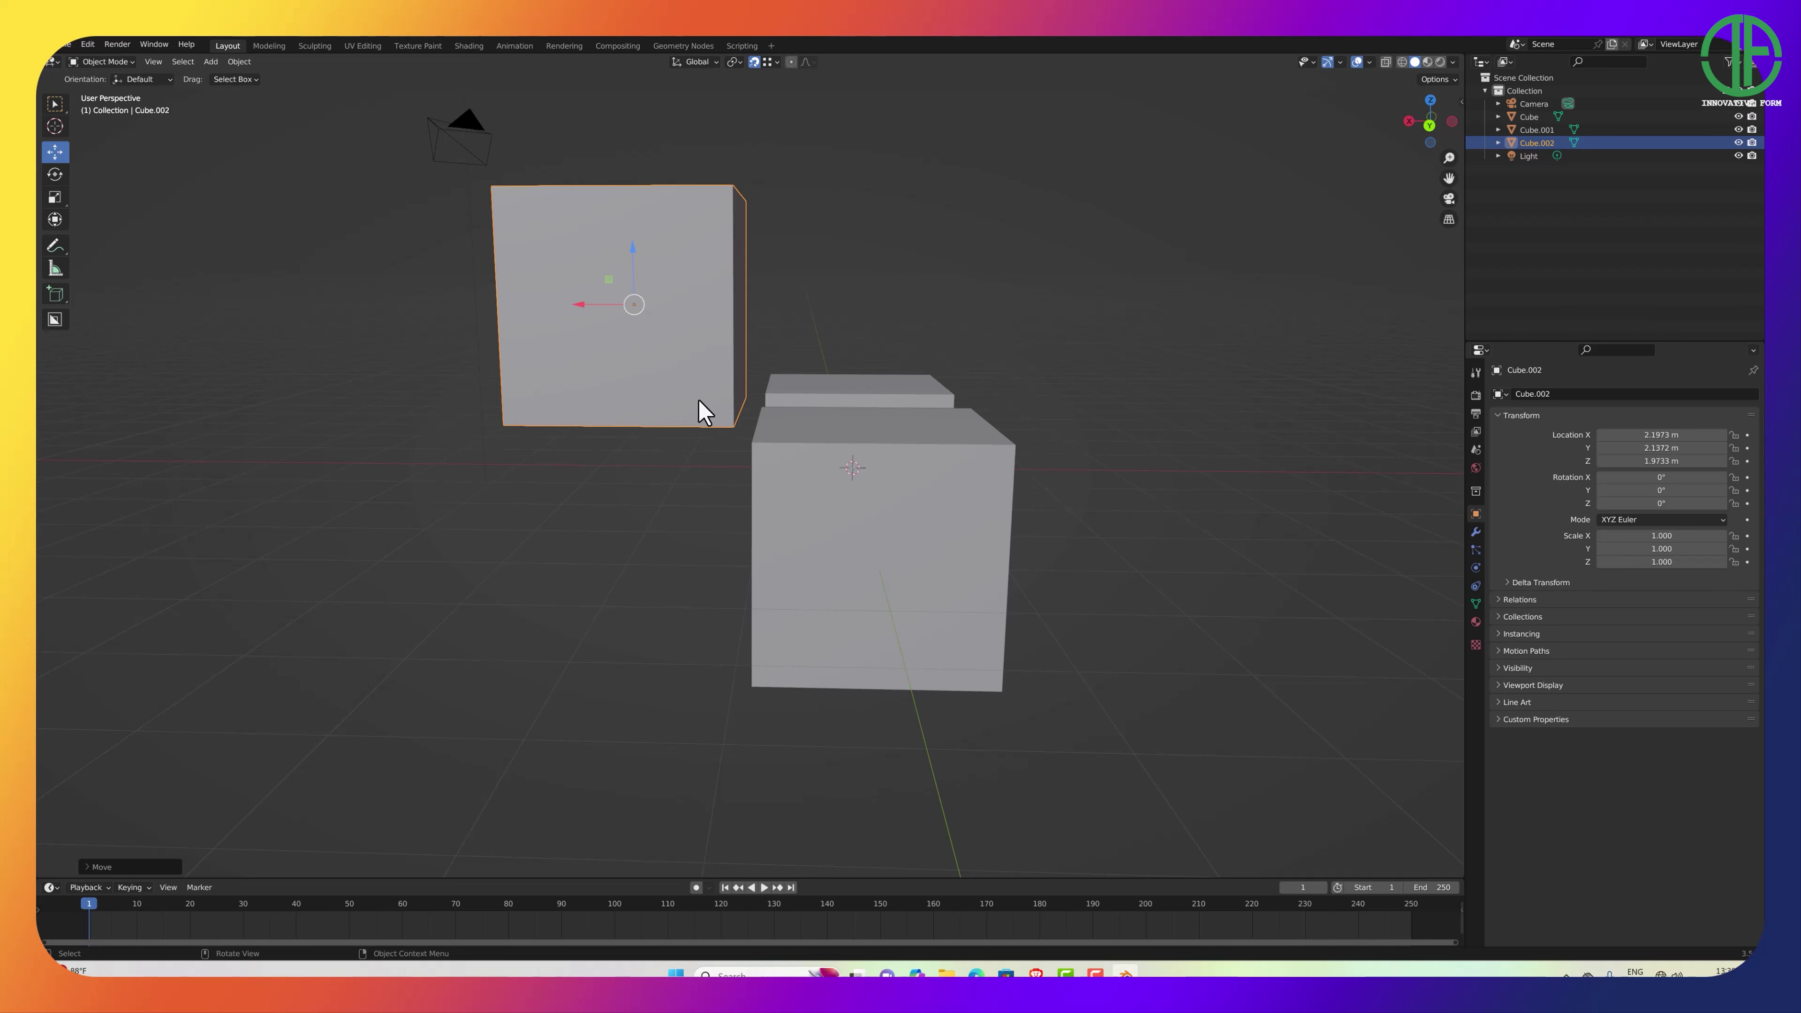
middle_click_drag(698, 401, 647, 411)
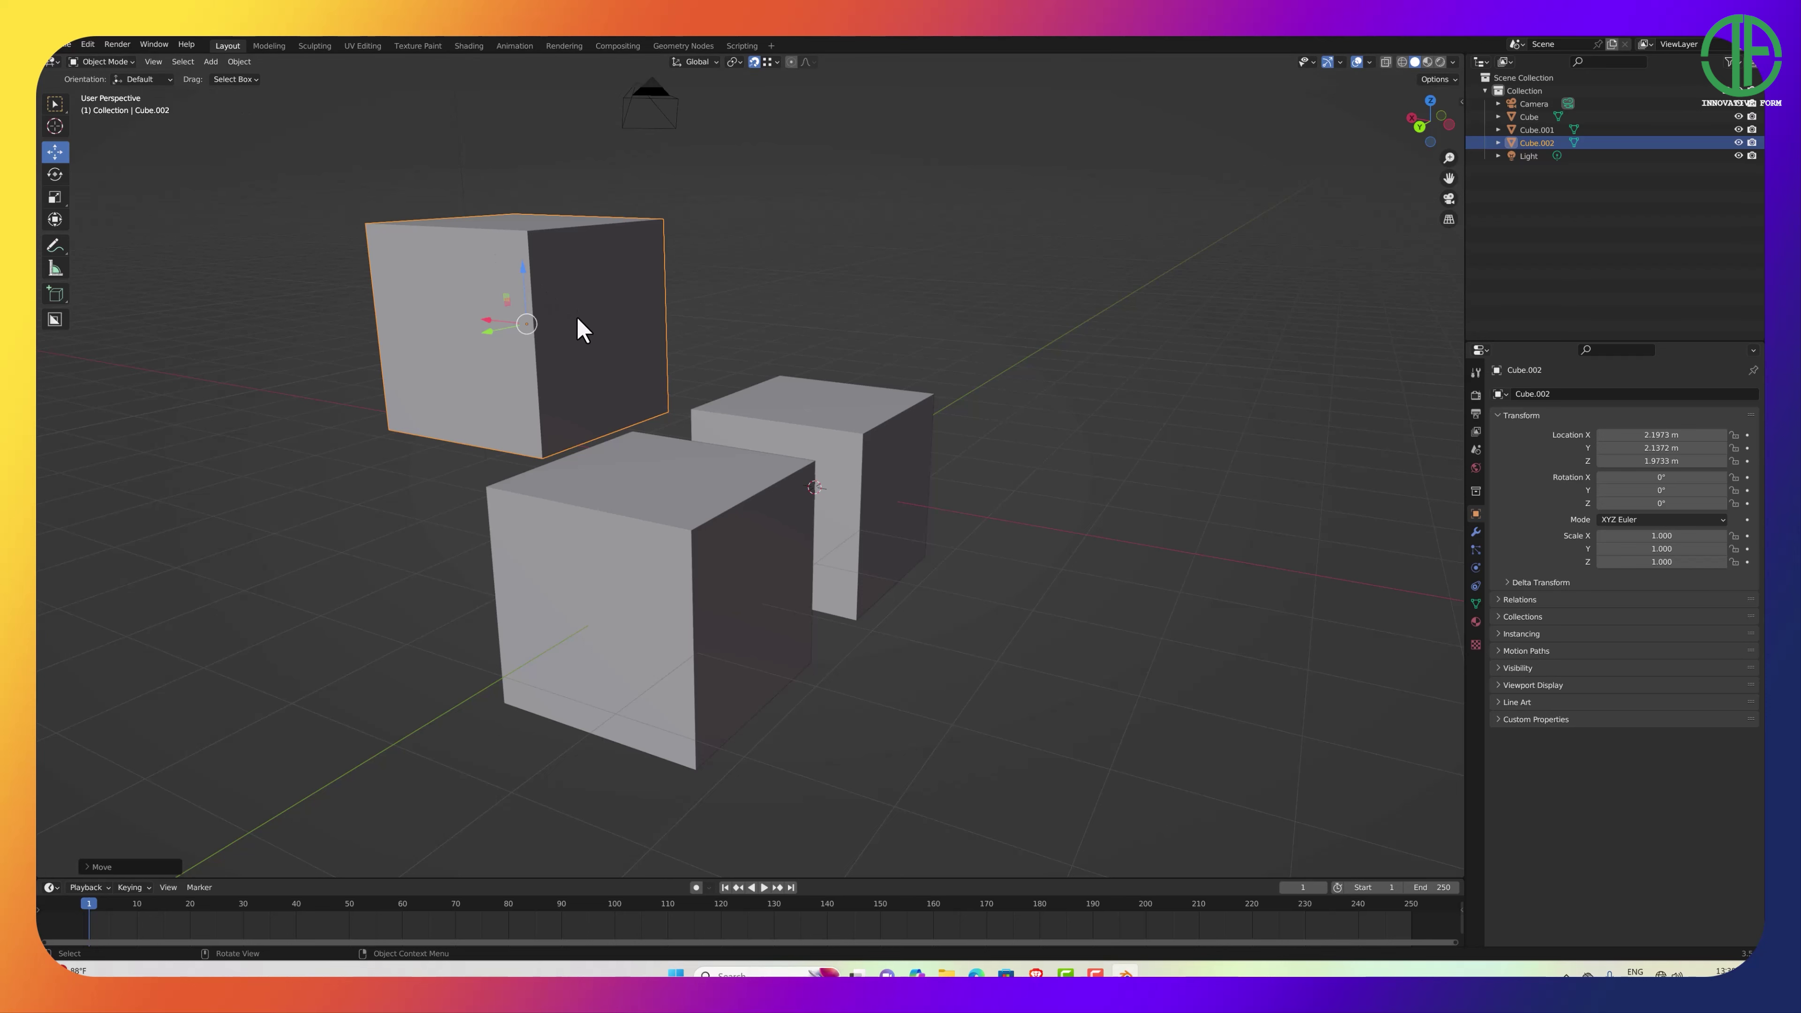
mouse_move(578, 319)
middle_mouse_down()
mouse_move(624, 305)
mouse_move(565, 333)
mouse_move(581, 333)
middle_mouse_up()
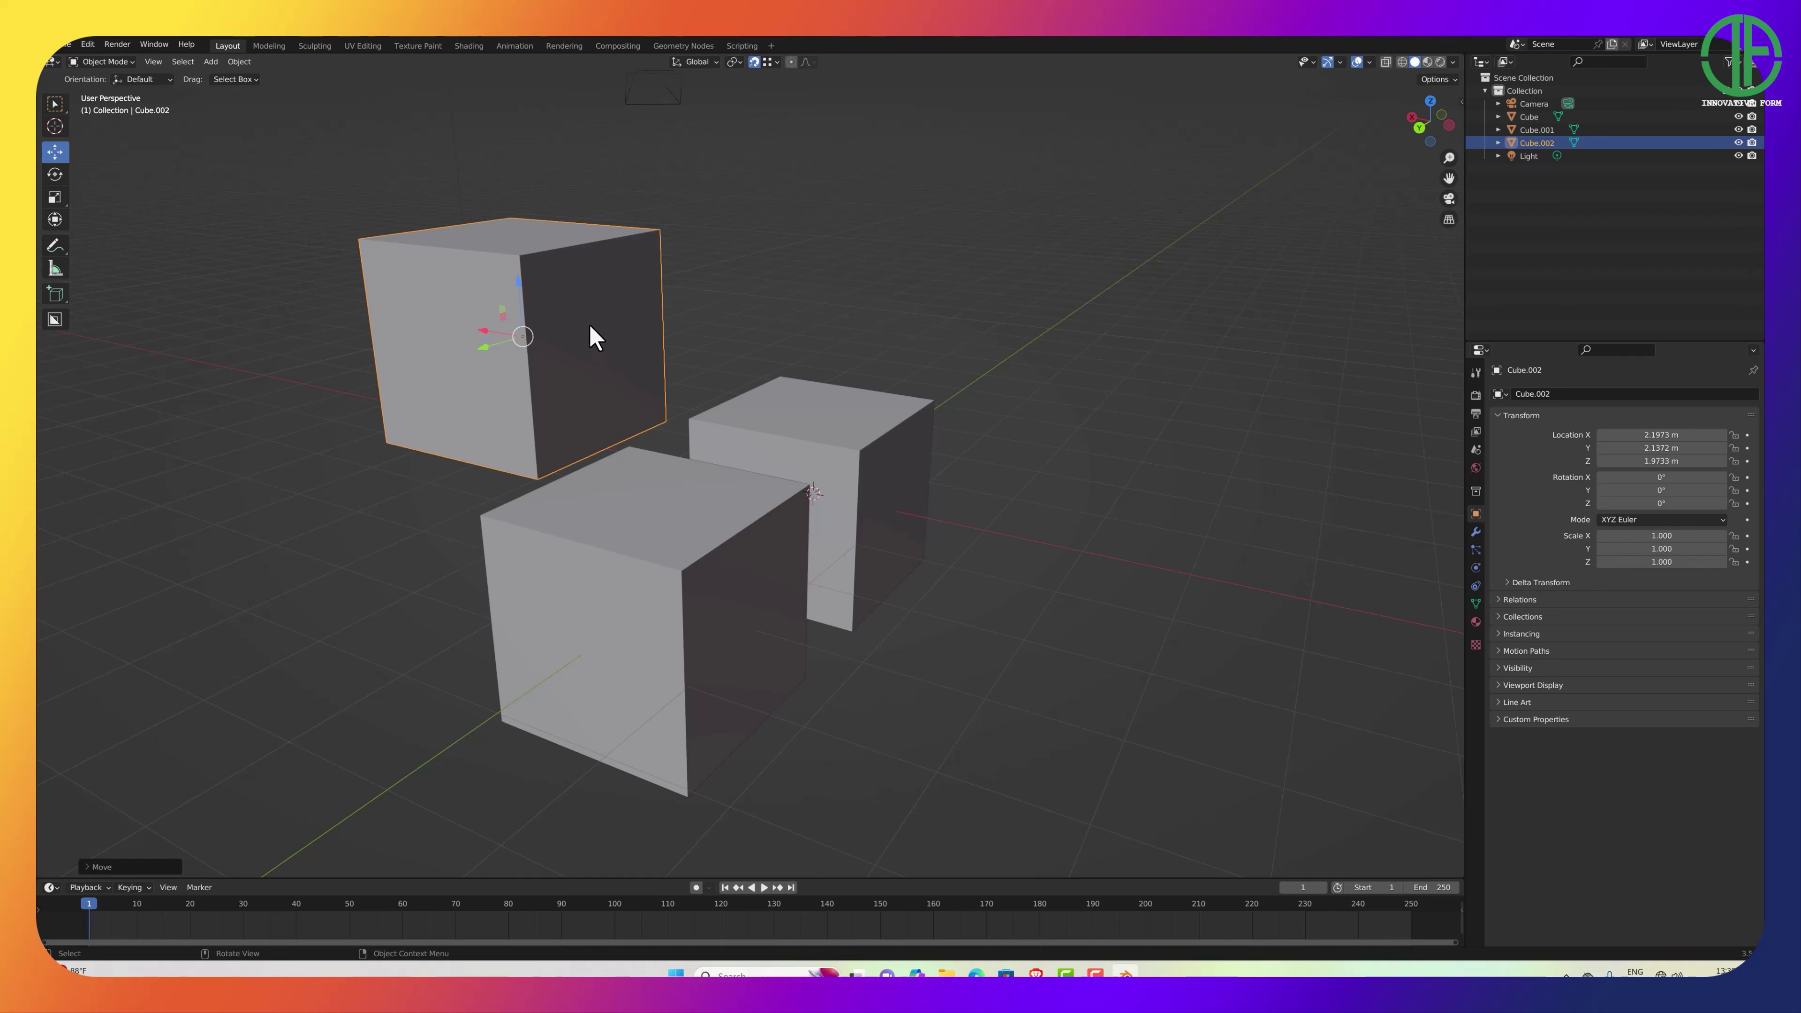
key("Tab")
mouse_move(586, 383)
middle_mouse_down()
mouse_move(507, 393)
mouse_move(571, 370)
mouse_move(590, 386)
mouse_move(610, 362)
middle_mouse_up()
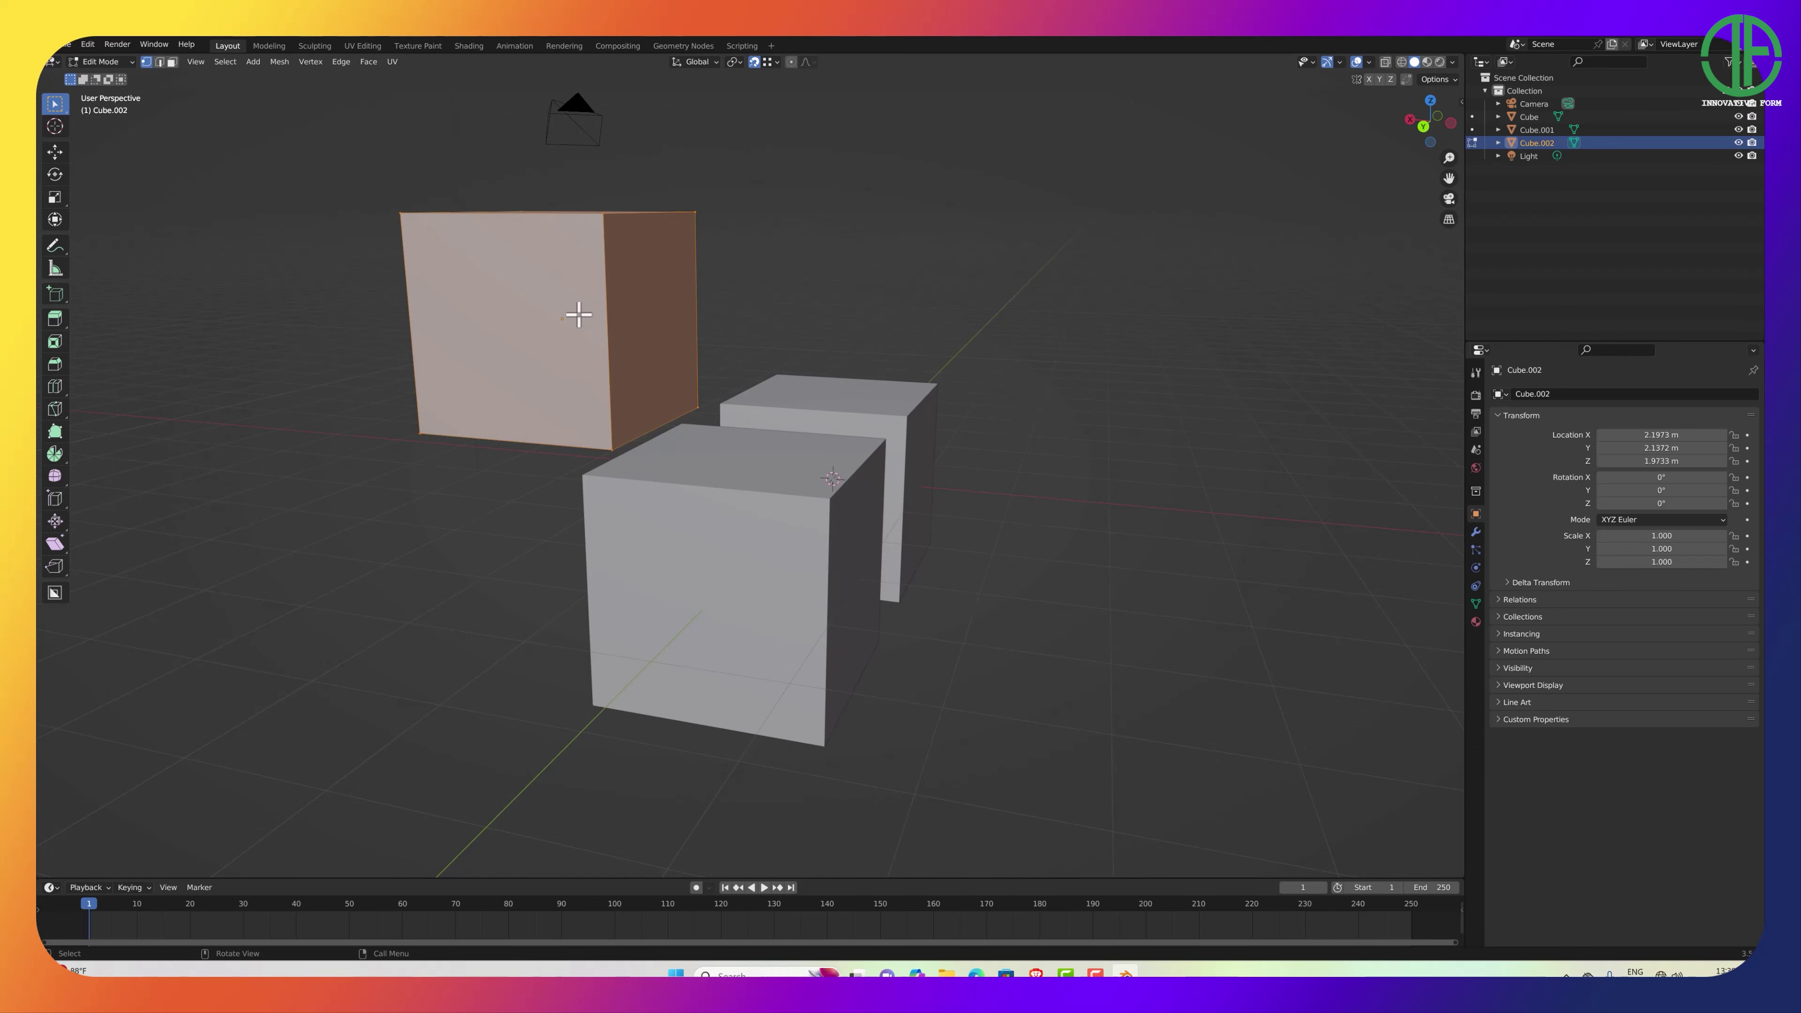
middle_click_drag(655, 289, 633, 298)
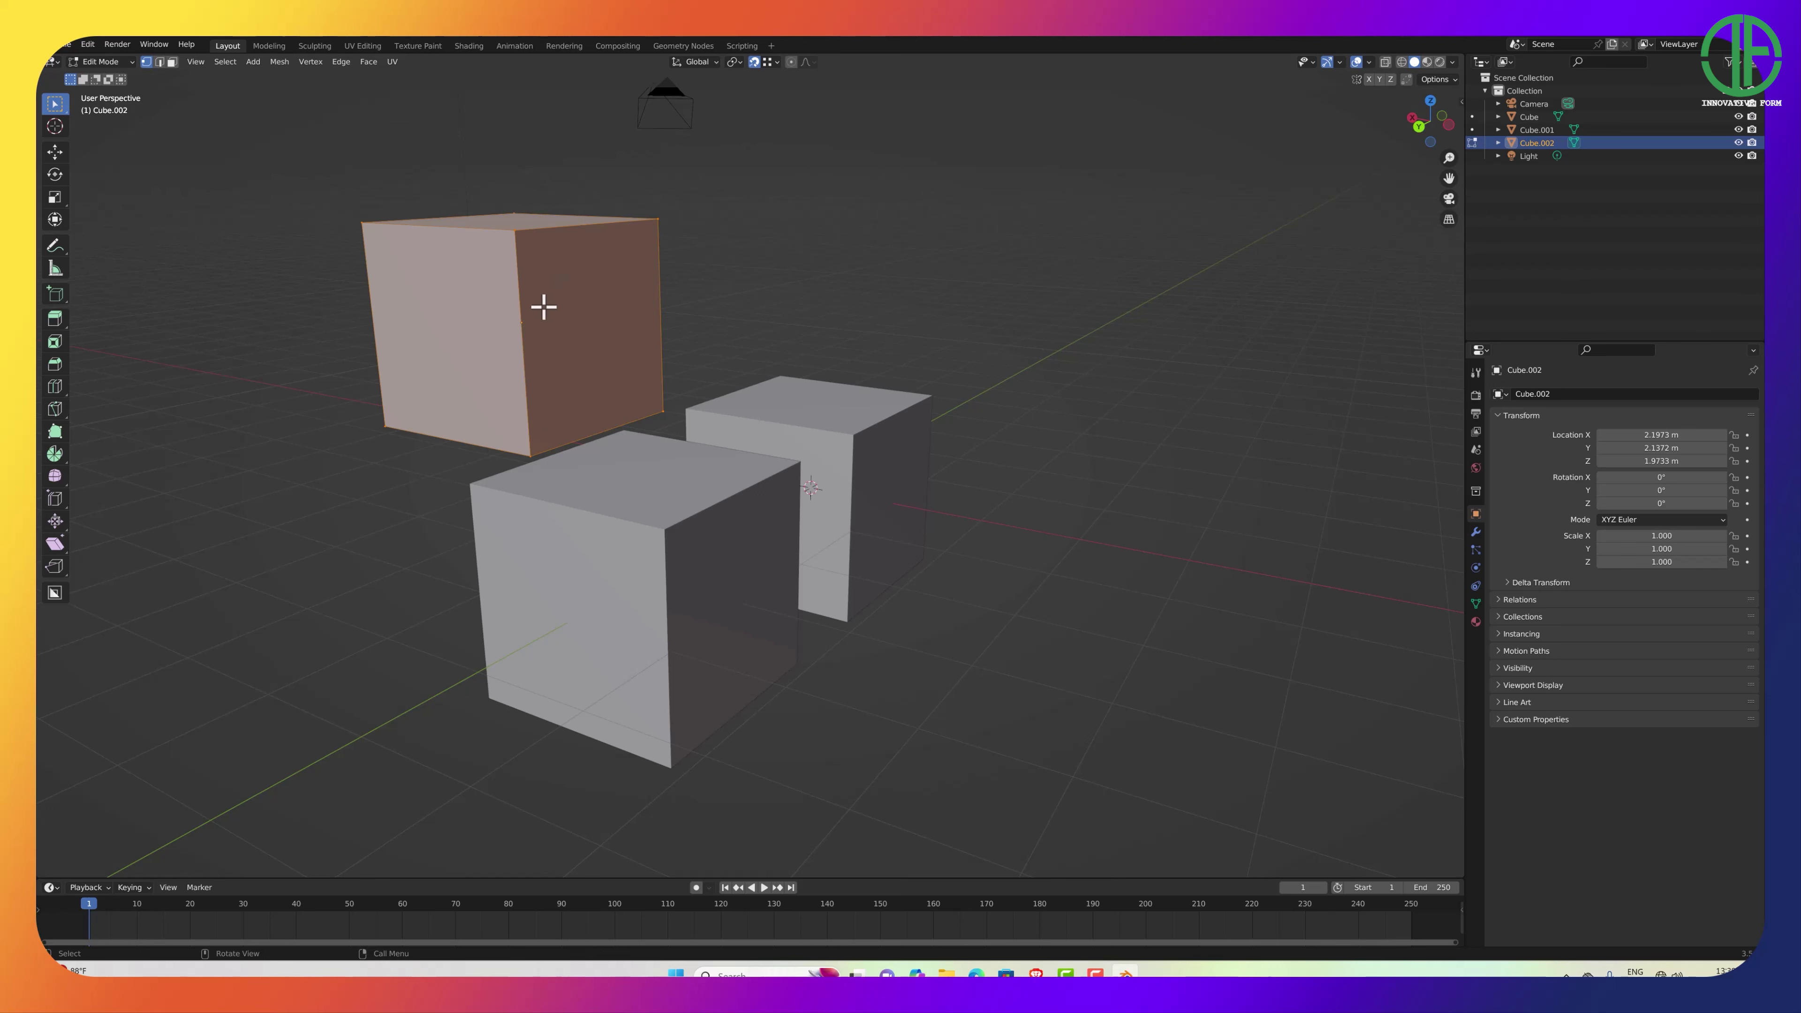
mouse_move(531, 334)
middle_mouse_down()
mouse_move(546, 347)
mouse_move(563, 330)
middle_mouse_up()
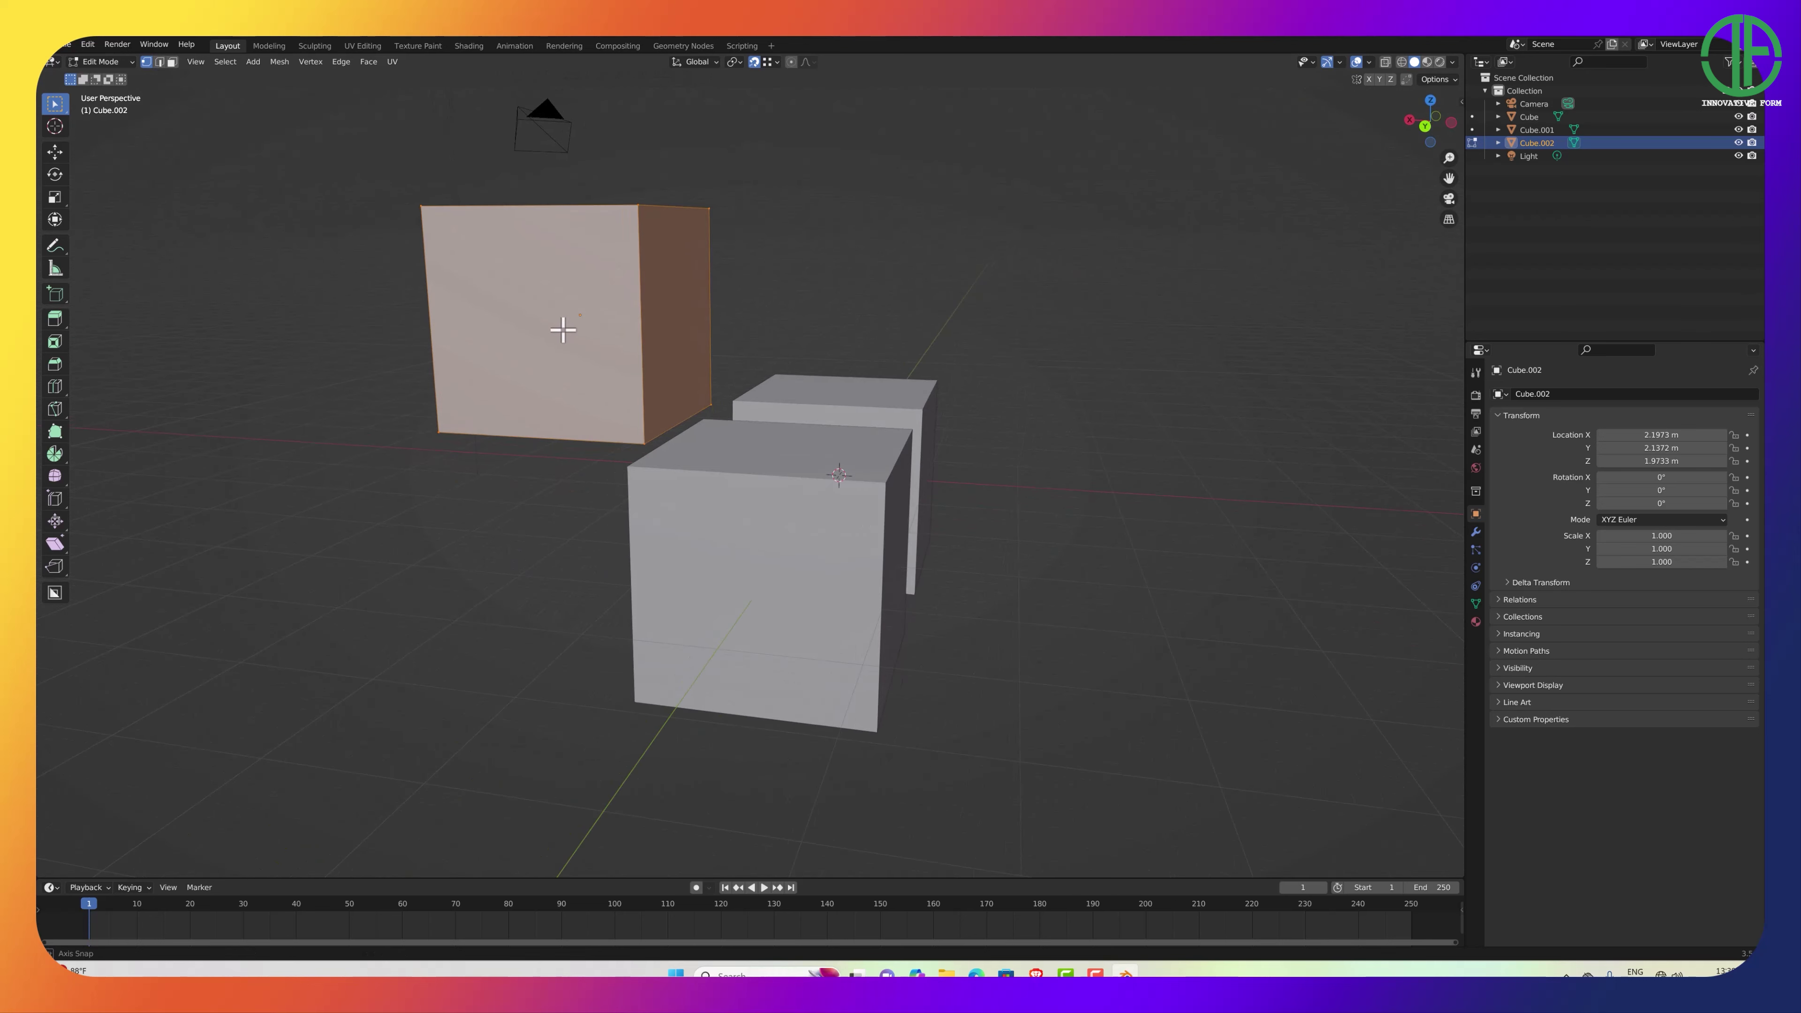
left_click(646, 442)
middle_click_drag(662, 472, 665, 479)
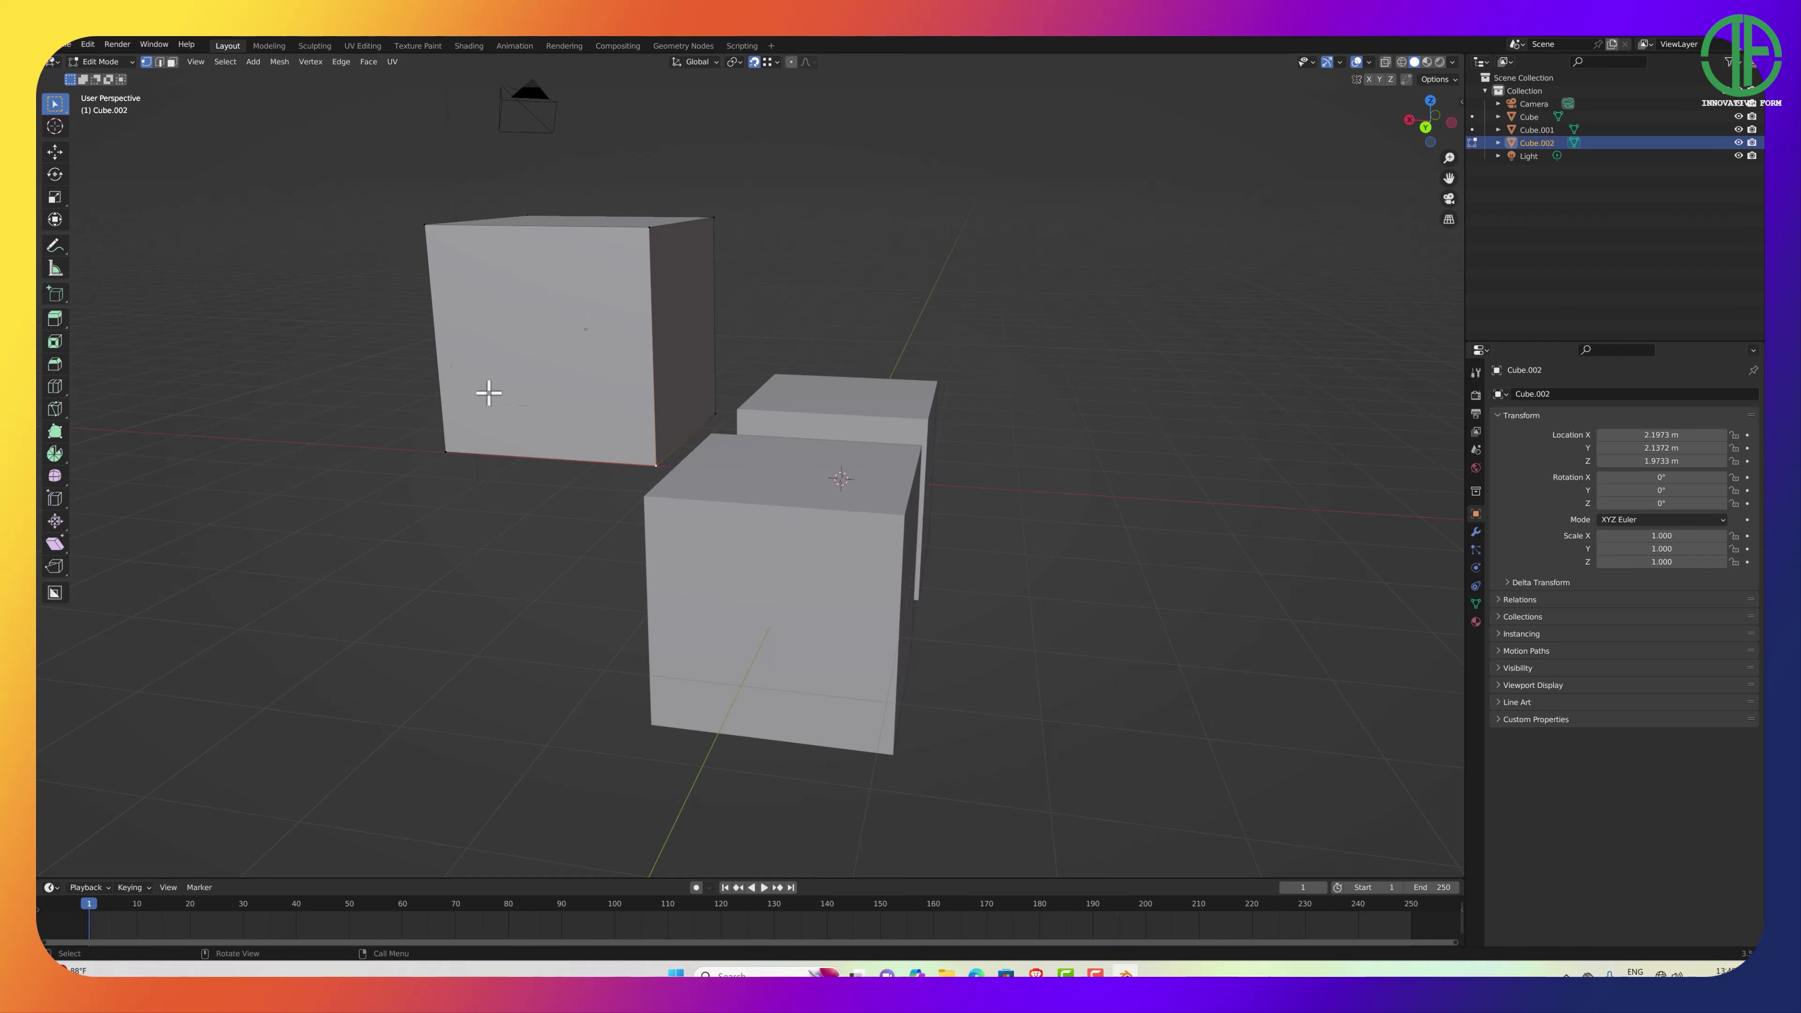
left_click(56, 151)
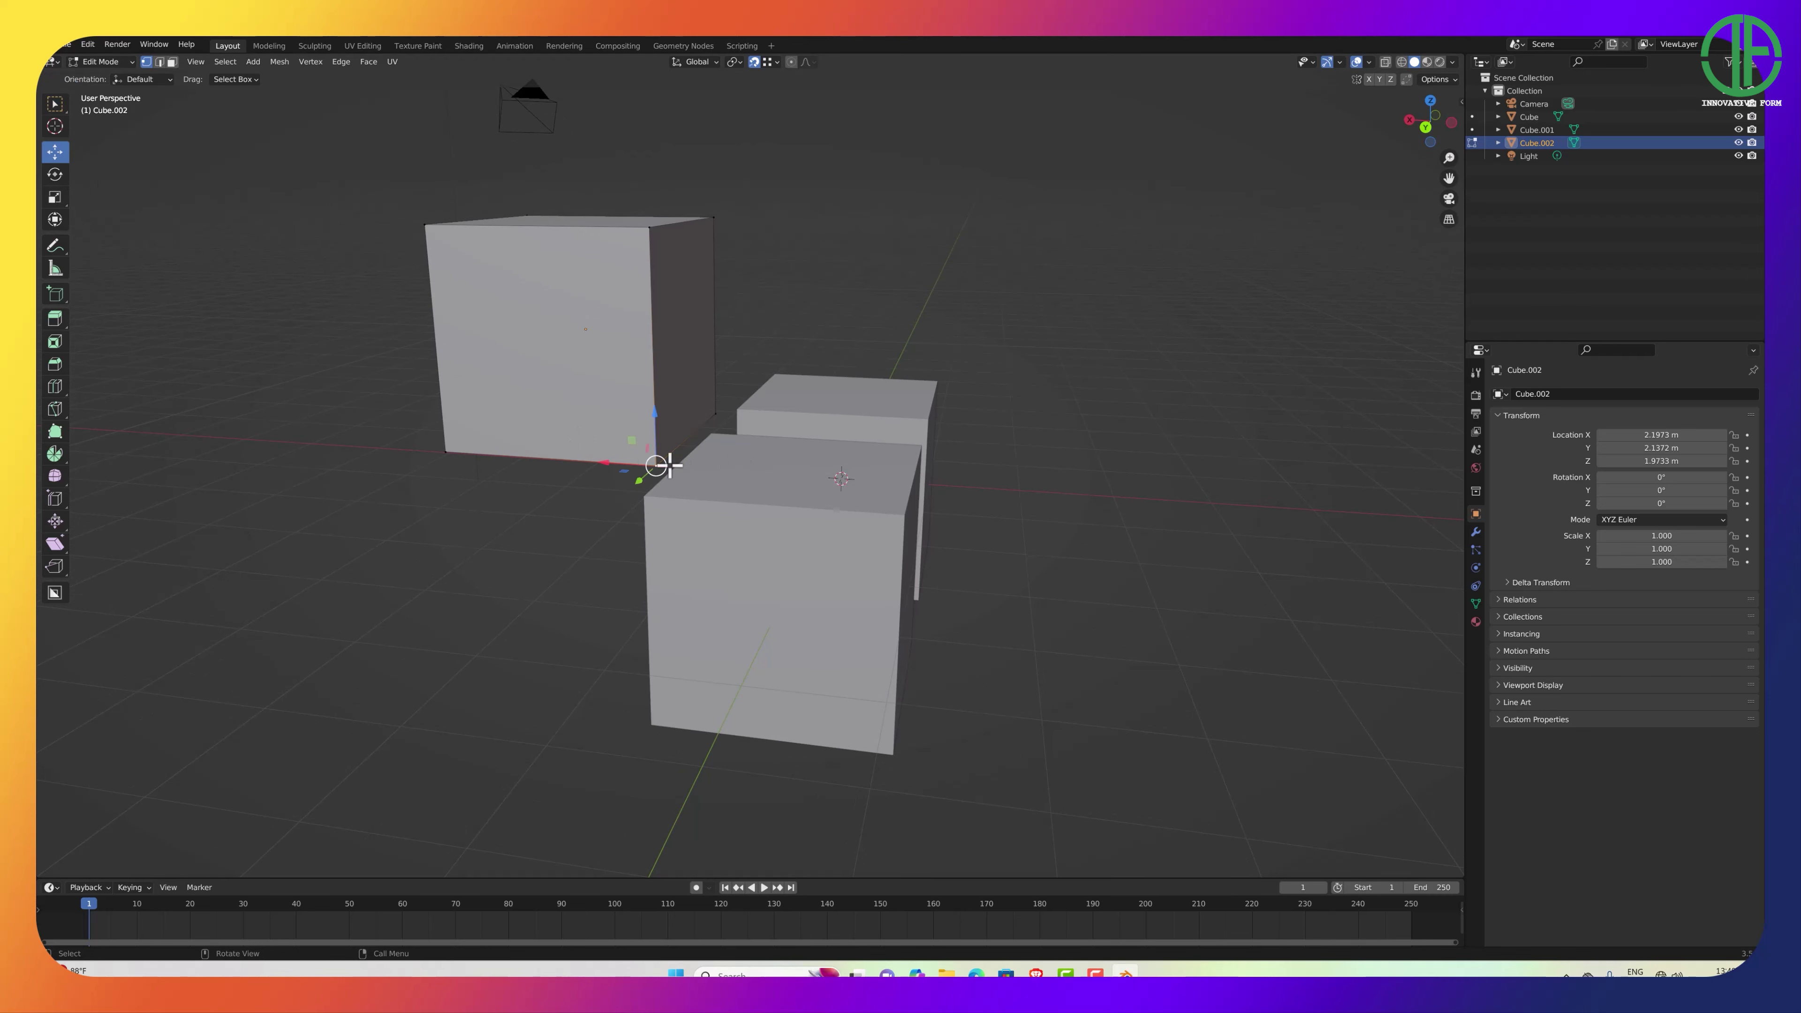
Pull the raised cube's upper corner vertex nearest the original cube outward along the X axis and move it back.
middle_click_drag(647, 470, 713, 498)
scroll(648, 495, "up", 1)
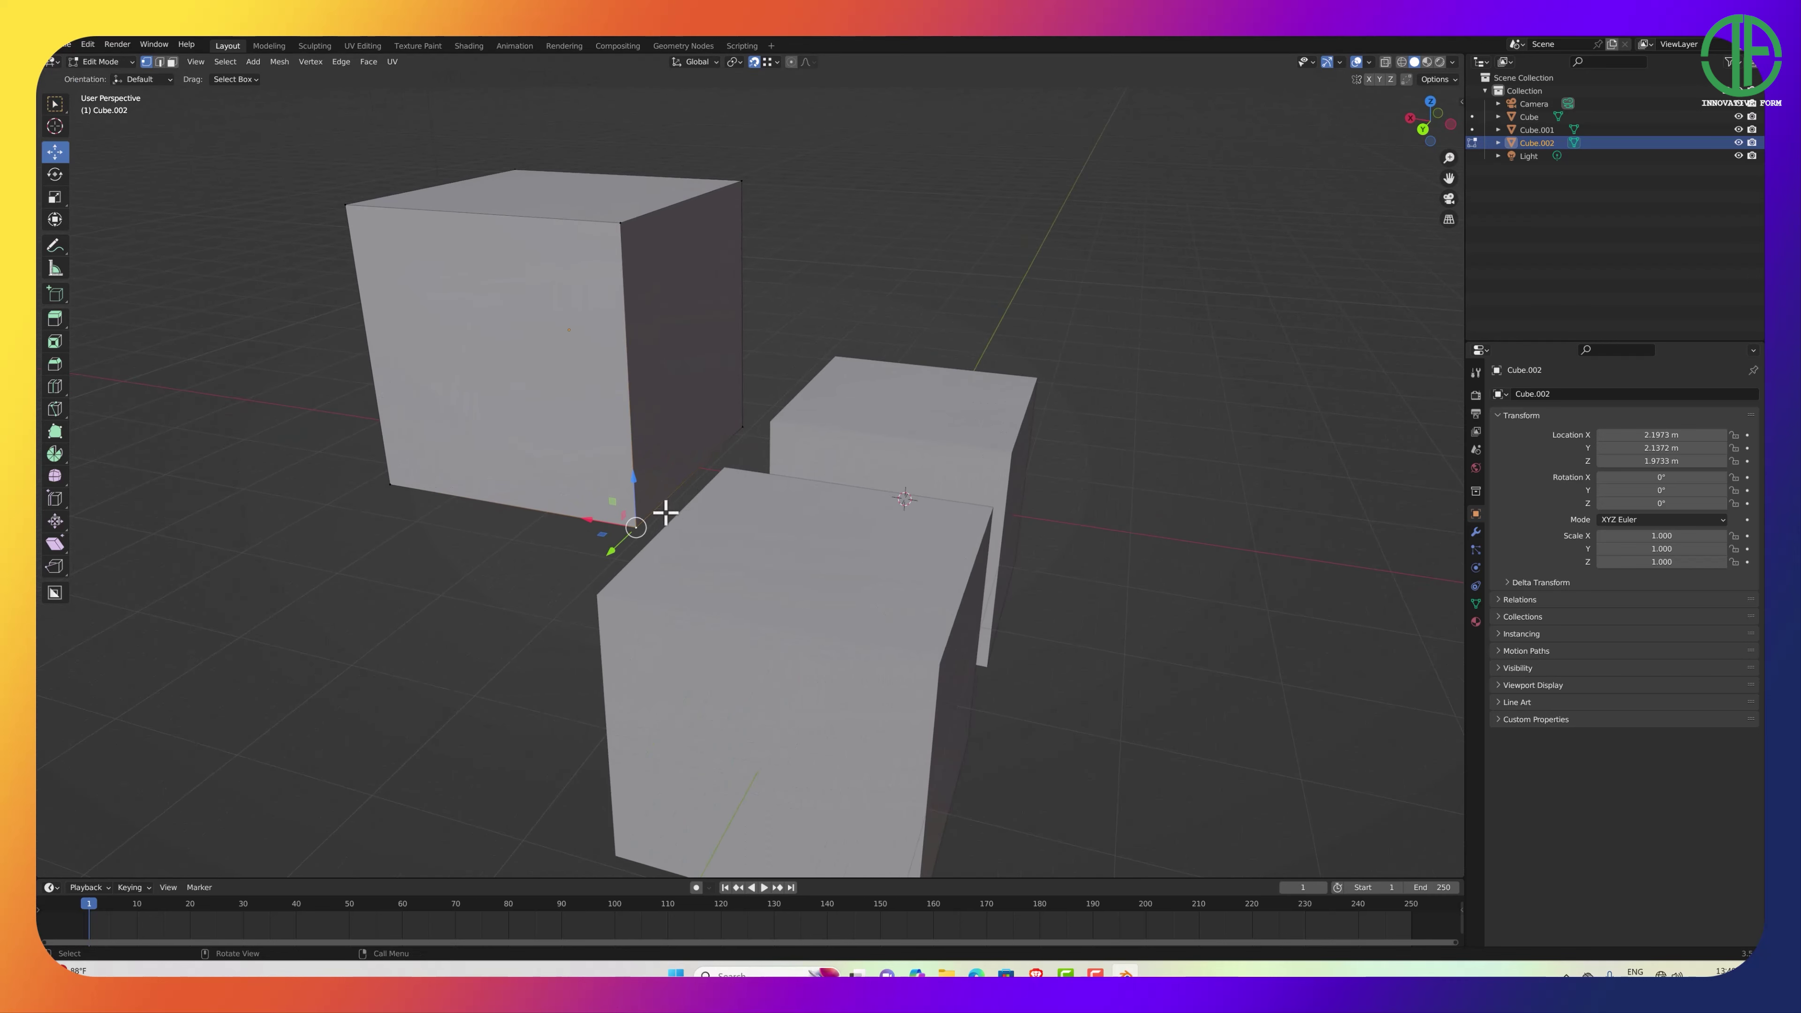
left_click(618, 222, "shift")
left_click(741, 182, "shift")
middle_click_drag(748, 307, 719, 323)
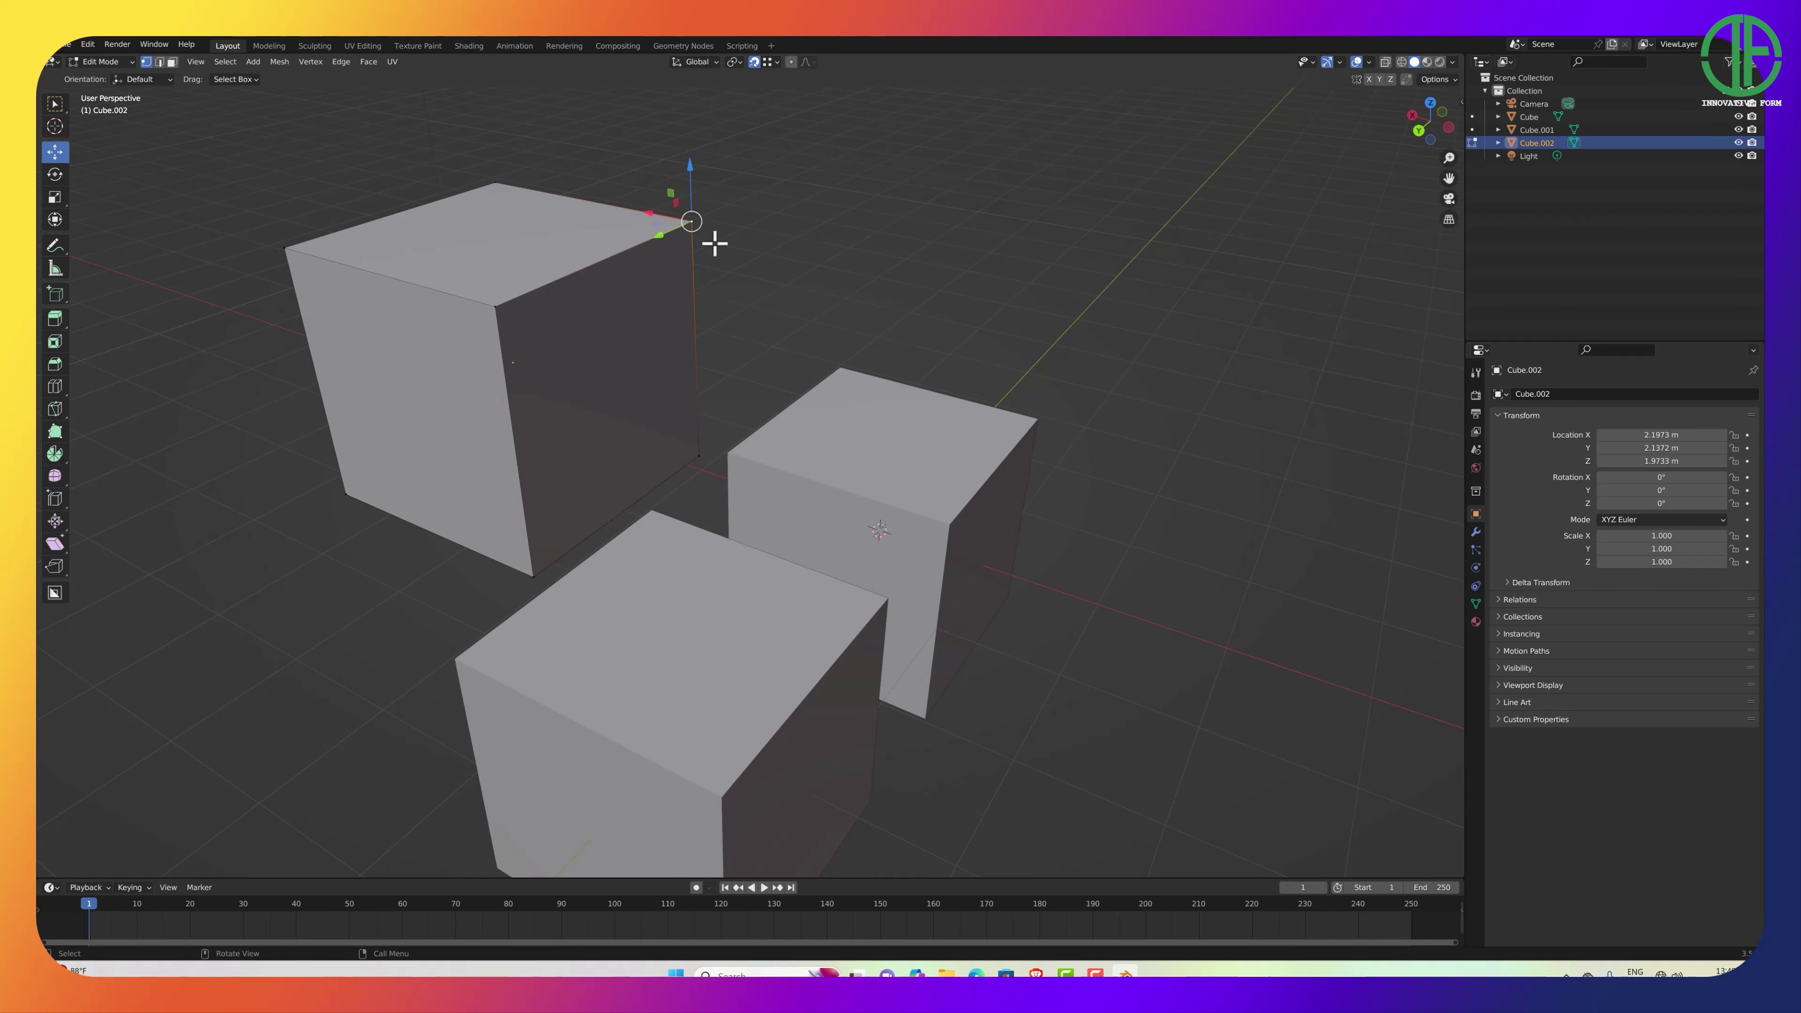
left_click_drag(646, 212, 772, 196)
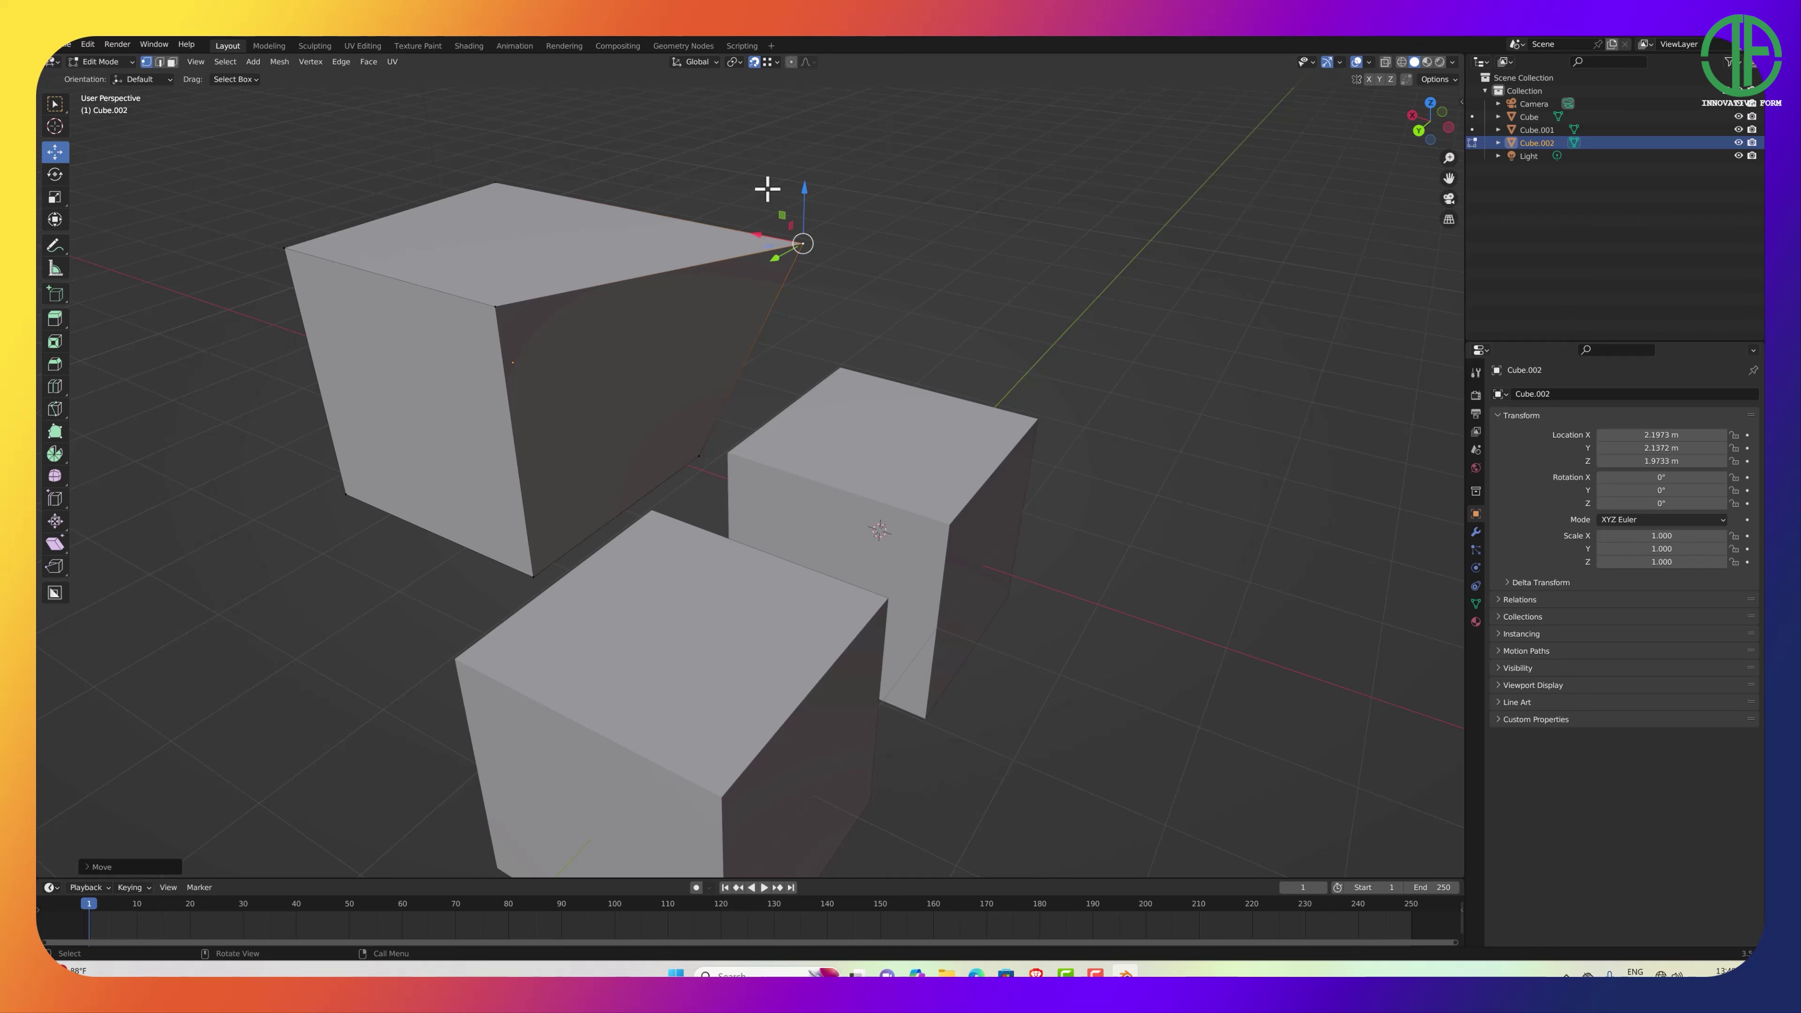
middle_click_drag(771, 318, 808, 318)
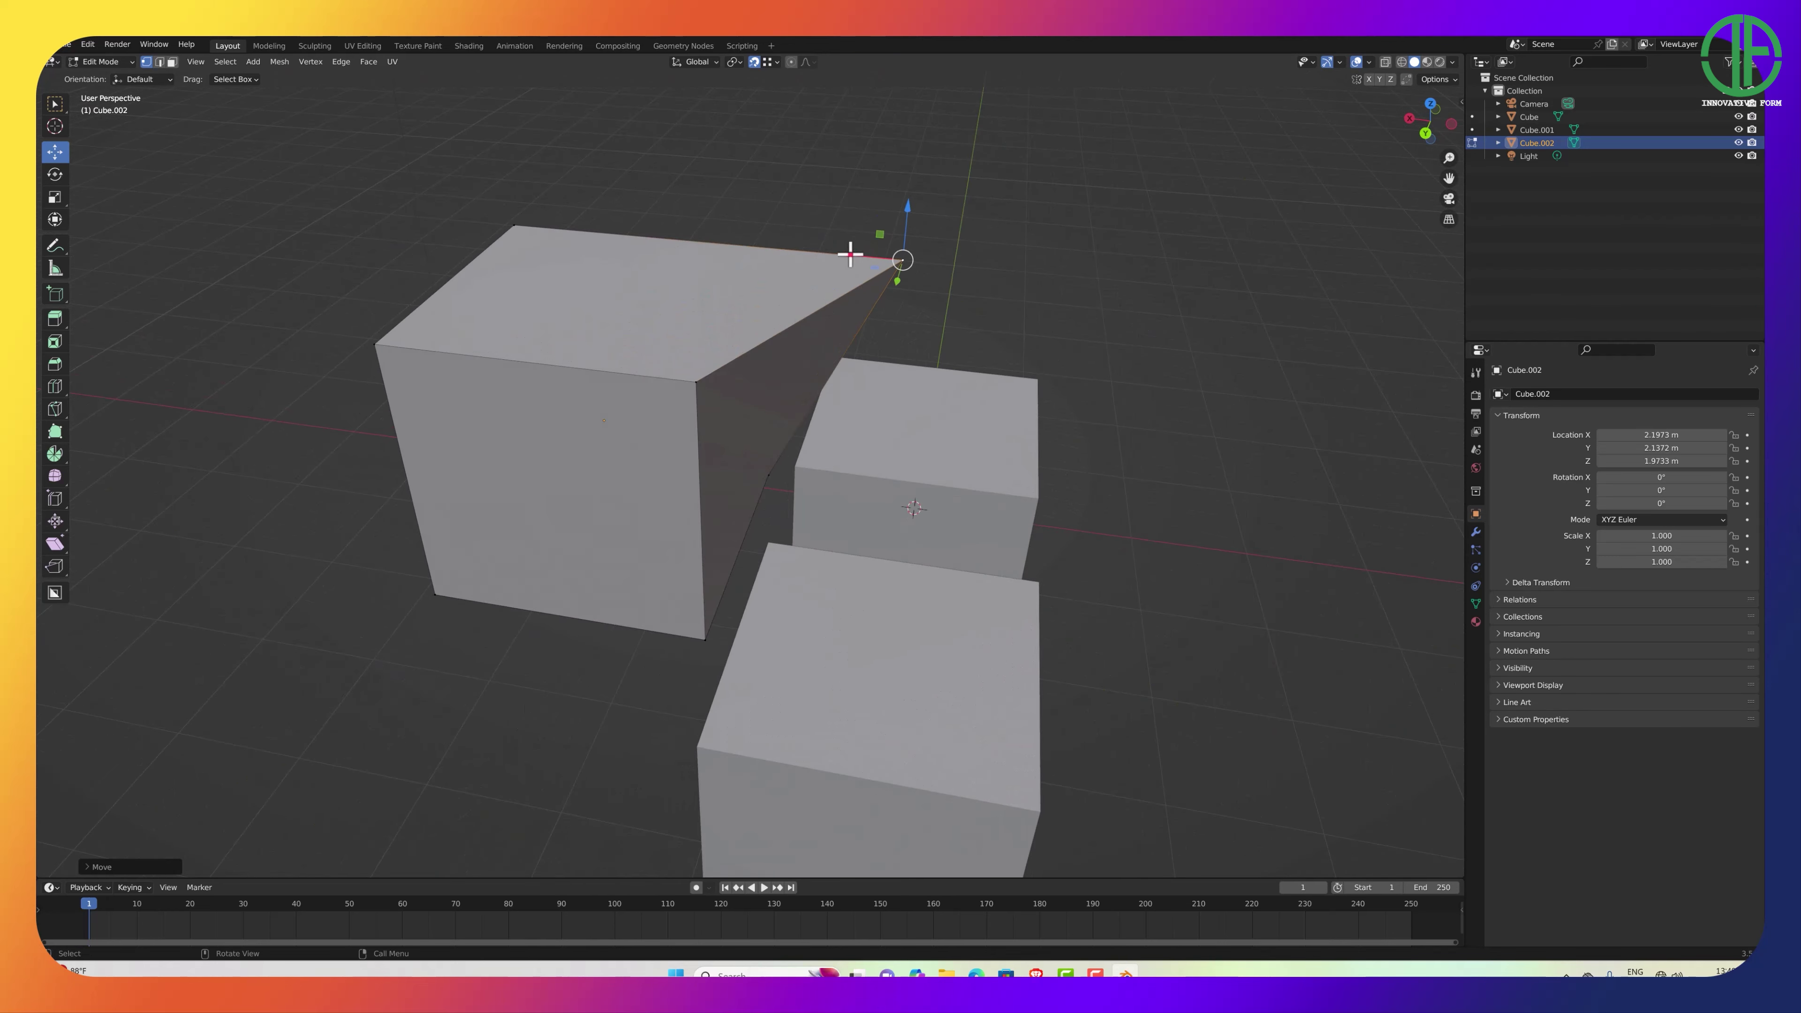
left_click_drag(850, 255, 731, 304)
Move the raised cube's lower corner vertex beside the original cube and snap it onto that cube's nearest top corner.
middle_click_drag(817, 403, 694, 420)
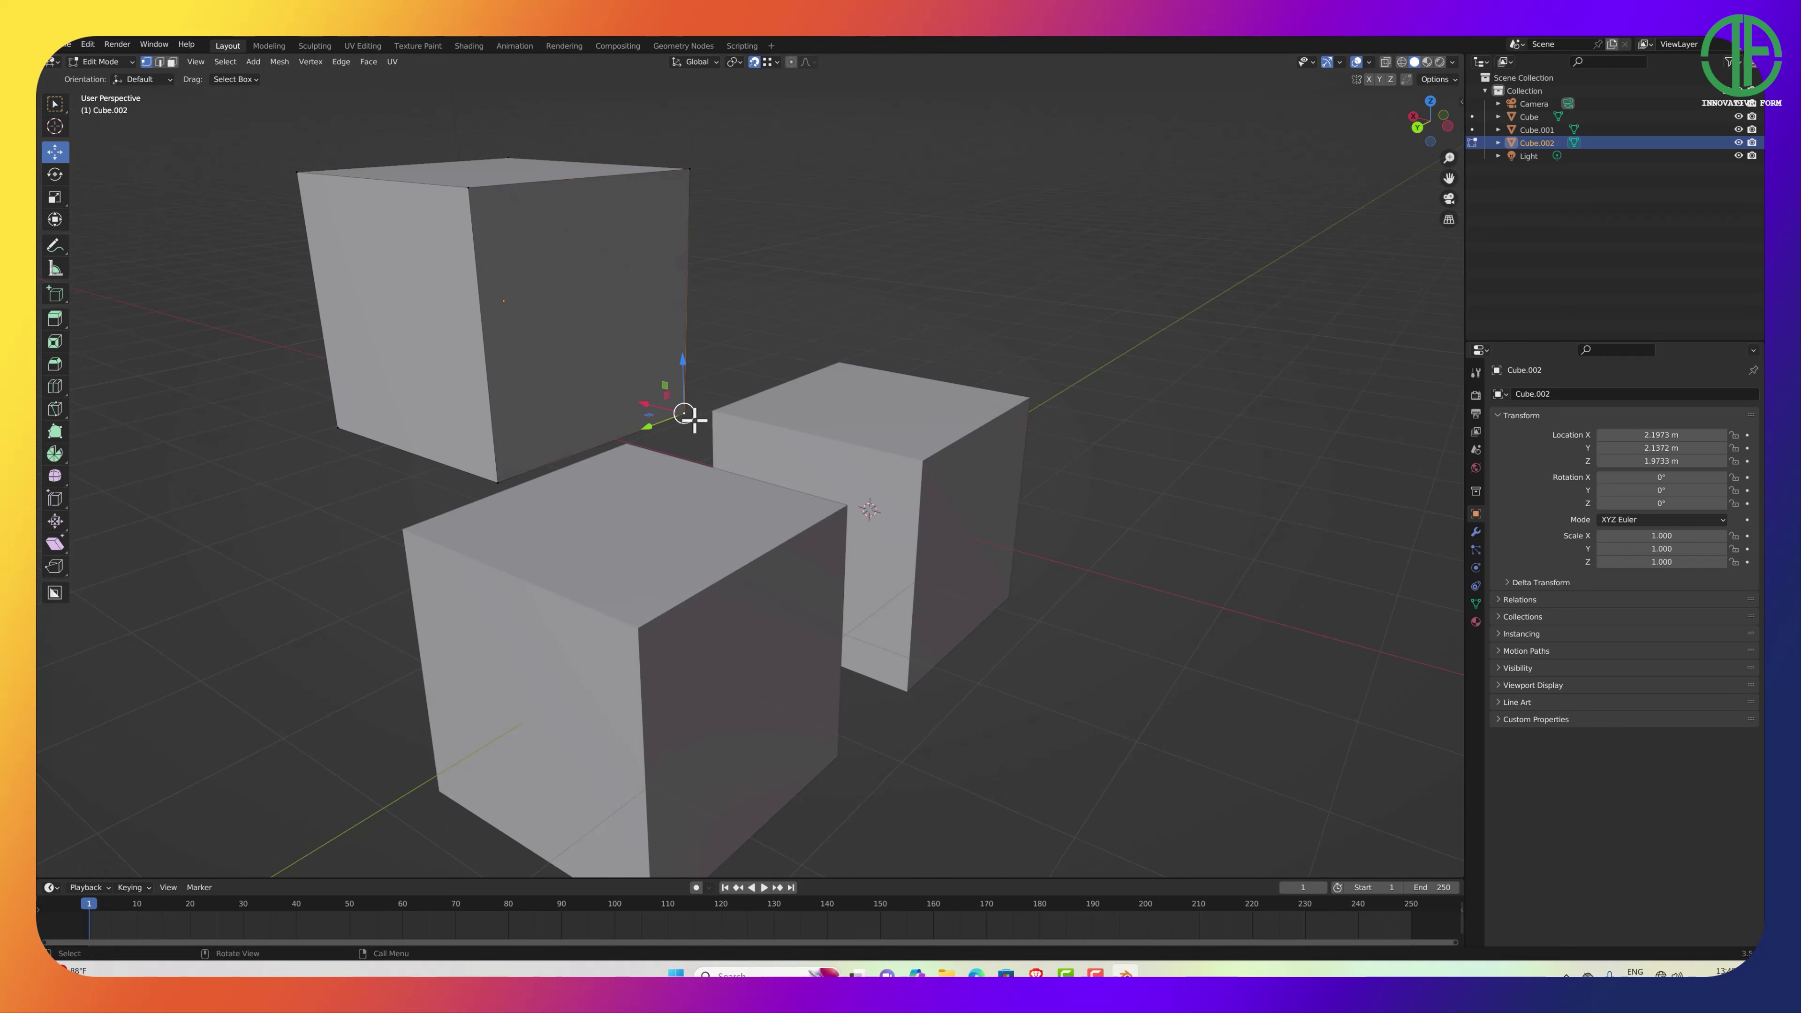
mouse_move(684, 414)
left_mouse_down()
mouse_move(718, 402)
mouse_move(676, 404)
left_mouse_up()
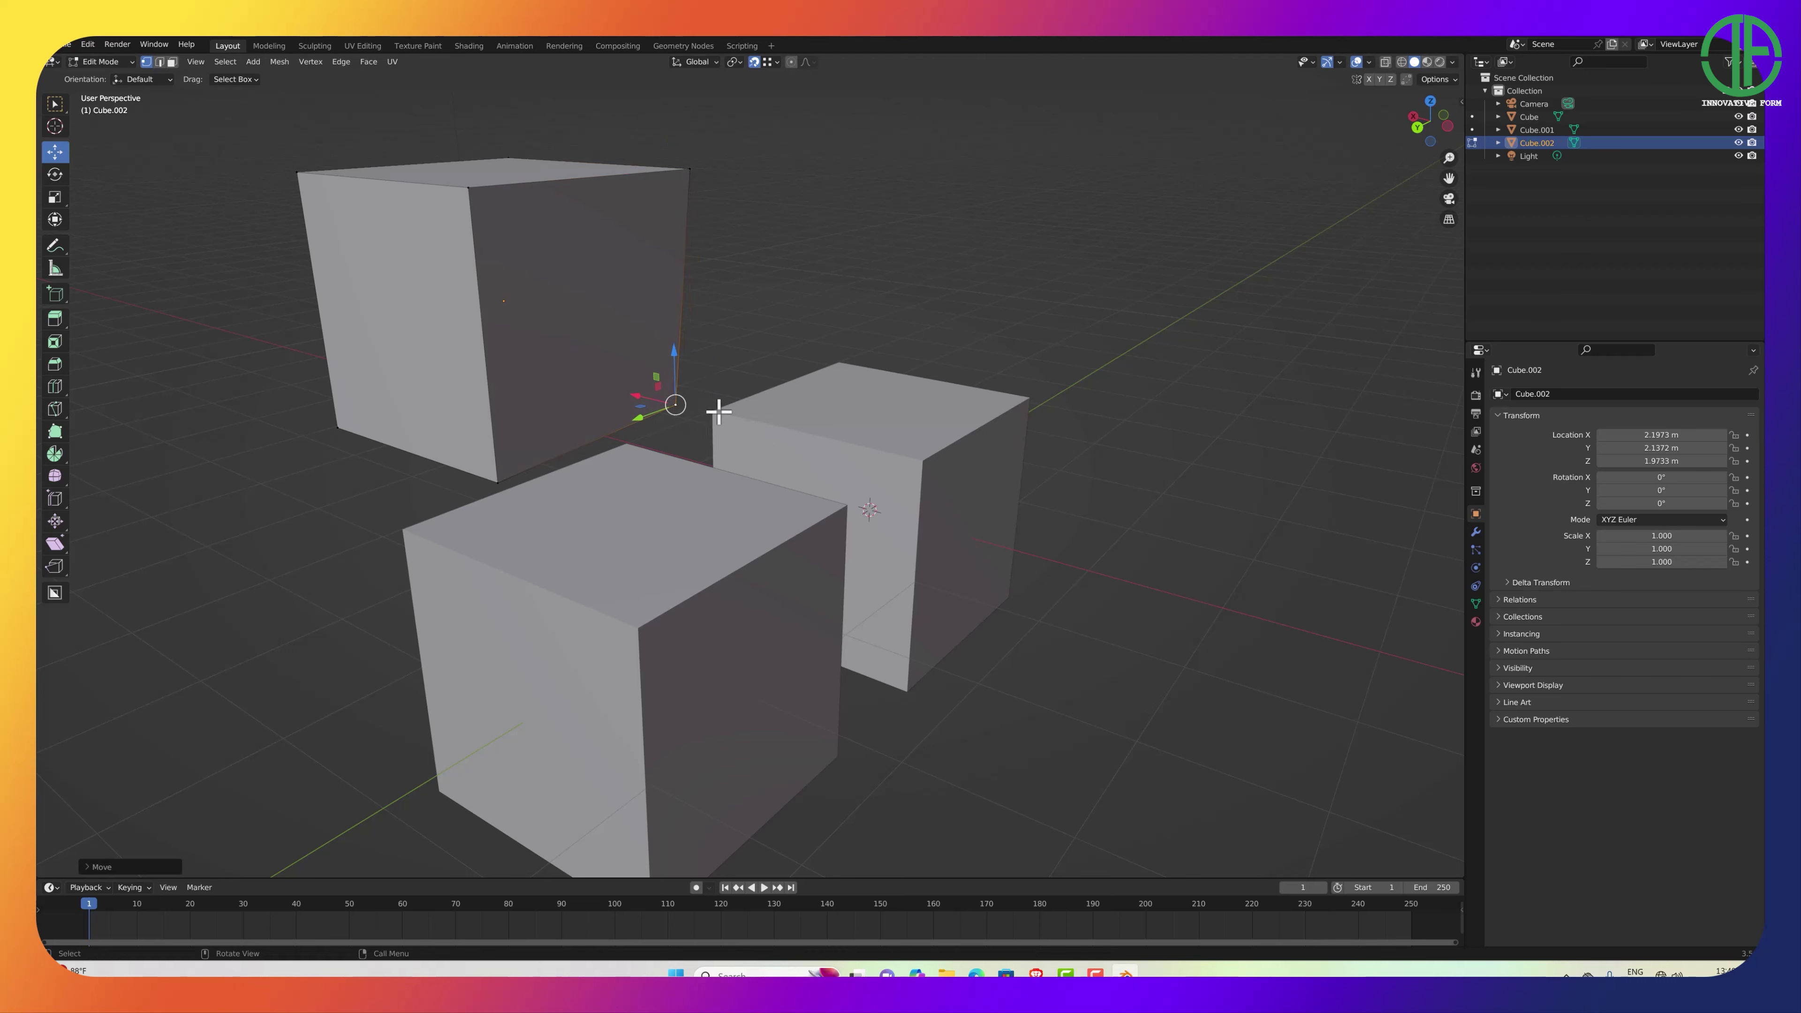
scroll(718, 419, "up", 6)
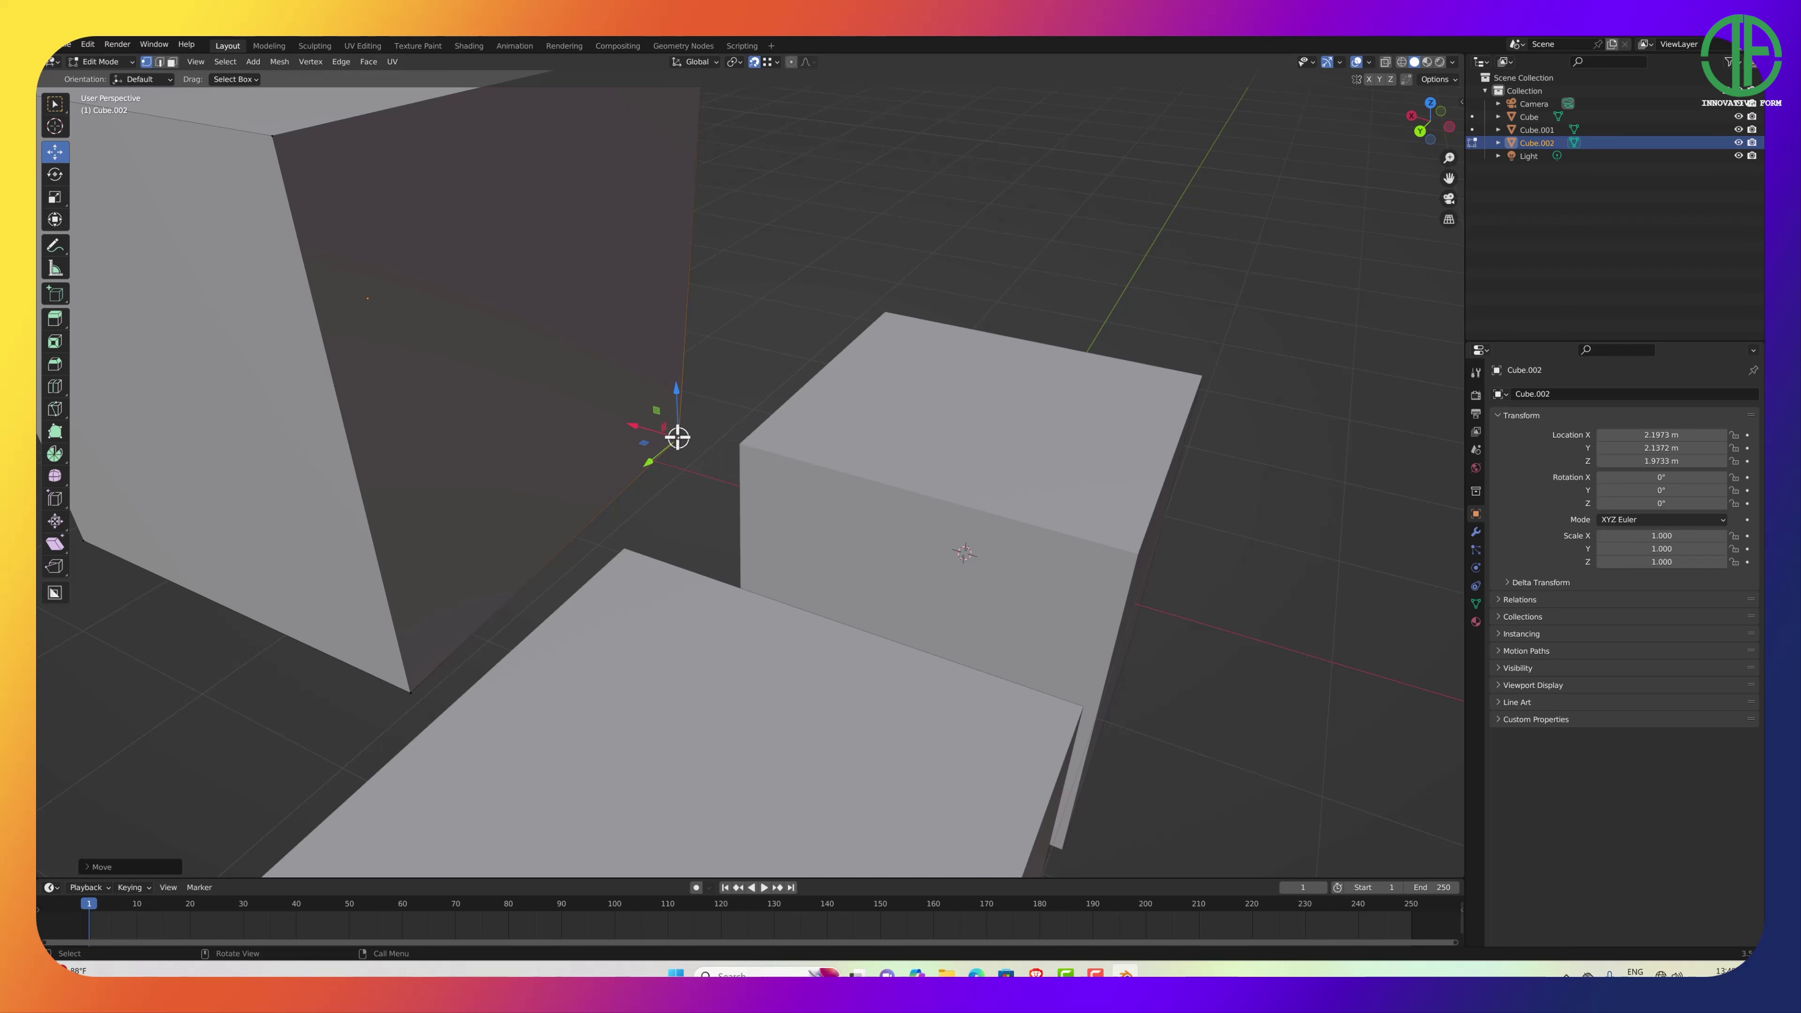
left_click_drag(677, 438, 749, 443)
middle_click_drag(749, 443, 763, 509)
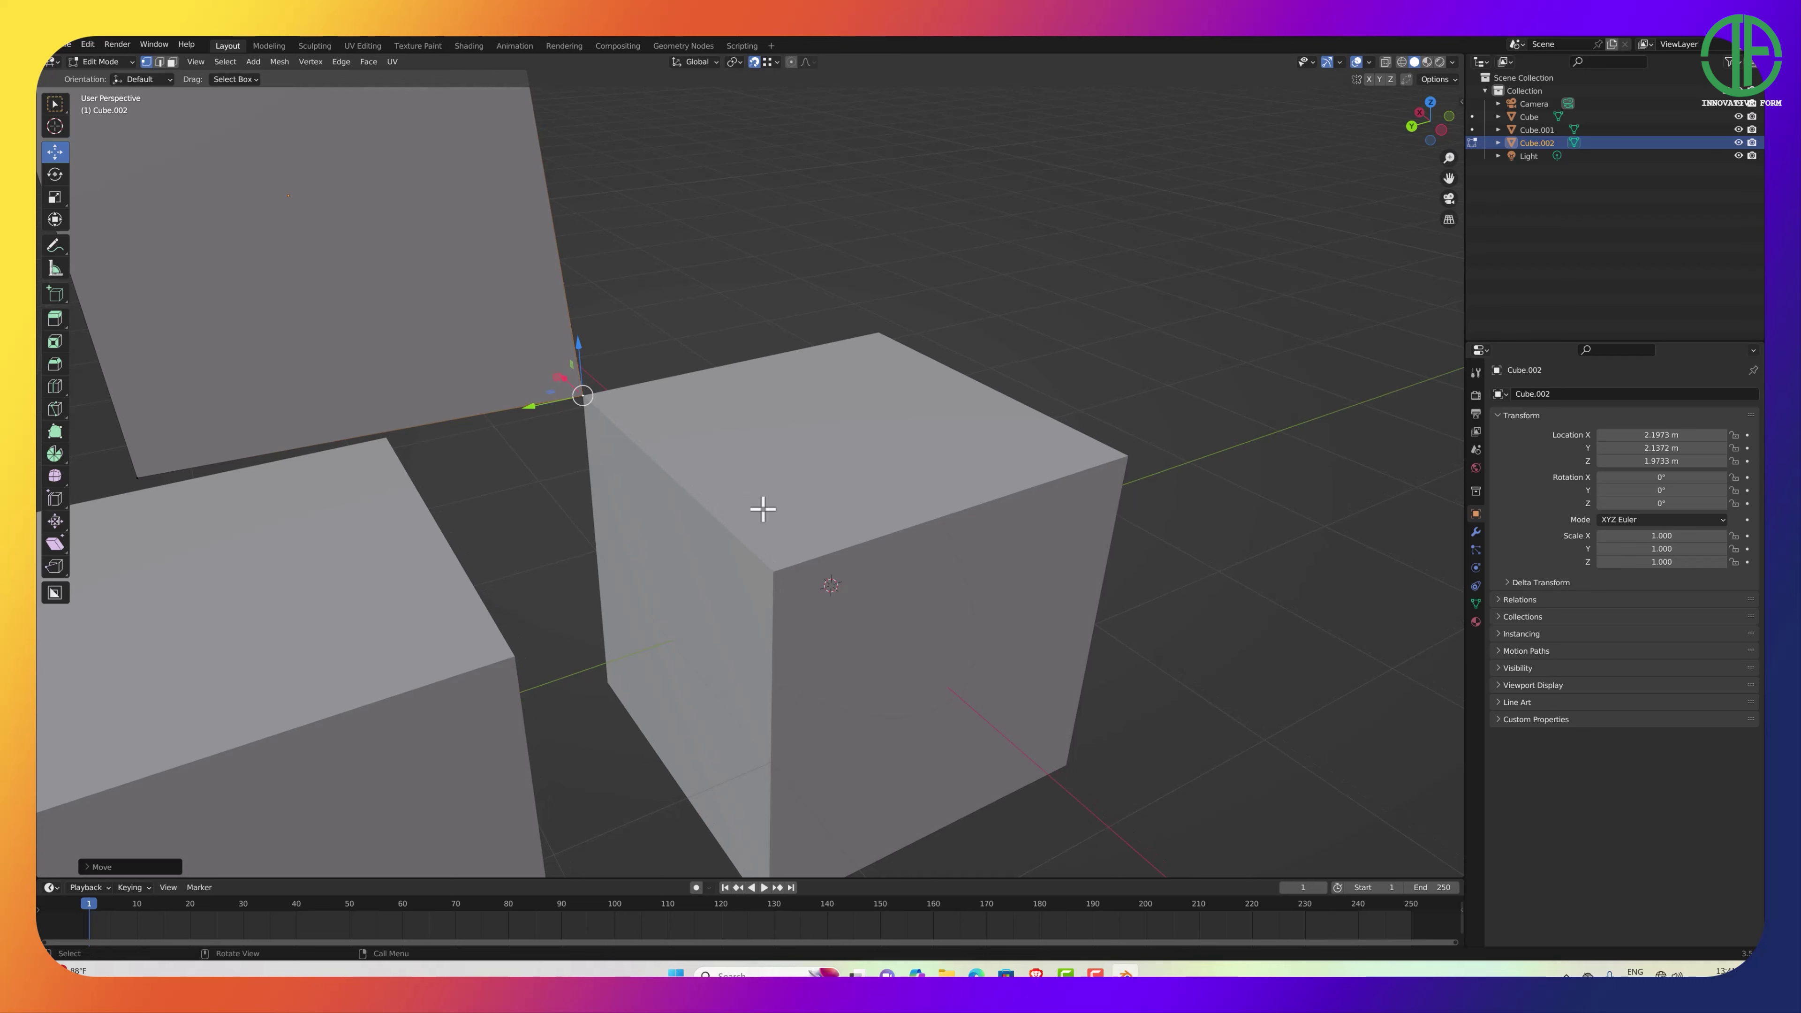
Try snapping the raised cube's other lower corner vertex onto the inner top corner of the positive-Y cube.
scroll(409, 398, "down", 3)
middle_click_drag(409, 398, 575, 399, "shift")
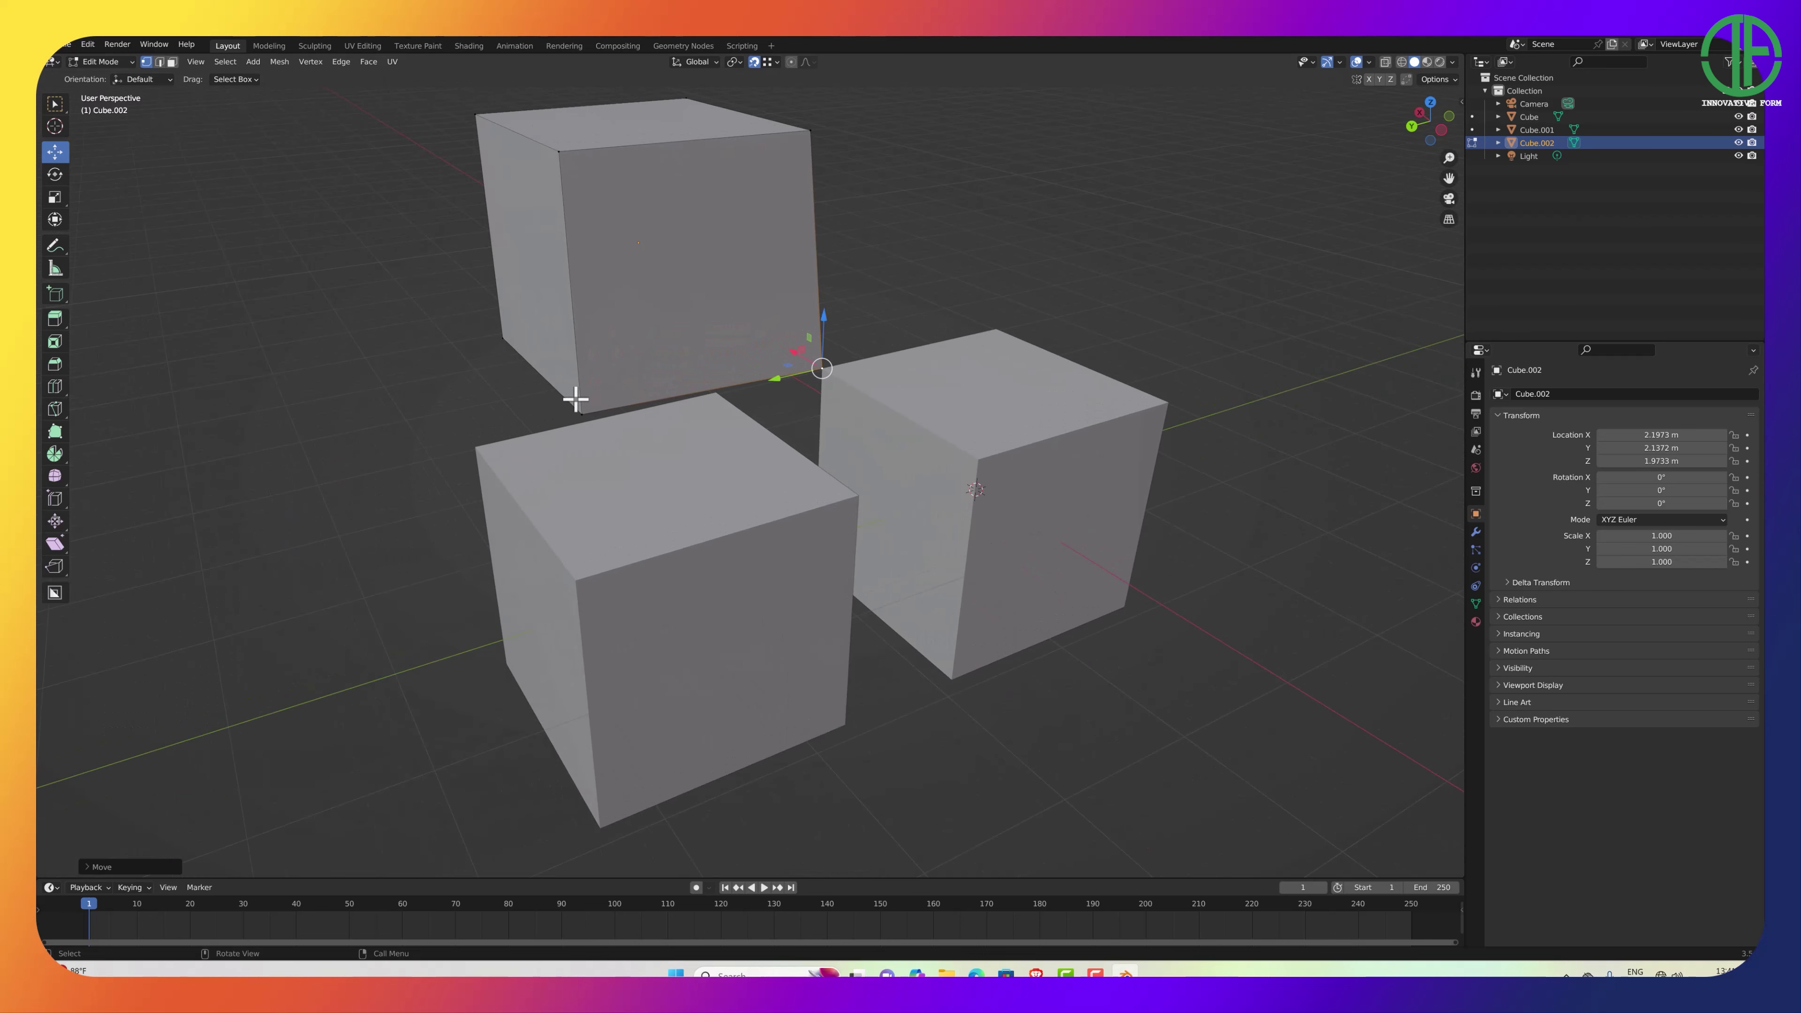
left_click_drag(582, 411, 715, 392)
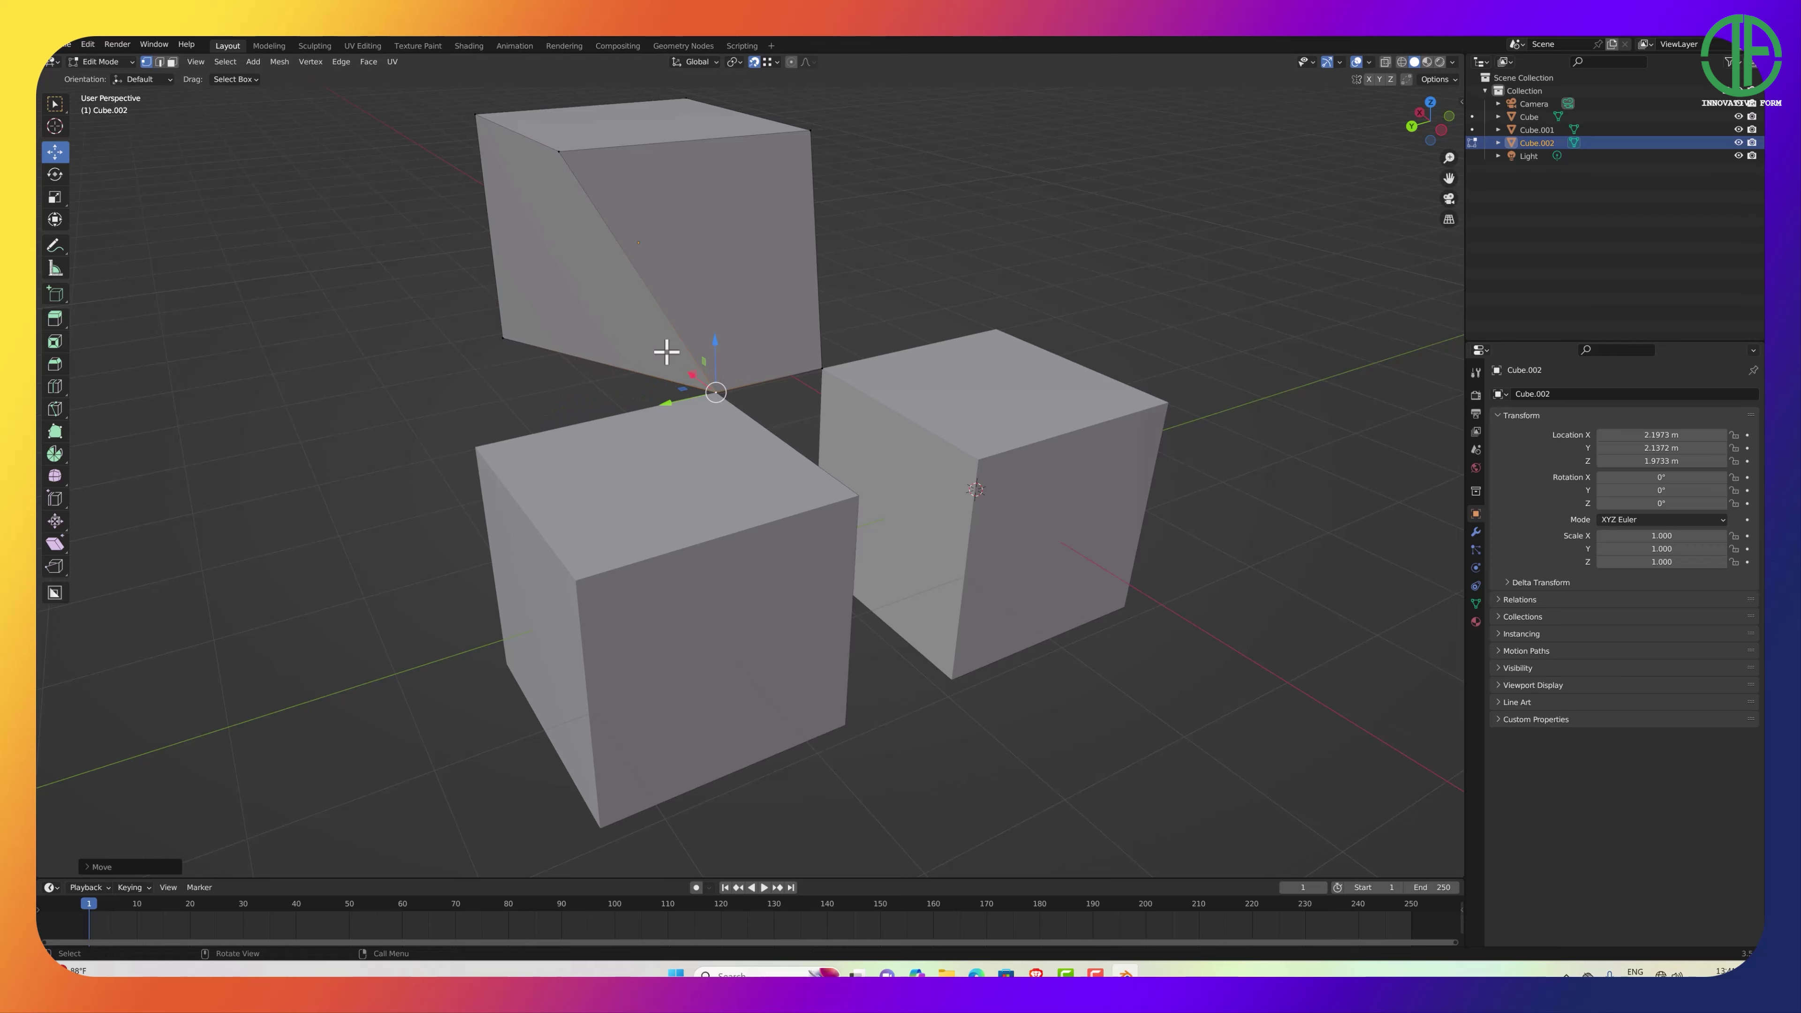
middle_click_drag(713, 349, 703, 386)
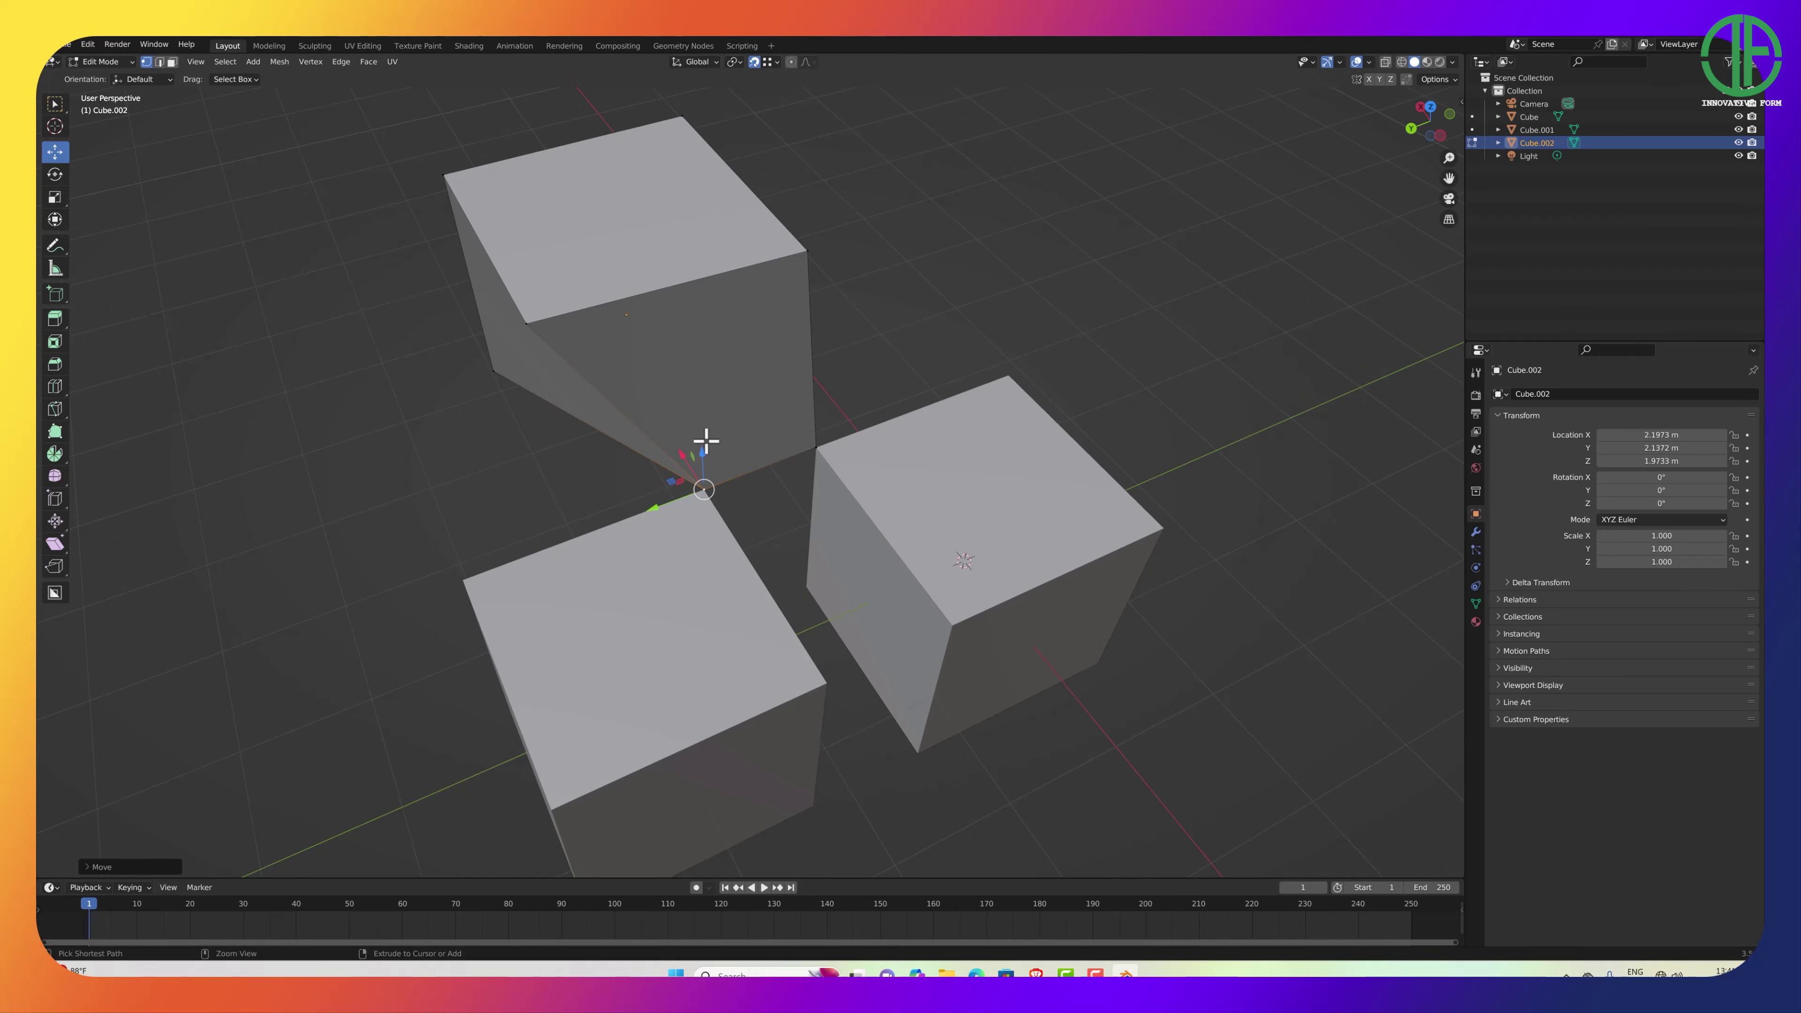
key("ctrl+z")
Snap the same lower corner vertex onto the outer top corner of the positive-Y cube nearest the raised cube.
left_click_drag(567, 518, 462, 579)
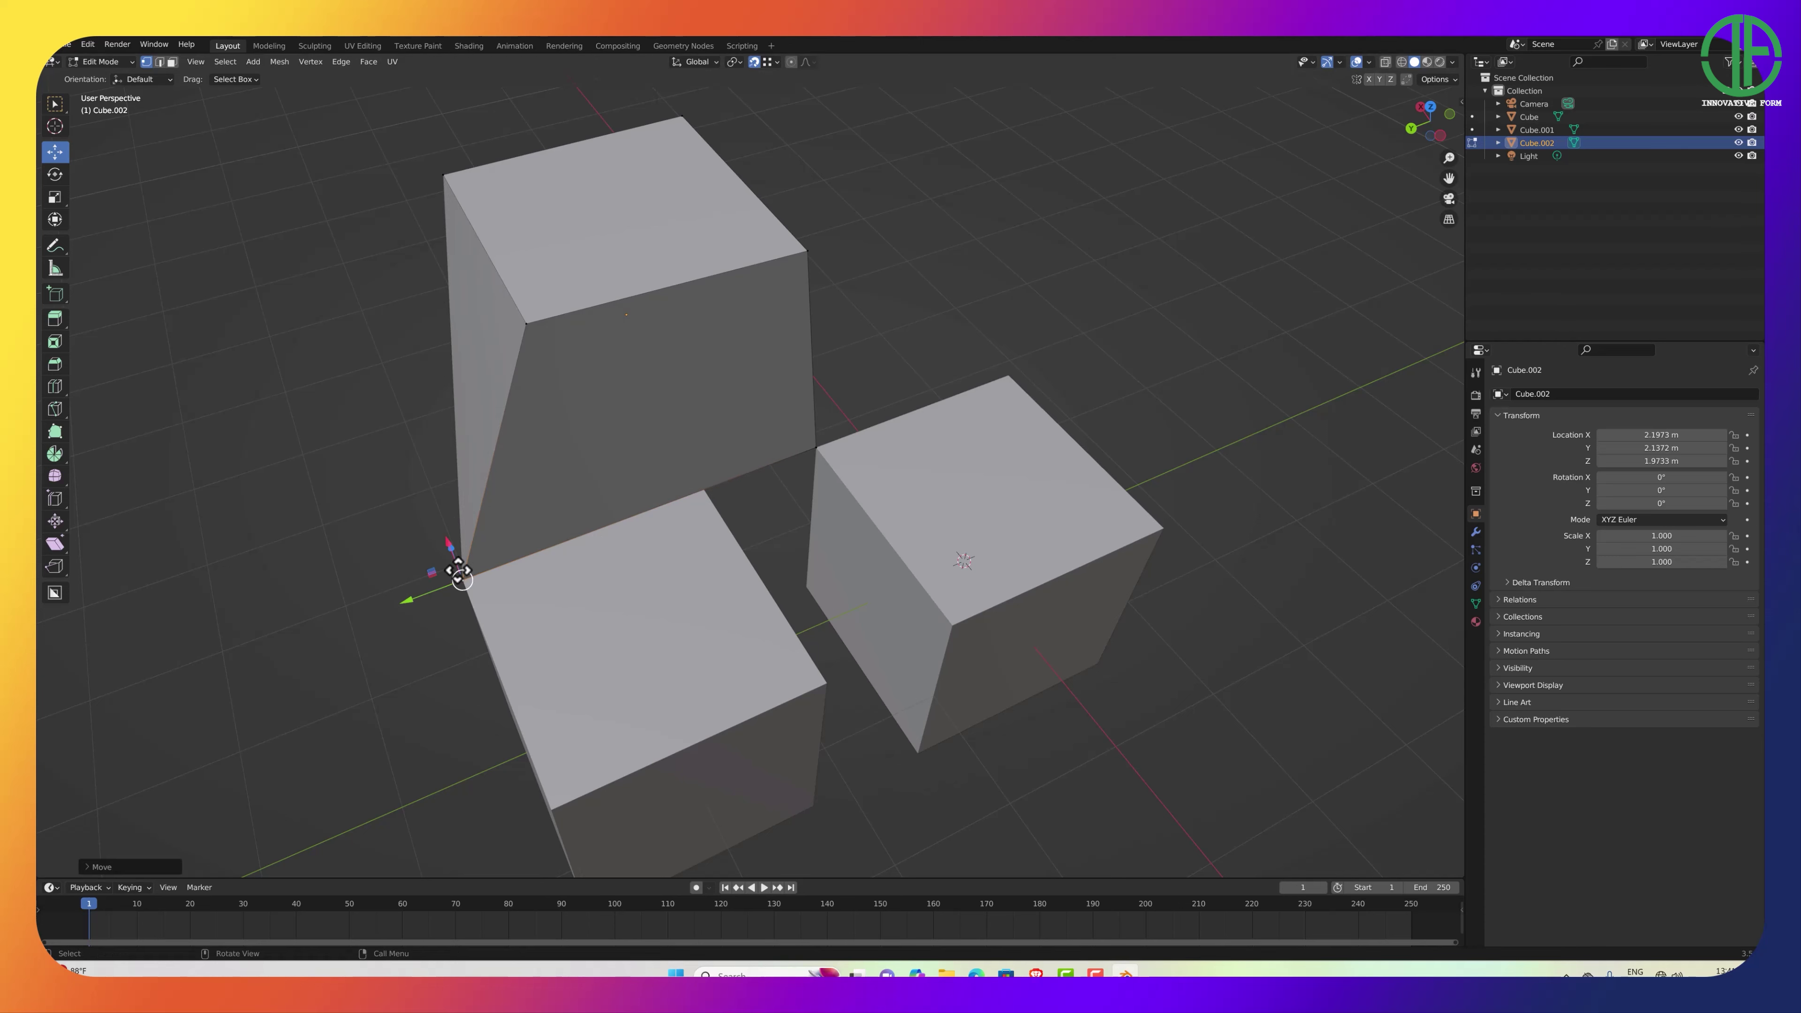
middle_click_drag(788, 507, 862, 447)
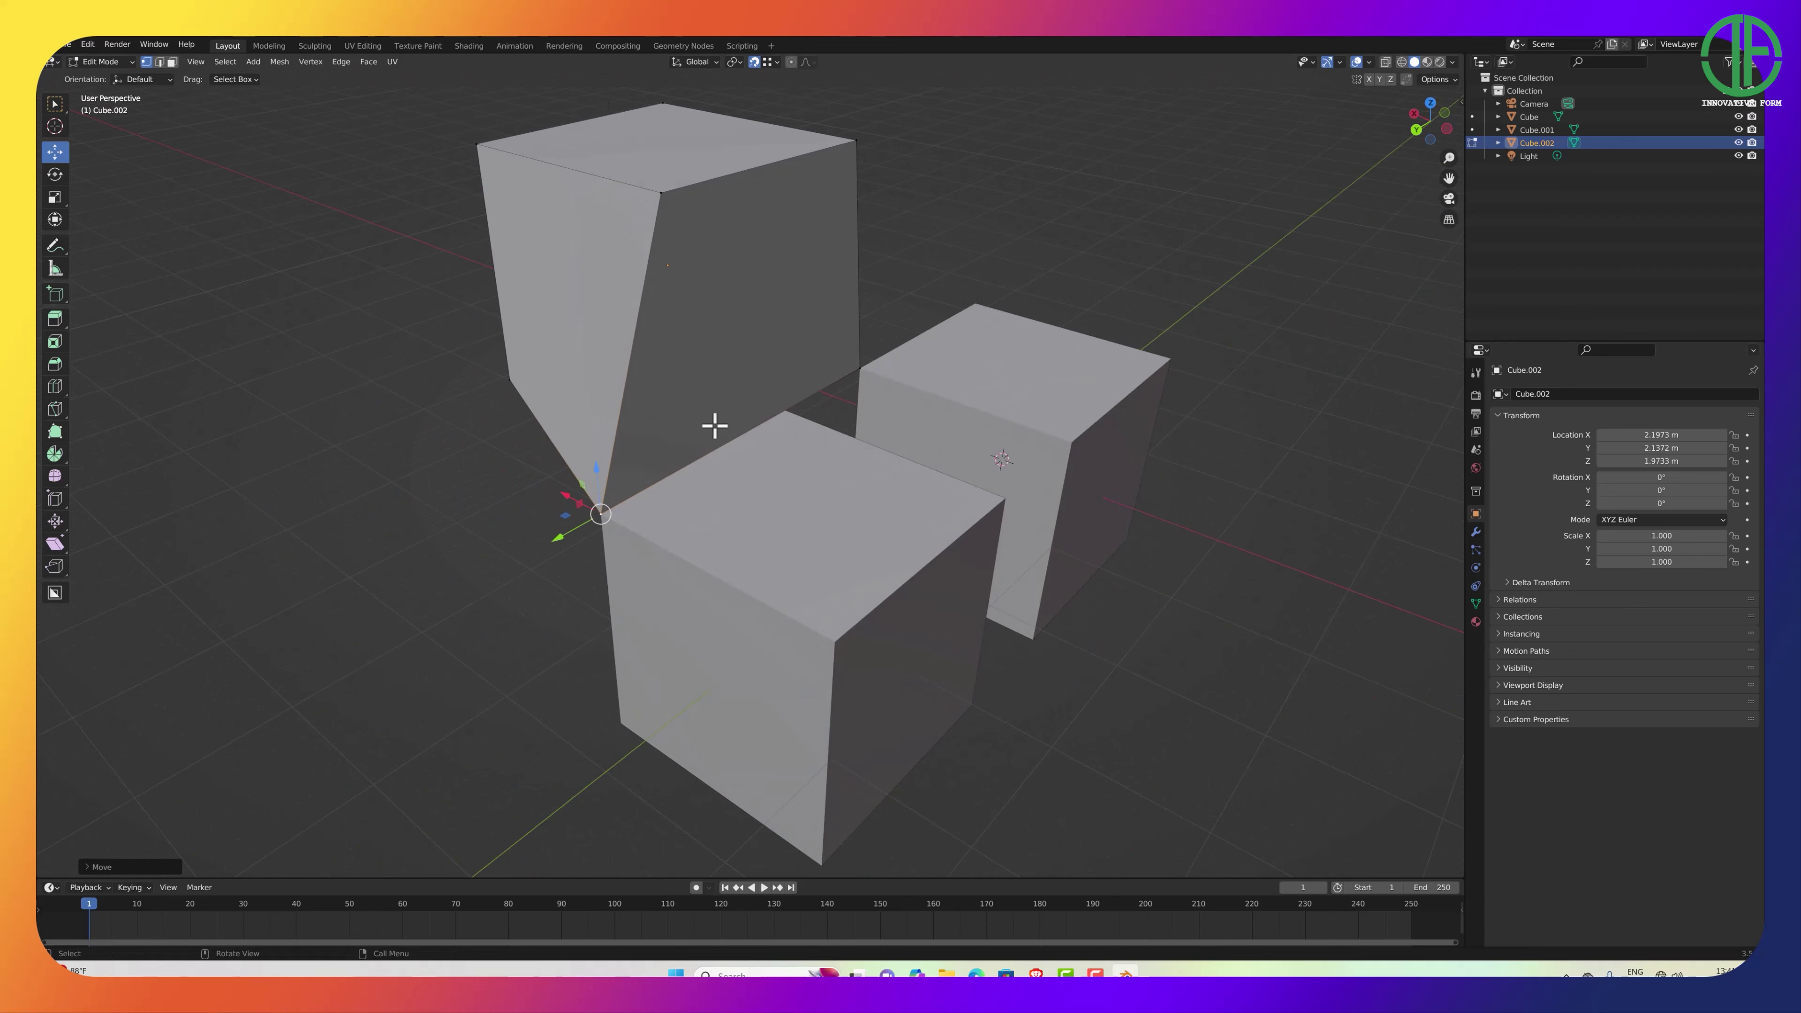
Leave edit mode and undo the snapping moves of the raised cube's lower corner vertices.
key("Tab")
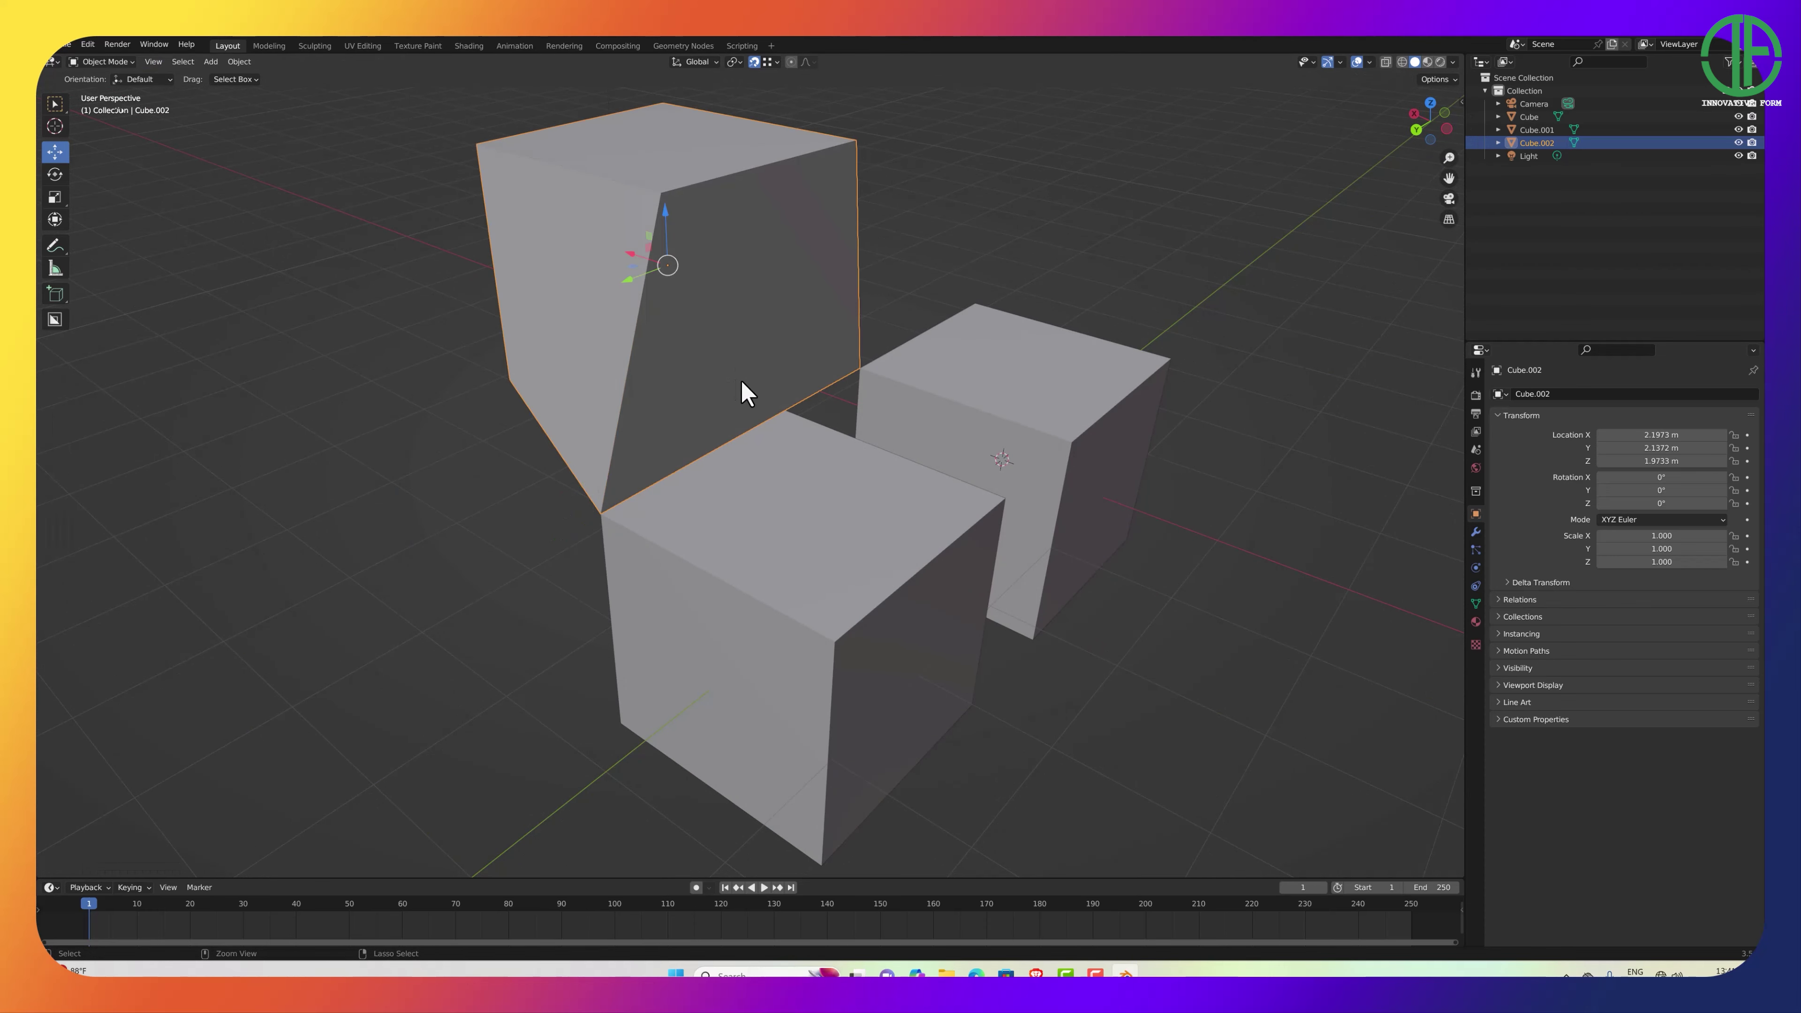
key("ctrl+z")
key("ctrl+z")
key("ctrl+z")
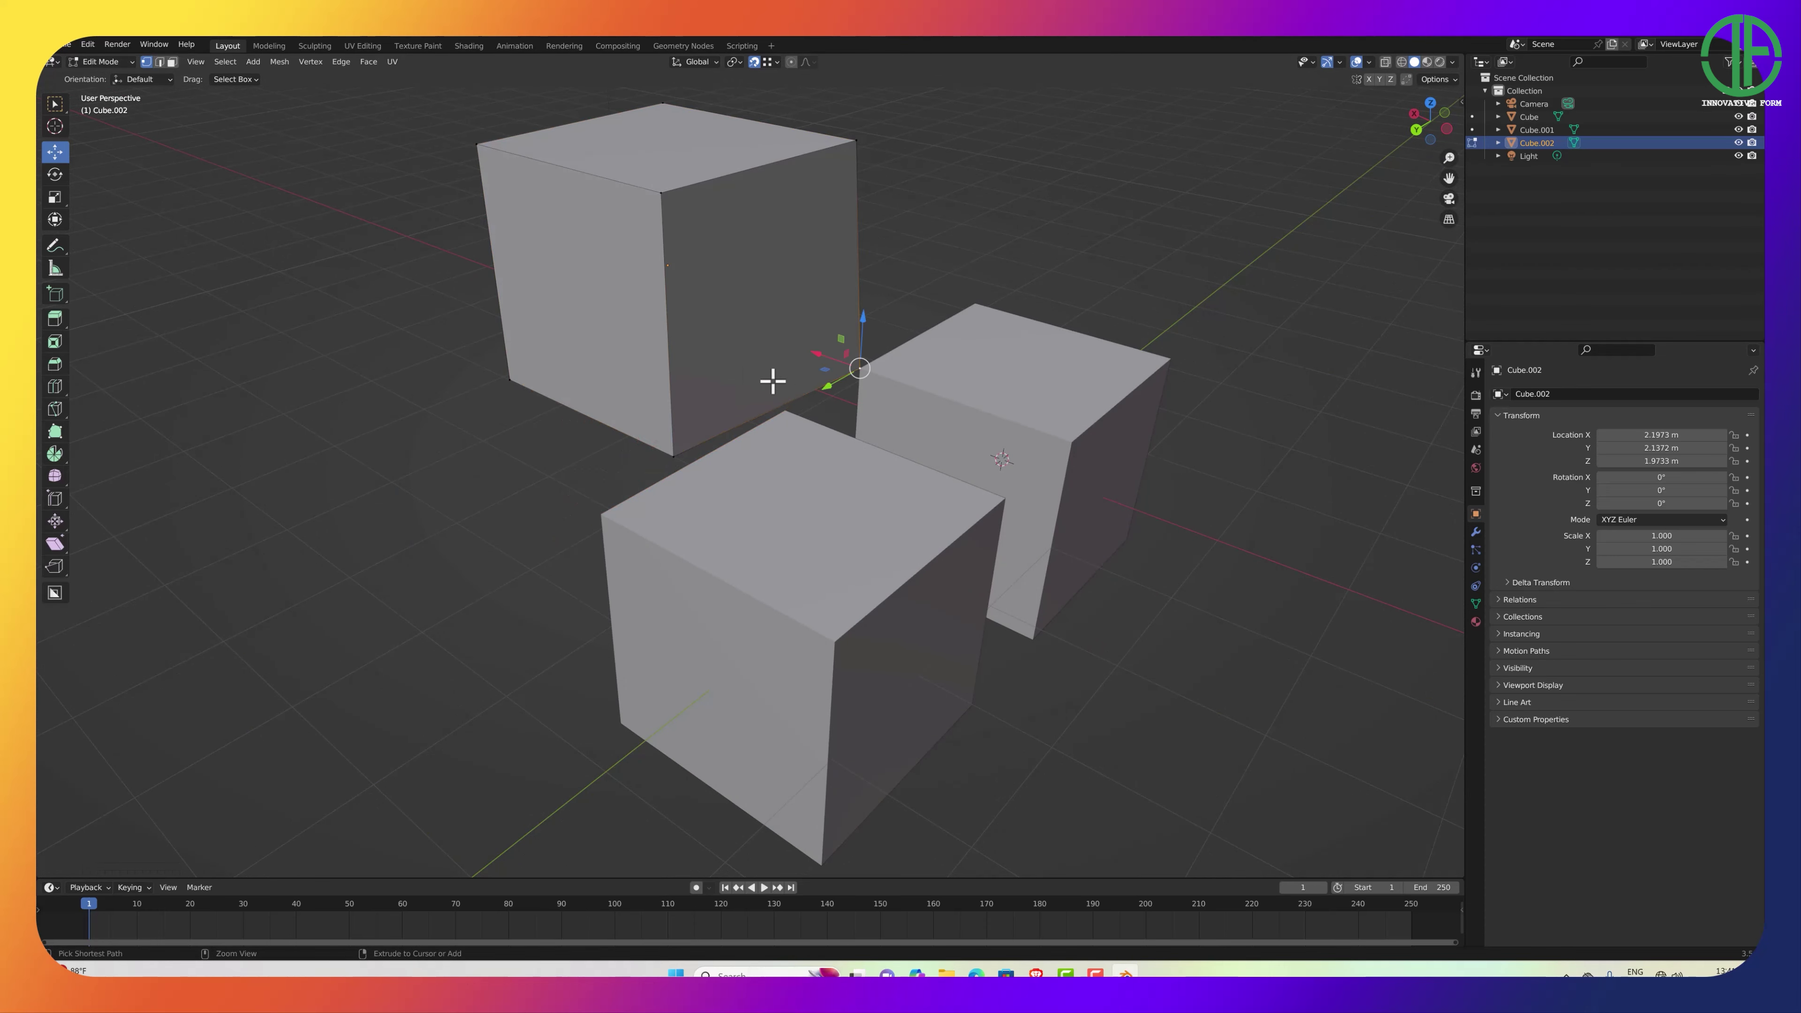
key("ctrl+z")
middle_click_drag(746, 392, 752, 426, "shift")
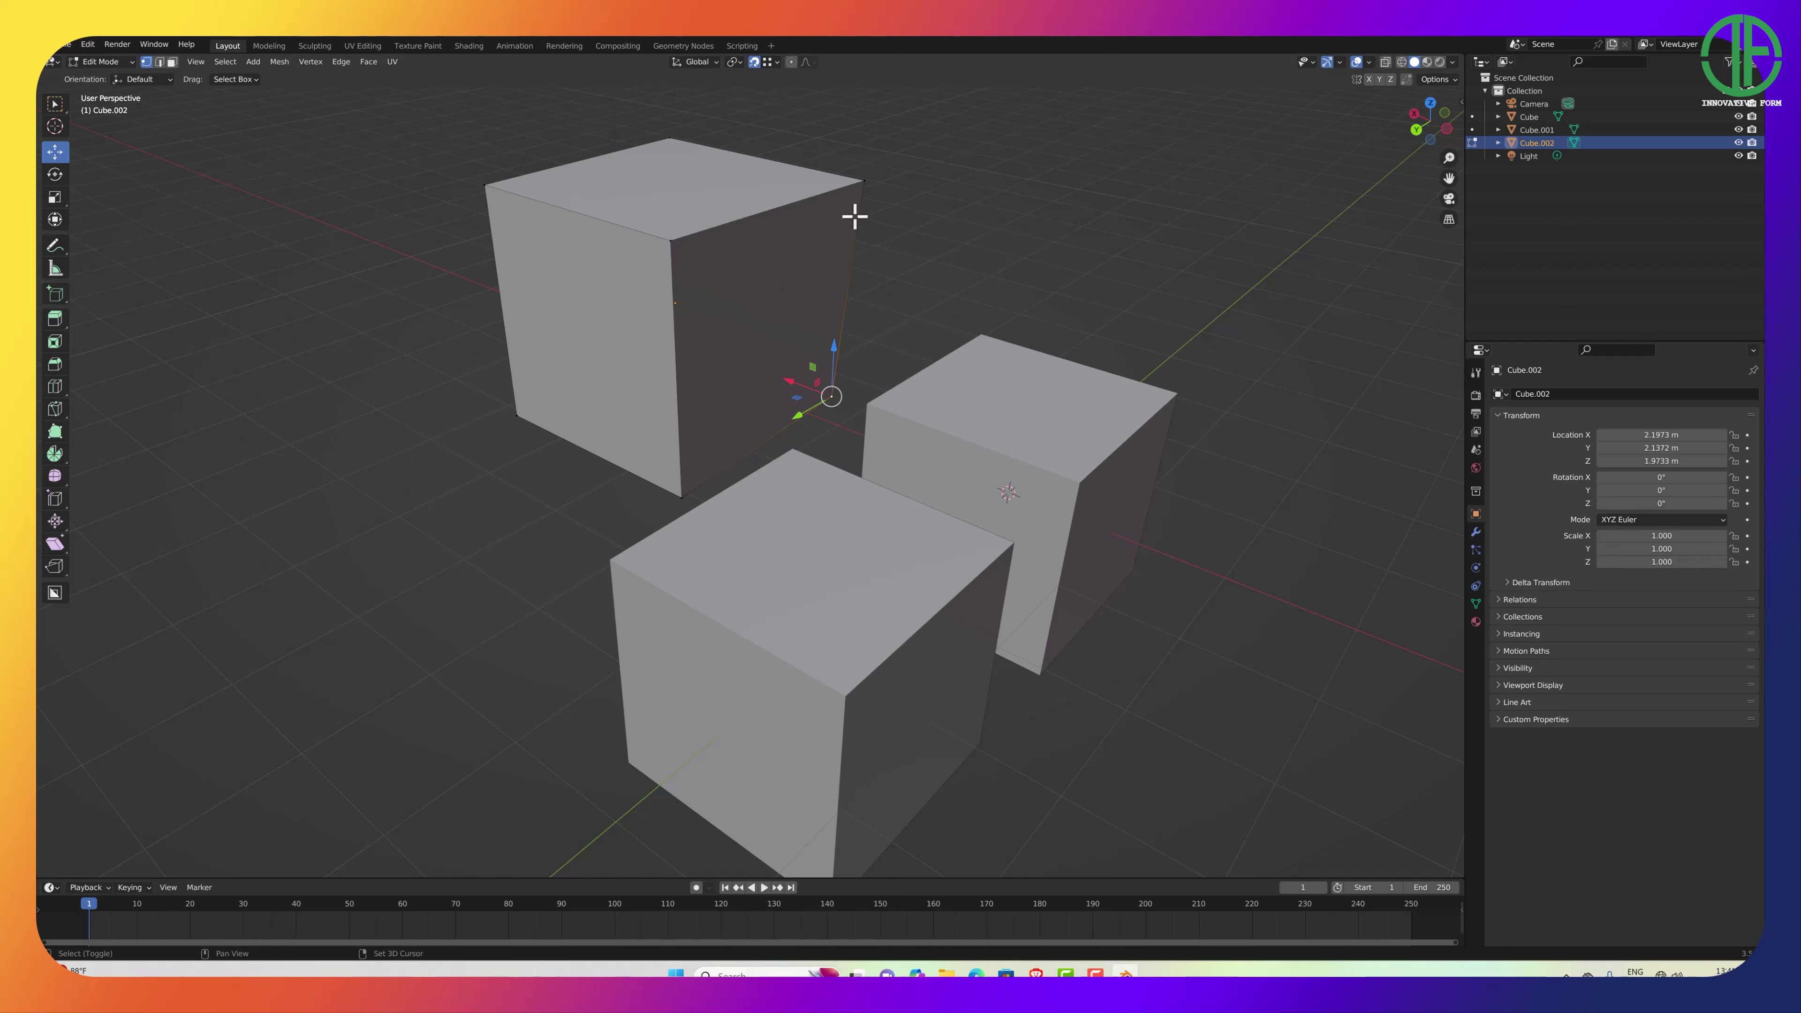
Add the raised cube's corner vertices to the selection one by one, and clear the whole selection.
left_click(860, 182, "shift")
left_click(671, 239, "shift")
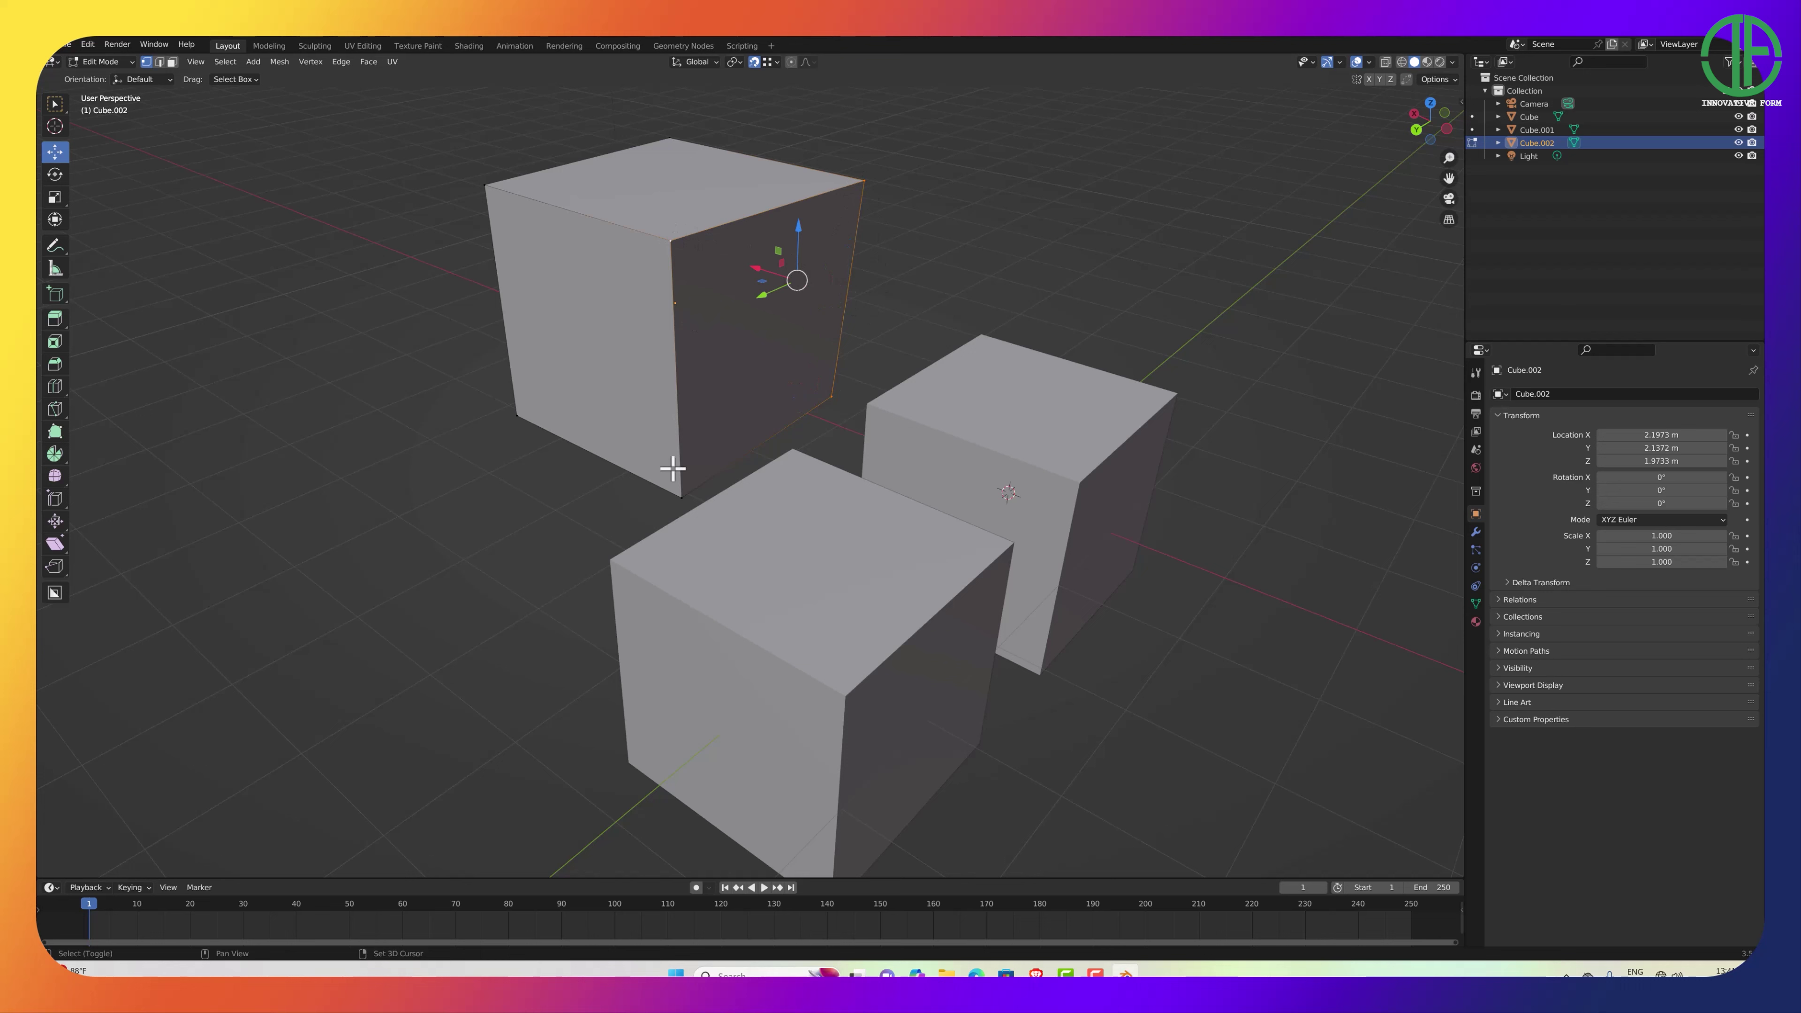
left_click(681, 495, "shift")
left_click(516, 416, "shift")
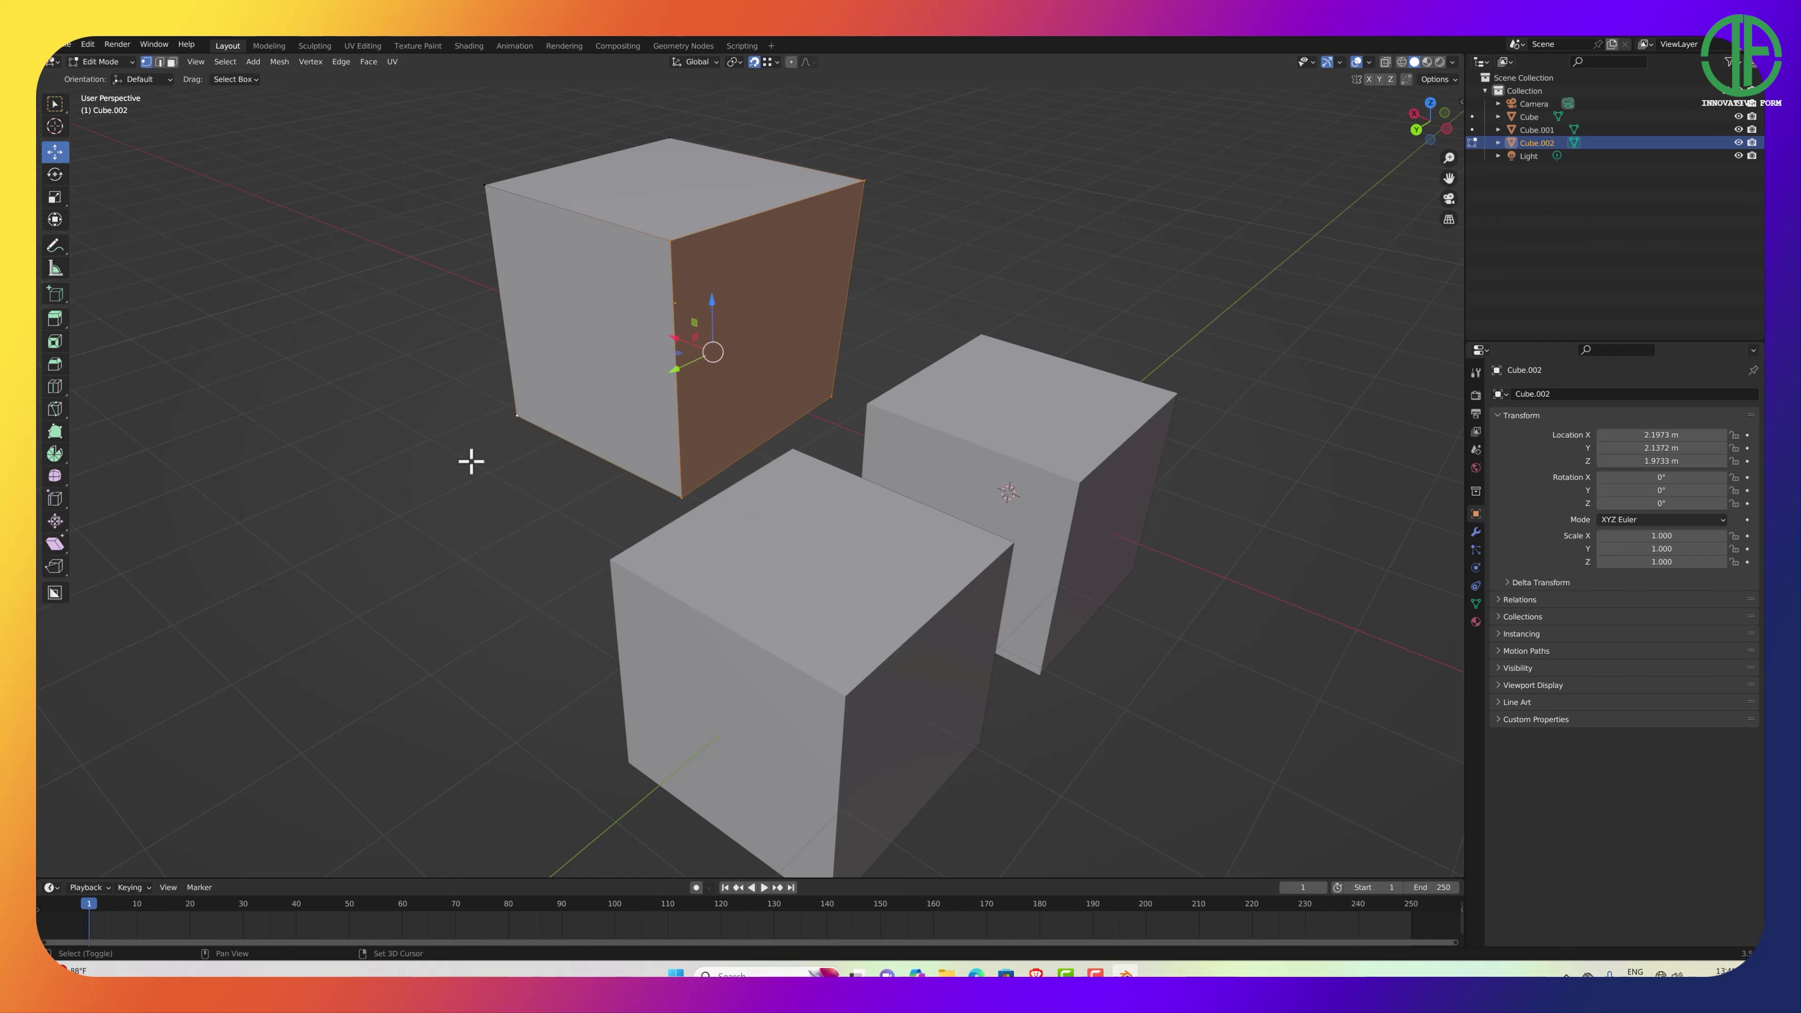
left_click(485, 186, "shift")
mouse_move(761, 366)
middle_mouse_down()
mouse_move(587, 374)
mouse_move(788, 346)
mouse_move(750, 365)
middle_mouse_up()
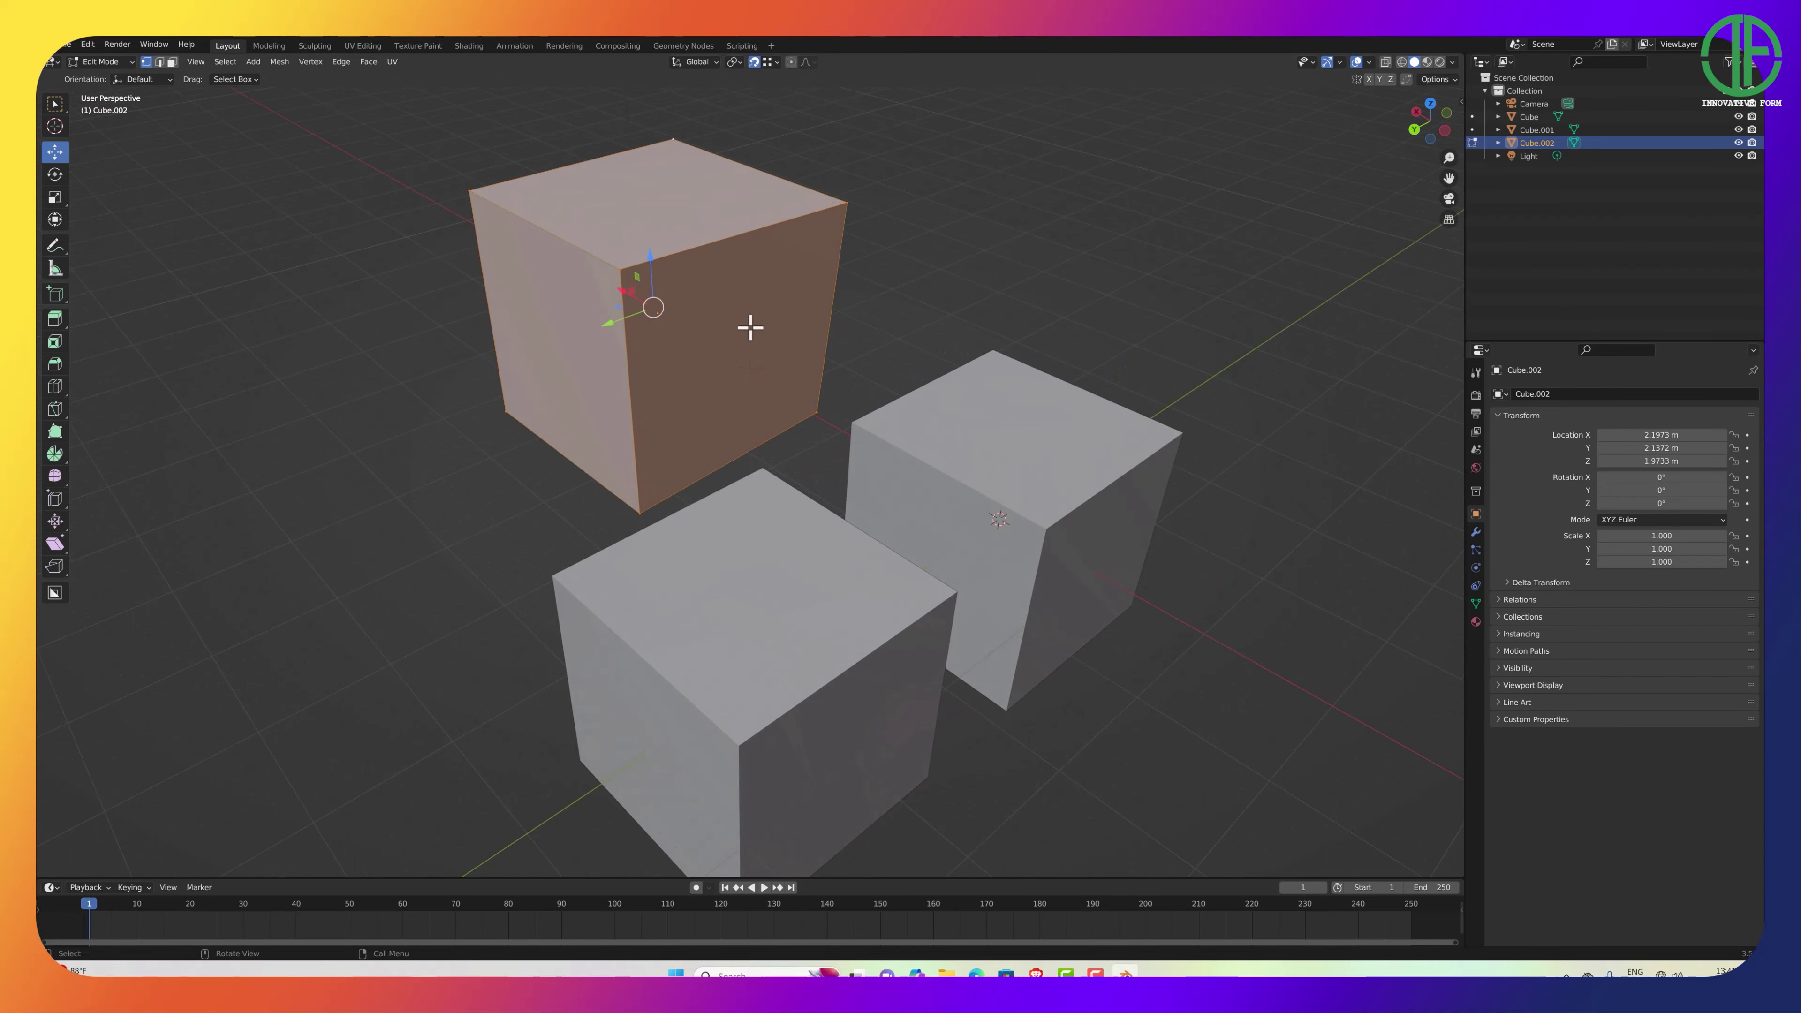
left_click(922, 263)
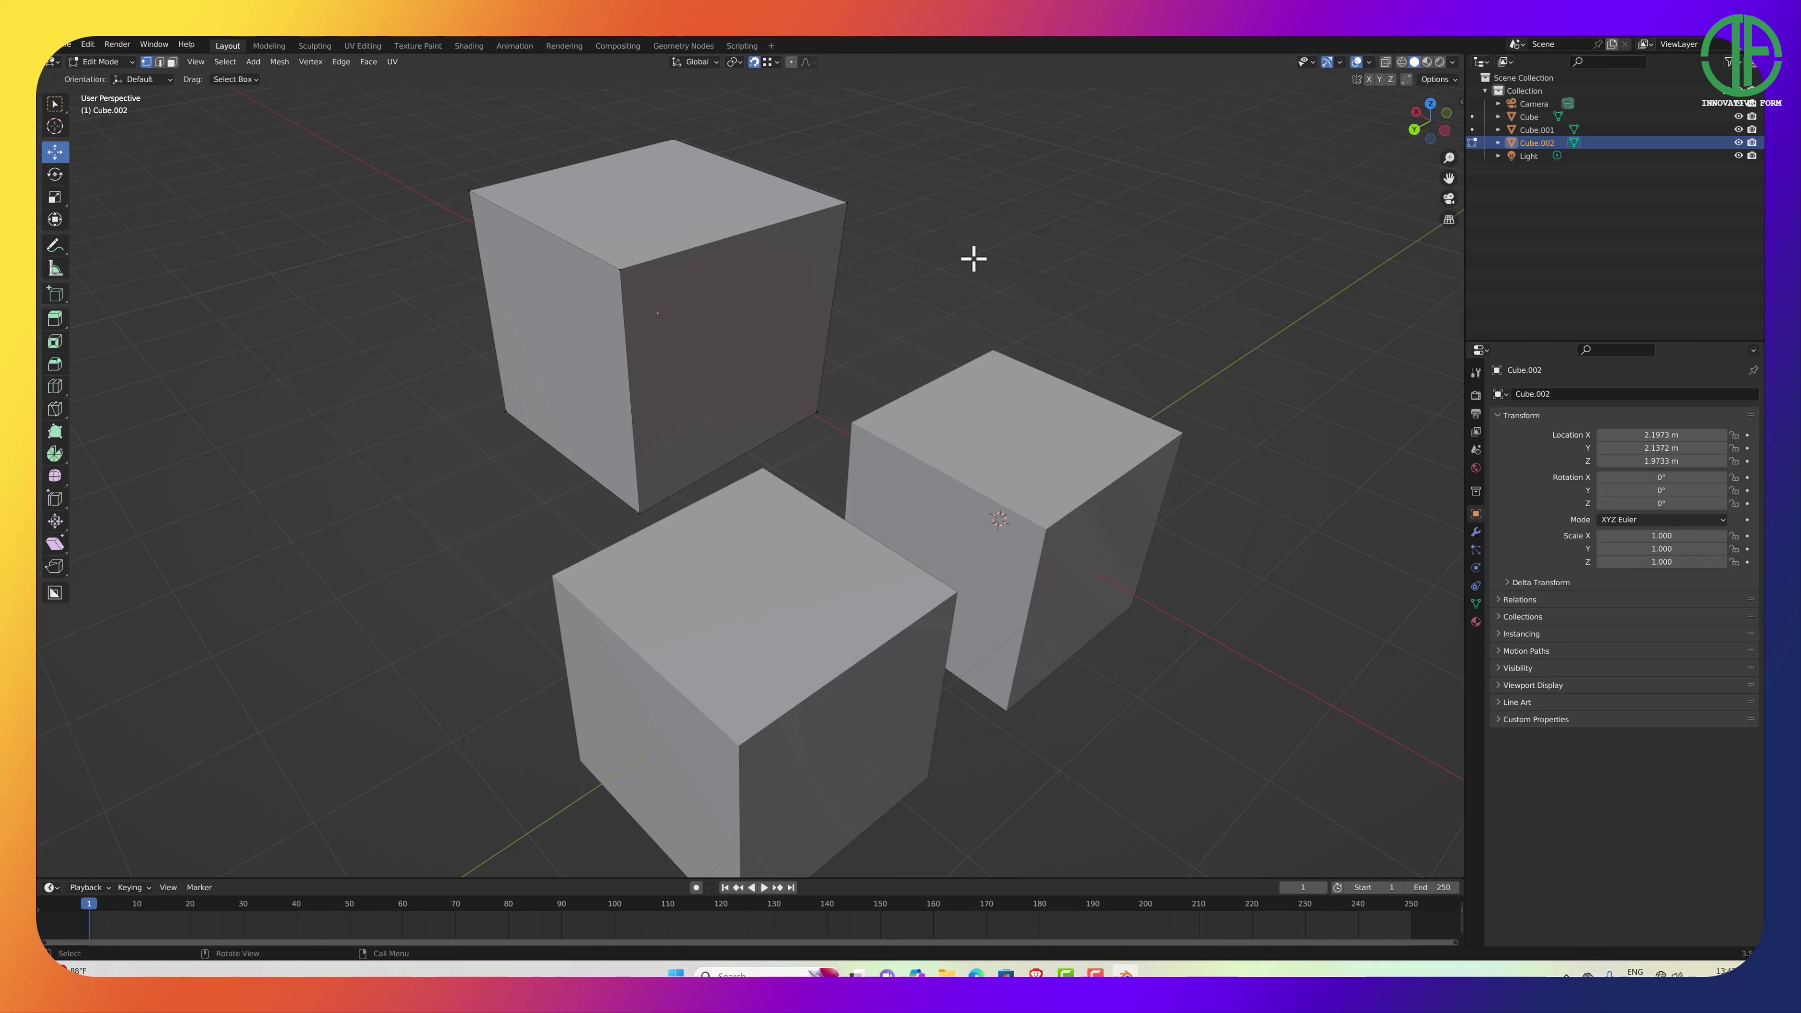
Select all of the raised cube's vertices and make its lower corner facing the positive-Y cube the active vertex.
key("a")
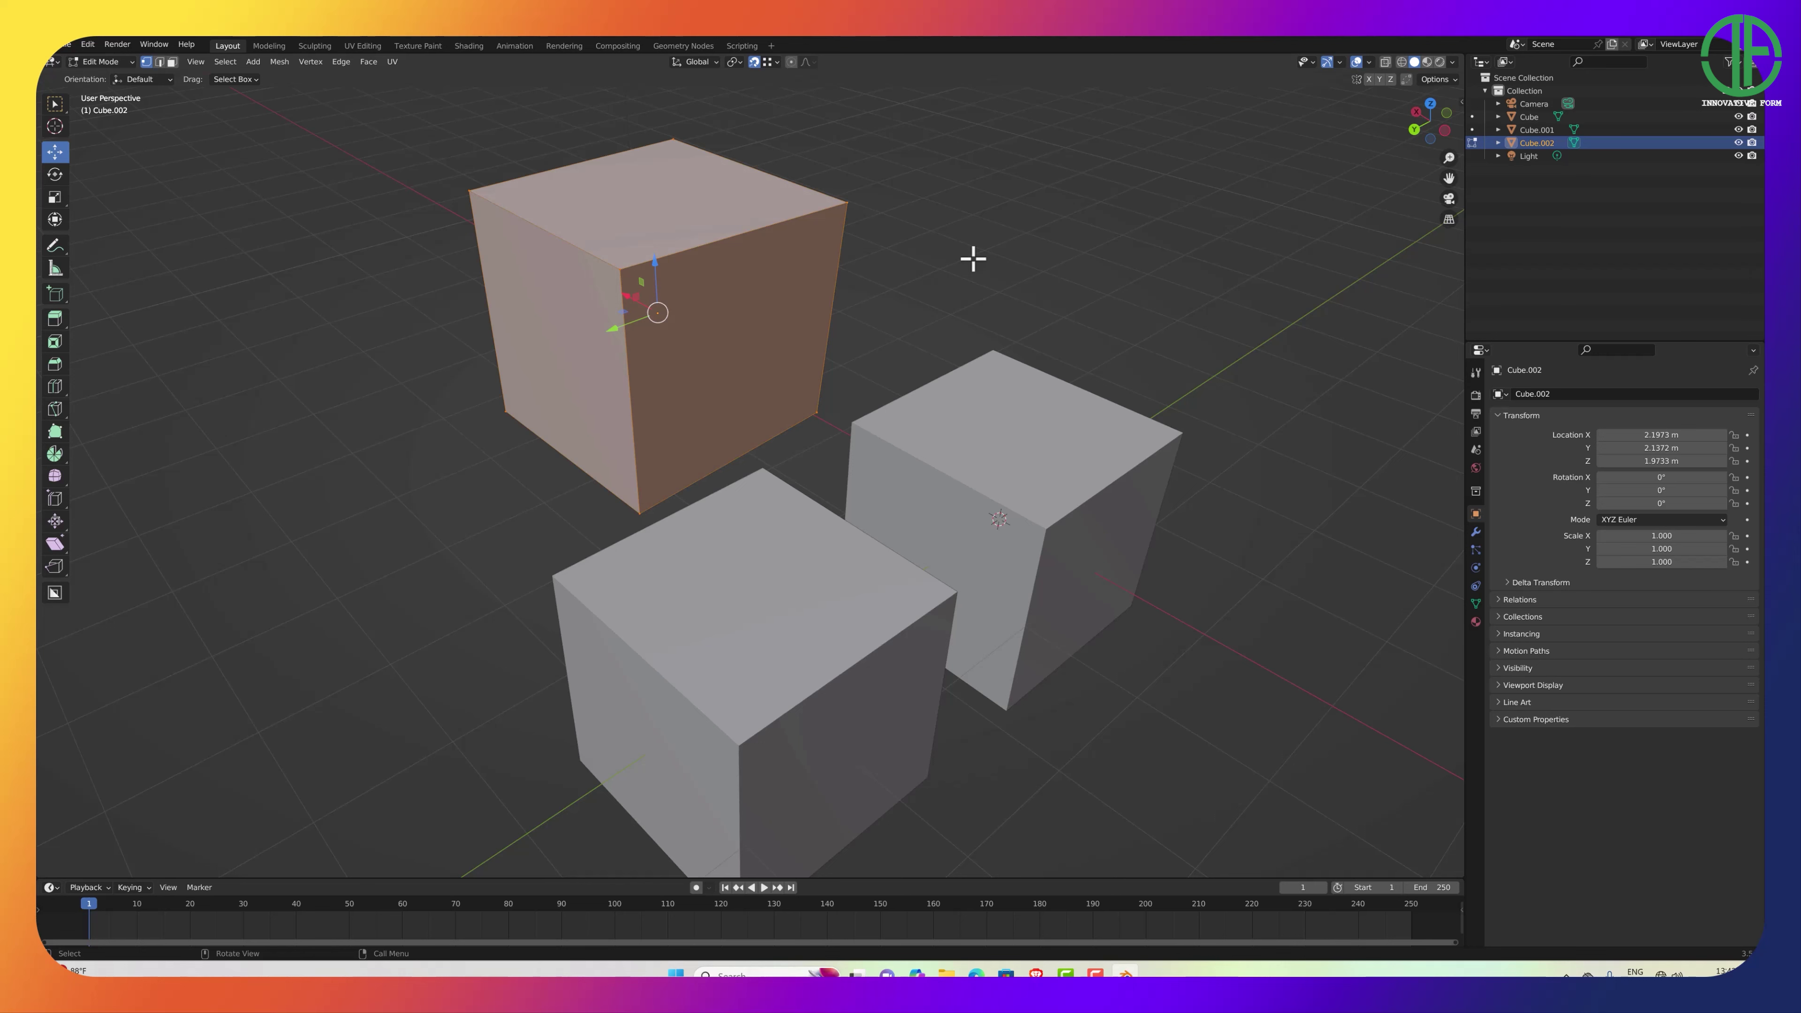
middle_click_drag(985, 367, 826, 524)
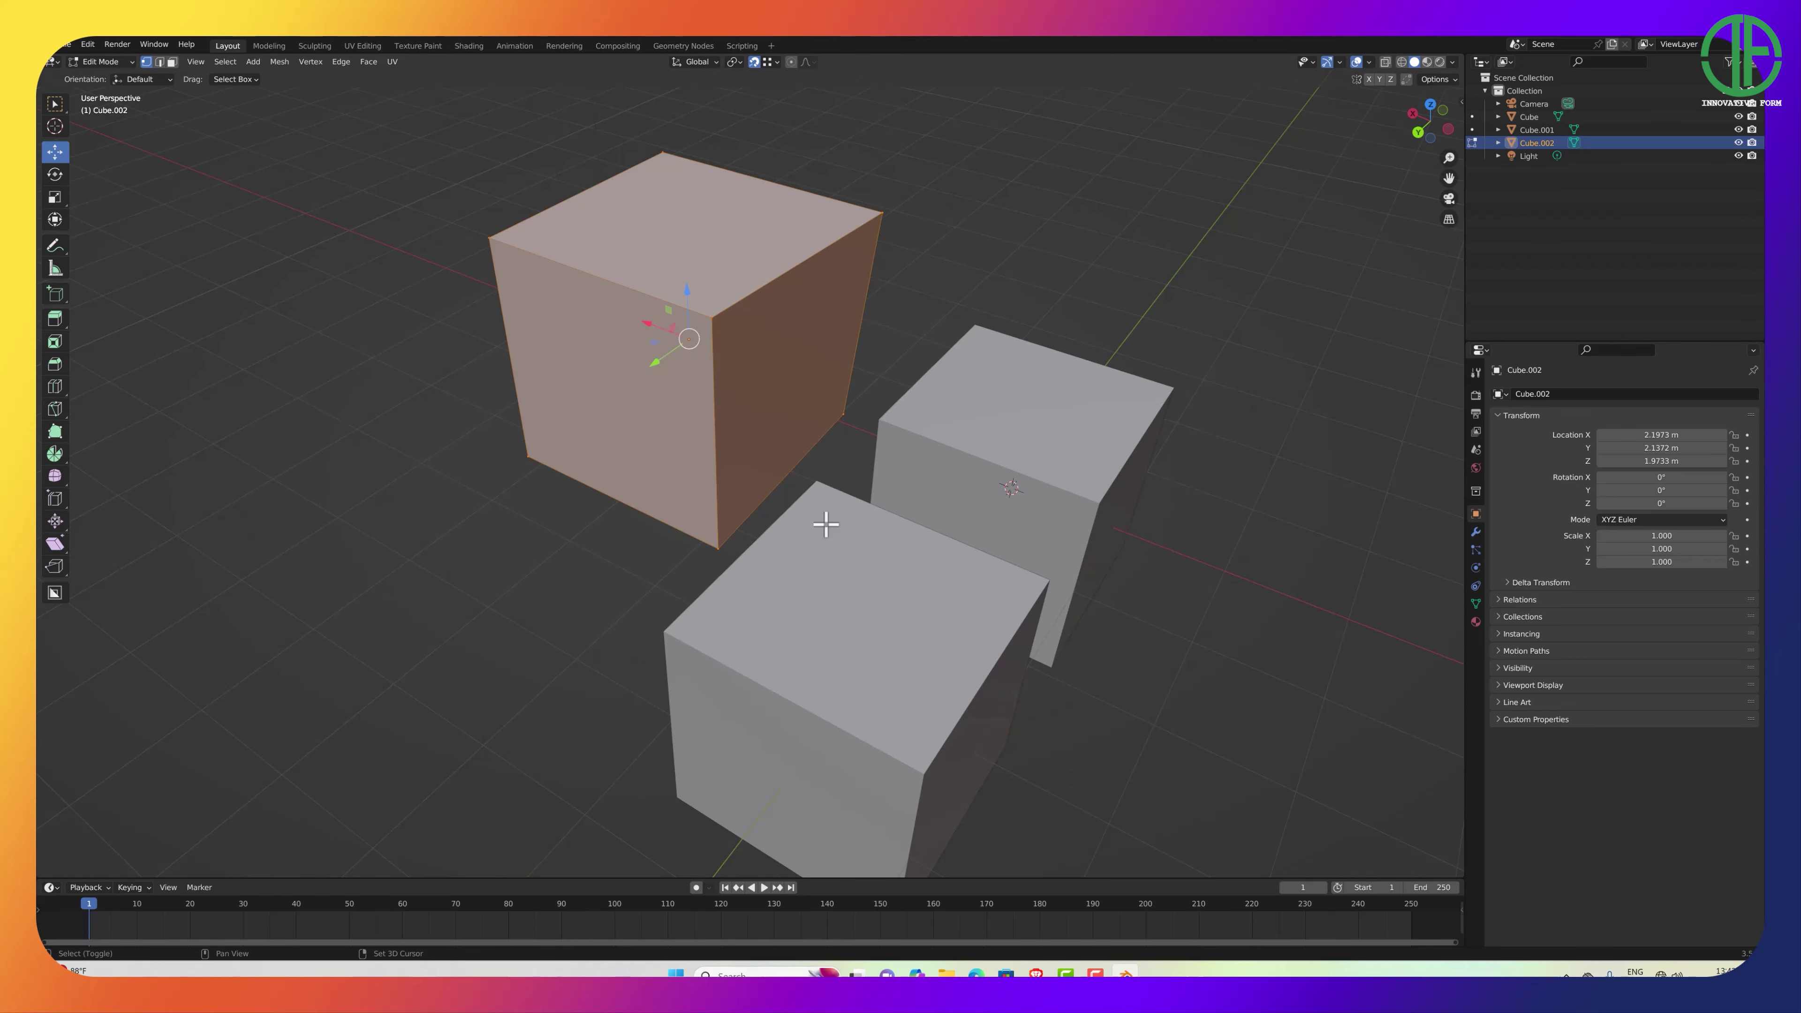
left_click(717, 545, "shift")
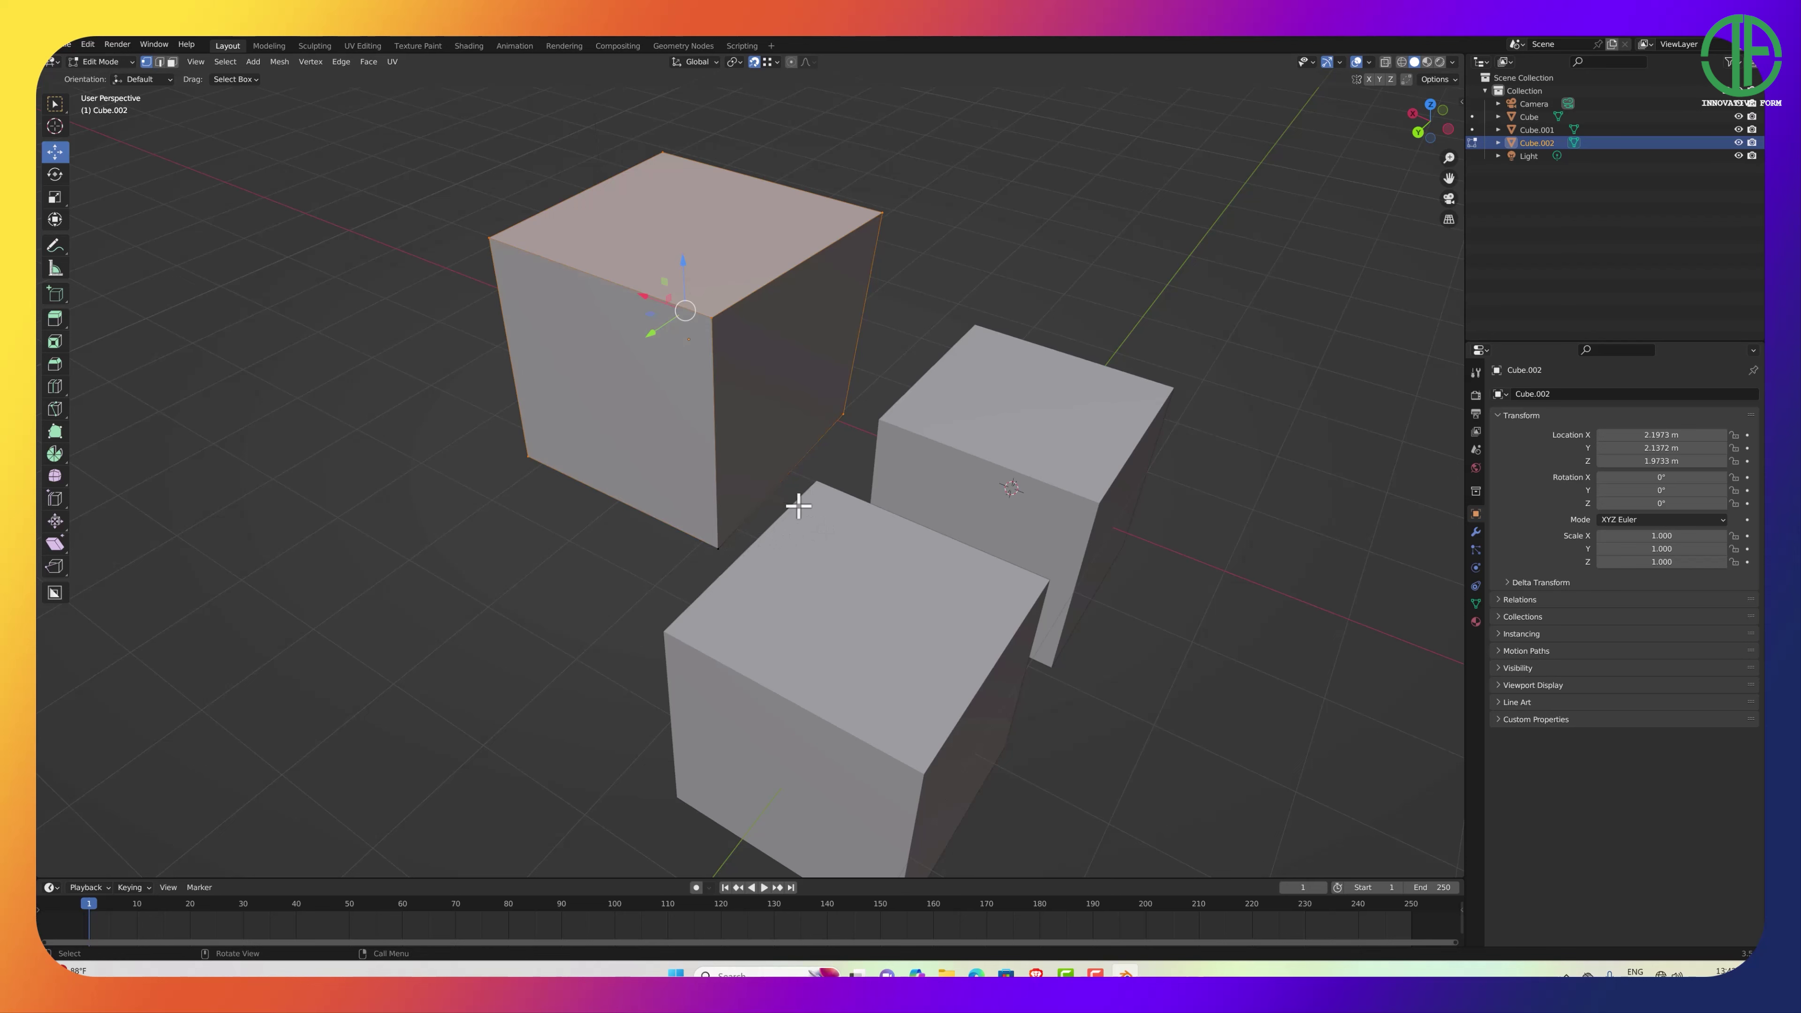
mouse_move(833, 494)
middle_mouse_down()
mouse_move(816, 503)
mouse_move(836, 501)
middle_mouse_up()
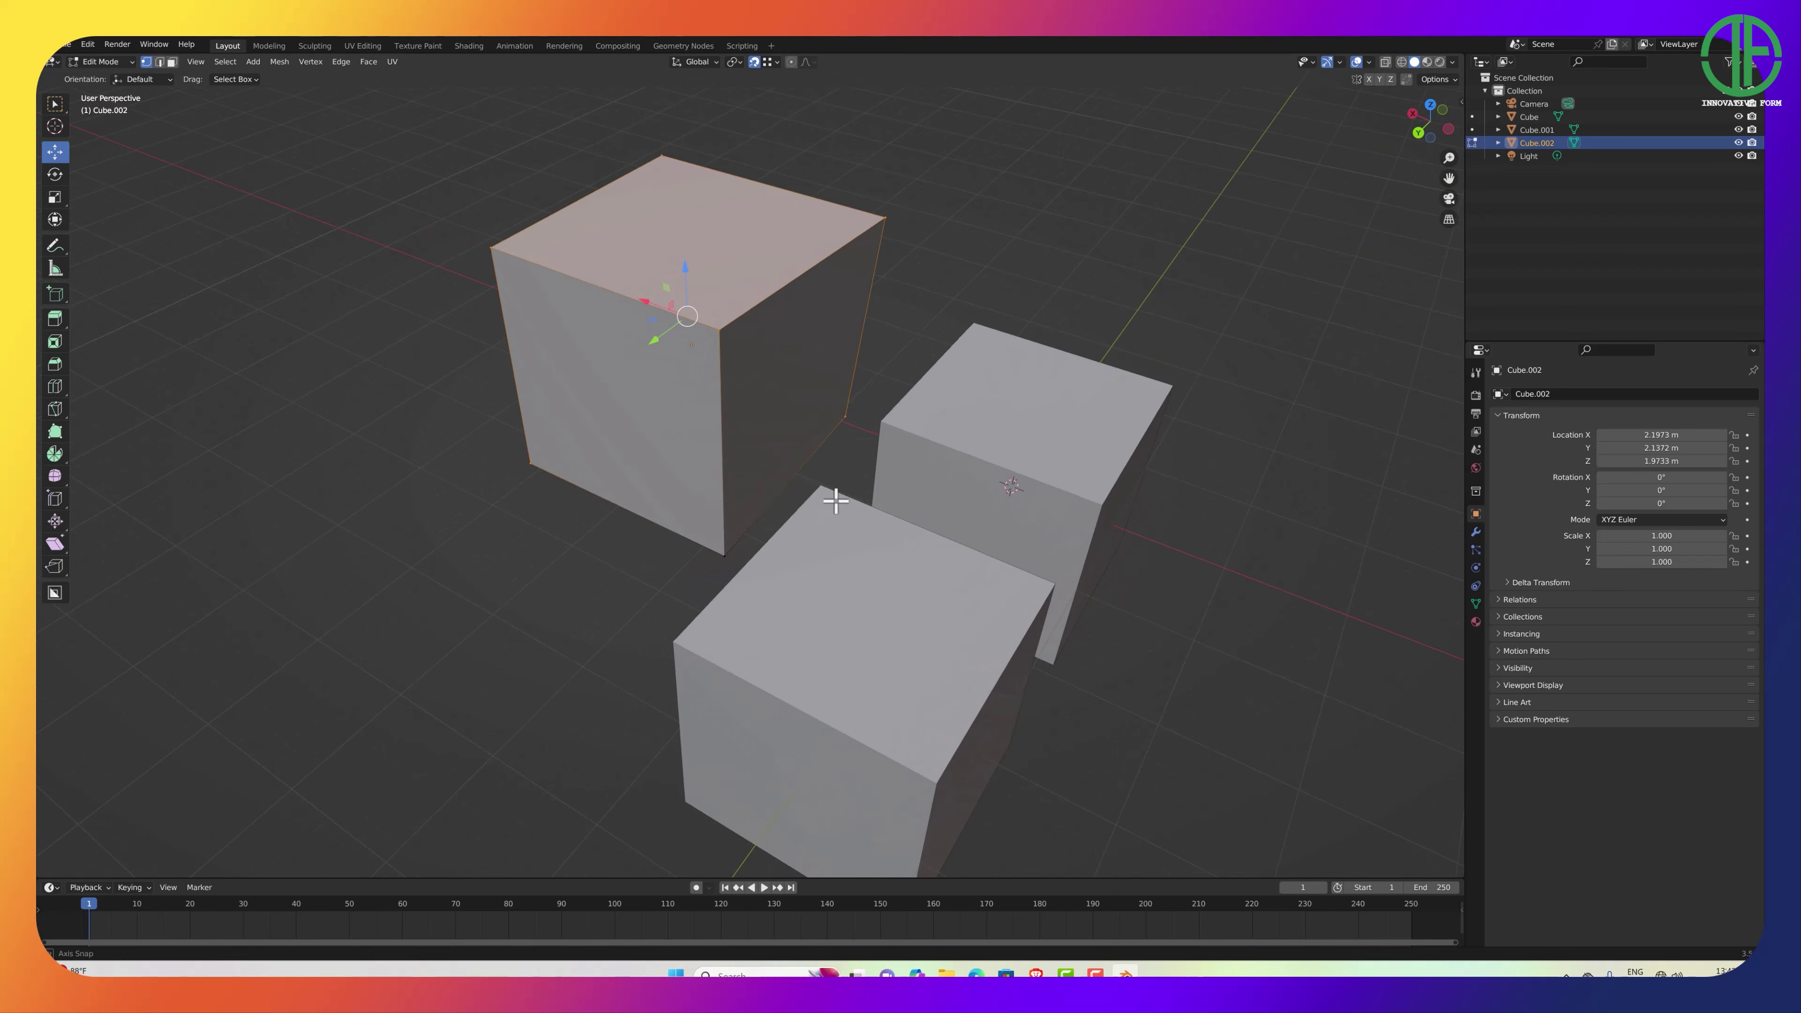
left_click(724, 552, "shift")
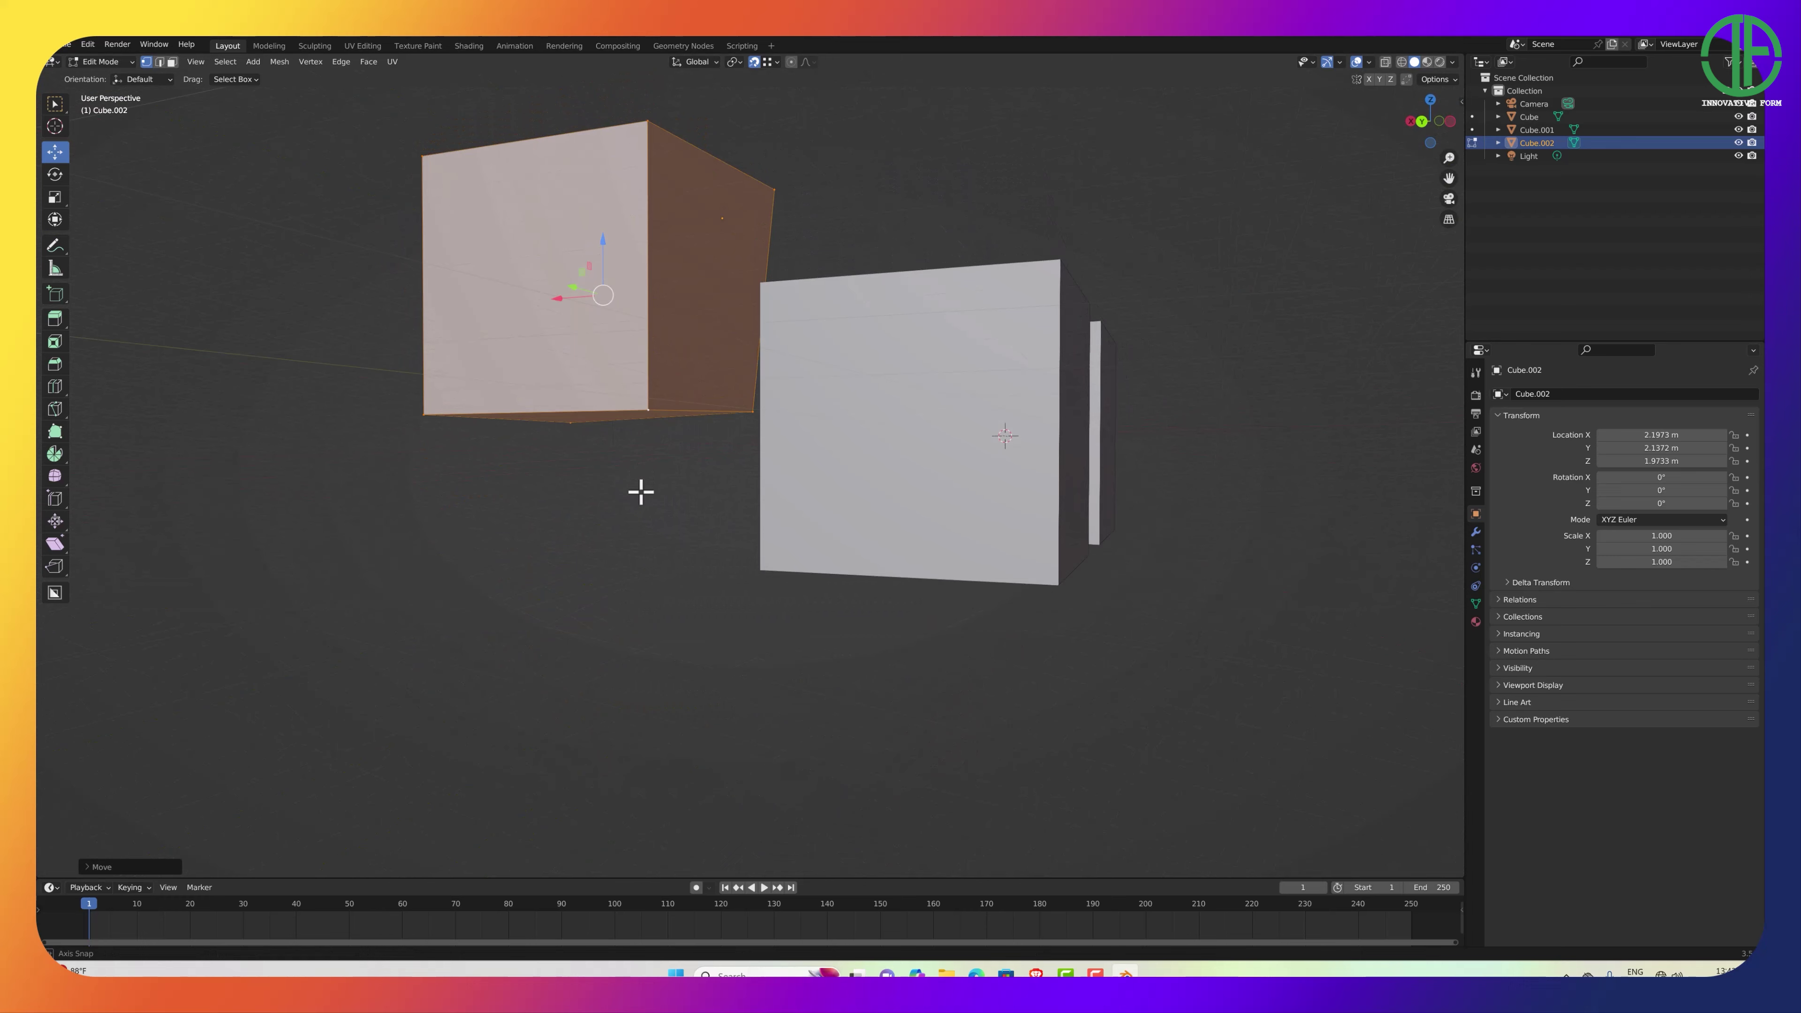
middle_click_drag(638, 490, 642, 494)
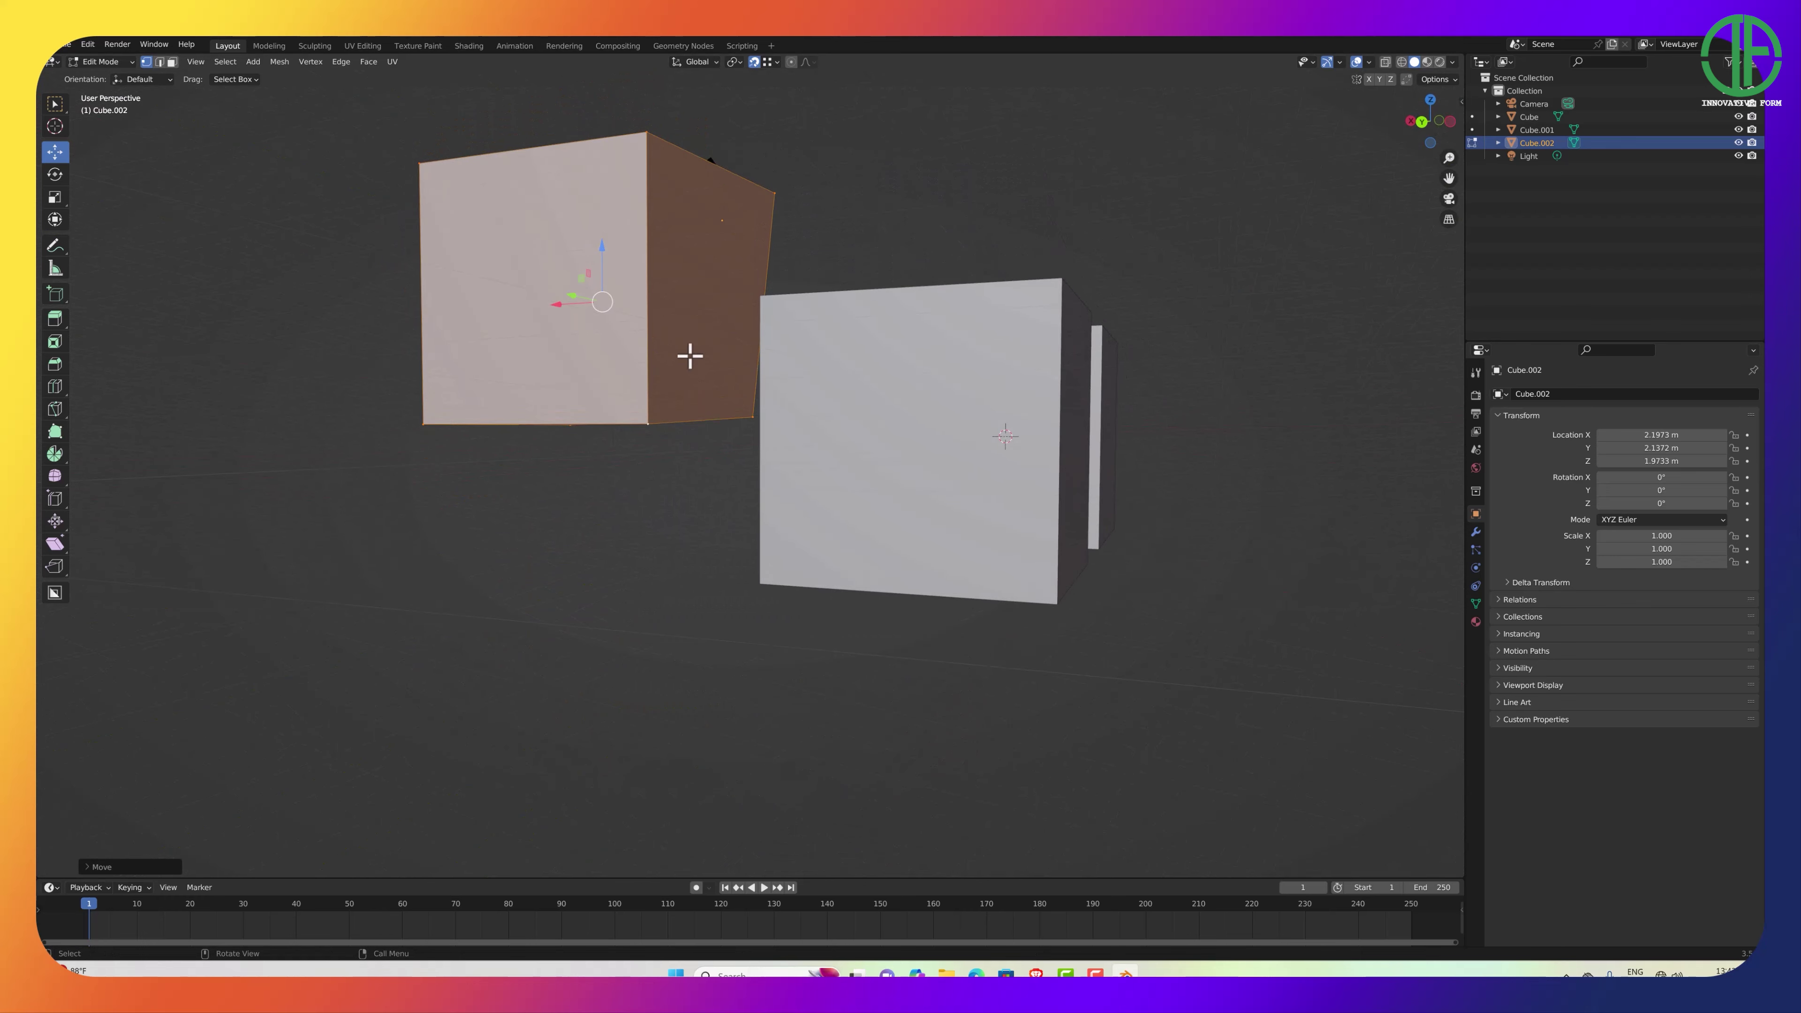
middle_click_drag(710, 338, 718, 377)
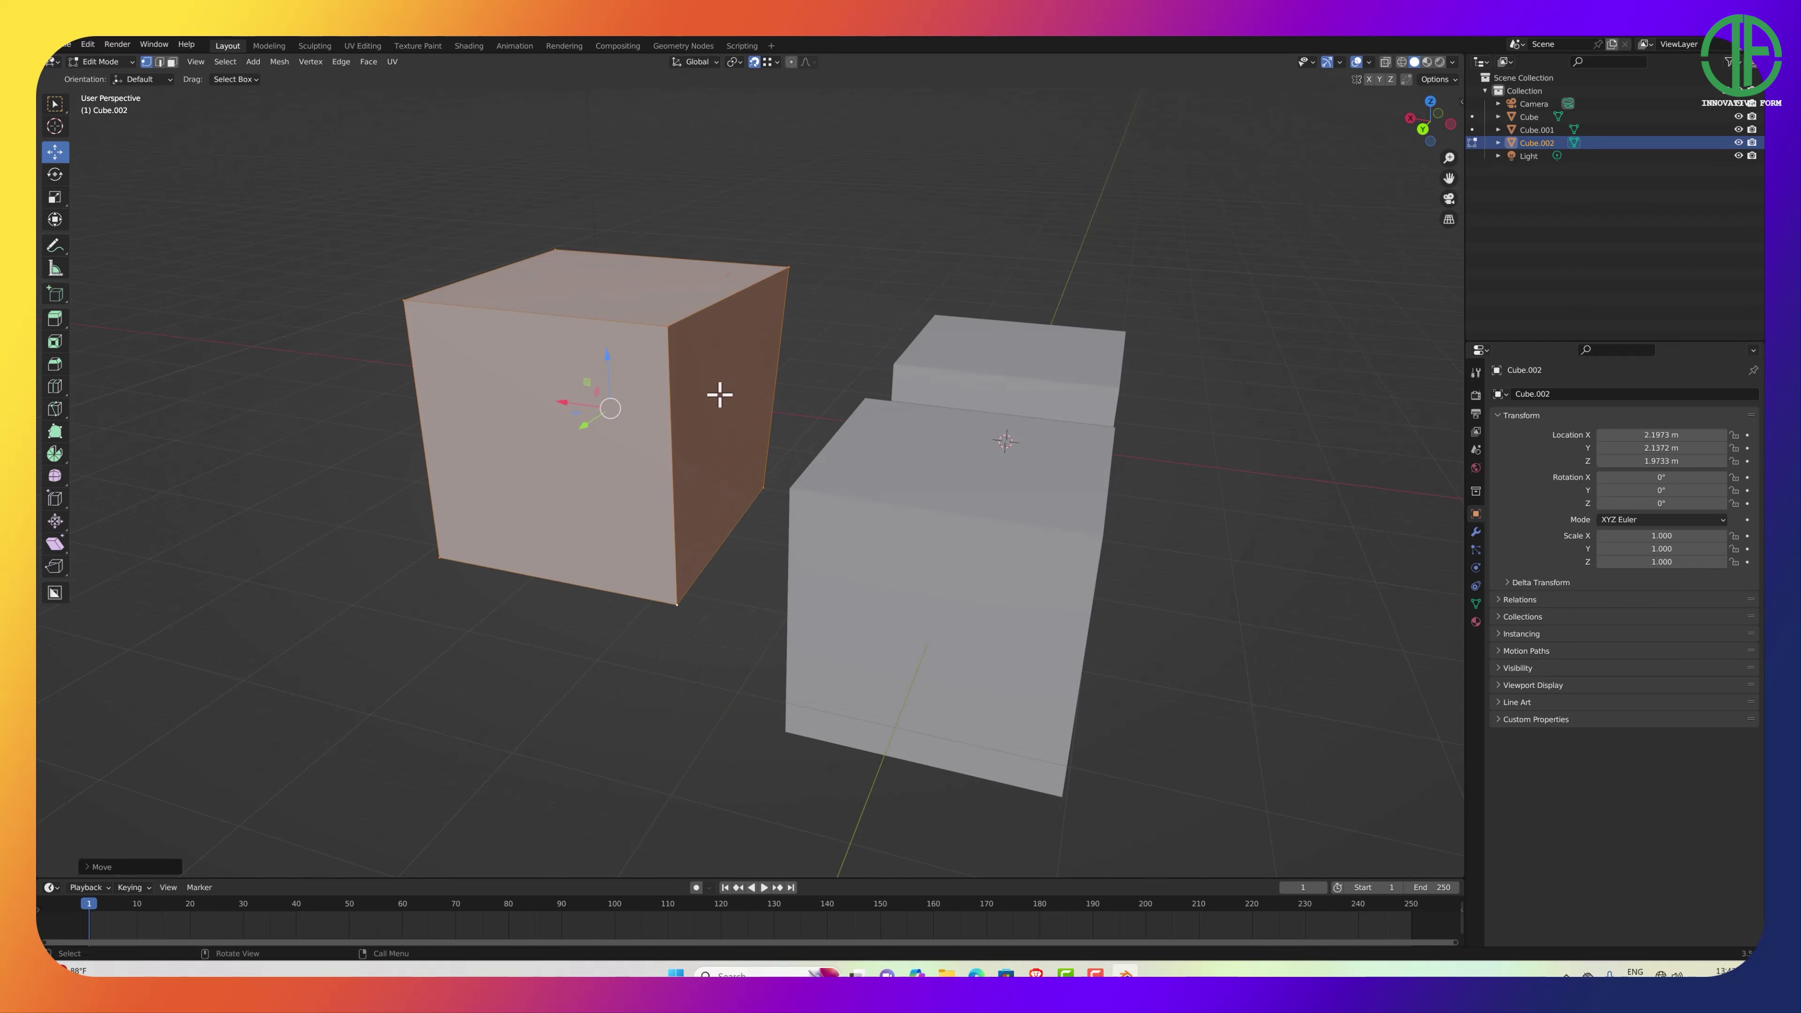
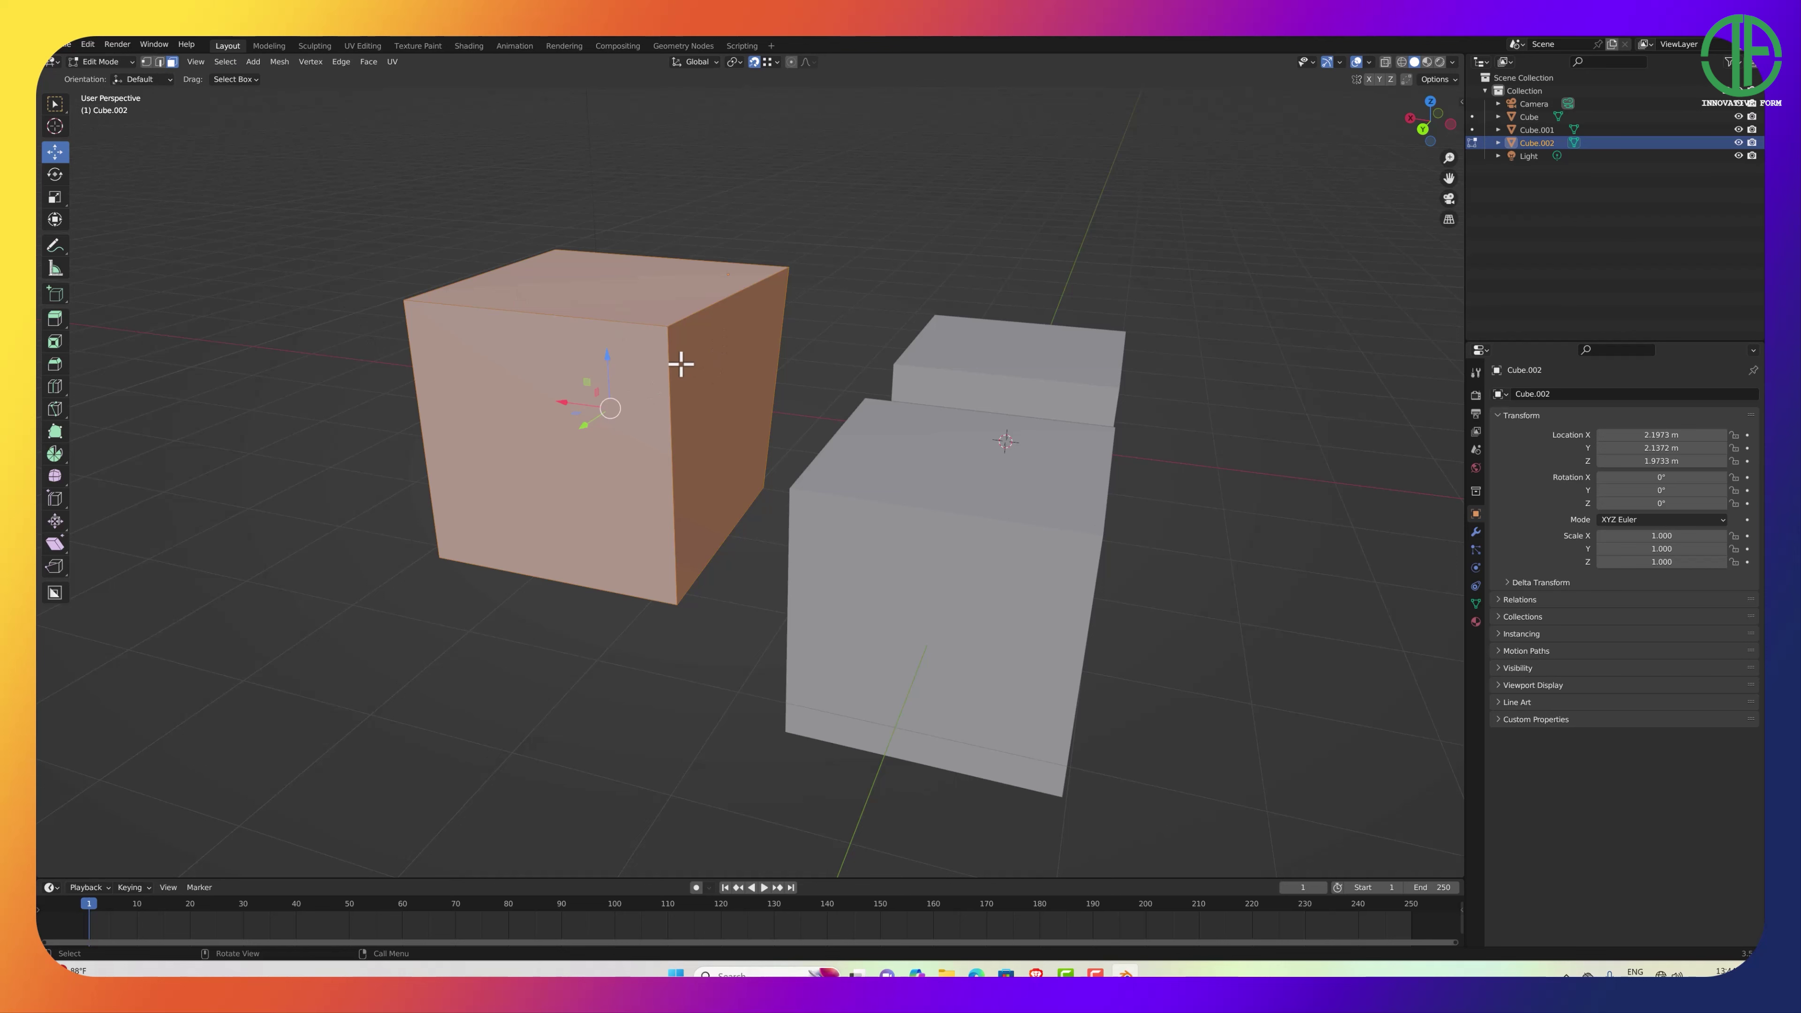
Switch the raised cube's mesh selection to edge mode and back to face mode.
key("2")
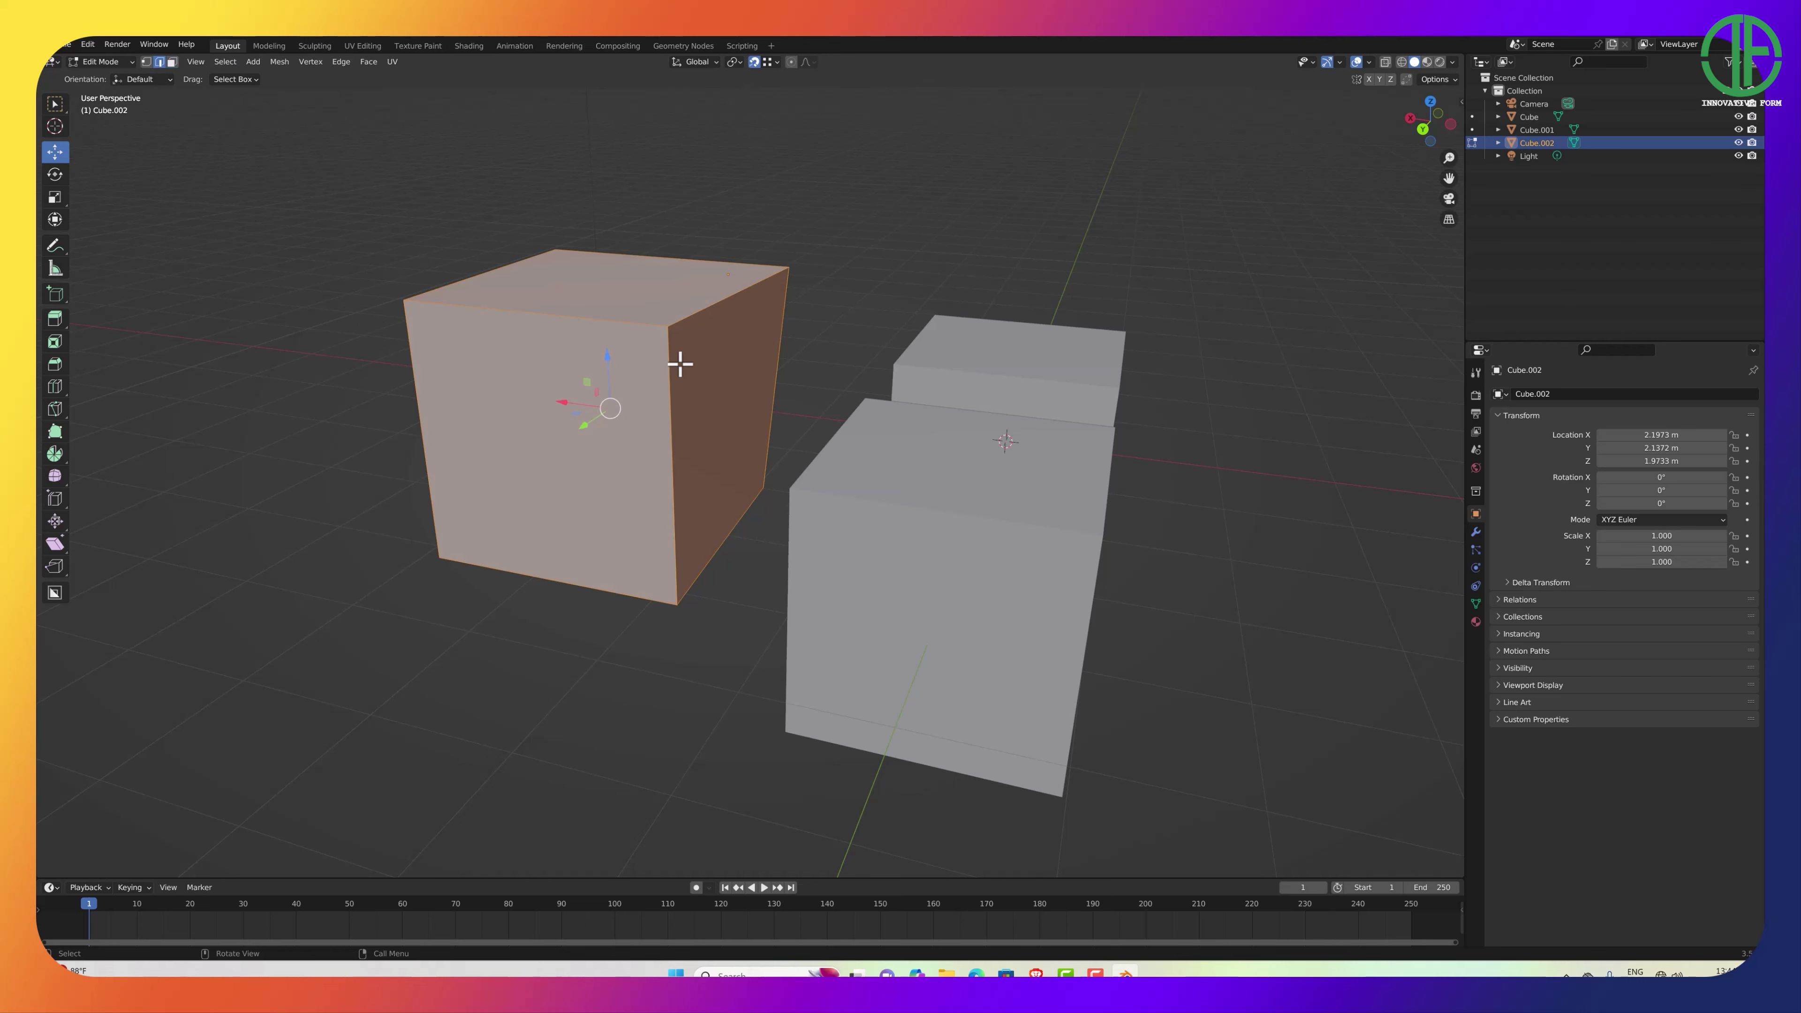
middle_click_drag(739, 379, 704, 361)
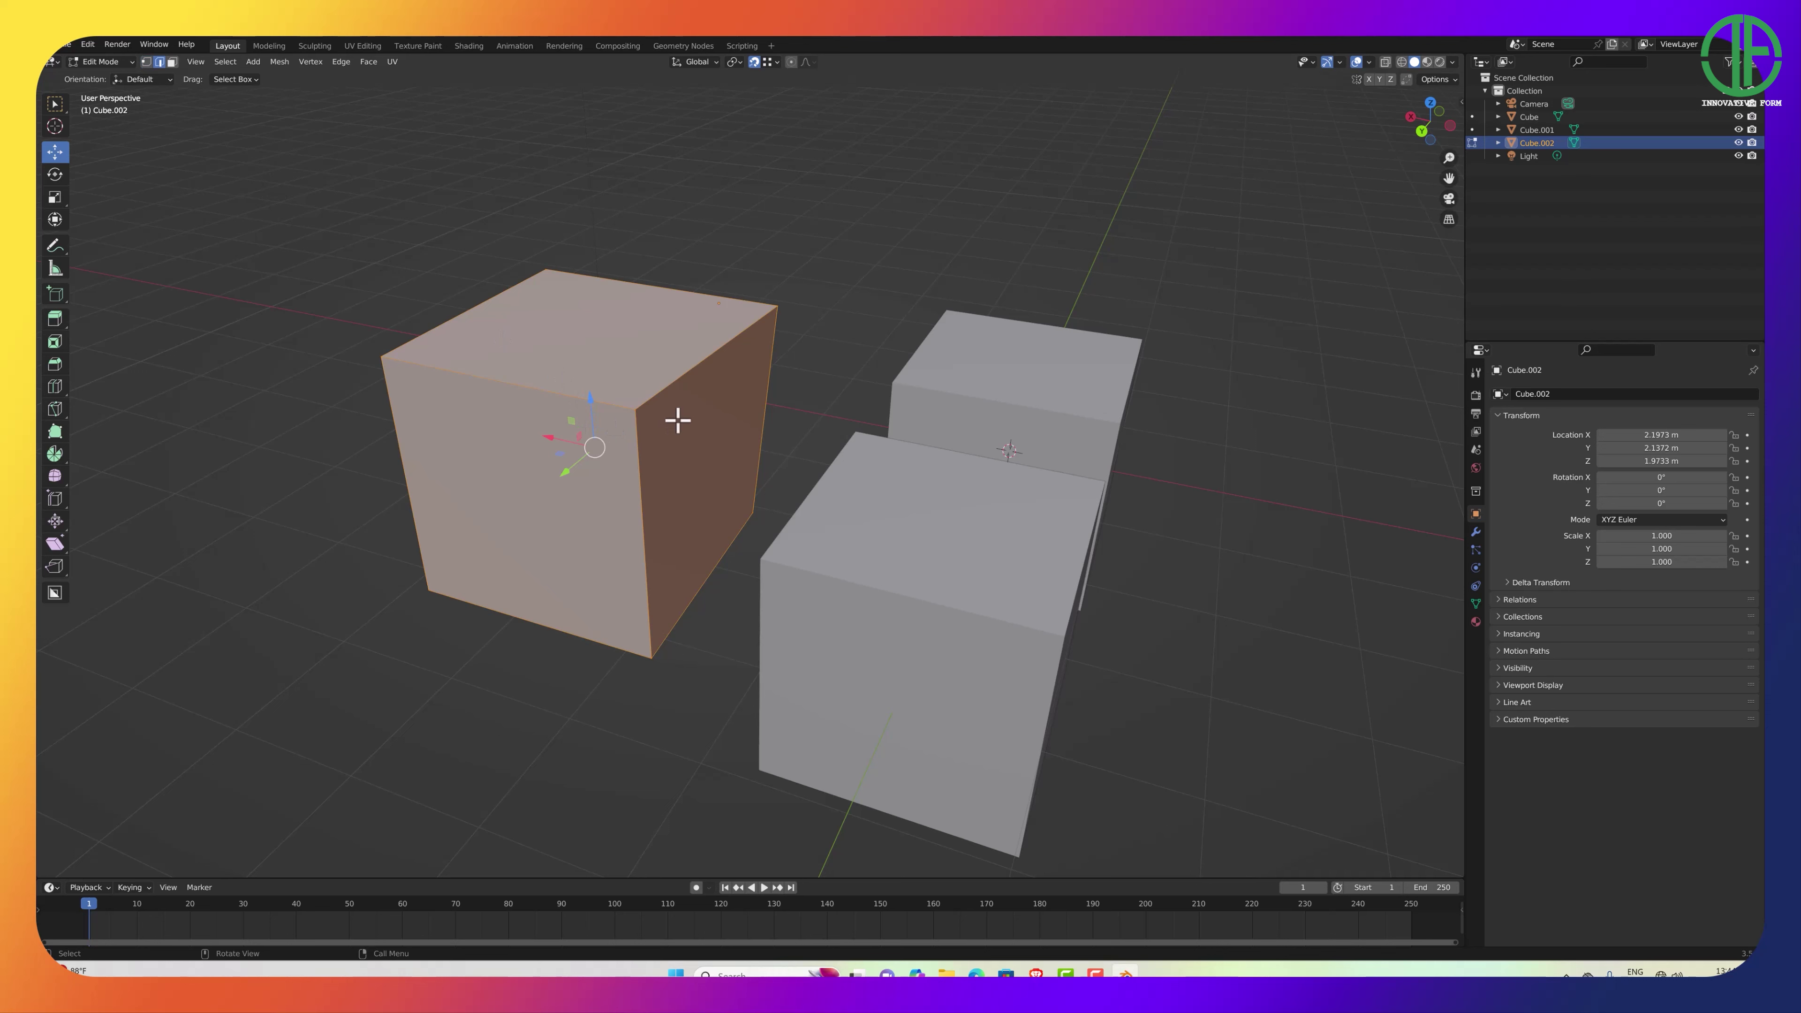
key("3")
middle_click_drag(715, 593, 692, 571)
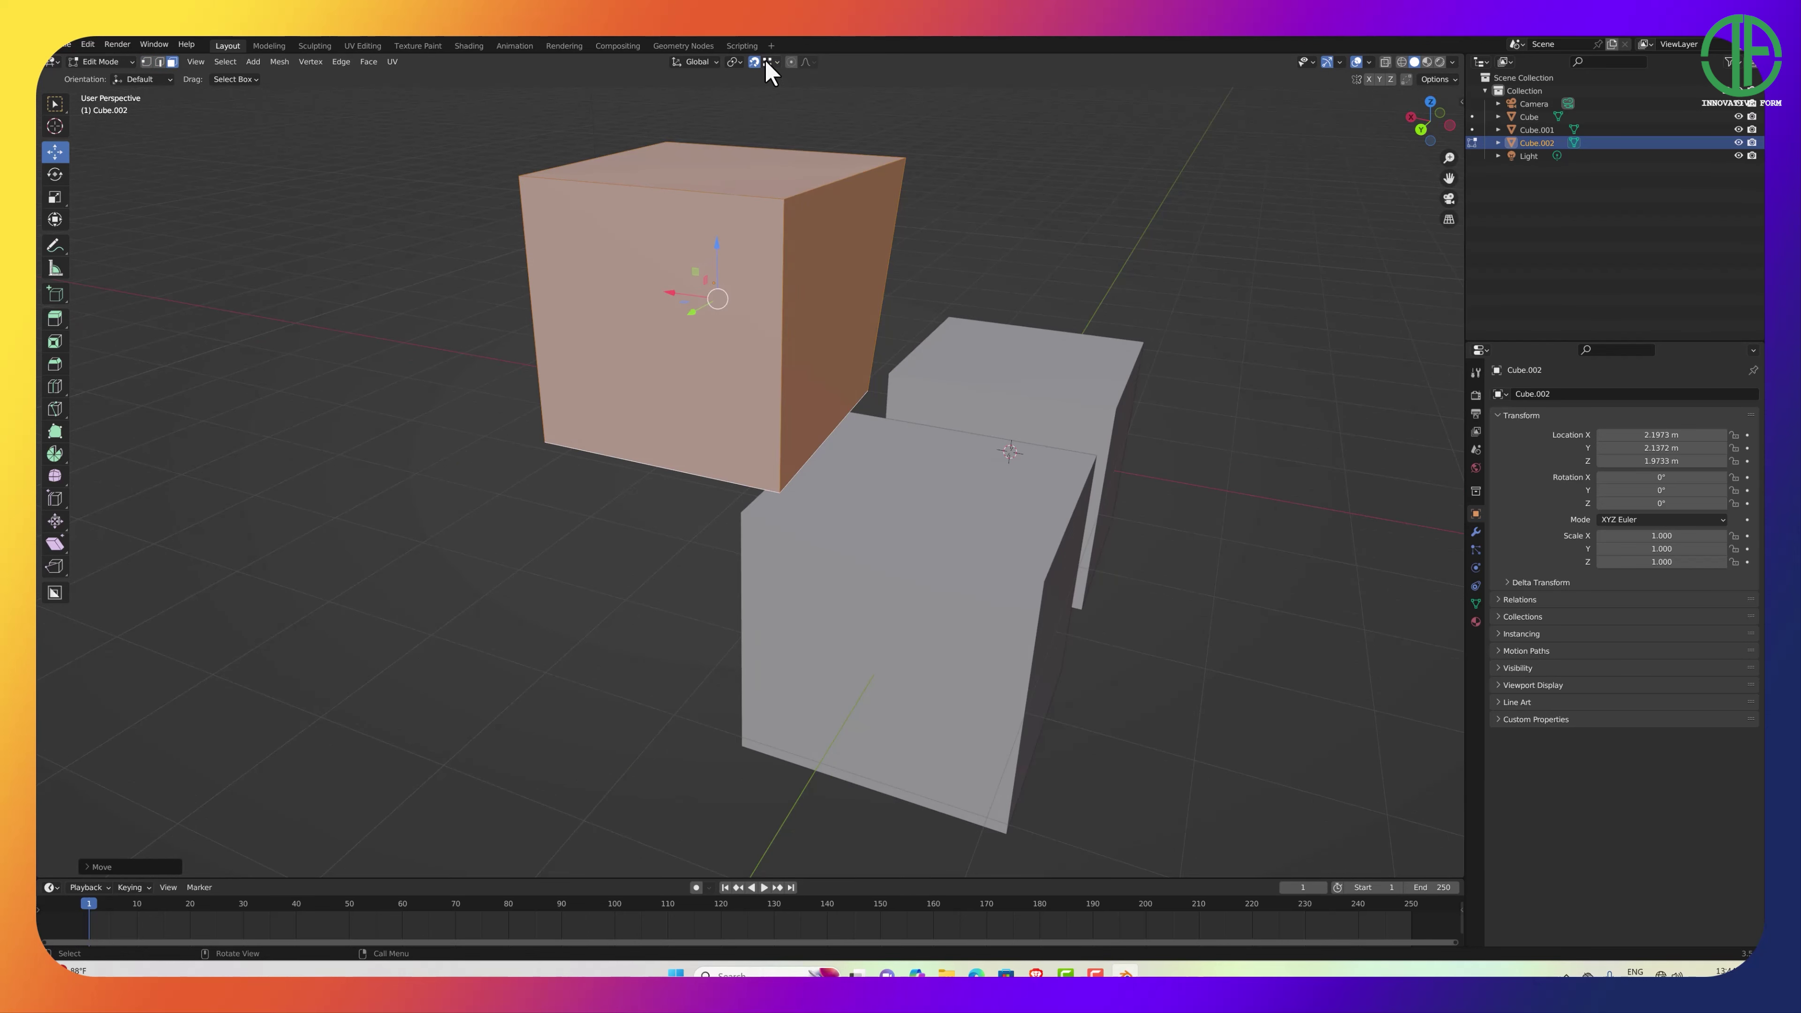
Set snapping to Face Project and enable Project Individual Elements.
left_click(769, 64)
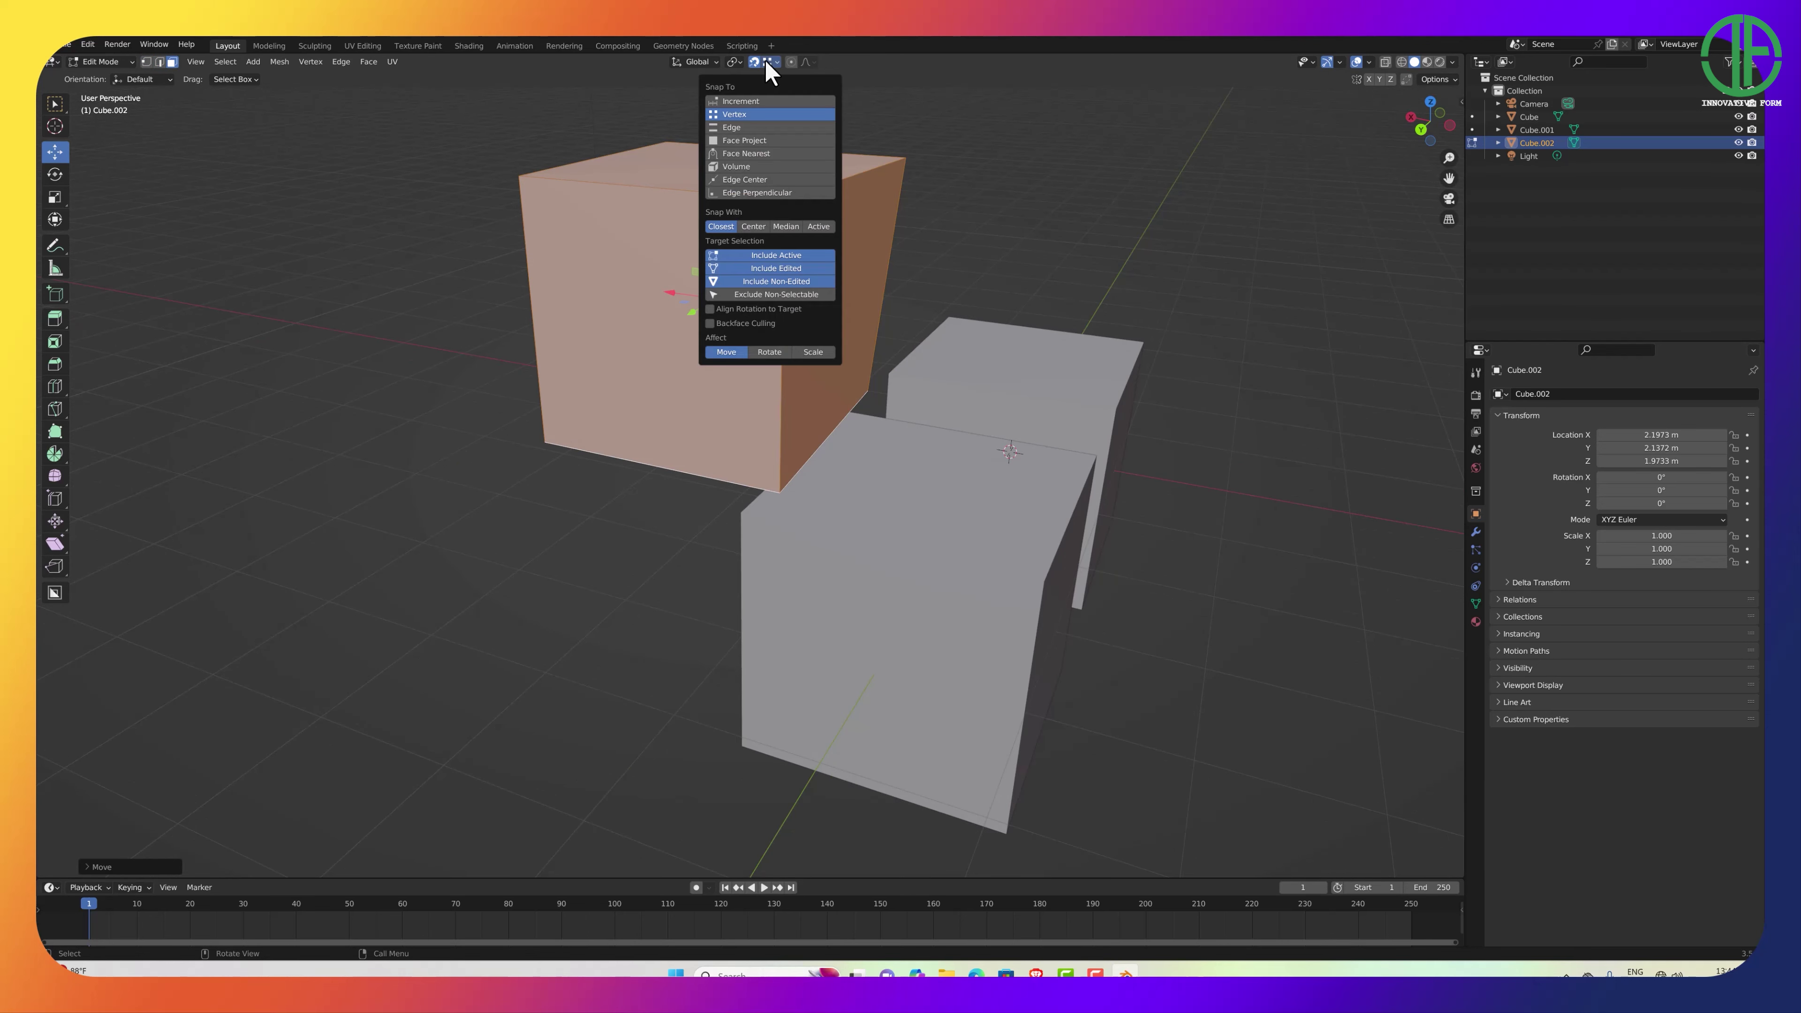
left_click(790, 143)
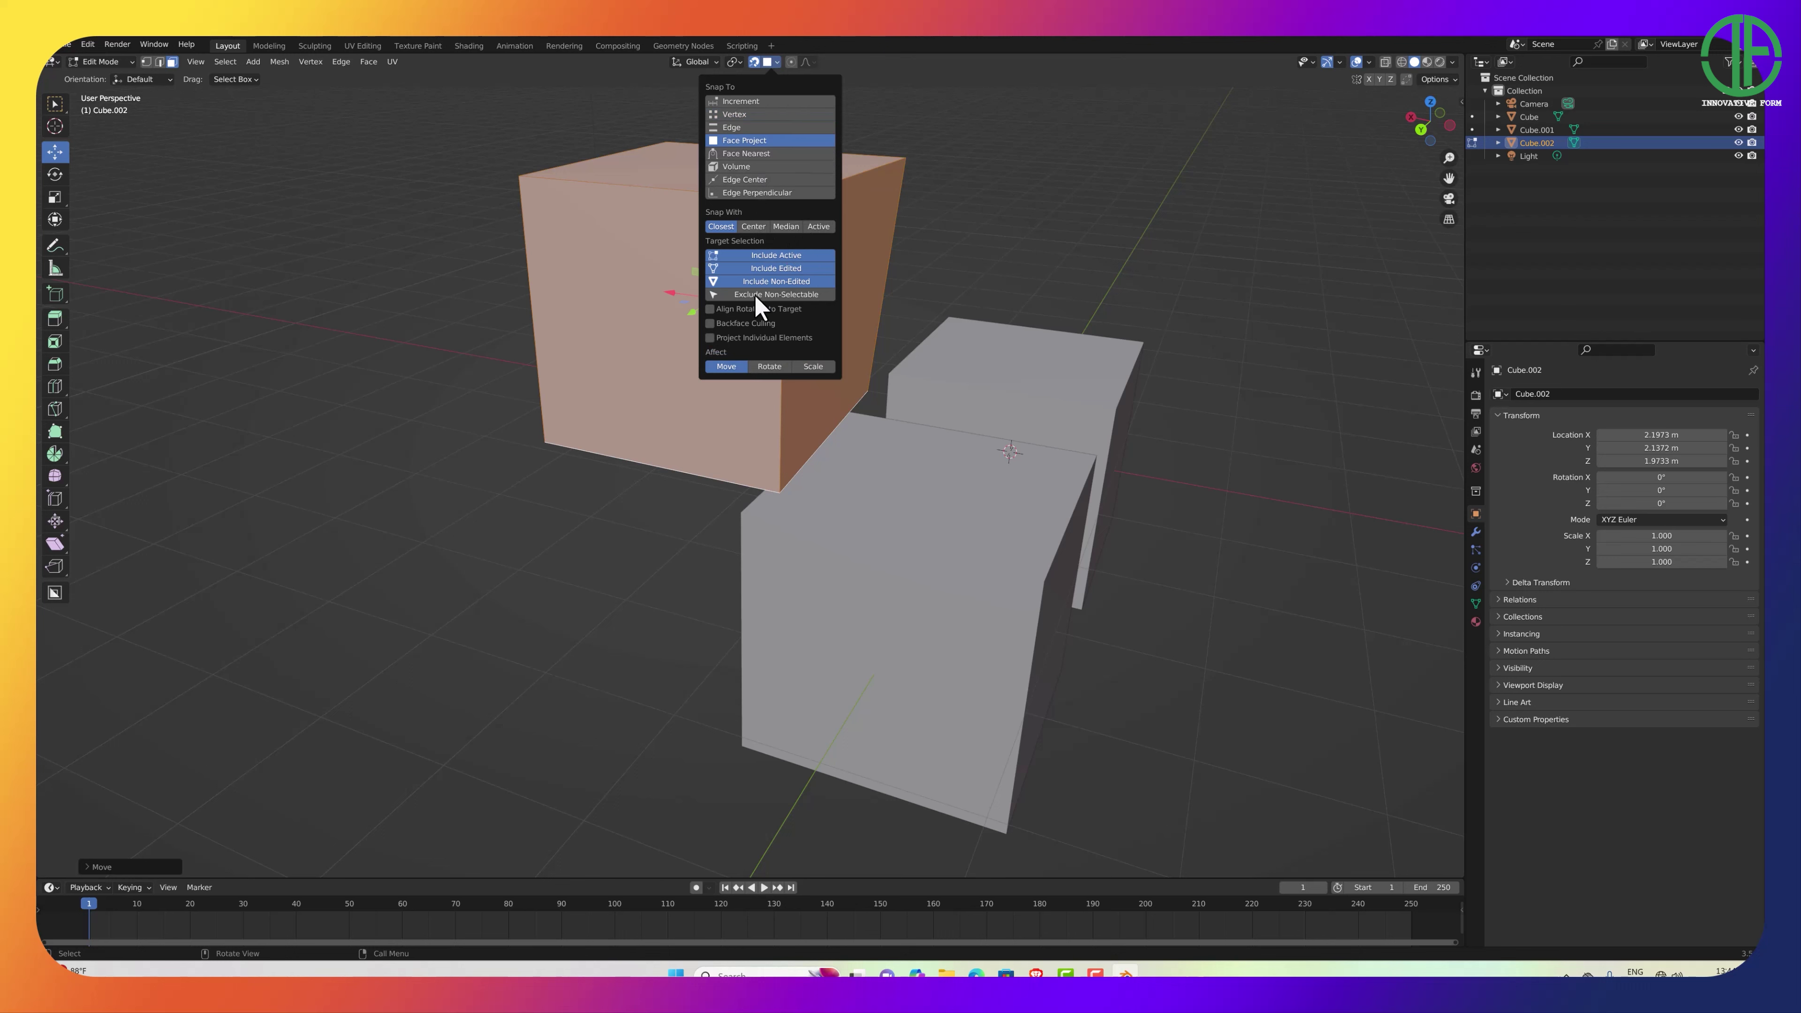
left_click(709, 339)
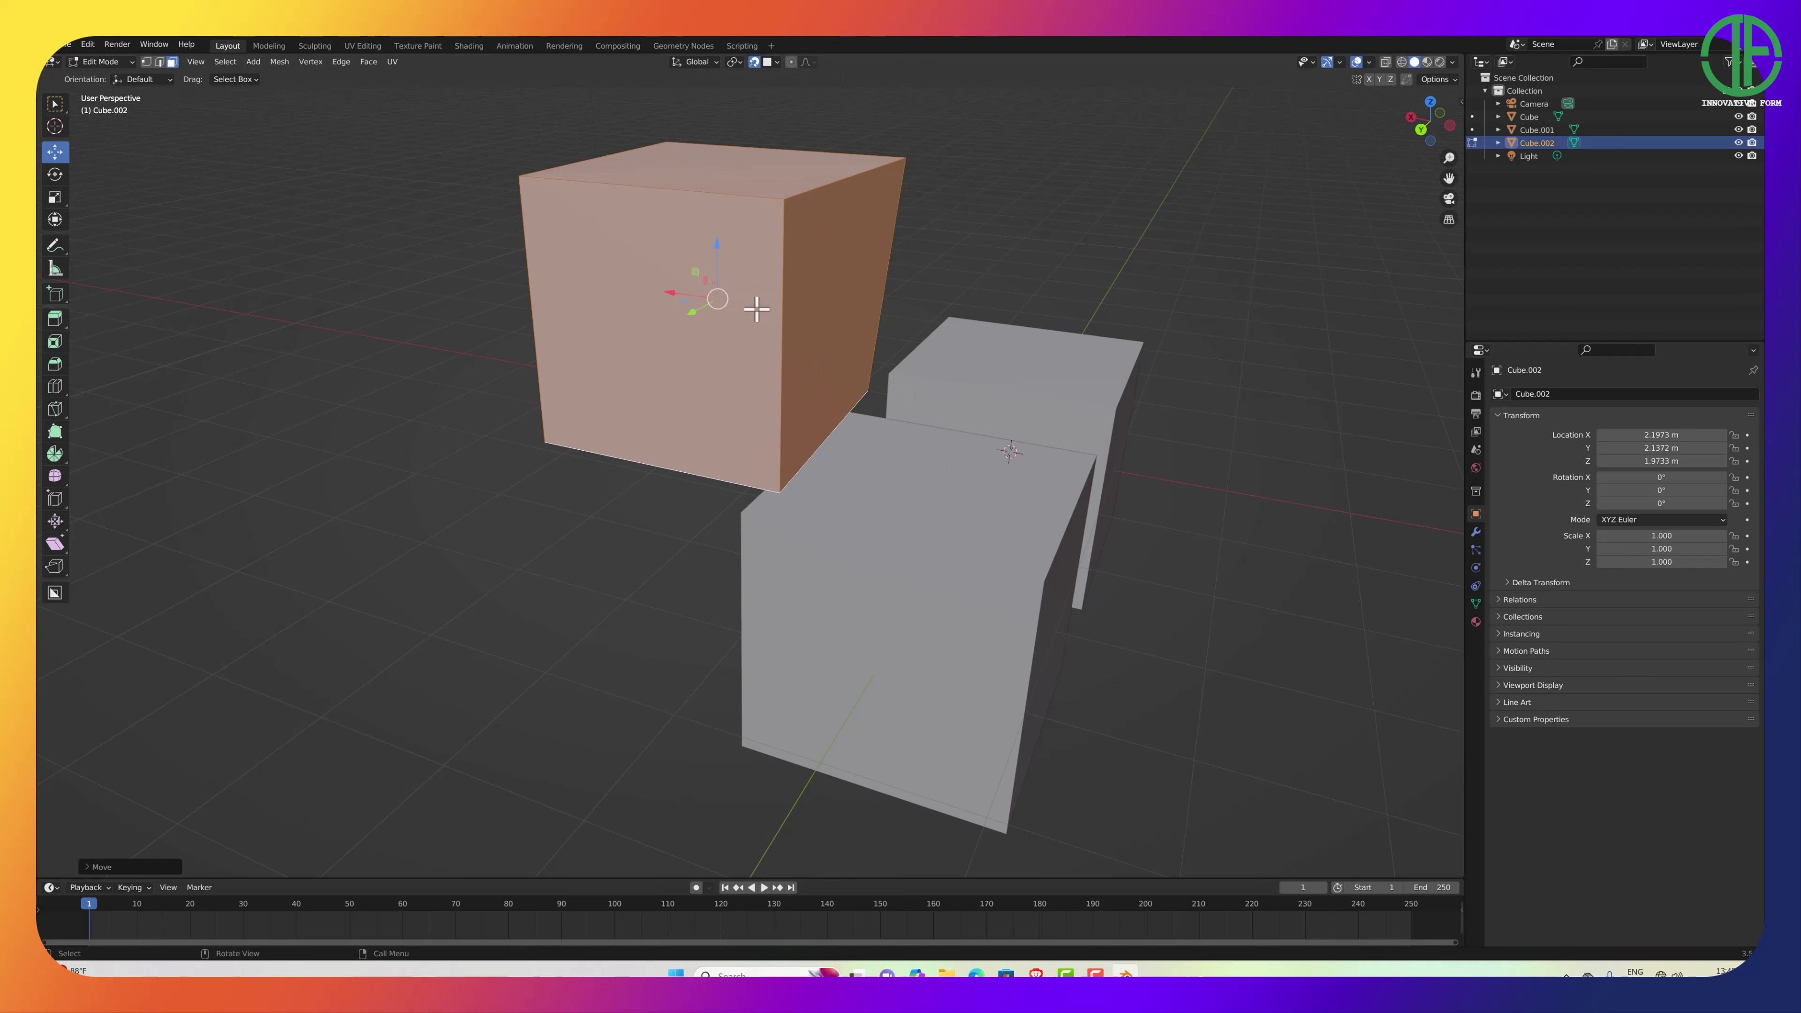
Move all of the raised cube's geometry freely with face-projected snapping onto the positive-Y cube, and return to object mode.
left_click_drag(720, 301, 924, 291)
middle_click_drag(924, 342, 698, 328)
left_click_drag(662, 329, 454, 370)
key("Tab")
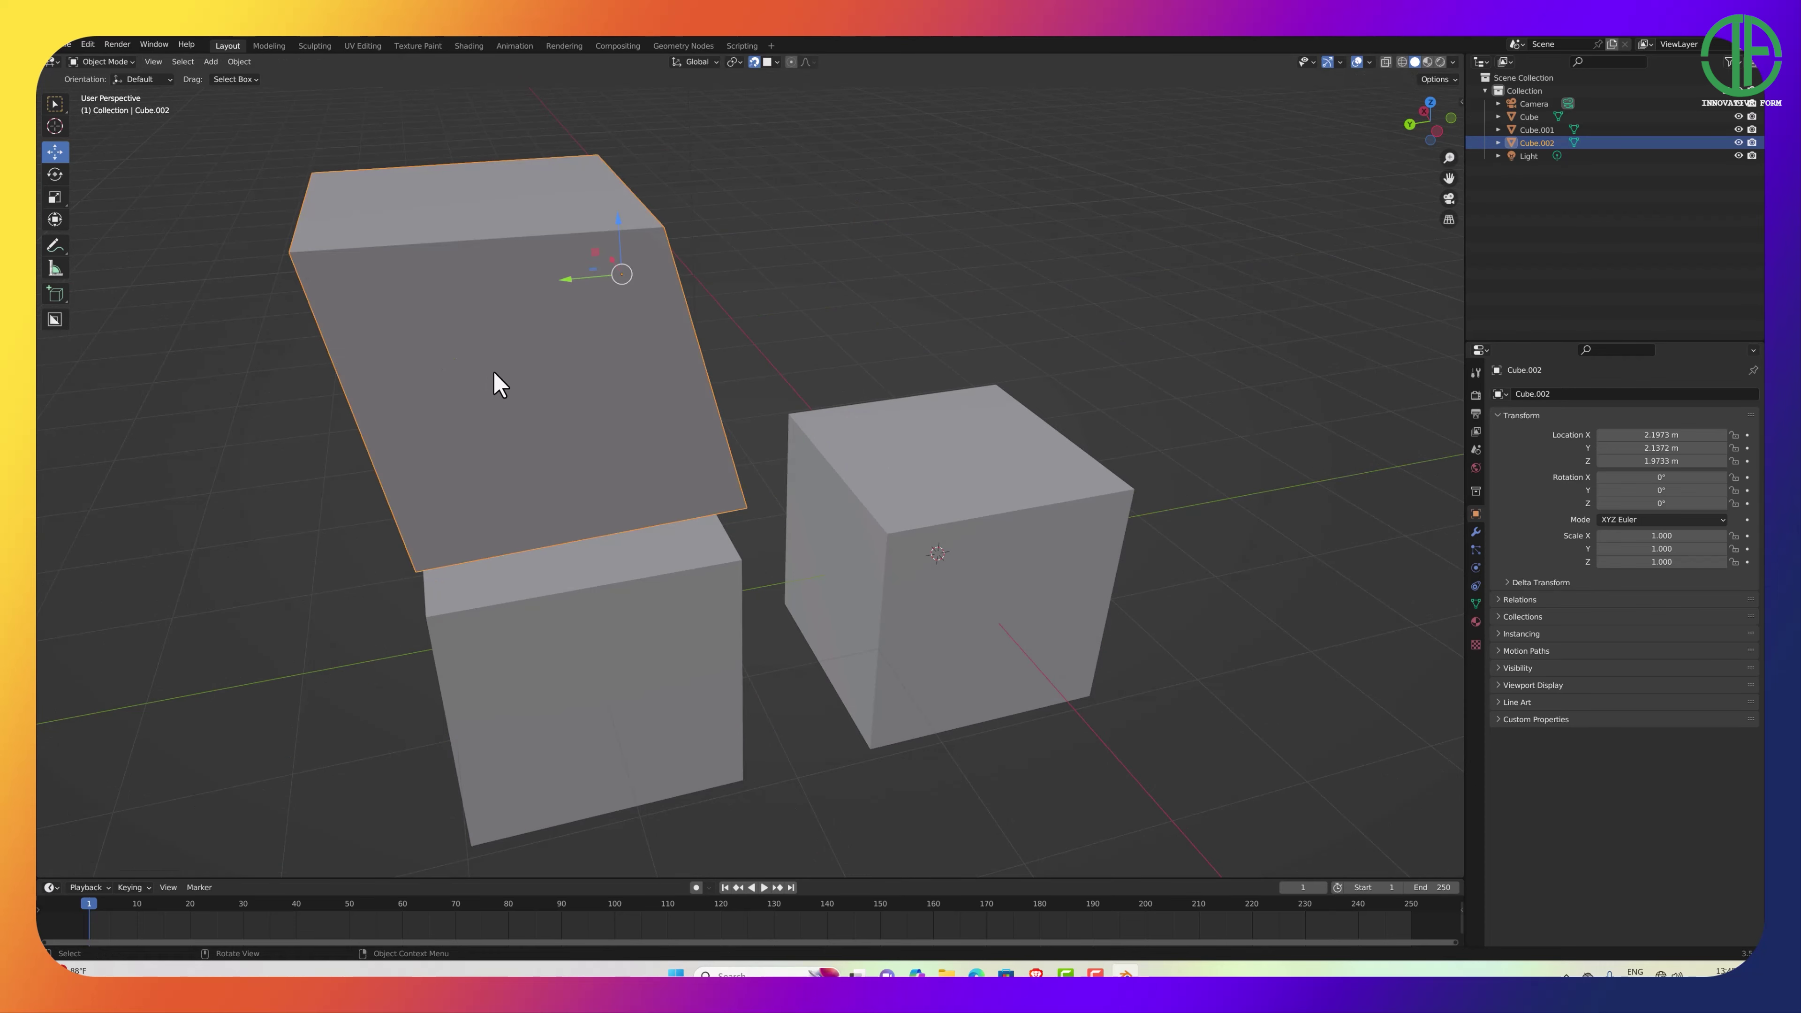
middle_click_drag(493, 374, 632, 241)
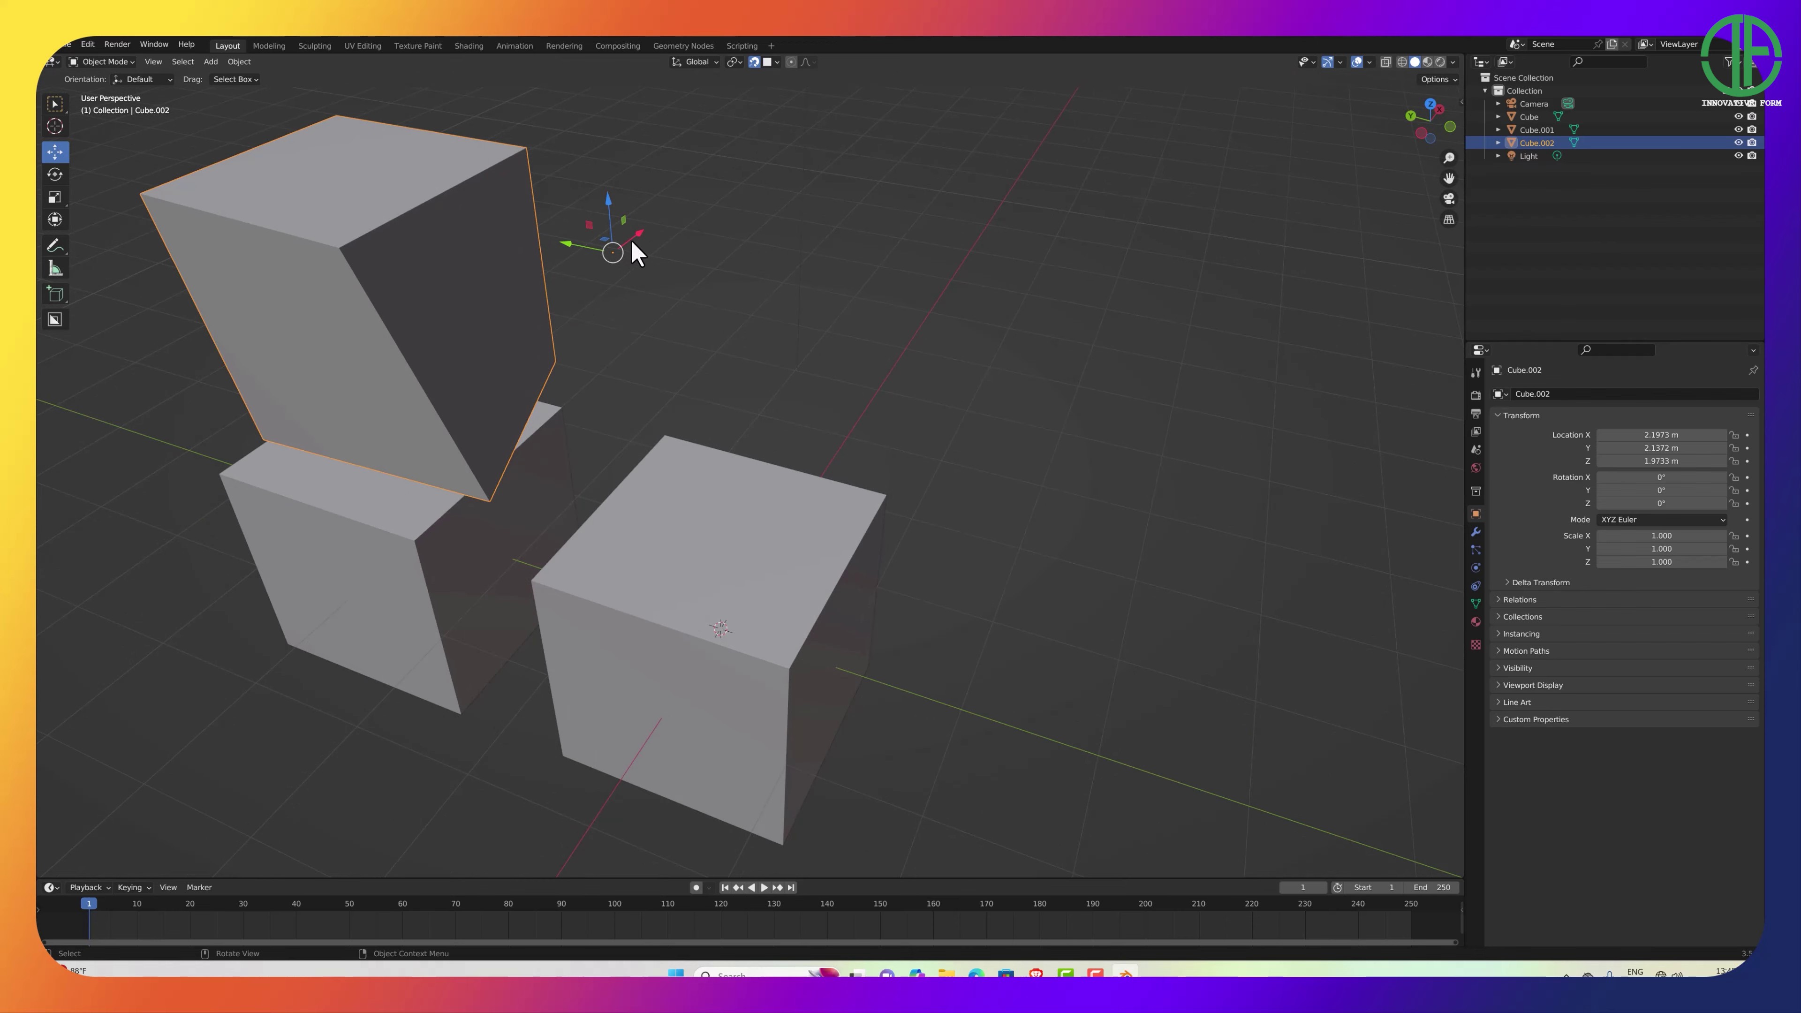
middle_click_drag(555, 354, 802, 373)
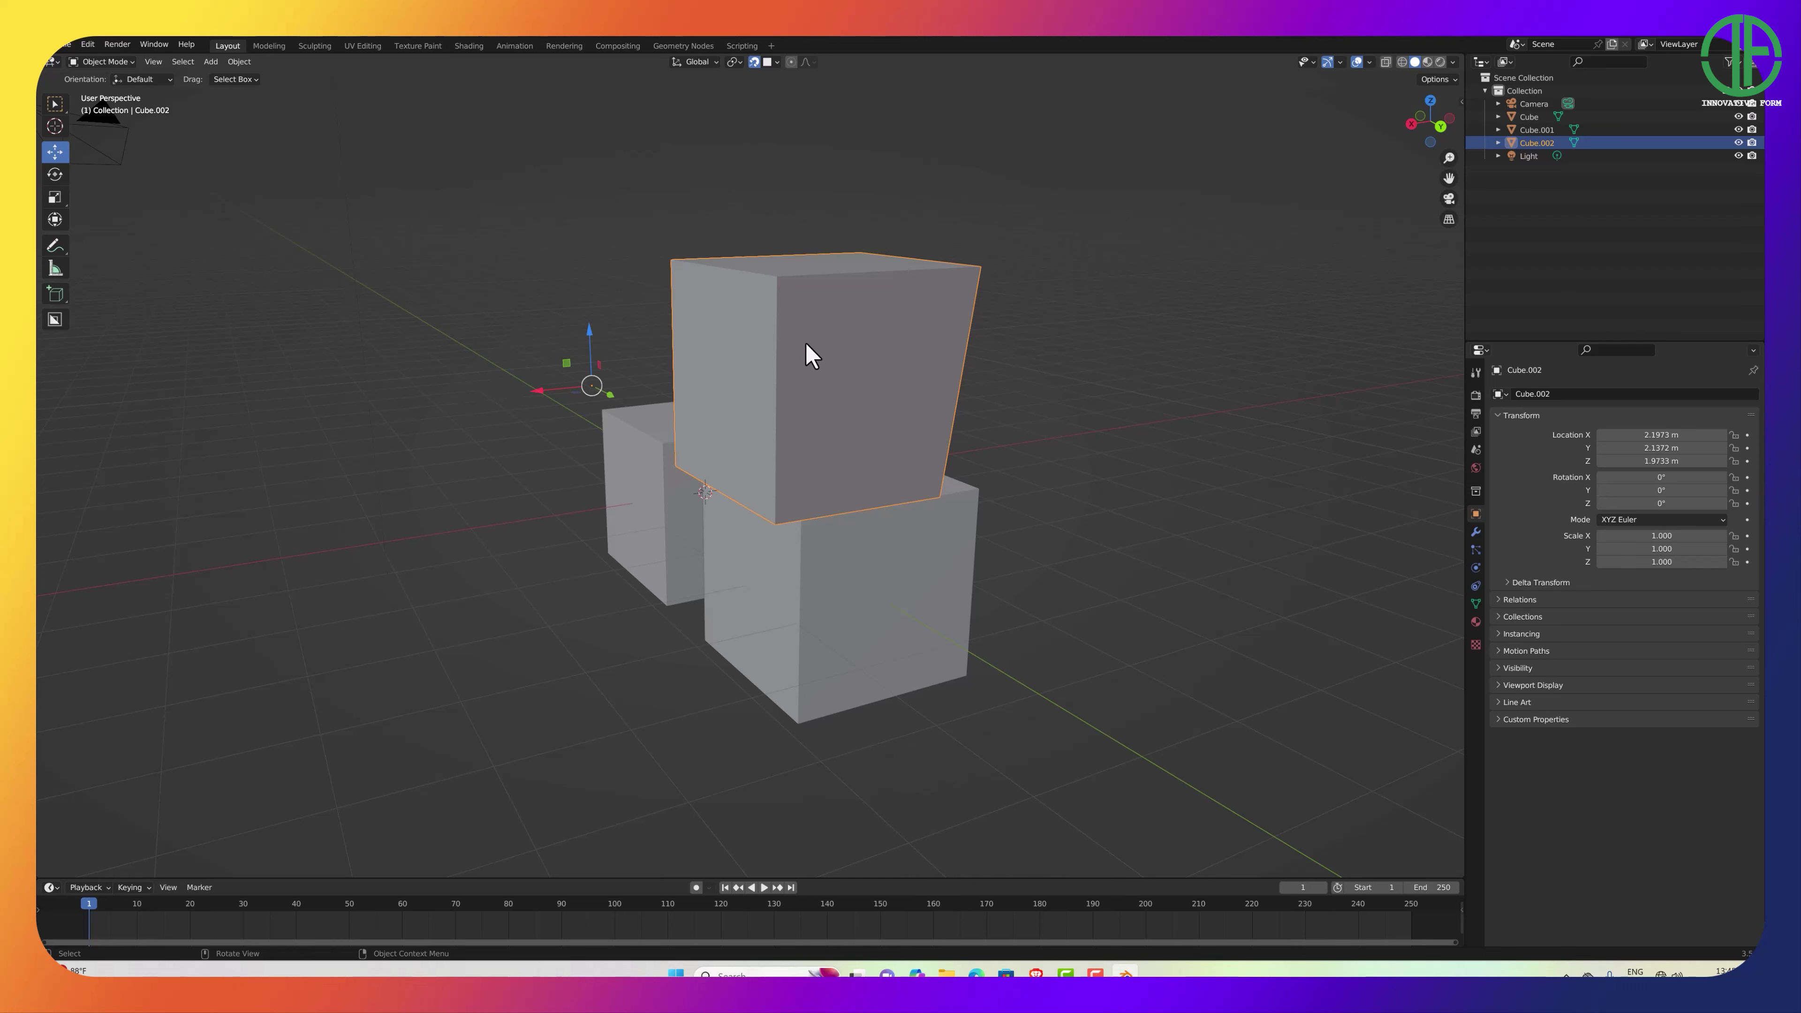
Set the distorted cube's origin to its geometry.
right_click(819, 369)
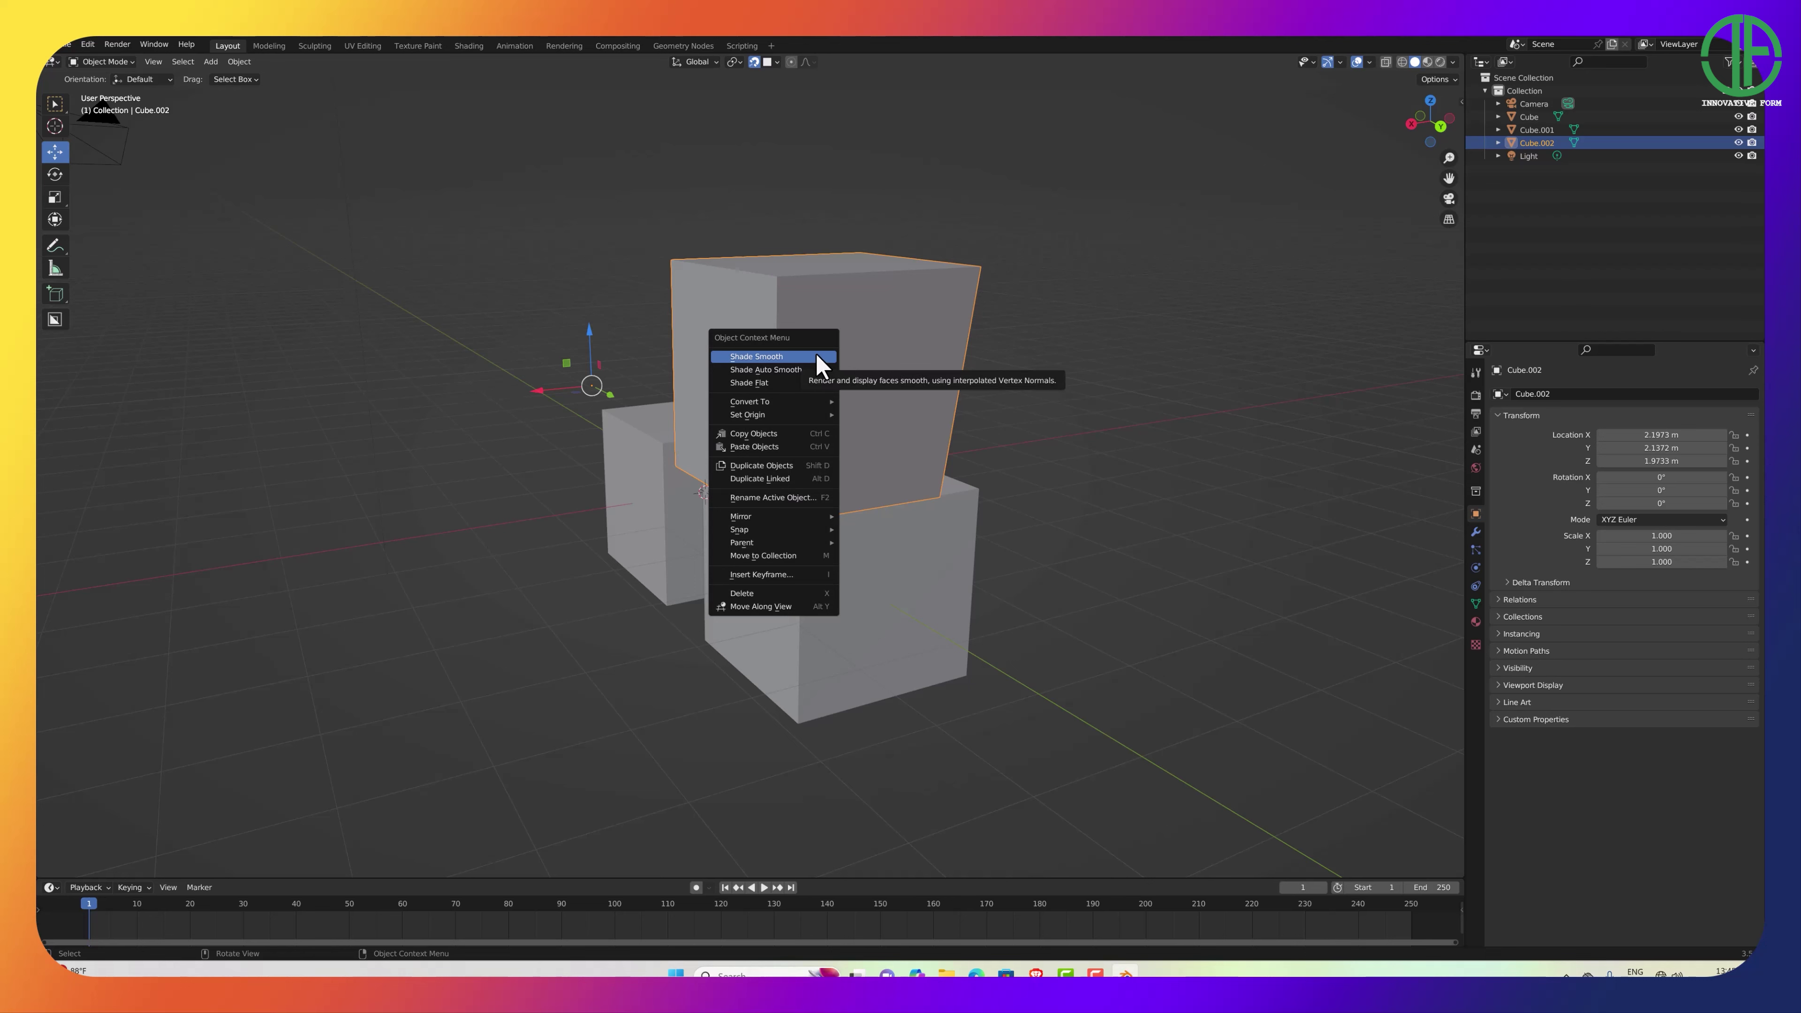
mouse_move(798, 415)
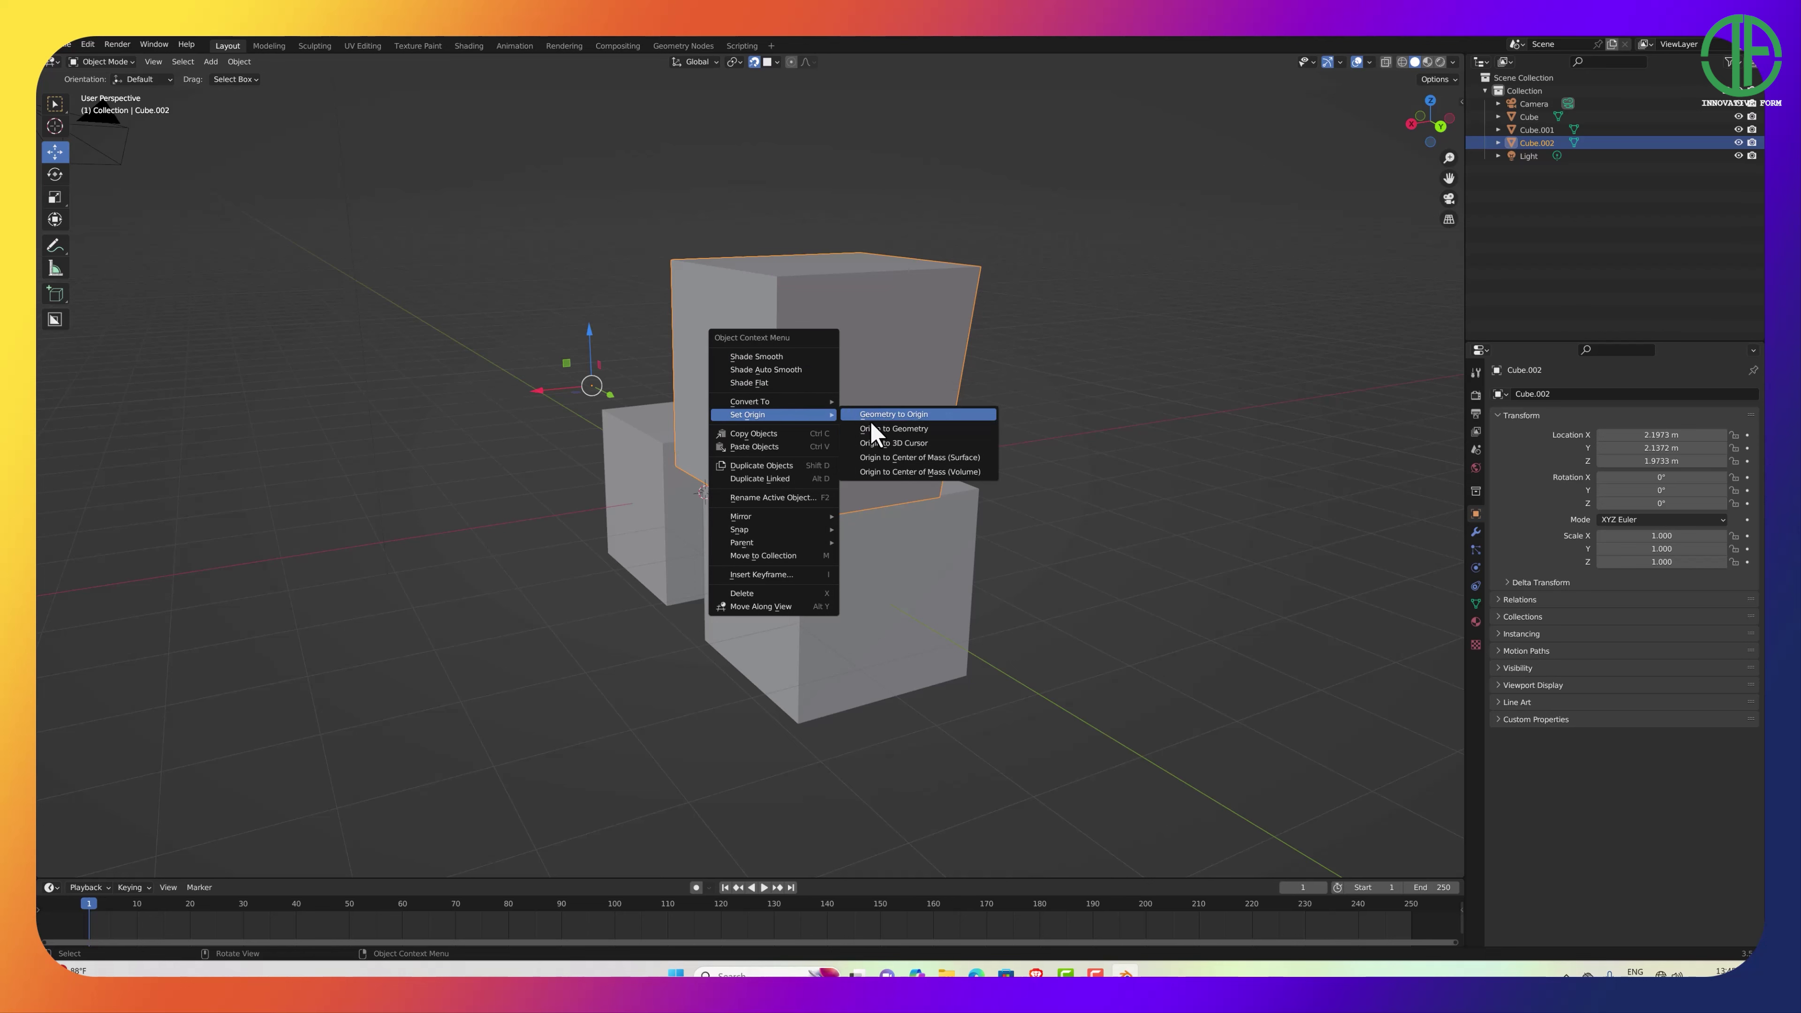
left_click(934, 433)
middle_click_drag(915, 422, 639, 438)
Move the distorted cube onto the positive-Y cube's top face, at about X 0.134 m, Y 3.07 m and Z 1 m.
key("g")
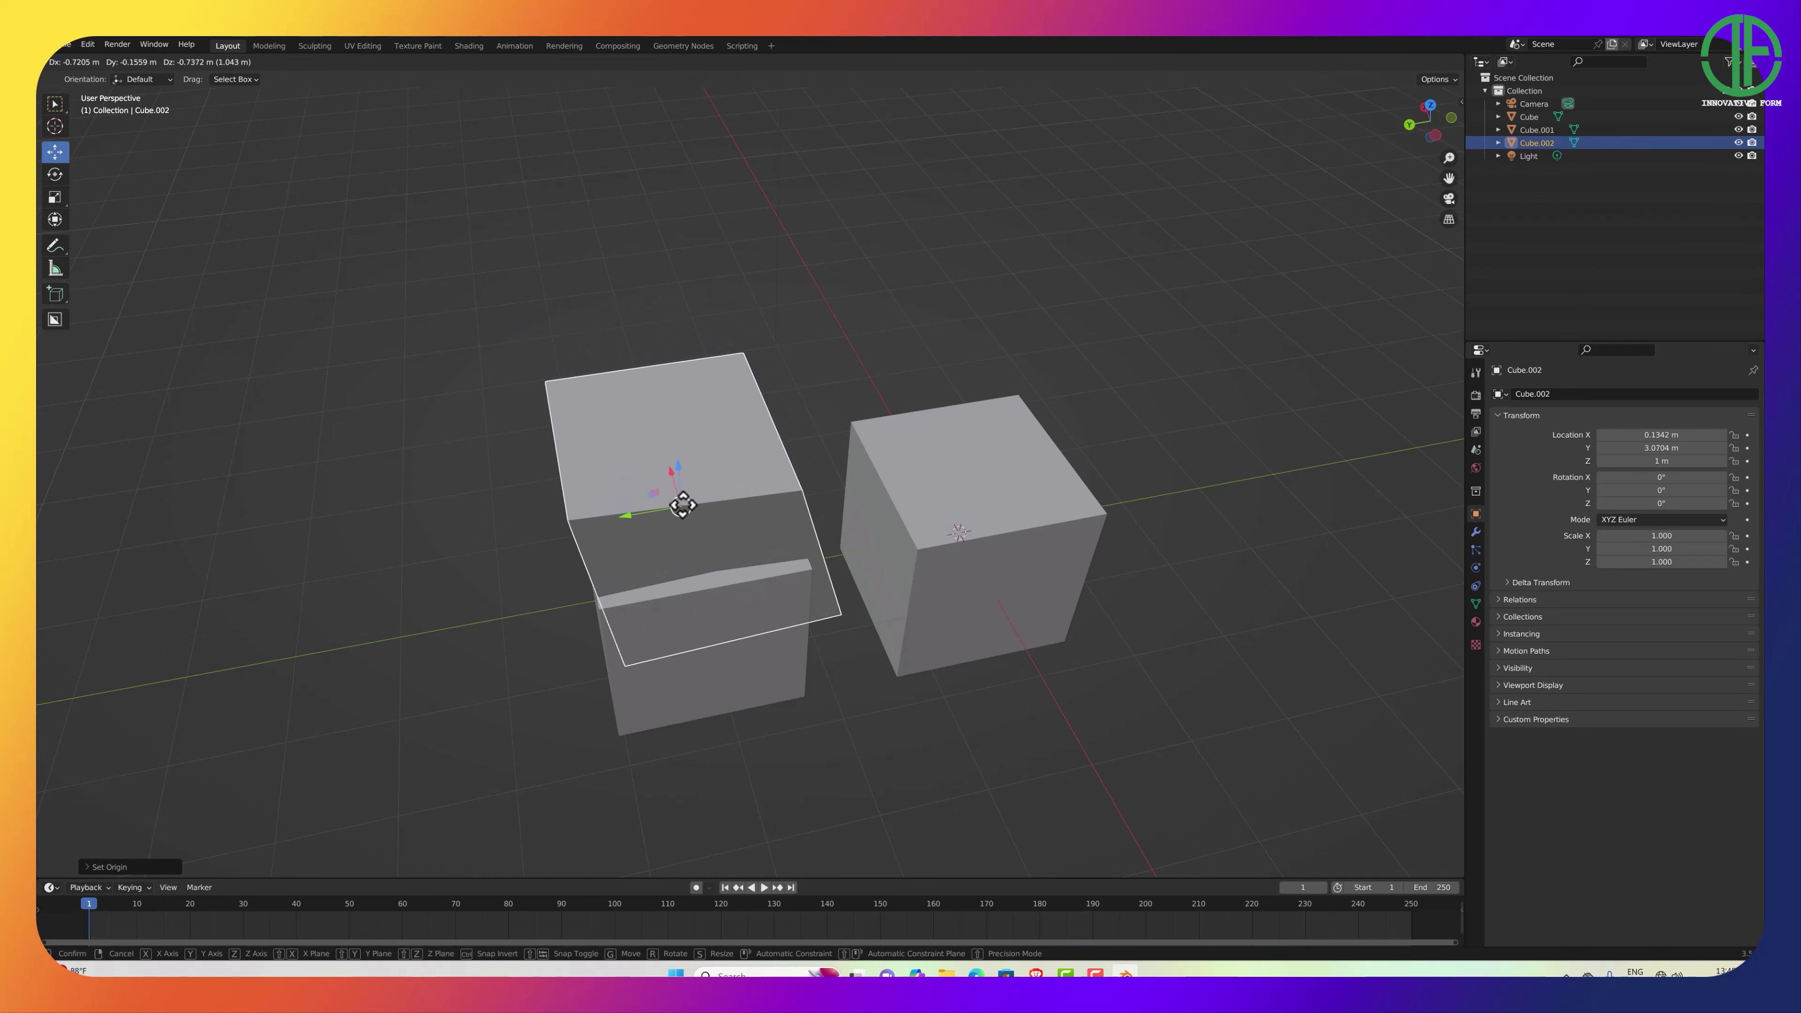
left_click(683, 505)
middle_click_drag(657, 577, 758, 544)
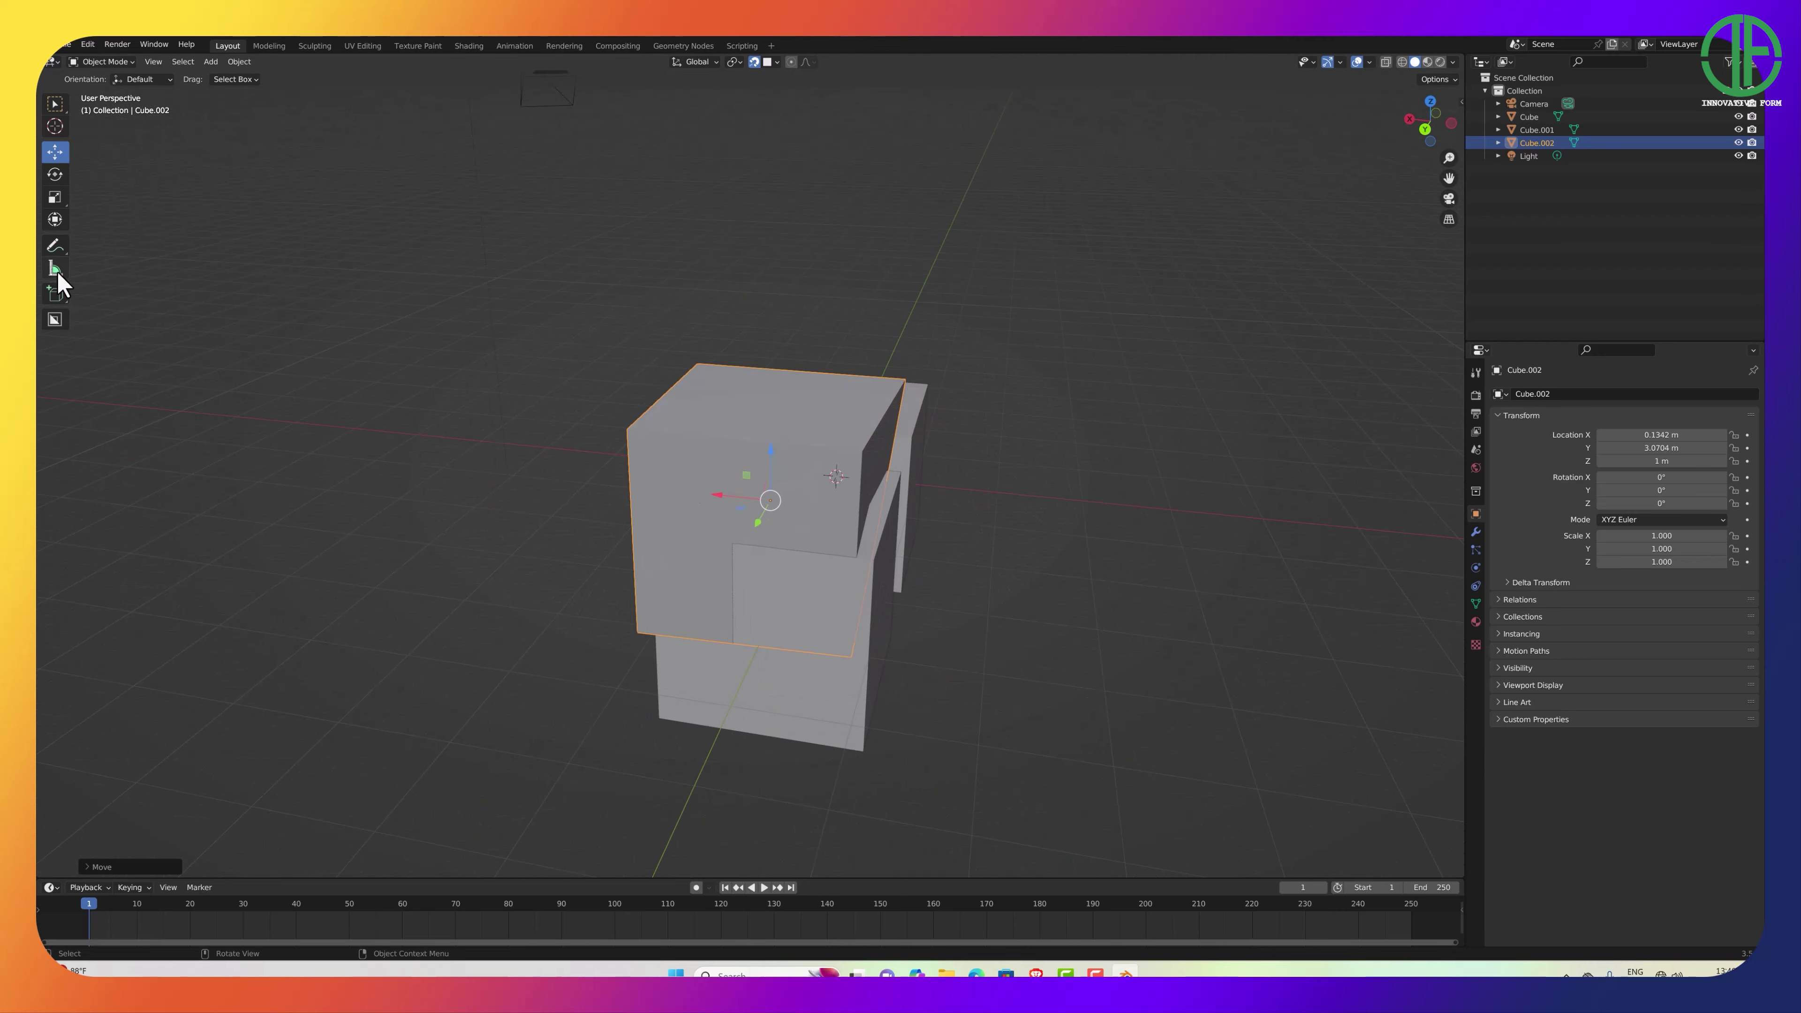
Scale the distorted cube down uniformly to about 0.372.
left_click(55, 197)
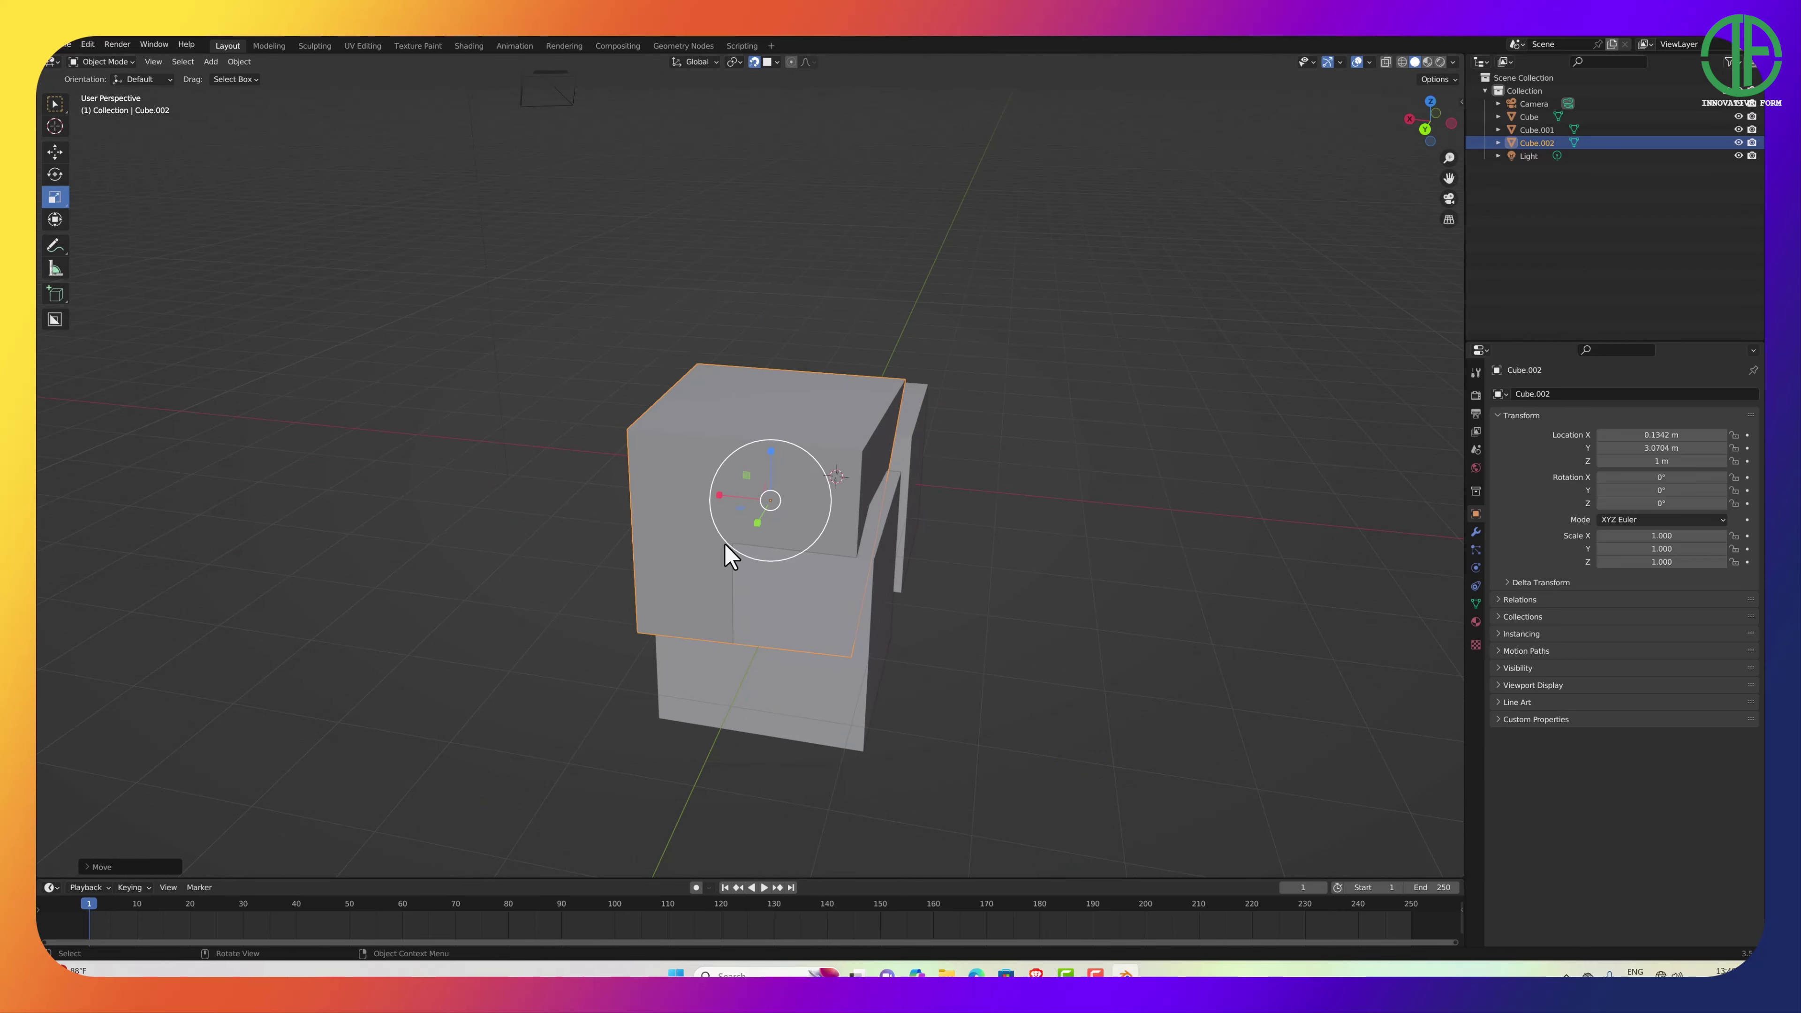
key("s")
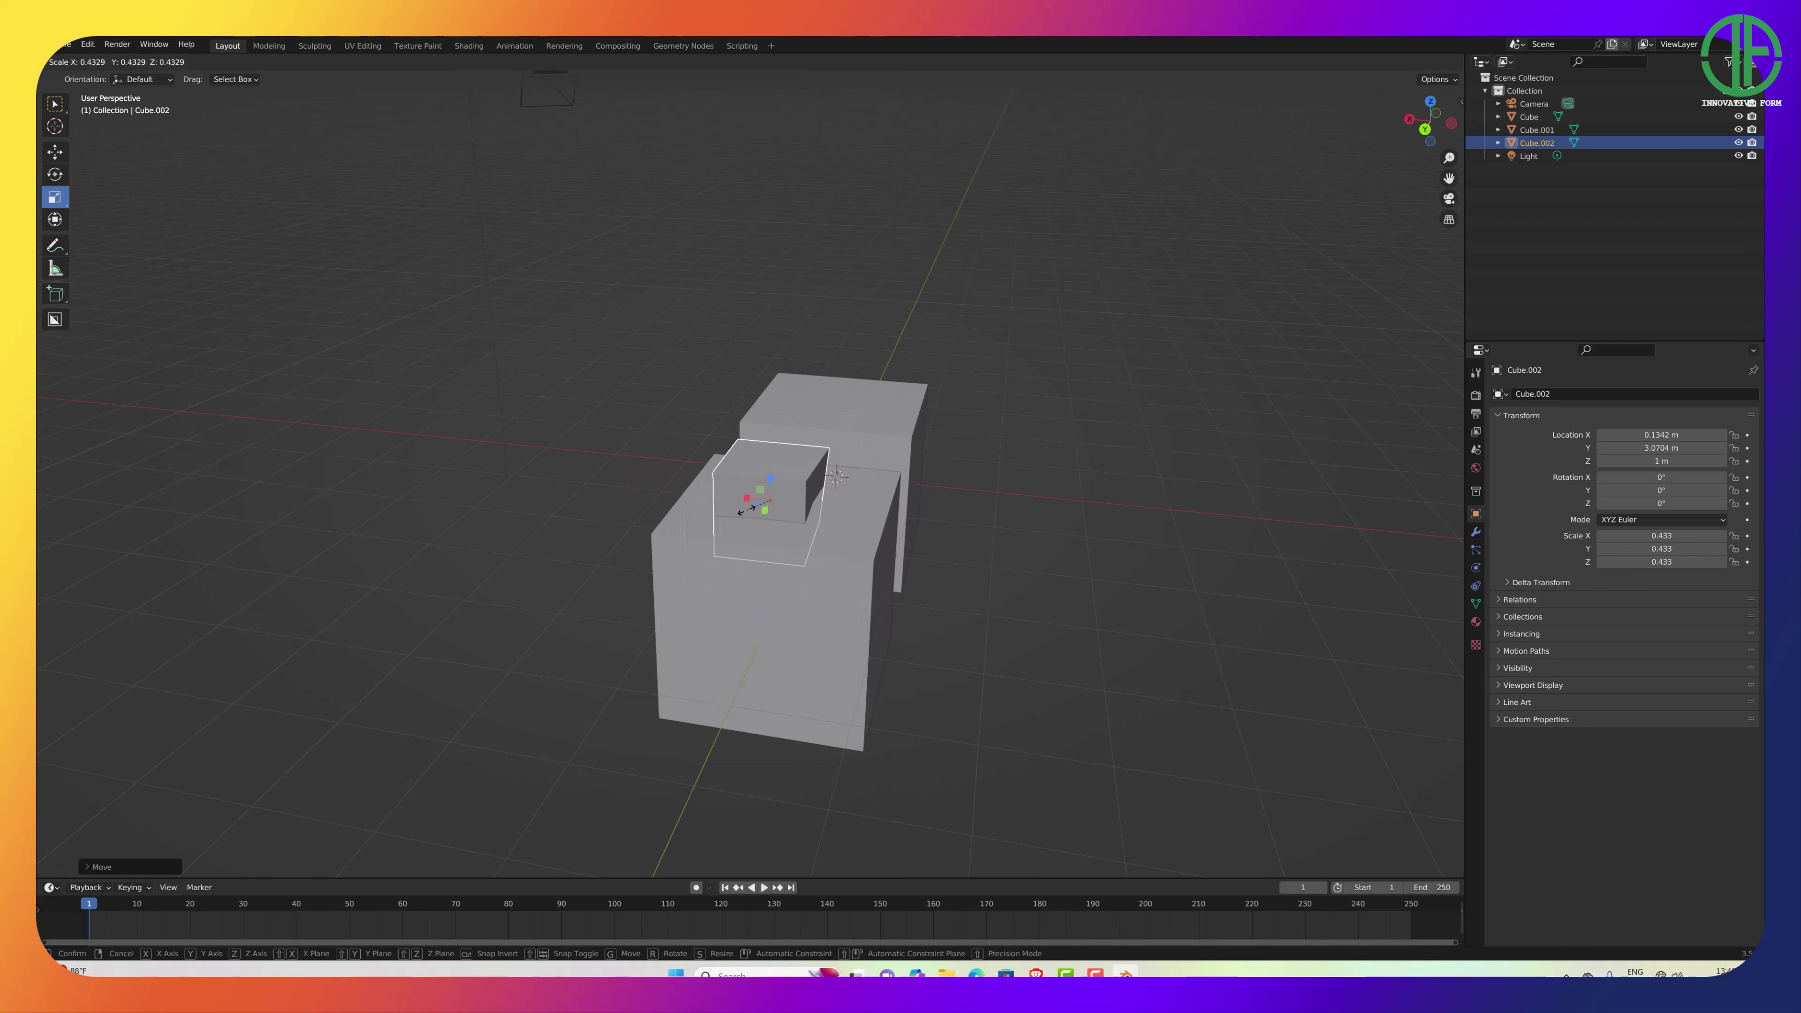
left_click(704, 583)
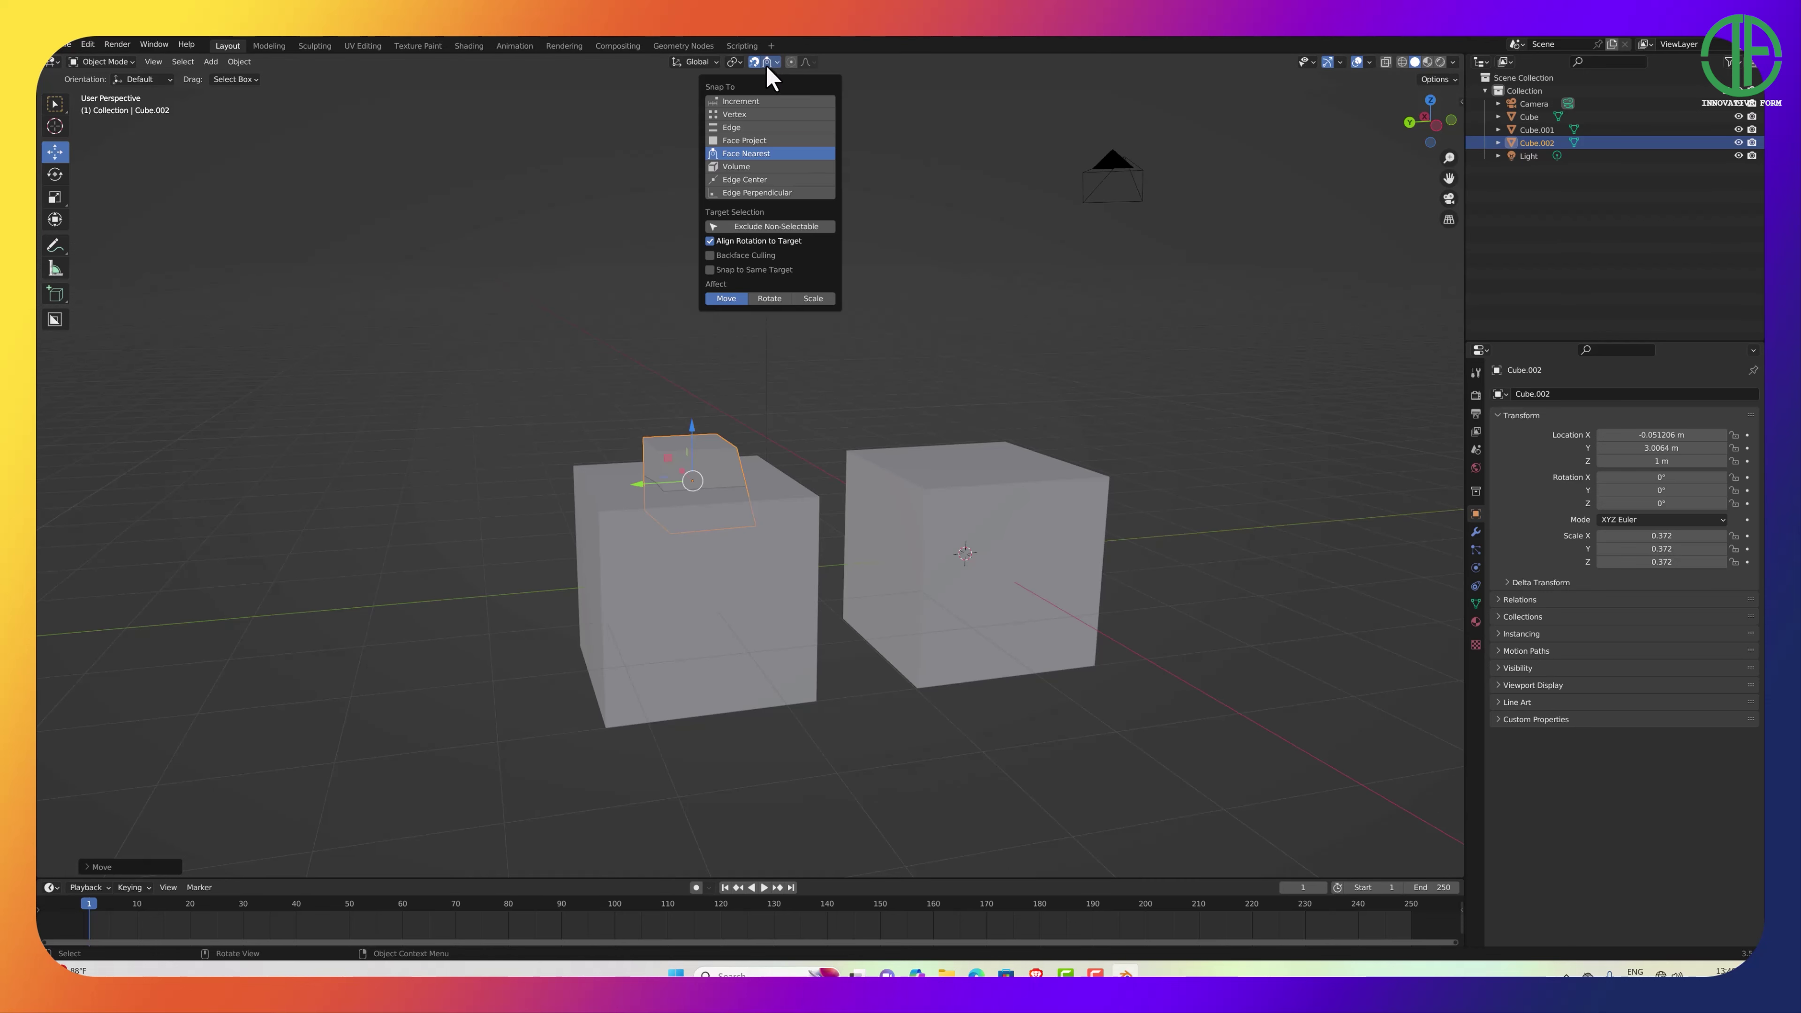
Switch the snap target to Face Project and back to Face Nearest.
left_click(774, 140)
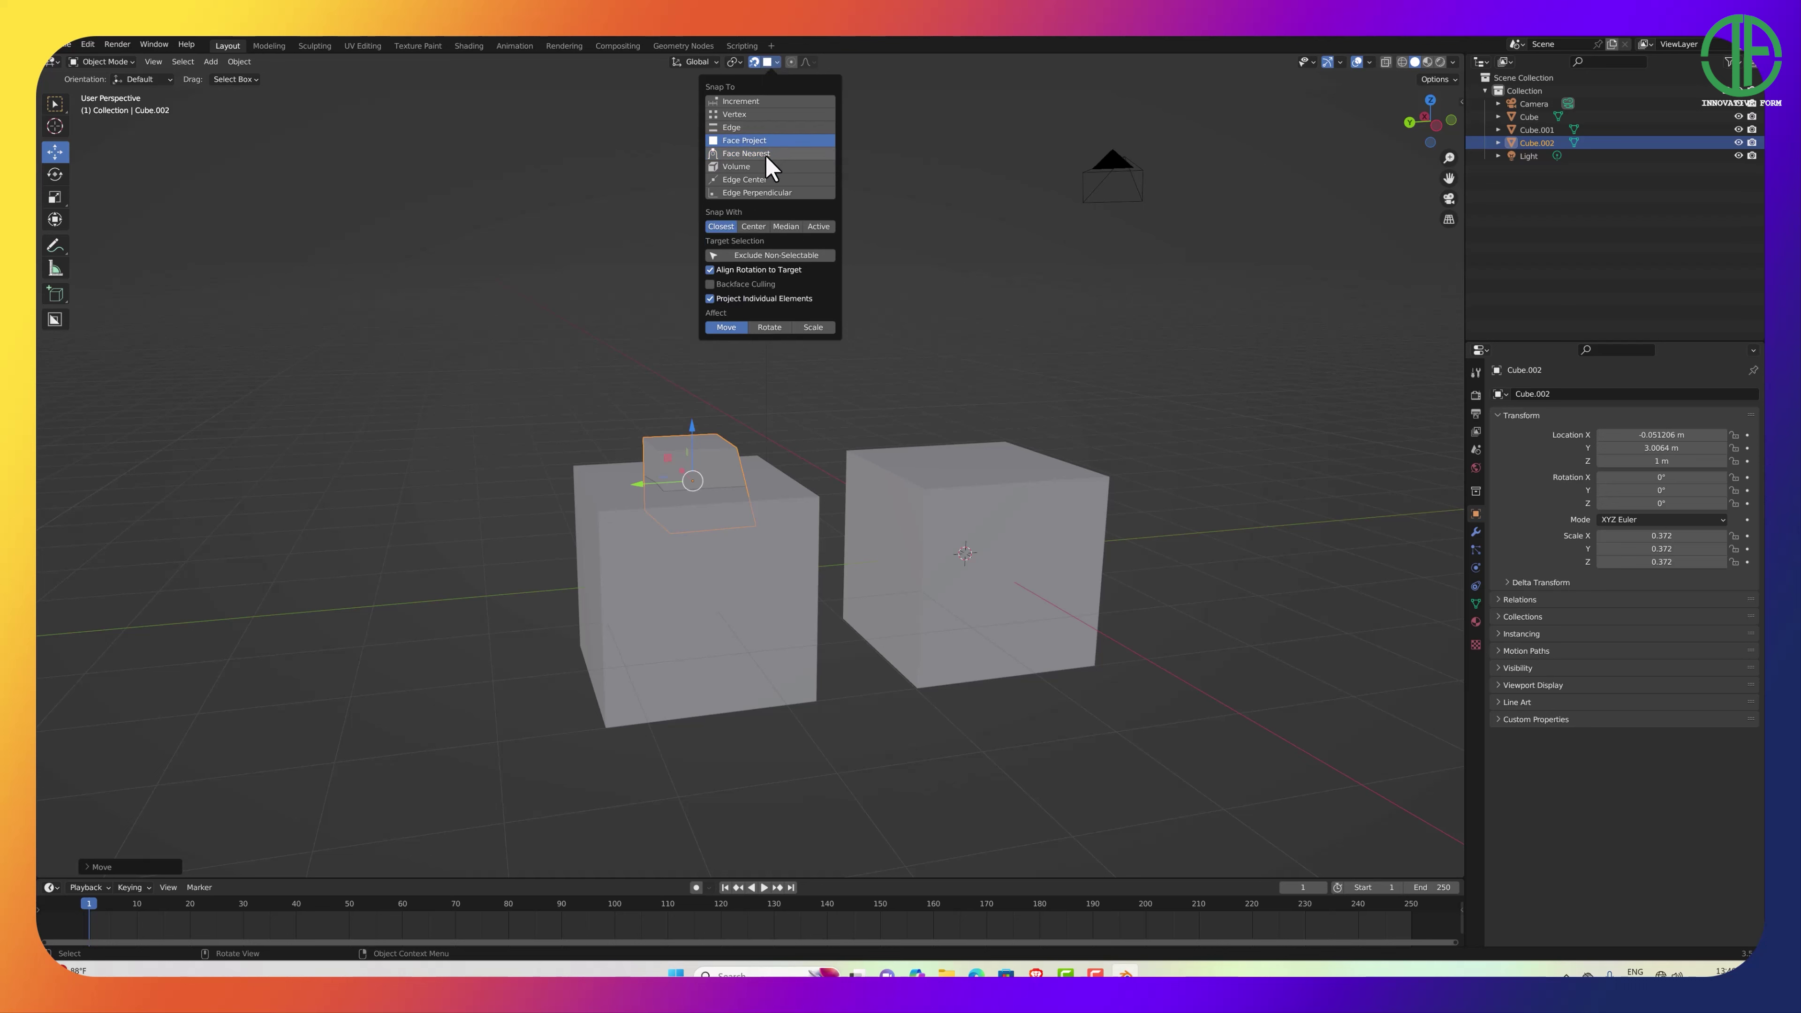
left_click(771, 154)
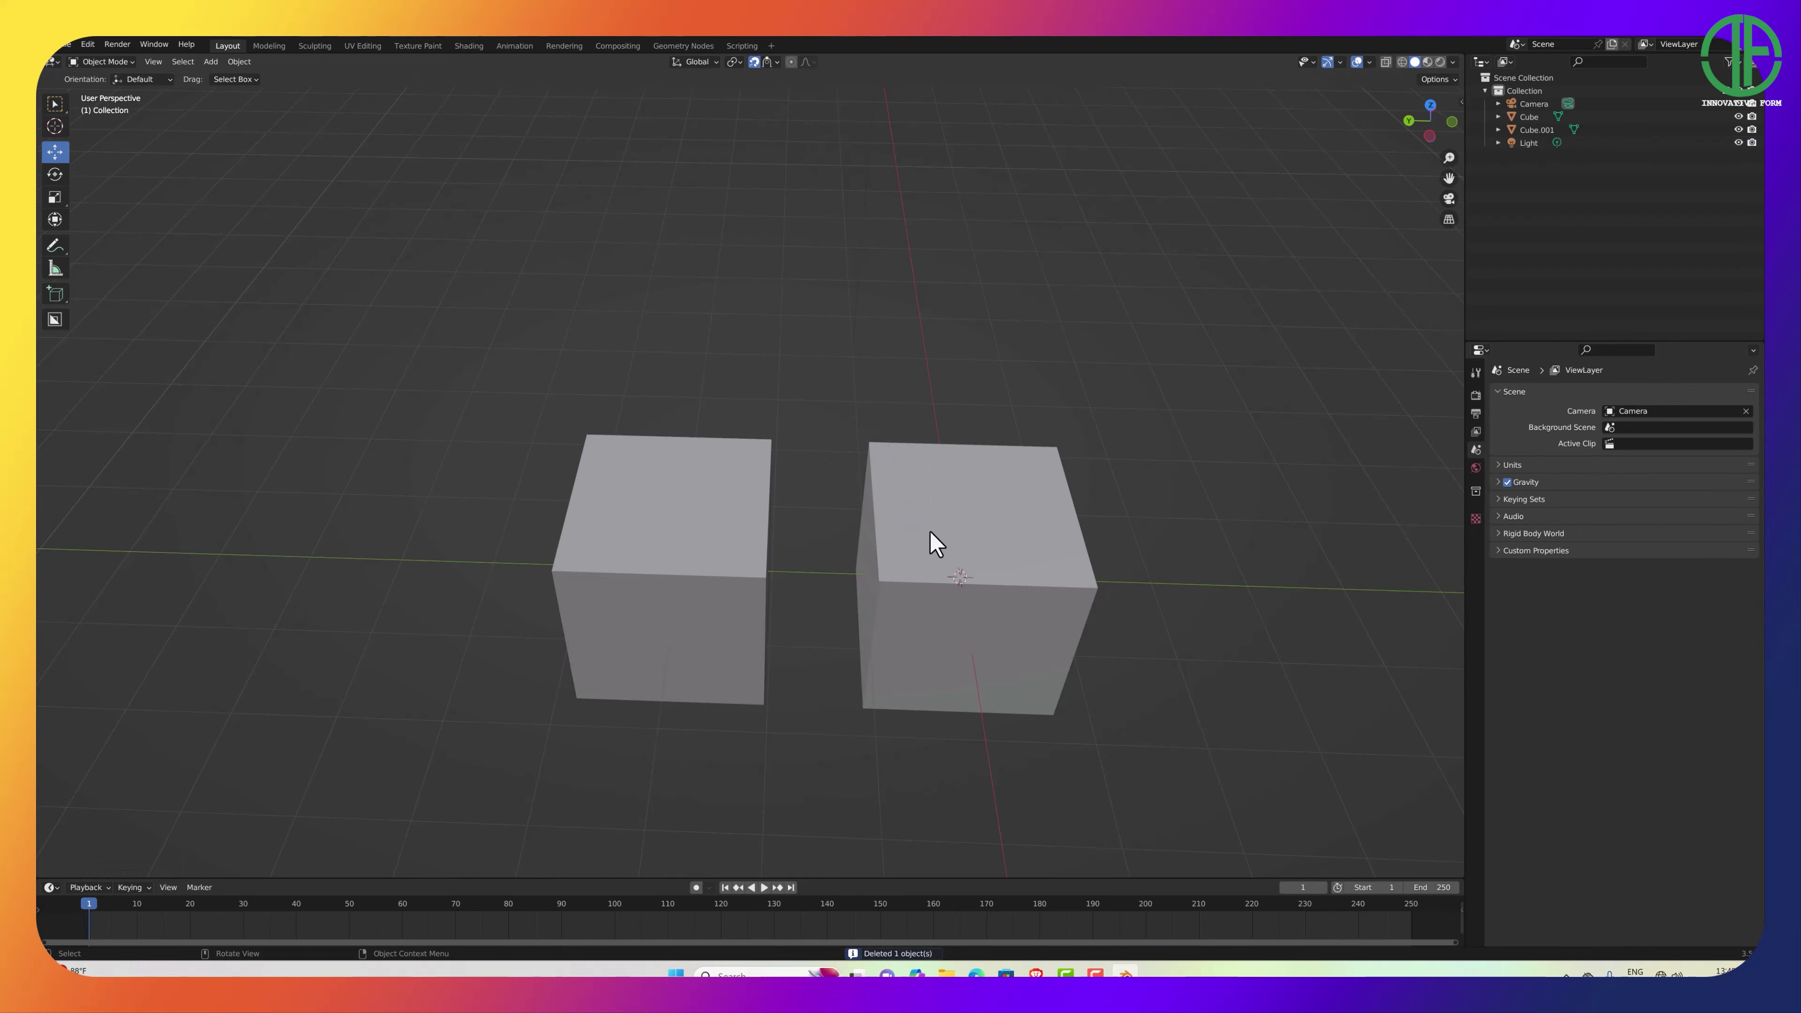
Delete the original cube and the positive-Y cube from the scene.
left_click(931, 532)
key("Delete")
left_click(648, 597)
key("Delete")
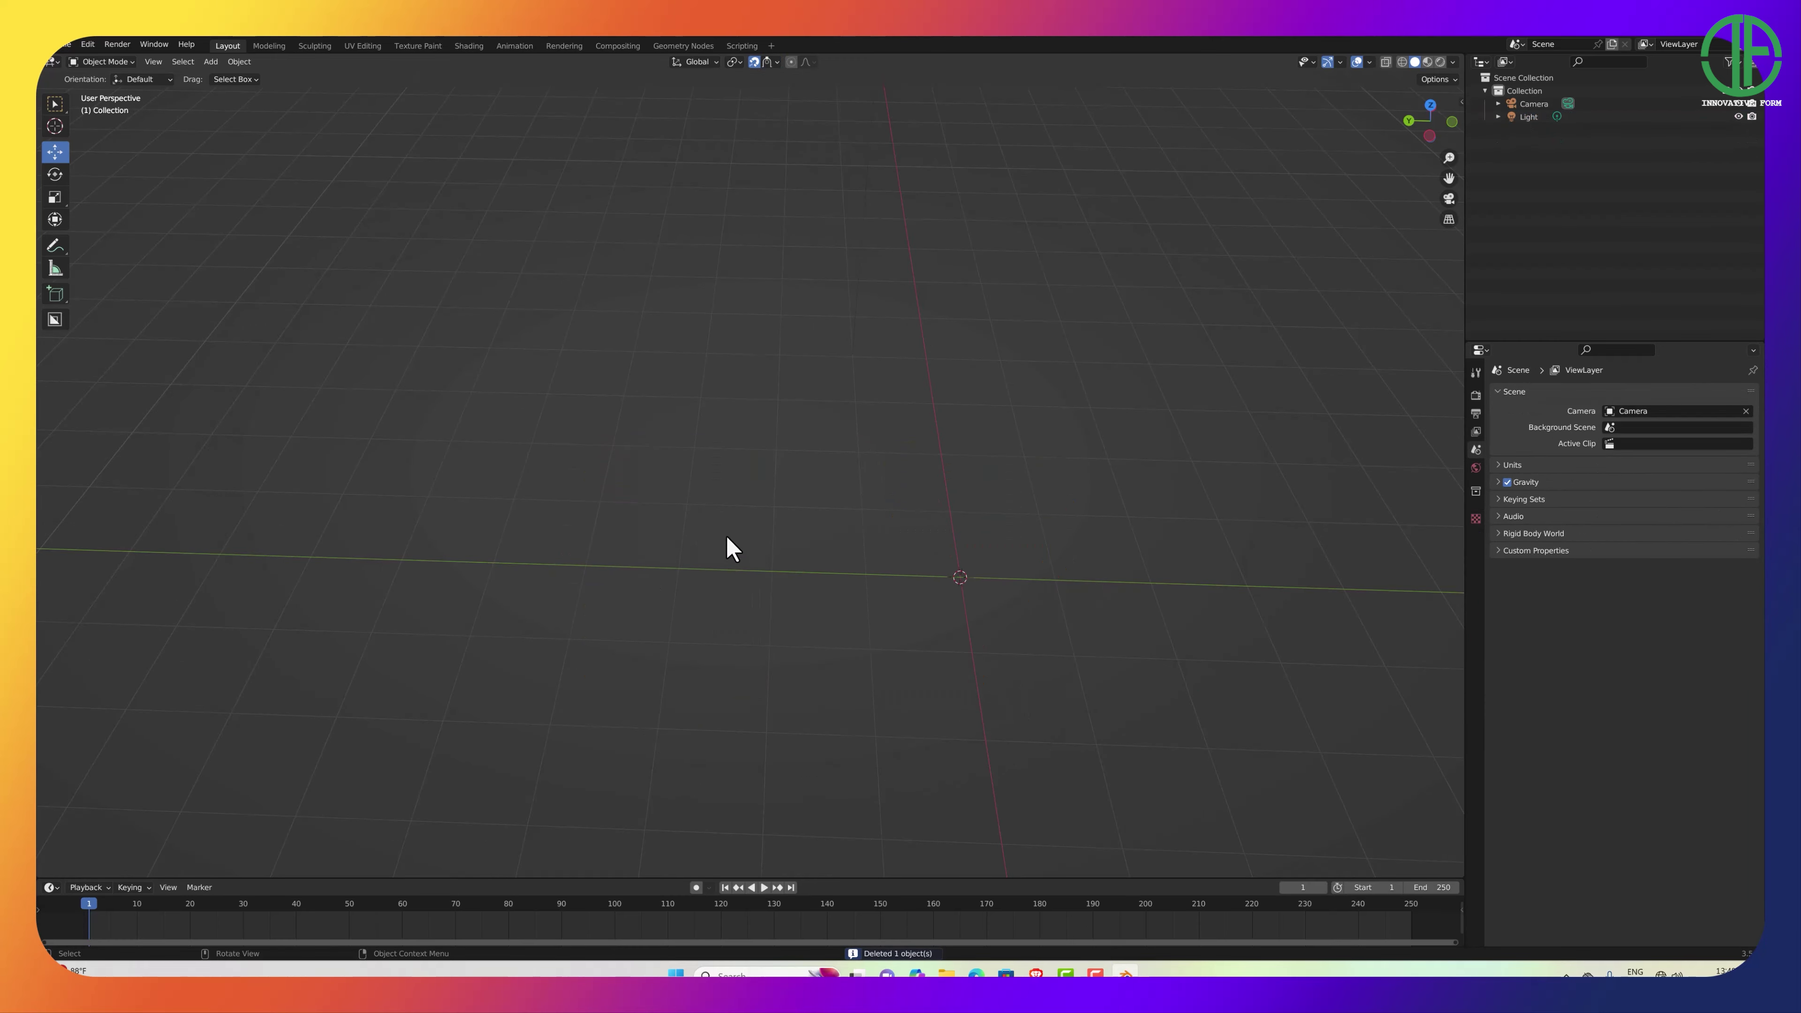
mouse_move(694, 526)
middle_mouse_down()
mouse_move(583, 495)
mouse_move(704, 527)
middle_mouse_up()
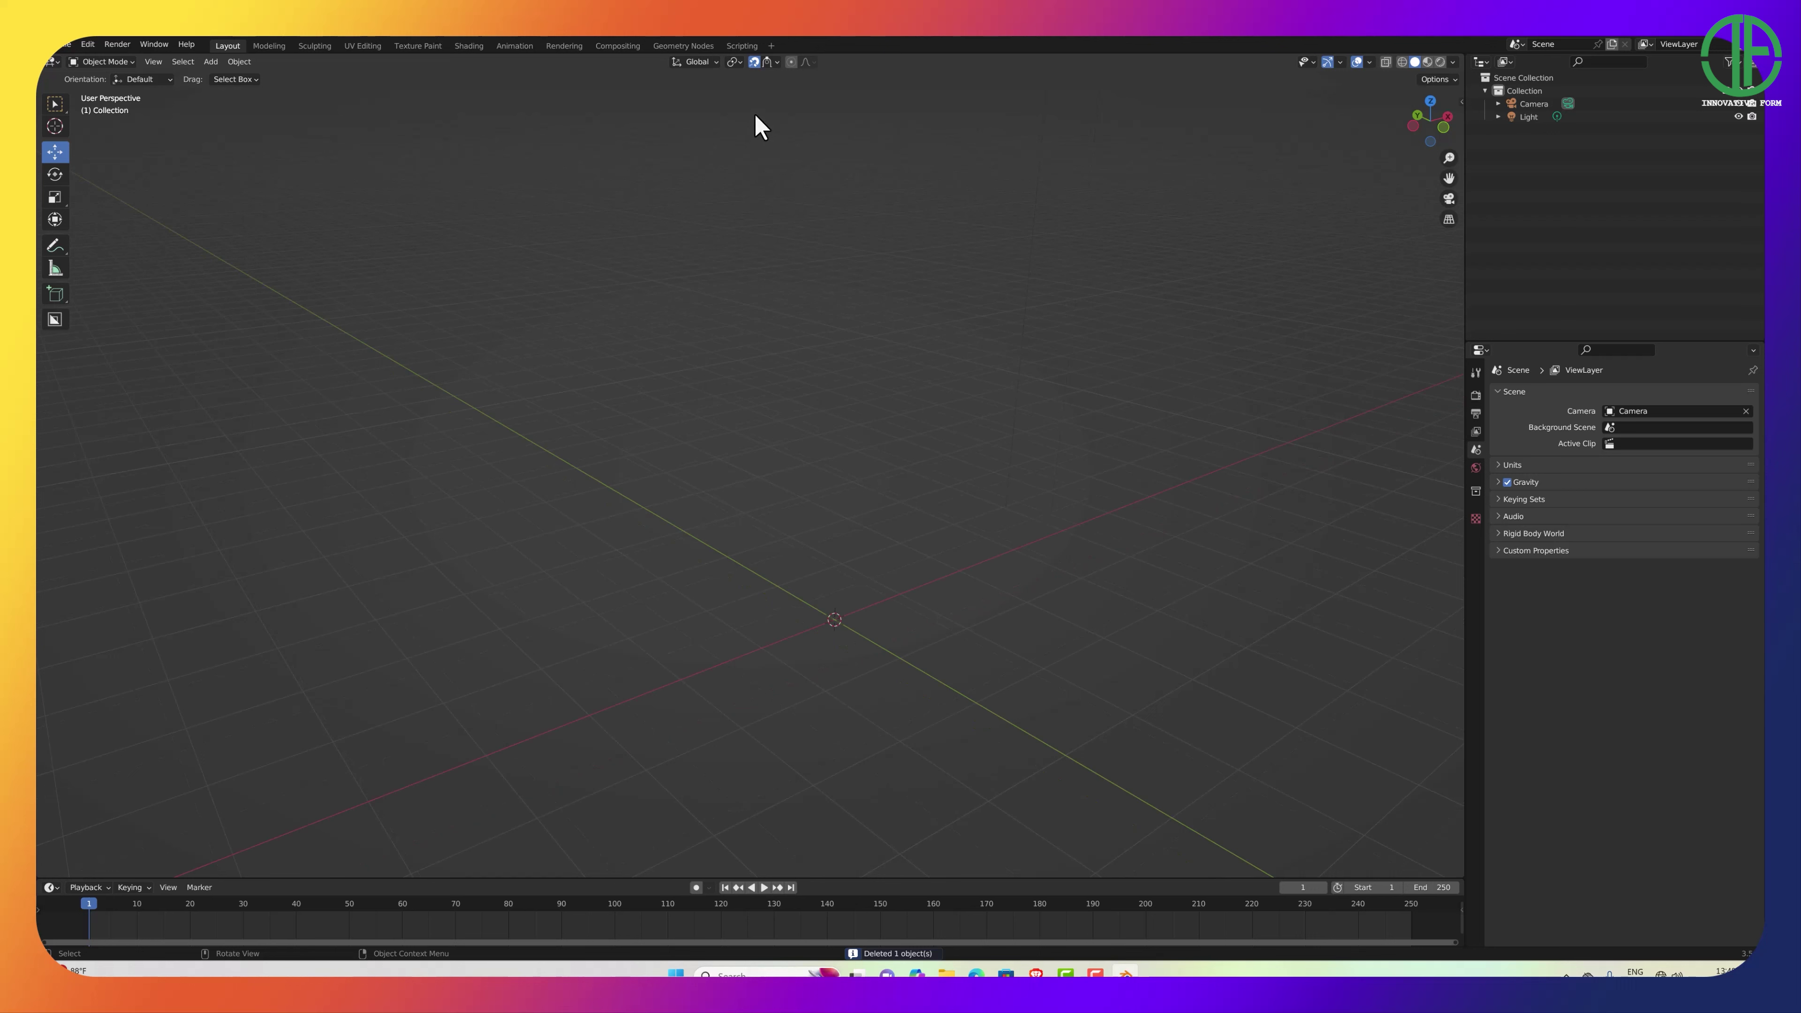
Set the snap target to Face Project.
left_click(766, 63)
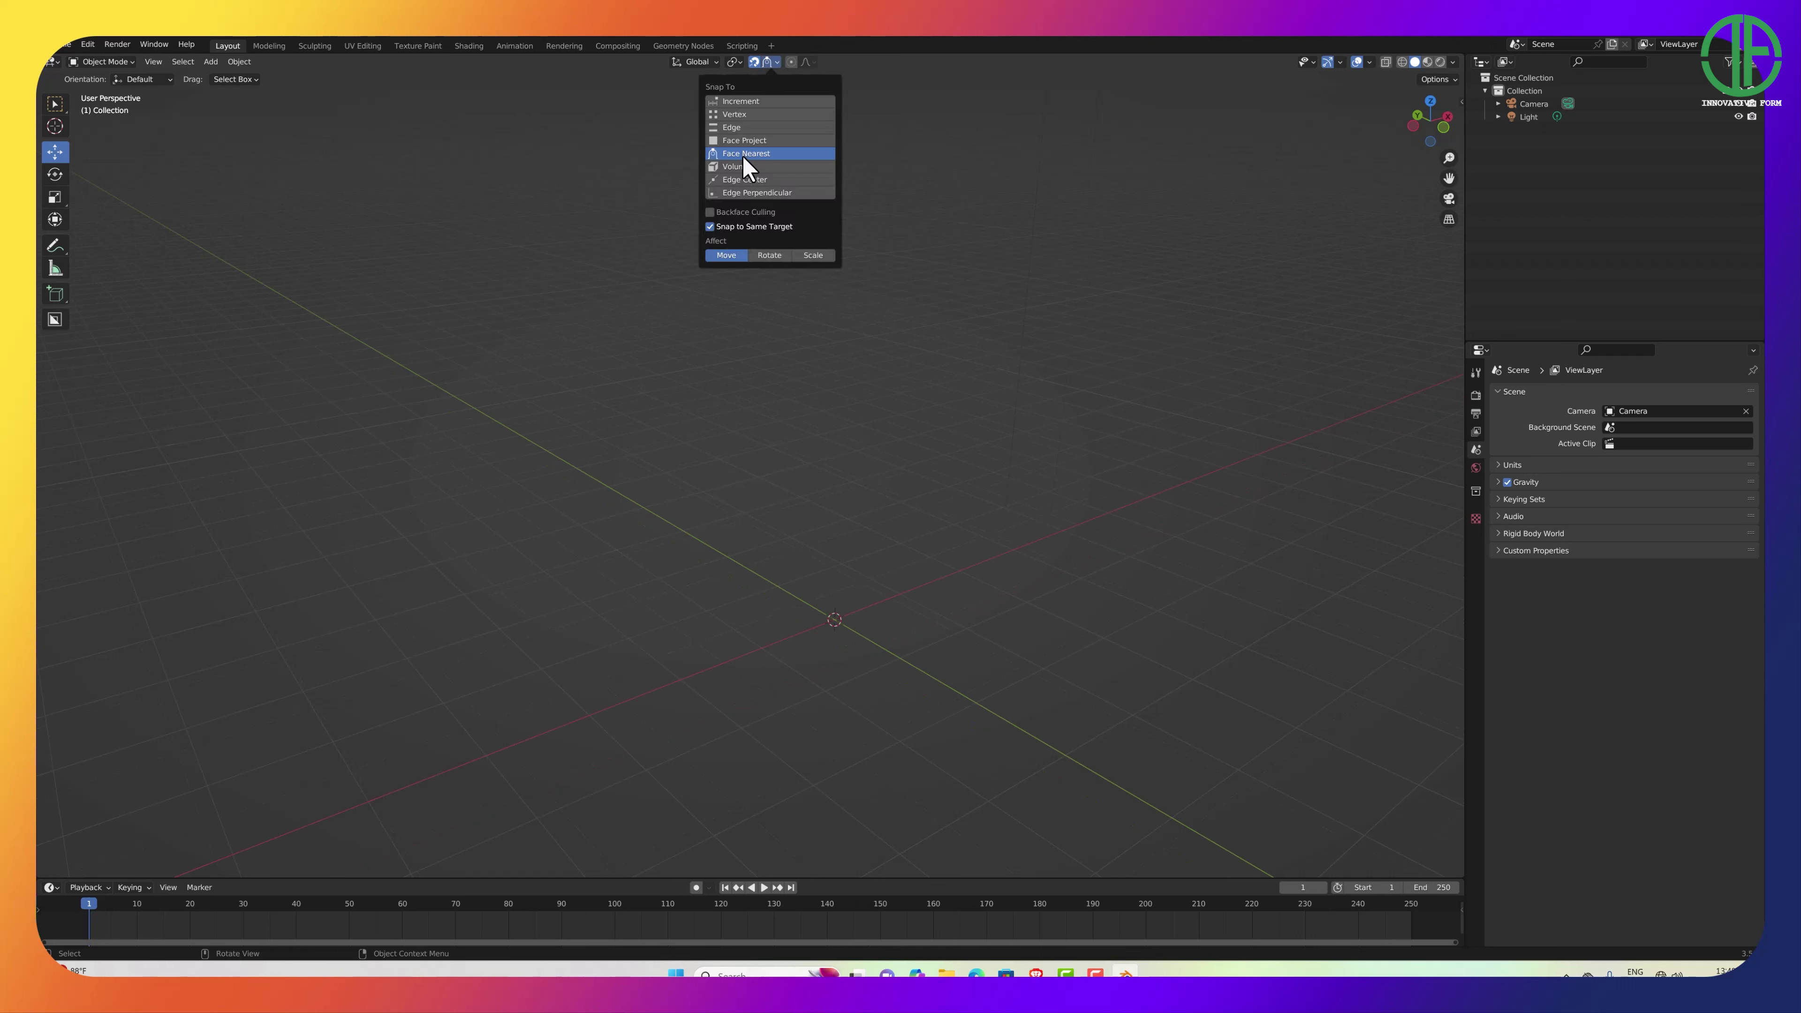
left_click(754, 140)
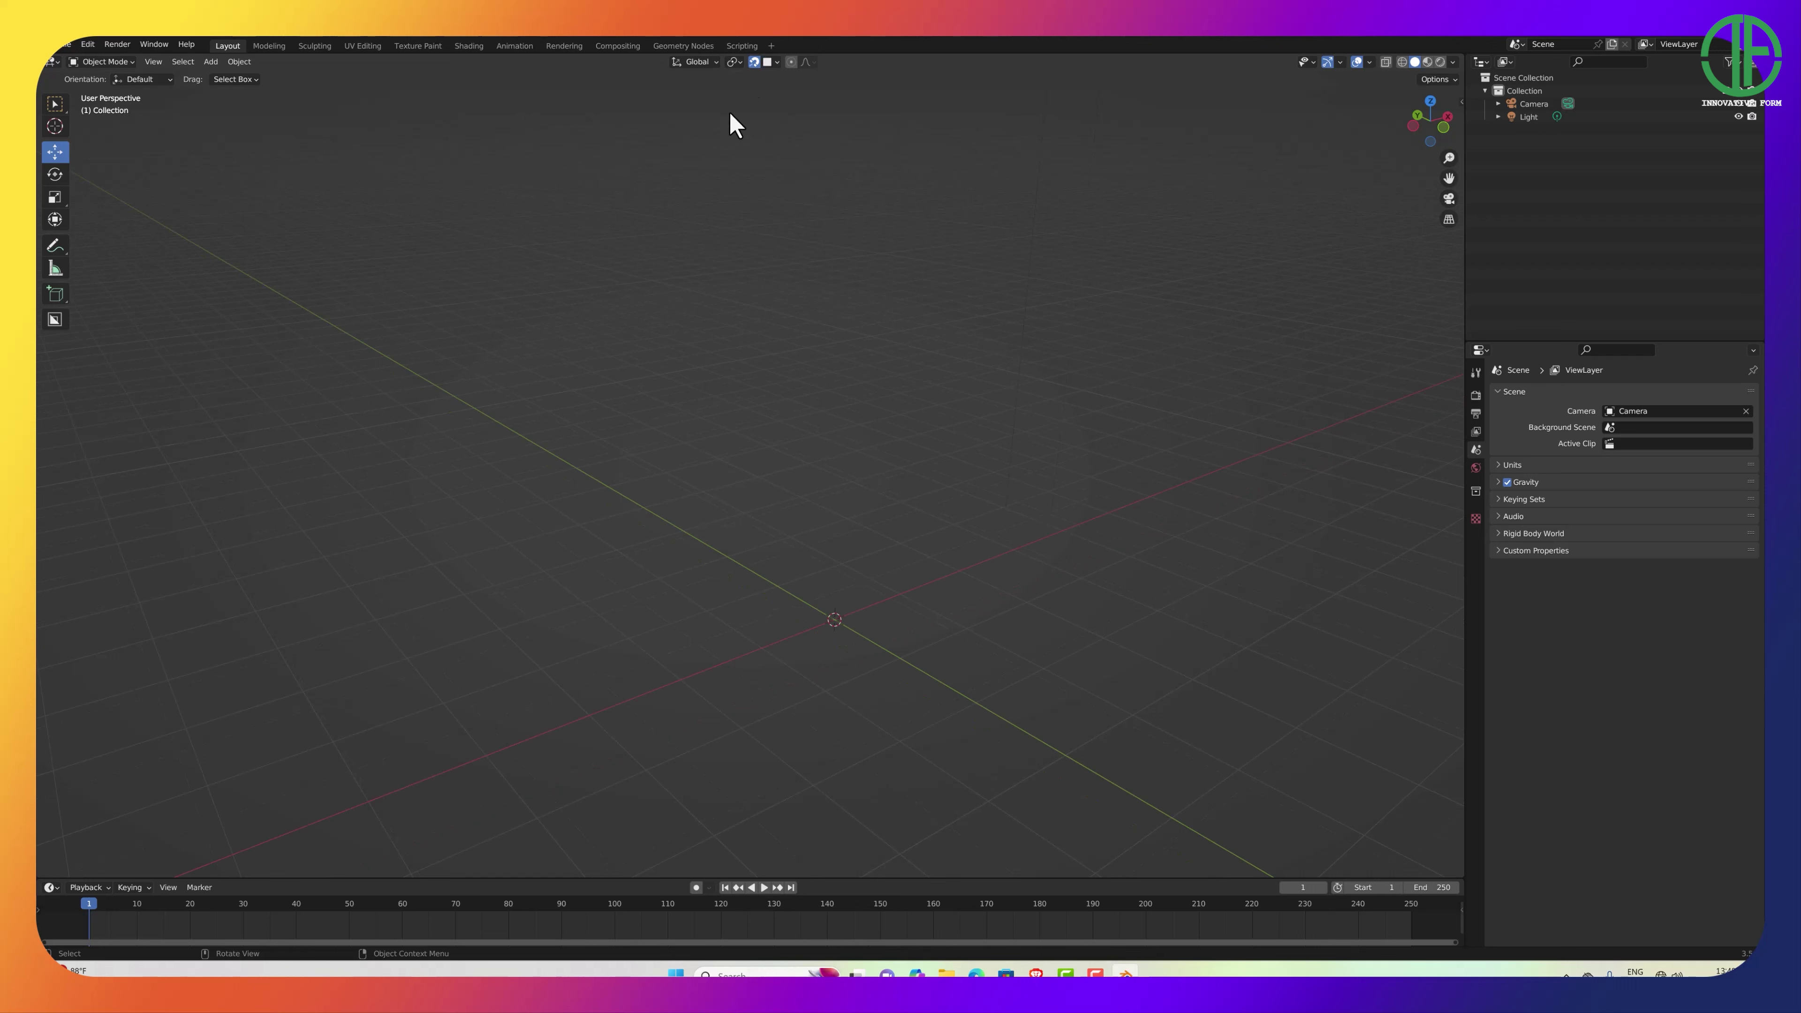
left_click(773, 64)
Add a UV sphere at the world origin and shade it smooth.
key("shift+a")
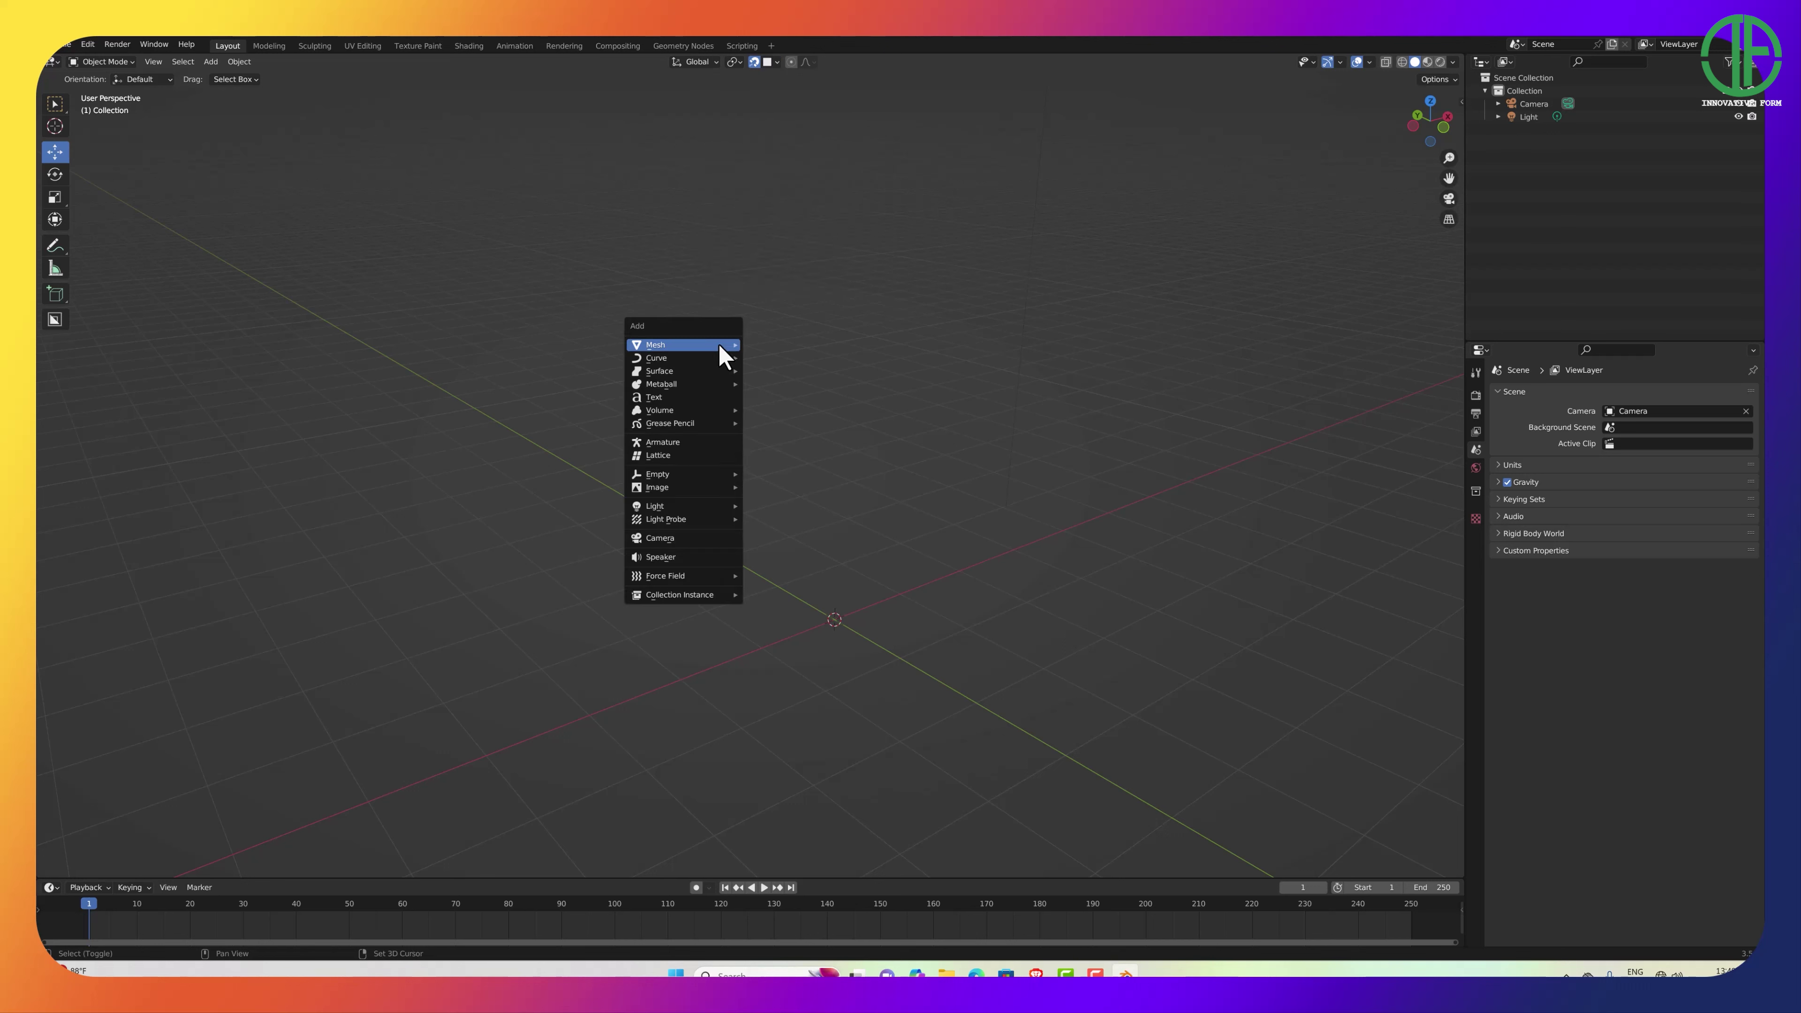
mouse_move(723, 353)
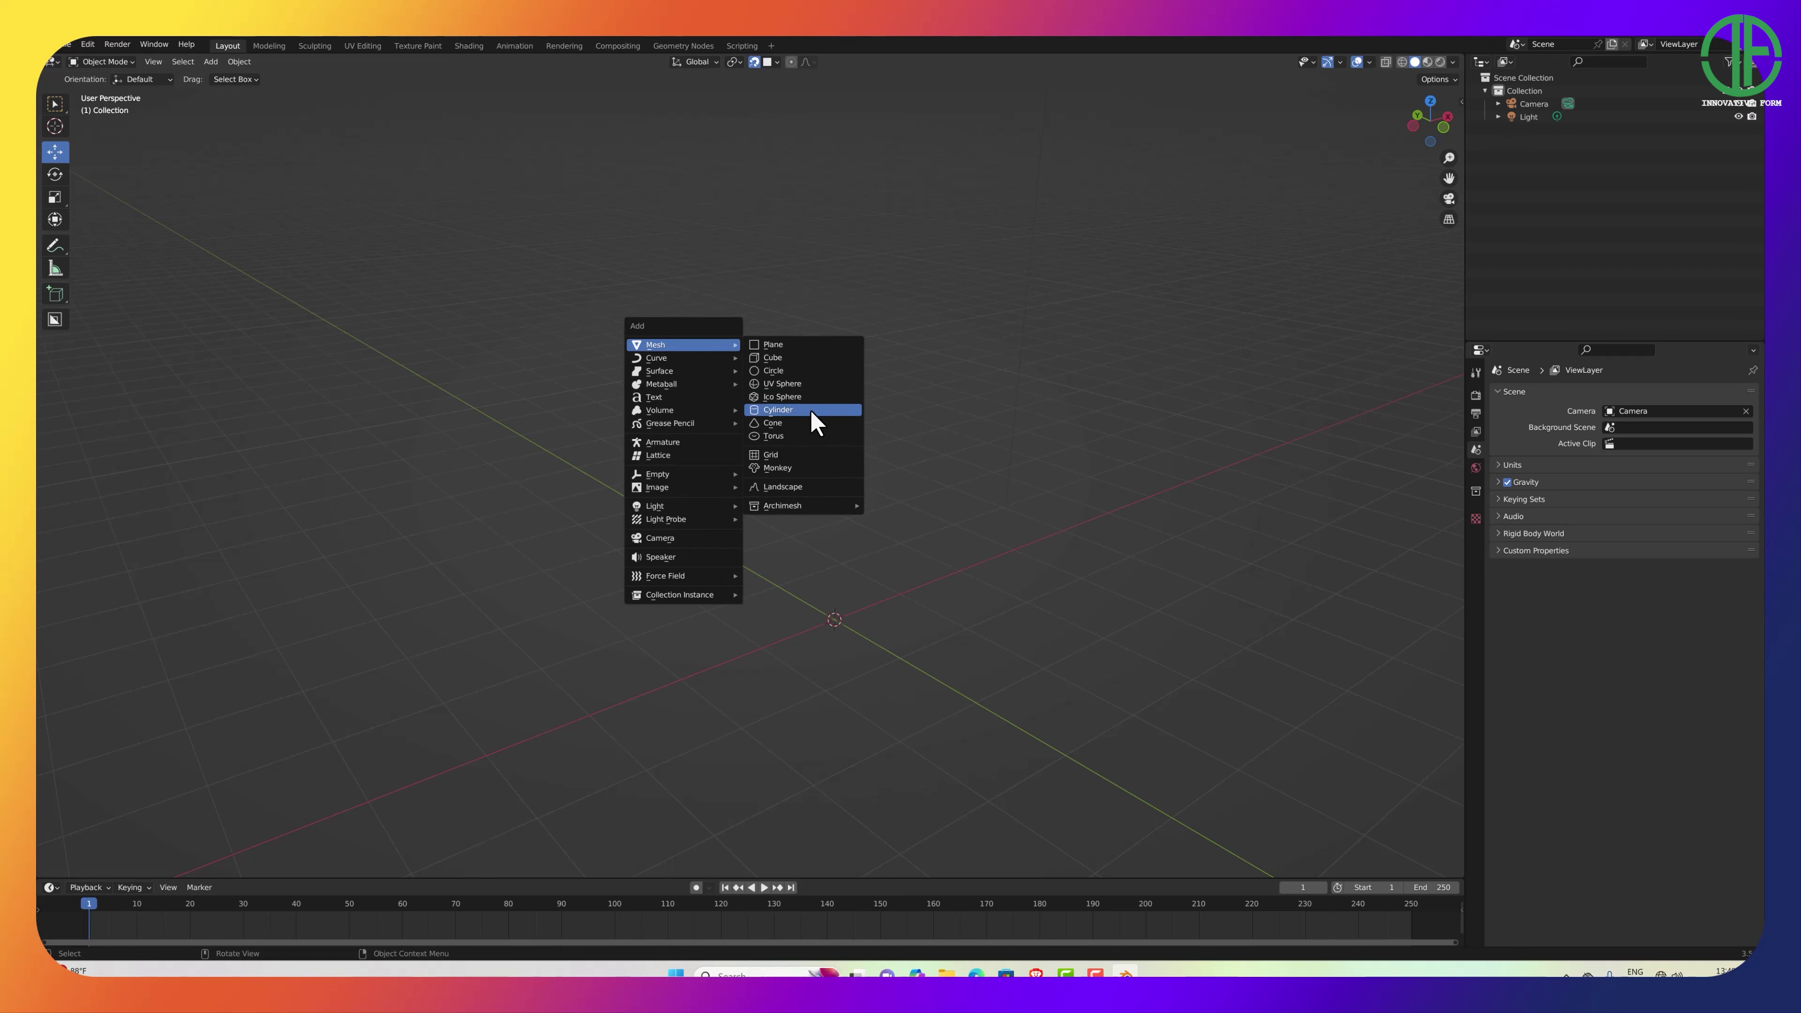
left_click(816, 383)
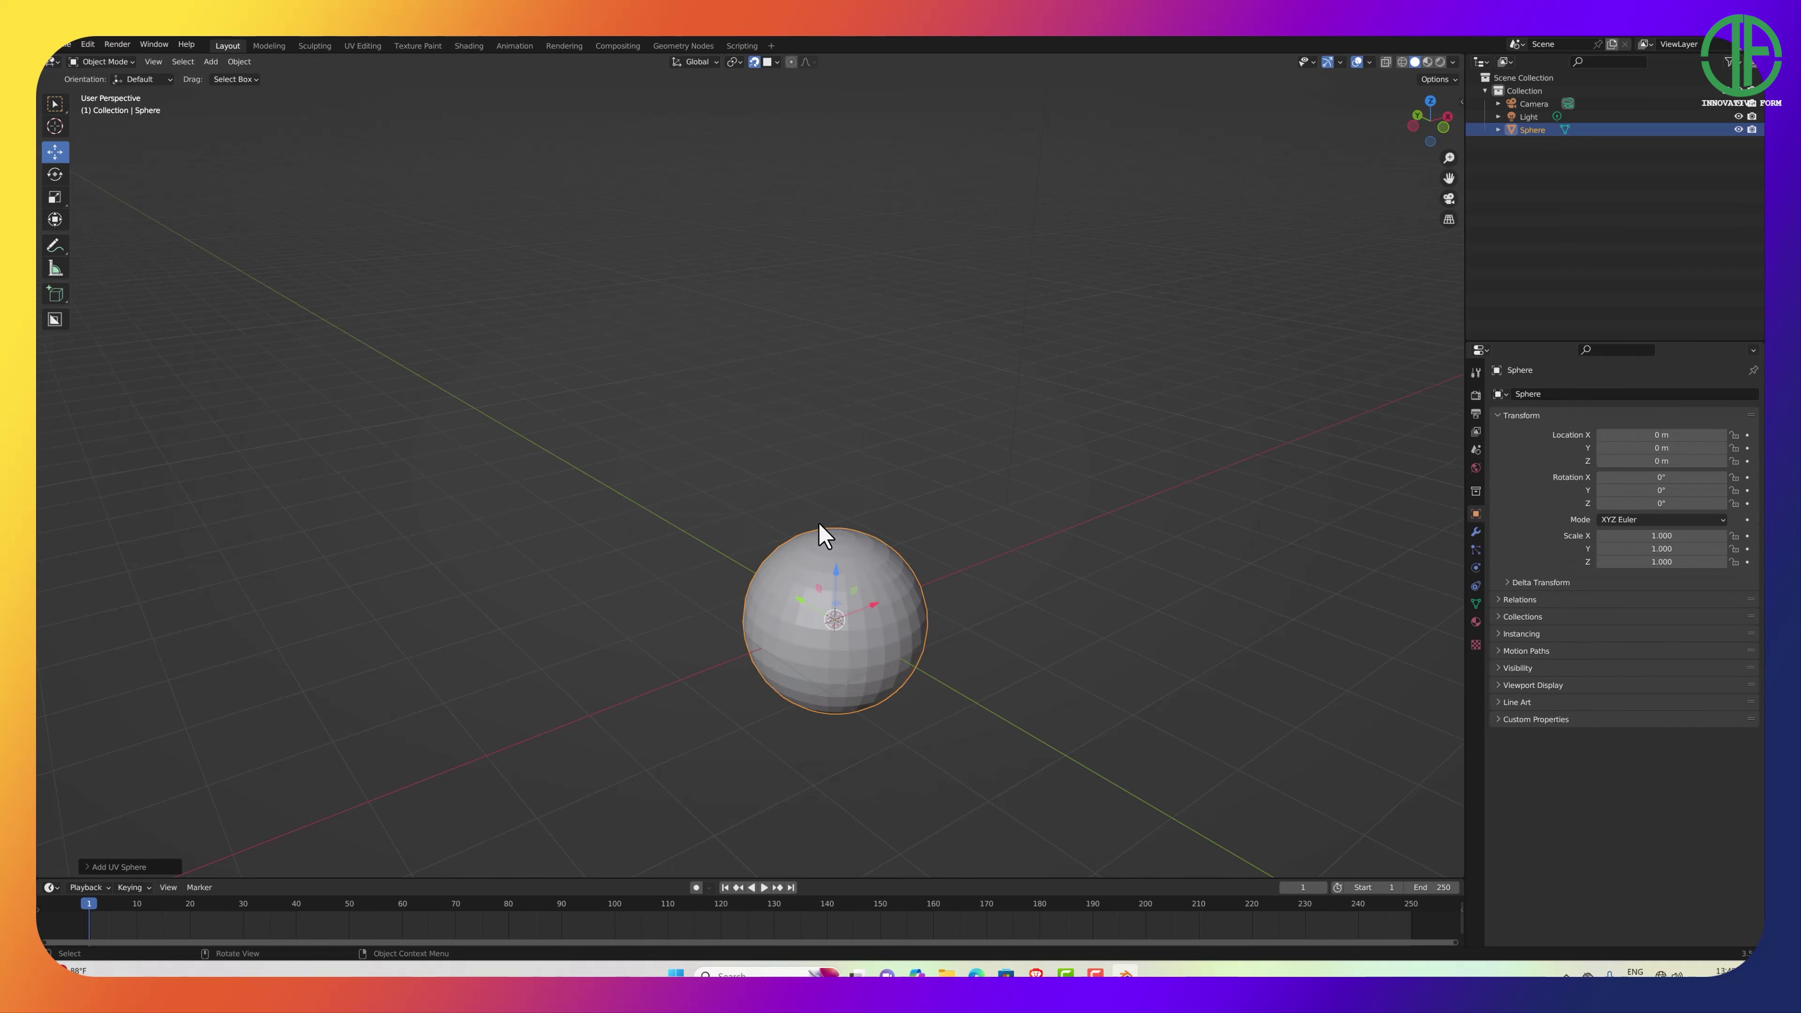
scroll(837, 550, "down", 4)
middle_click_drag(836, 592, 778, 529, "shift")
scroll(816, 551, "up", 5)
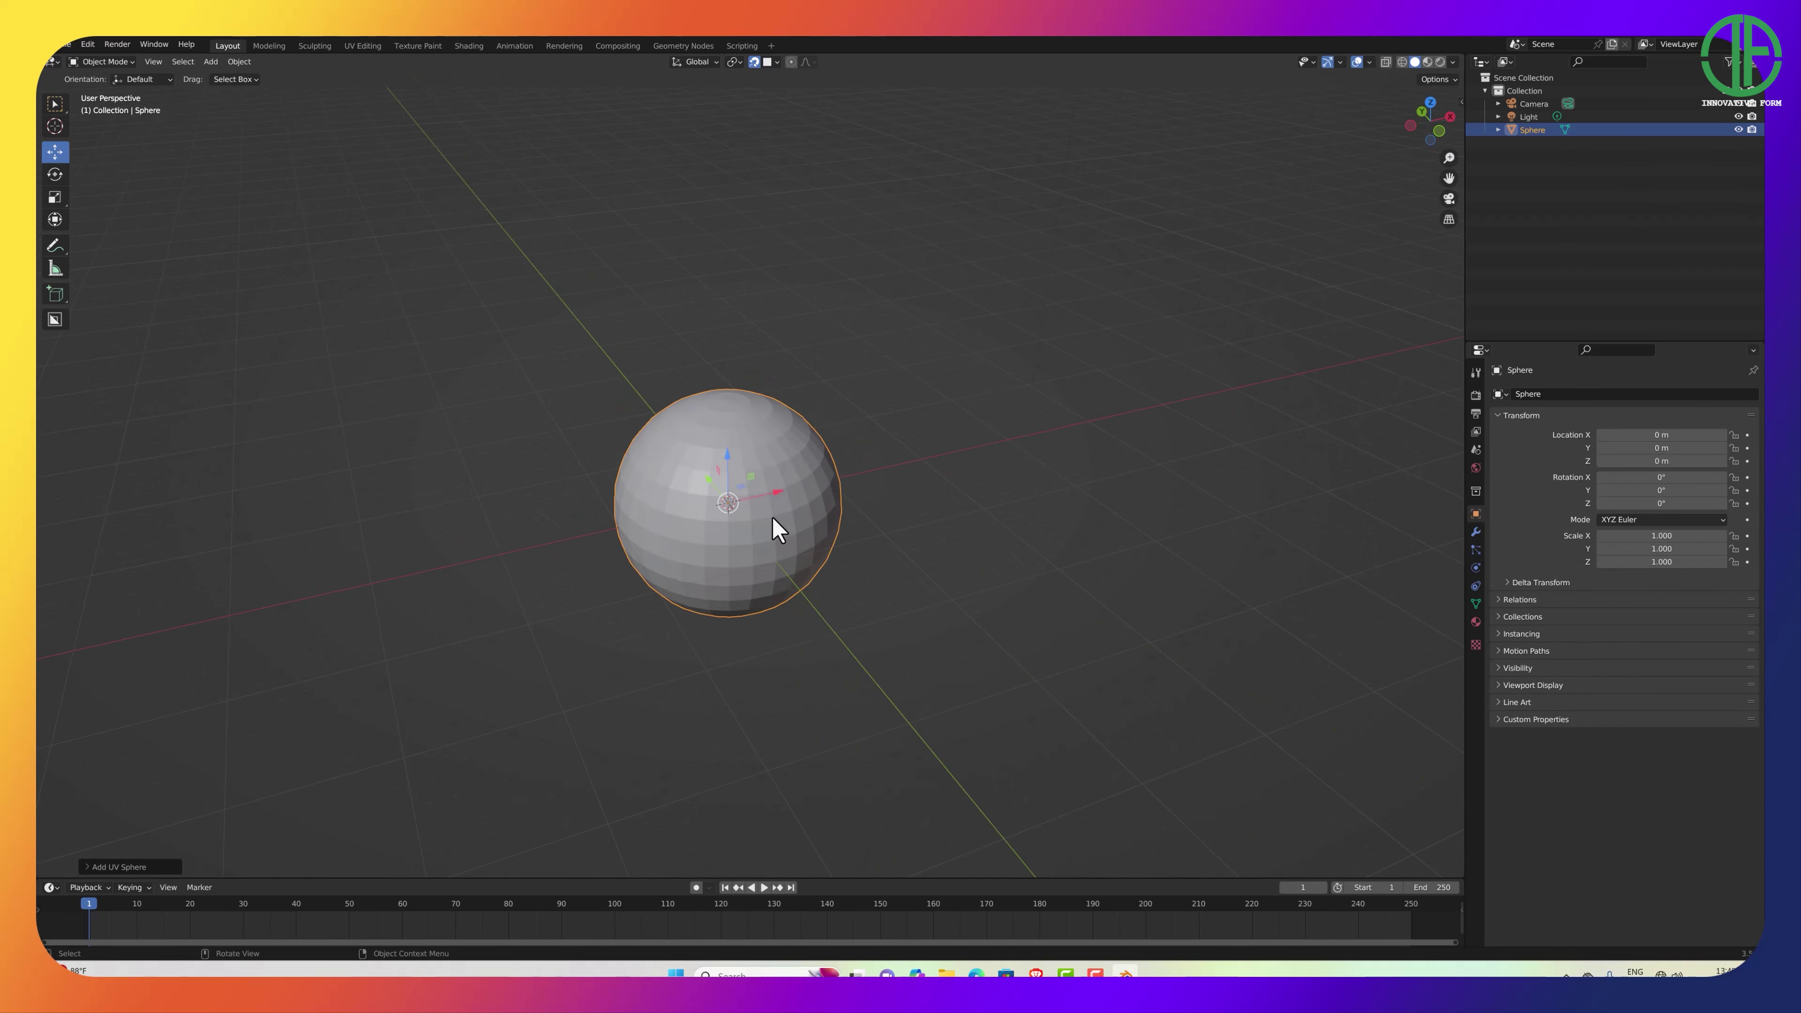
right_click(791, 458)
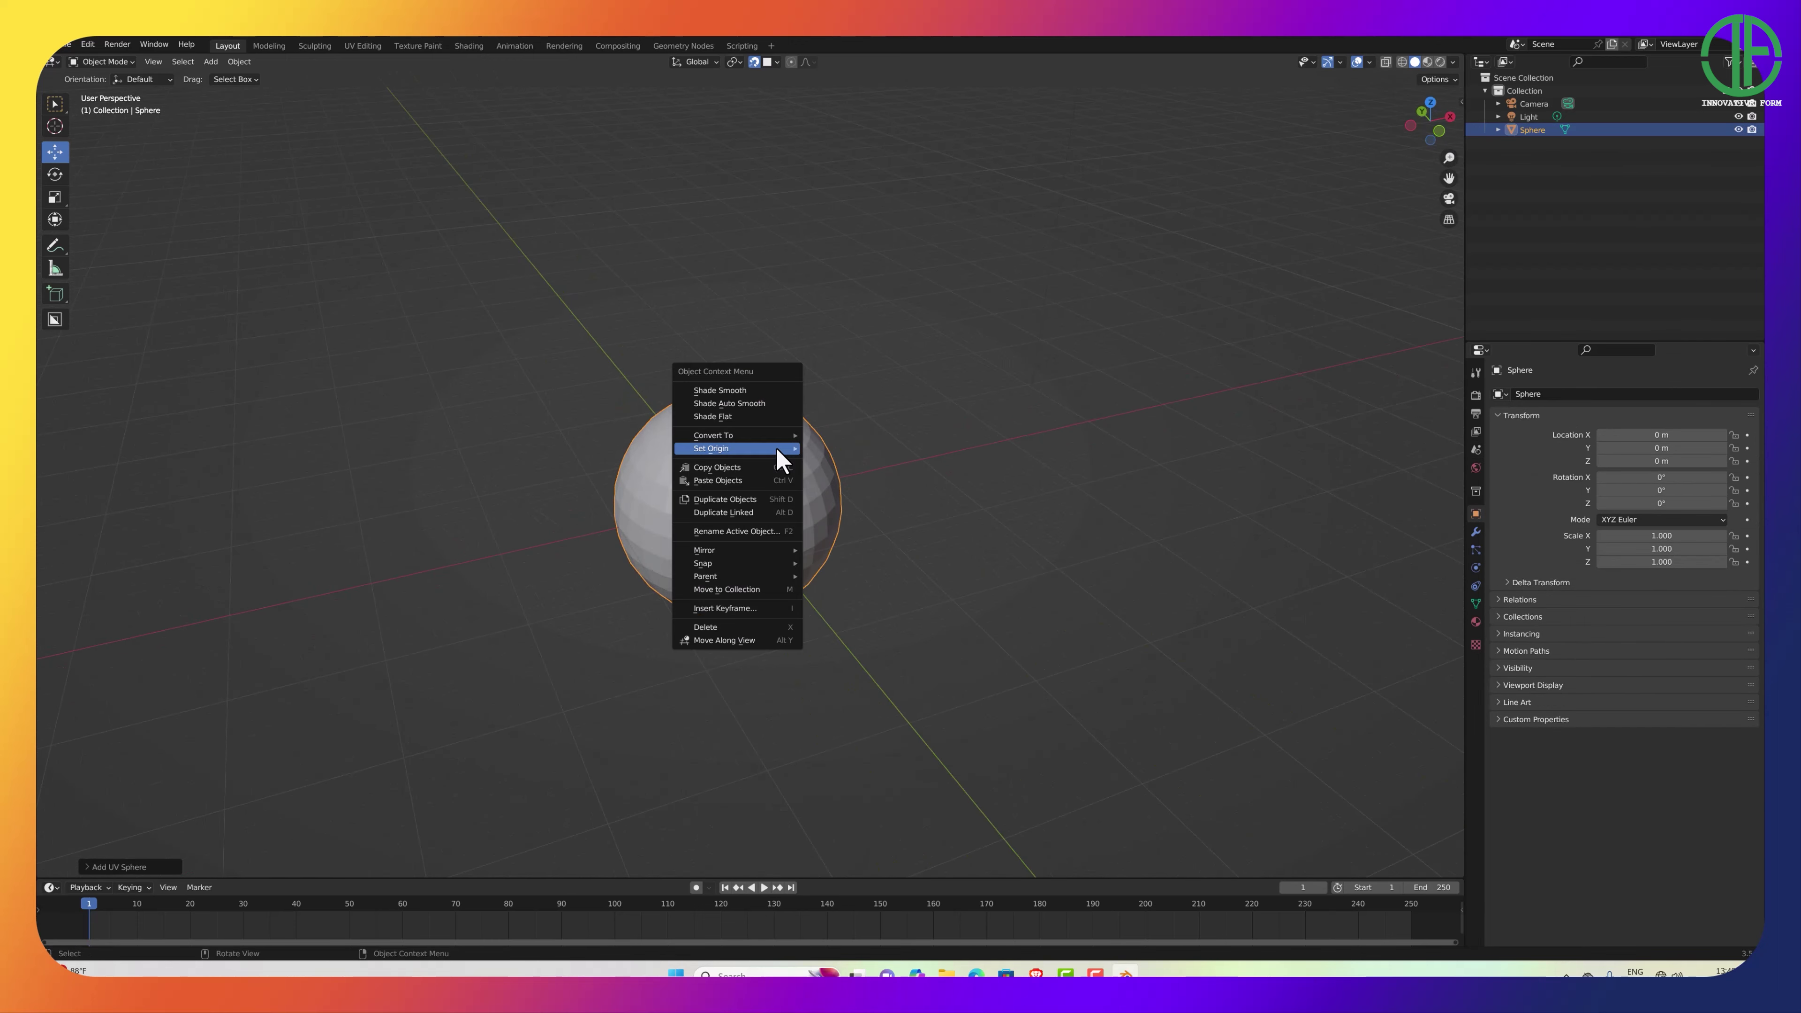
left_click(757, 389)
middle_click_drag(831, 615, 783, 479)
scroll(816, 566, "down", 1)
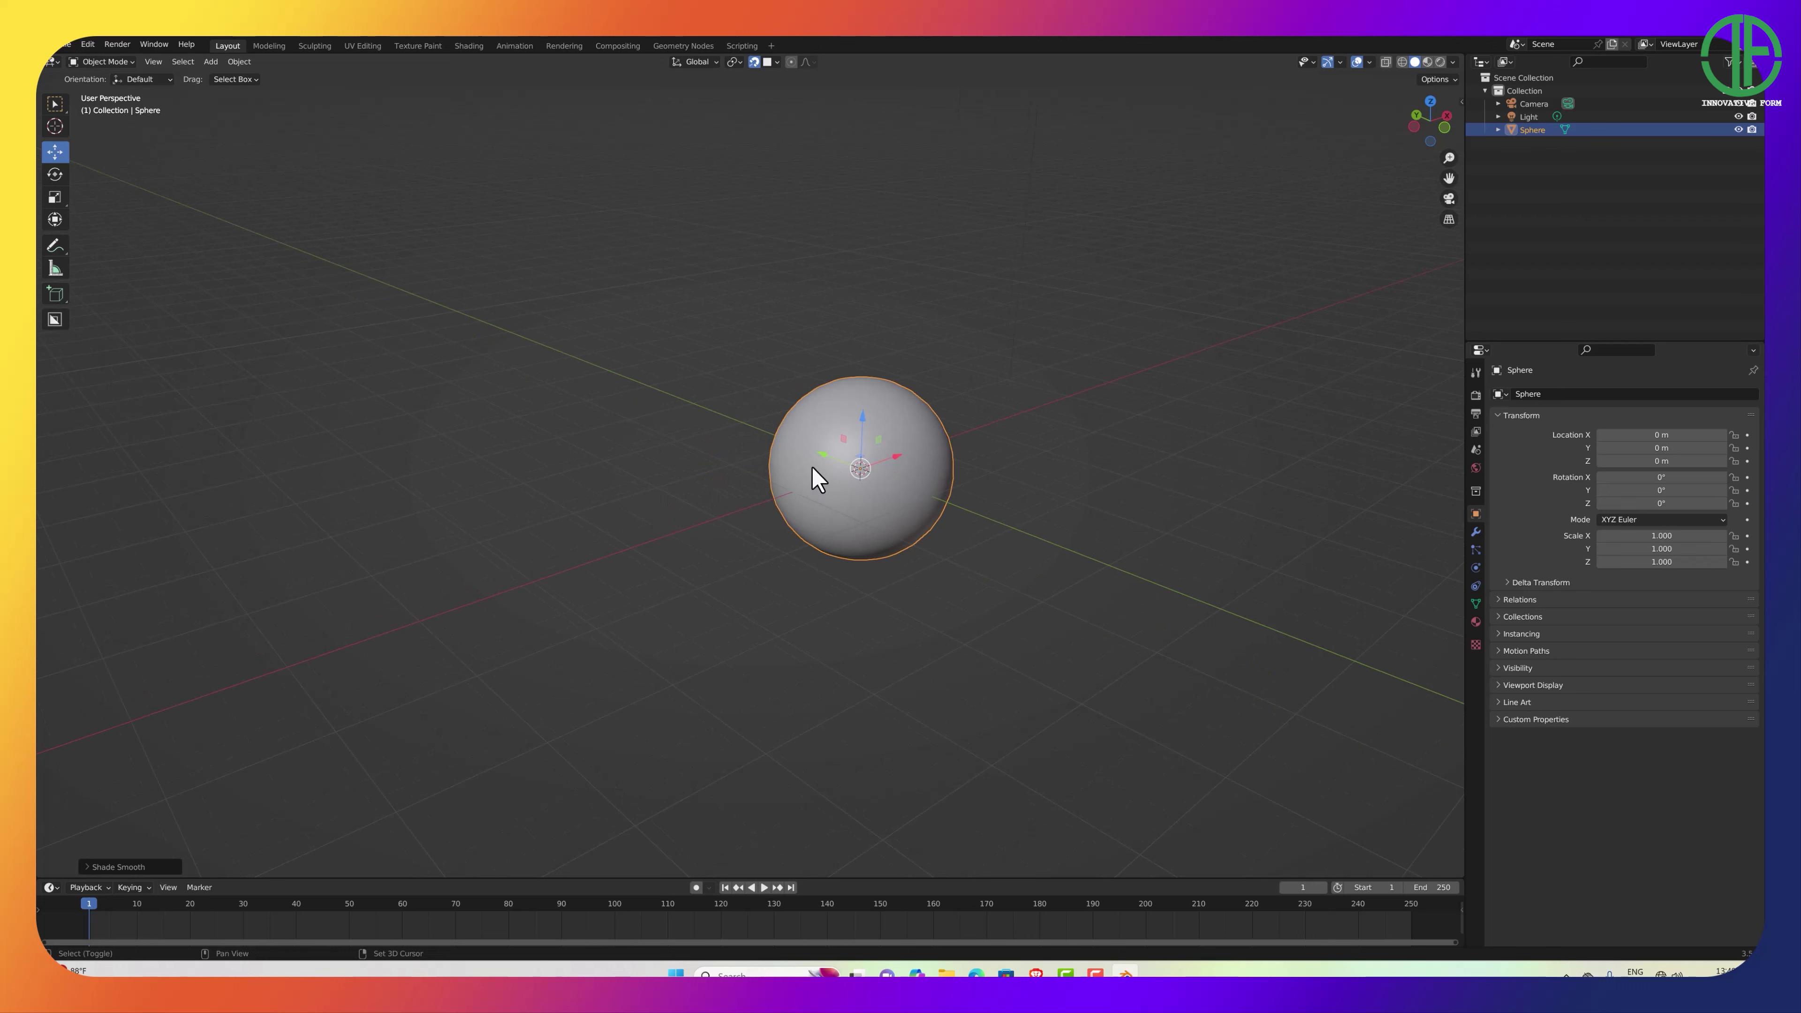
Add a torus mesh and, with snapping turned off, move it out of the sphere along X to about -3.364 m.
key("shift+a")
mouse_move(712, 450)
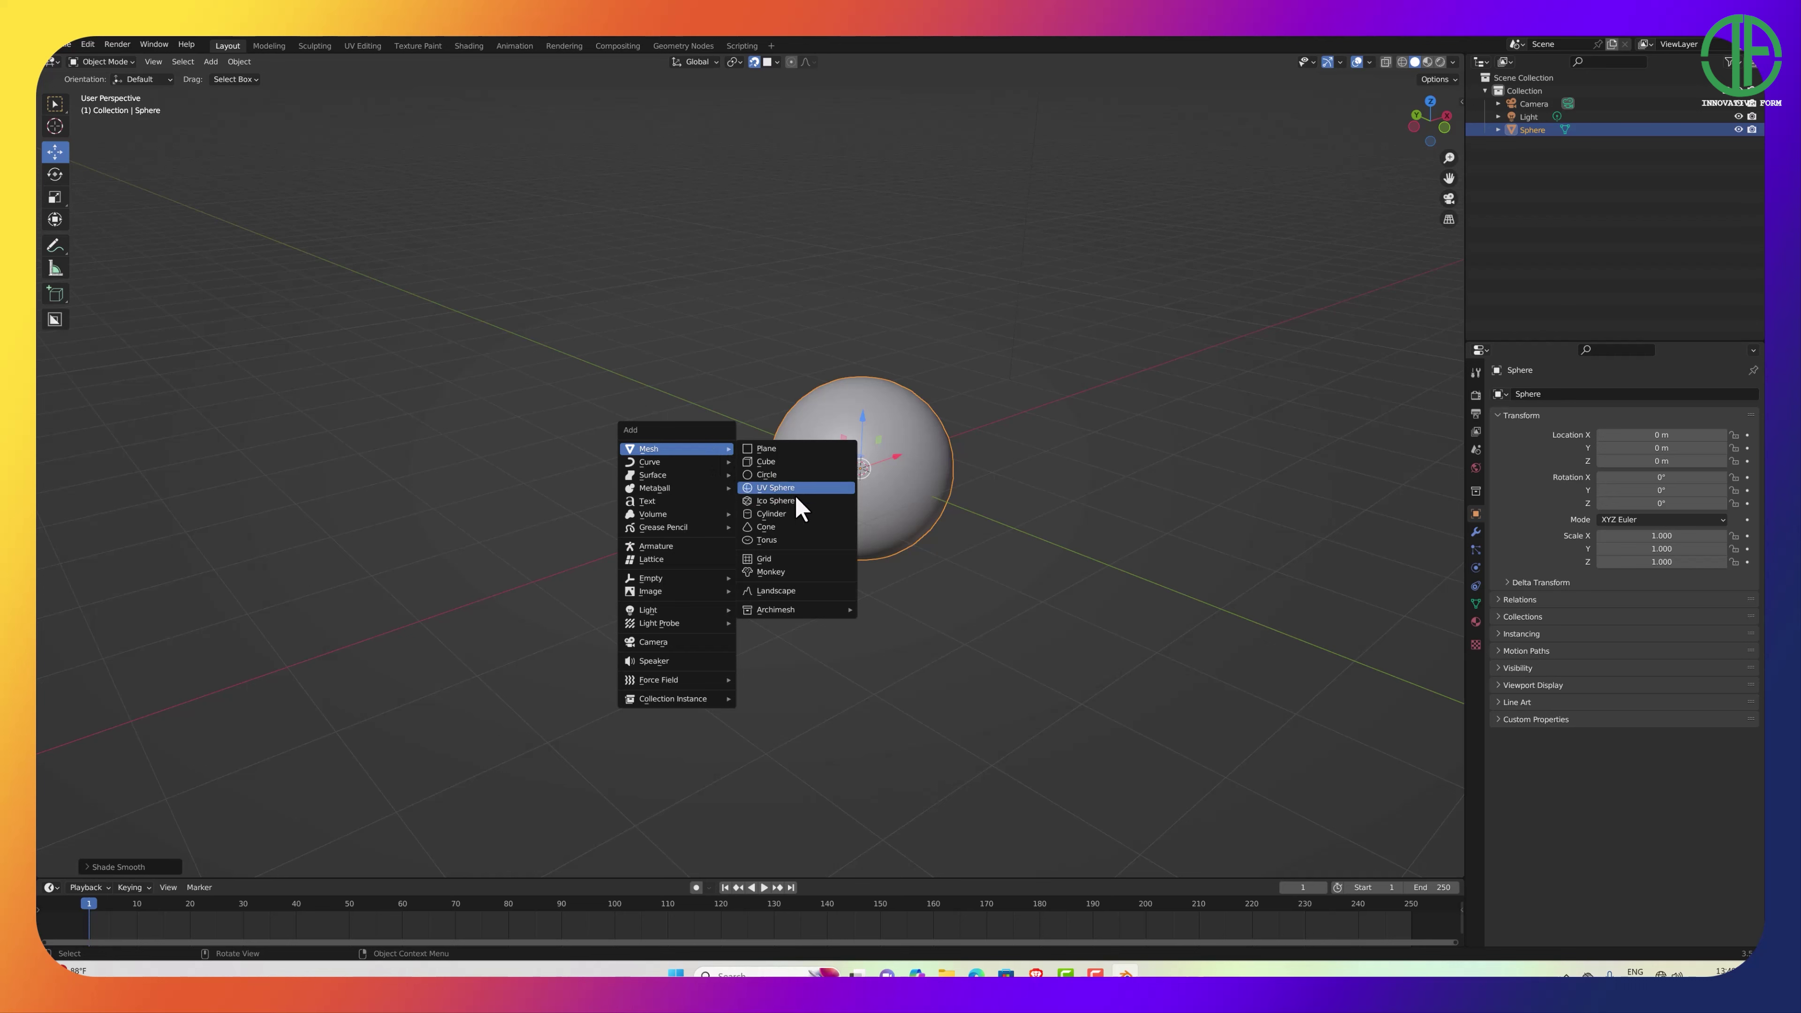
left_click(793, 546)
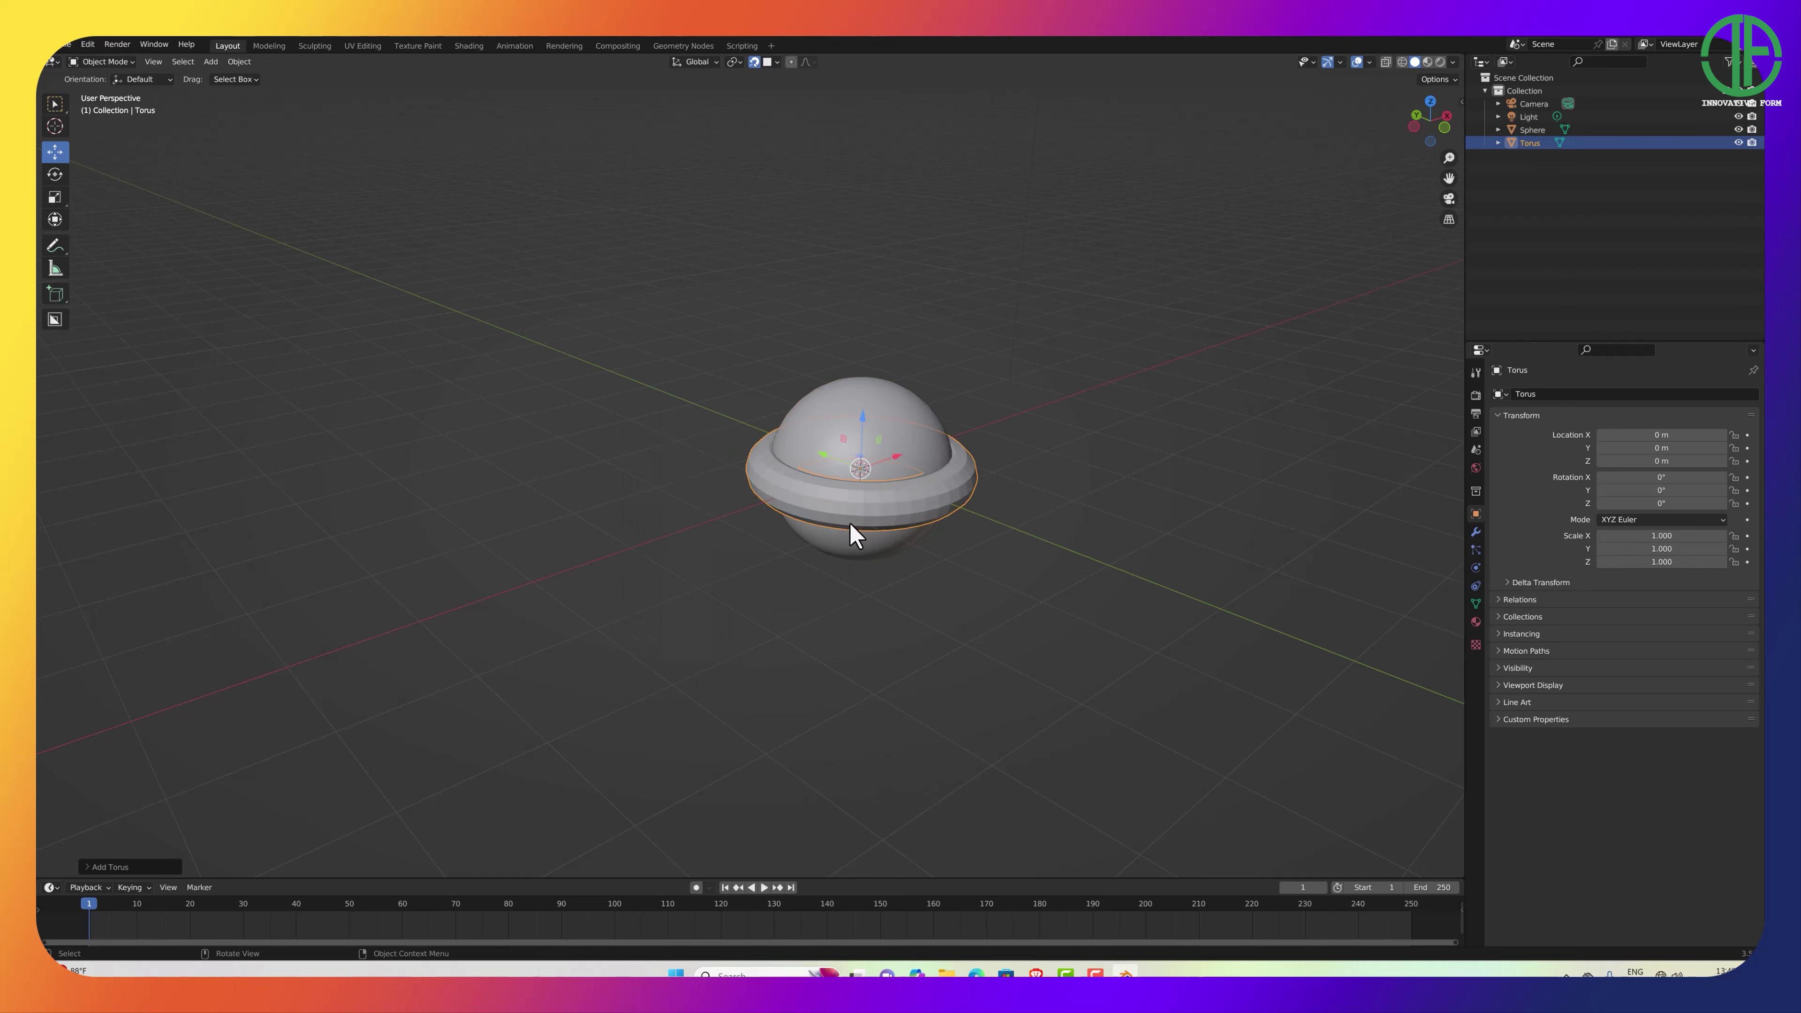
left_click_drag(898, 458, 614, 502)
right_click(613, 502)
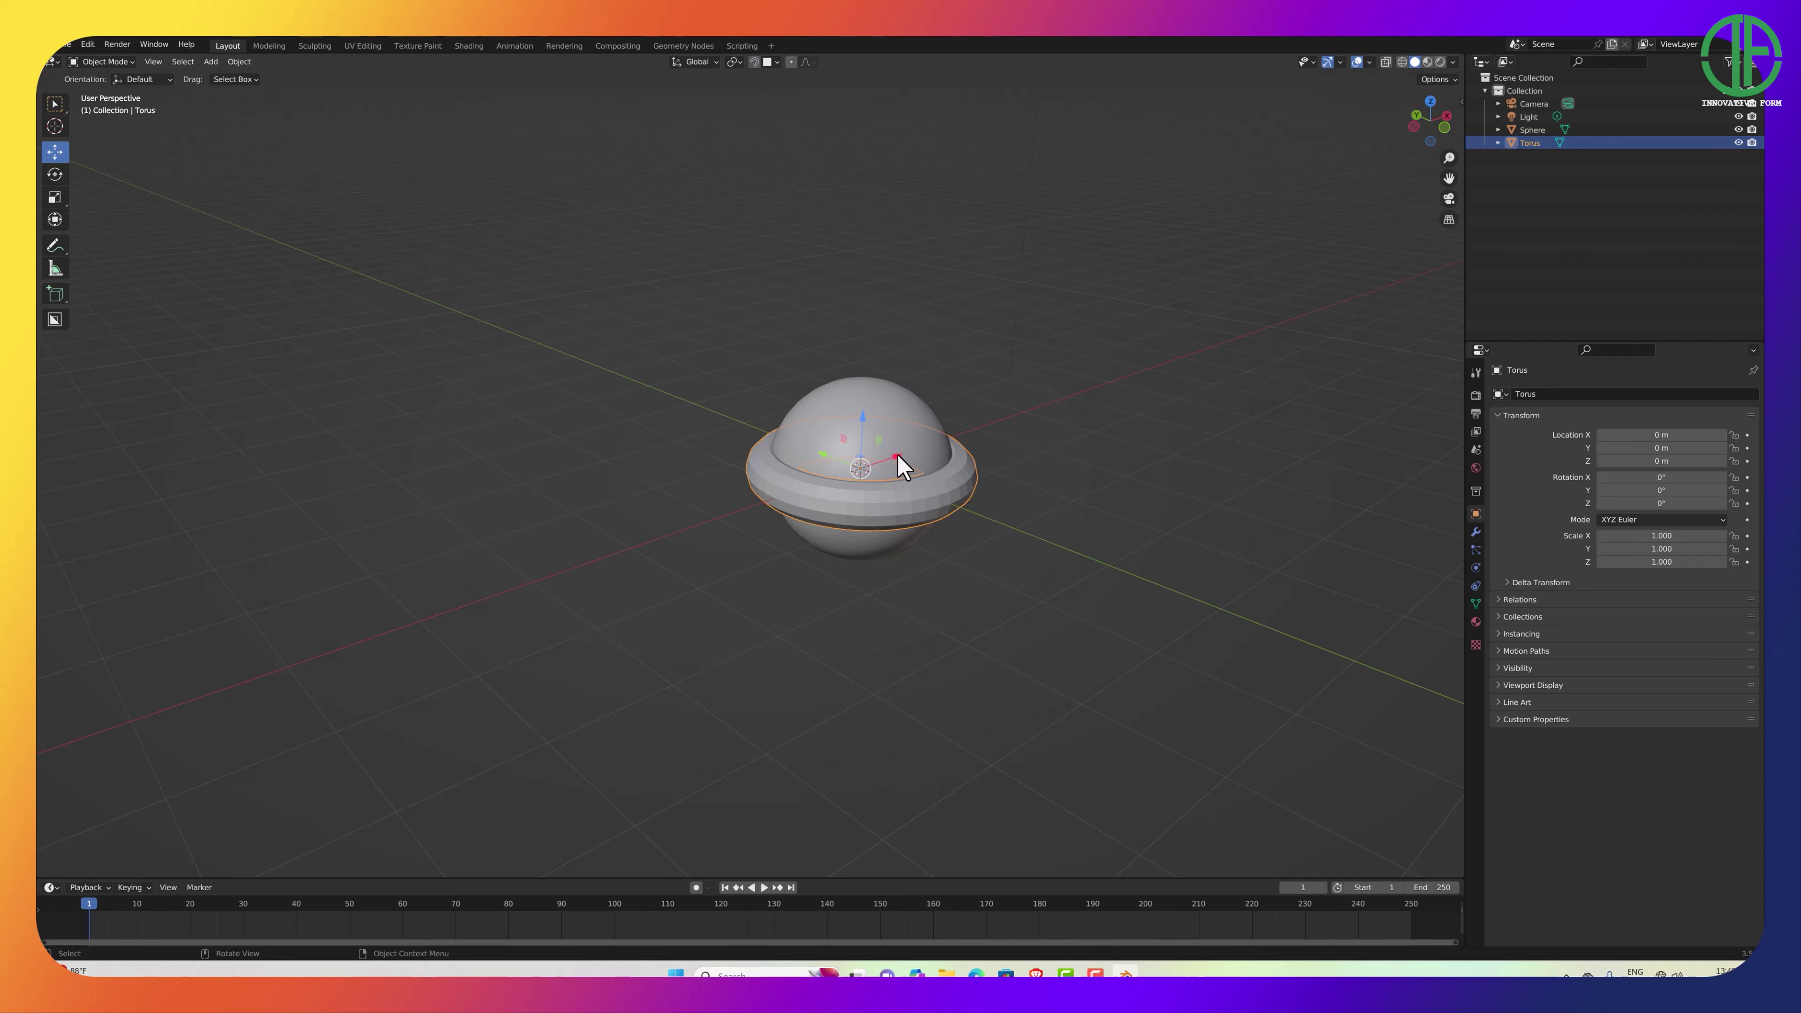
left_click_drag(897, 460, 754, 561)
mouse_move(754, 561)
middle_mouse_down()
mouse_move(678, 562)
mouse_move(737, 554)
middle_mouse_up()
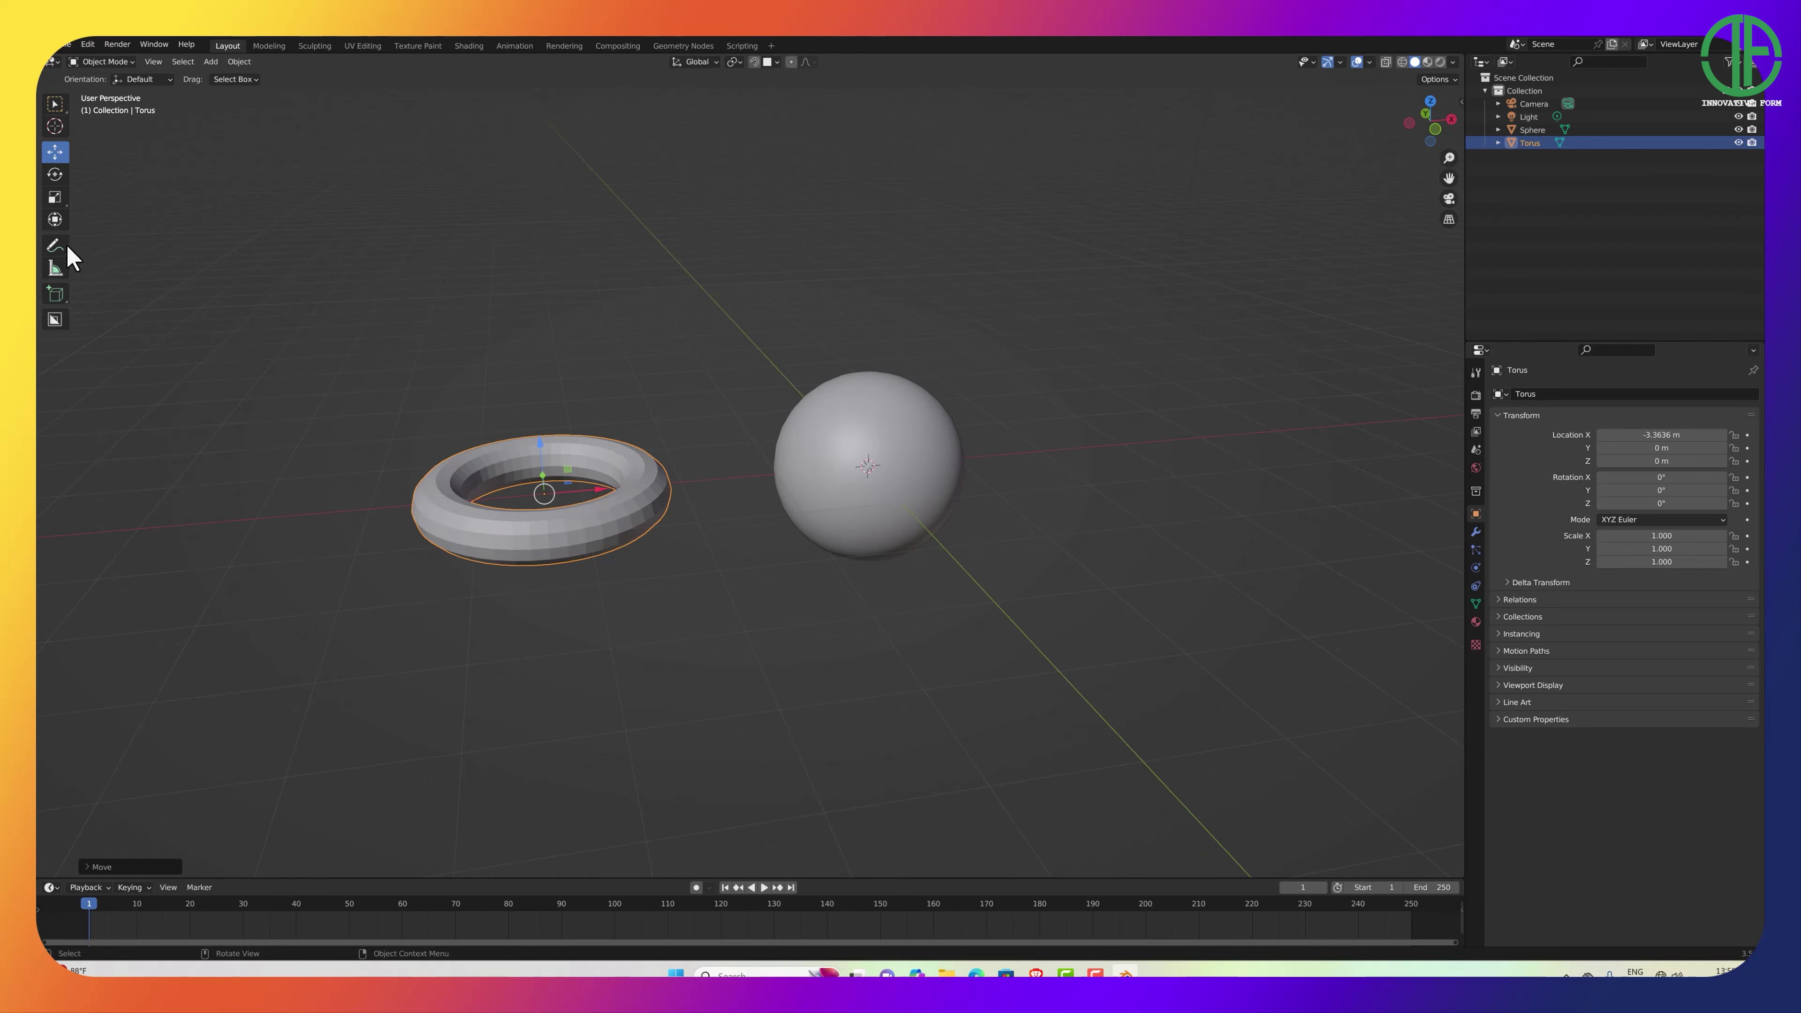
Scale the torus down uniformly to about 0.105 and move it along X to about -1.195 m, beside the sphere.
left_click(56, 198)
left_click_drag(528, 564, 798, 468)
left_click(57, 154)
scroll(784, 538, "up", 5)
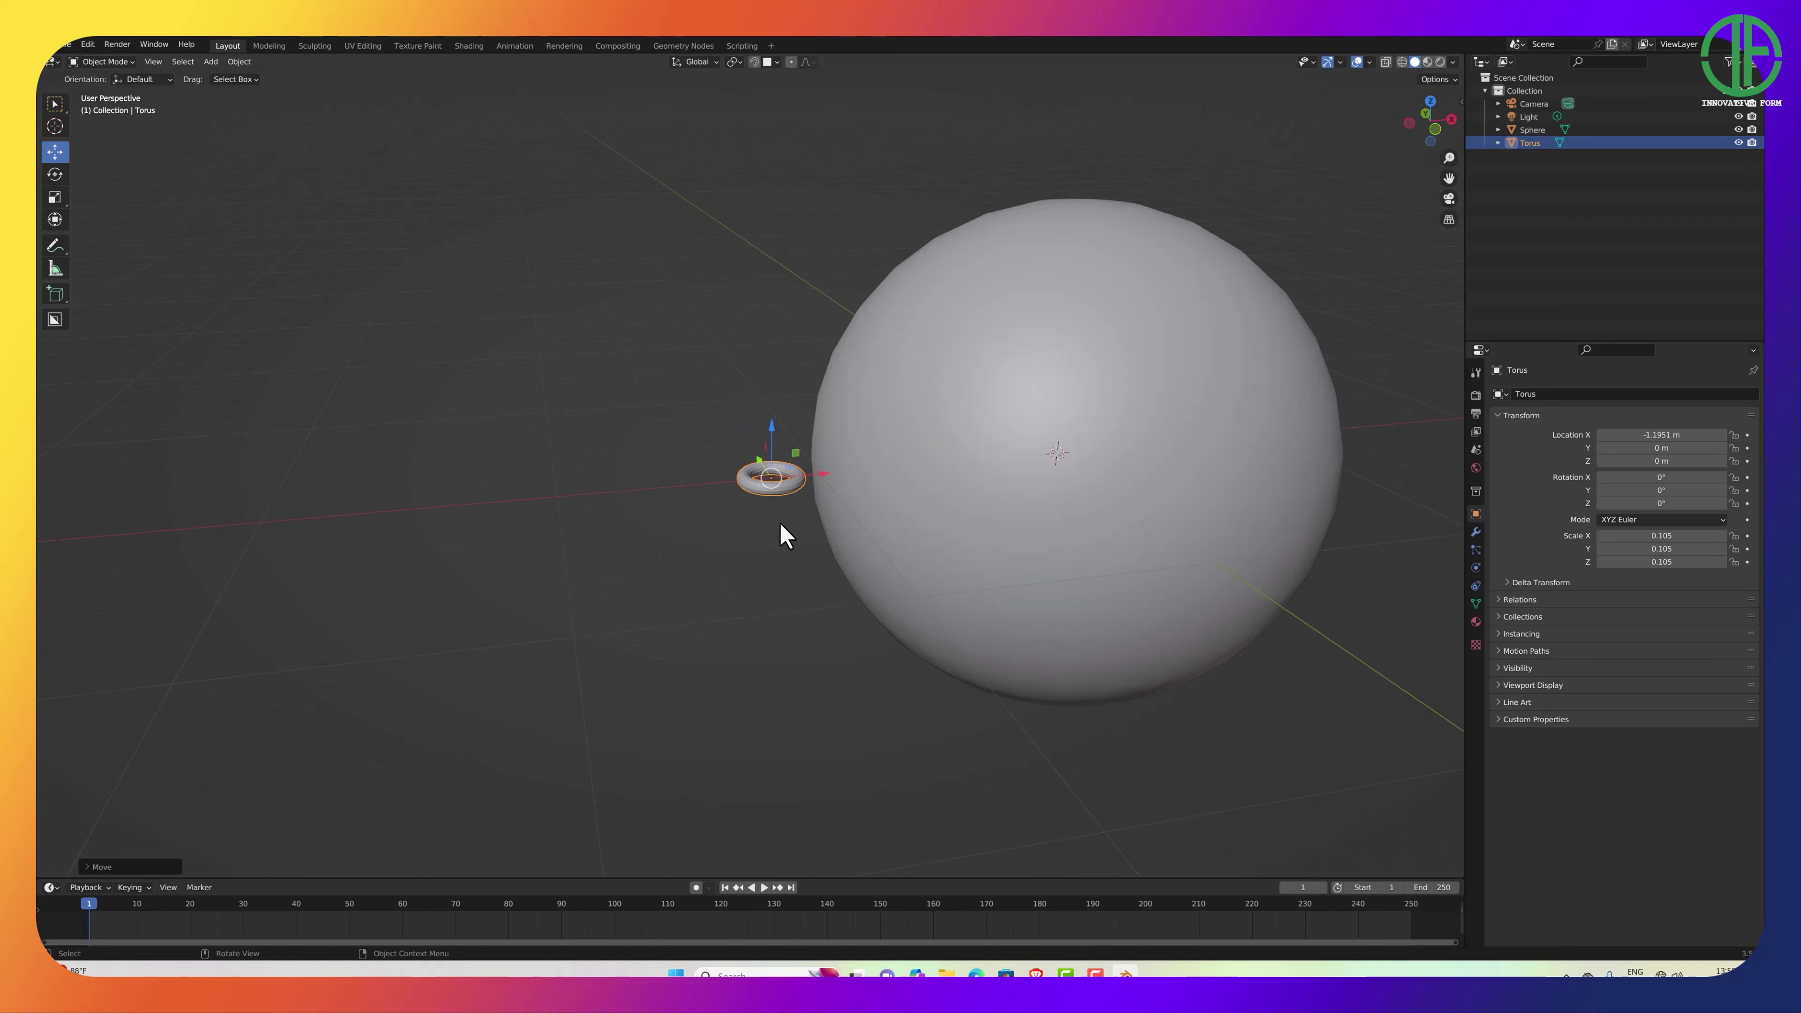
Scale the small torus up uniformly to about 0.173.
middle_click_drag(784, 537, 736, 541)
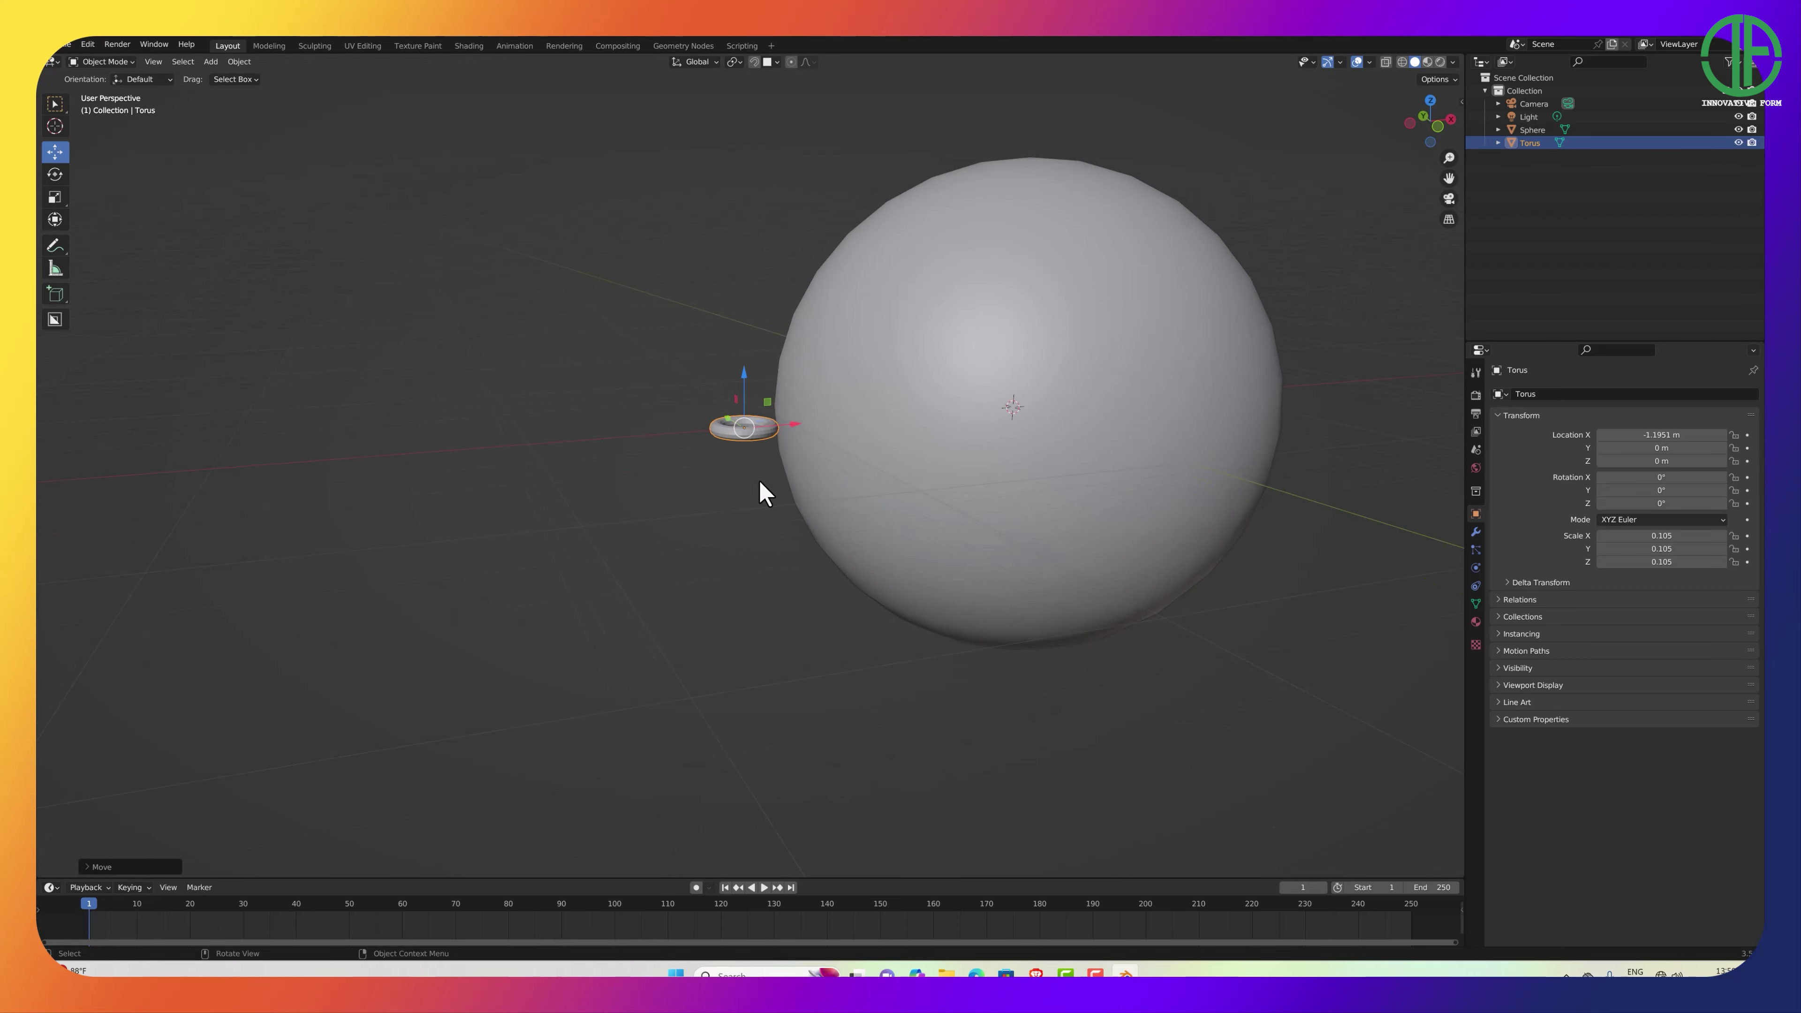
left_click(64, 205)
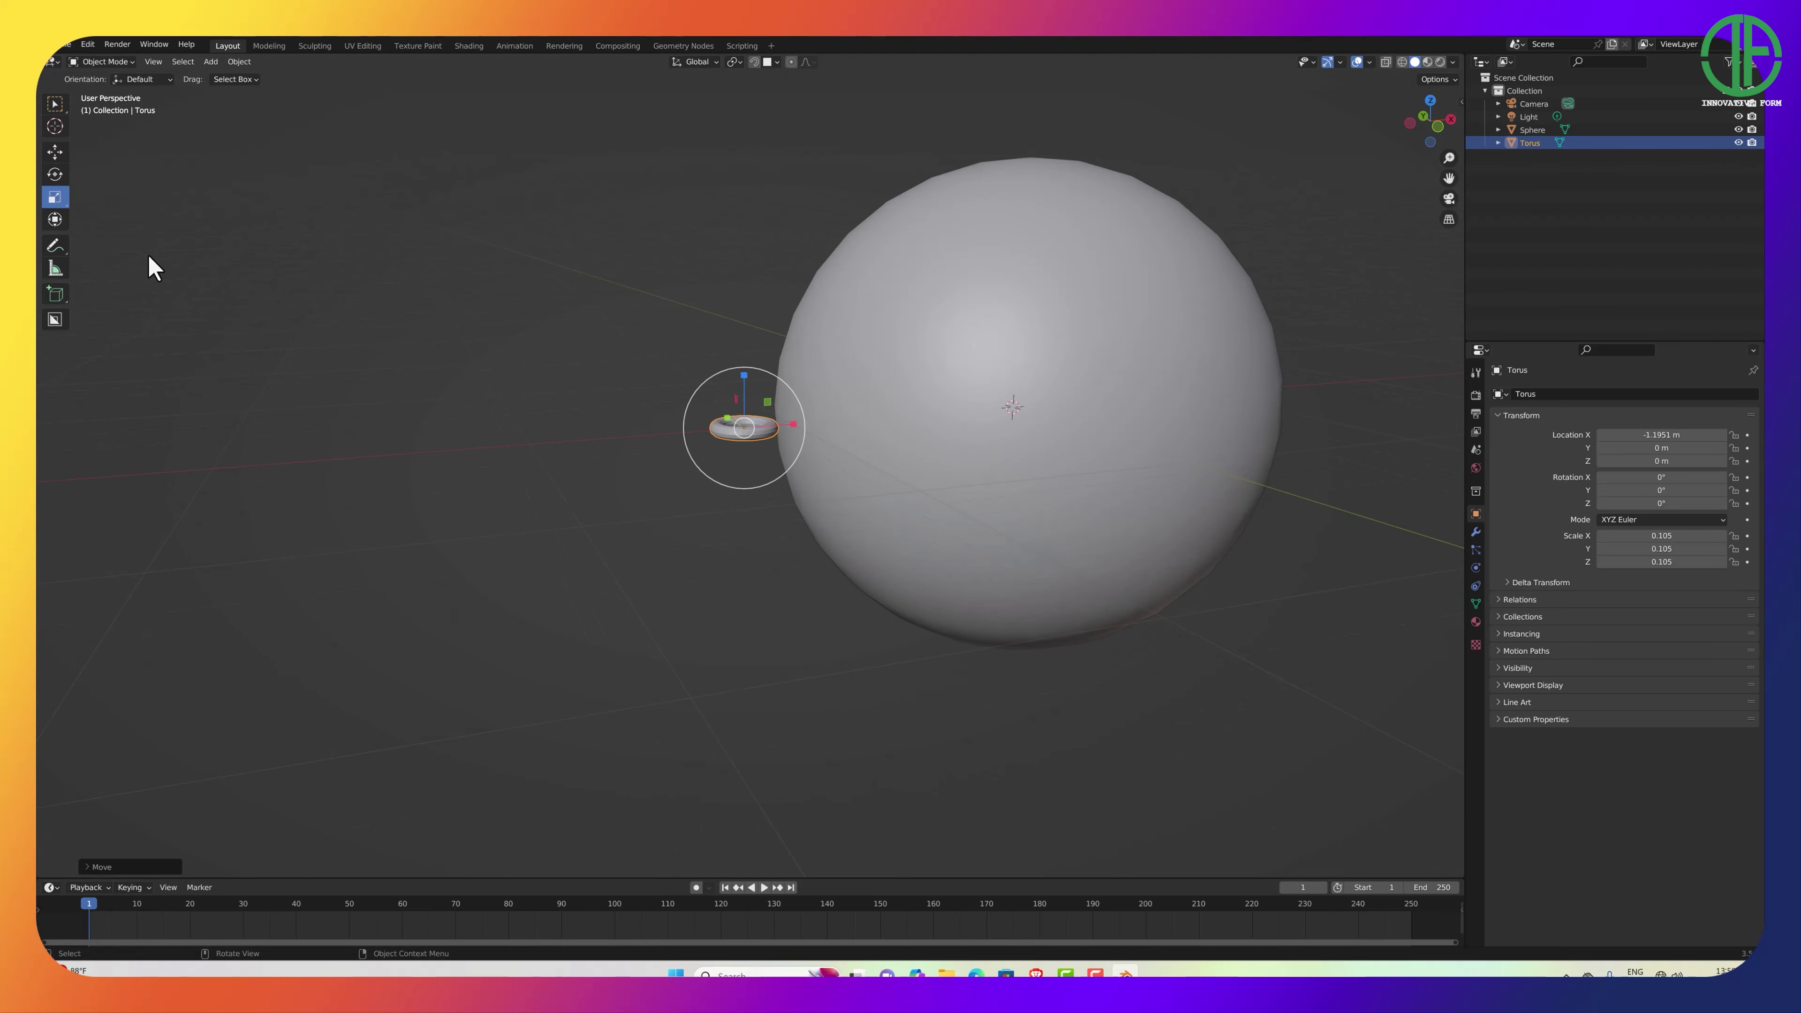
left_click_drag(715, 491, 699, 533)
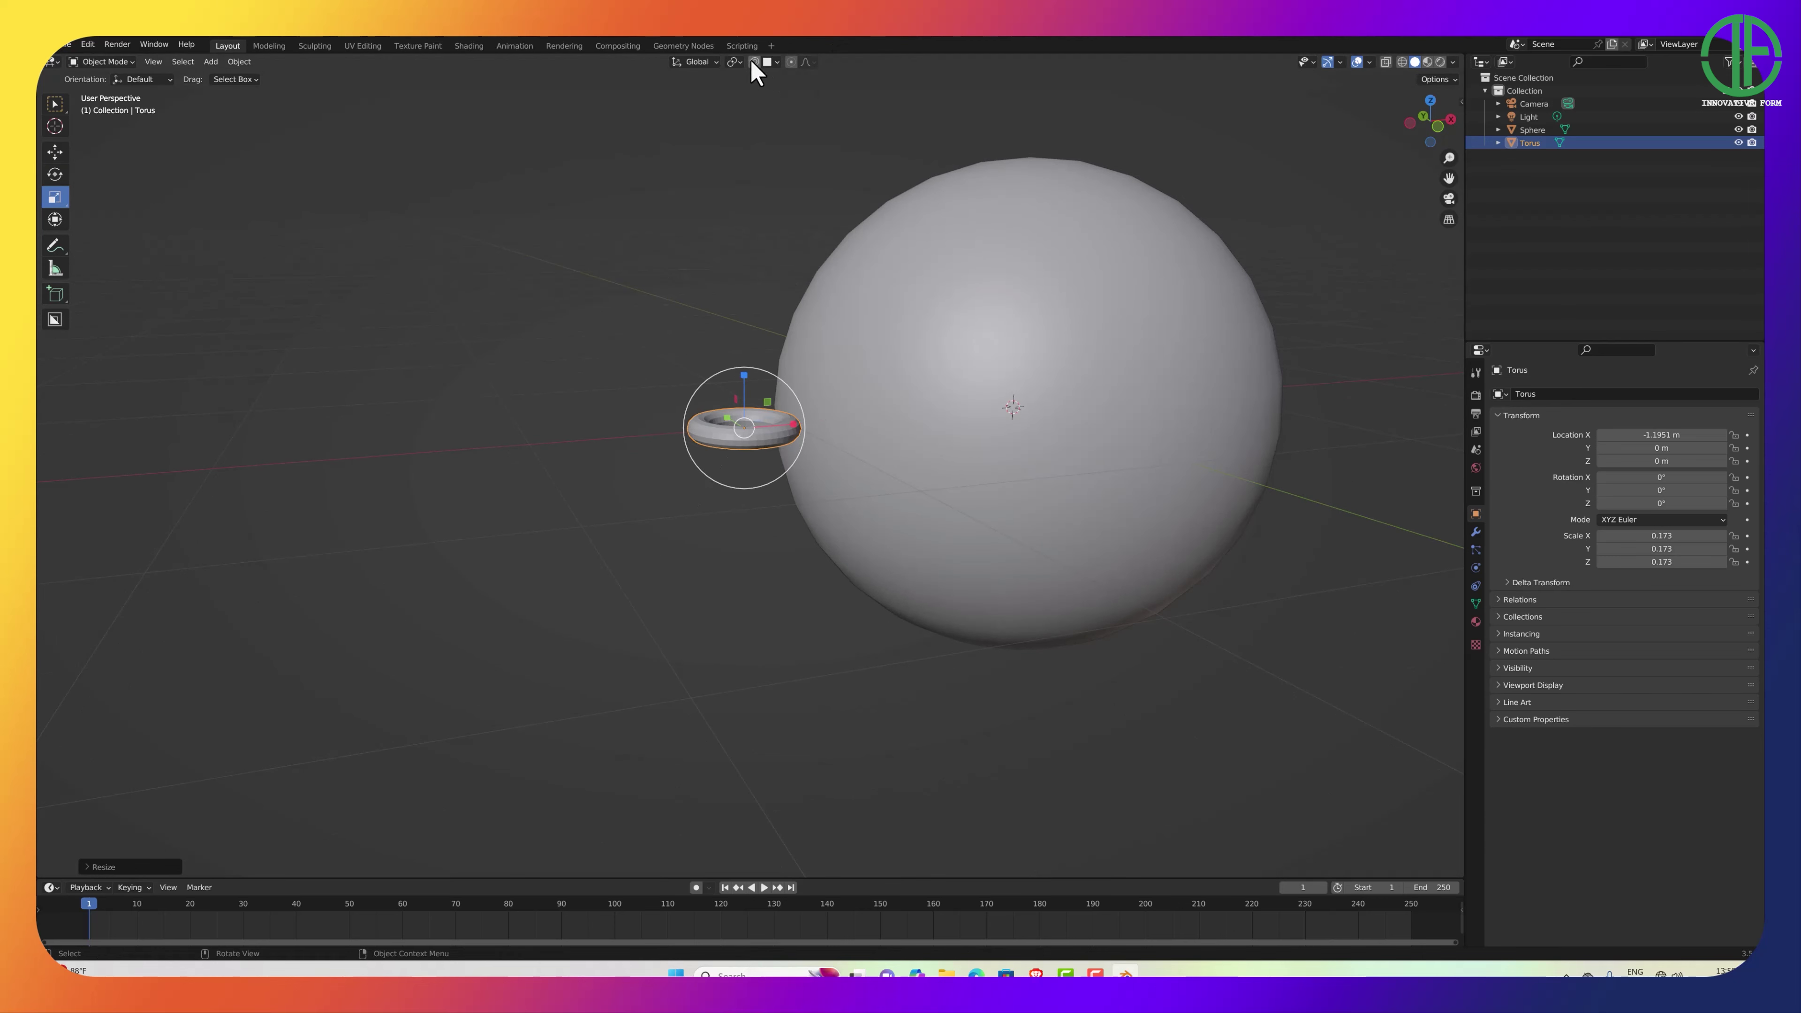
Turn snapping on and move the torus onto the sphere, aligned to its surface, at about X -0.579 m, Y -0.481 m, Z 0.647 m.
left_click(753, 63)
left_click(776, 62)
left_click(60, 152)
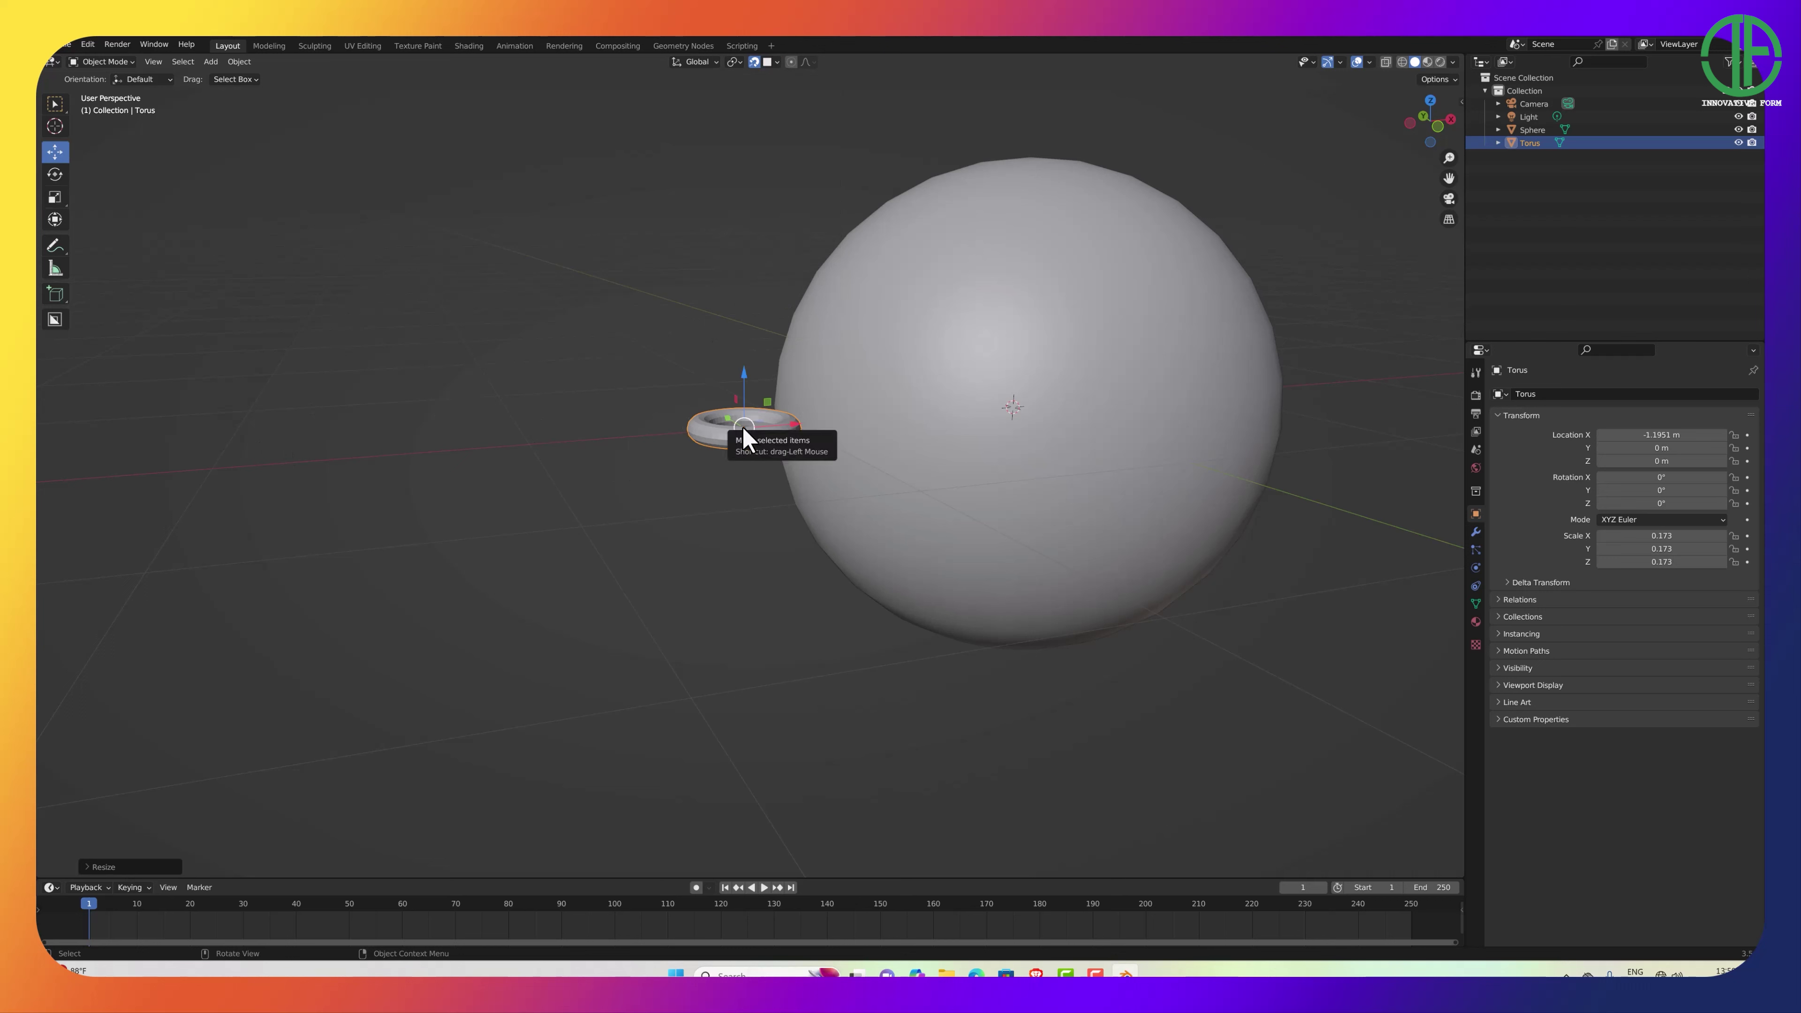
left_click_drag(744, 428, 962, 257)
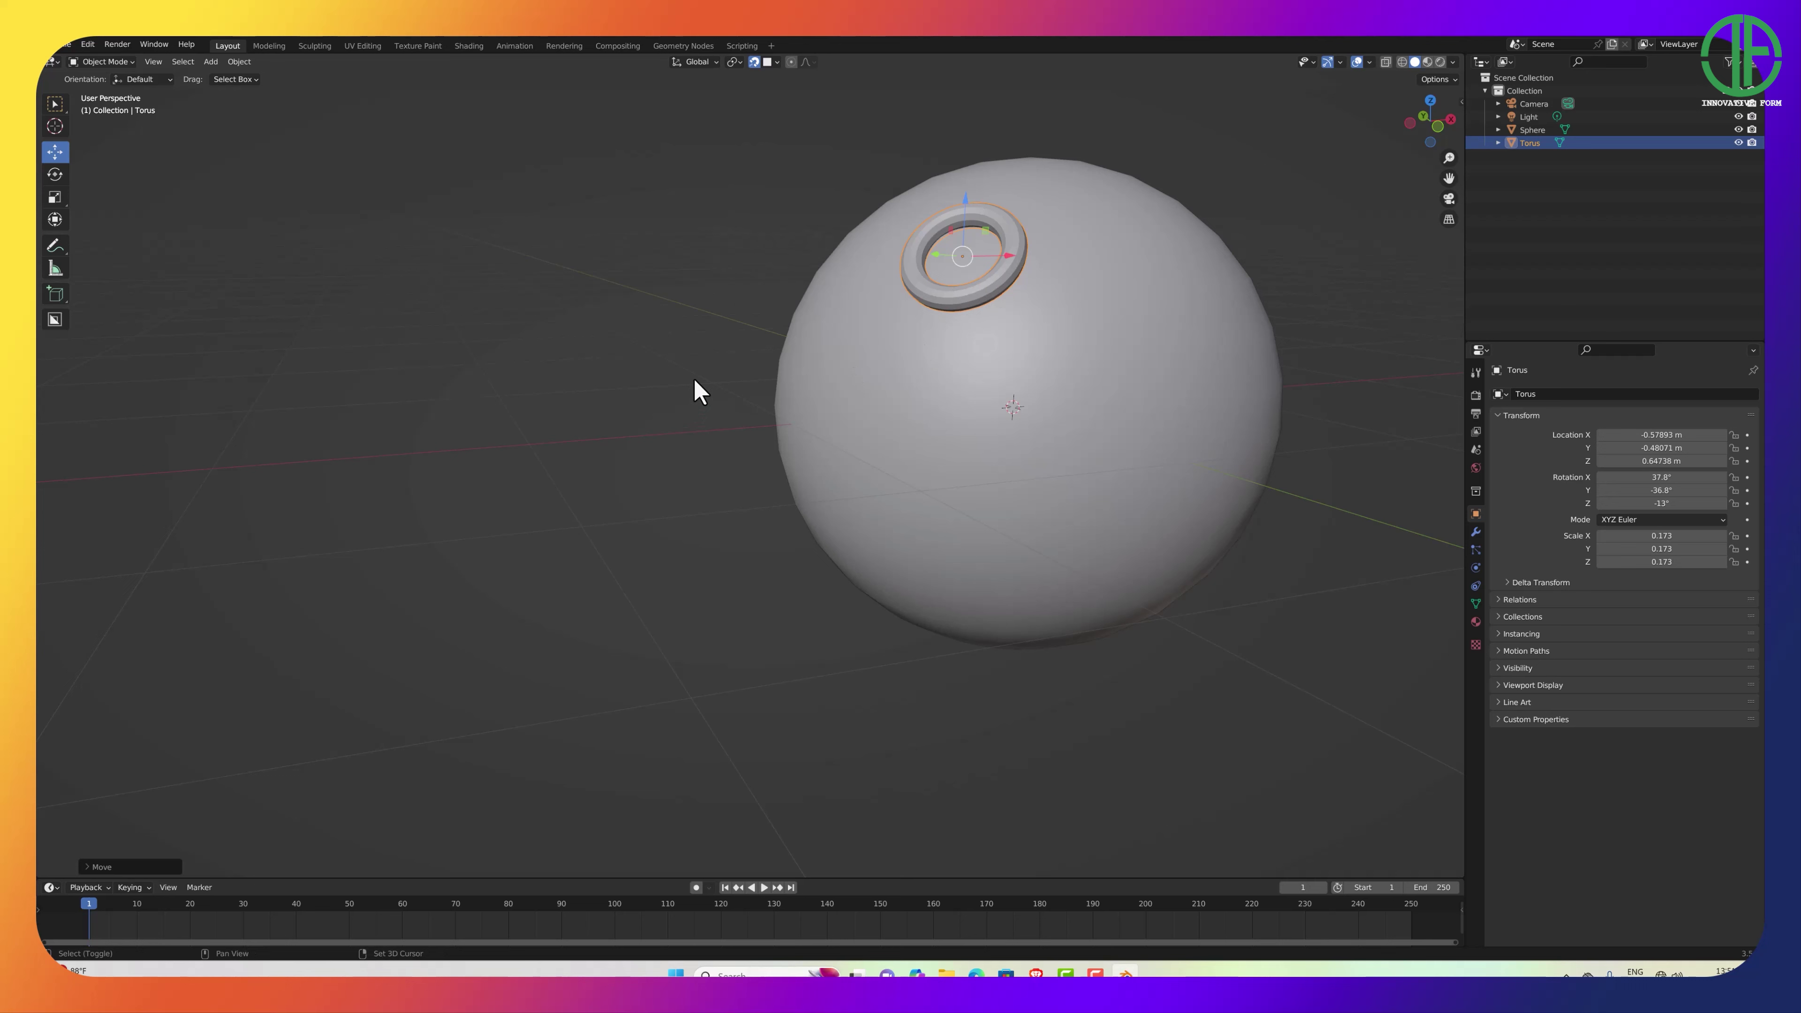
Add a second torus mesh at the world origin.
key("shift+a")
key("shift+a")
mouse_move(647, 440)
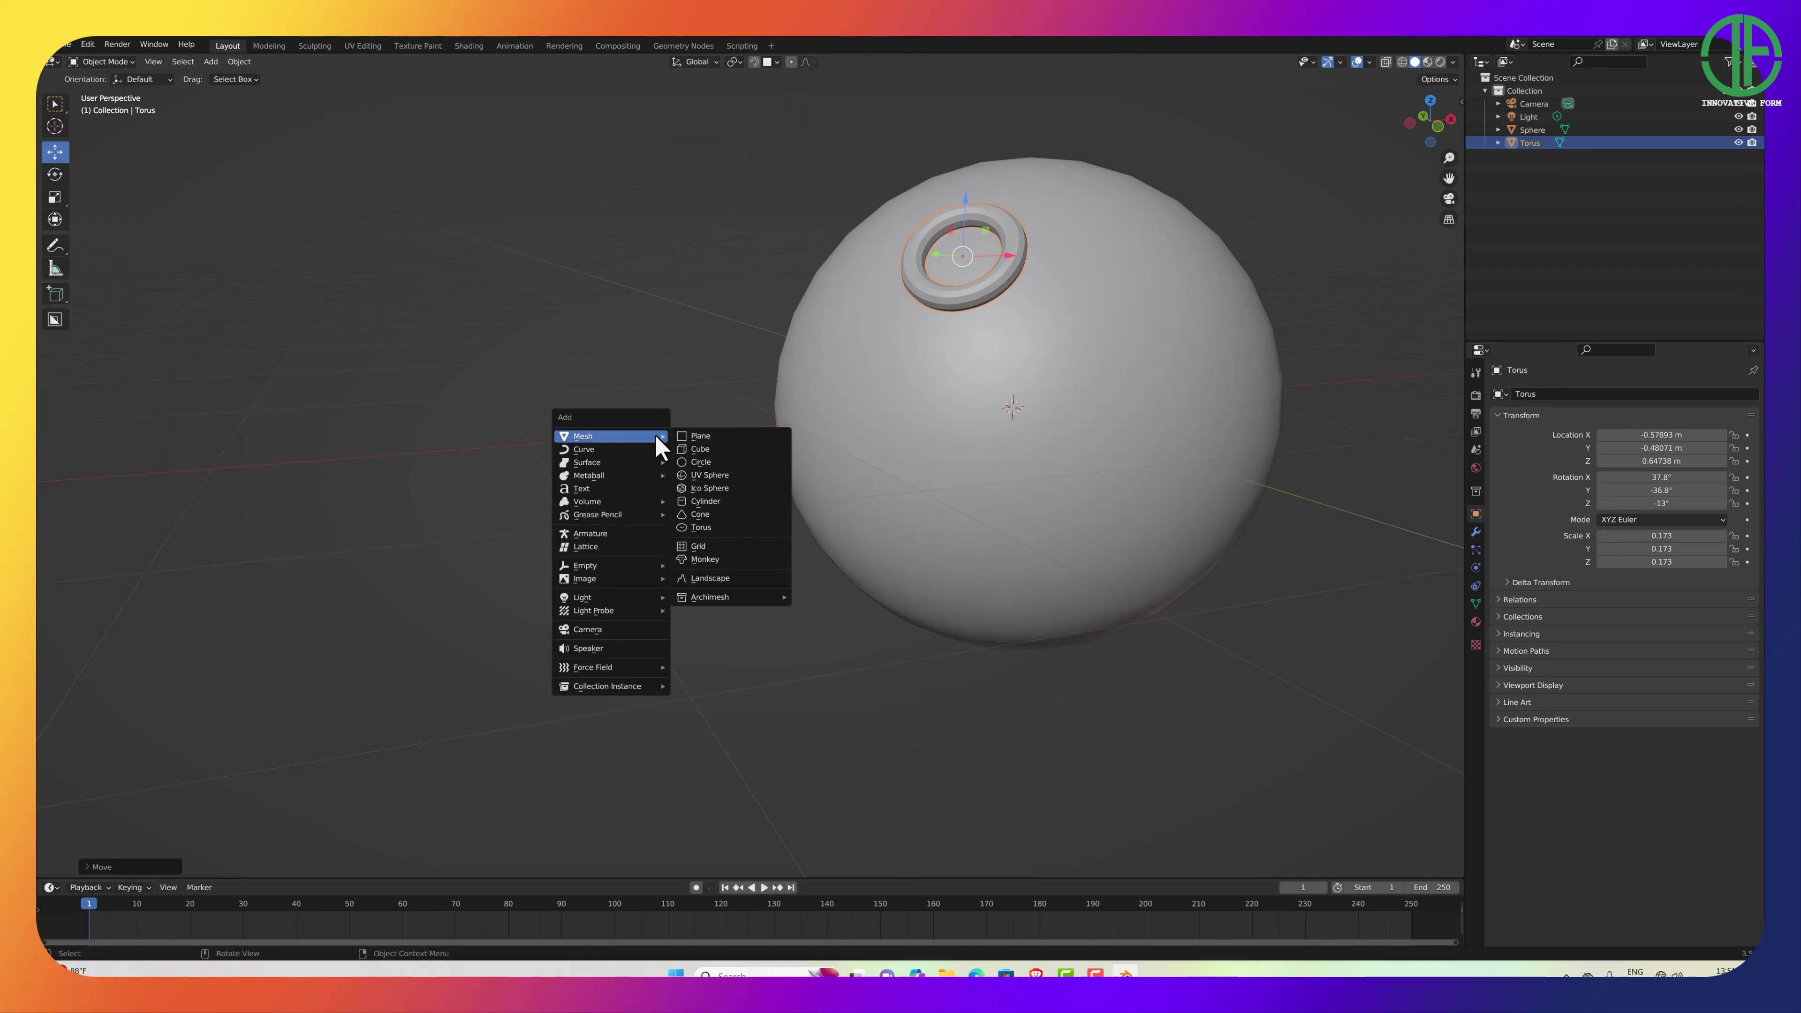
left_click(735, 527)
Scale the second torus down uniformly to about 0.187.
scroll(924, 482, "down", 5)
middle_click_drag(924, 481, 877, 503)
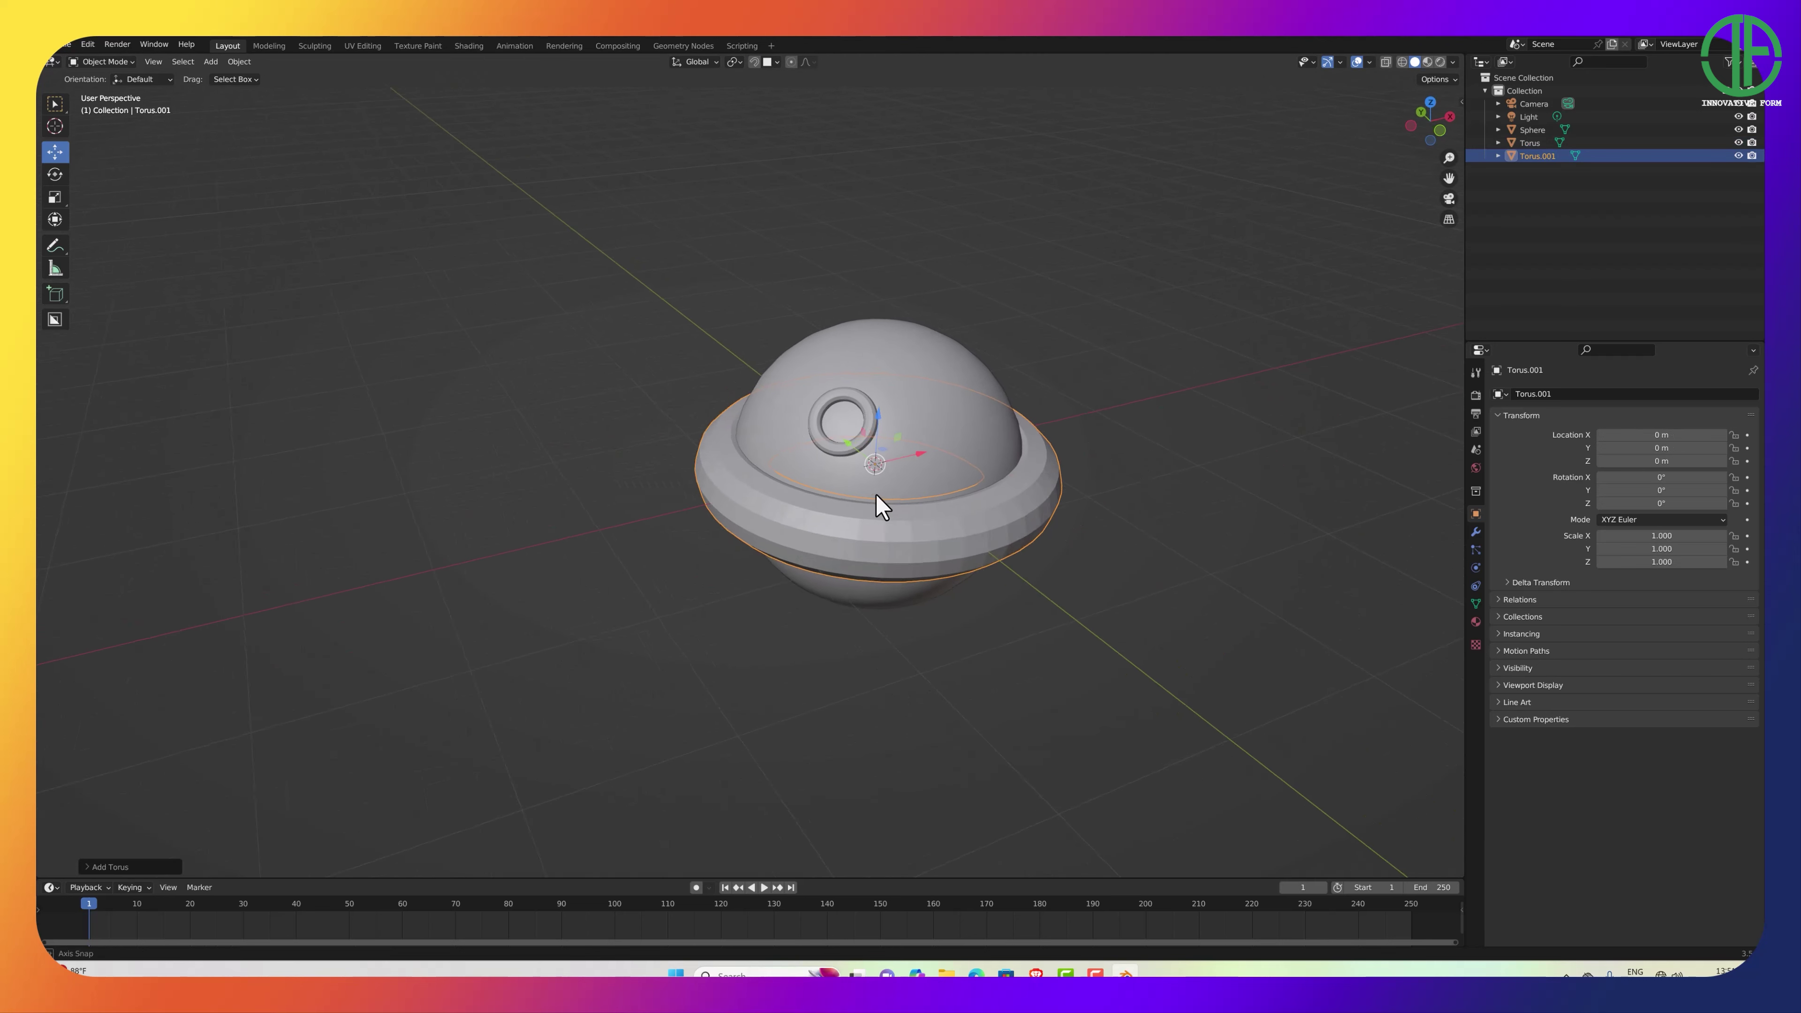
left_click(55, 196)
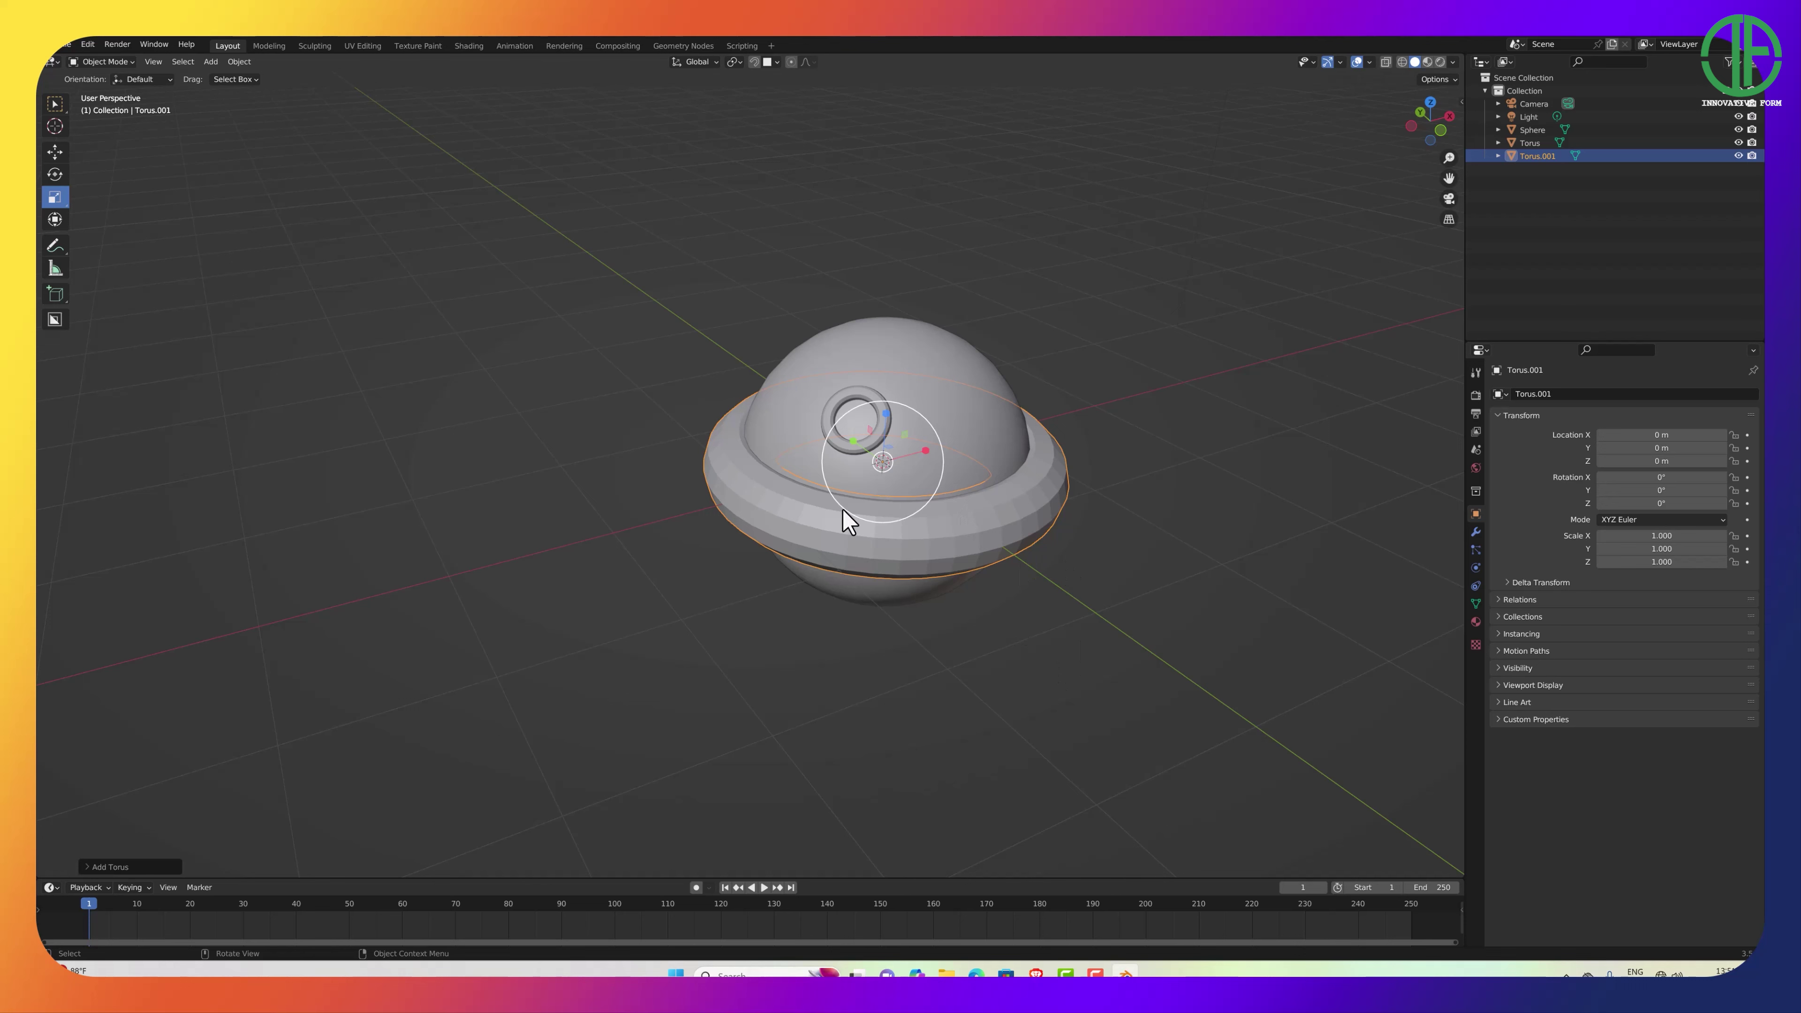
left_click_drag(844, 509, 746, 501)
With snapping off, move the second torus along X to the sphere's edge, at about -1.006 m.
left_click(57, 155)
scroll(745, 501, "up", 3)
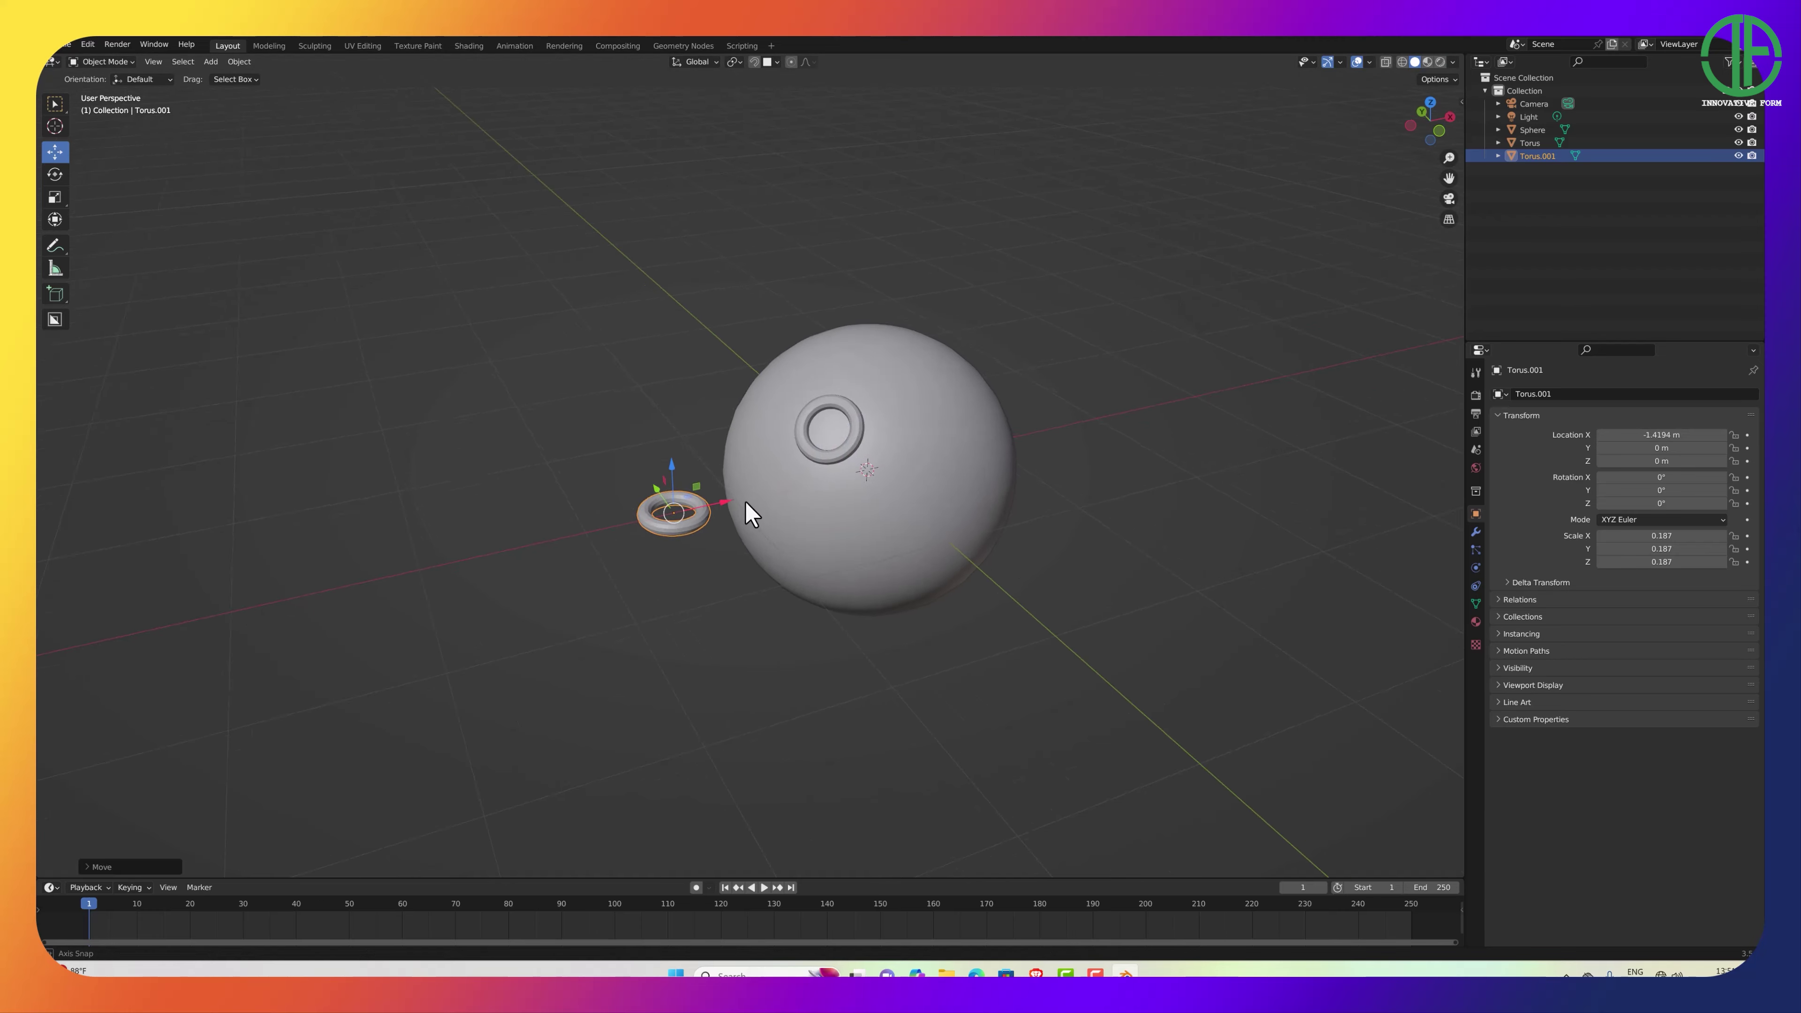
middle_click_drag(695, 500, 816, 451, "shift")
left_click_drag(823, 424, 938, 425)
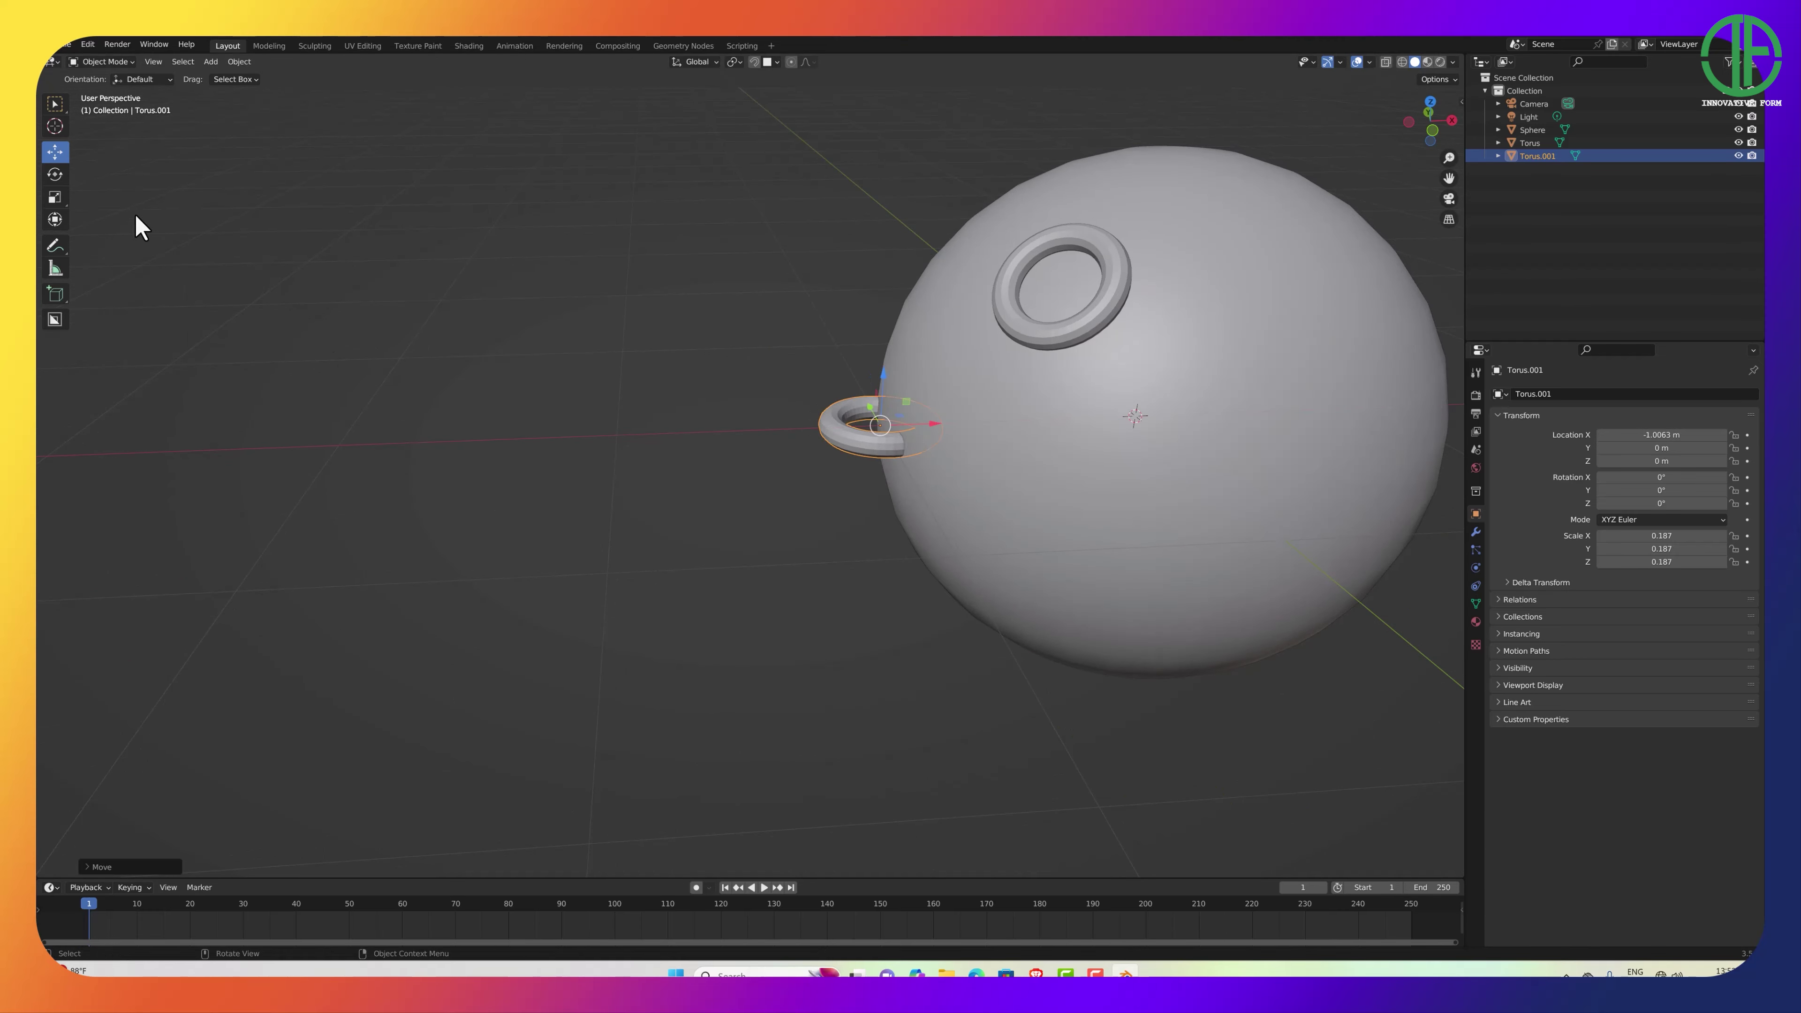
Rotate the second torus manually about Y to about -85.5°.
left_click(57, 176)
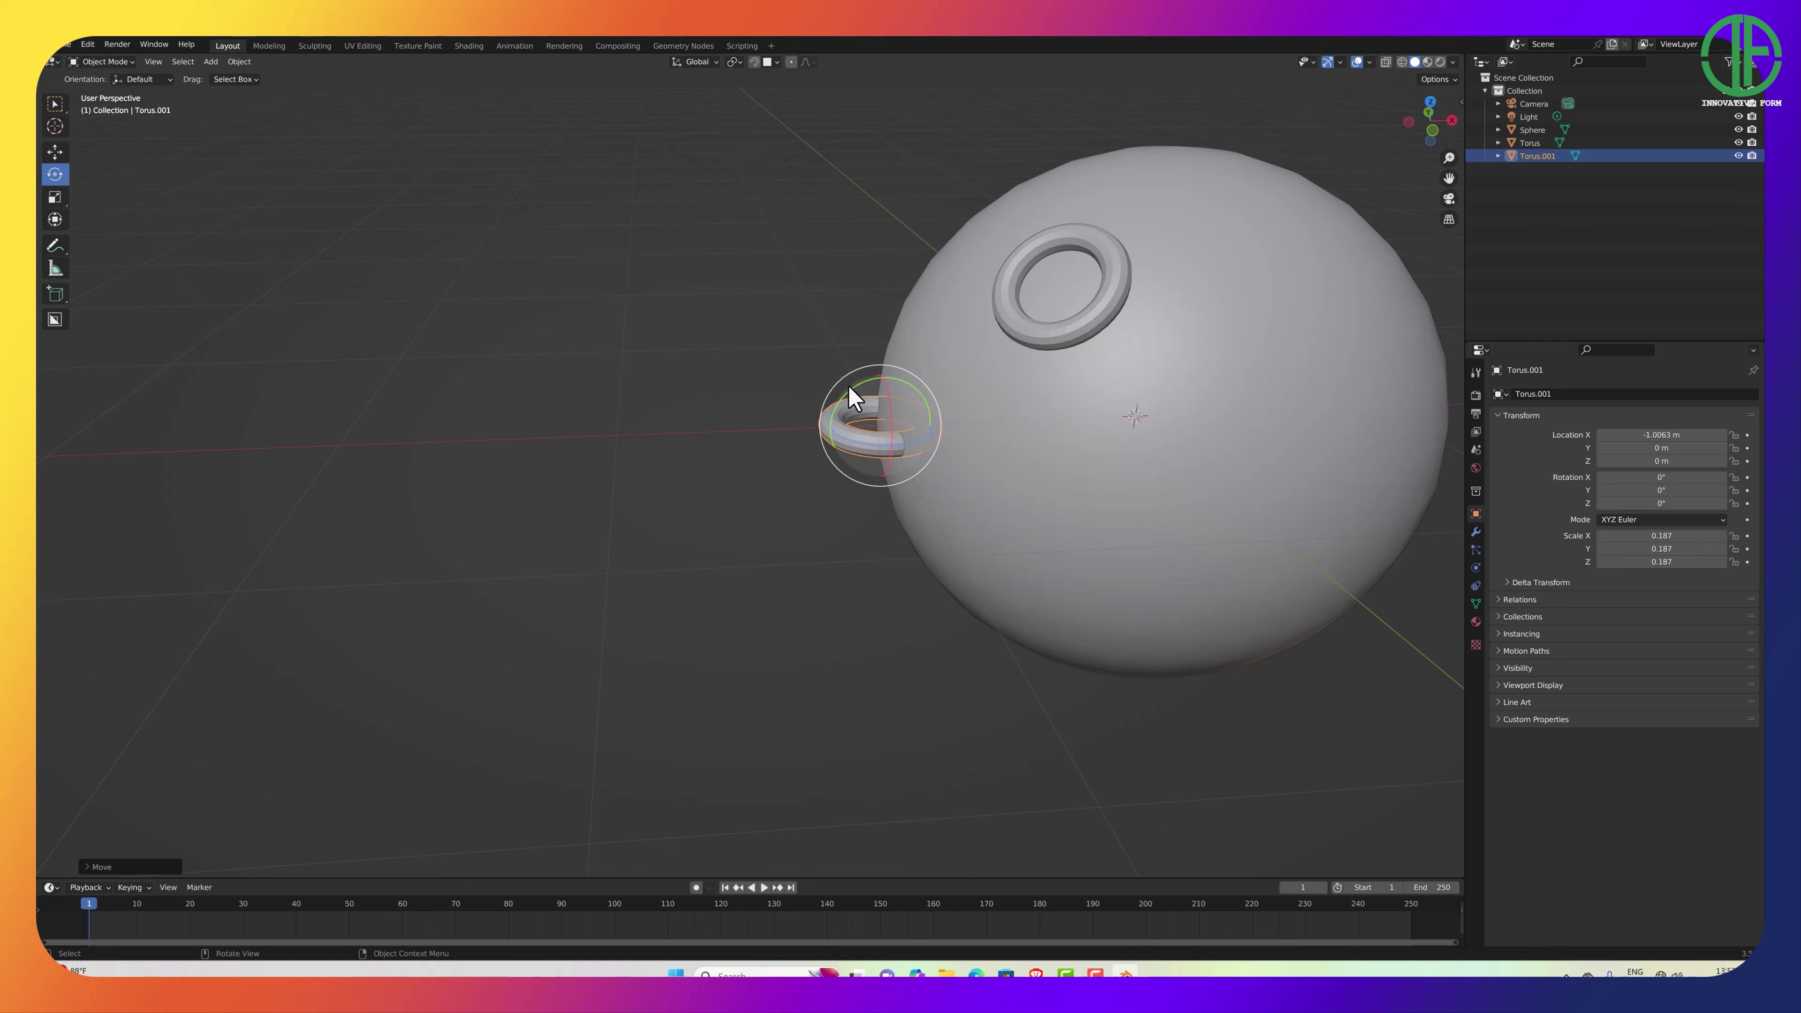
left_click_drag(849, 386, 827, 497)
key("ctrl+z")
middle_click_drag(827, 497, 674, 509)
scroll(615, 503, "up", 5)
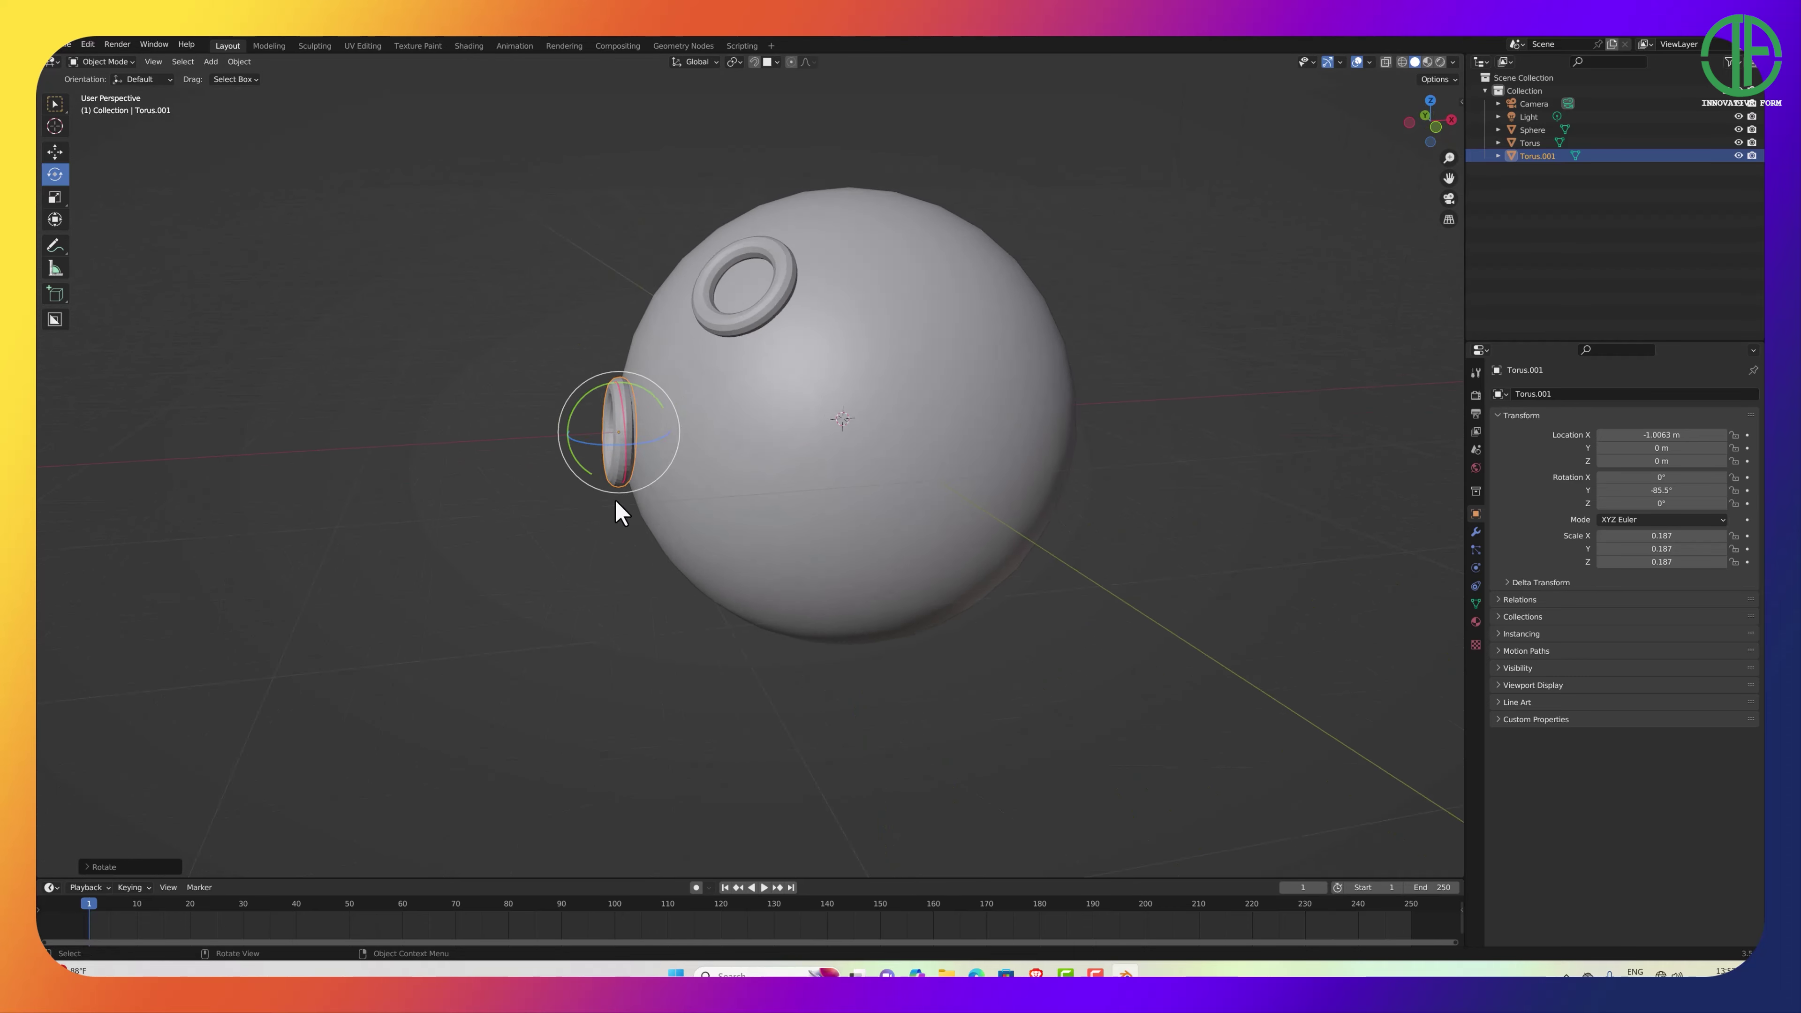
Move the second torus slightly away from the sphere to about X -1.056 m and rotate it about Y to about -91.4°.
left_click(55, 151)
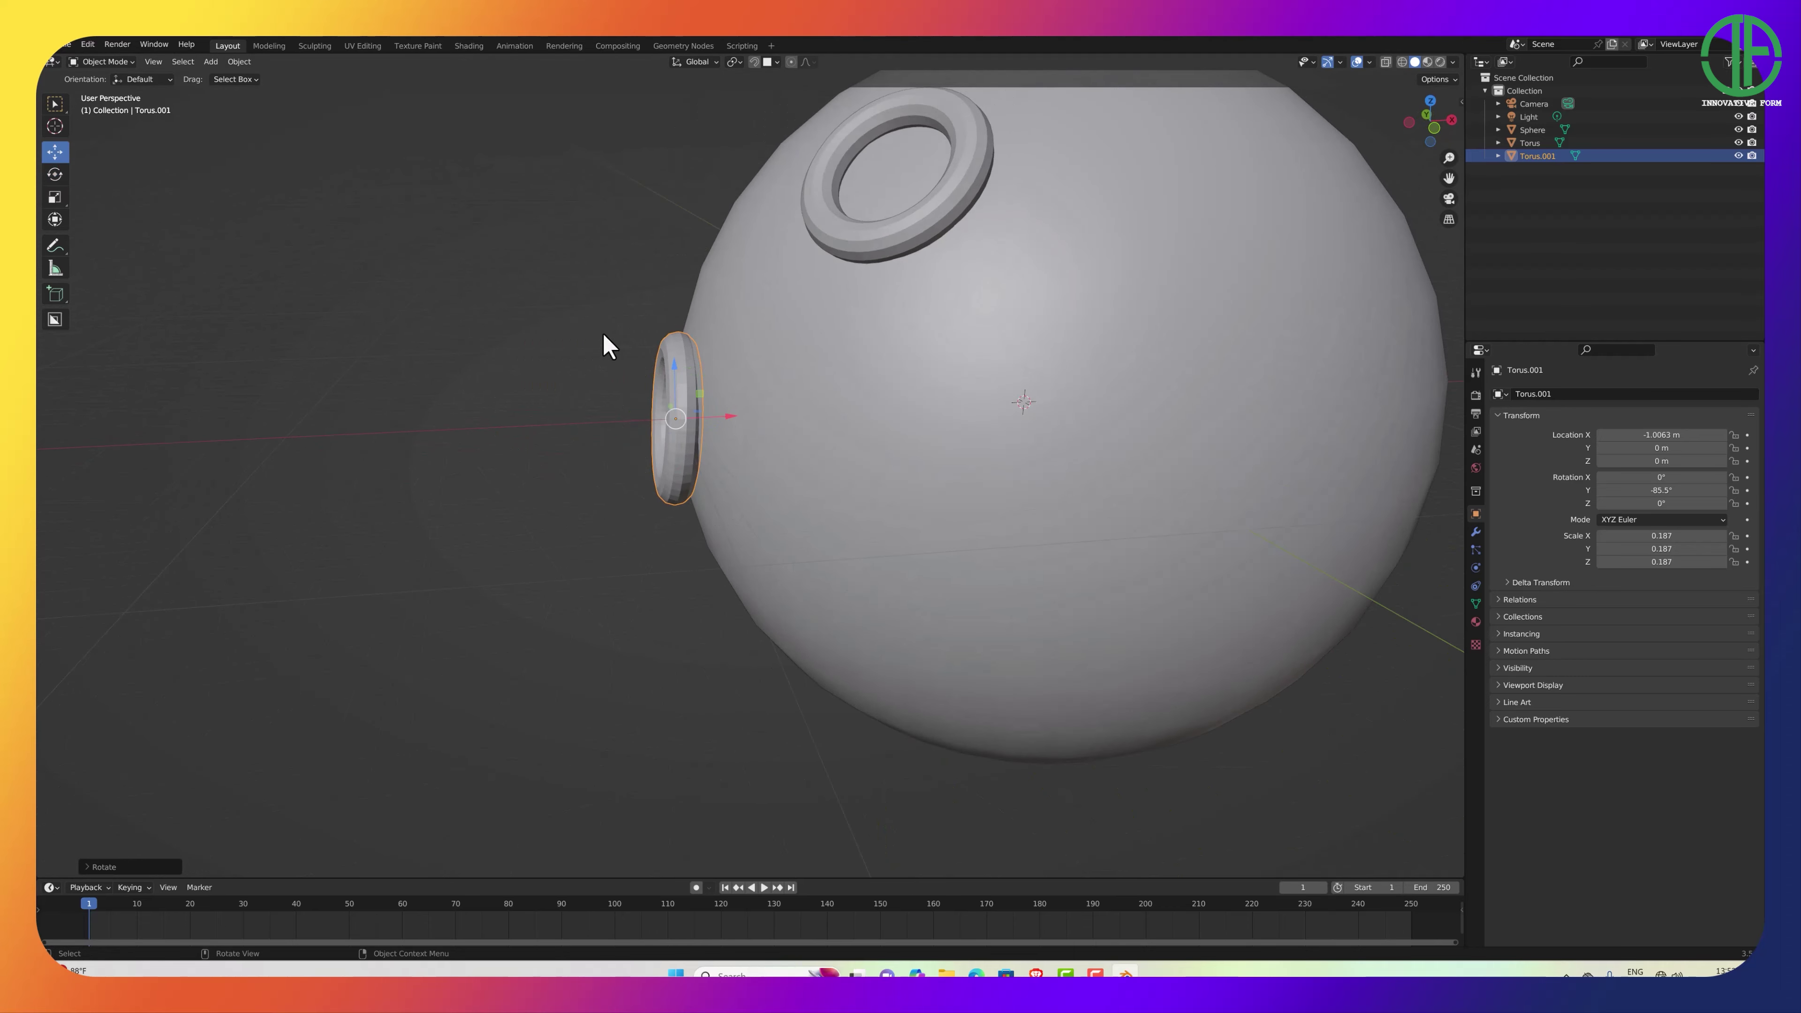
left_click_drag(729, 426, 708, 419)
middle_click_drag(702, 451, 682, 453)
left_click(55, 176)
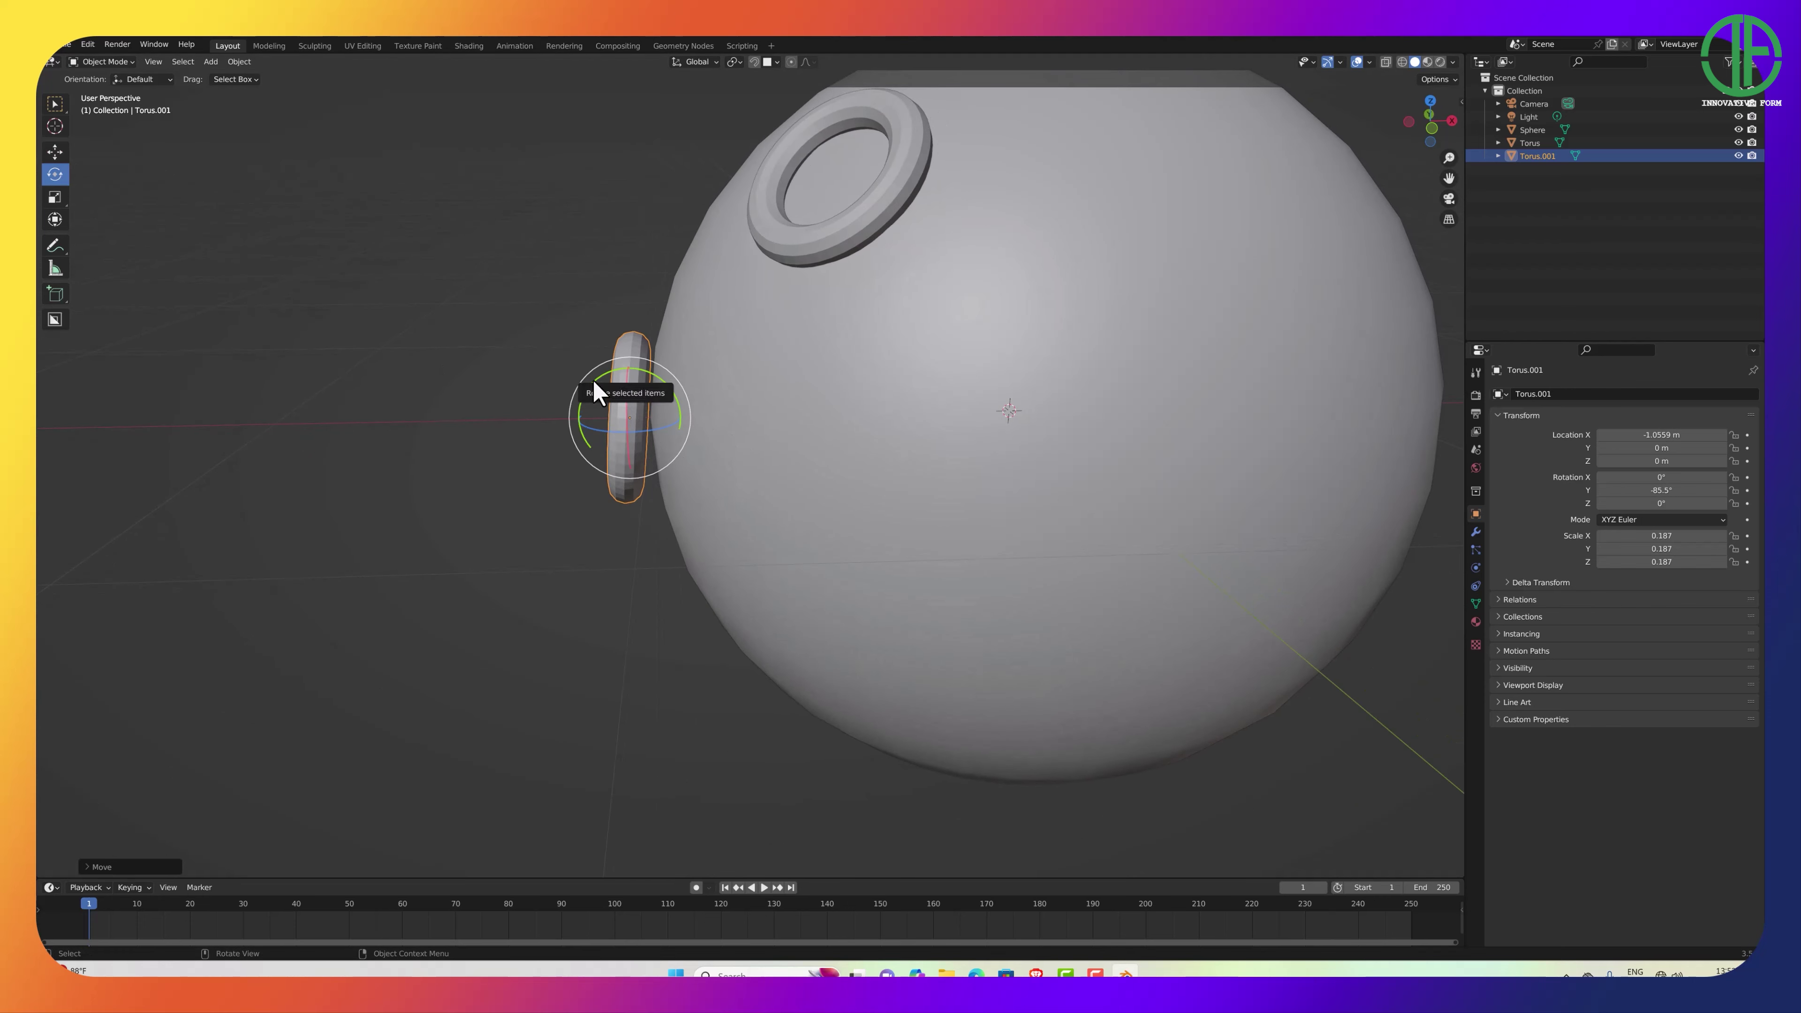
left_click_drag(595, 390, 594, 414)
middle_click_drag(595, 414, 603, 419)
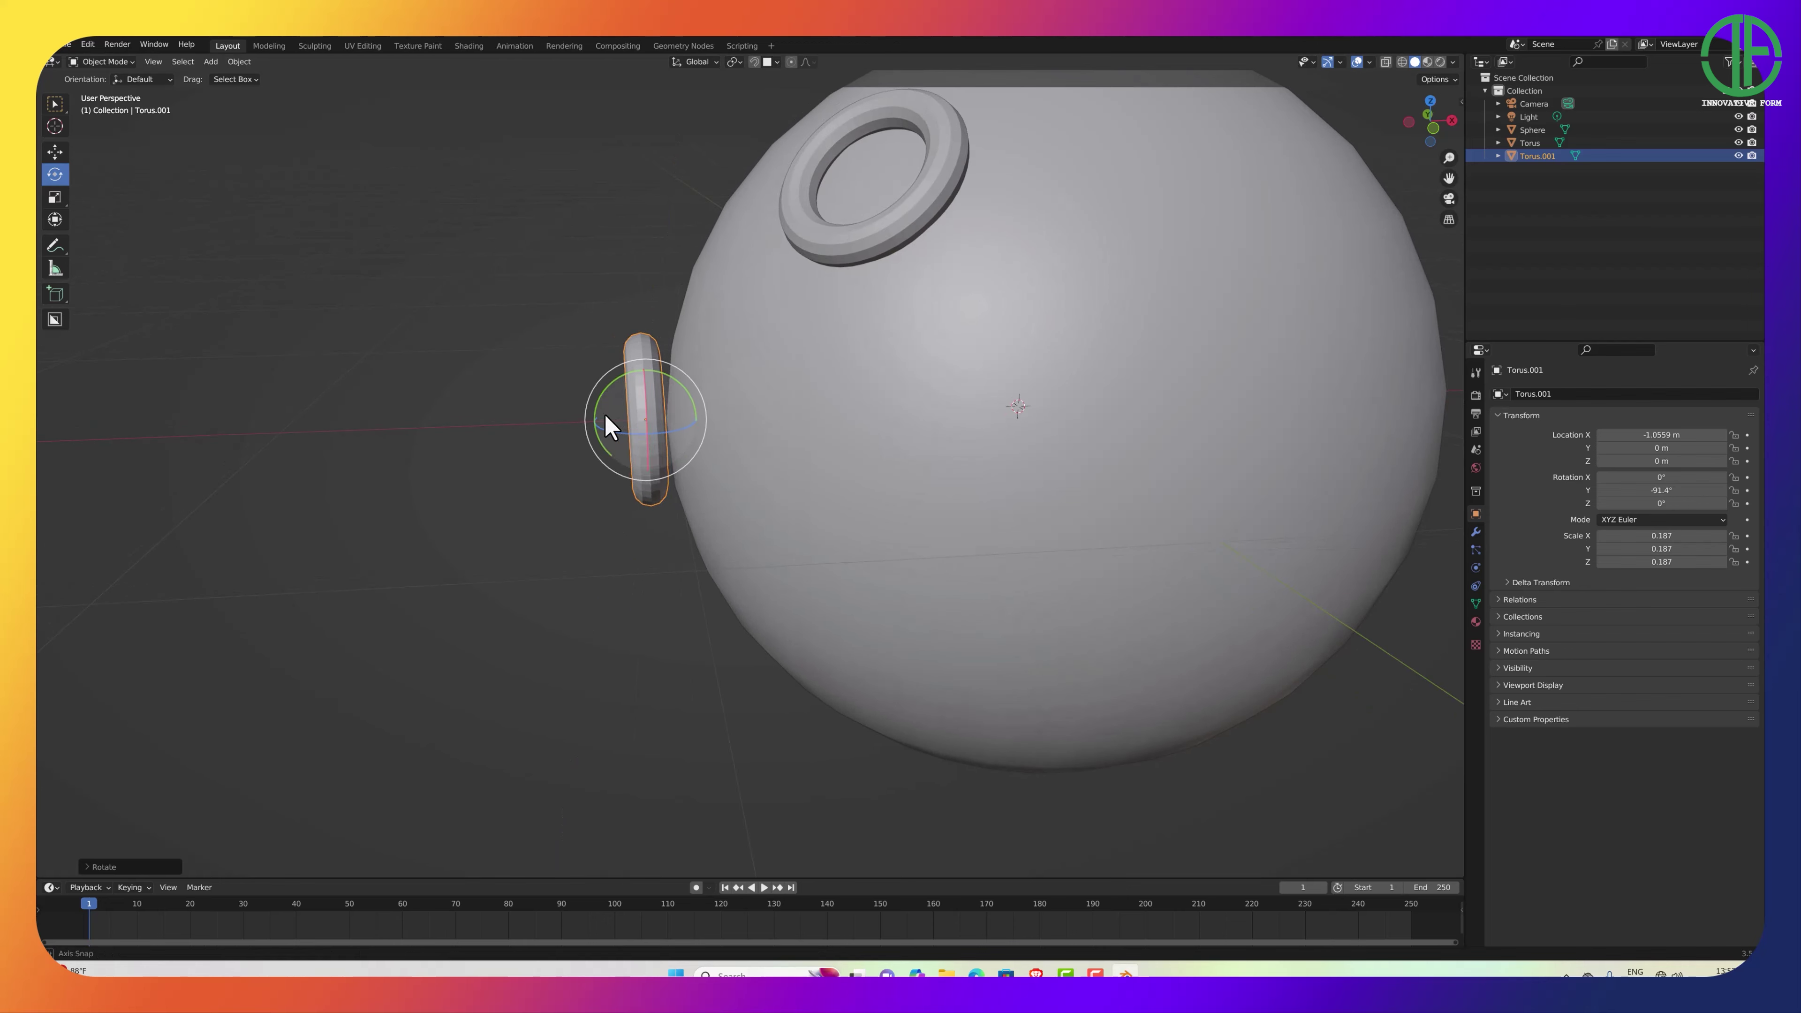
Move the second torus along X against the sphere's surface, to about -1.009 m, and check its fit.
left_click(54, 151)
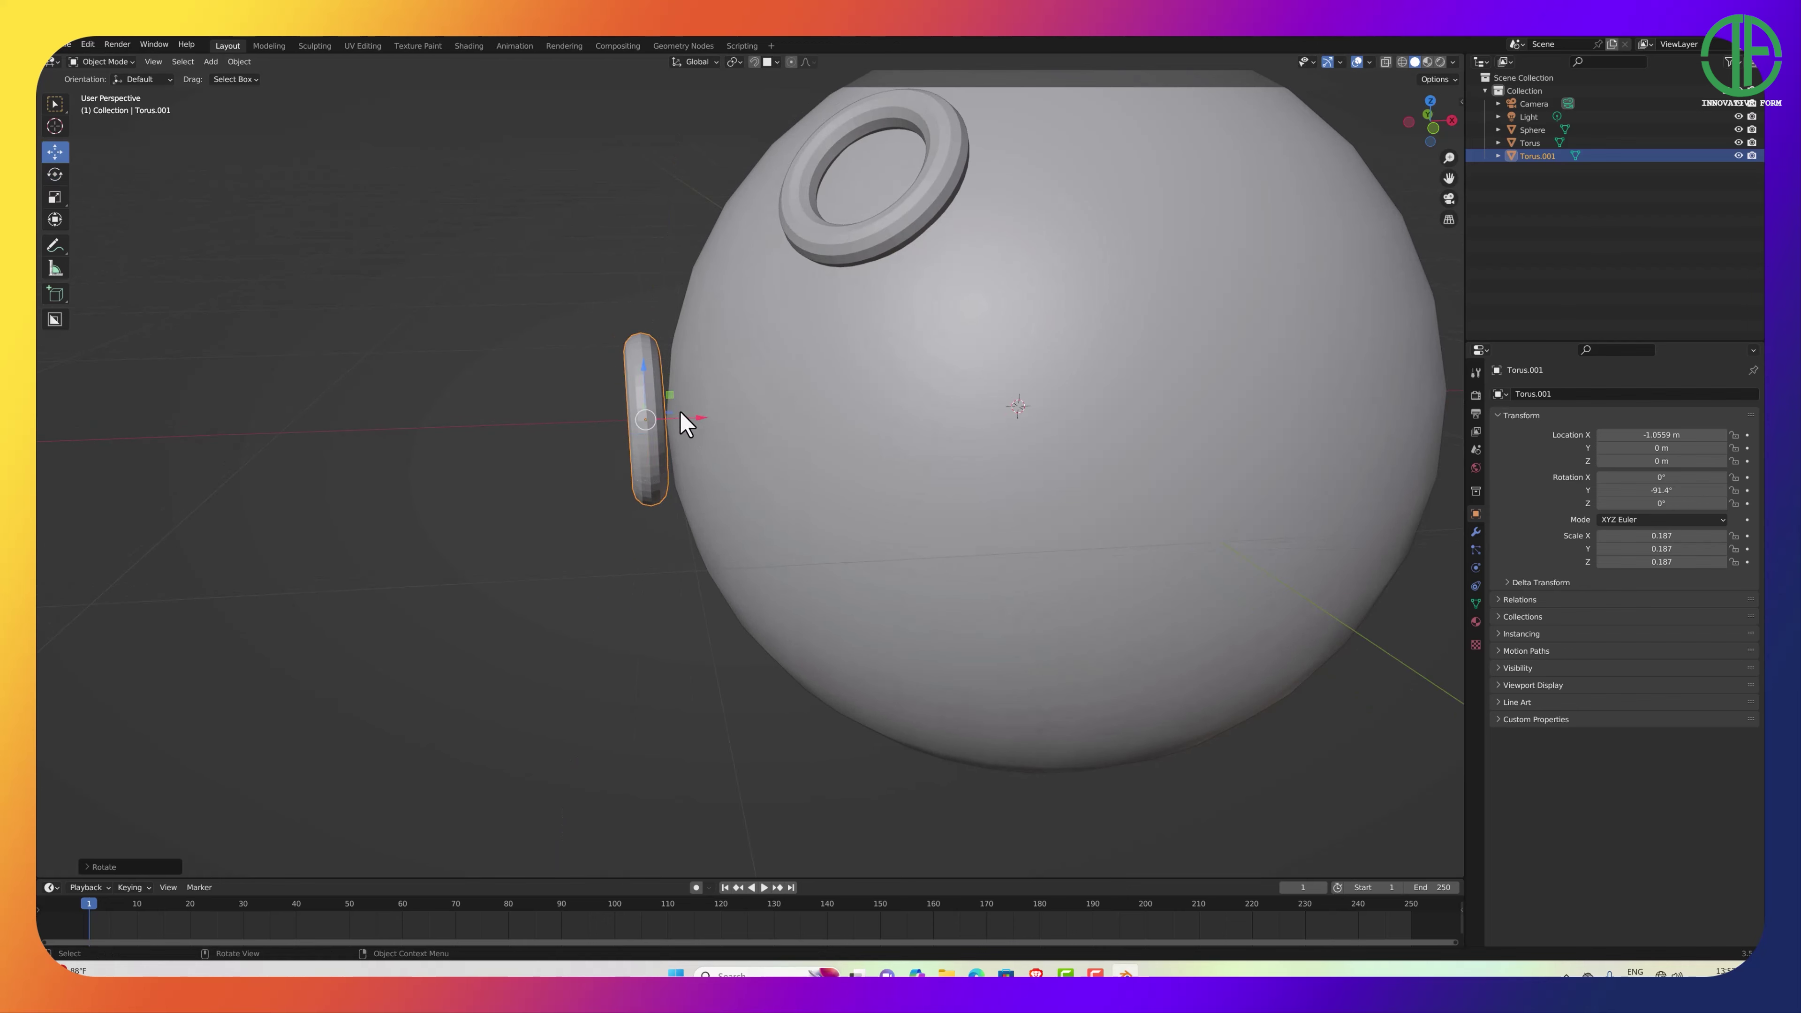
left_click_drag(691, 422, 715, 406)
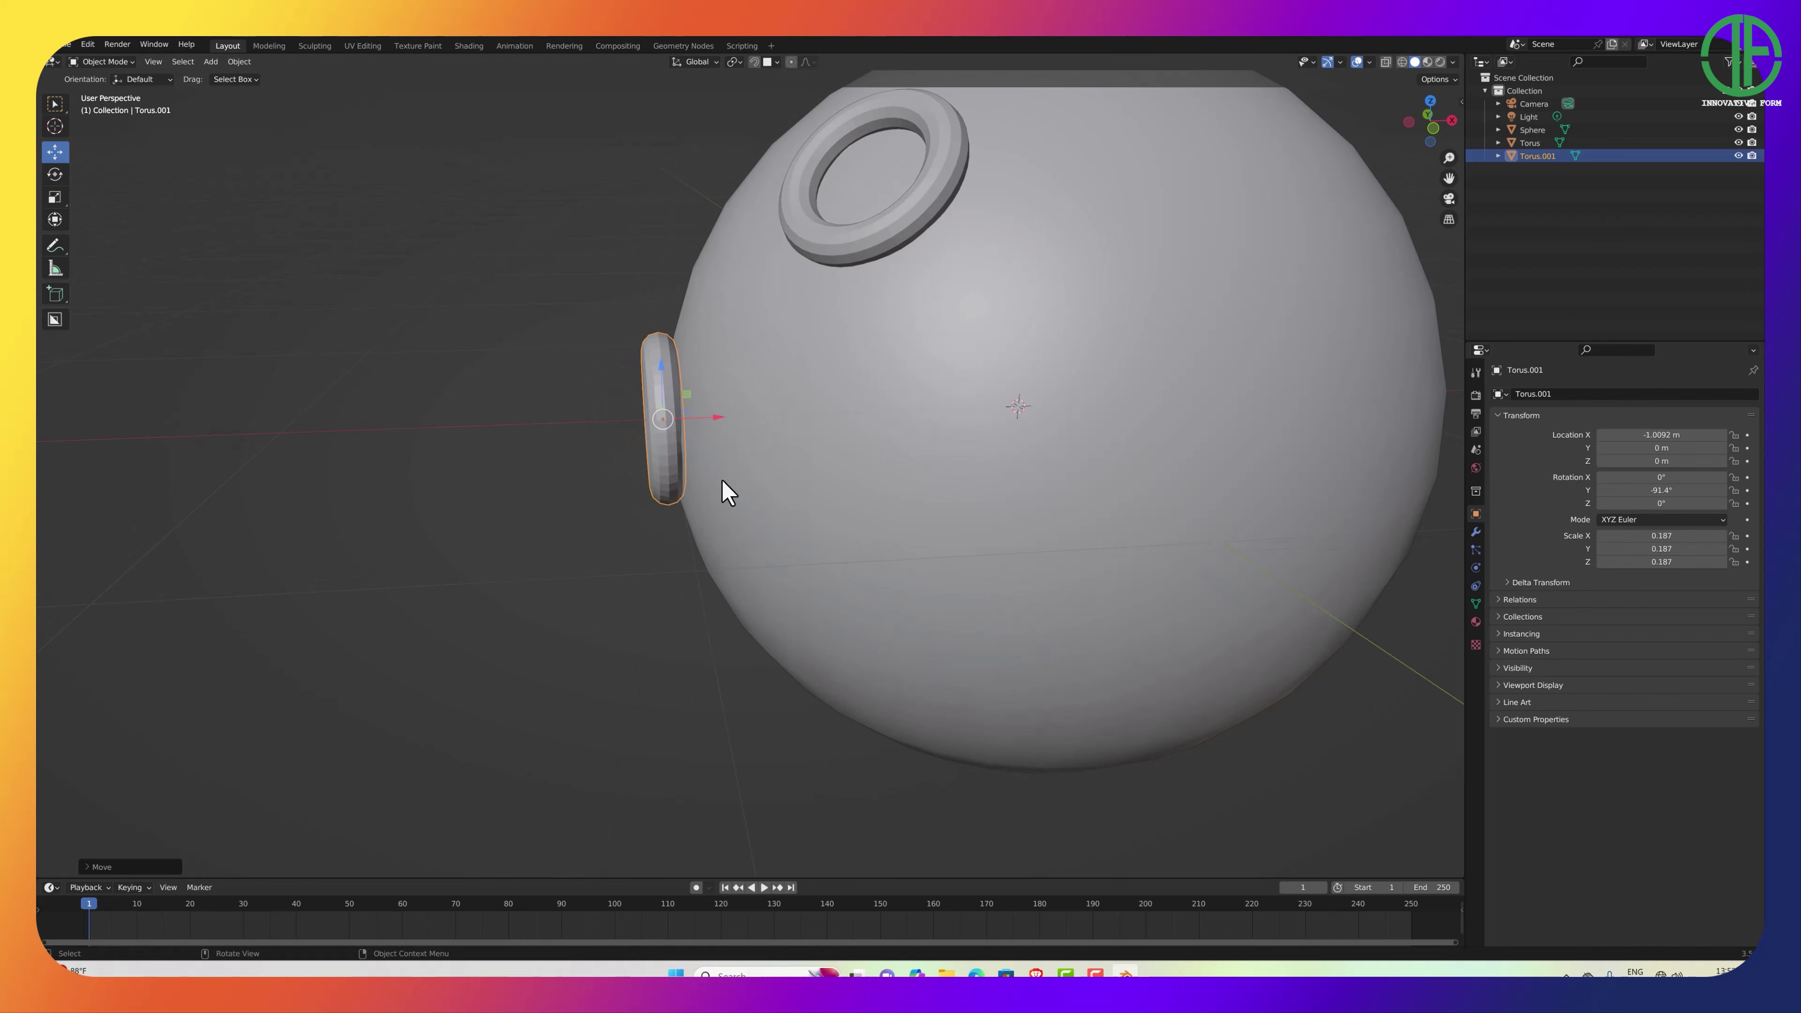
middle_click_drag(727, 491, 784, 465)
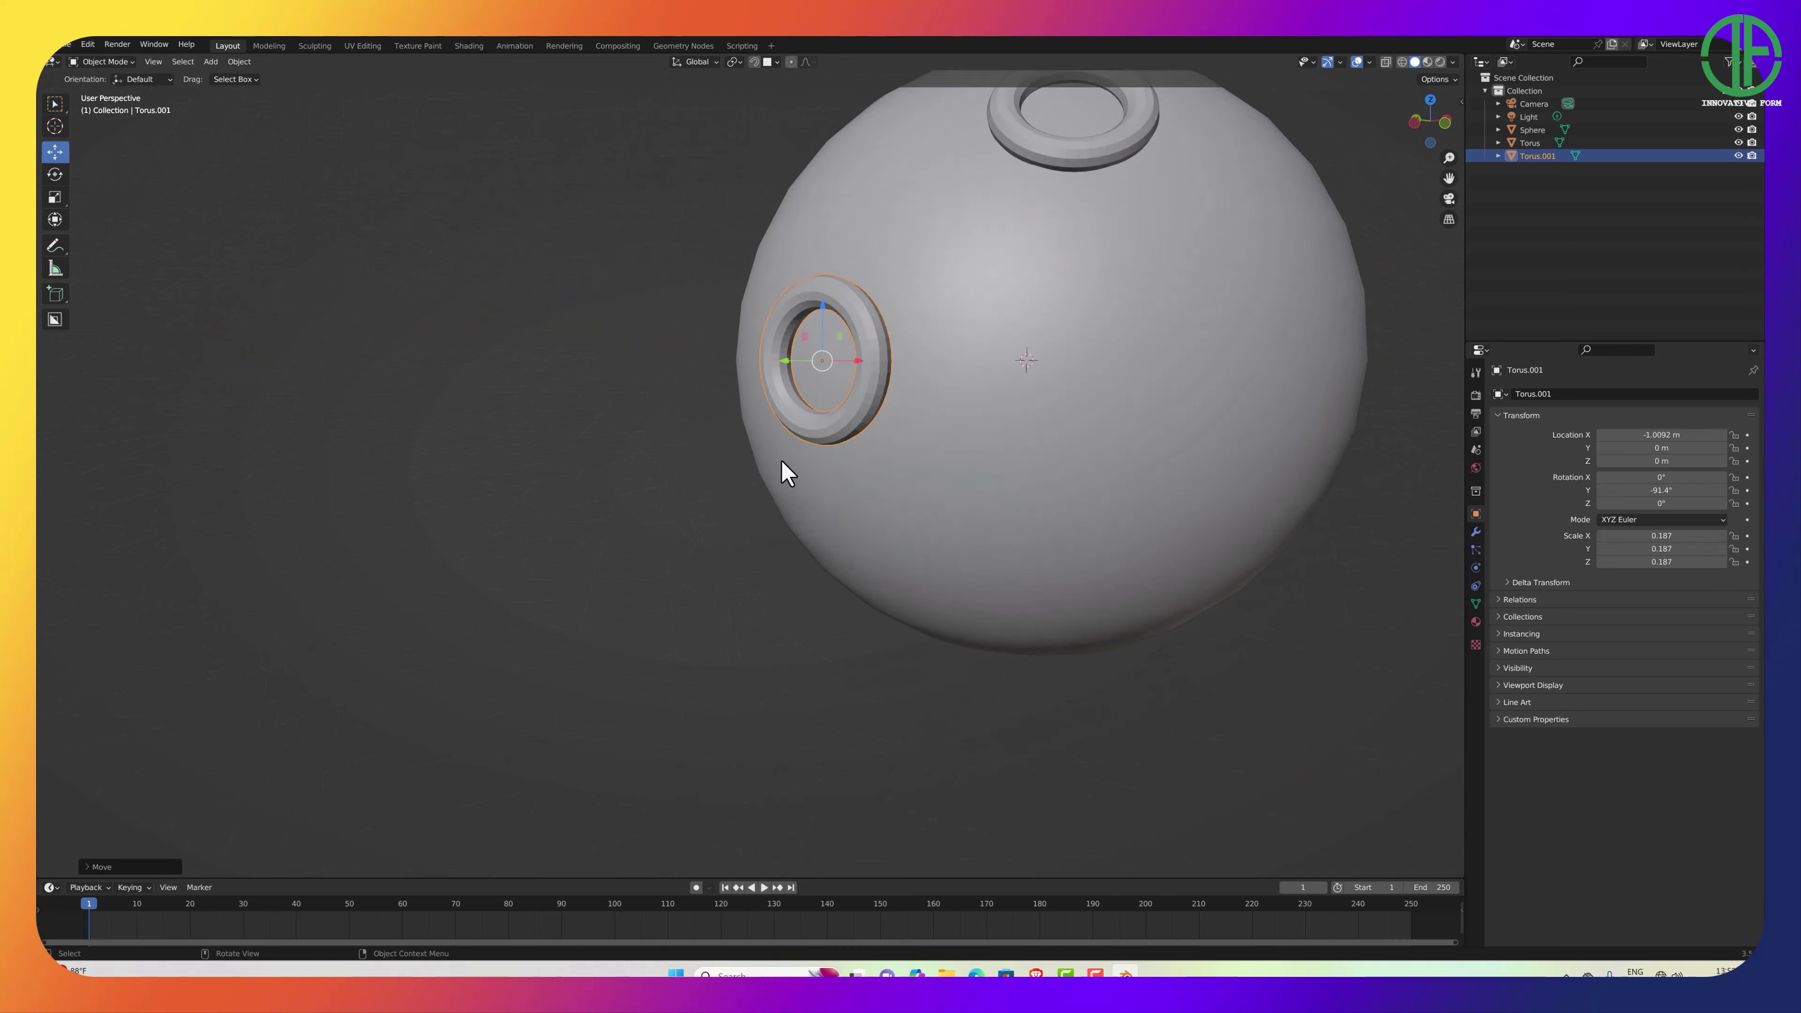
scroll(783, 465, "down", 3)
middle_click_drag(881, 396, 822, 407)
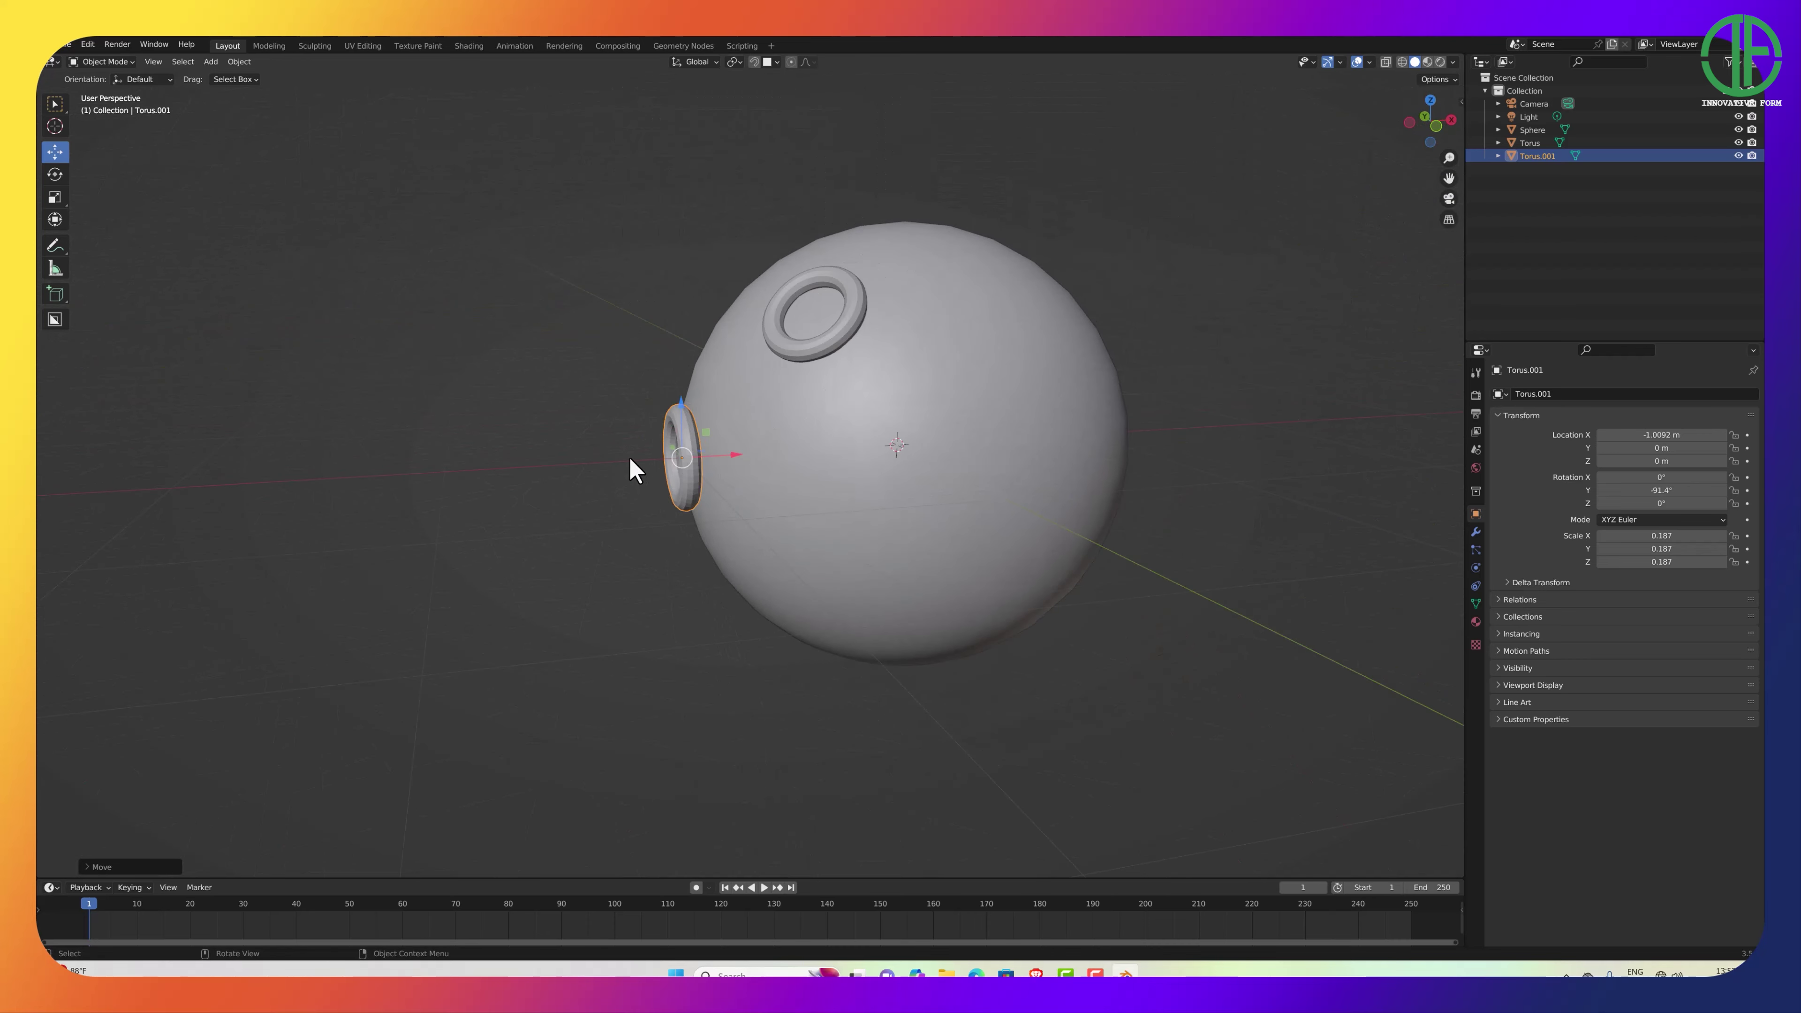
With Face Project snapping enabled, move the second torus across the sphere's surface to about X -0.974 m, Y 0.120 m, Z 0.149 m.
left_click(771, 62)
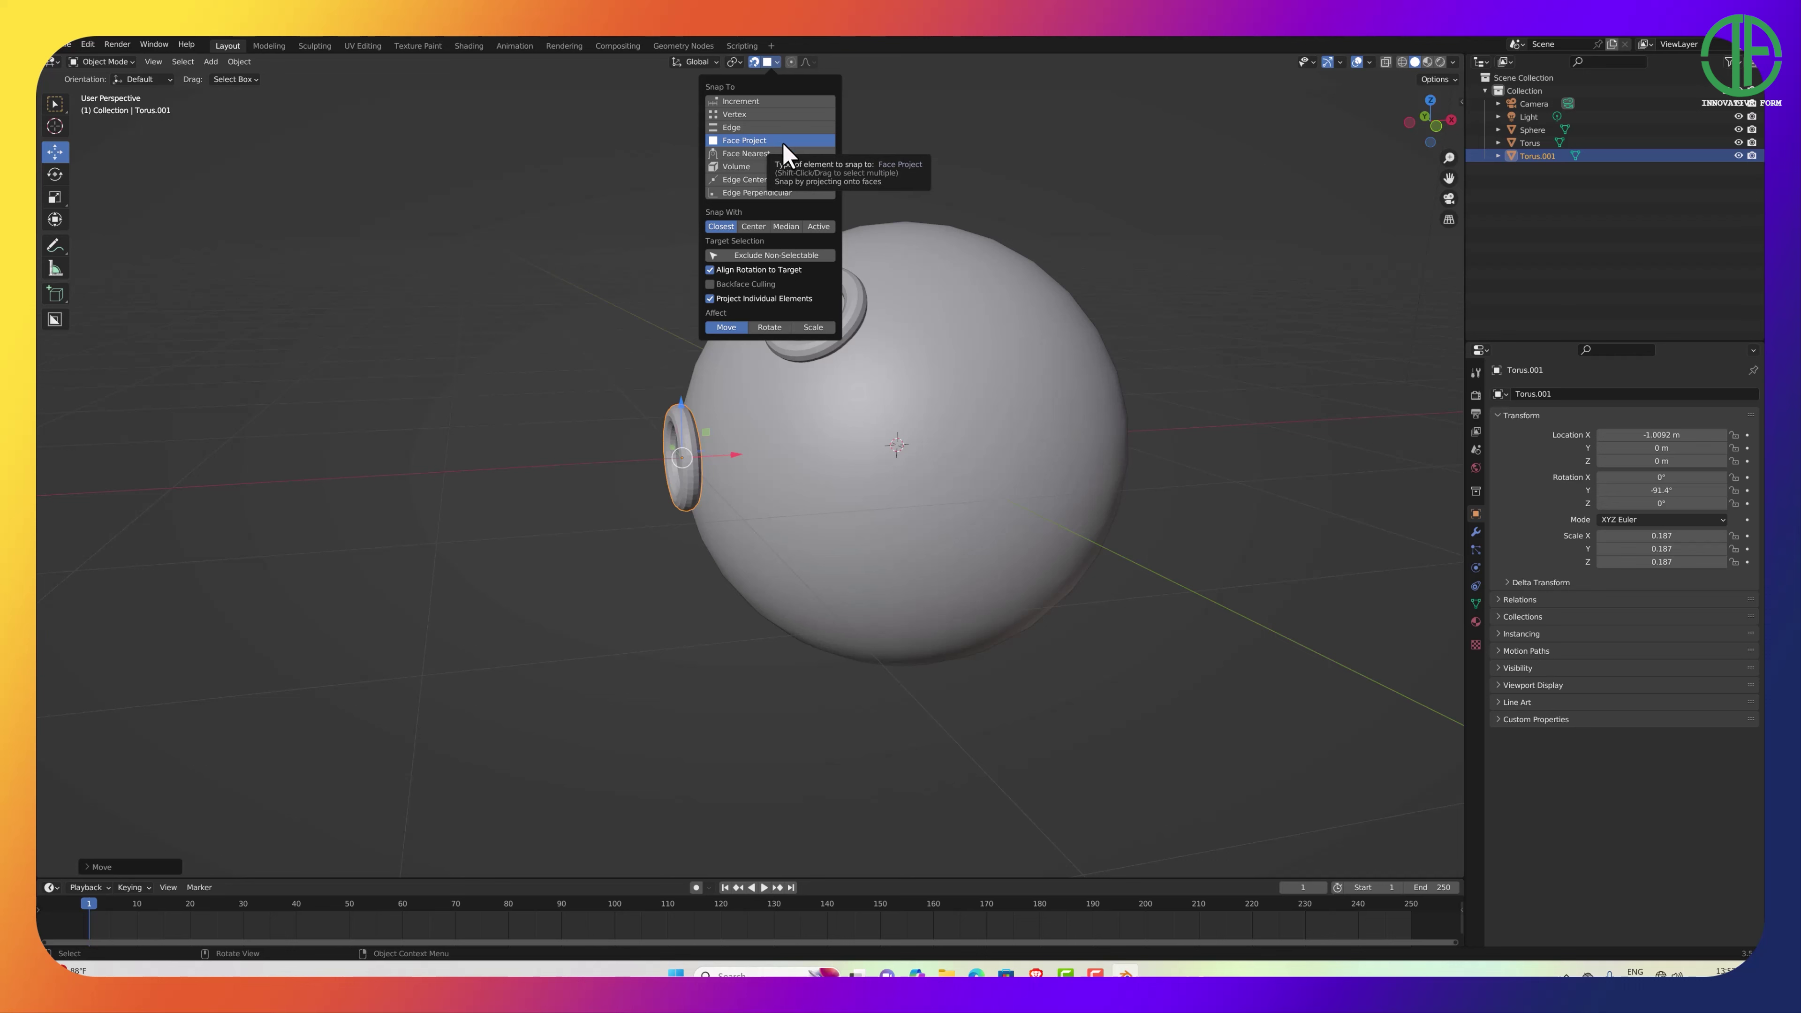
left_click(829, 347)
middle_click_drag(701, 490, 748, 486)
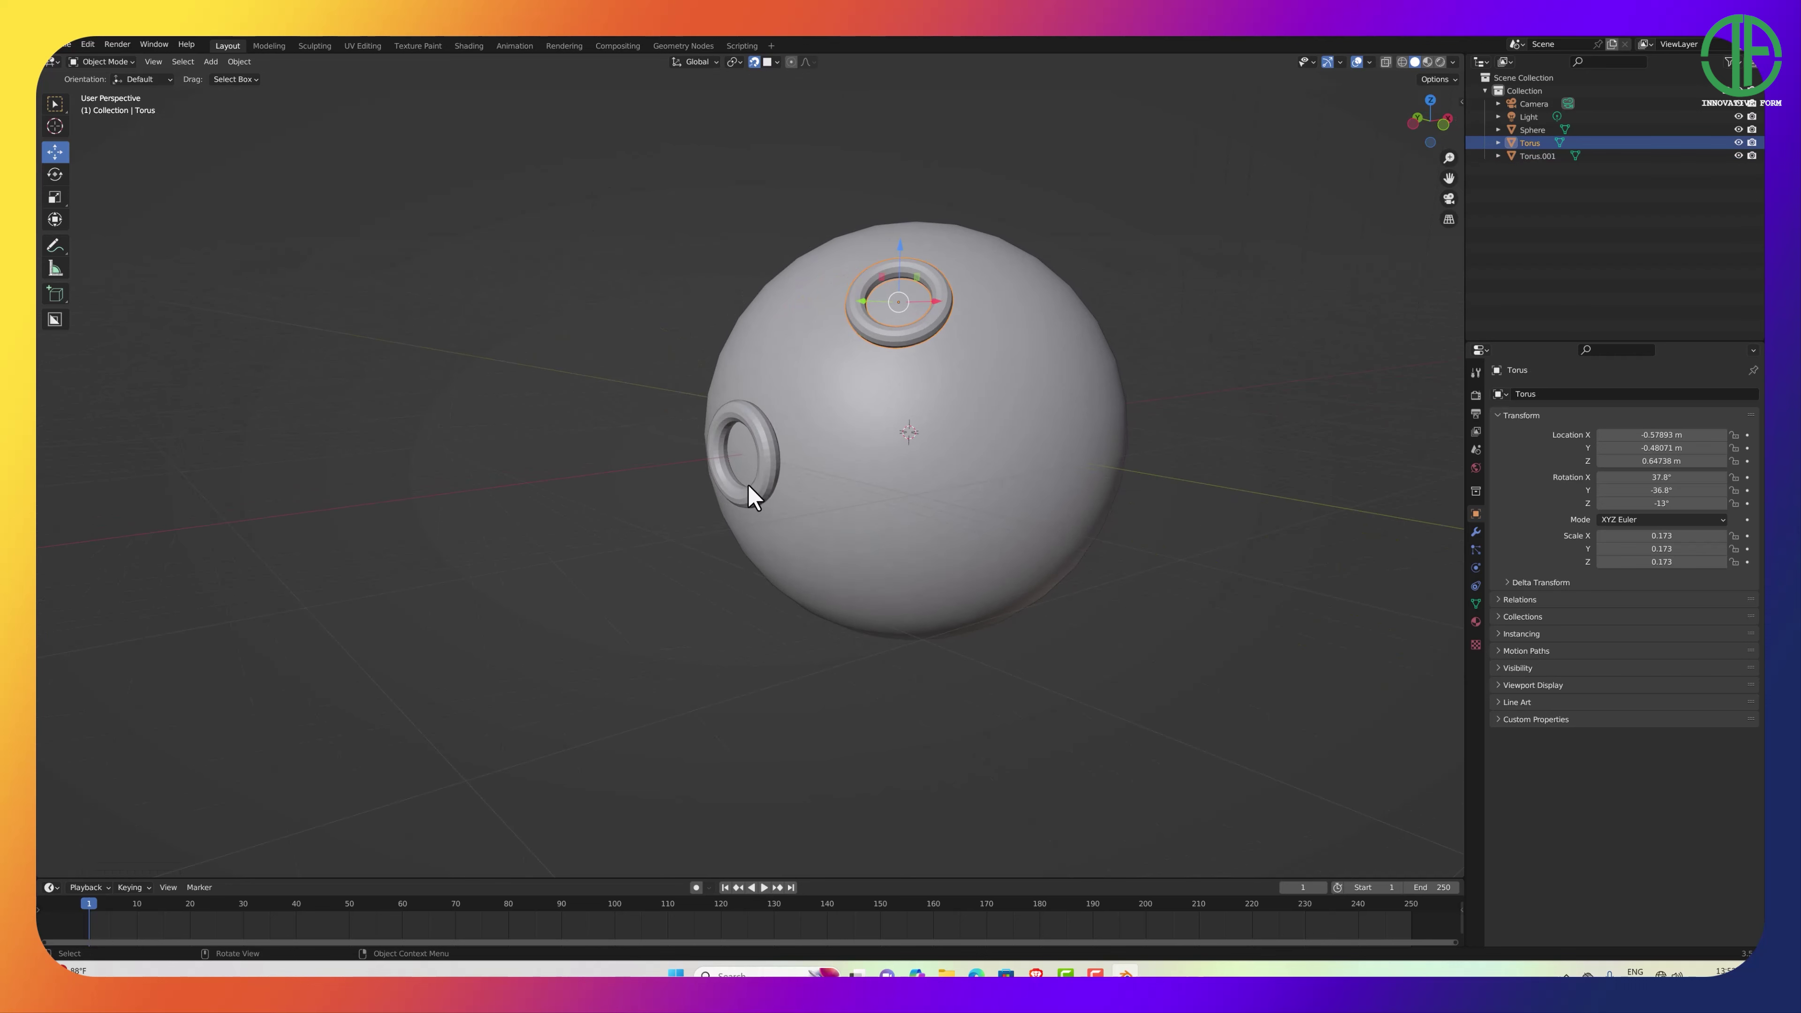
left_click(772, 472)
middle_click_drag(823, 553, 821, 495)
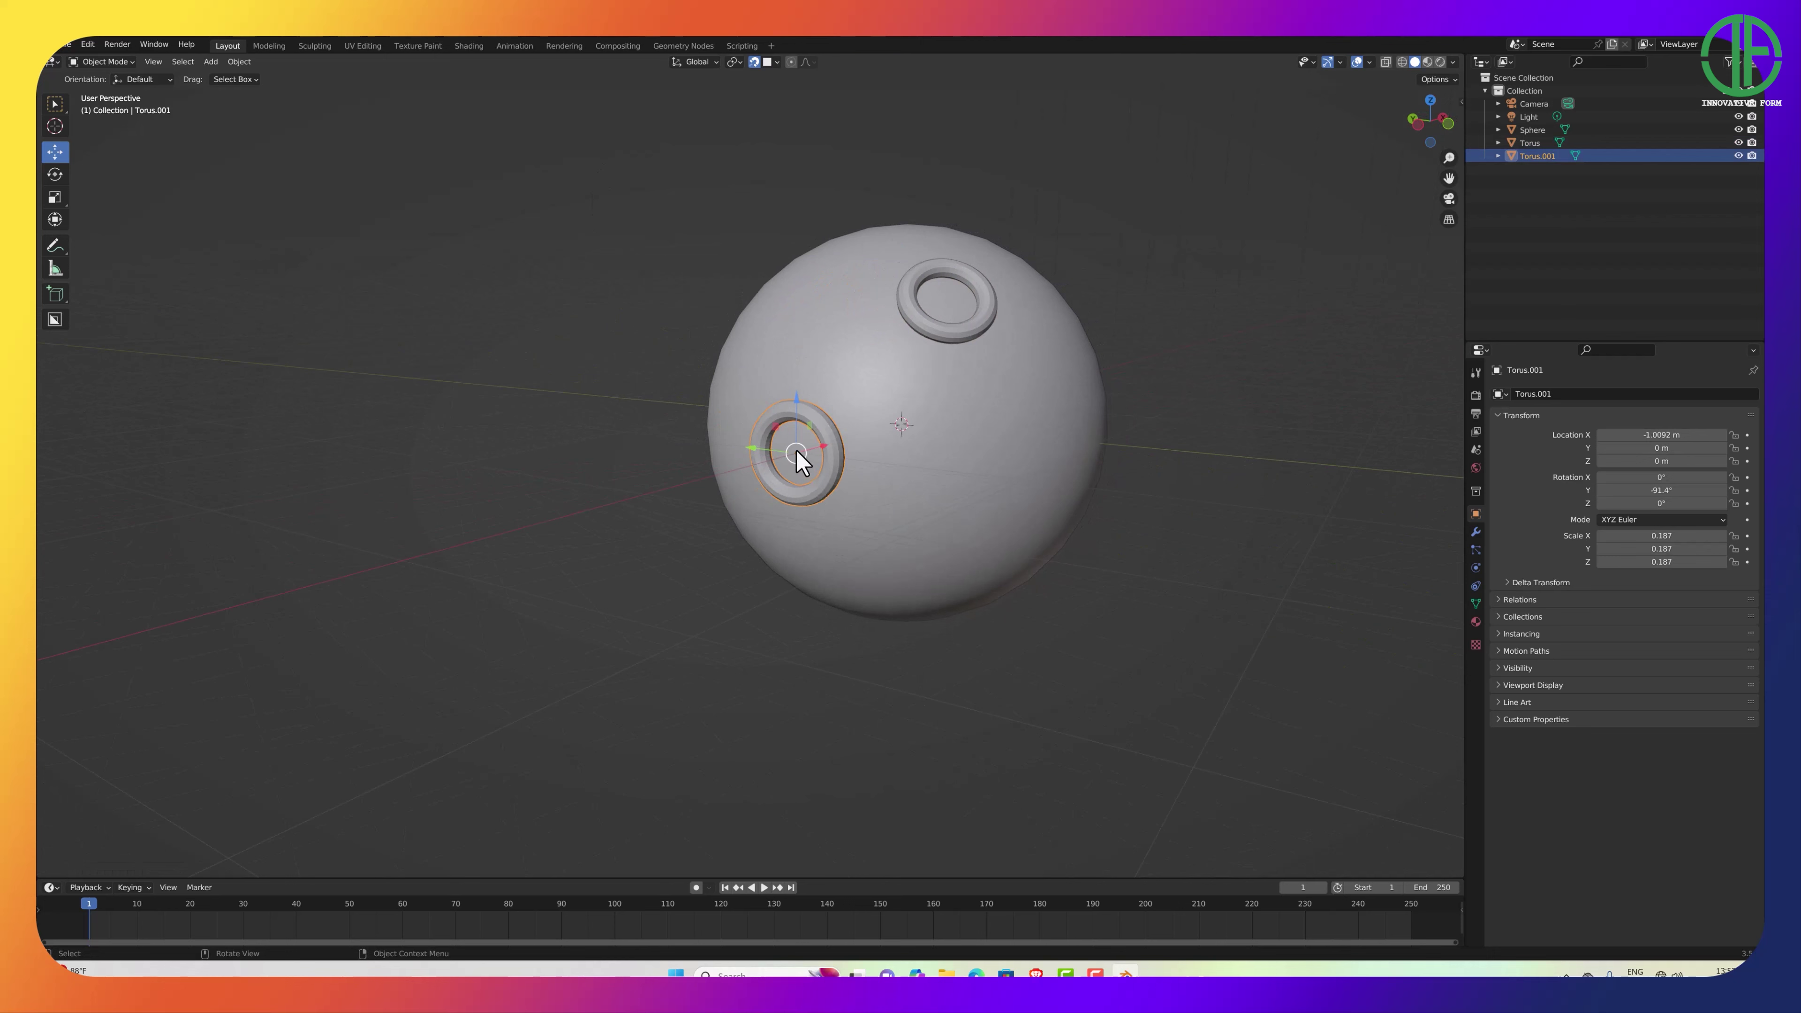
left_click_drag(796, 454, 779, 417)
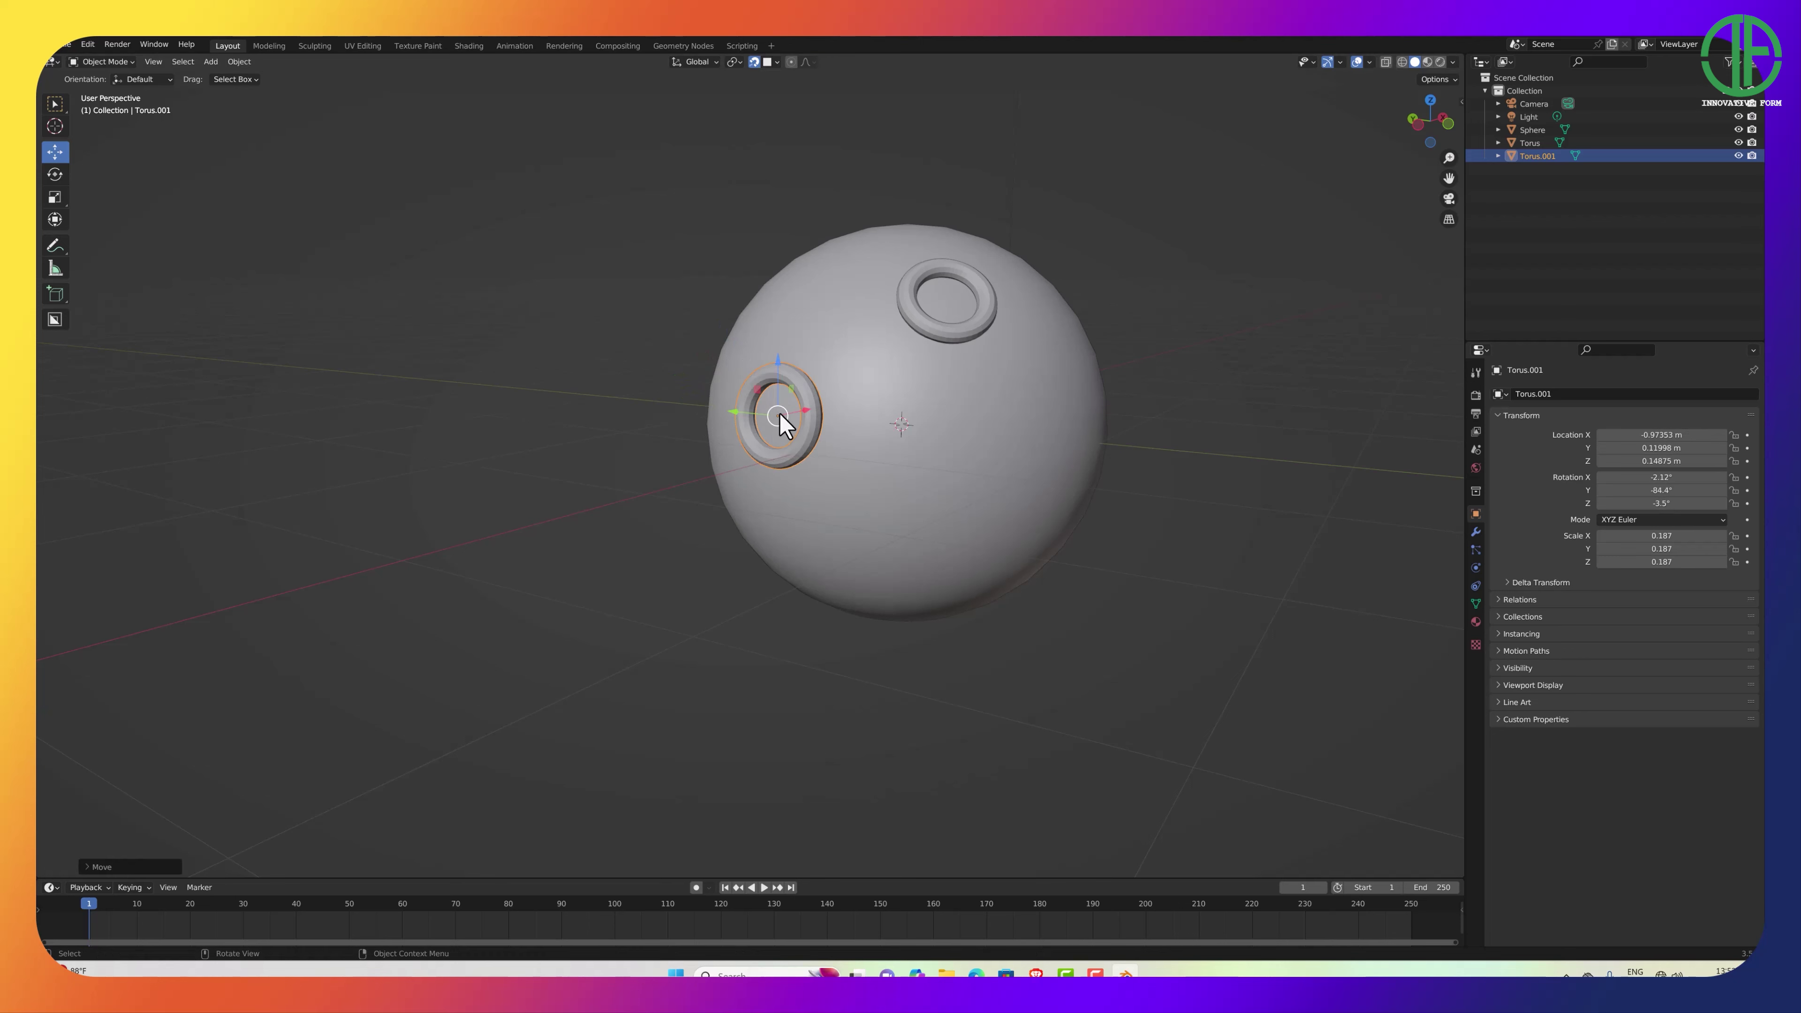
Scale the second torus up uniformly to about 0.418.
left_click(56, 197)
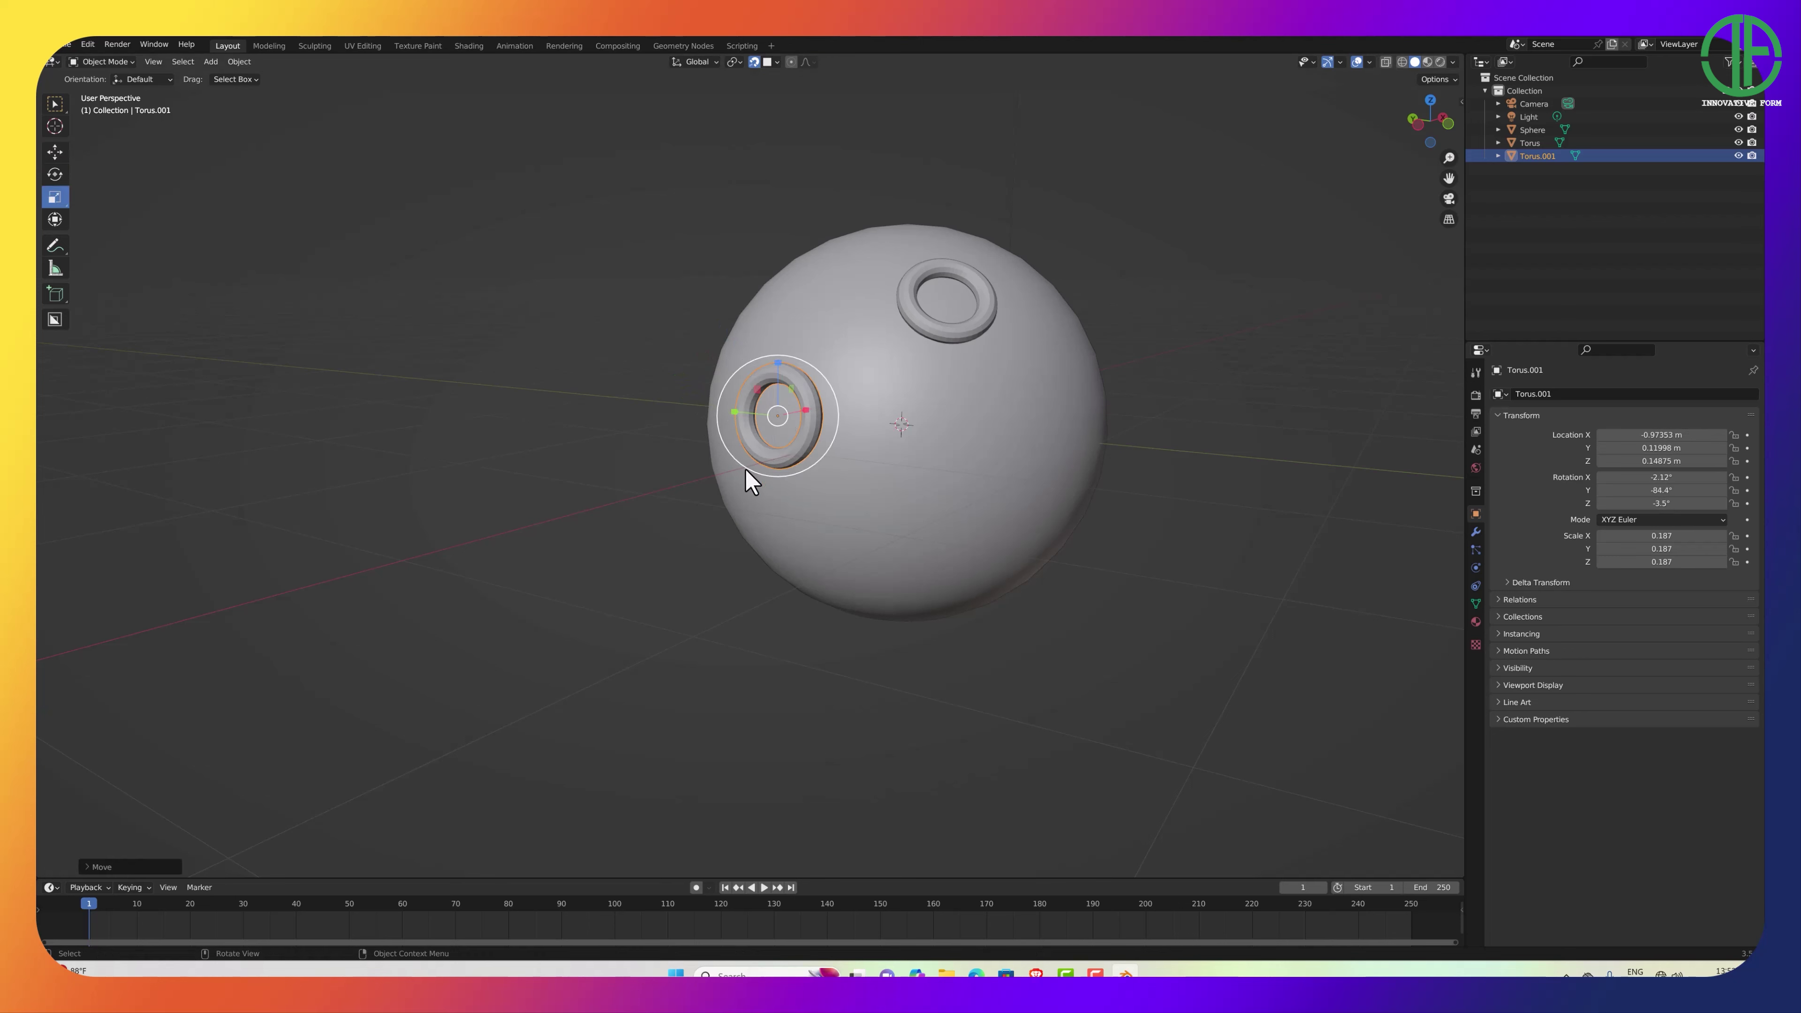
left_click_drag(747, 480, 692, 523)
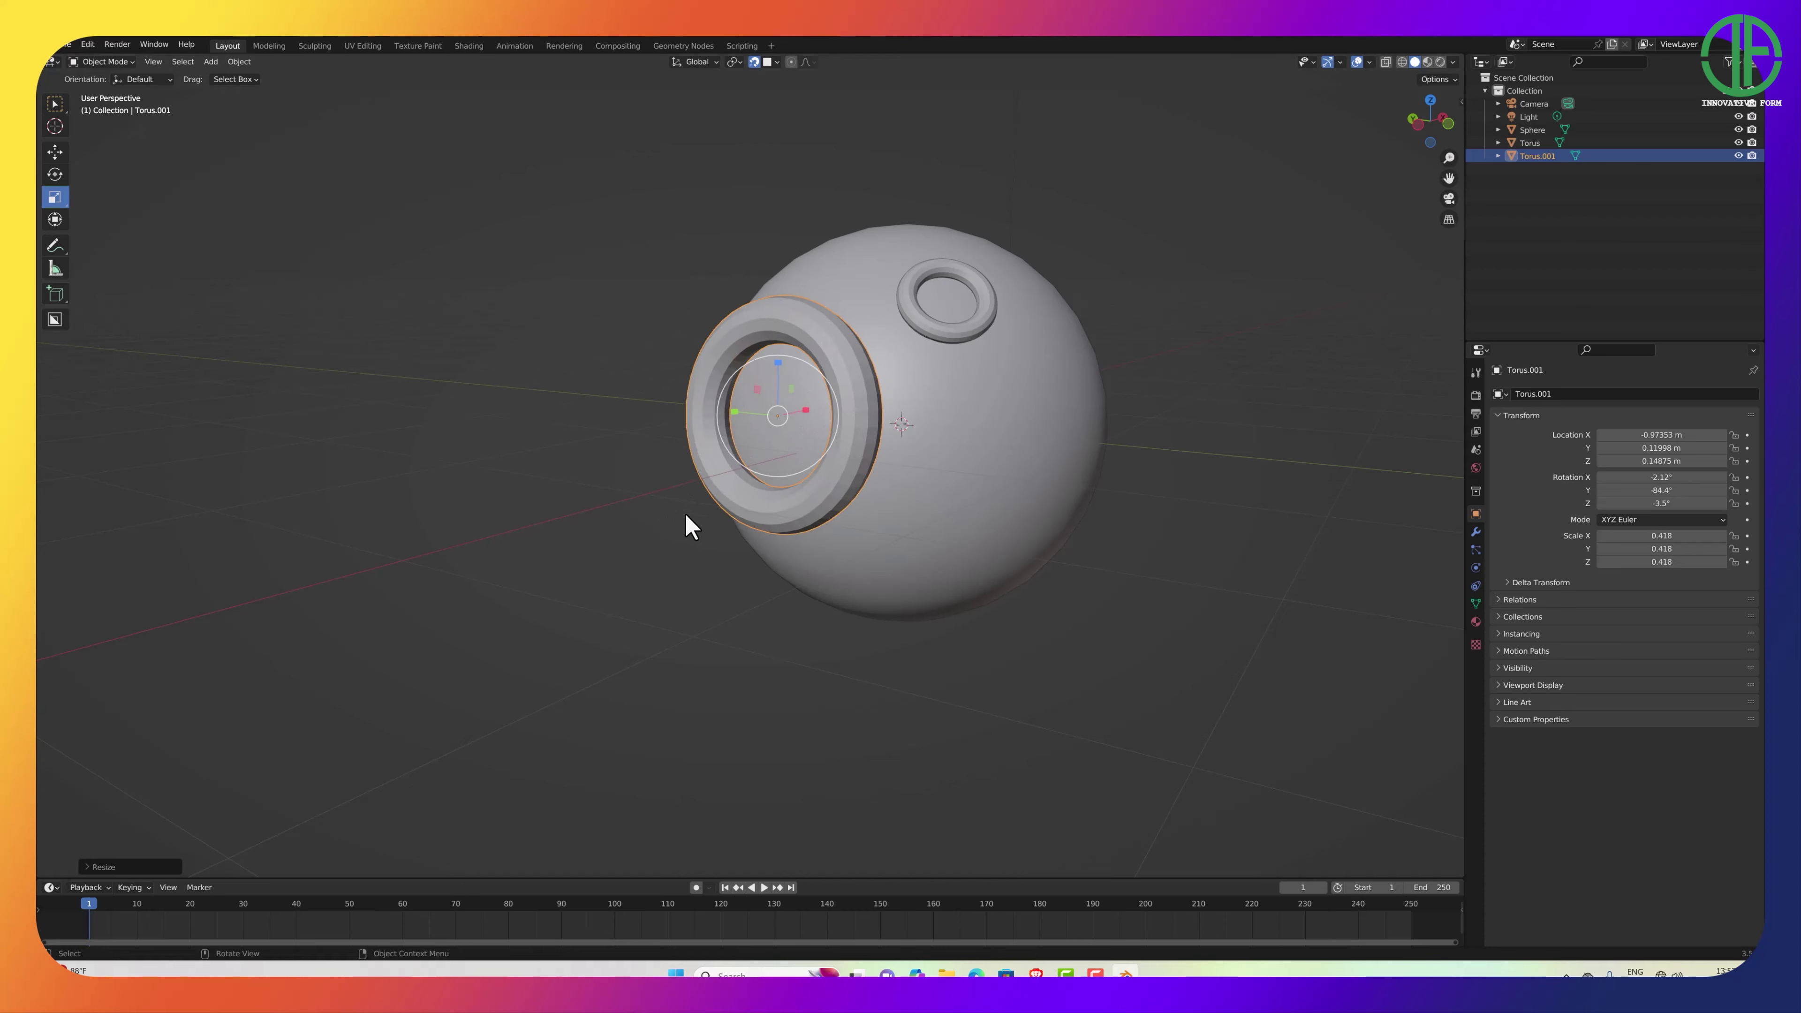
mouse_move(691, 523)
middle_mouse_down()
mouse_move(596, 518)
mouse_move(632, 615)
mouse_move(613, 724)
mouse_move(646, 550)
mouse_move(764, 398)
mouse_move(900, 382)
mouse_move(793, 515)
mouse_move(636, 527)
mouse_move(692, 527)
mouse_move(668, 523)
middle_mouse_up()
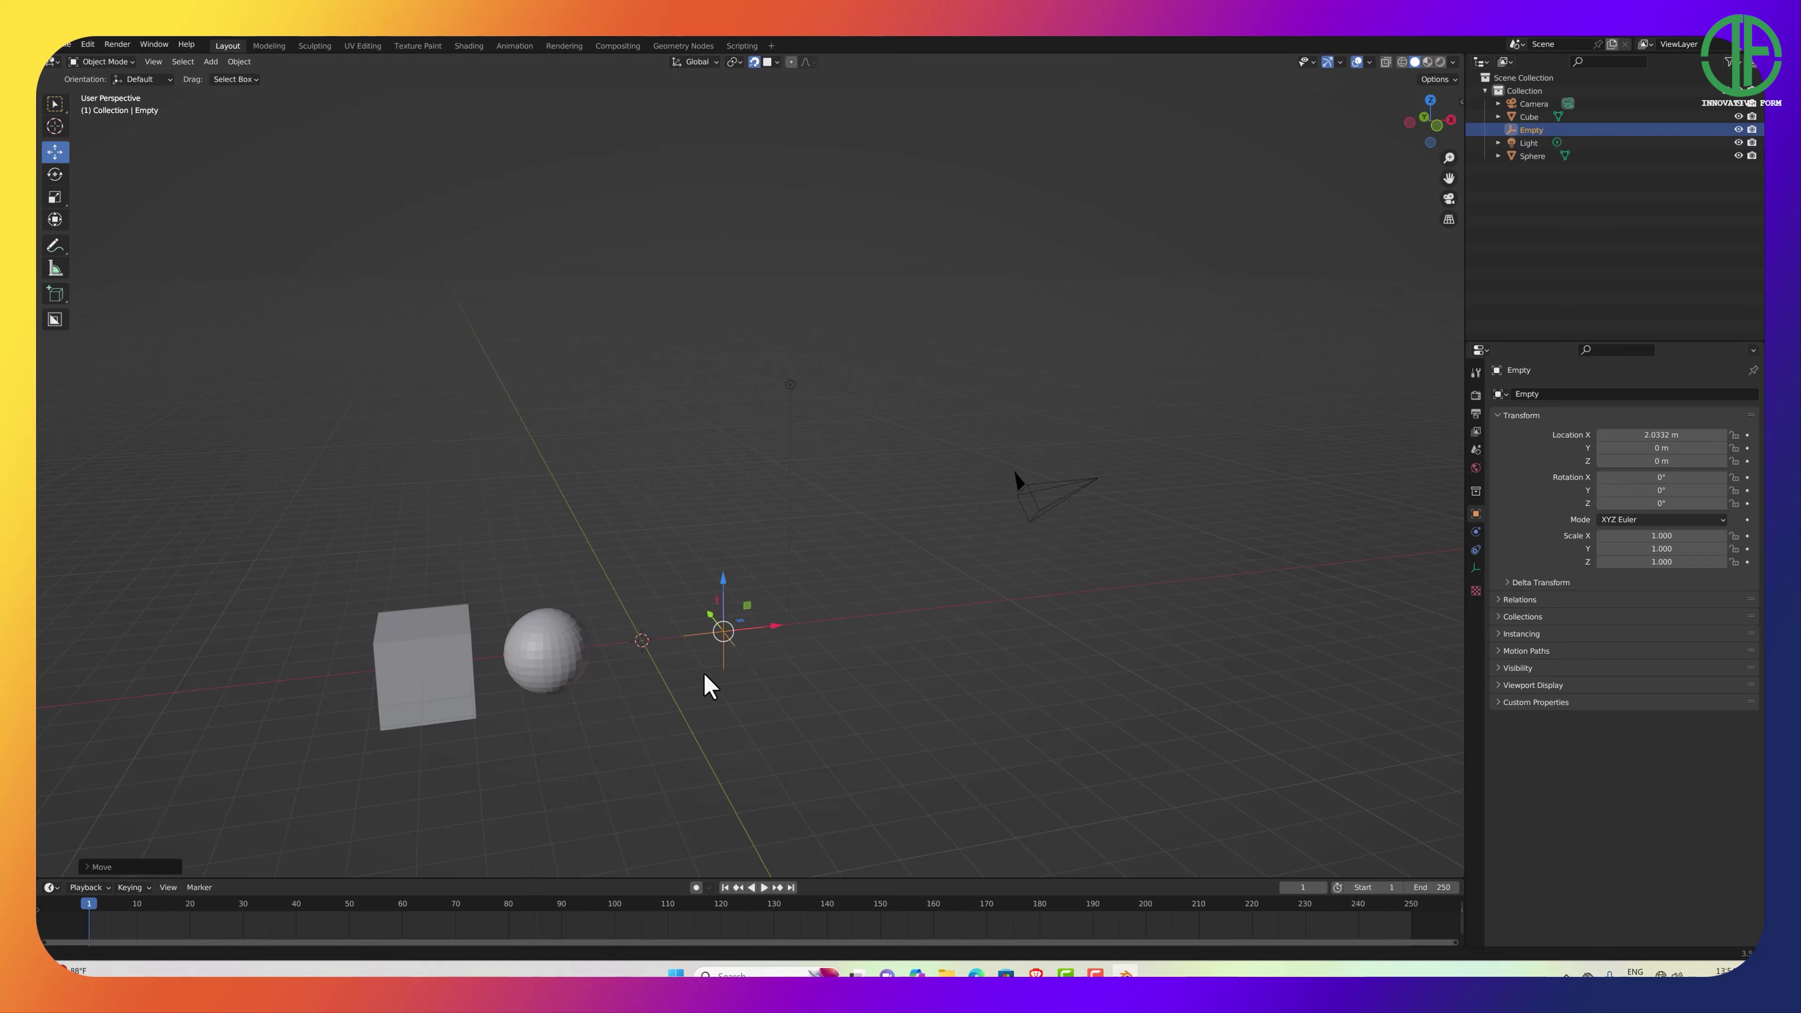
In the scene with the cube and the empty, select the sphere and move it along X to about -1.410 m.
middle_click_drag(704, 684, 592, 613)
left_click(592, 614)
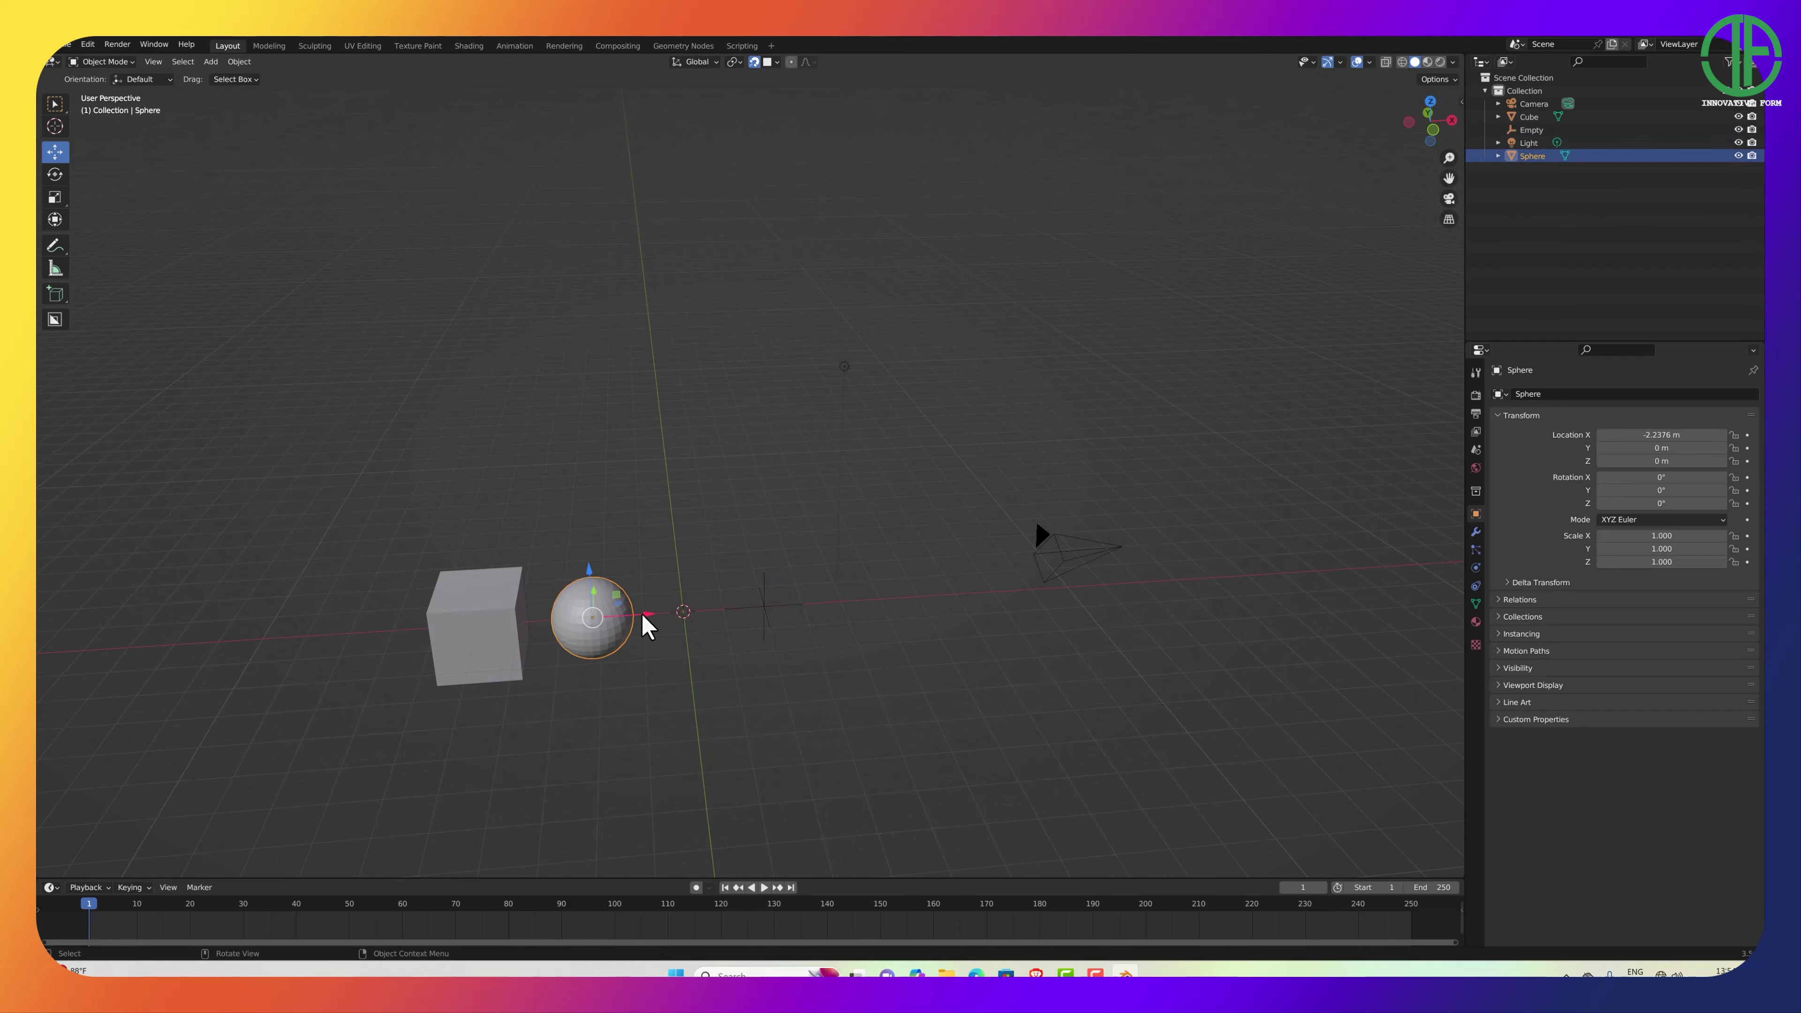
left_click_drag(643, 622, 680, 613)
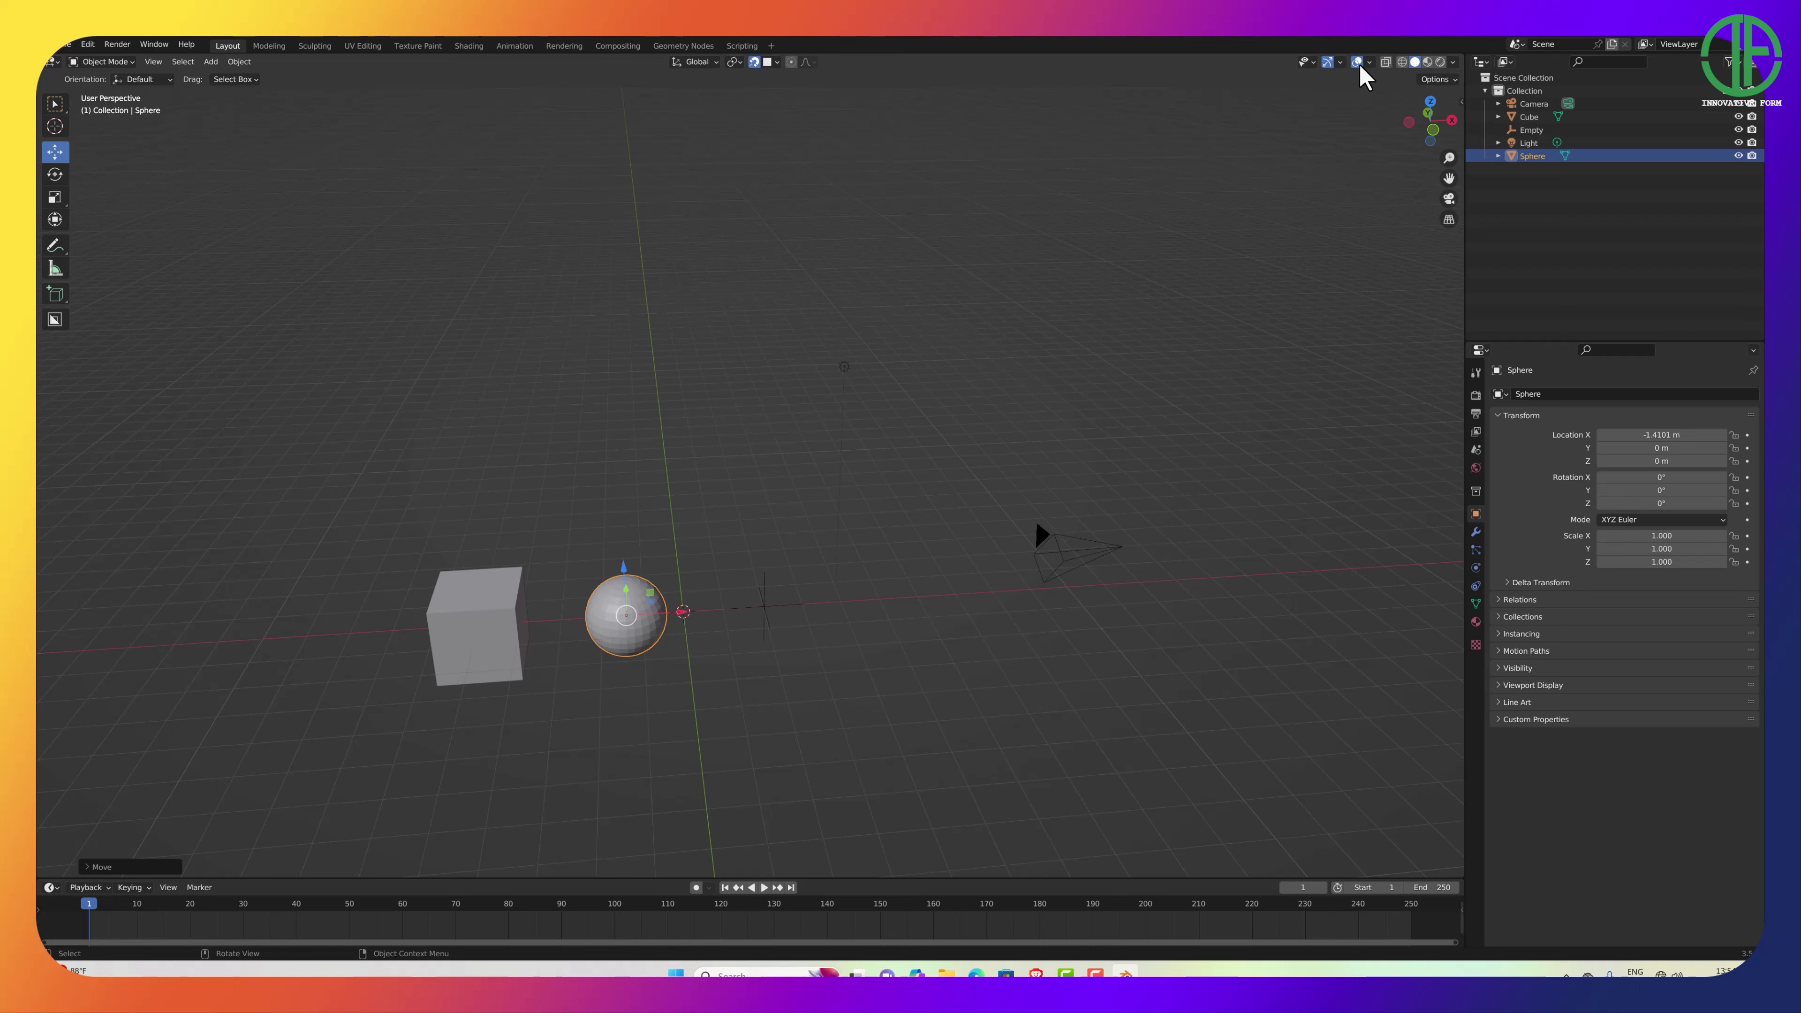
Hide the mesh objects by object type and show them again, and toggle the viewport gizmos off and on.
left_click(1309, 61)
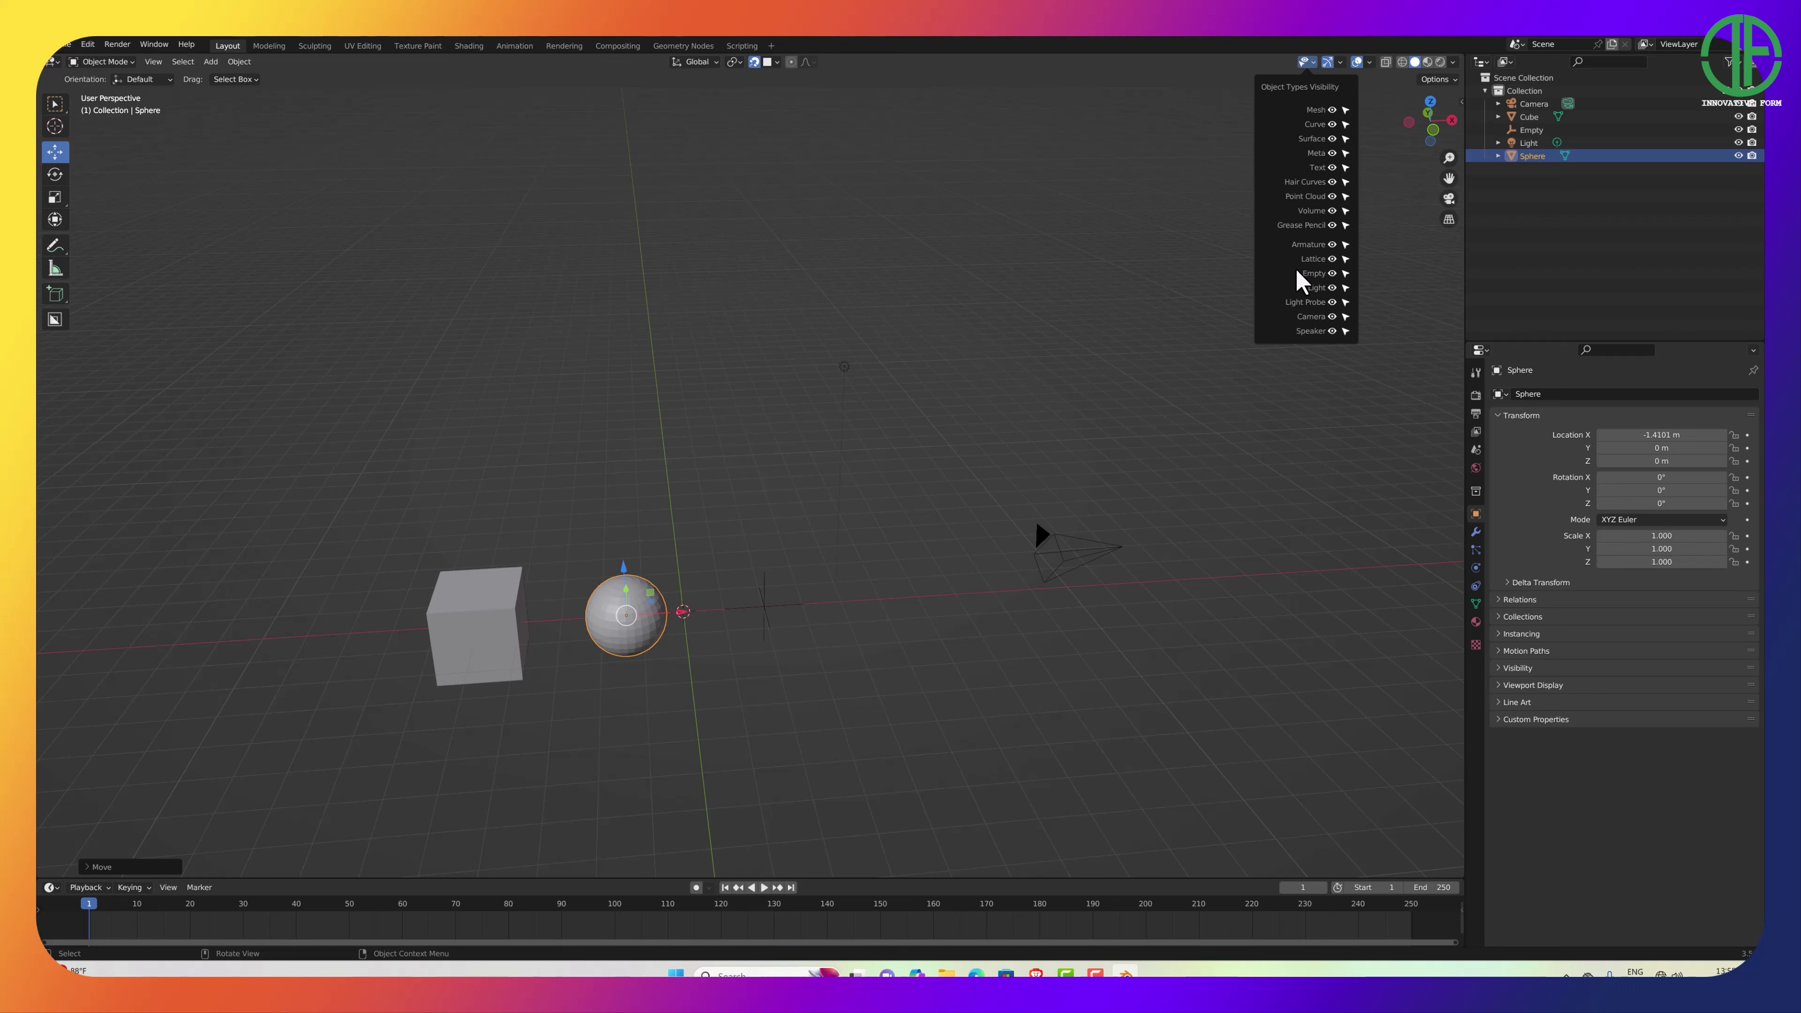
left_click(1333, 109)
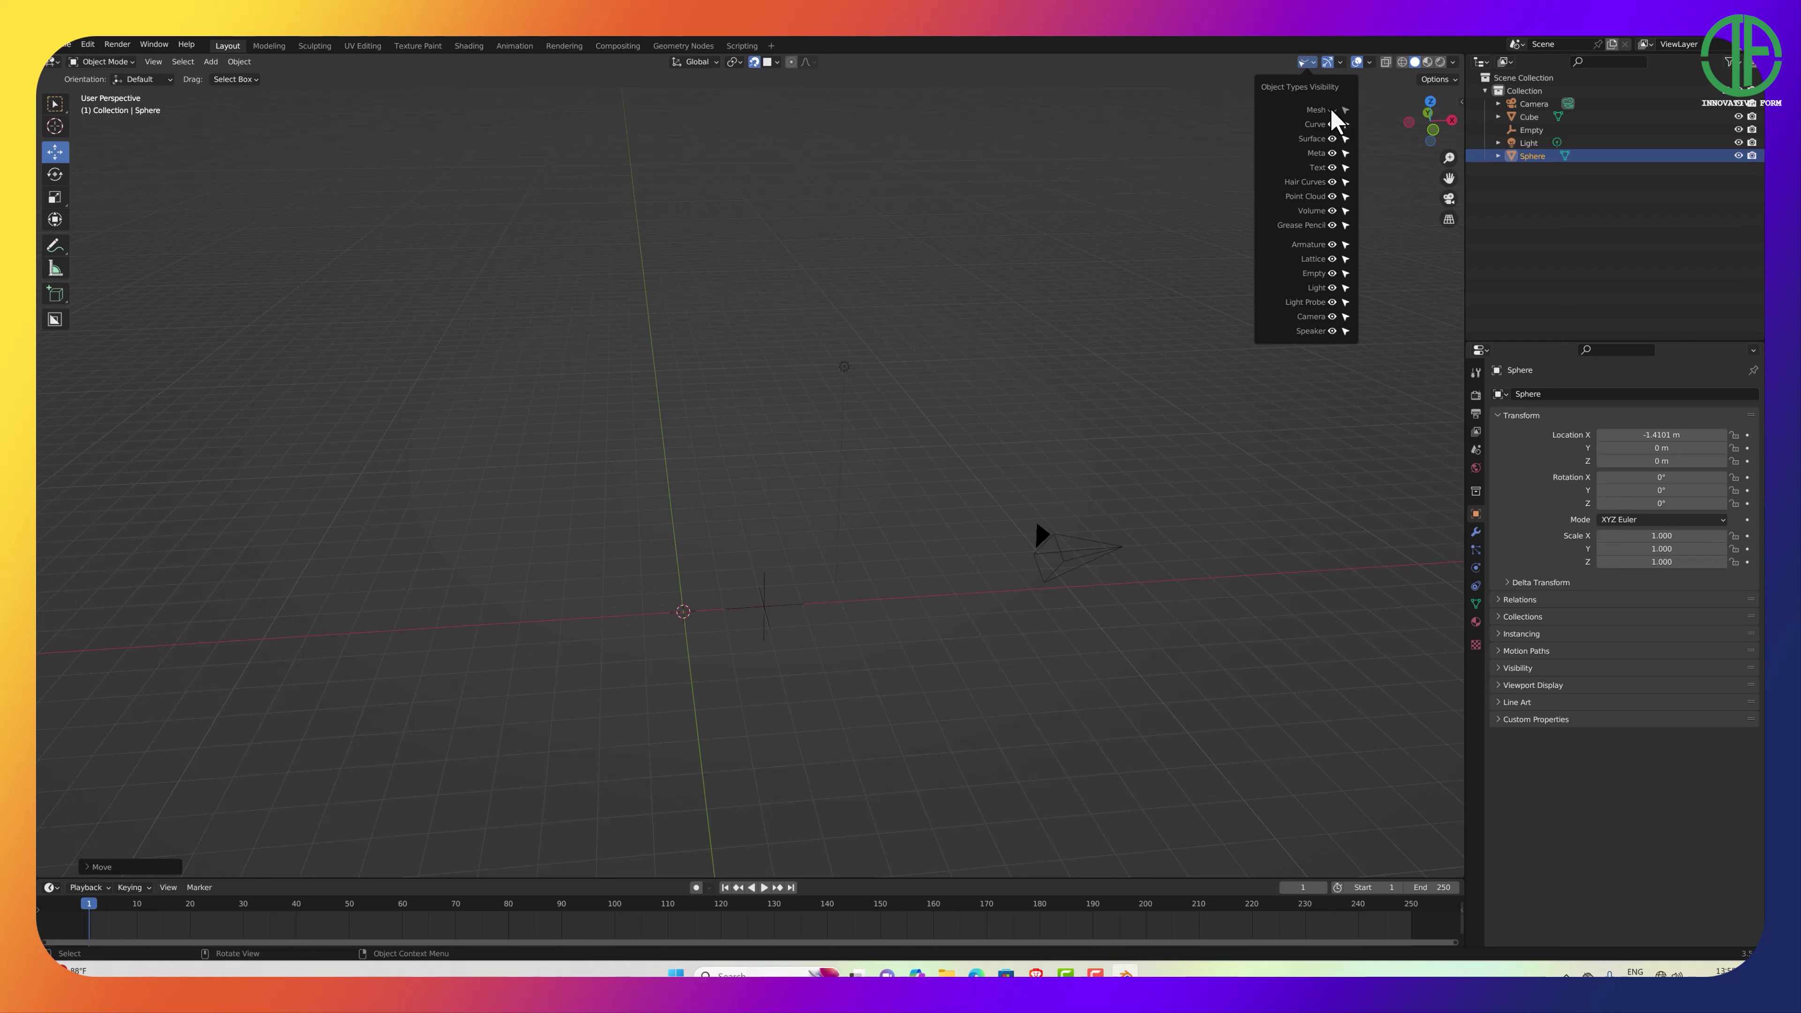
left_click(1333, 110)
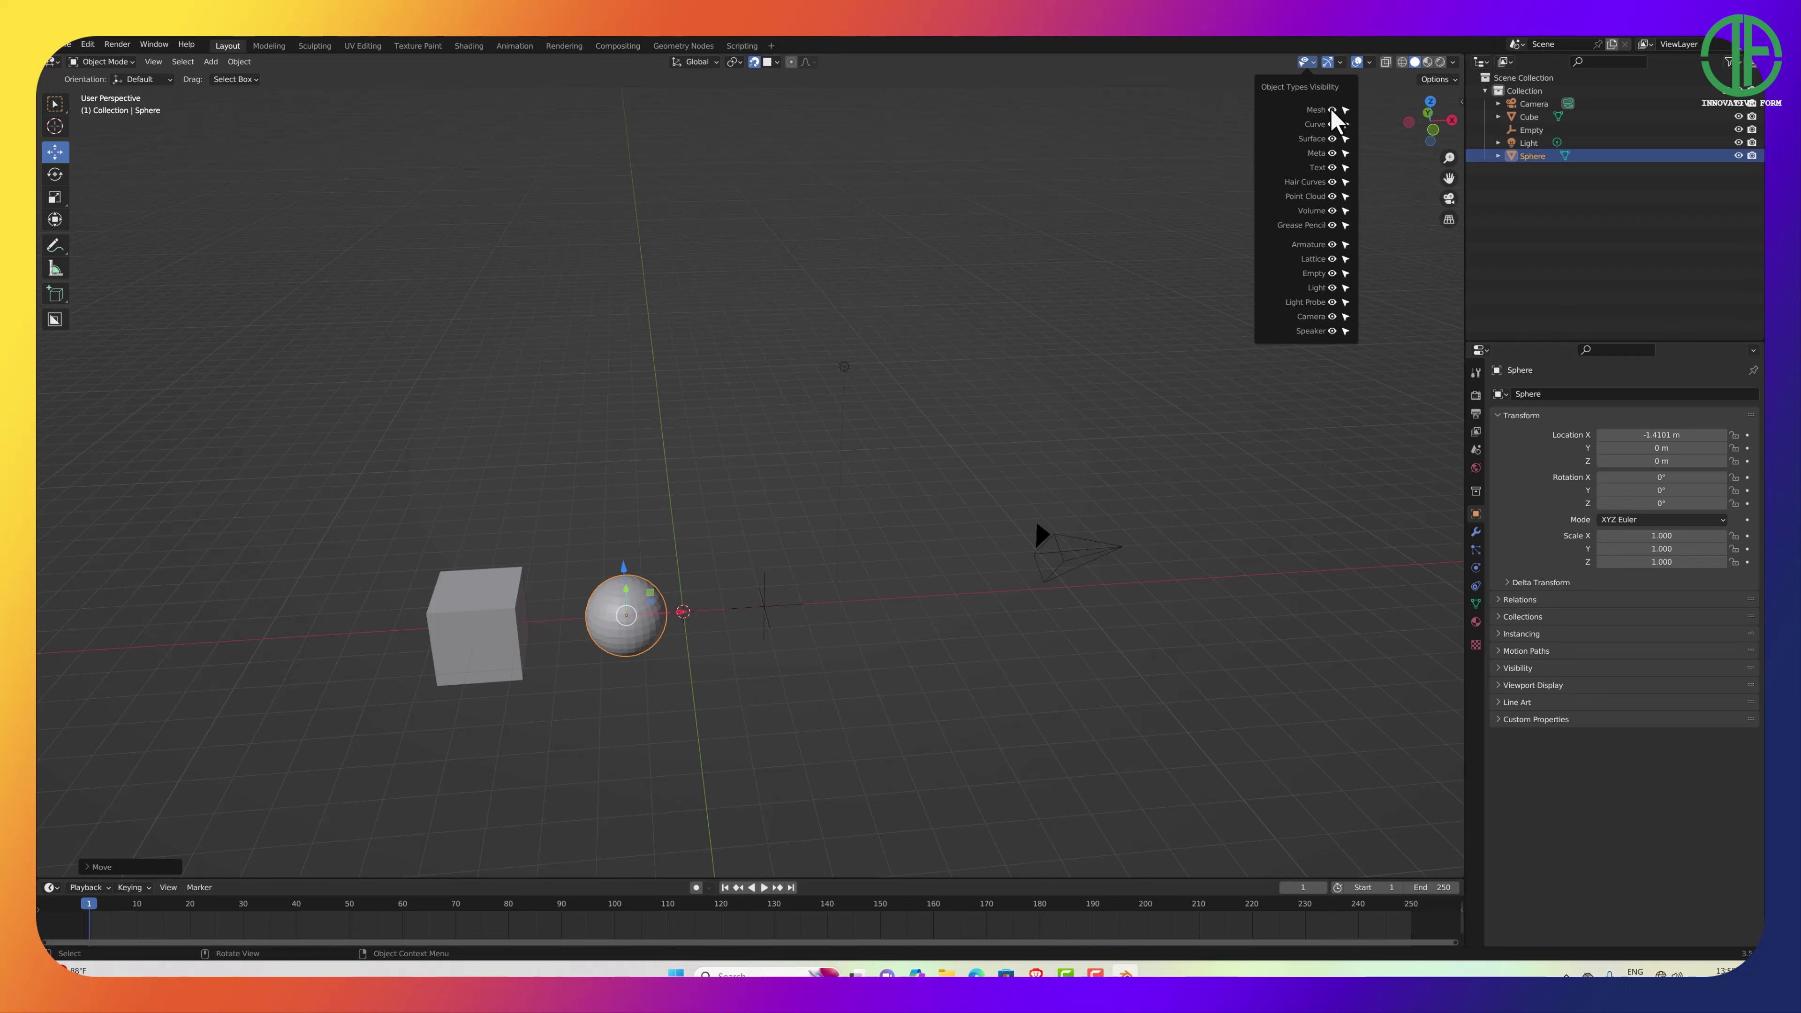
left_click(1331, 288)
left_click(1332, 274)
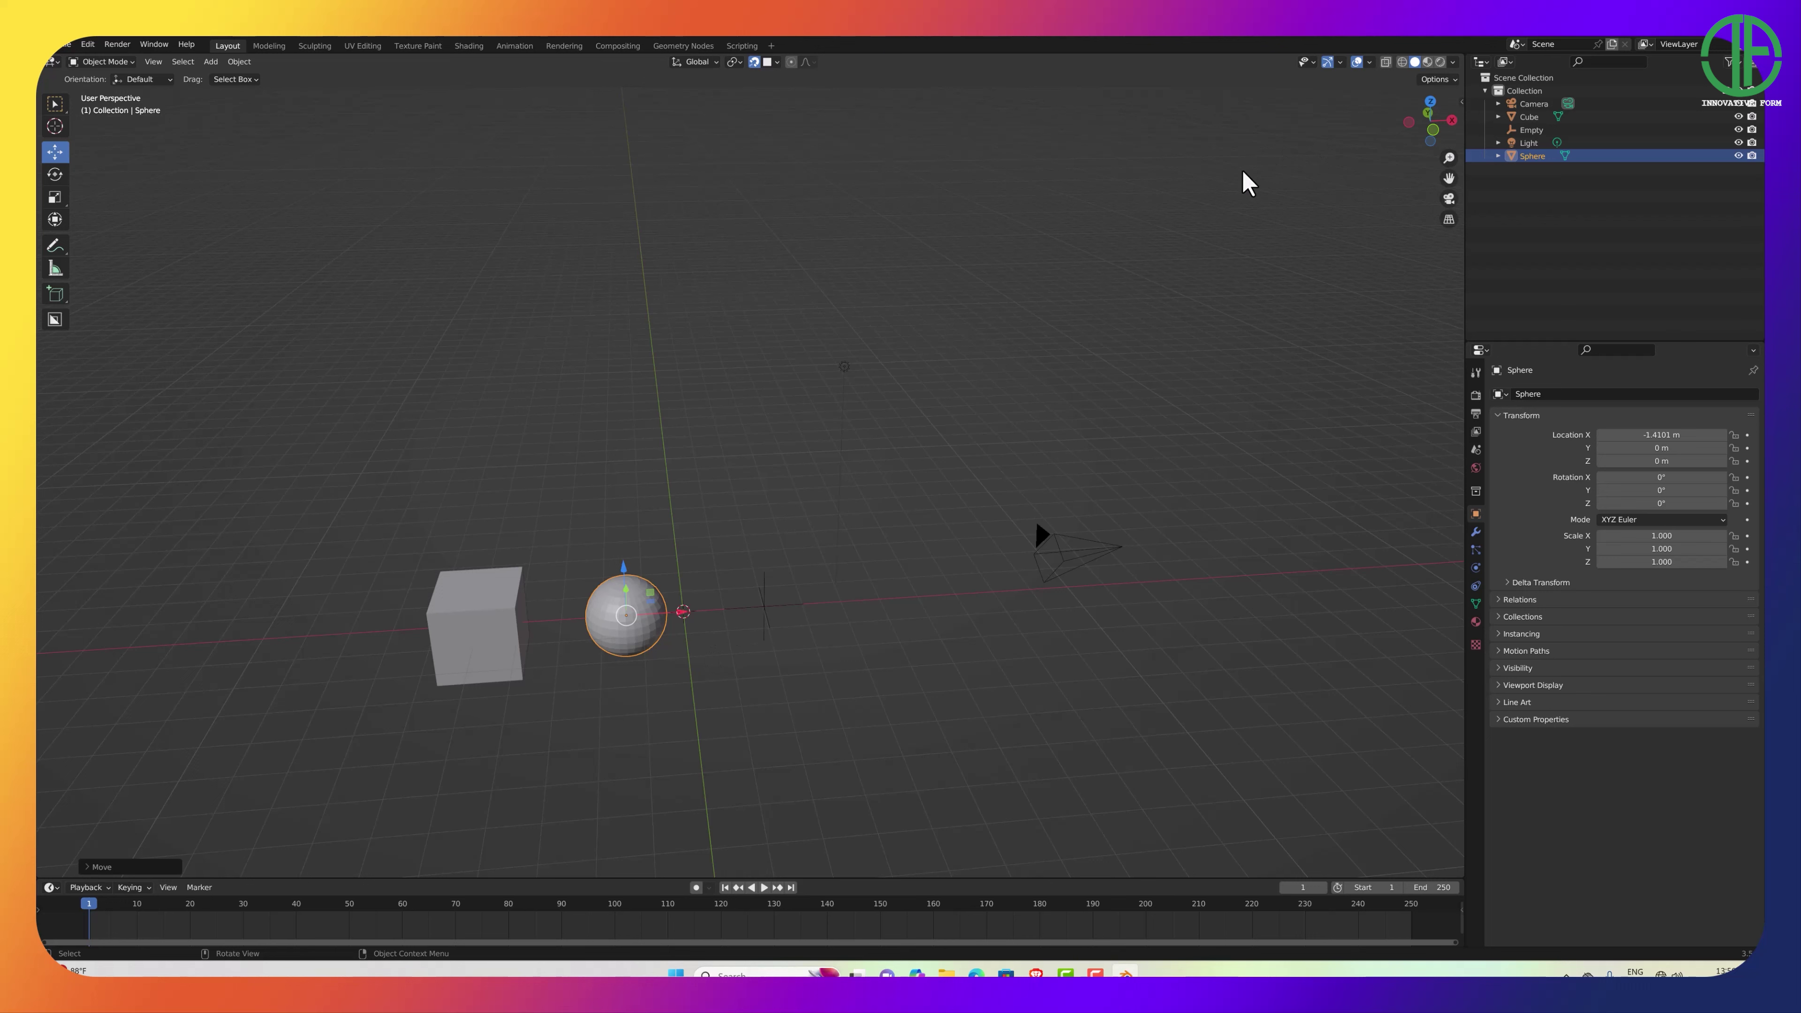
left_click(1329, 71)
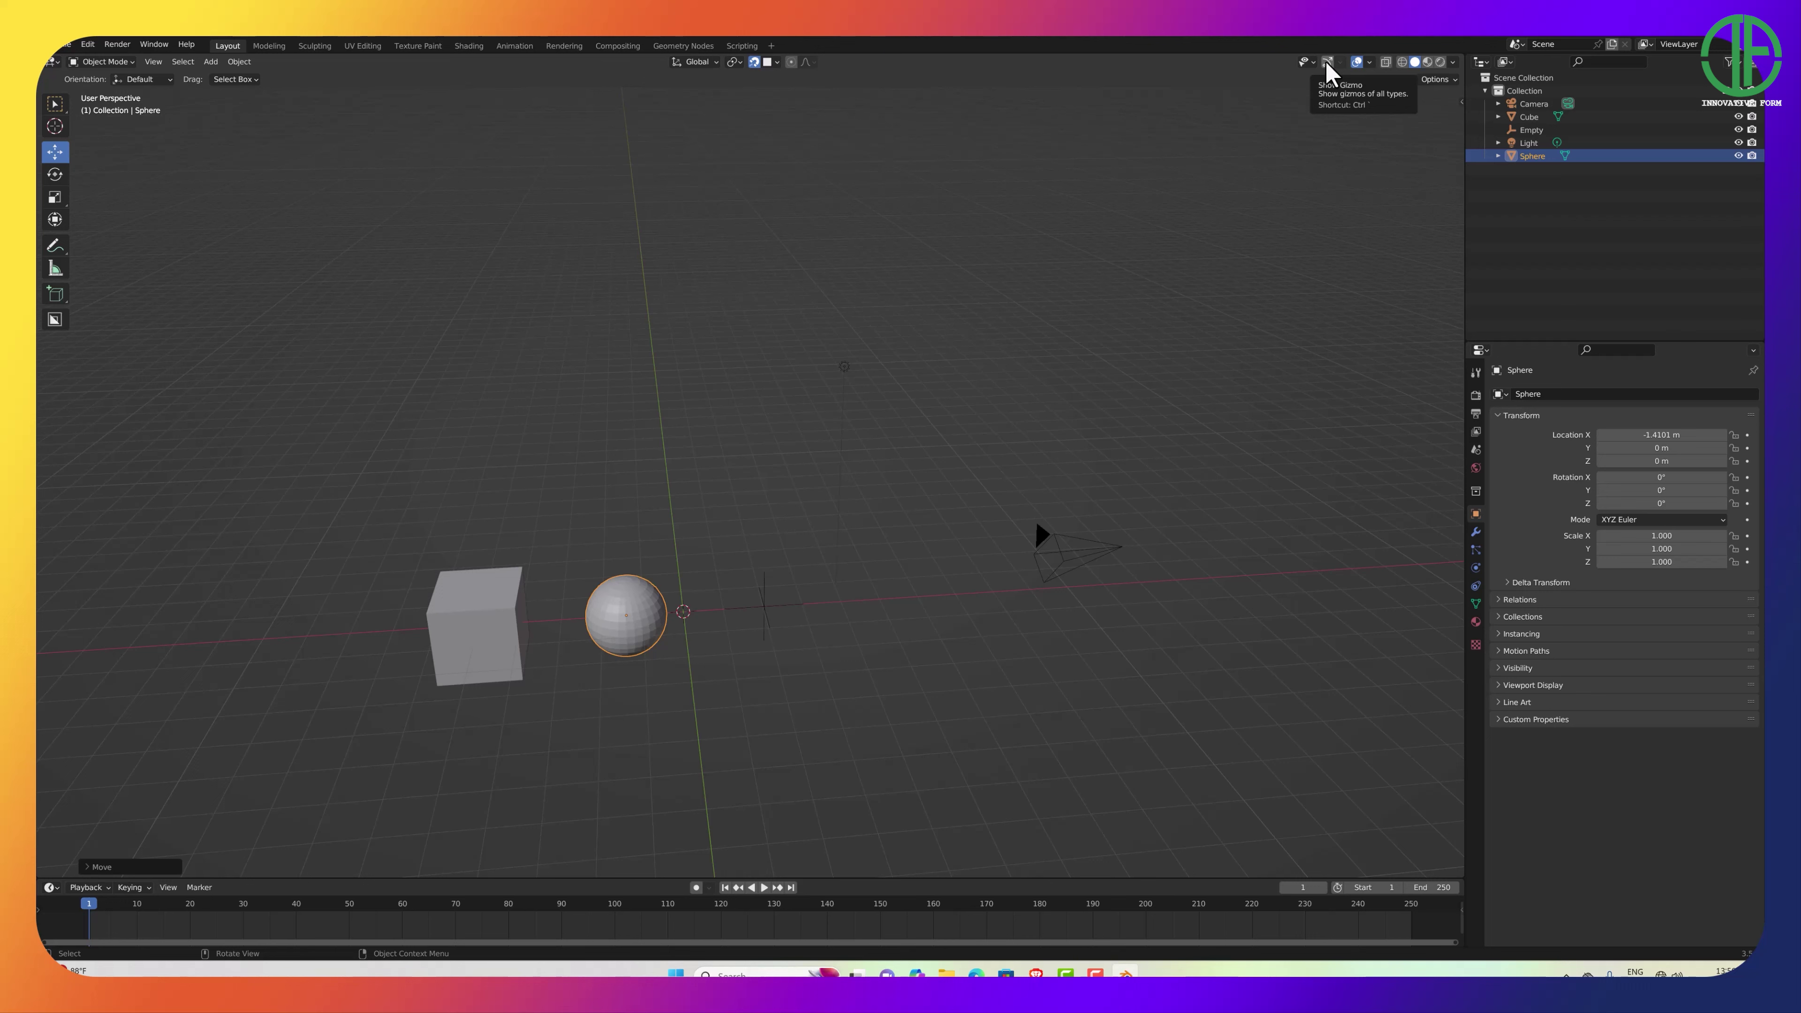
left_click(1327, 62)
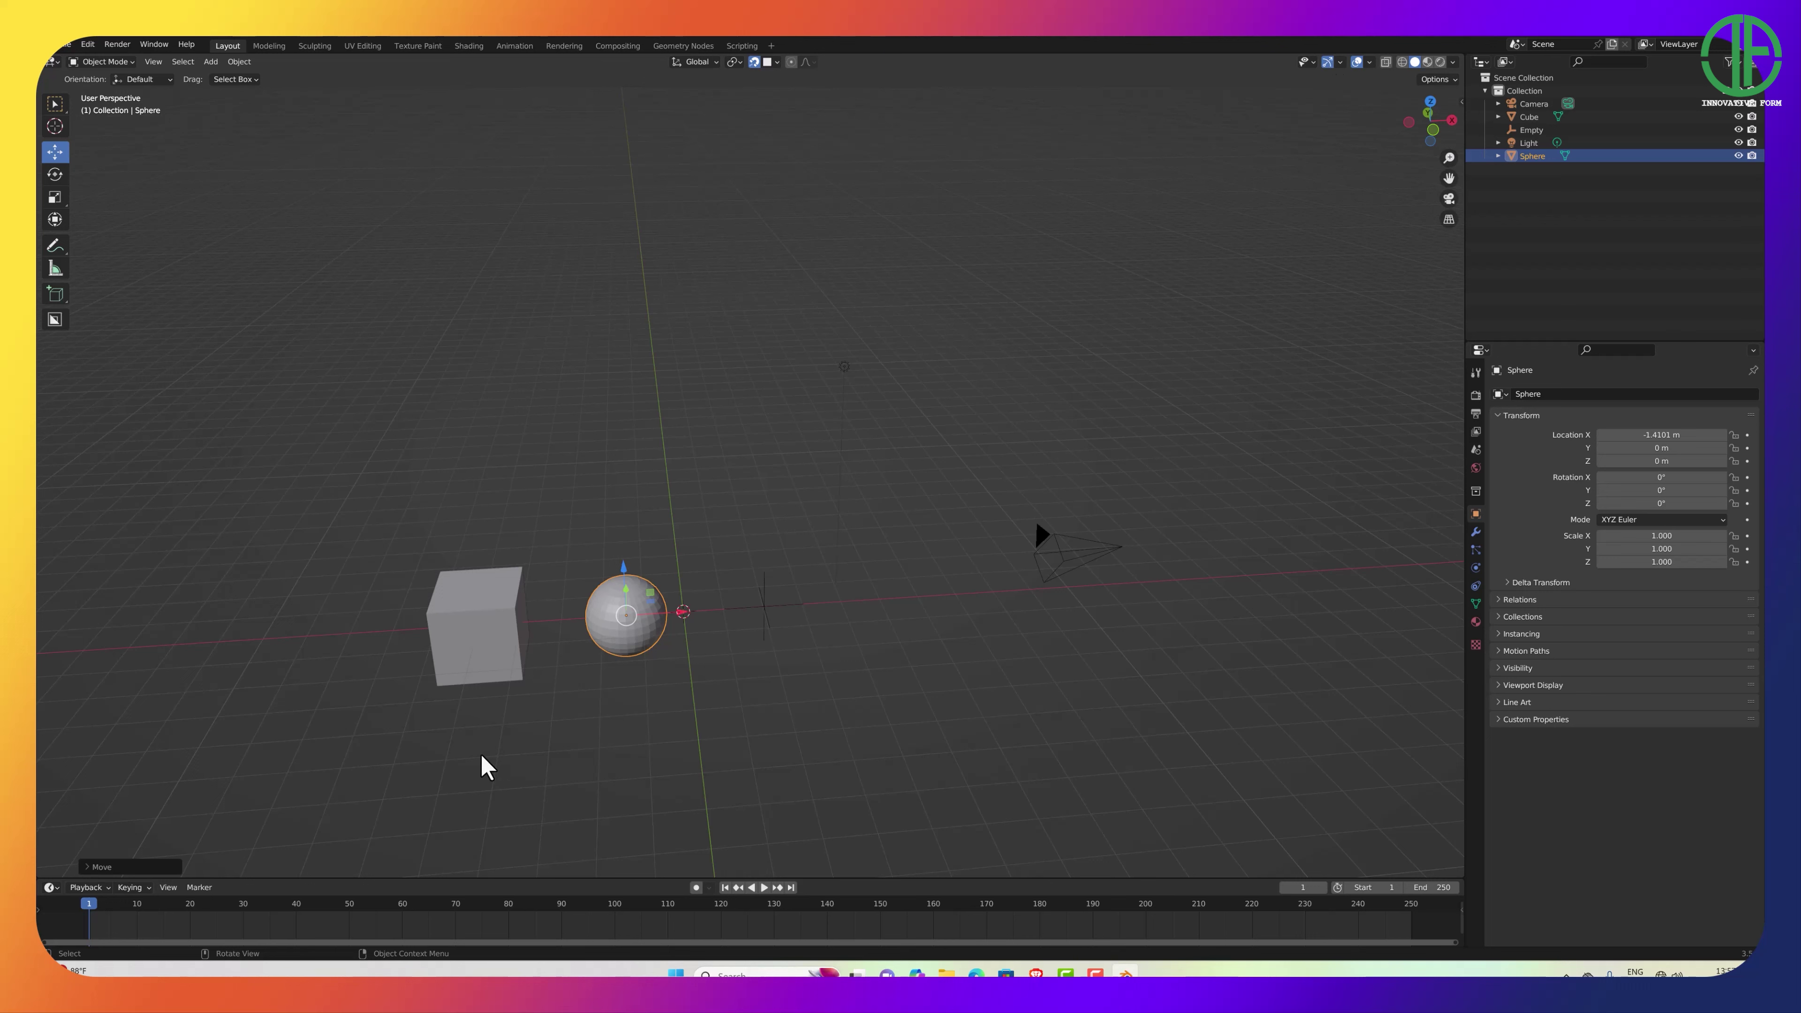
Rotate the sphere freely to about -2°, 41.1°, -19.5° and move it to about X -1.700 m, Y 0.022 m, Z -0.031 m.
key("g")
key("r")
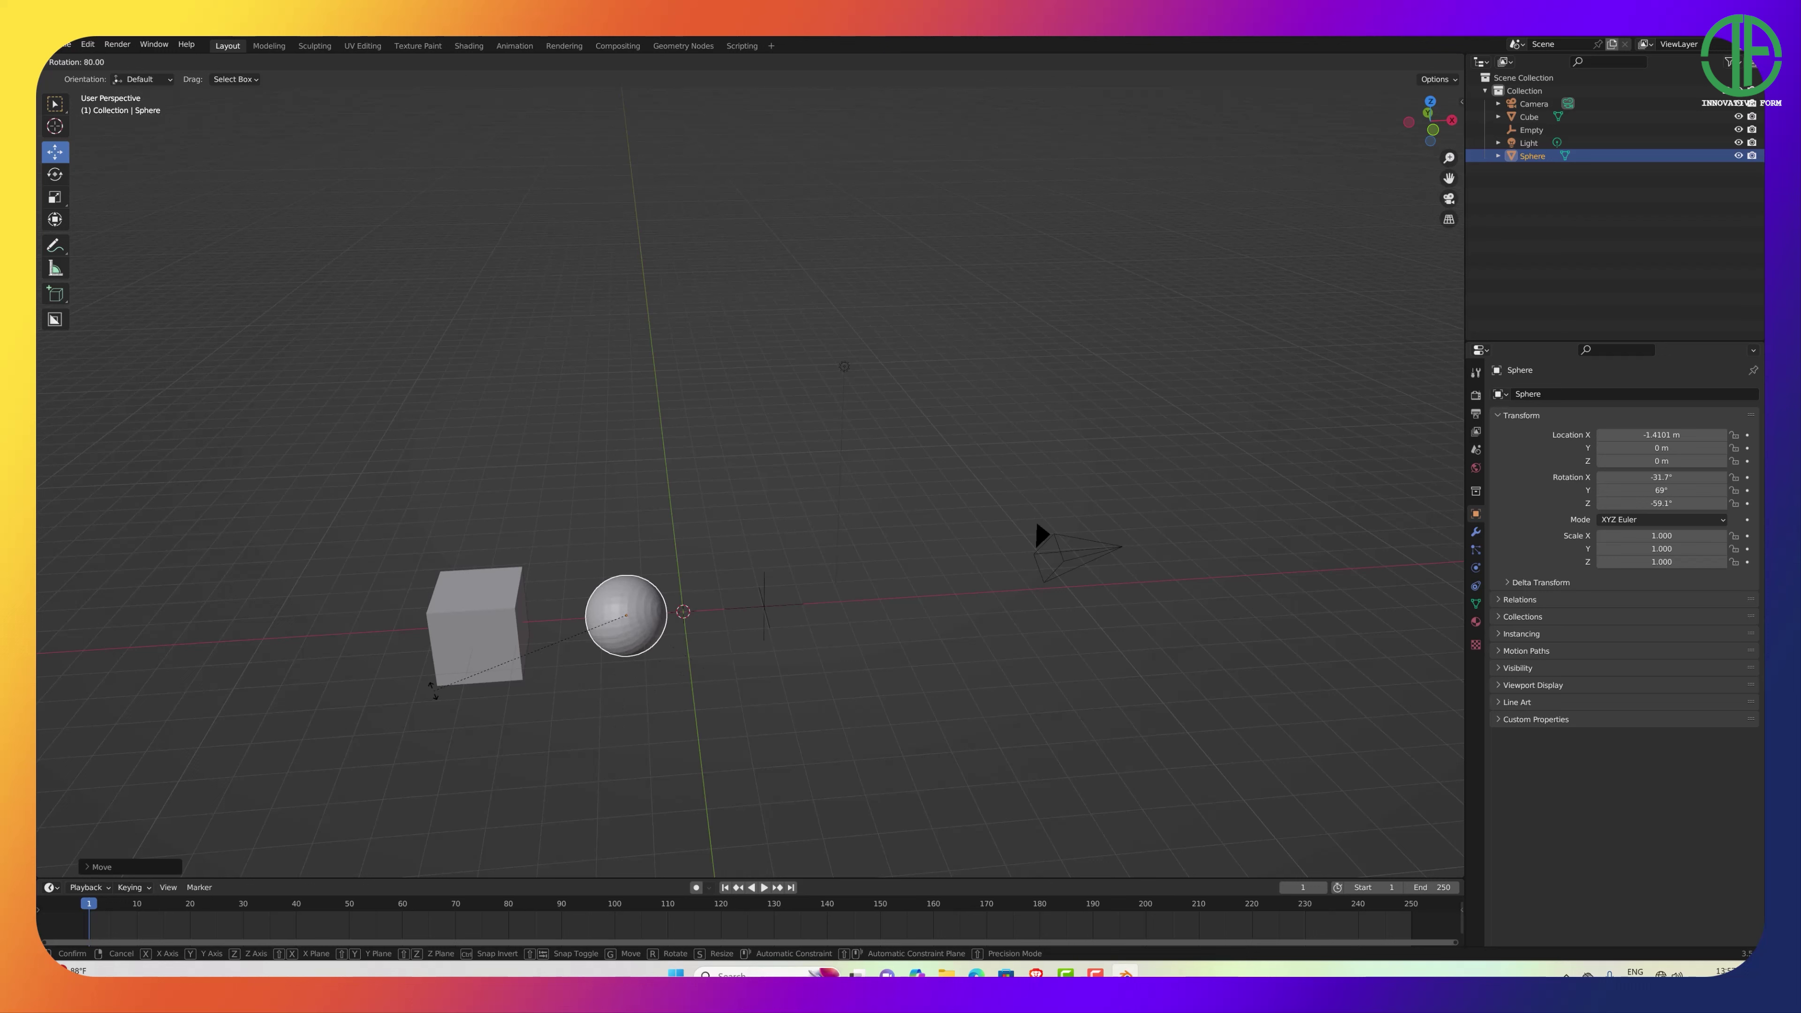
left_click(595, 682)
key("g")
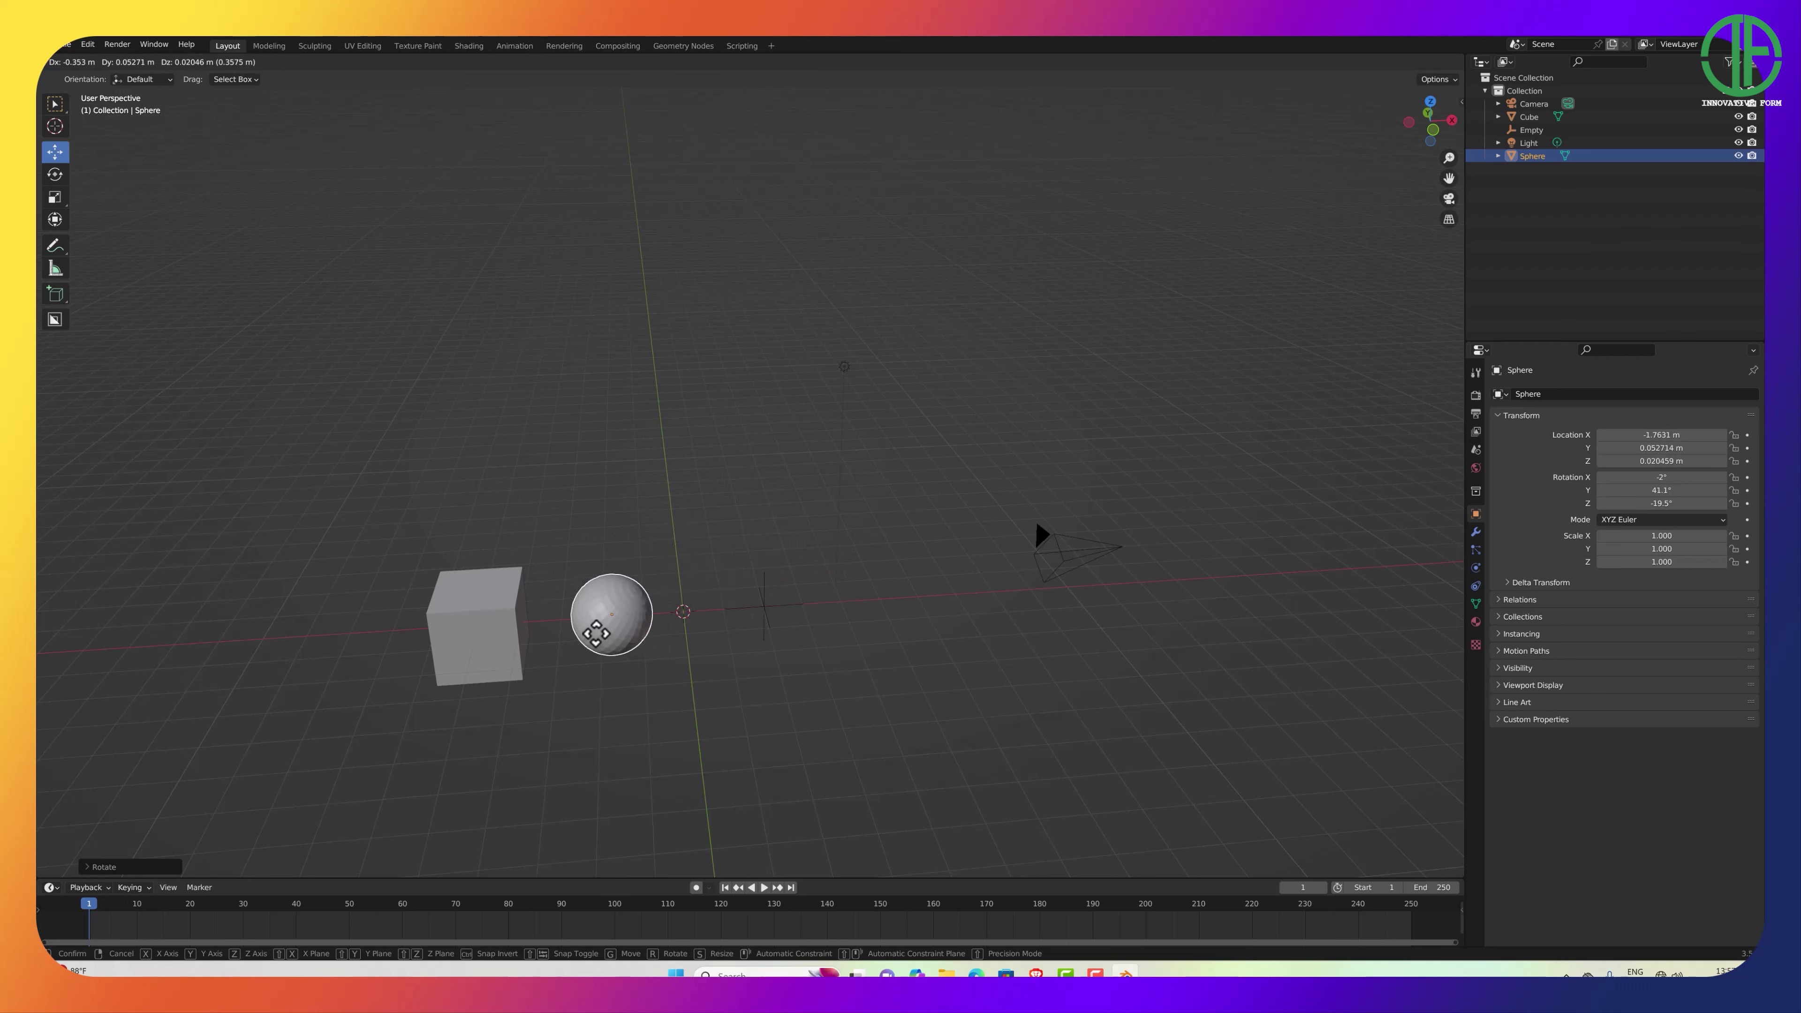
left_click(599, 636)
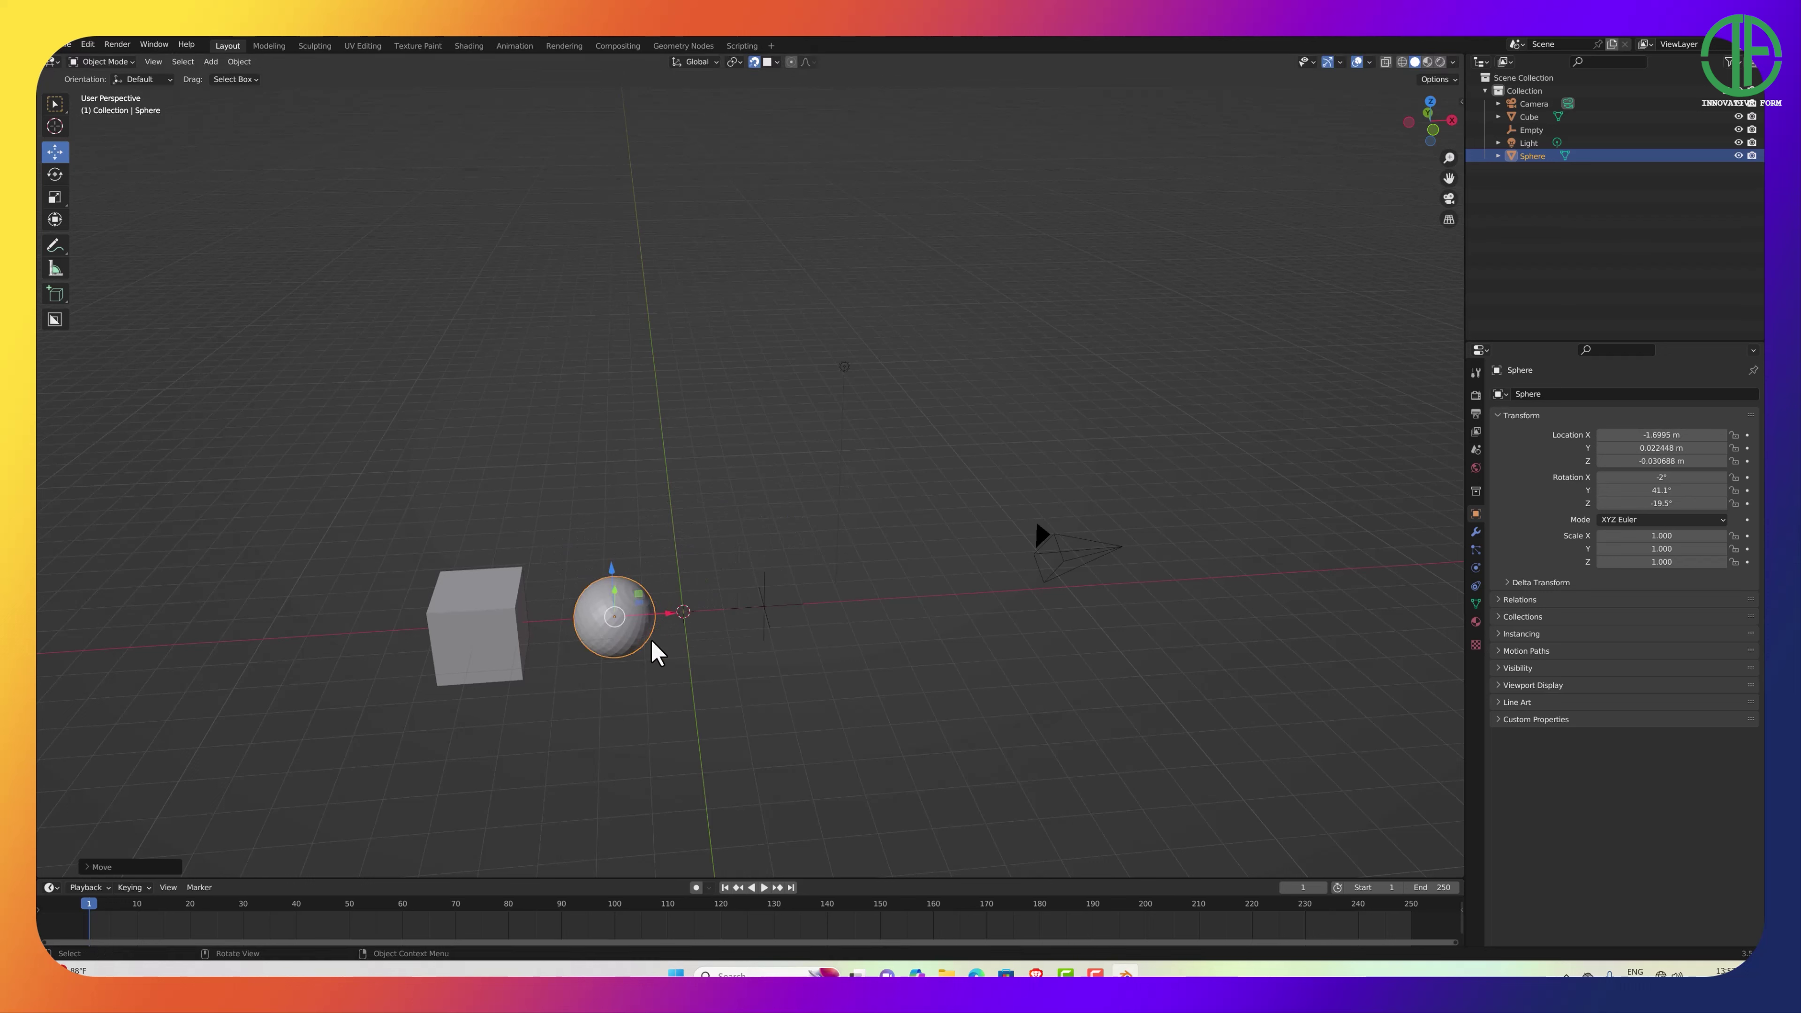
Scale the sphere uniformly to -1.400 and move it along Z to about -0.088 m.
key("g")
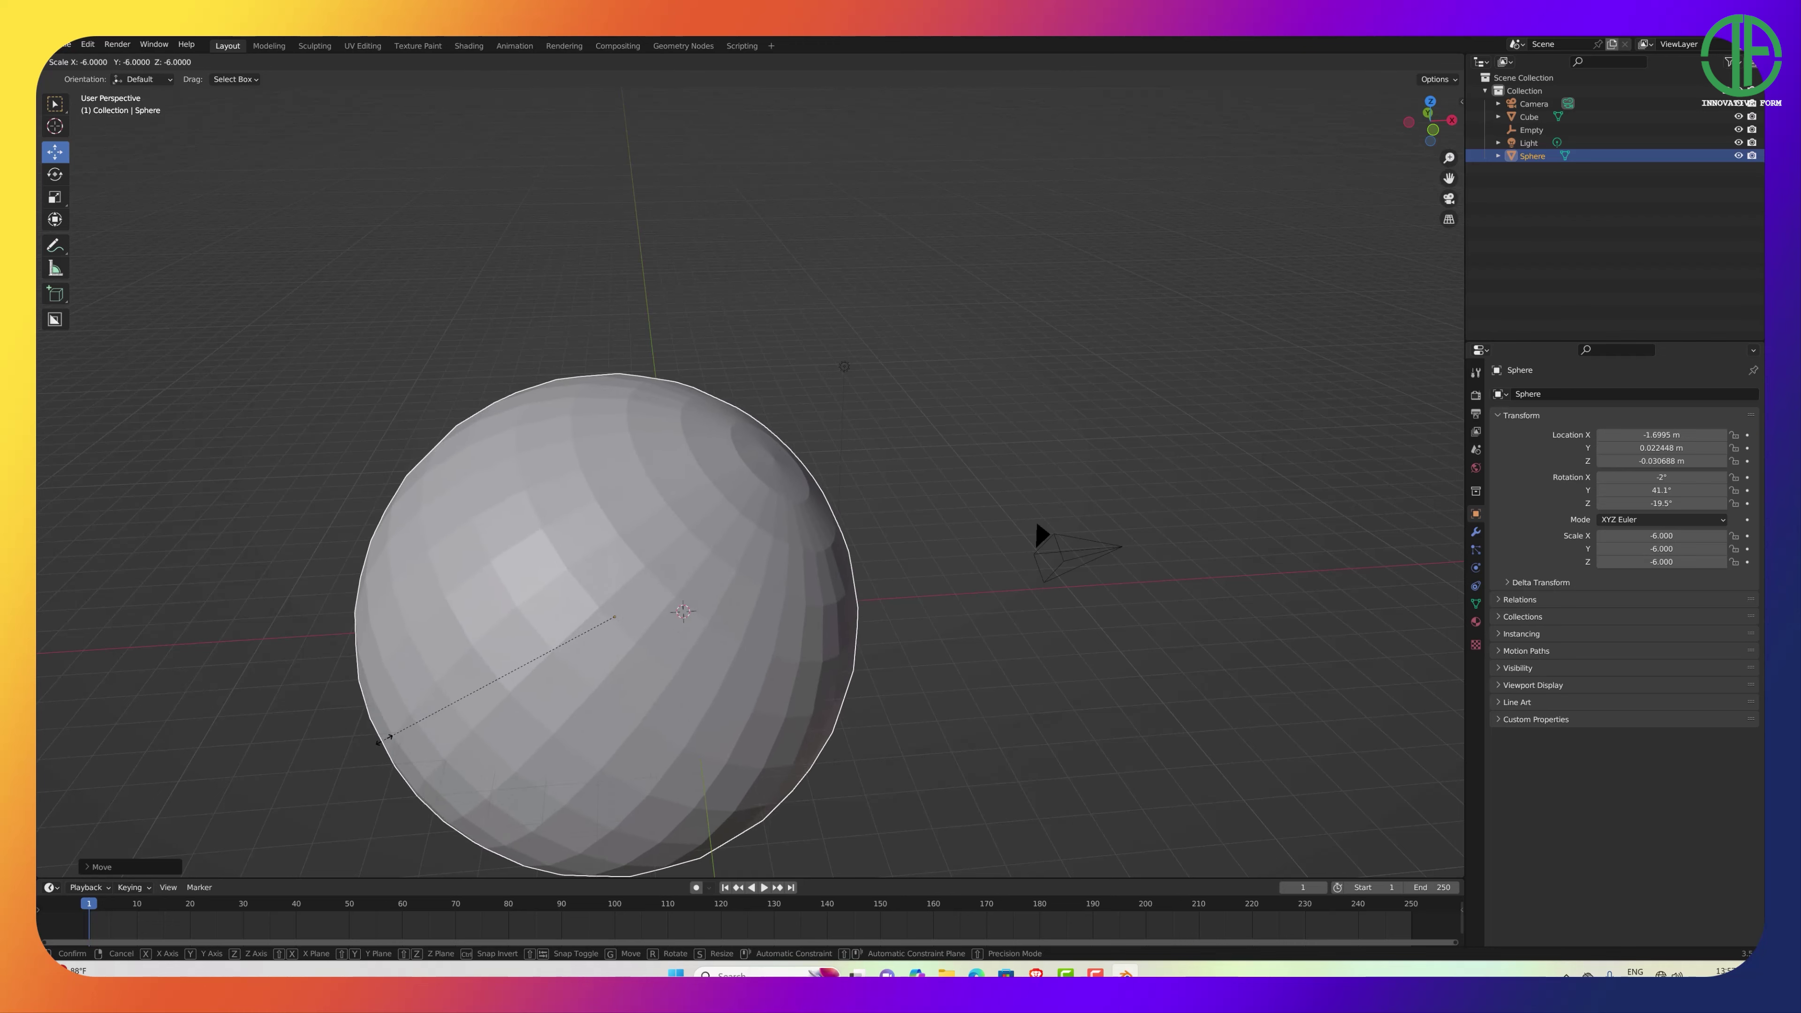
left_click(558, 638)
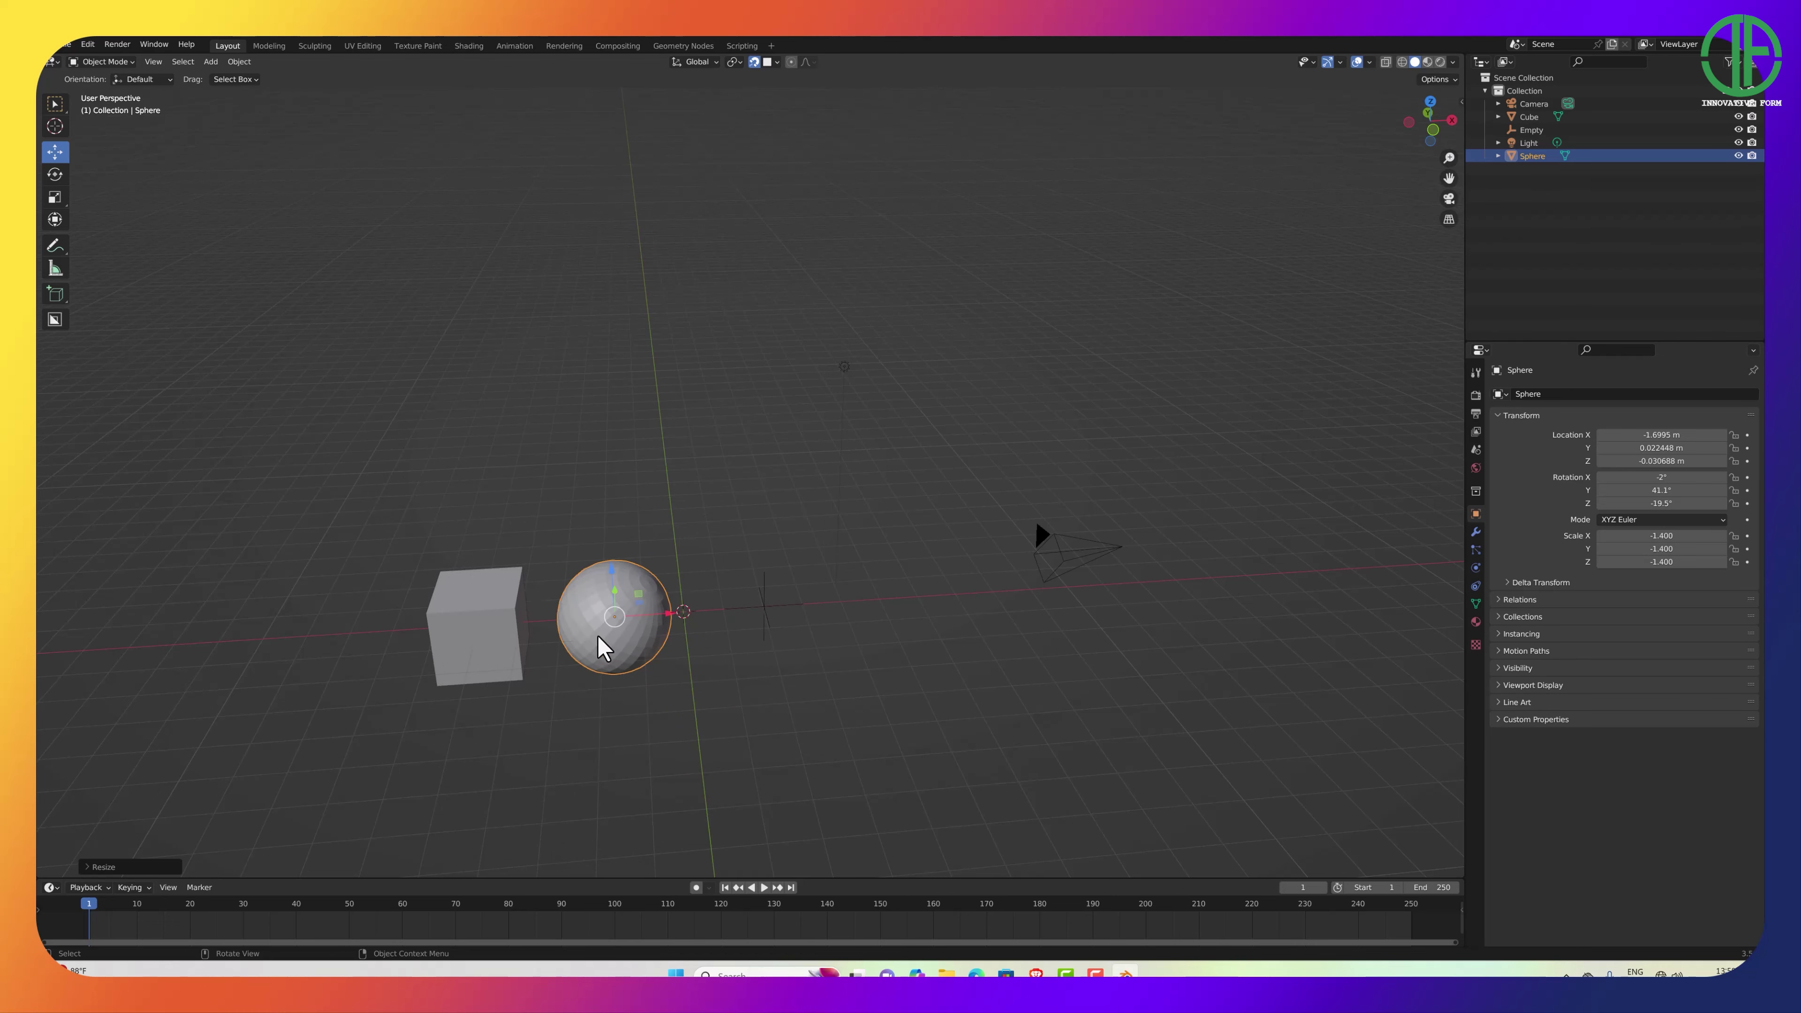
key("g")
key("z")
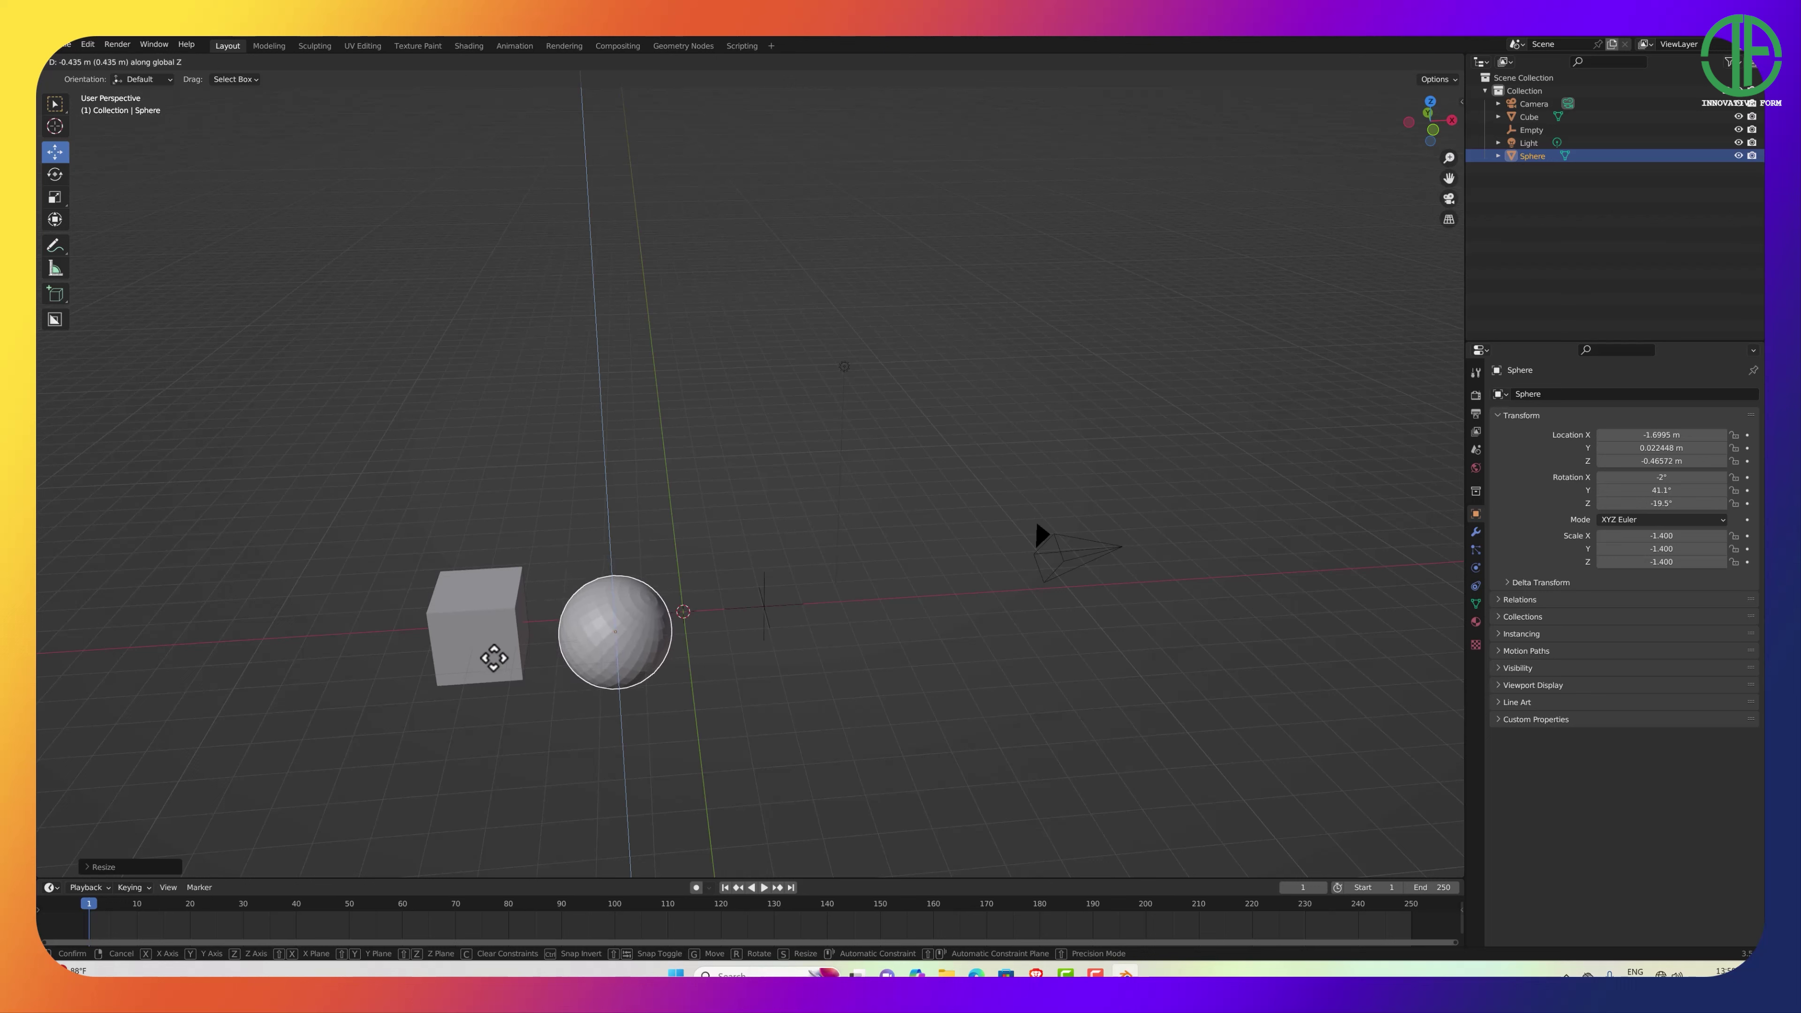
left_click(511, 641)
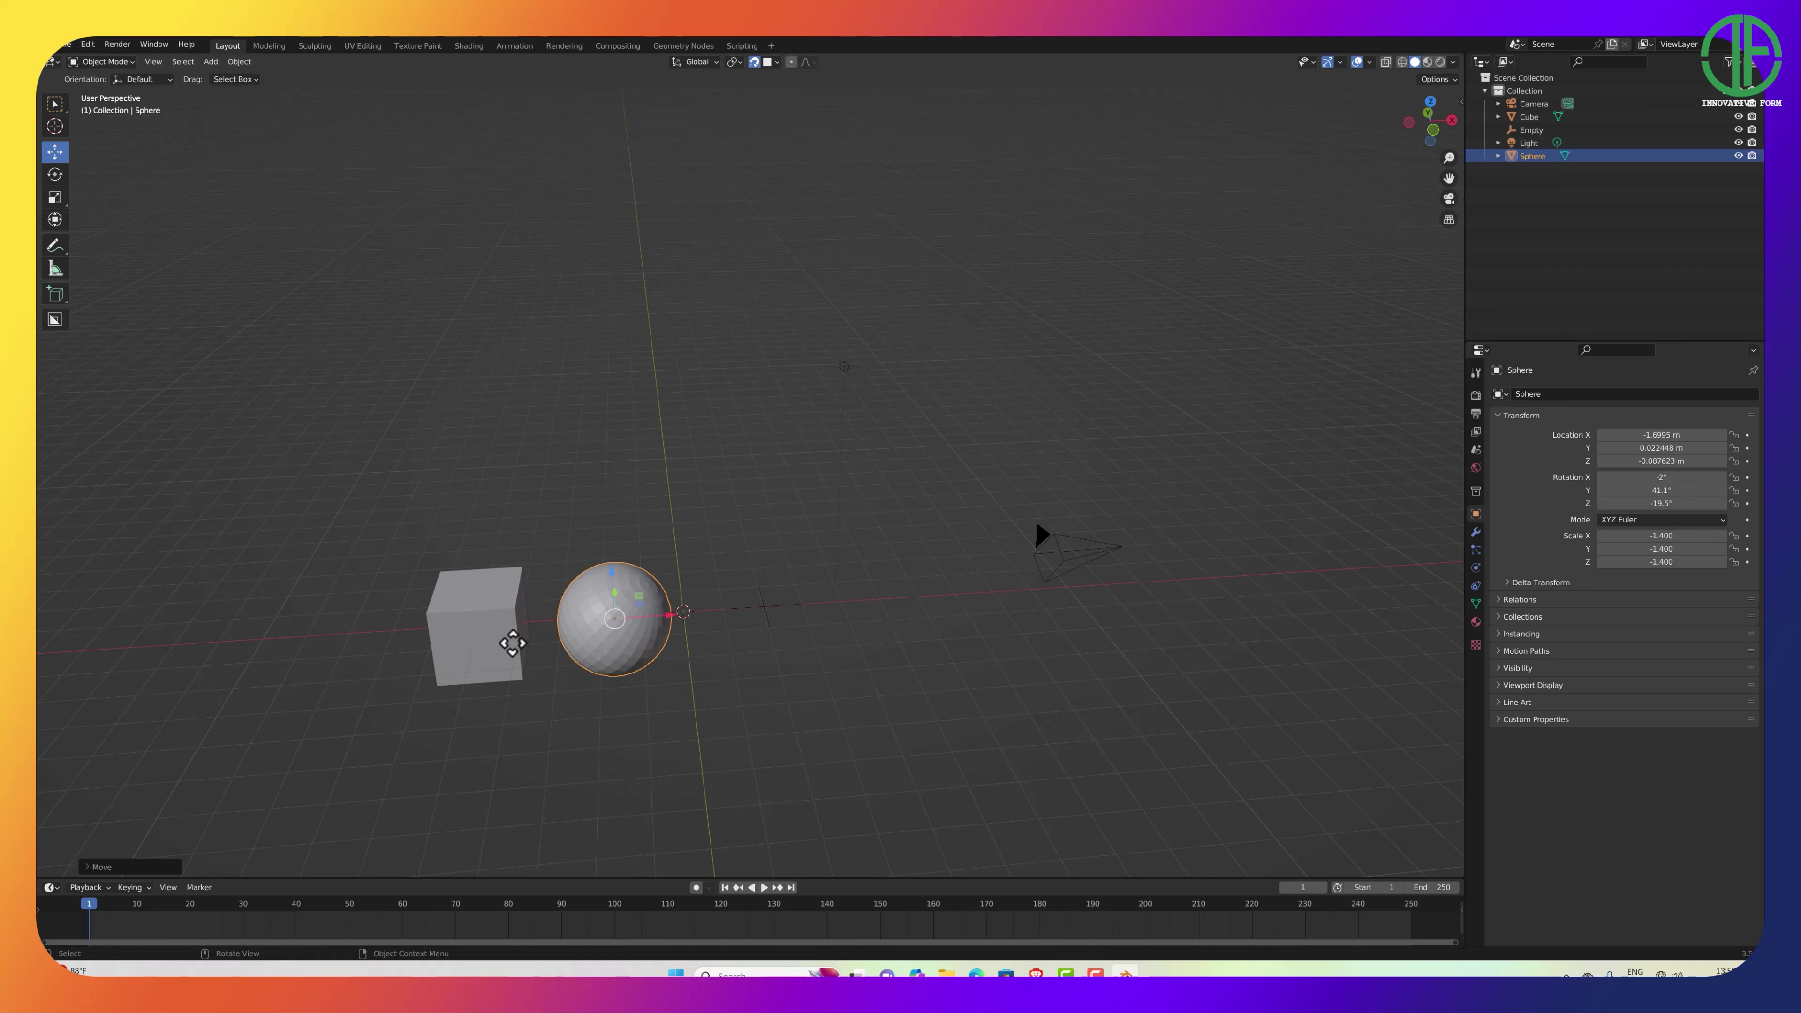
Toggle the gizmos off and on, and use them to place the sphere at about X -1.852 m, Z 0.010 m, rotated -90°, 25.1°, 90°.
left_click(1327, 63)
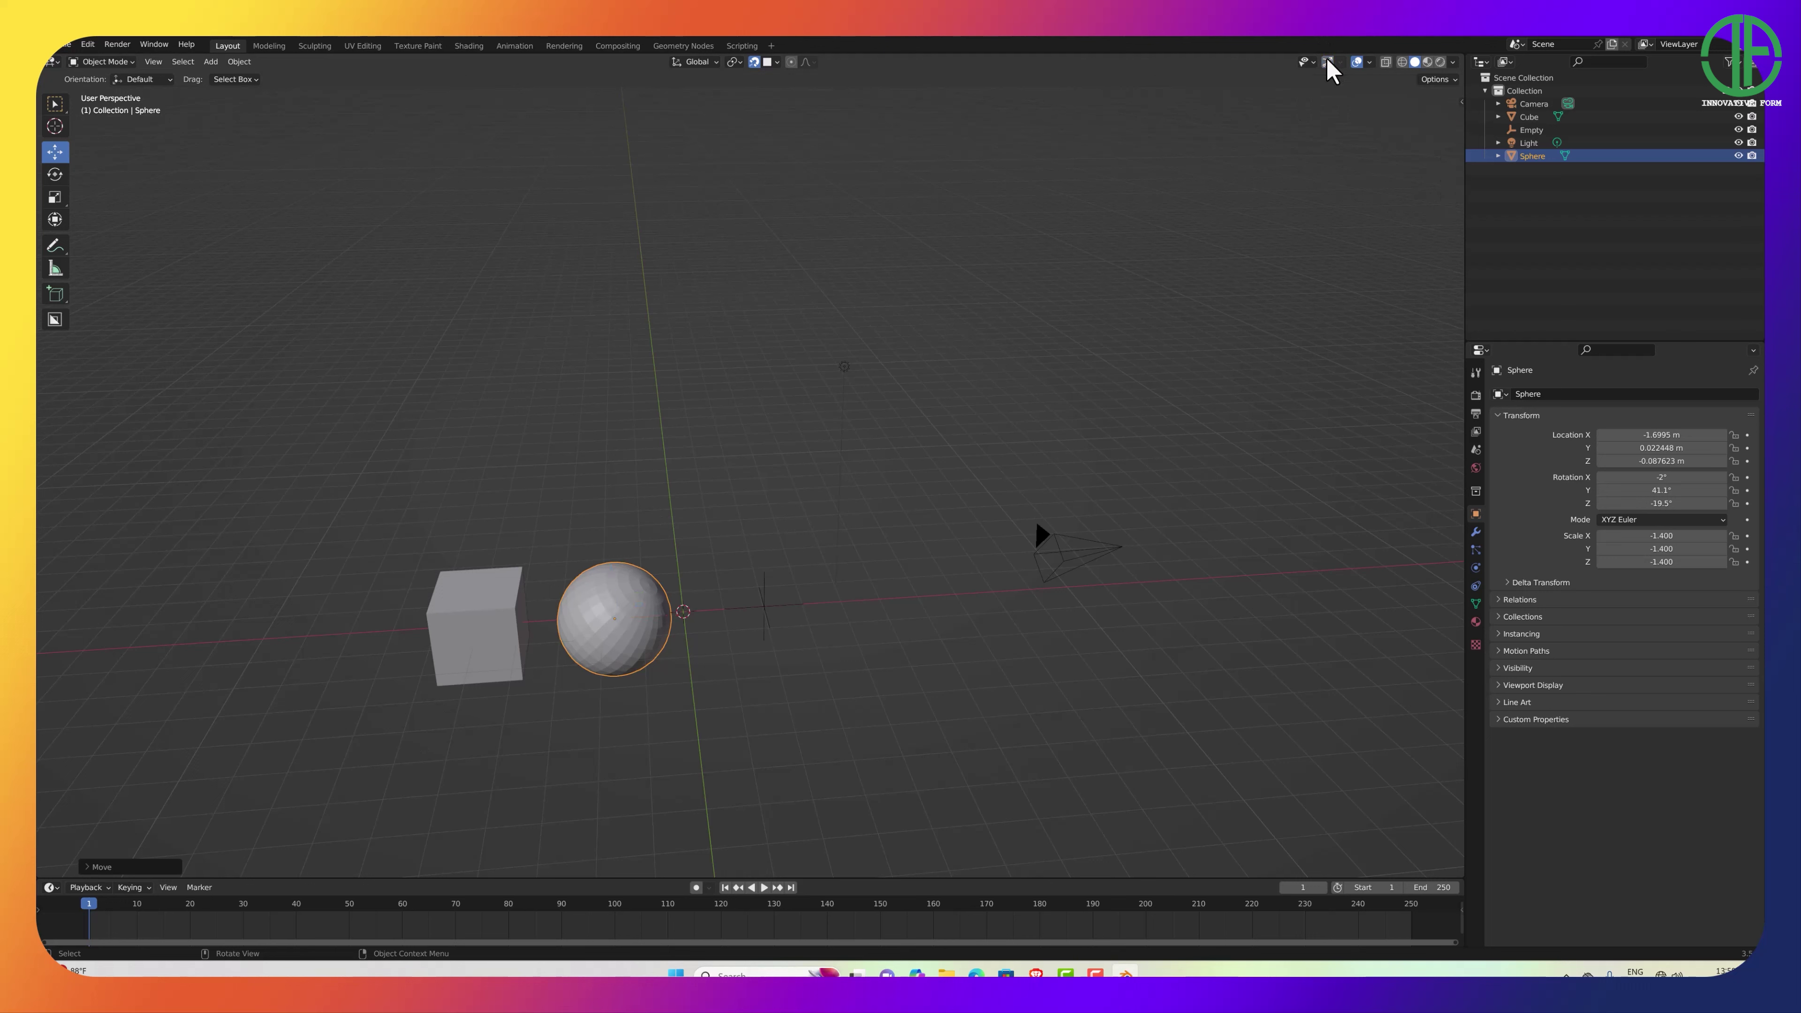
left_click(1327, 63)
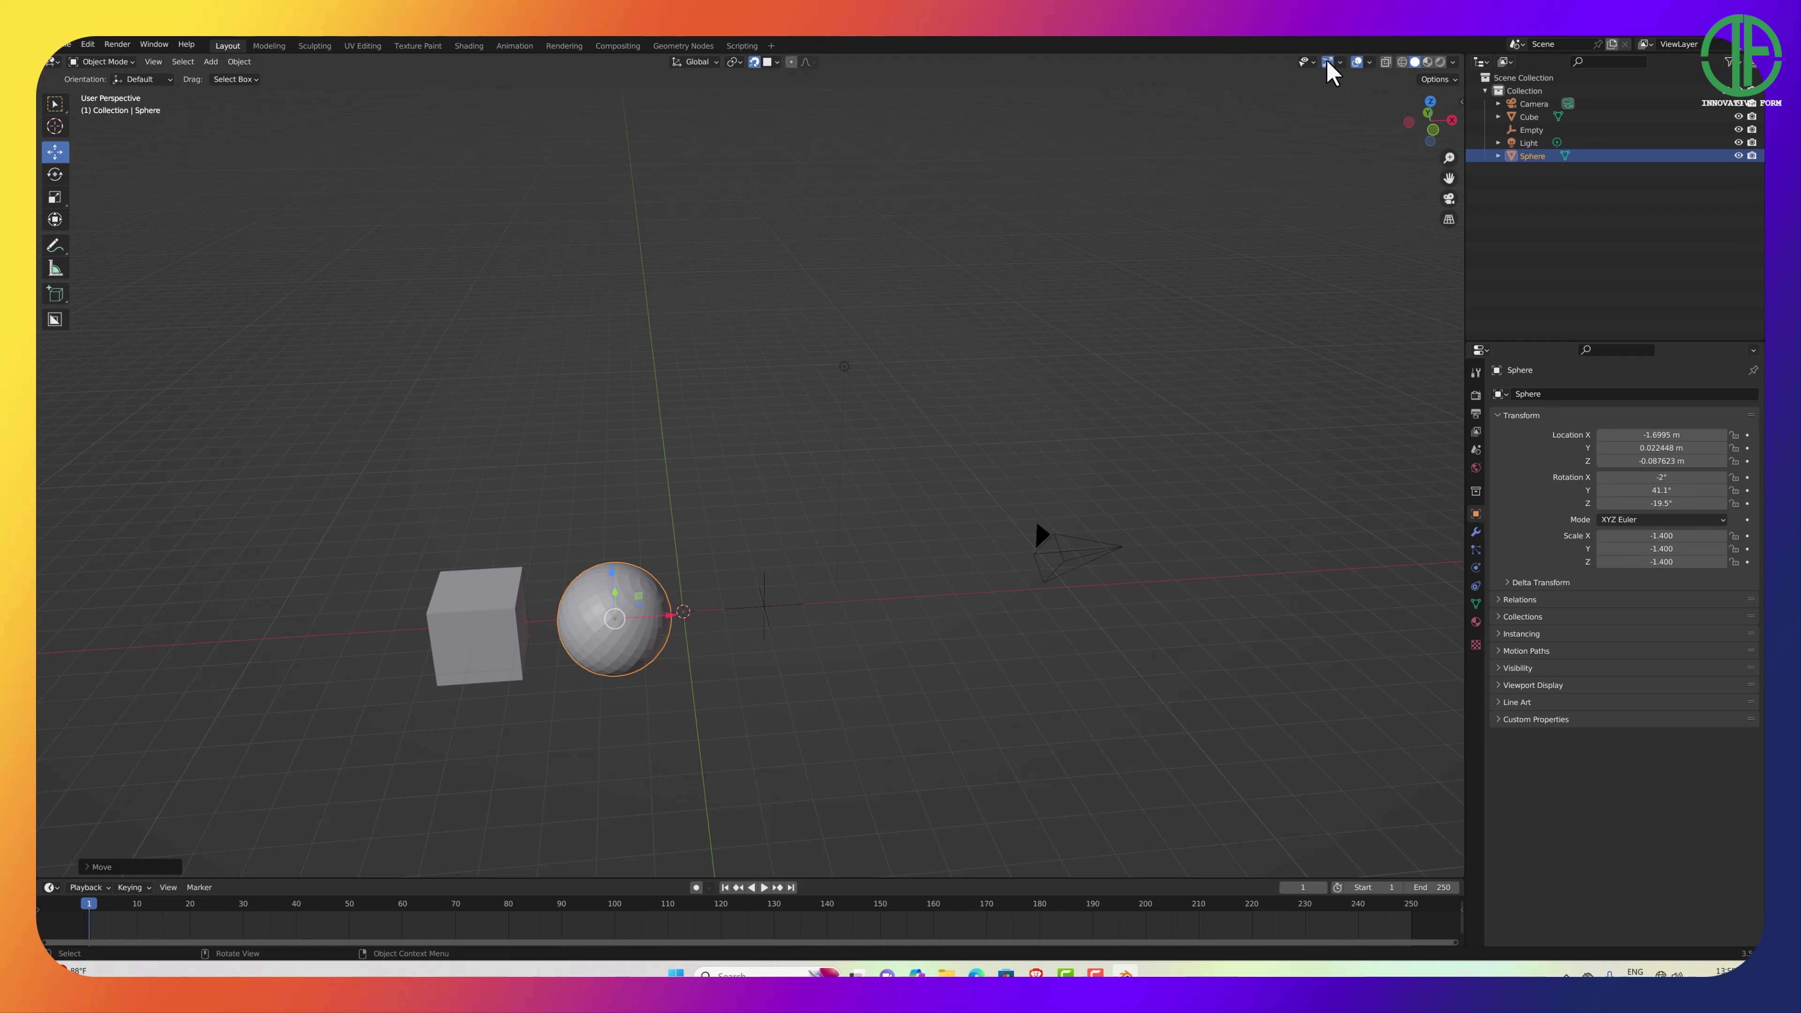
left_click_drag(675, 624, 654, 669)
left_click_drag(590, 596, 649, 644)
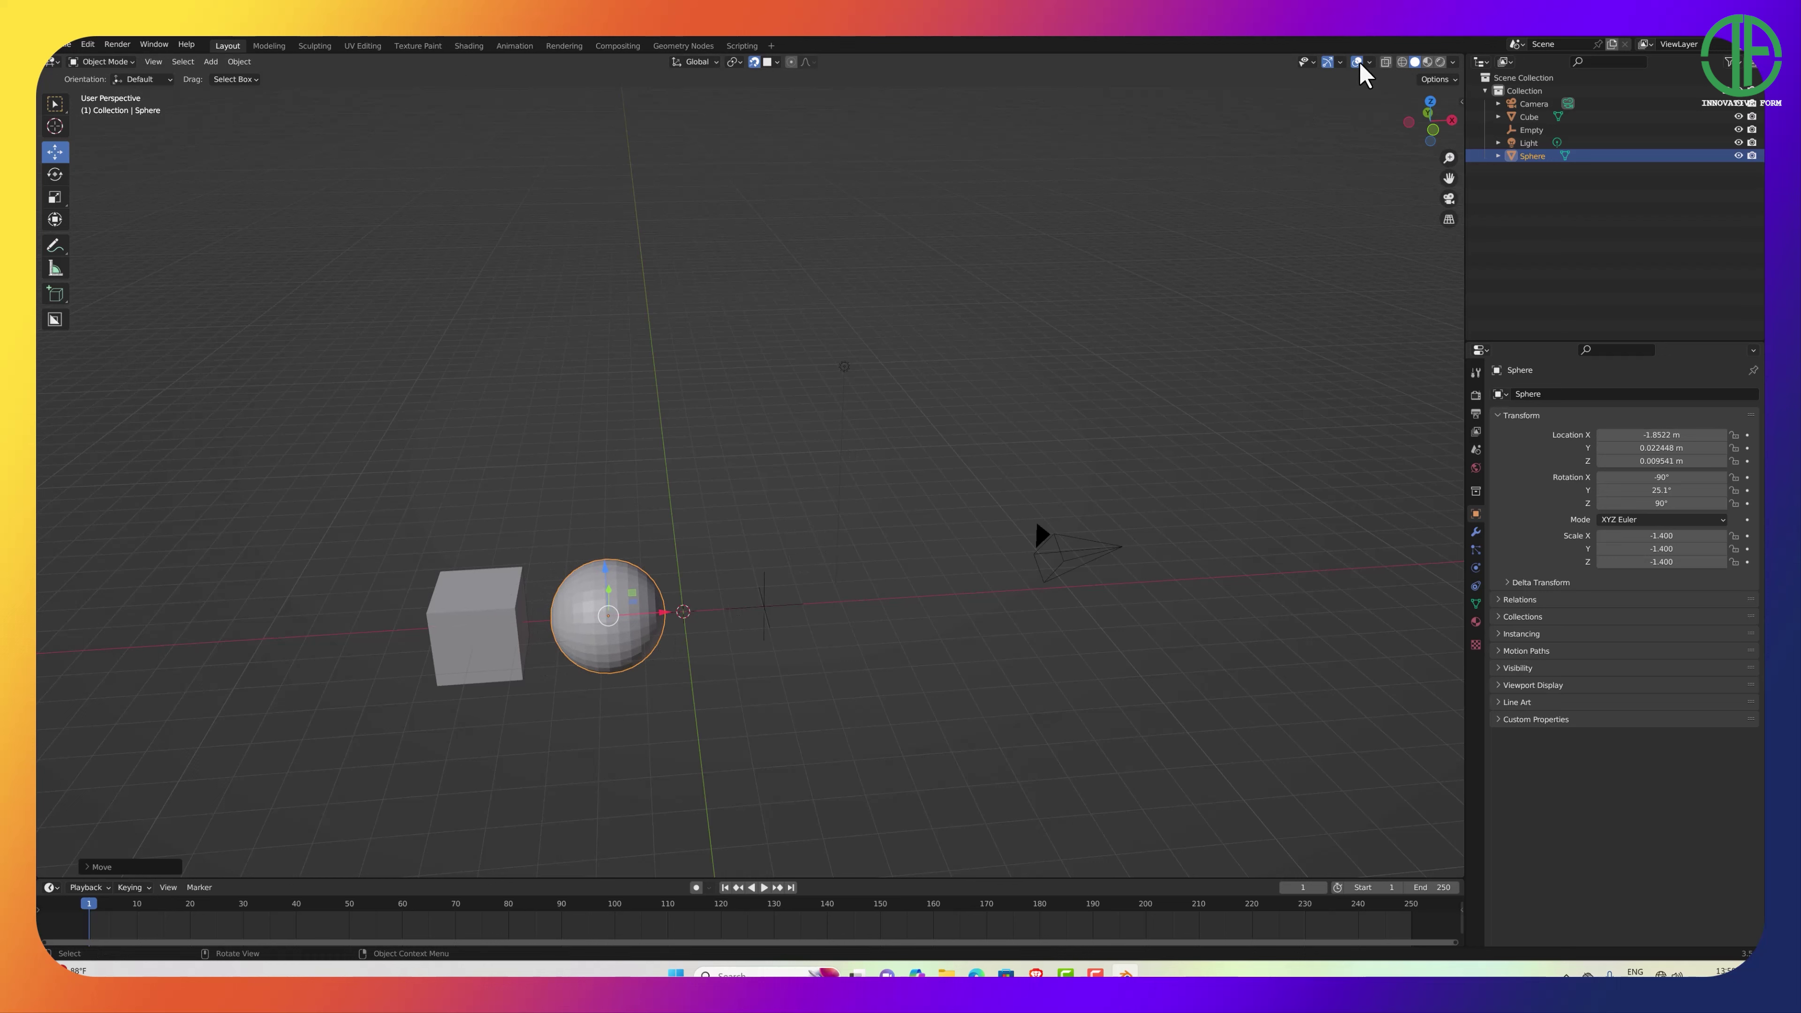
Look over the viewport gizmo options, and toggle the viewport overlays off and on to compare the display.
left_click(1339, 63)
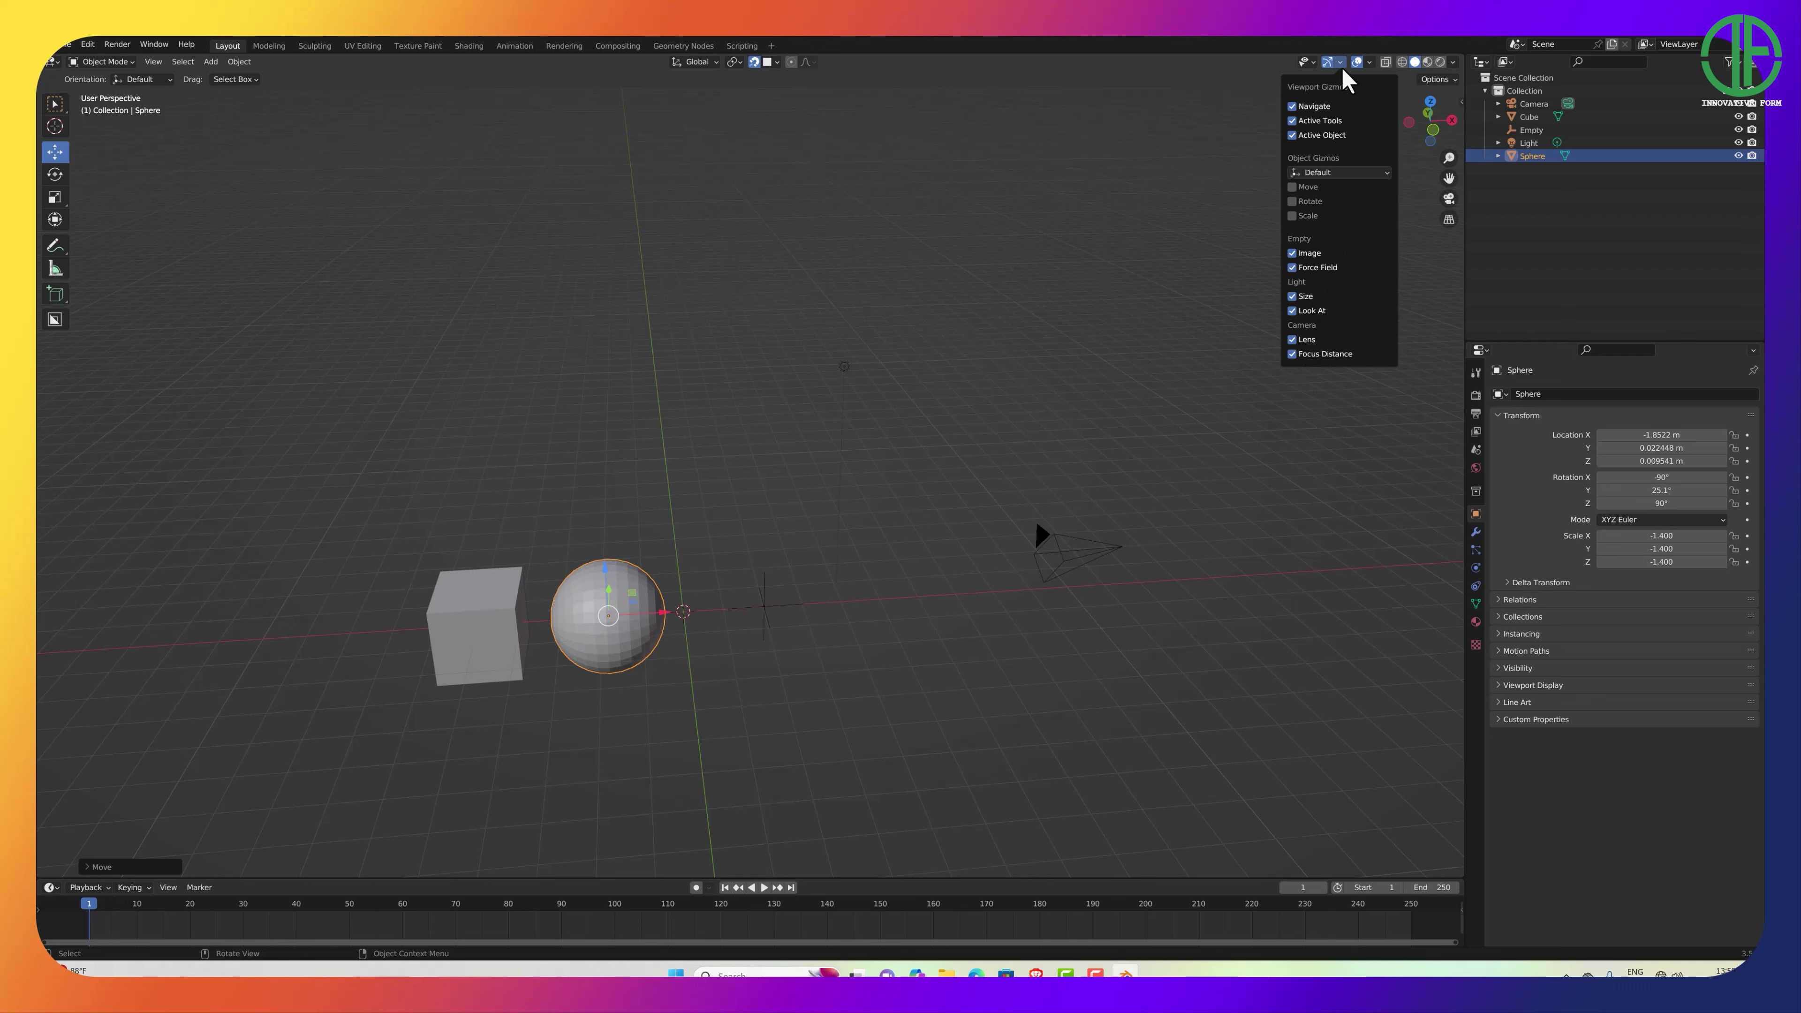
left_click(1367, 62)
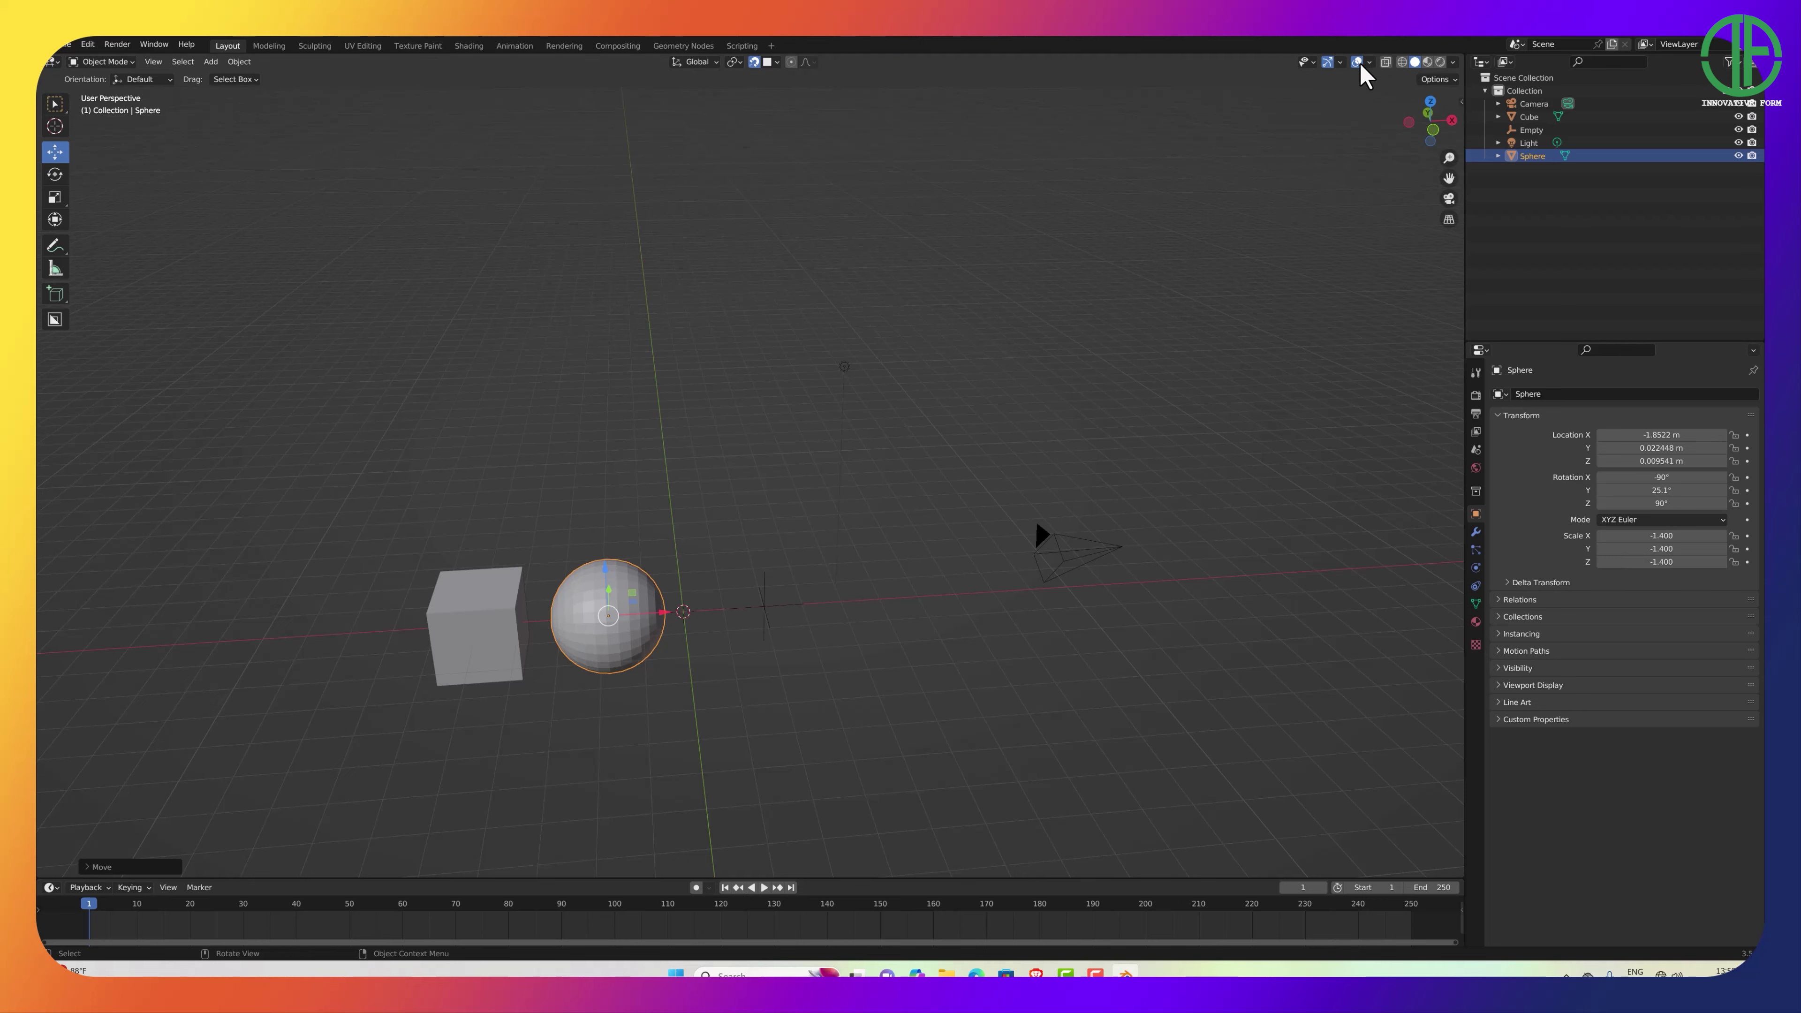
left_click(1357, 63)
left_click(1358, 62)
left_click(1358, 63)
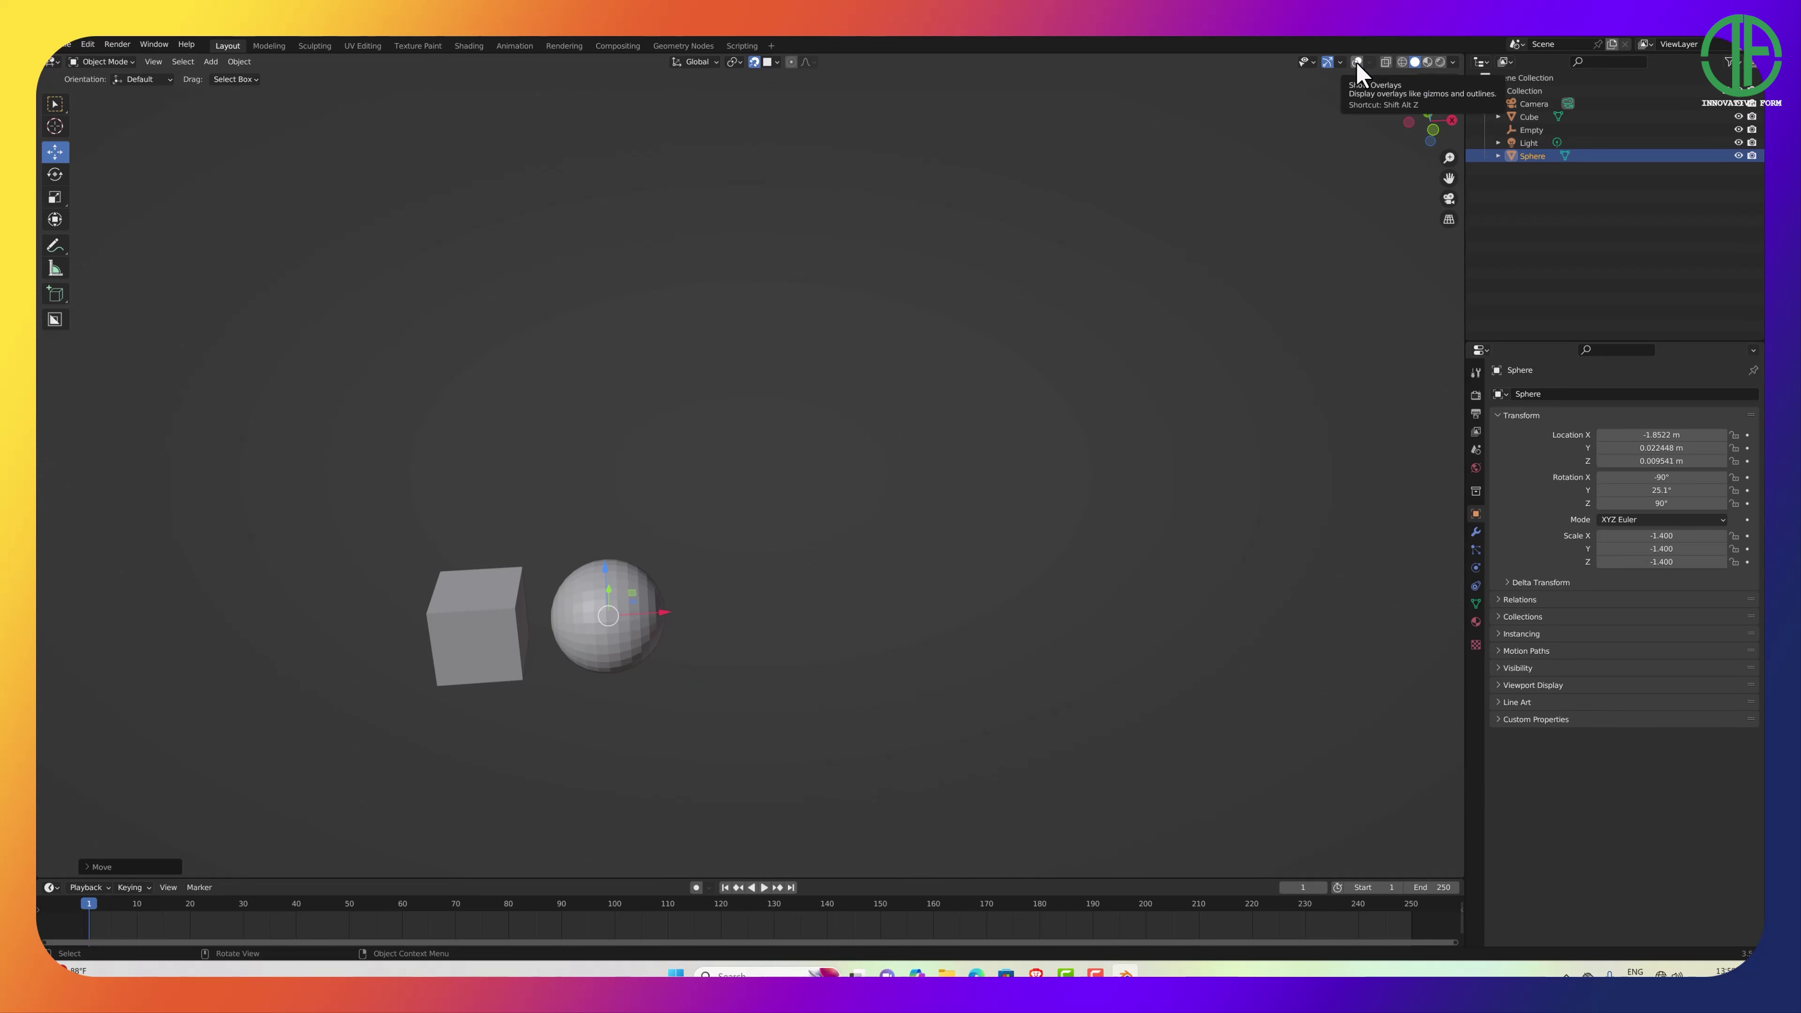
left_click(1357, 63)
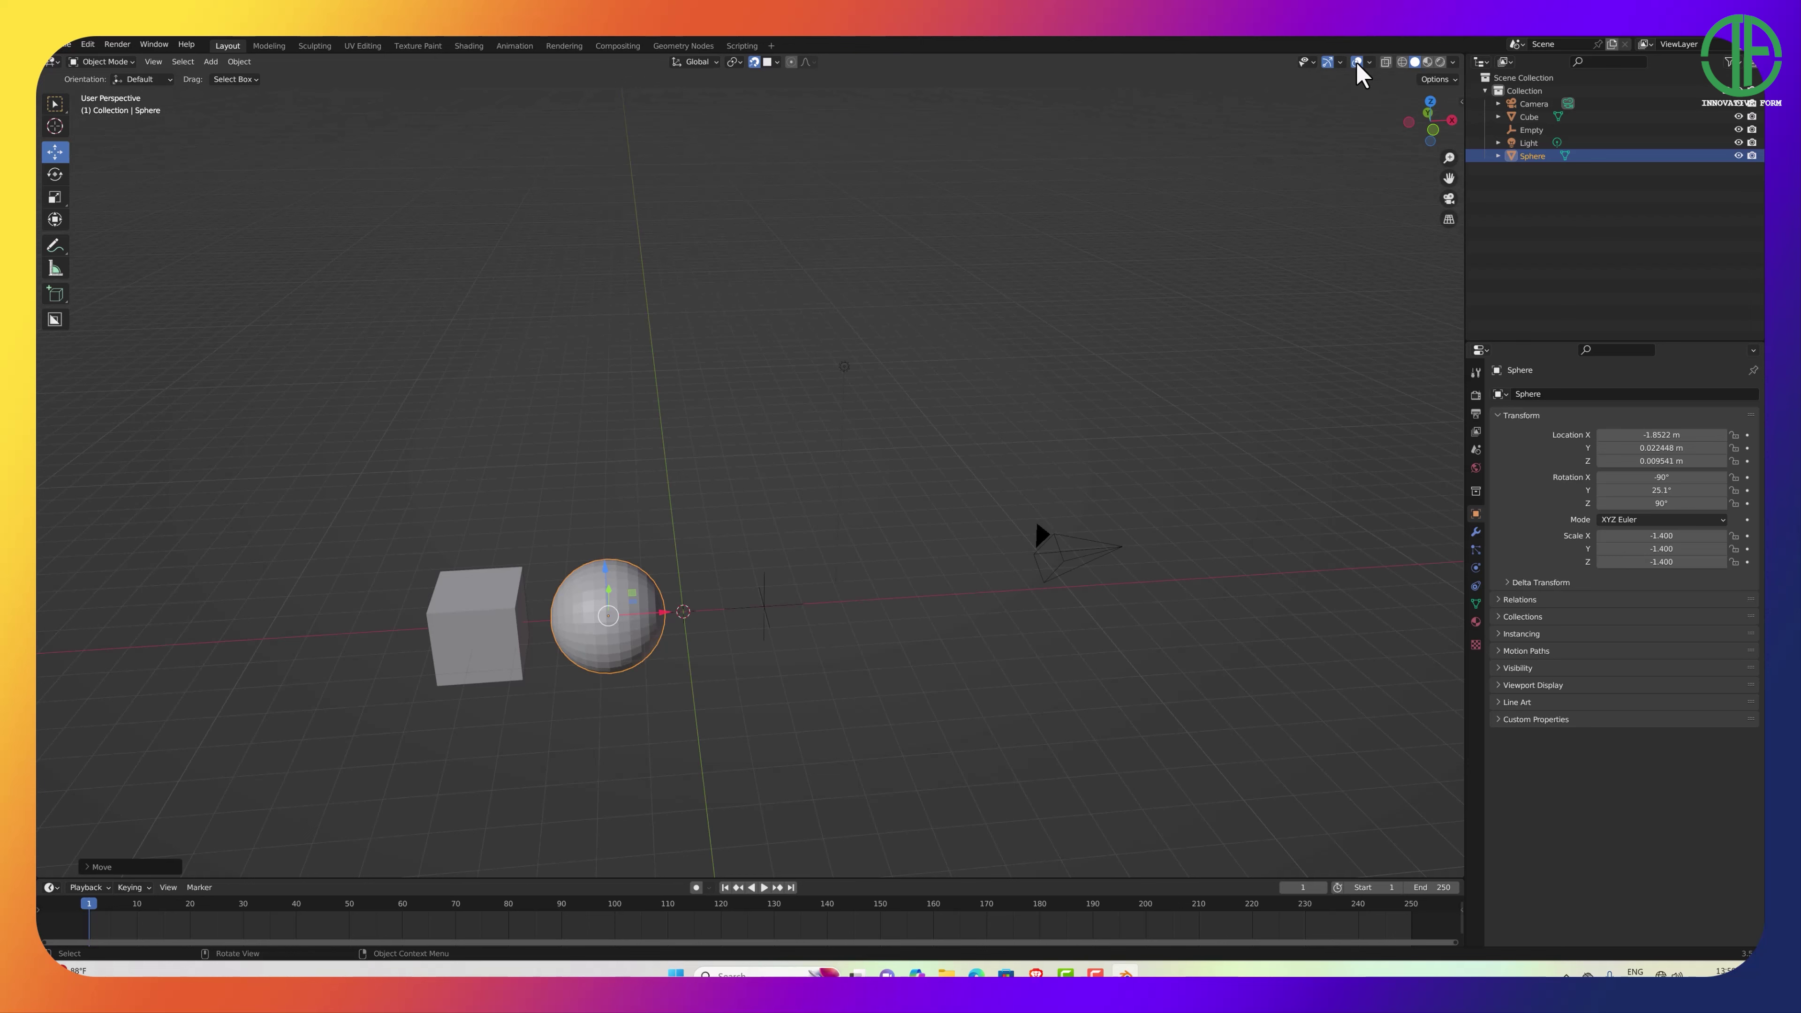
left_click(1358, 64)
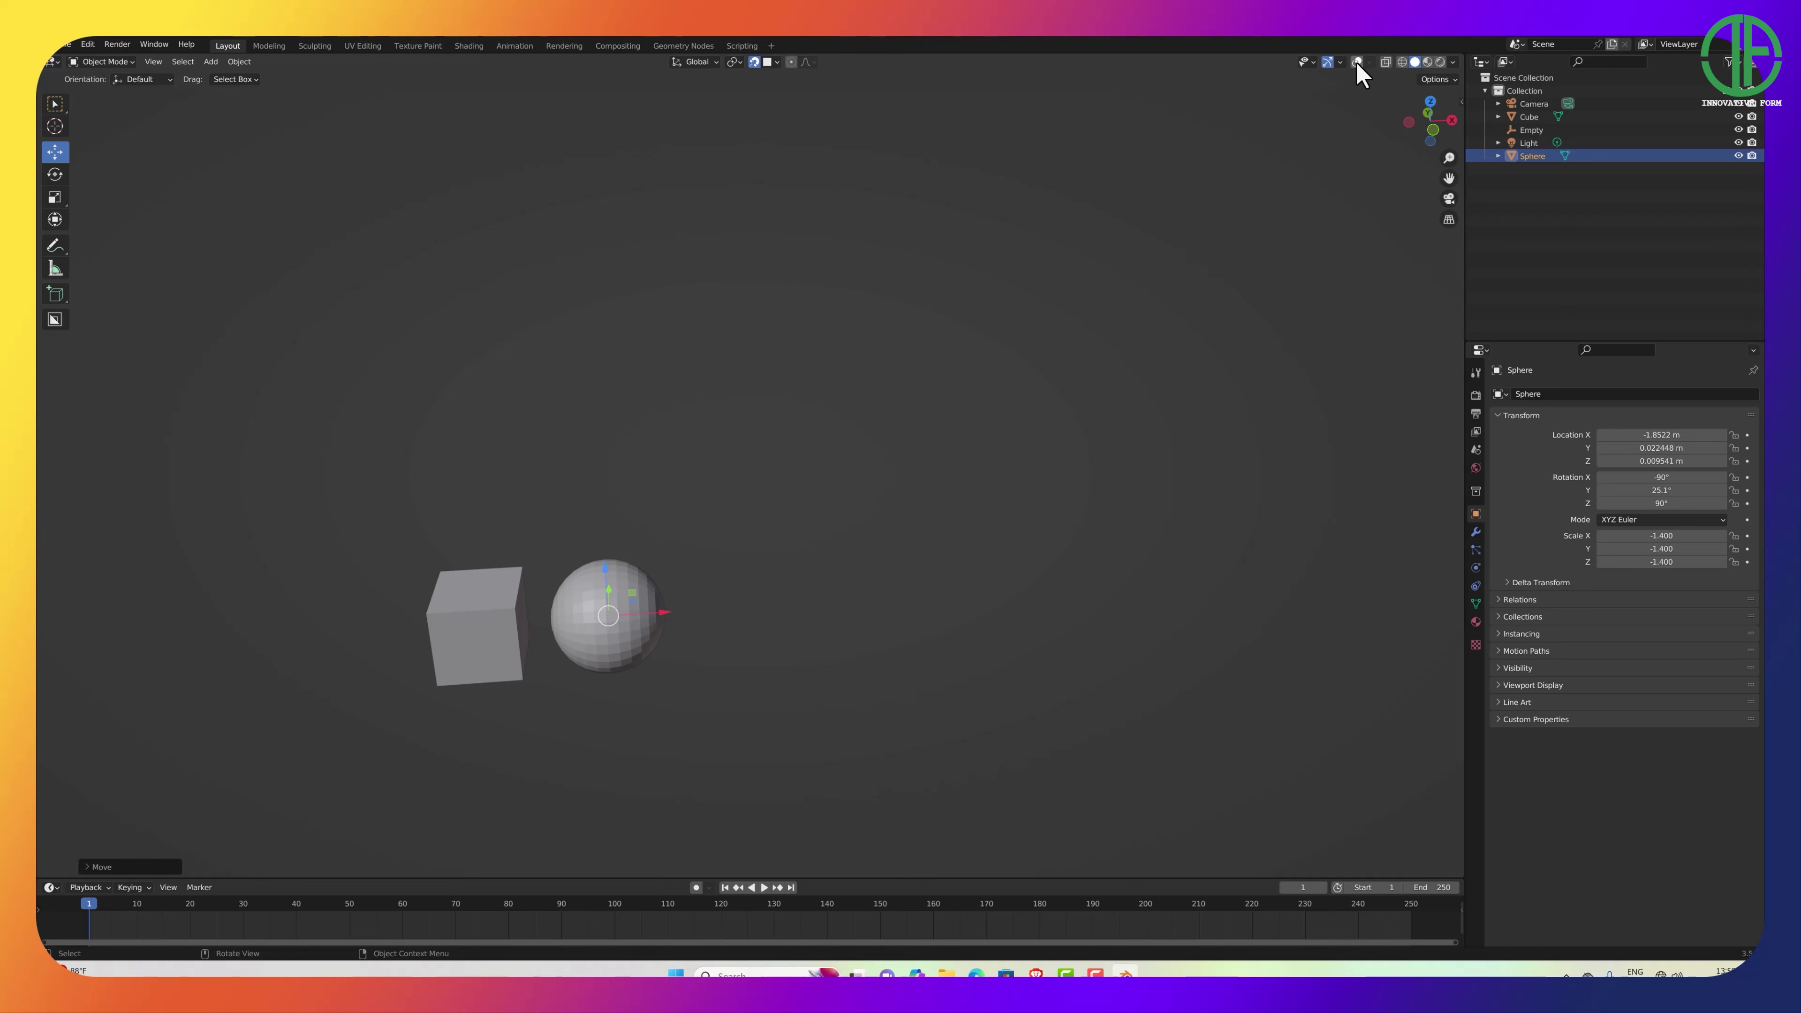
left_click(1358, 64)
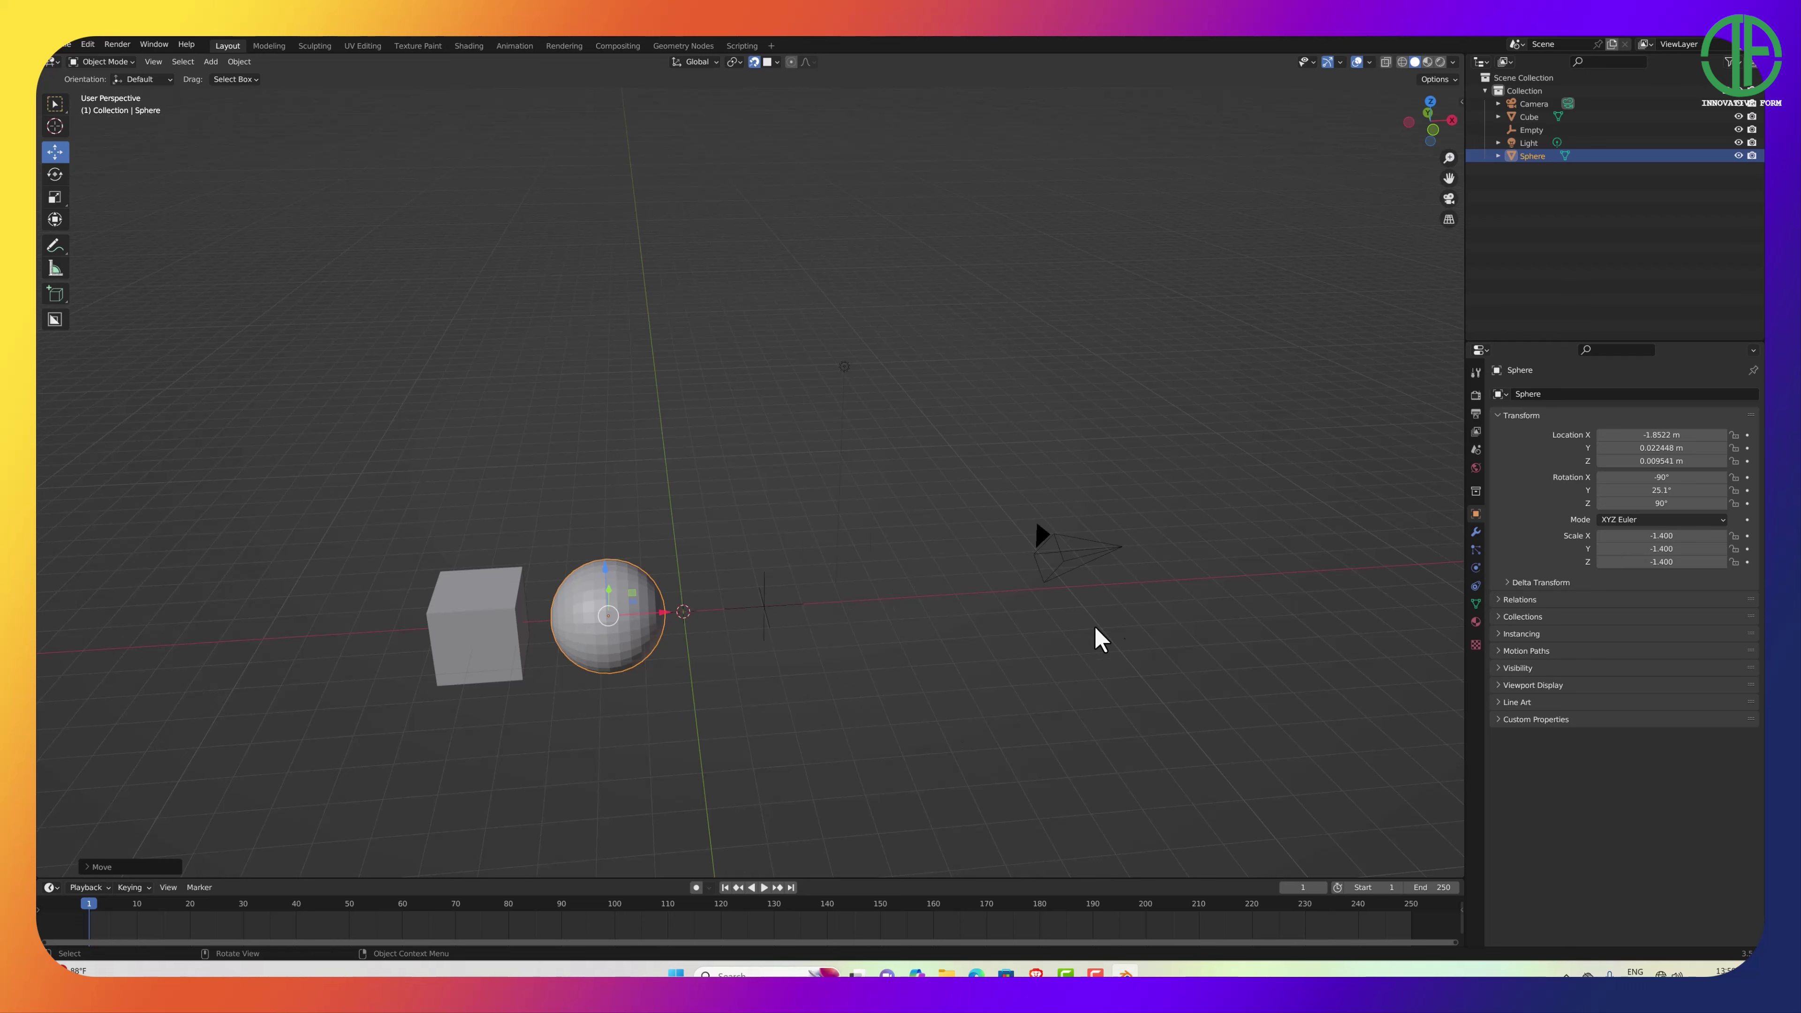
Switch to the Front orthographic view and set the overlay grid scale to about 0.809.
middle_click_drag(832, 583, 779, 654)
key("grave")
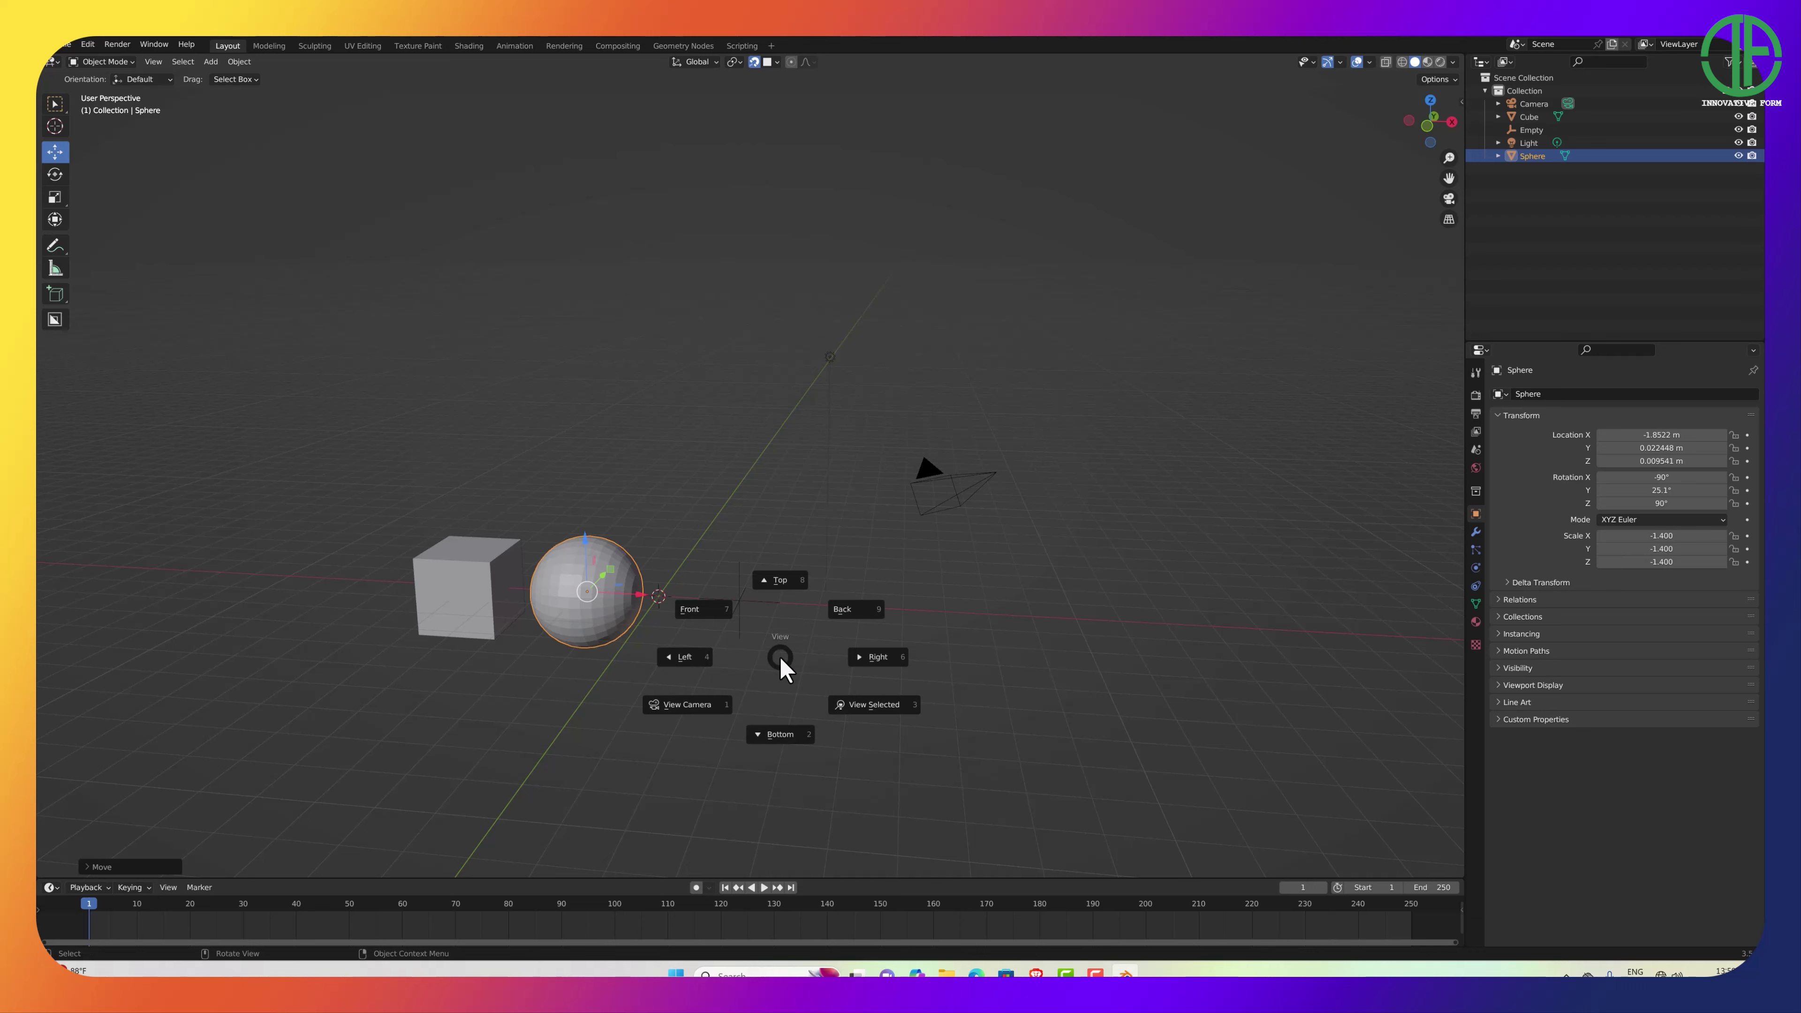
left_click(702, 608)
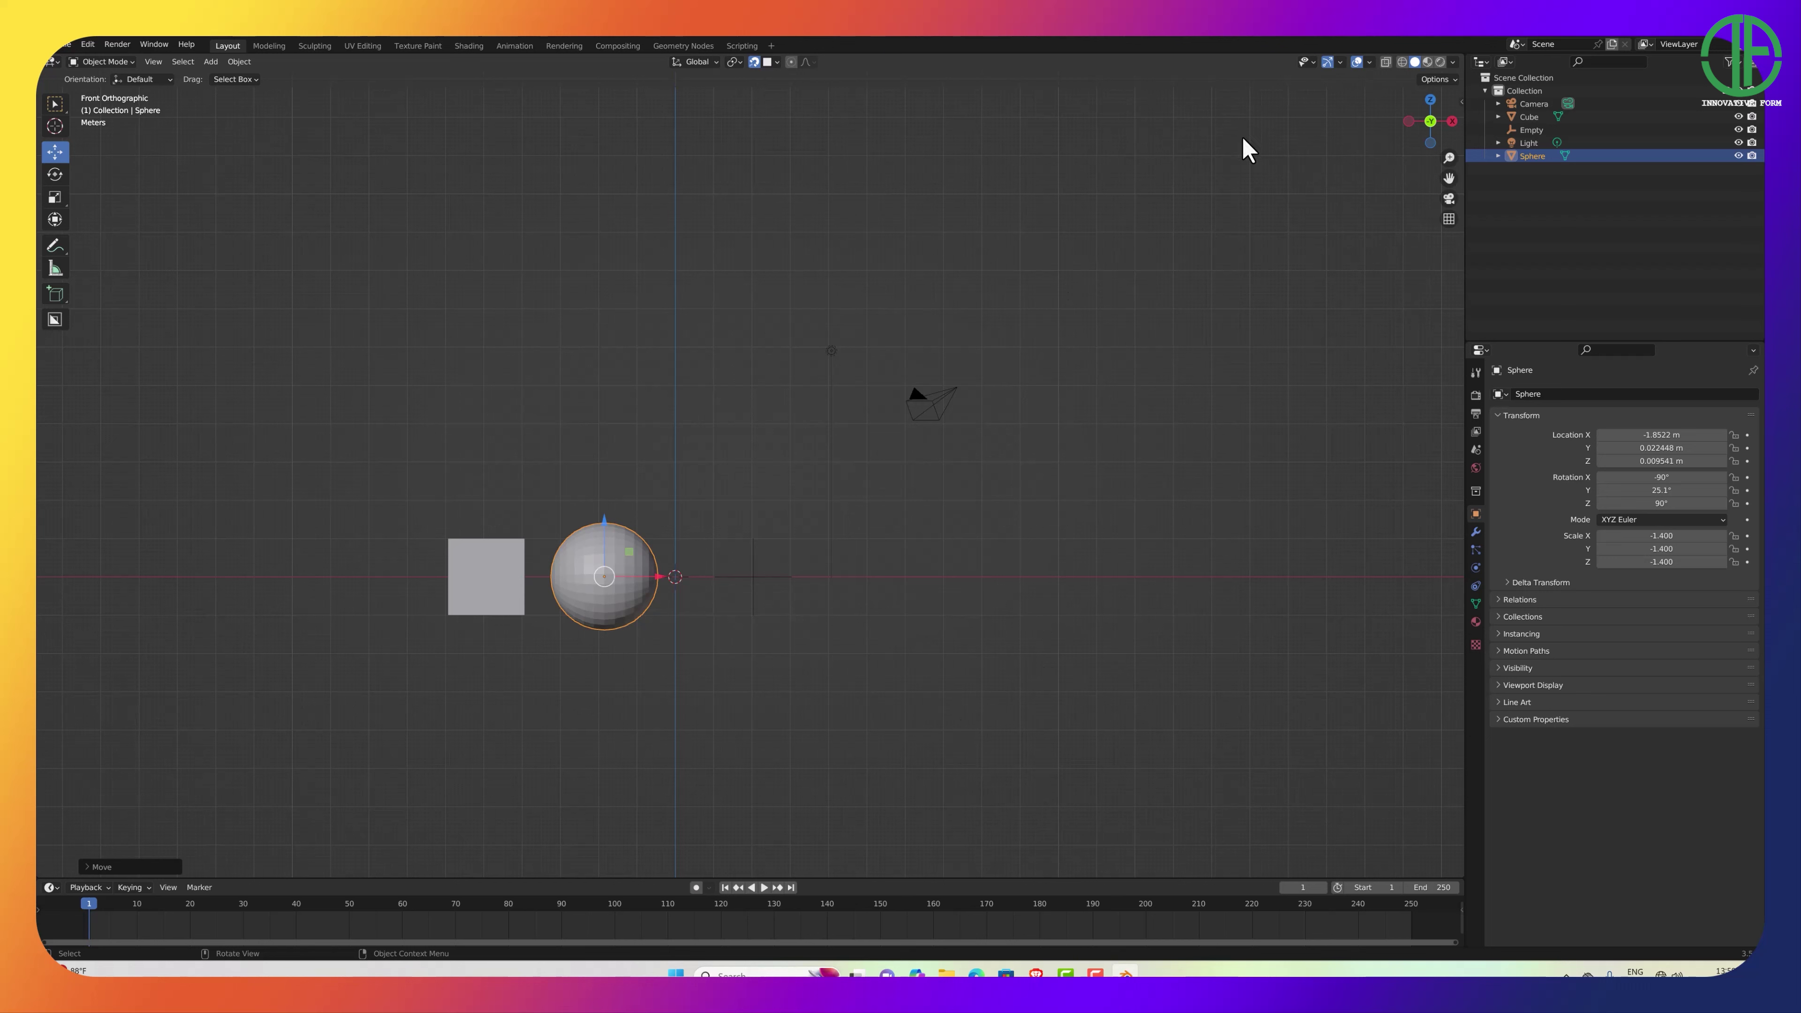
left_click(1369, 62)
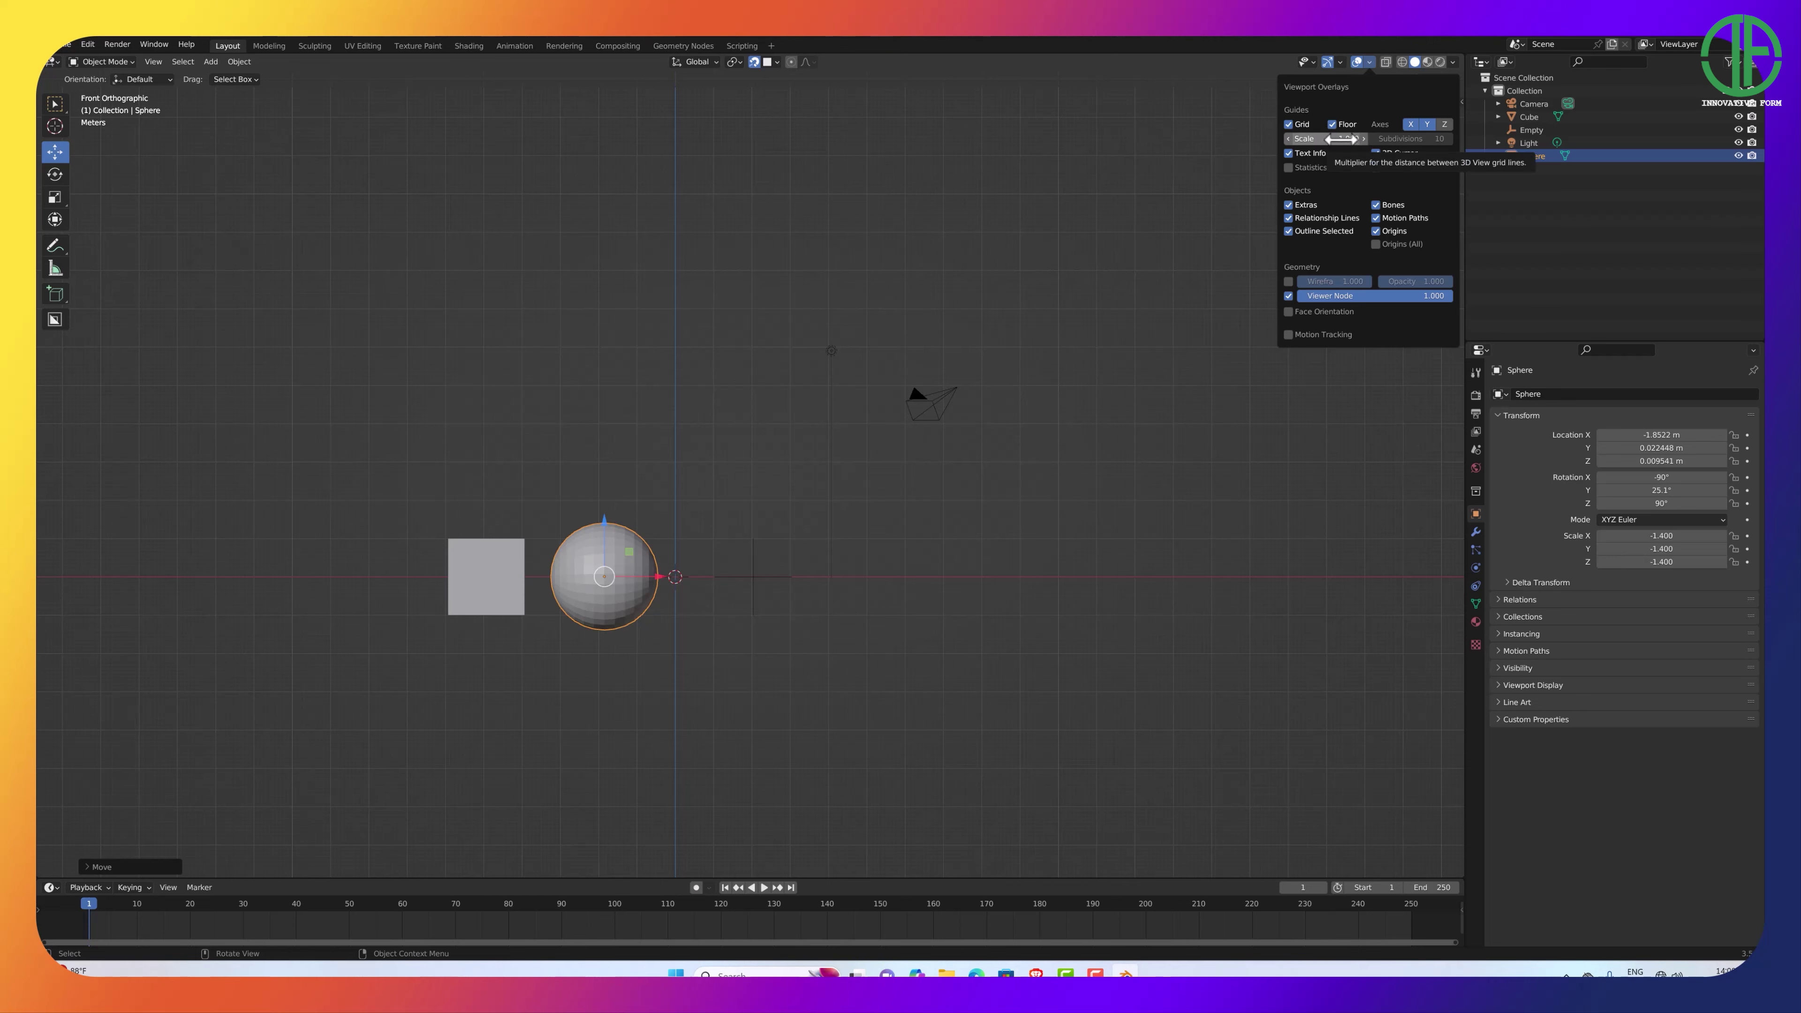
left_click_drag(1341, 139, 1314, 139)
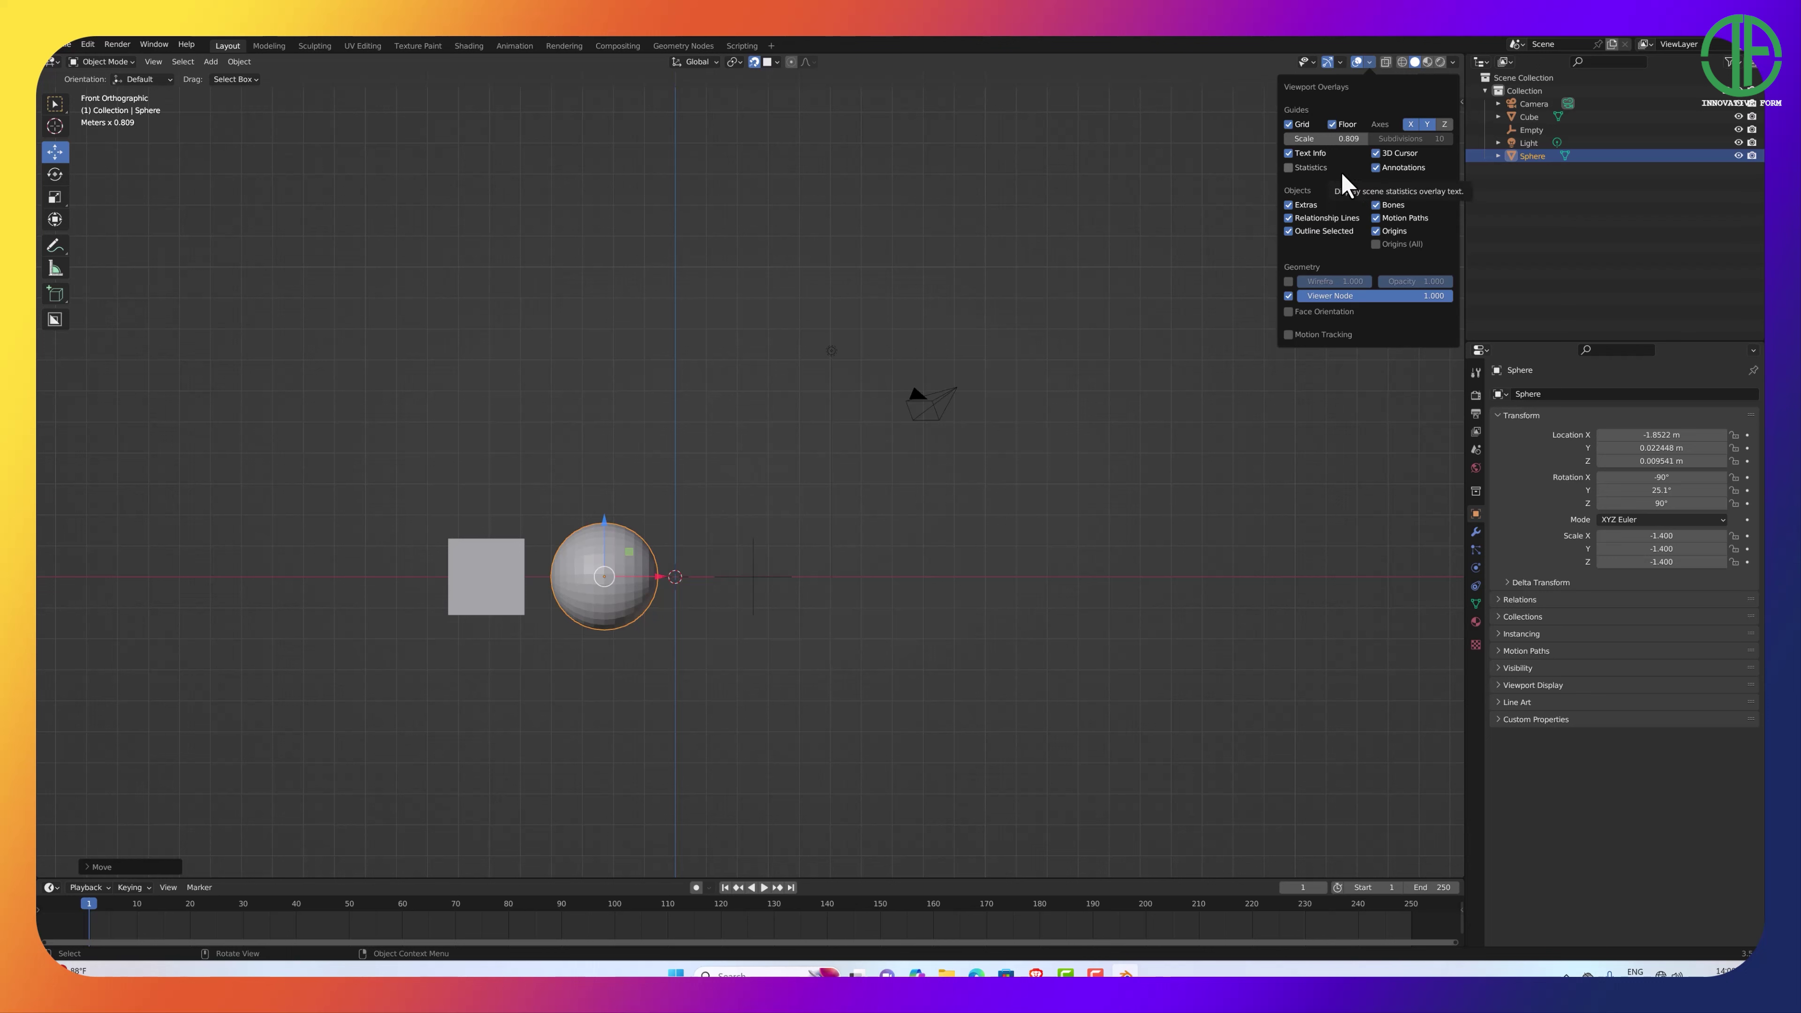
Toggle the 3D cursor overlay off and on, leaving it visible, and turn on the scene statistics overlay.
left_click(1377, 153)
left_click(1376, 155)
left_click(1376, 155)
left_click(1377, 153)
left_click(1377, 153)
left_click(1377, 154)
left_click(1289, 168)
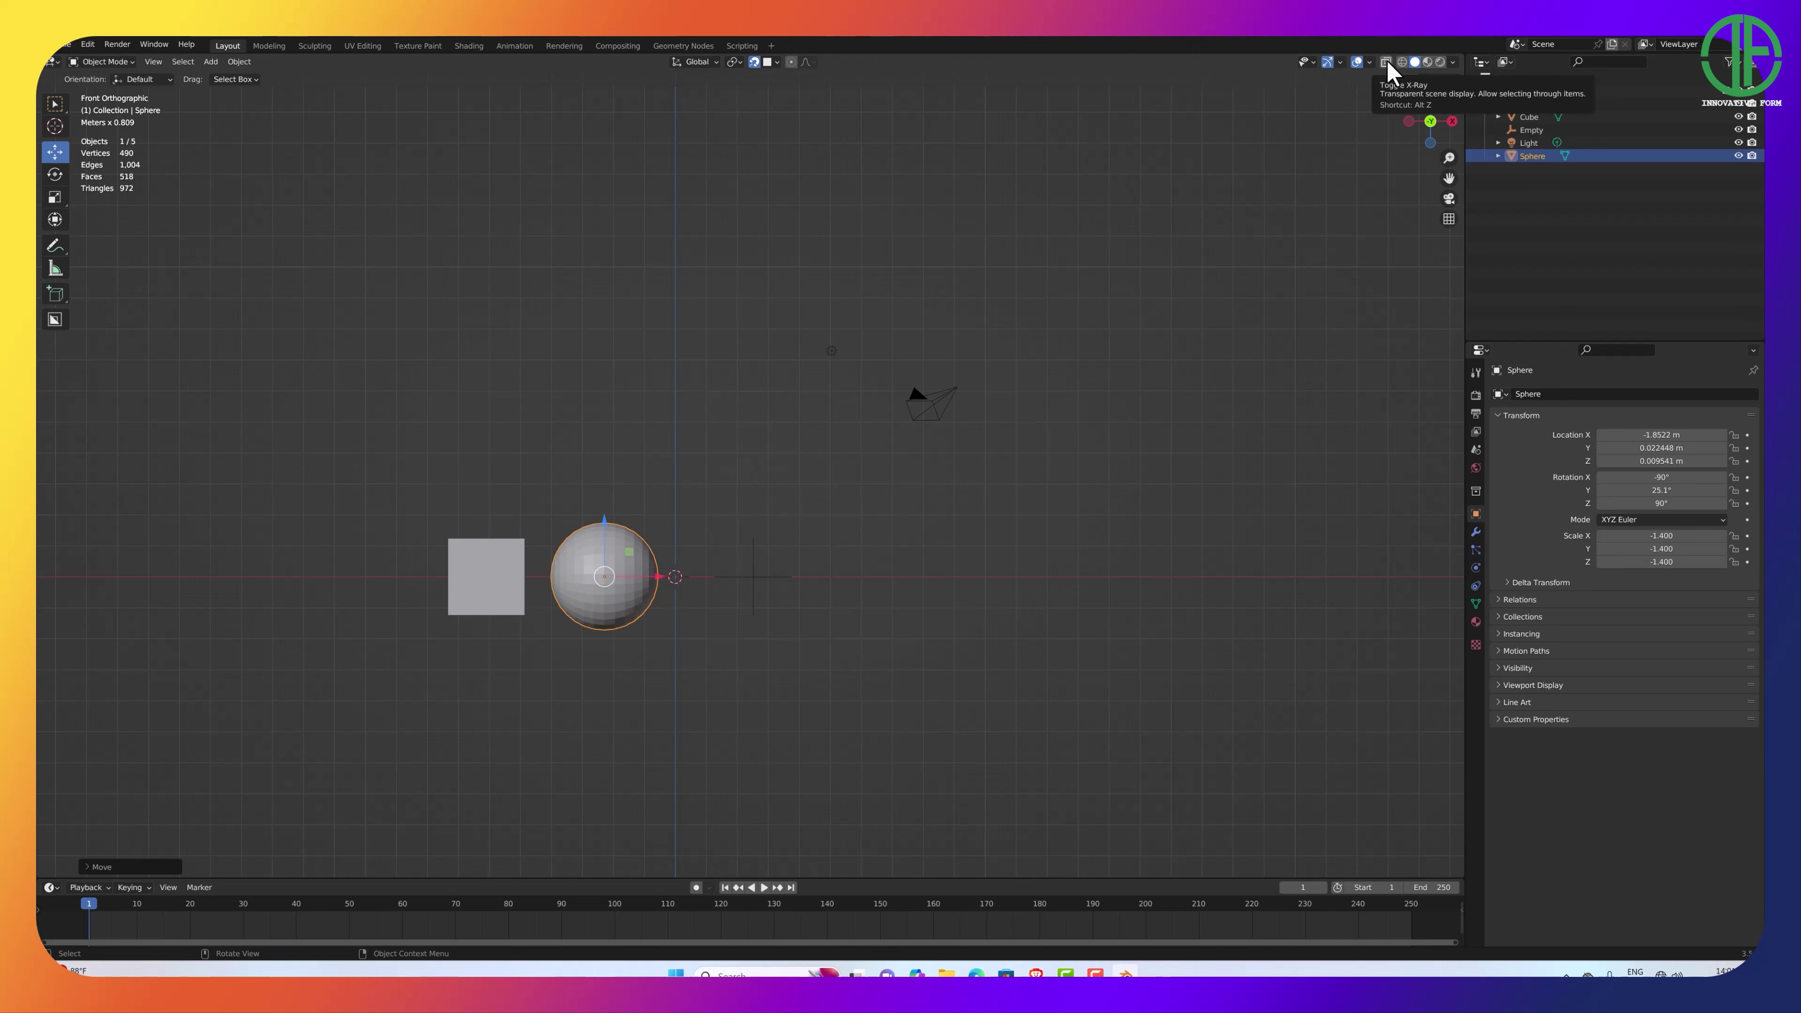
Turn on the wireframe geometry overlay, examine the edges on the sphere and cube from several angles, and turn it off again.
left_click(1371, 63)
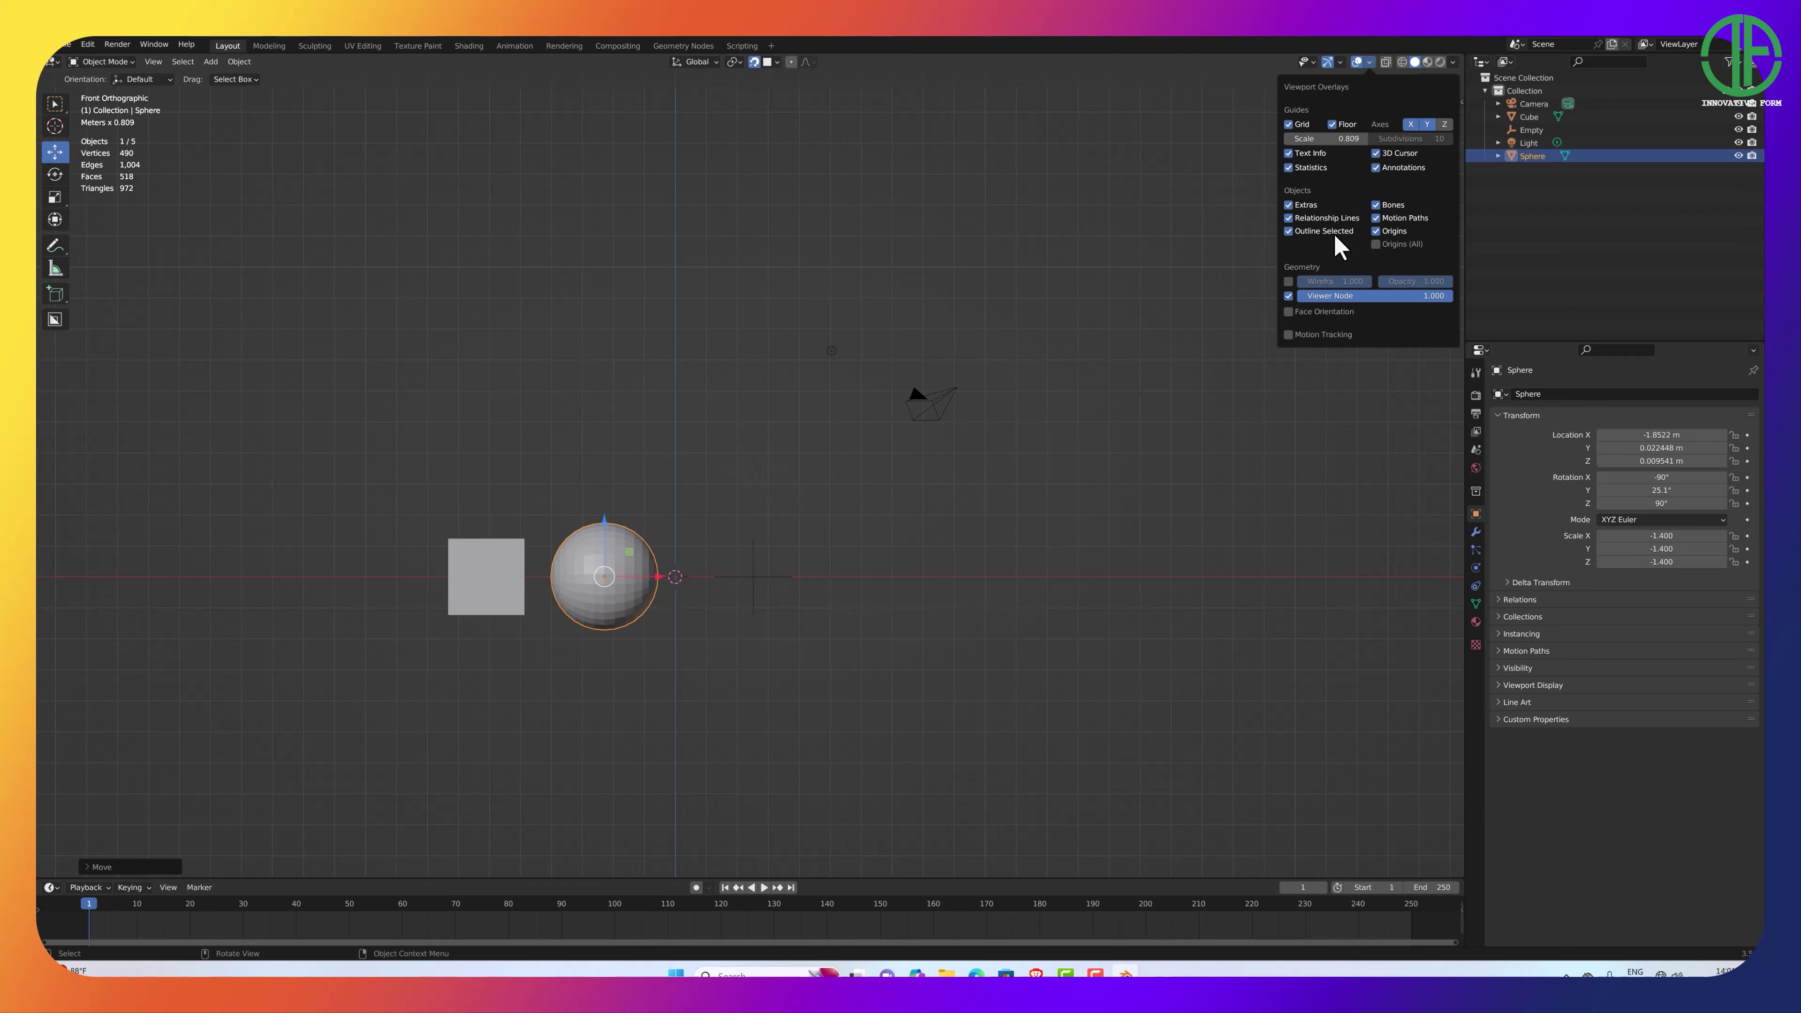
left_click(1289, 282)
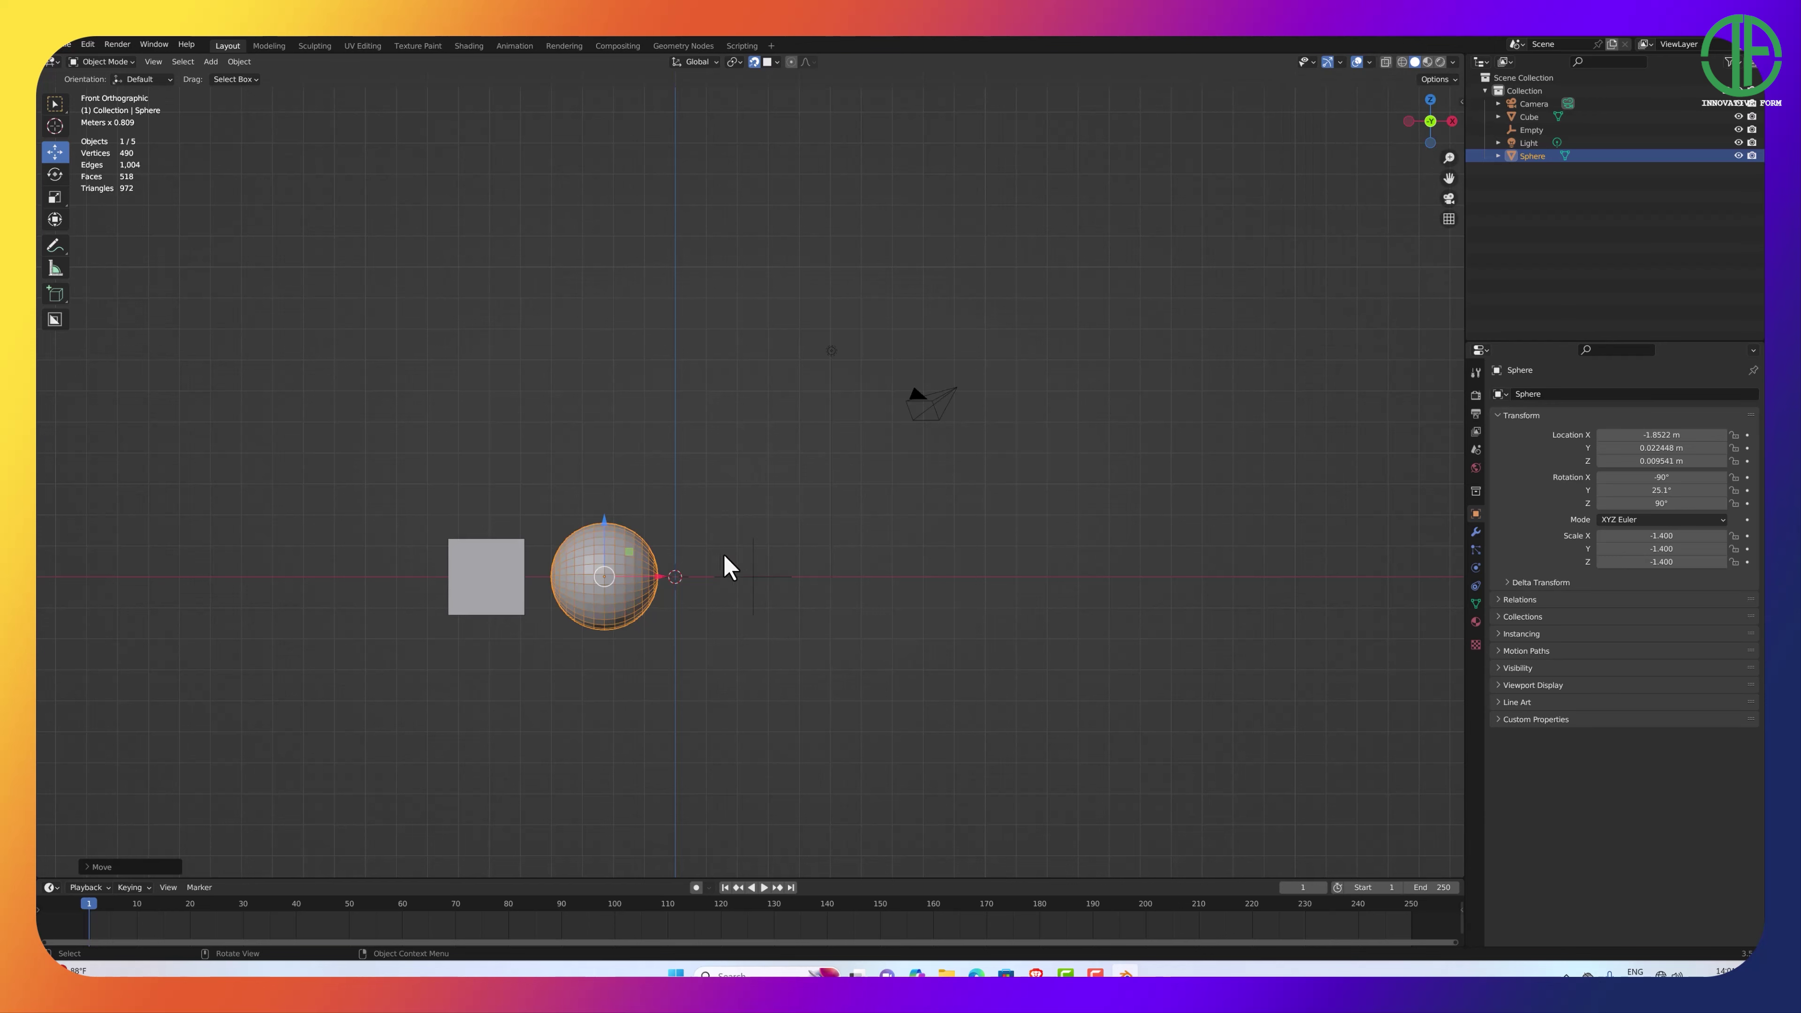
middle_click_drag(659, 656, 889, 684)
left_click(888, 684)
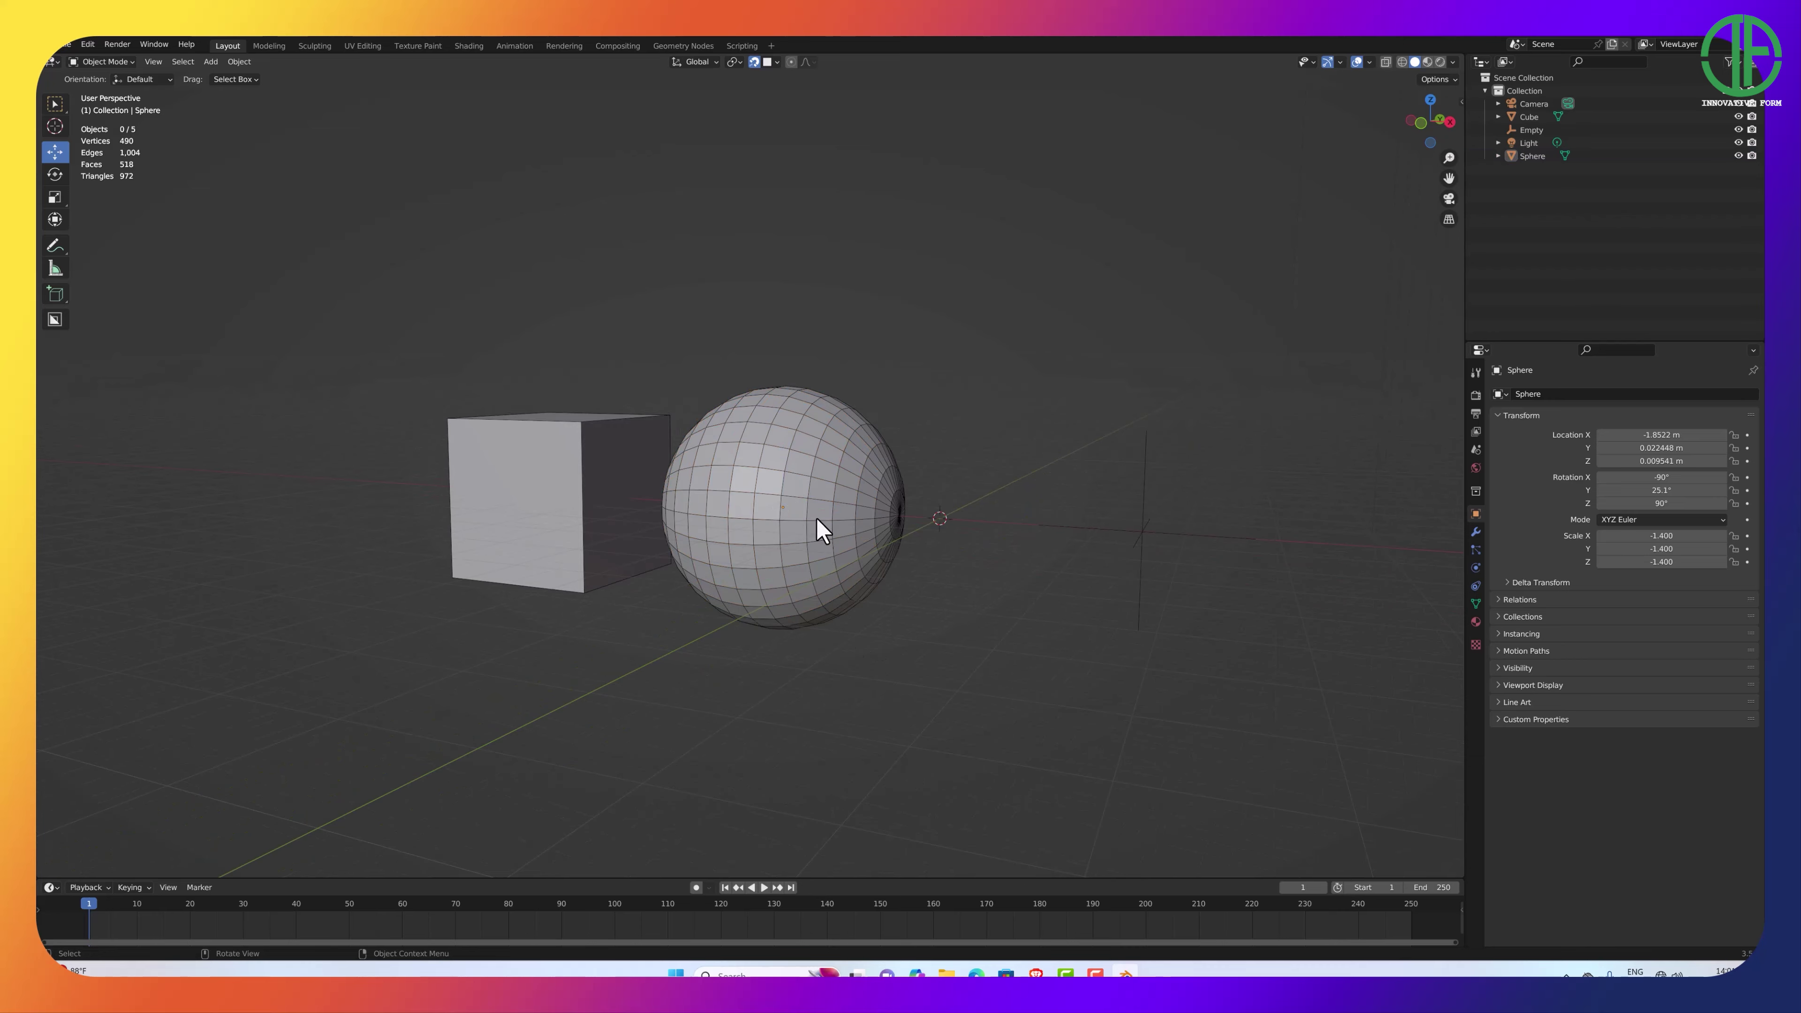
middle_click_drag(818, 520, 925, 560)
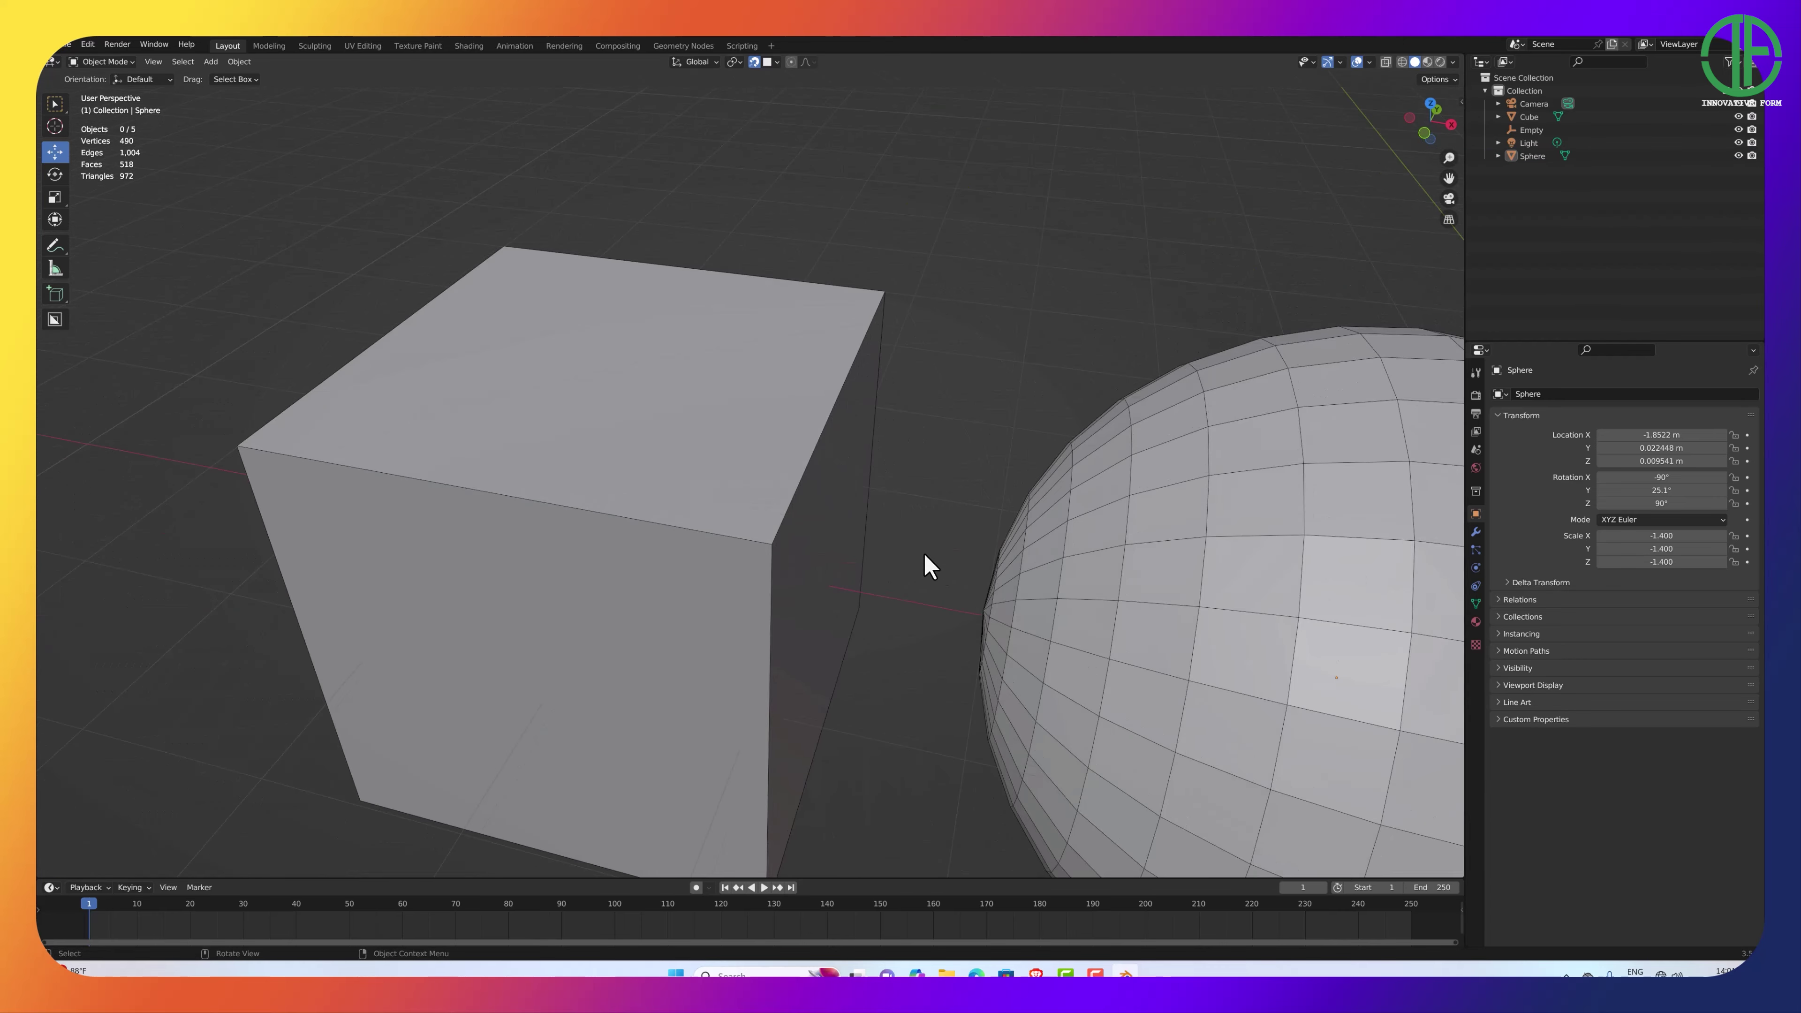
scroll(1046, 523, "down", 4)
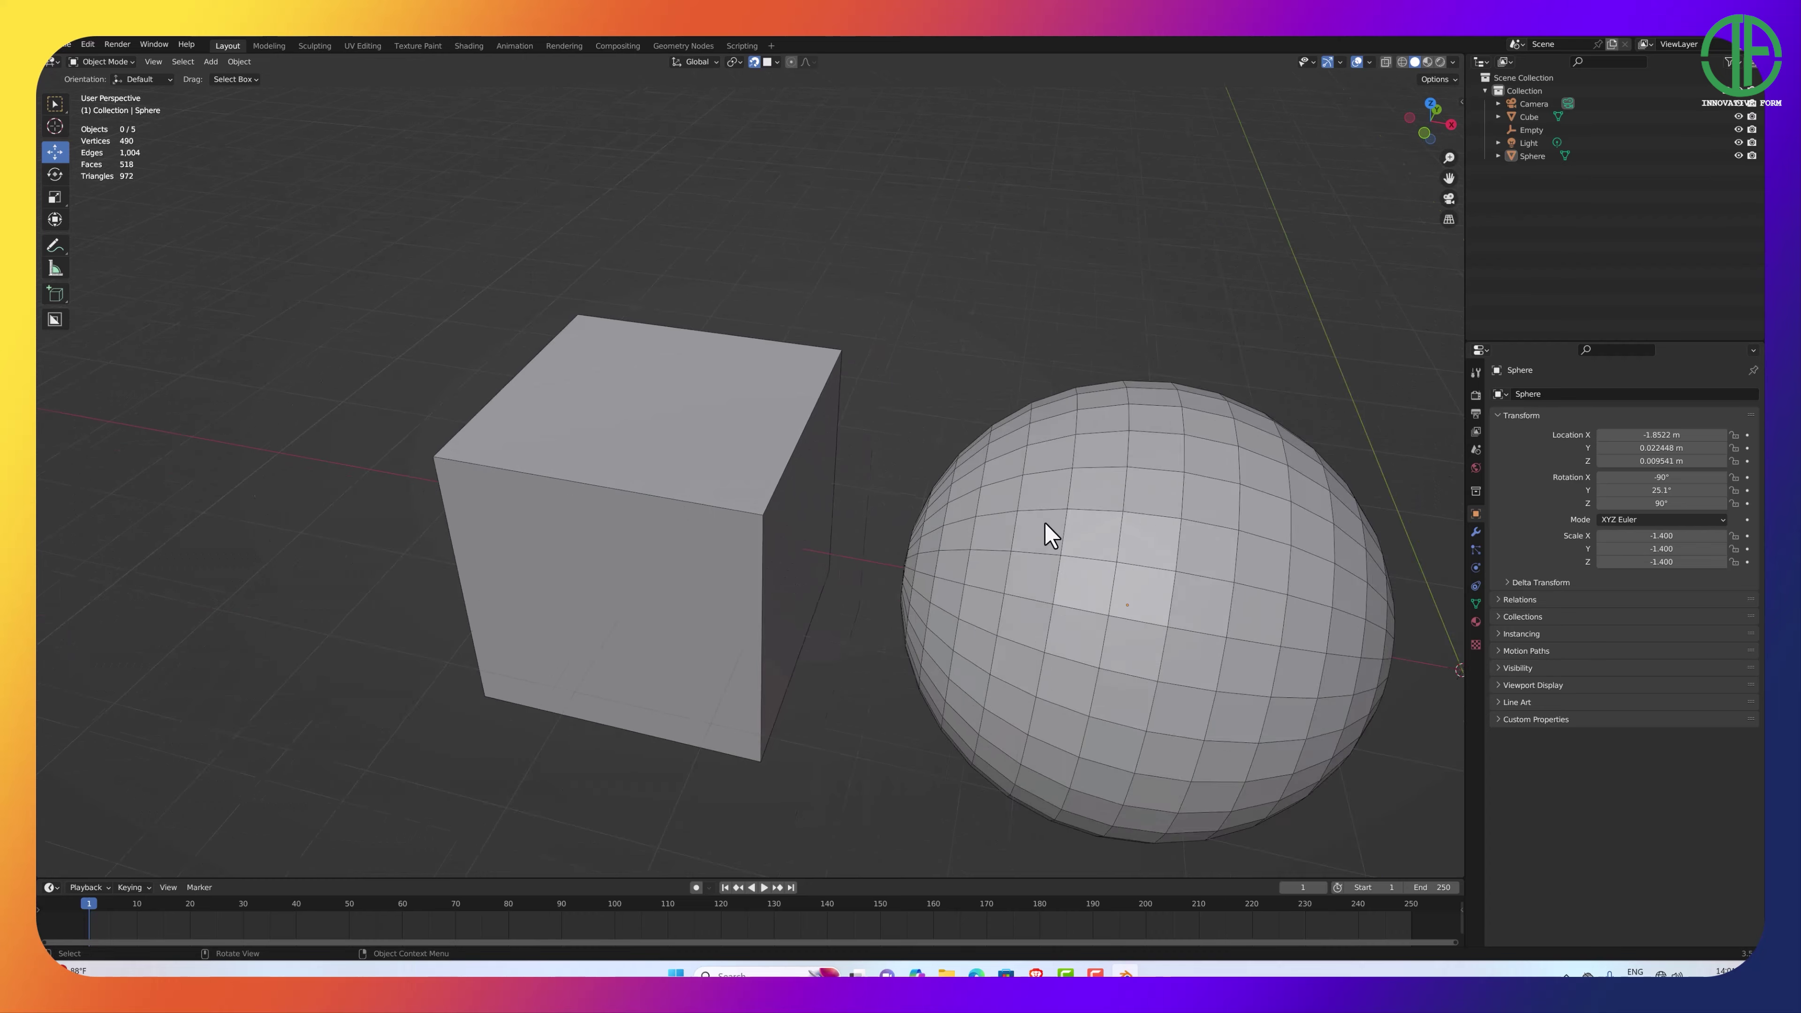
middle_click_drag(1045, 524, 937, 497)
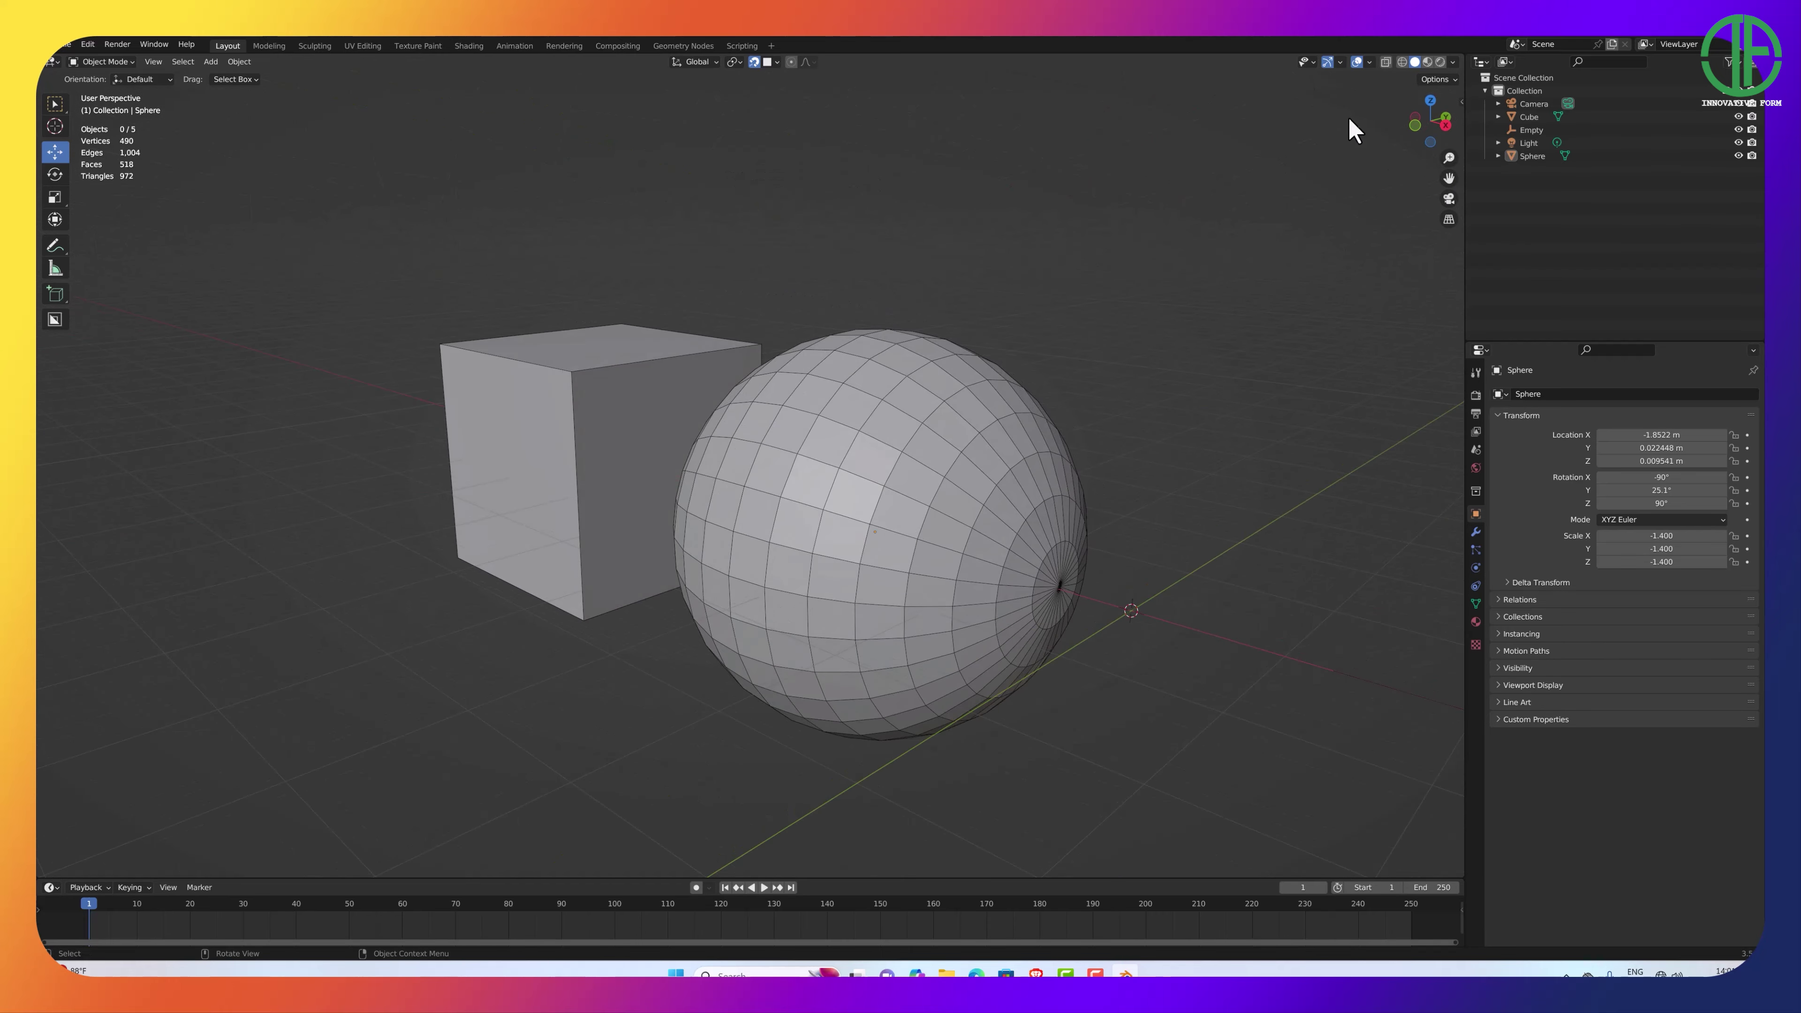
left_click(1369, 62)
left_click(1289, 282)
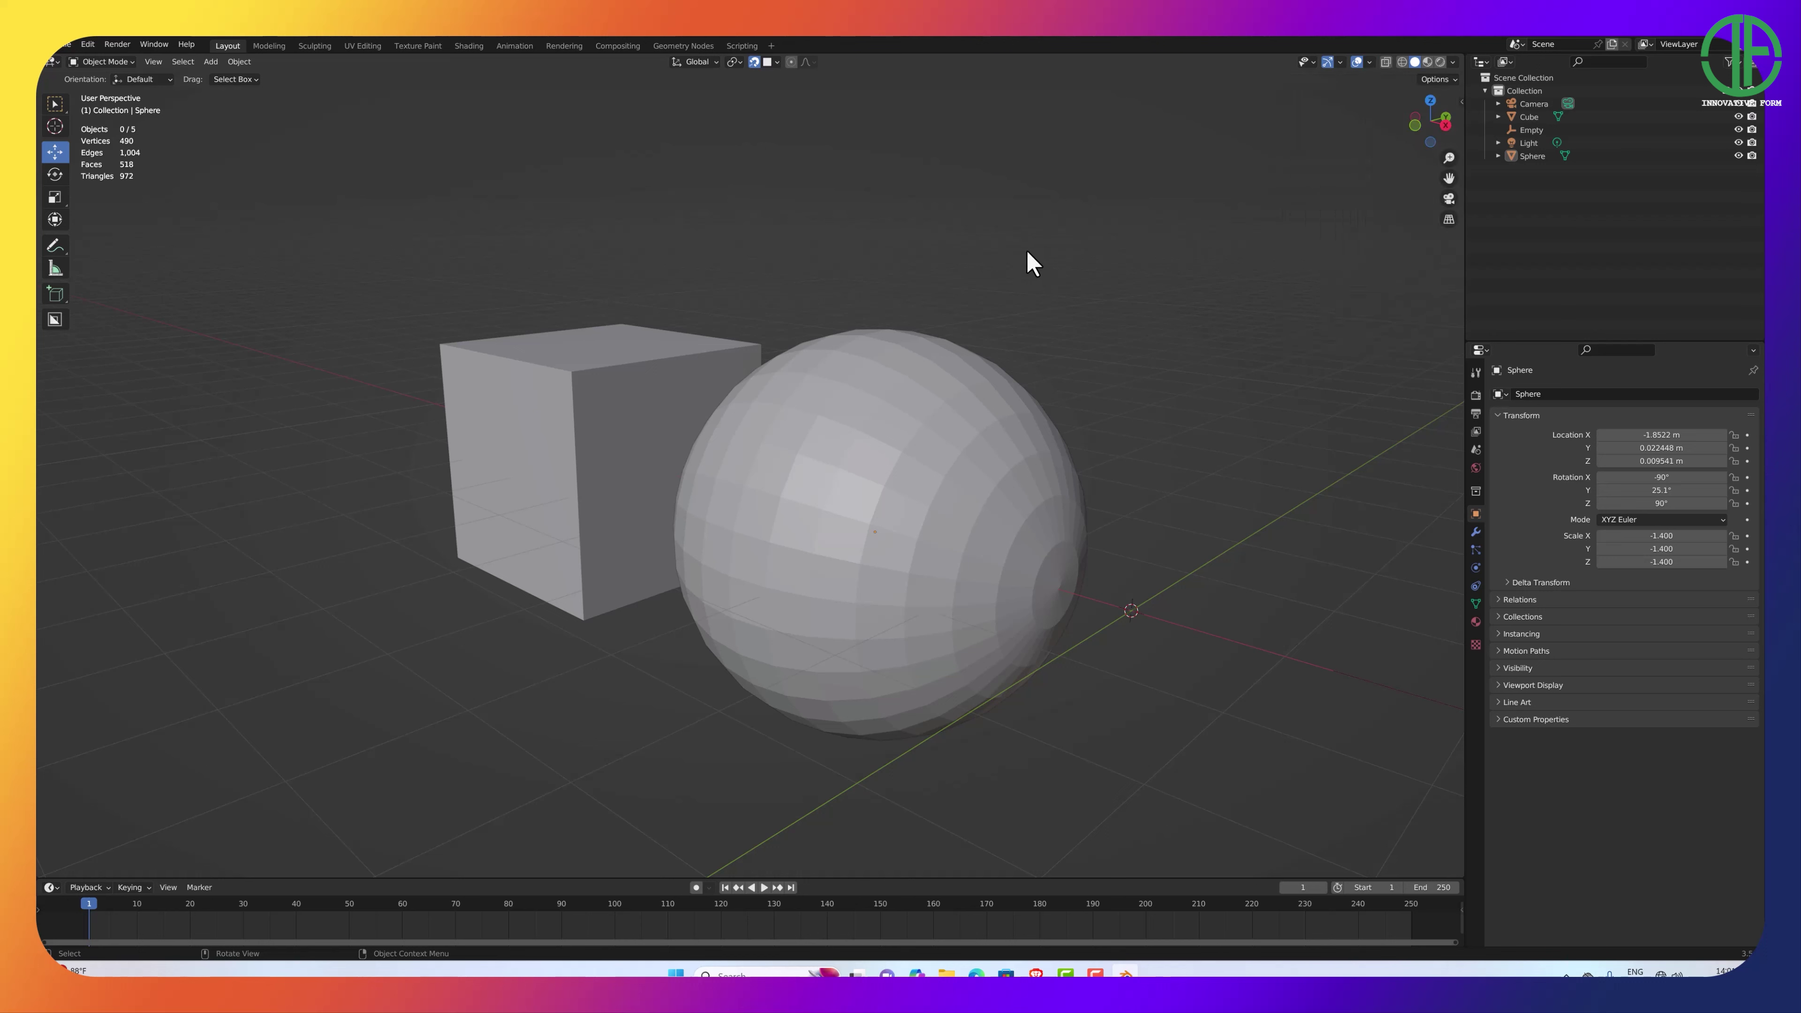
Turn on X-ray display to look through the cube and sphere, and switch it off again.
left_click(1387, 63)
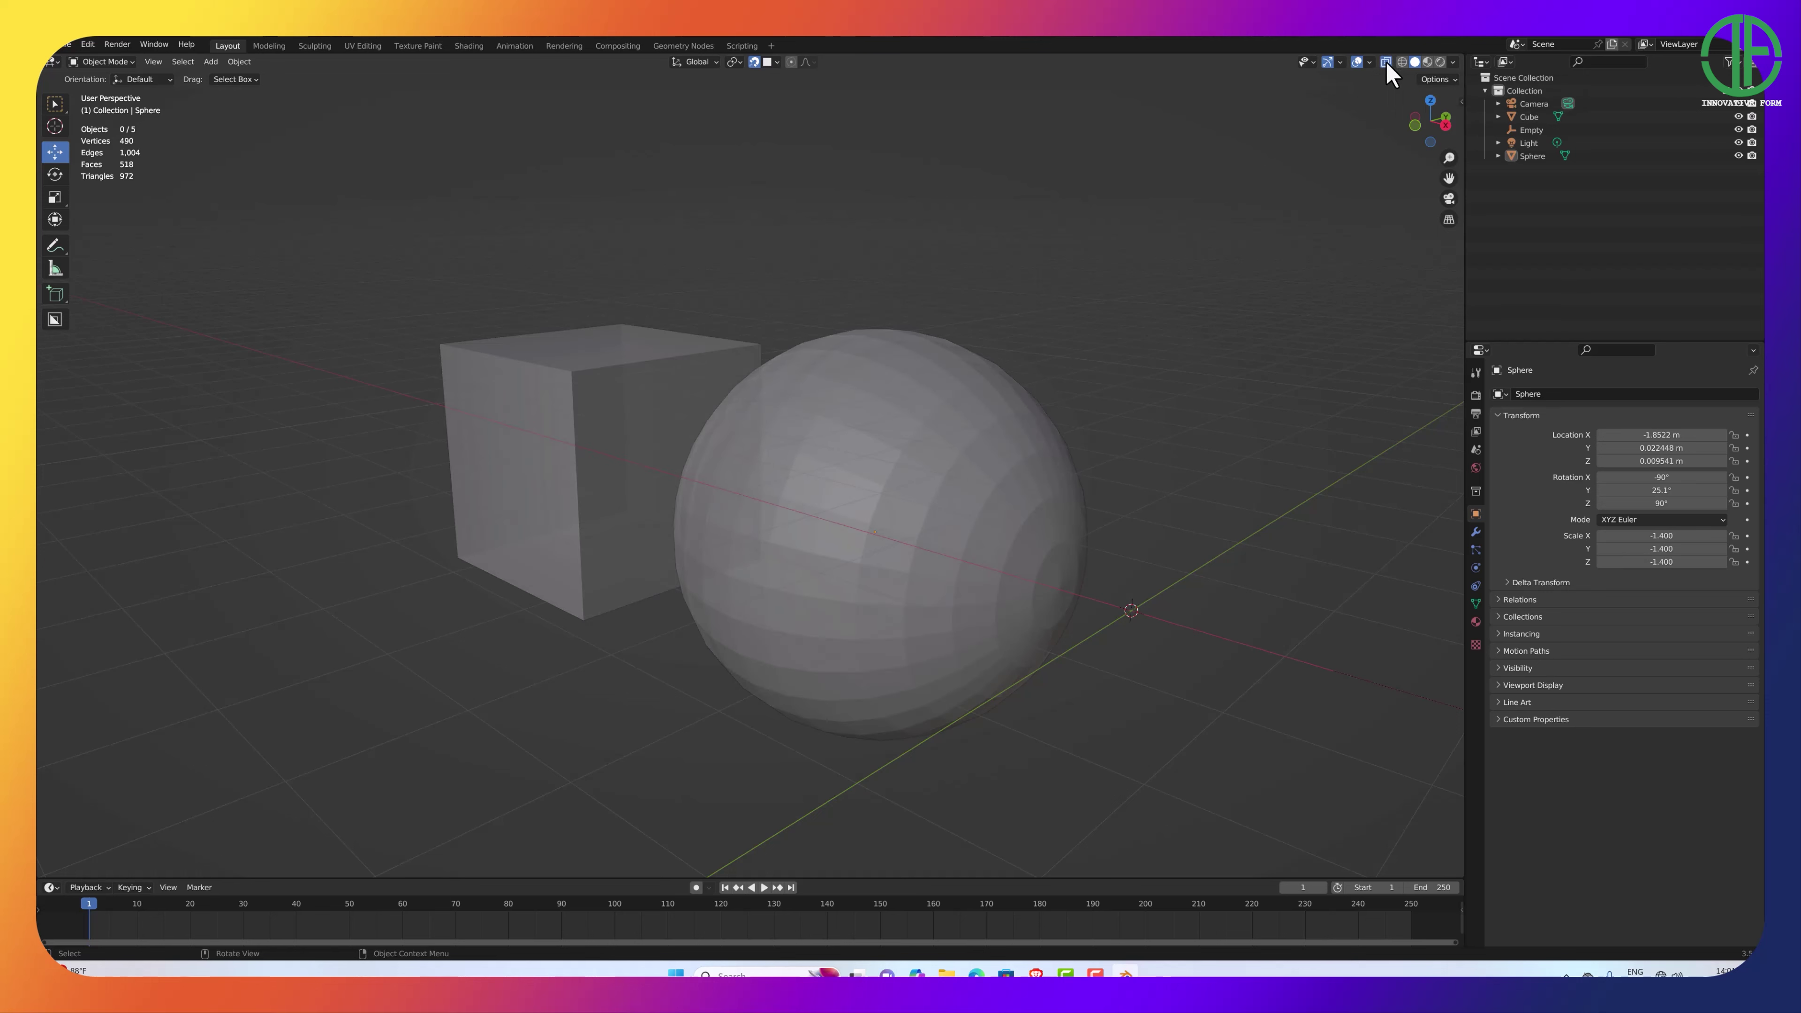
middle_click_drag(993, 443, 1020, 491)
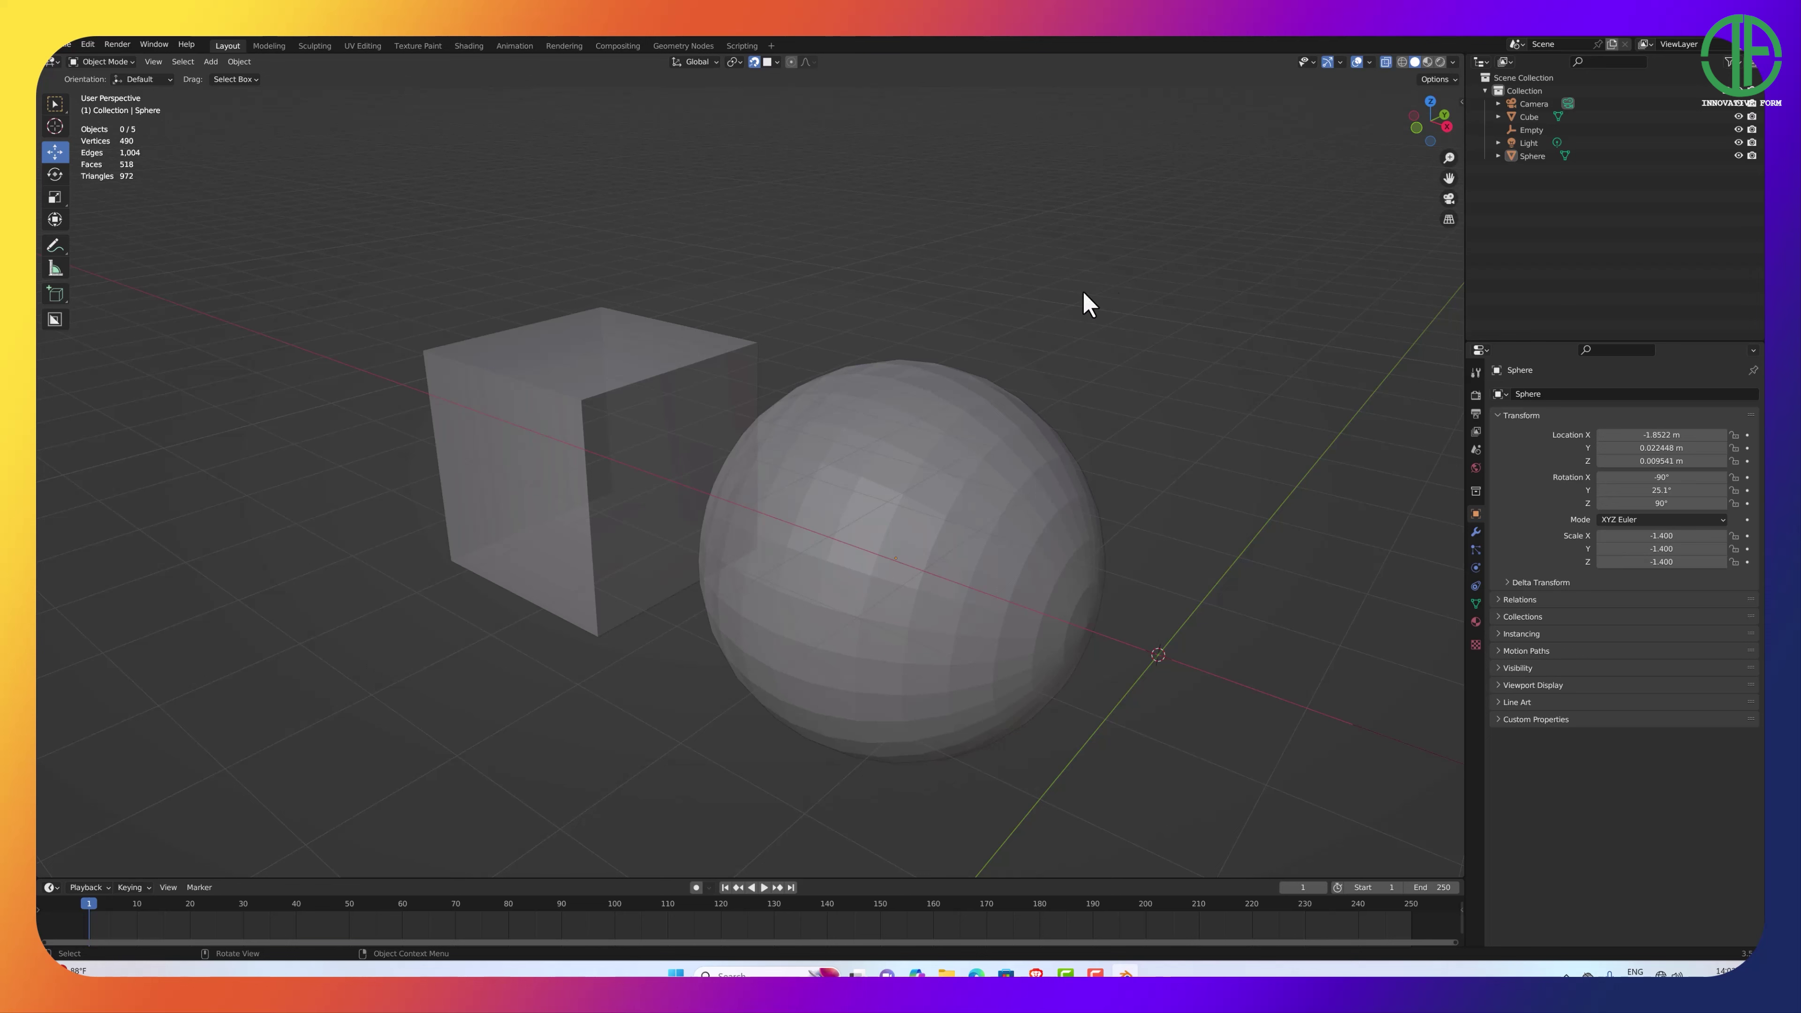
left_click(1389, 63)
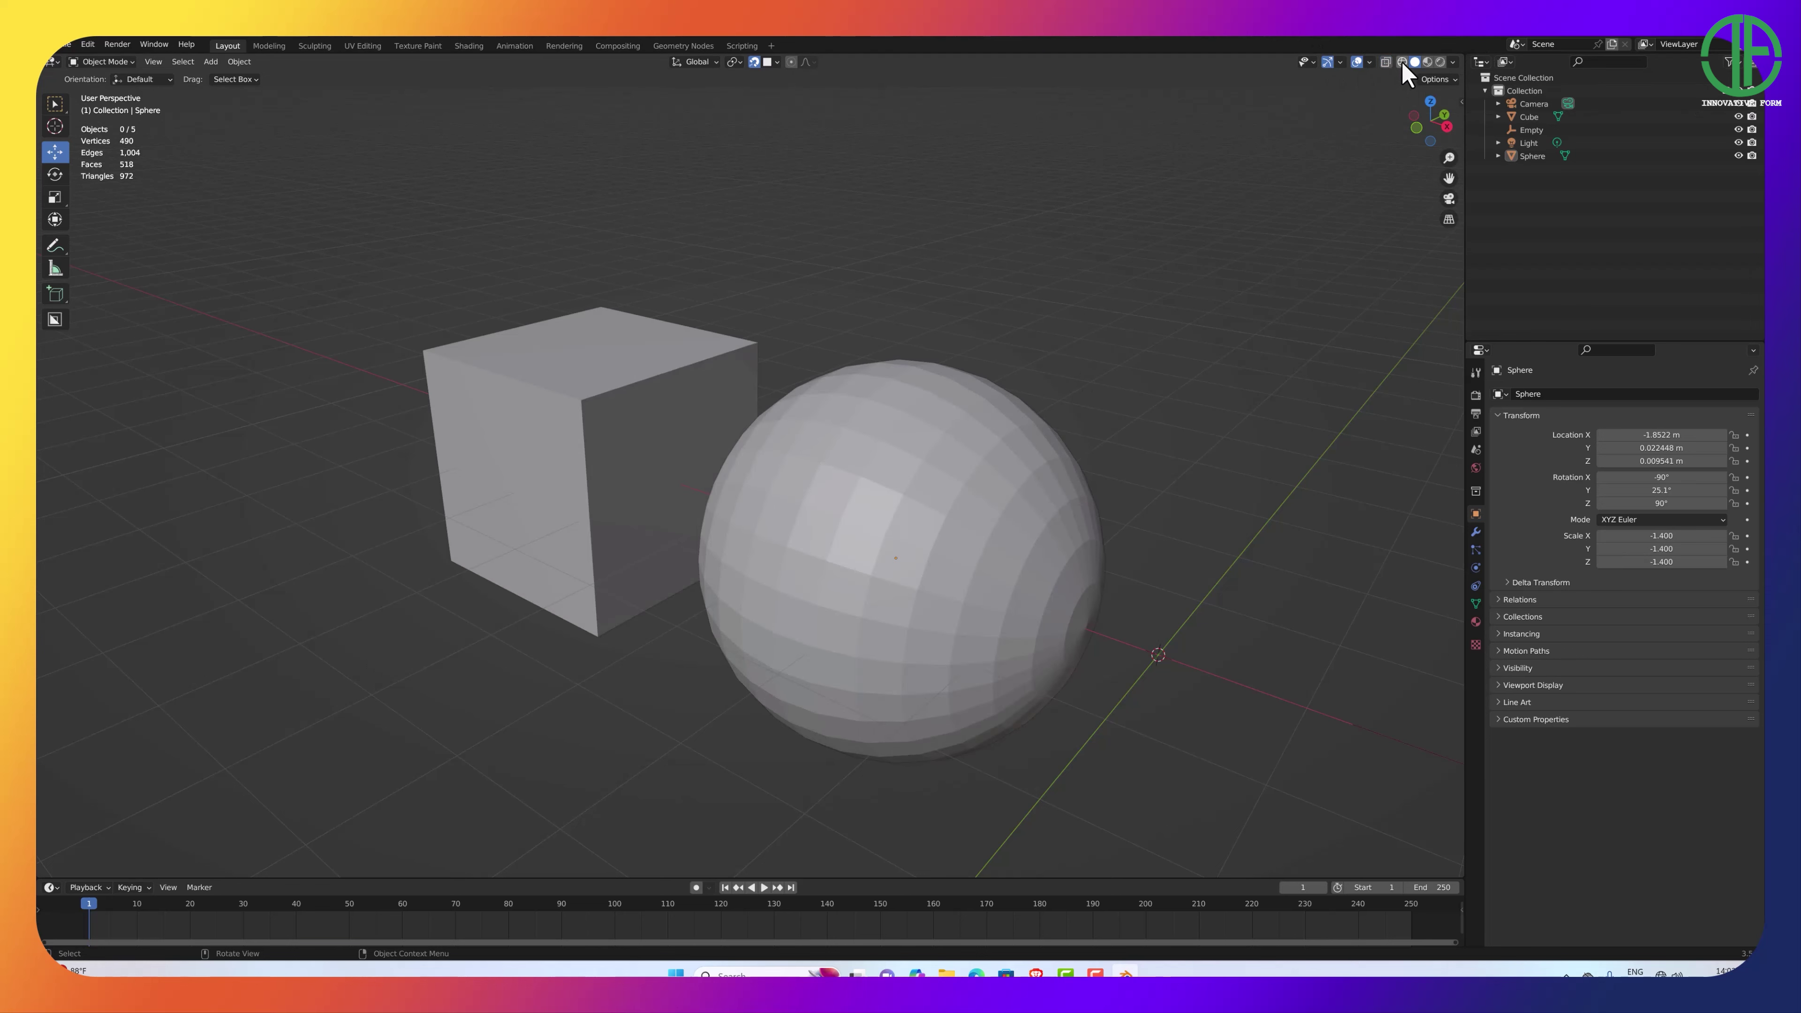
Switch the viewport to Wireframe shading, view the cube and sphere from different angles, and return to Solid shading.
left_click(1402, 62)
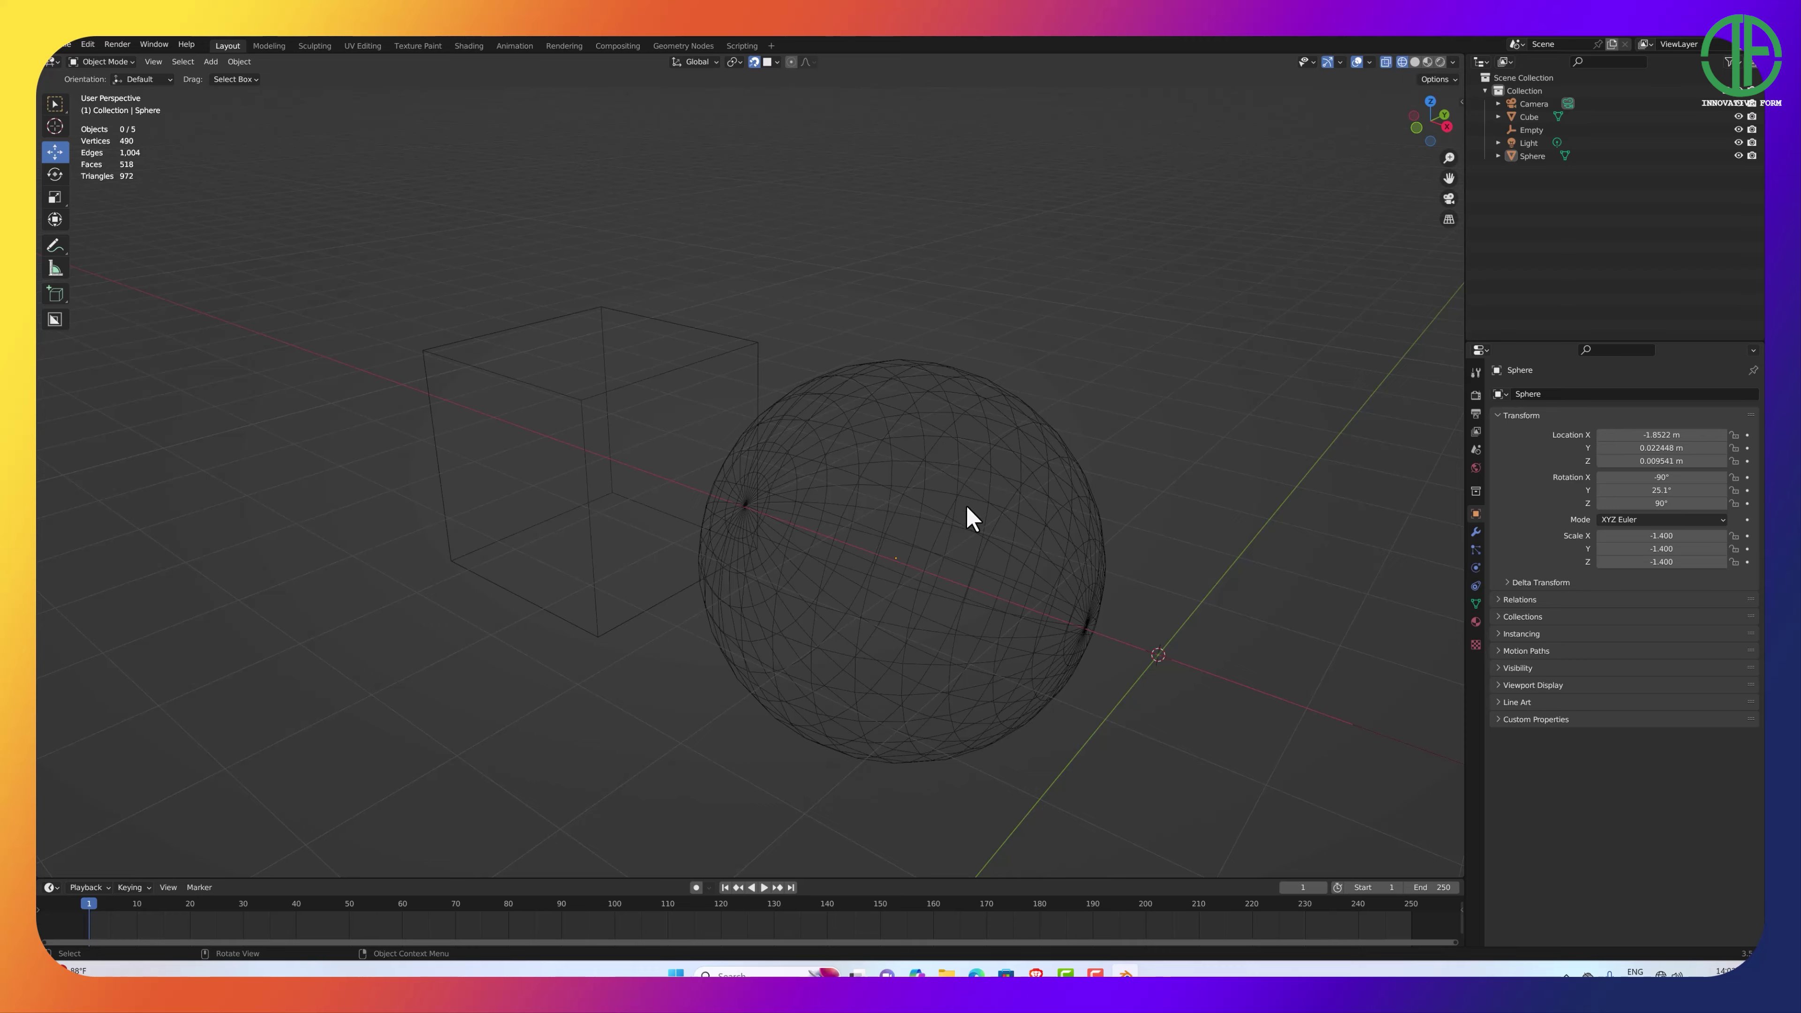
middle_click_drag(1000, 578, 812, 541)
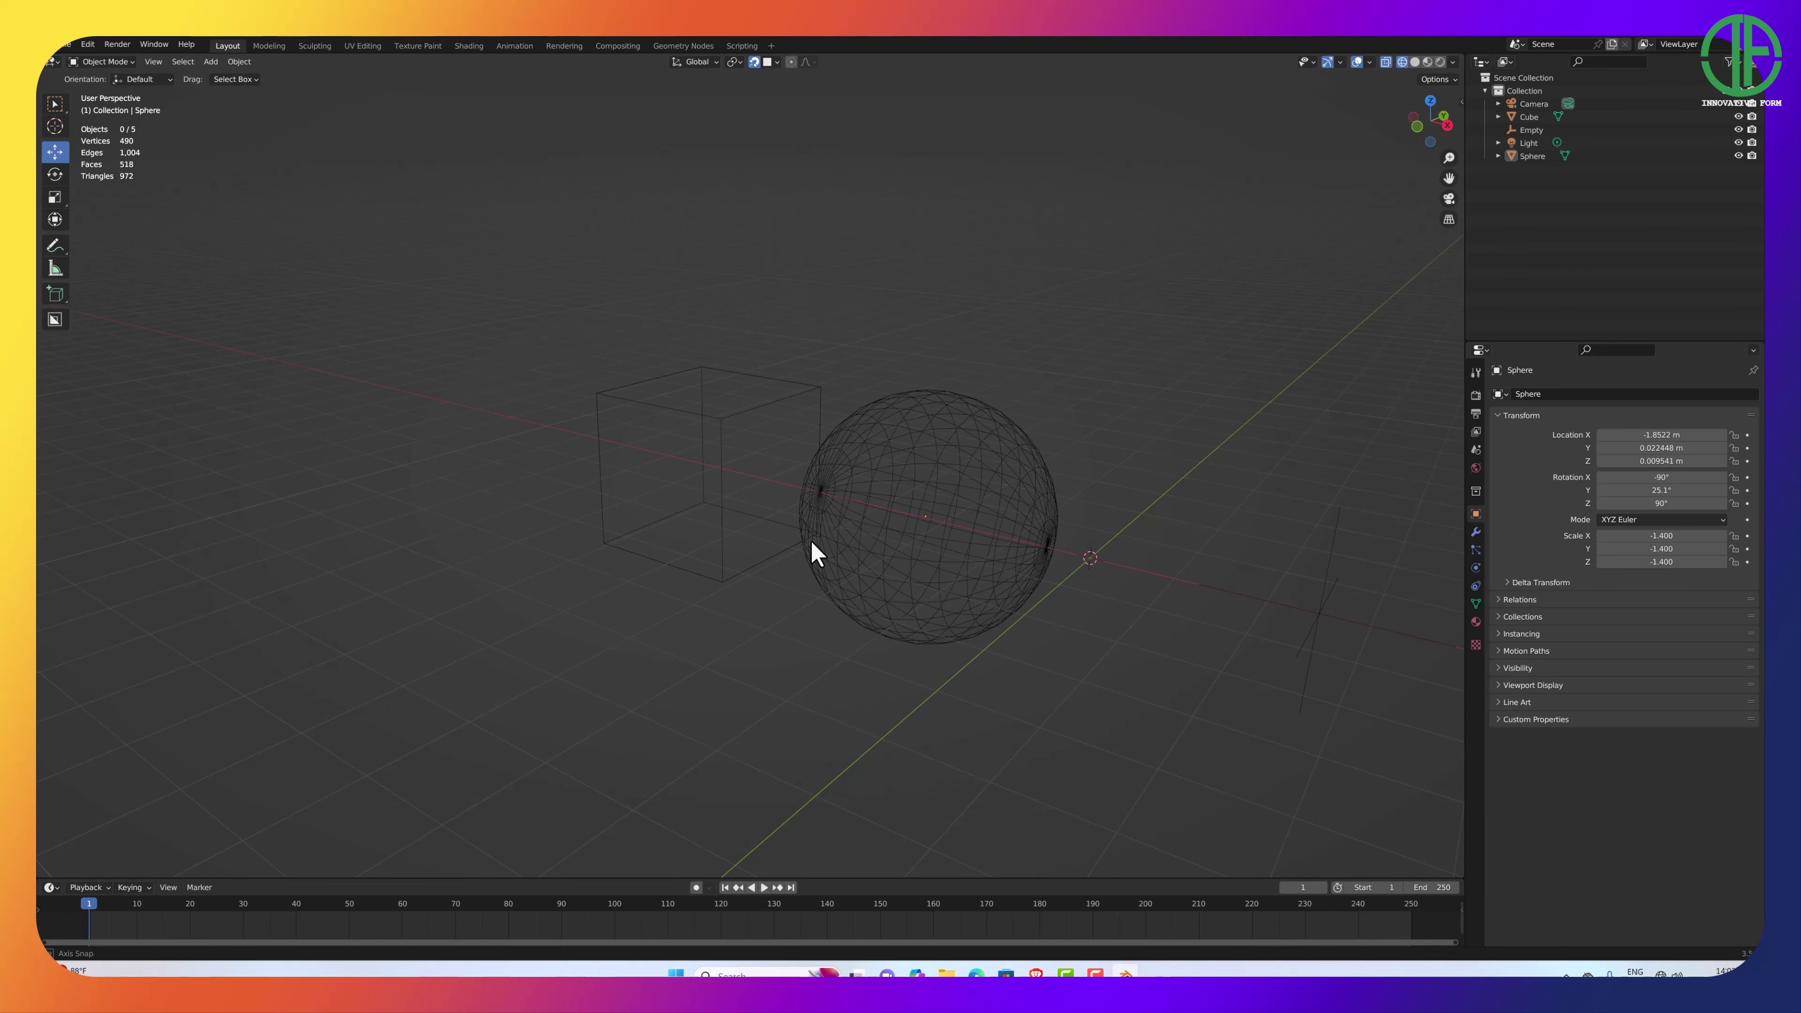
middle_click_drag(812, 542, 744, 596)
scroll(823, 567, "up", 1)
scroll(760, 569, "up", 2)
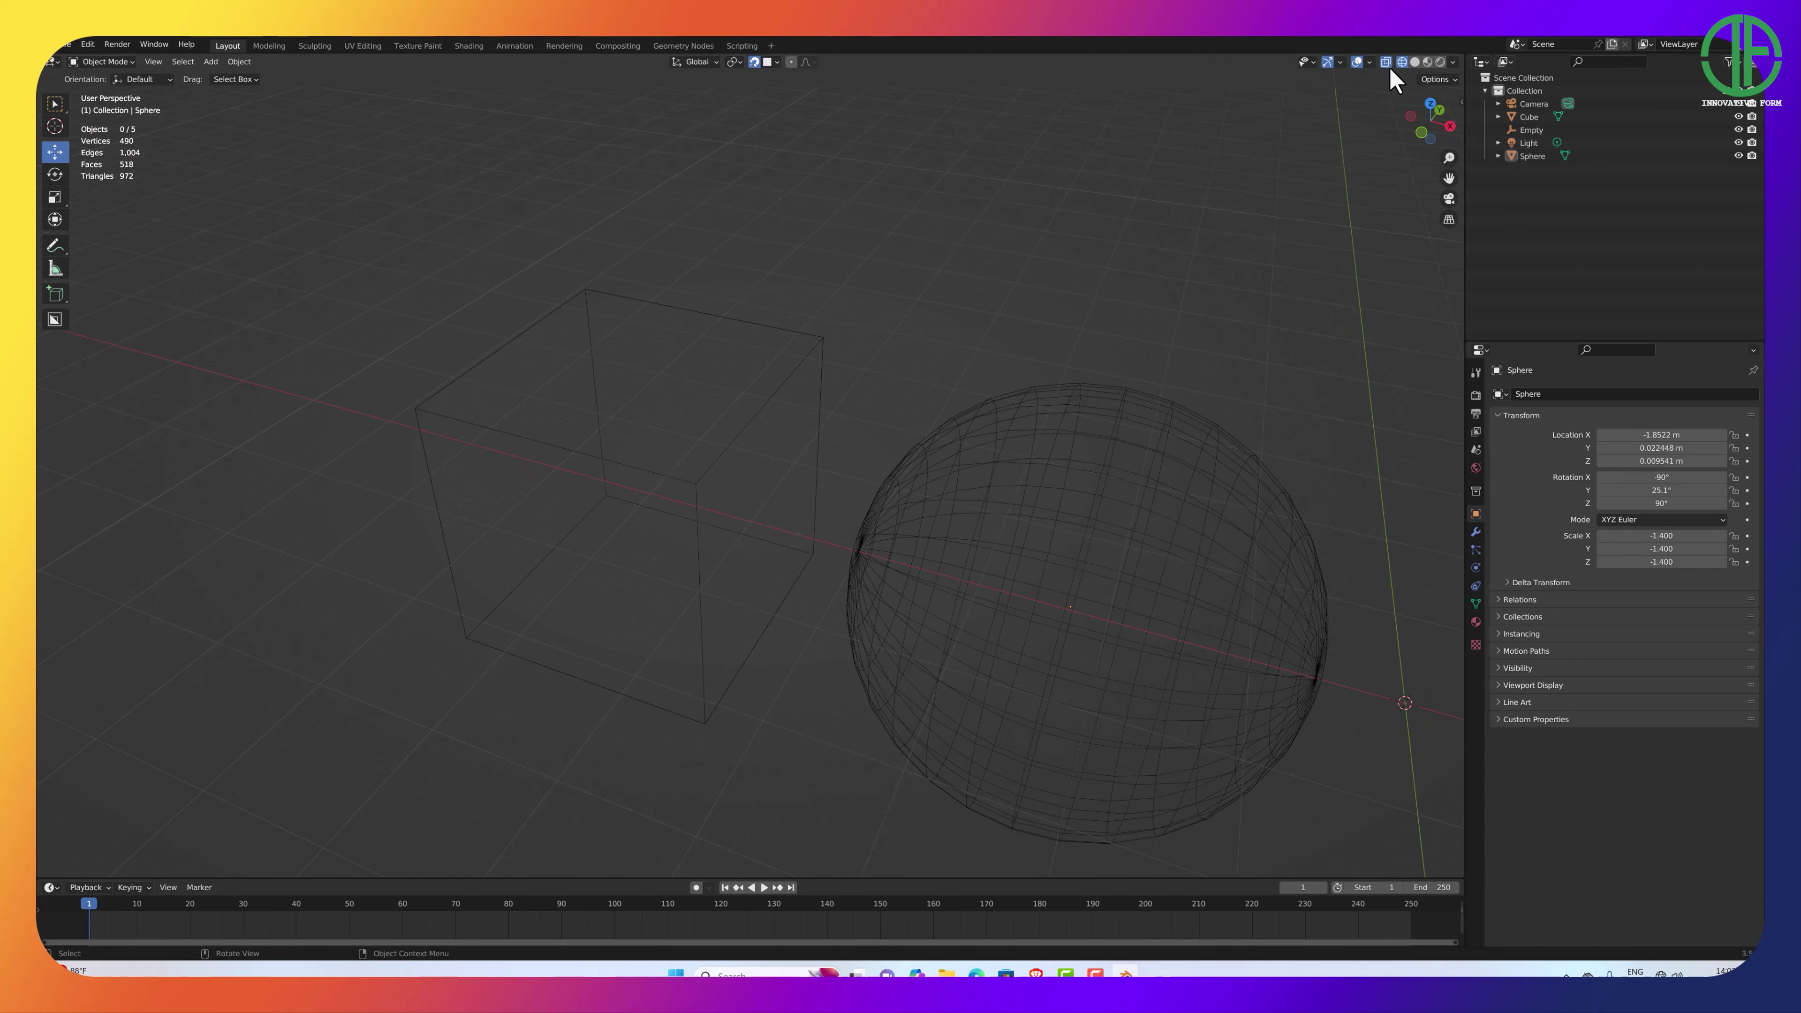
left_click(1415, 62)
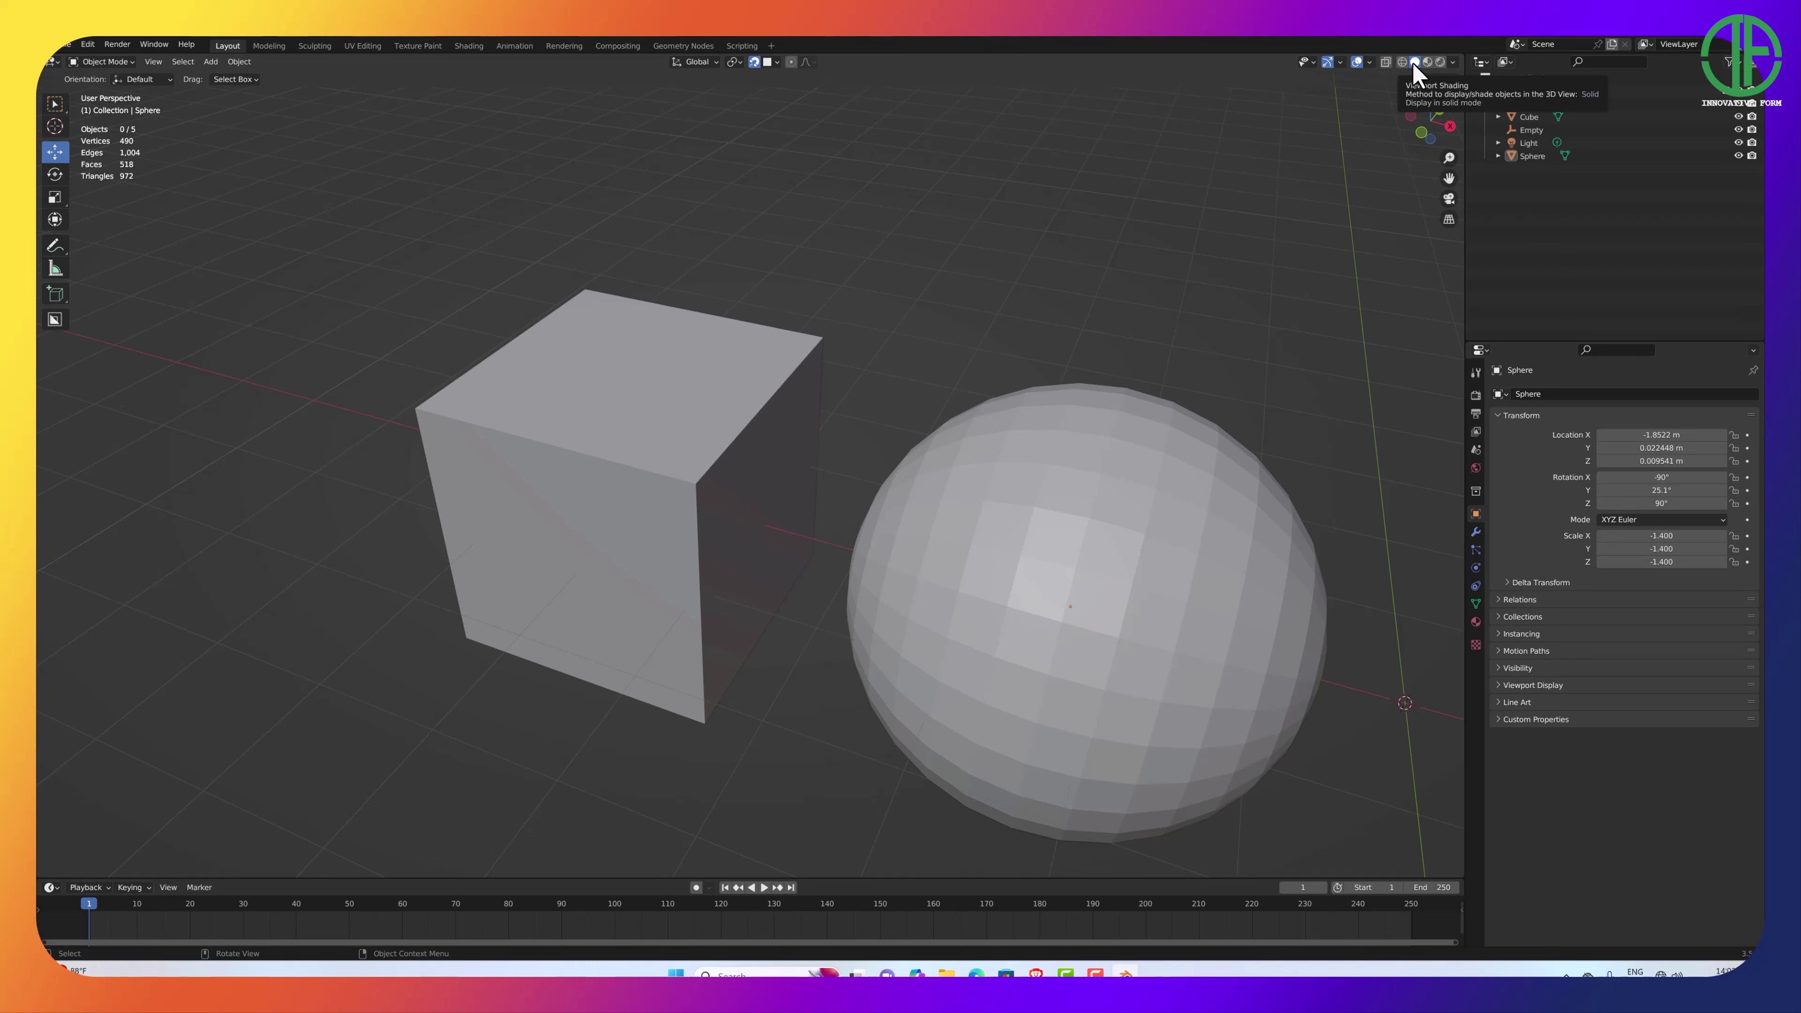
Select the sphere and move it along the X axis to about X -1.991 m.
scroll(1066, 648, "down", 4)
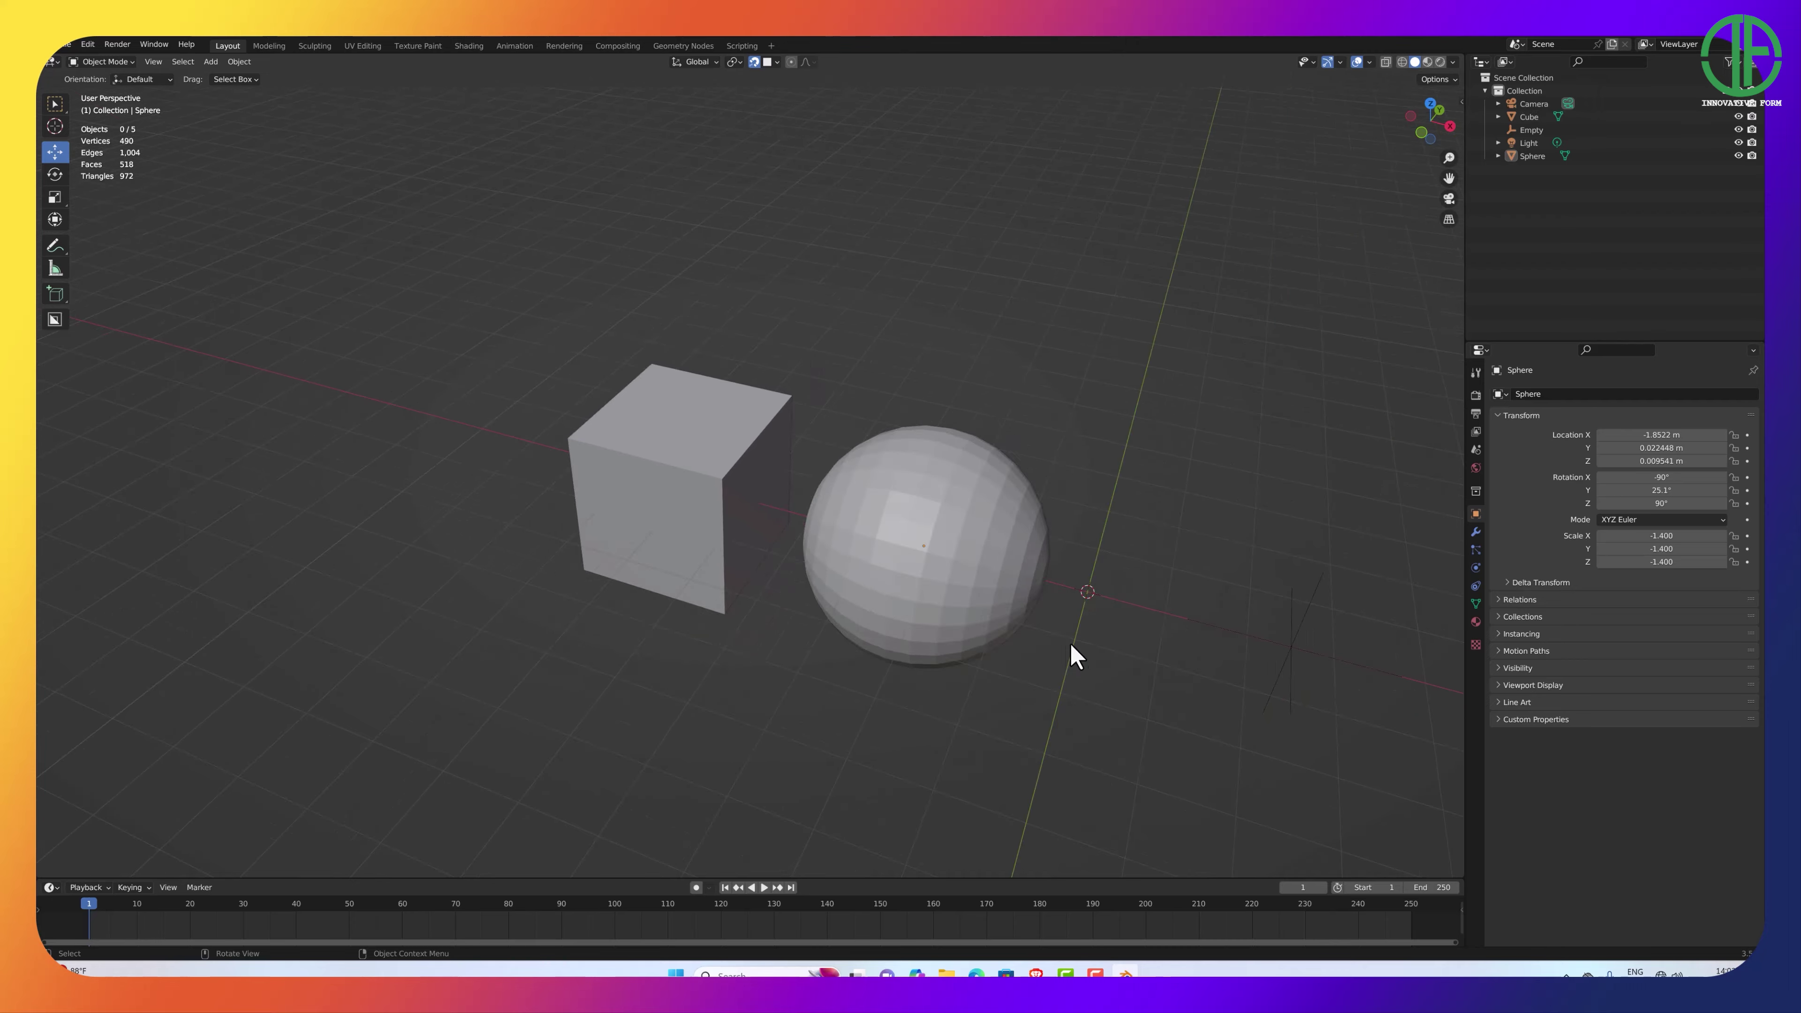
middle_click_drag(1072, 647, 854, 553)
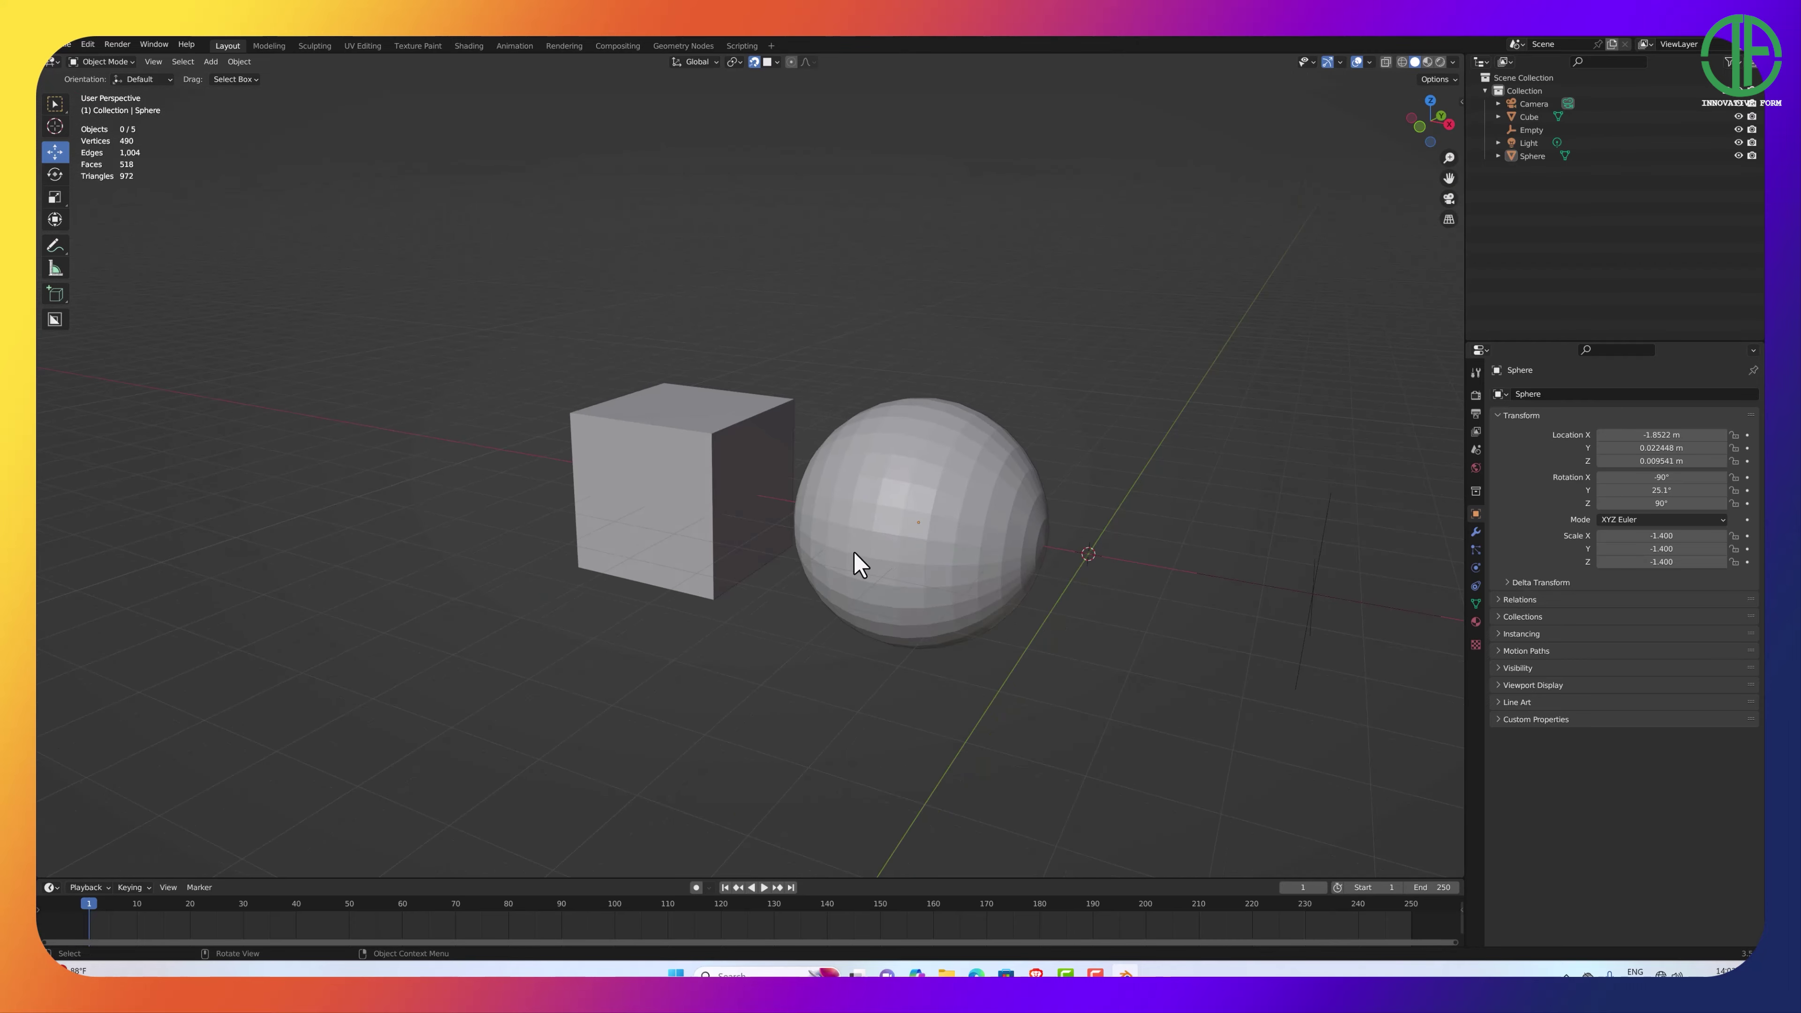
left_click(855, 565)
middle_click_drag(1020, 519, 966, 589)
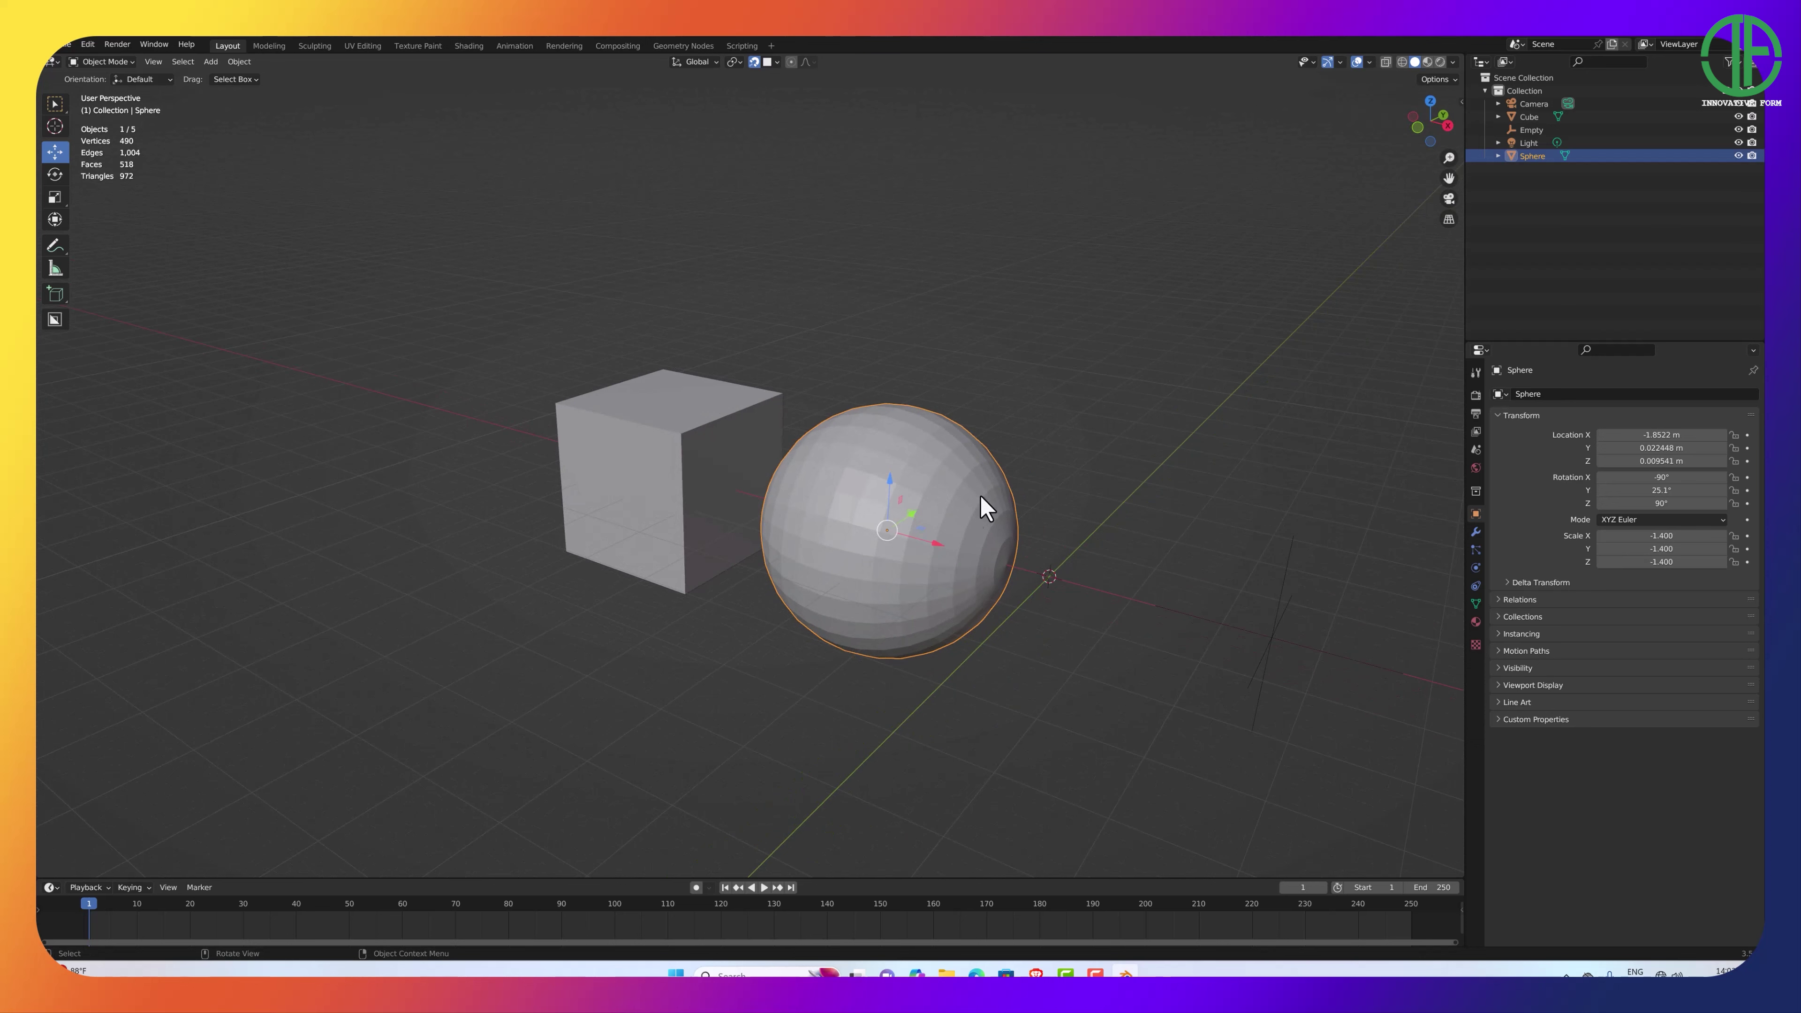
left_click_drag(936, 541, 929, 538)
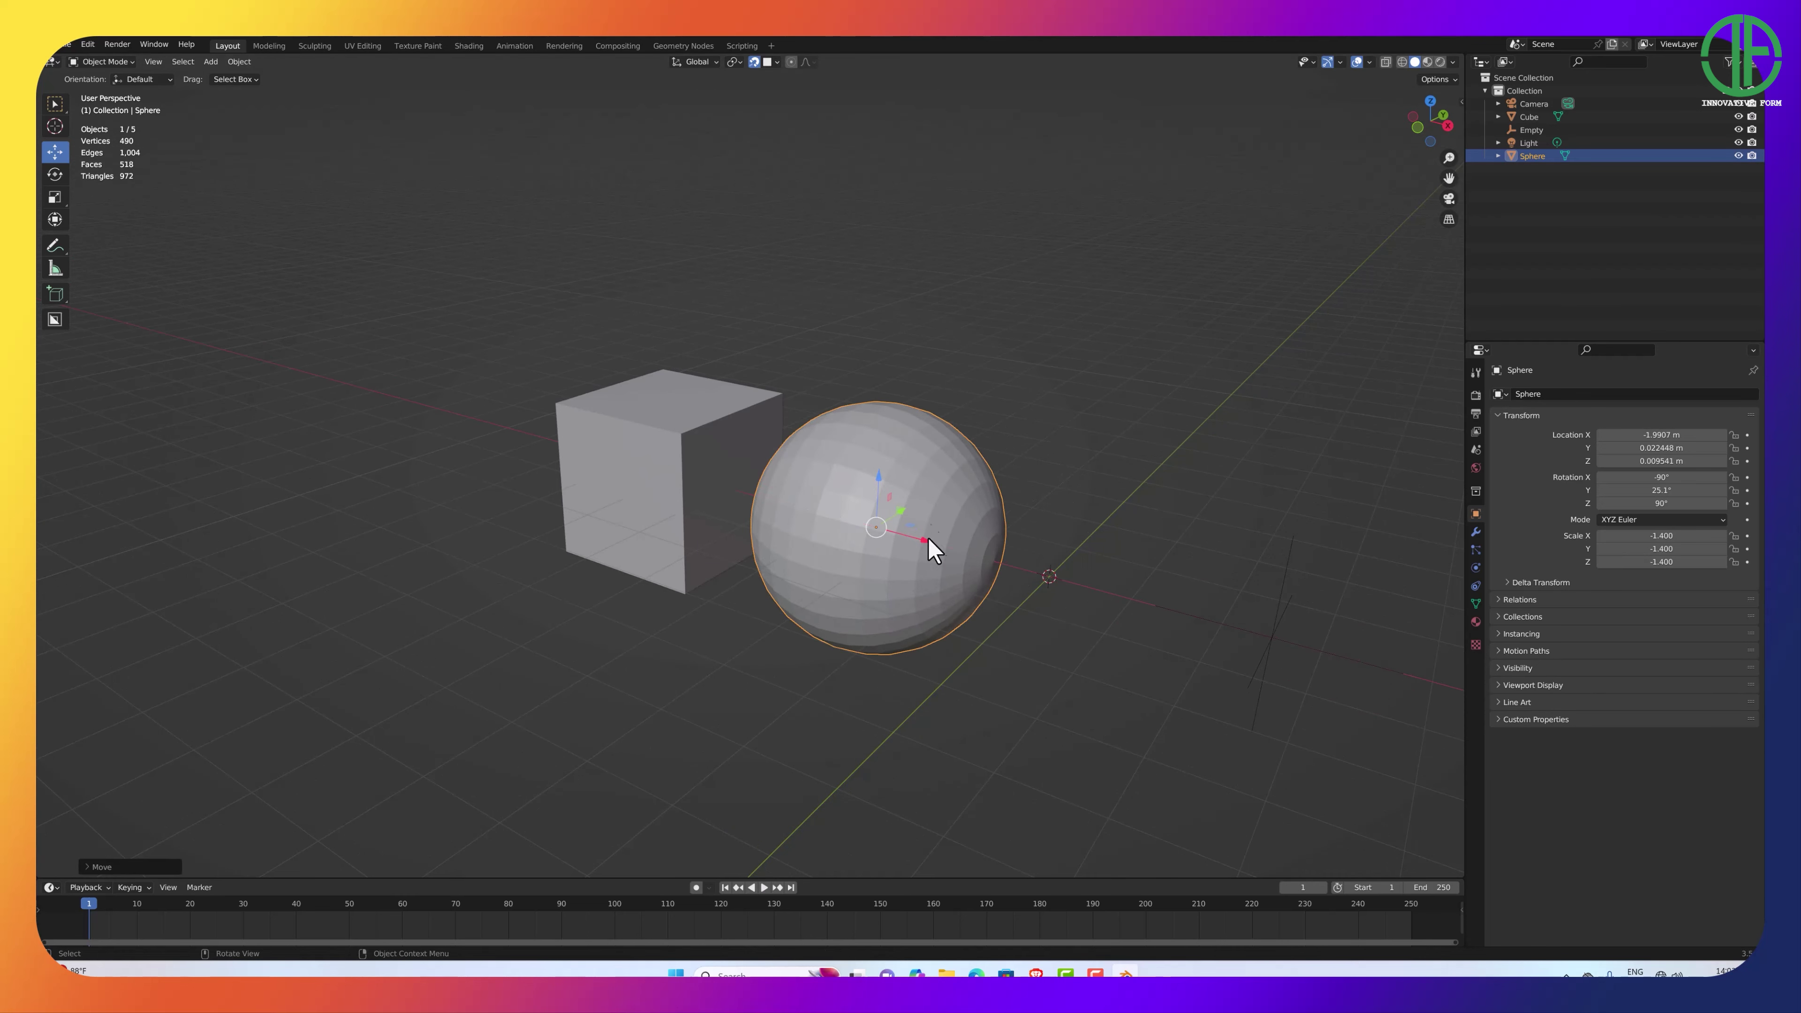
Switch the viewport to Material Preview shading and view the cube and sphere from different angles.
left_click(1427, 62)
mouse_move(893, 551)
middle_mouse_down()
mouse_move(956, 562)
mouse_move(957, 587)
mouse_move(939, 599)
mouse_move(897, 543)
middle_mouse_up()
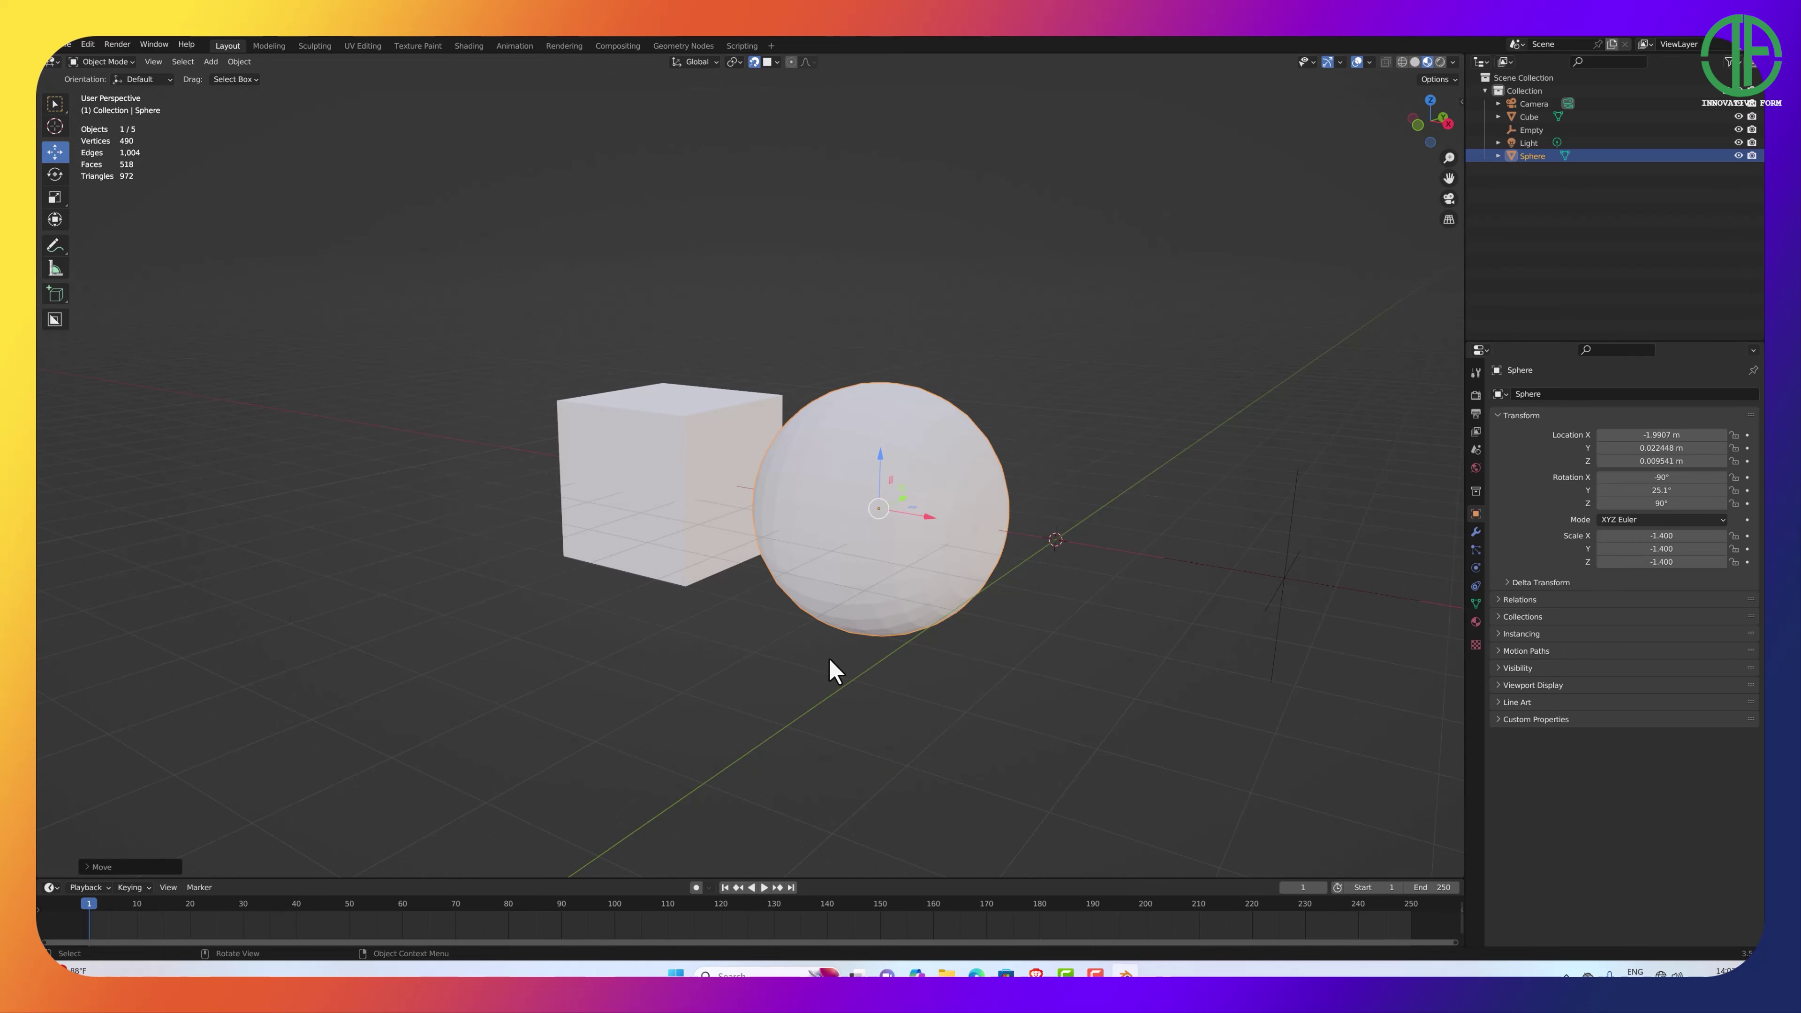
mouse_move(829, 660)
middle_mouse_down()
mouse_move(889, 688)
mouse_move(858, 650)
middle_mouse_up()
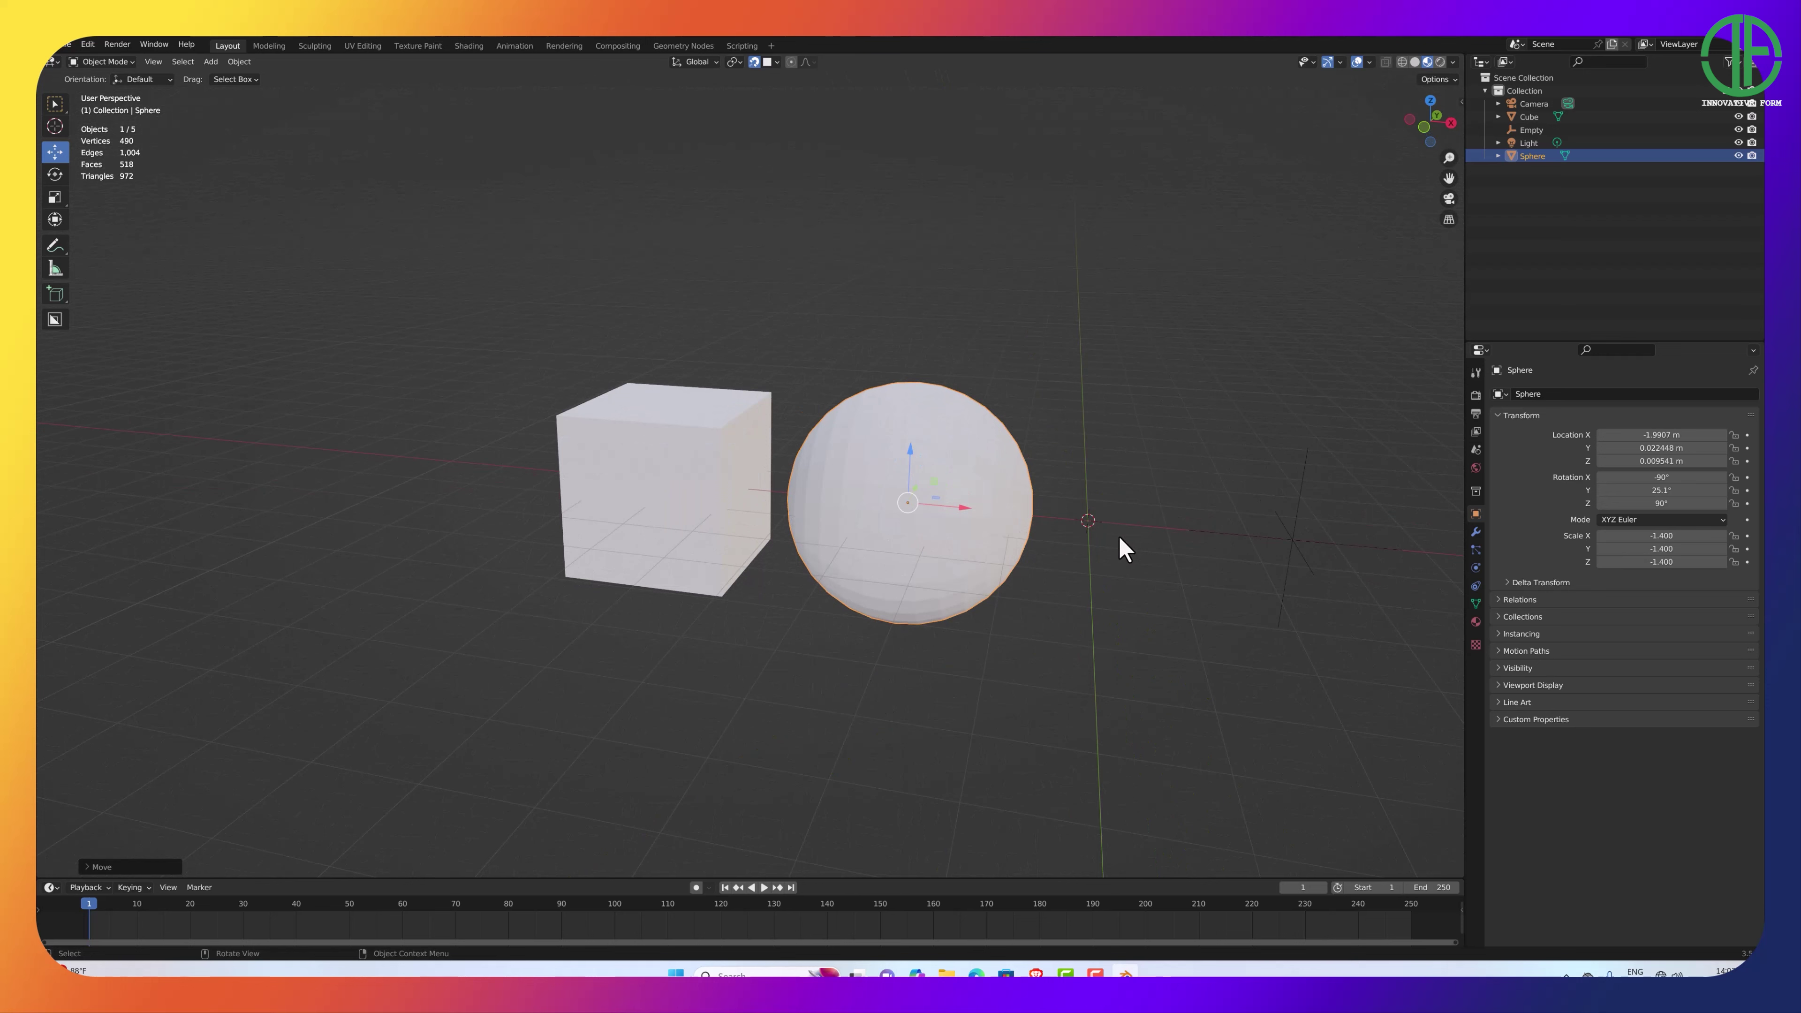
Add a new material to the sphere and set its base color to a saturated orange.
left_click(1476, 623)
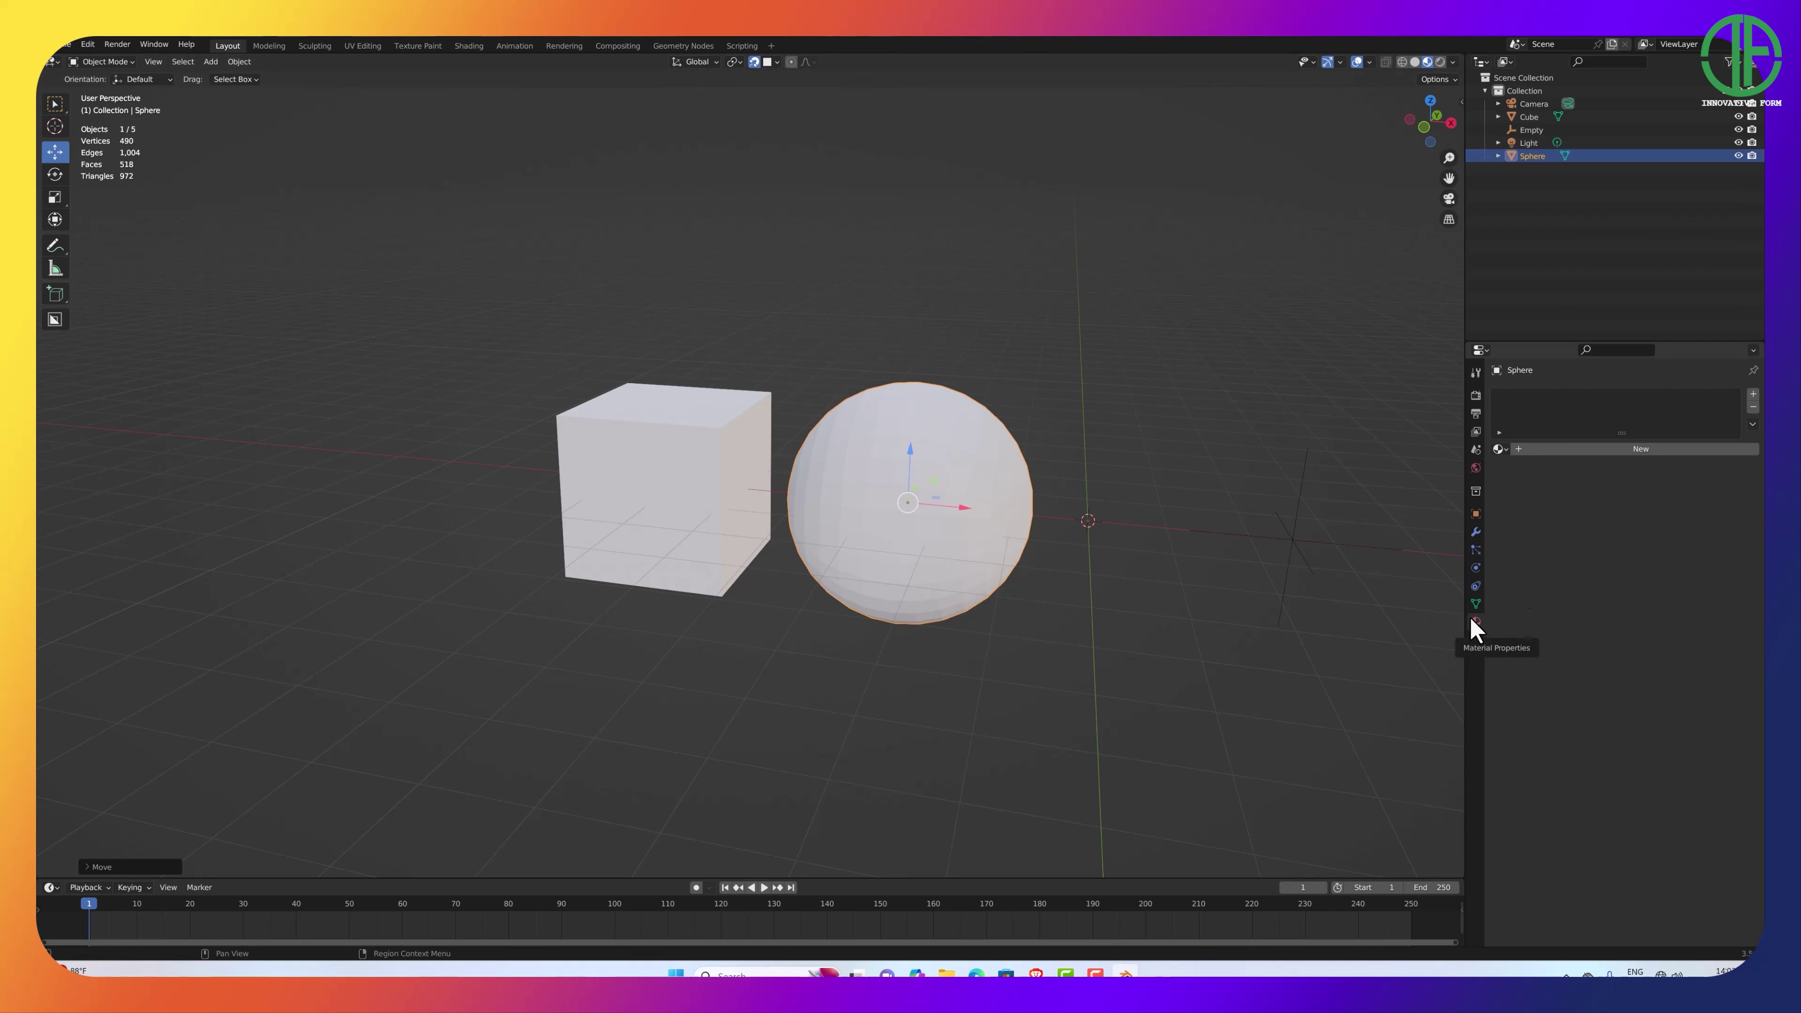
left_click(1642, 448)
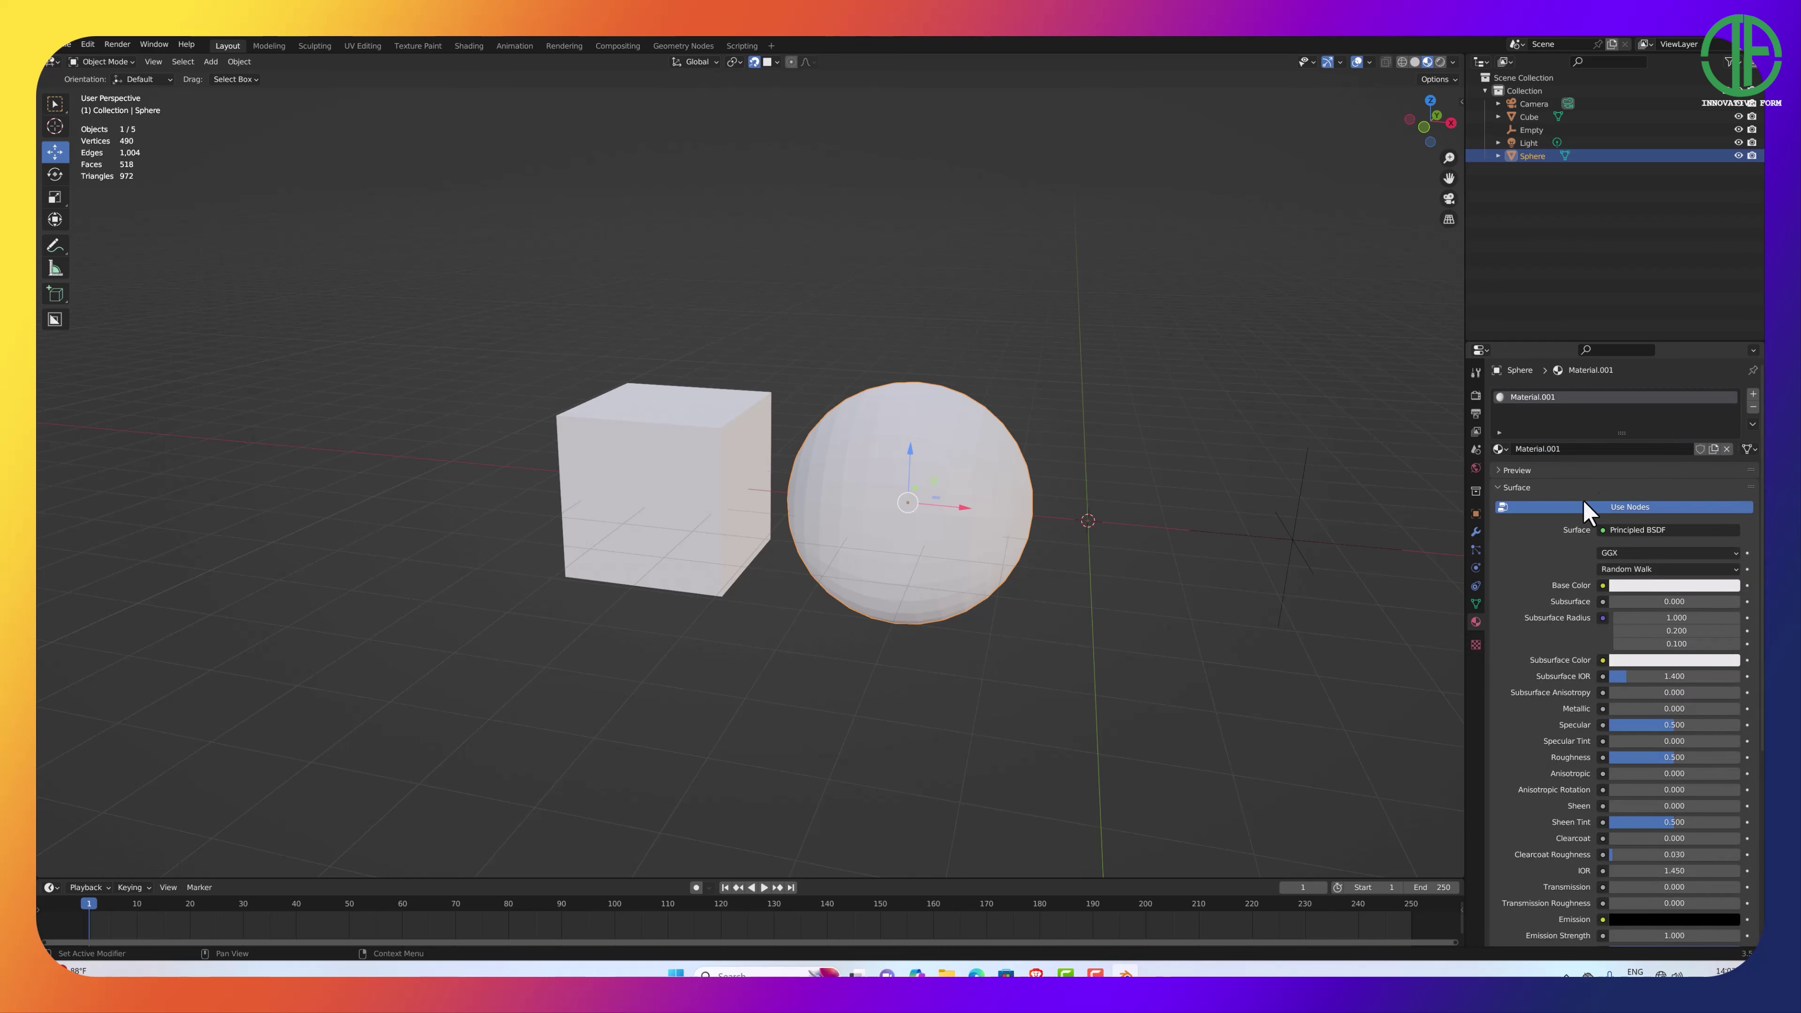
left_click(1639, 584)
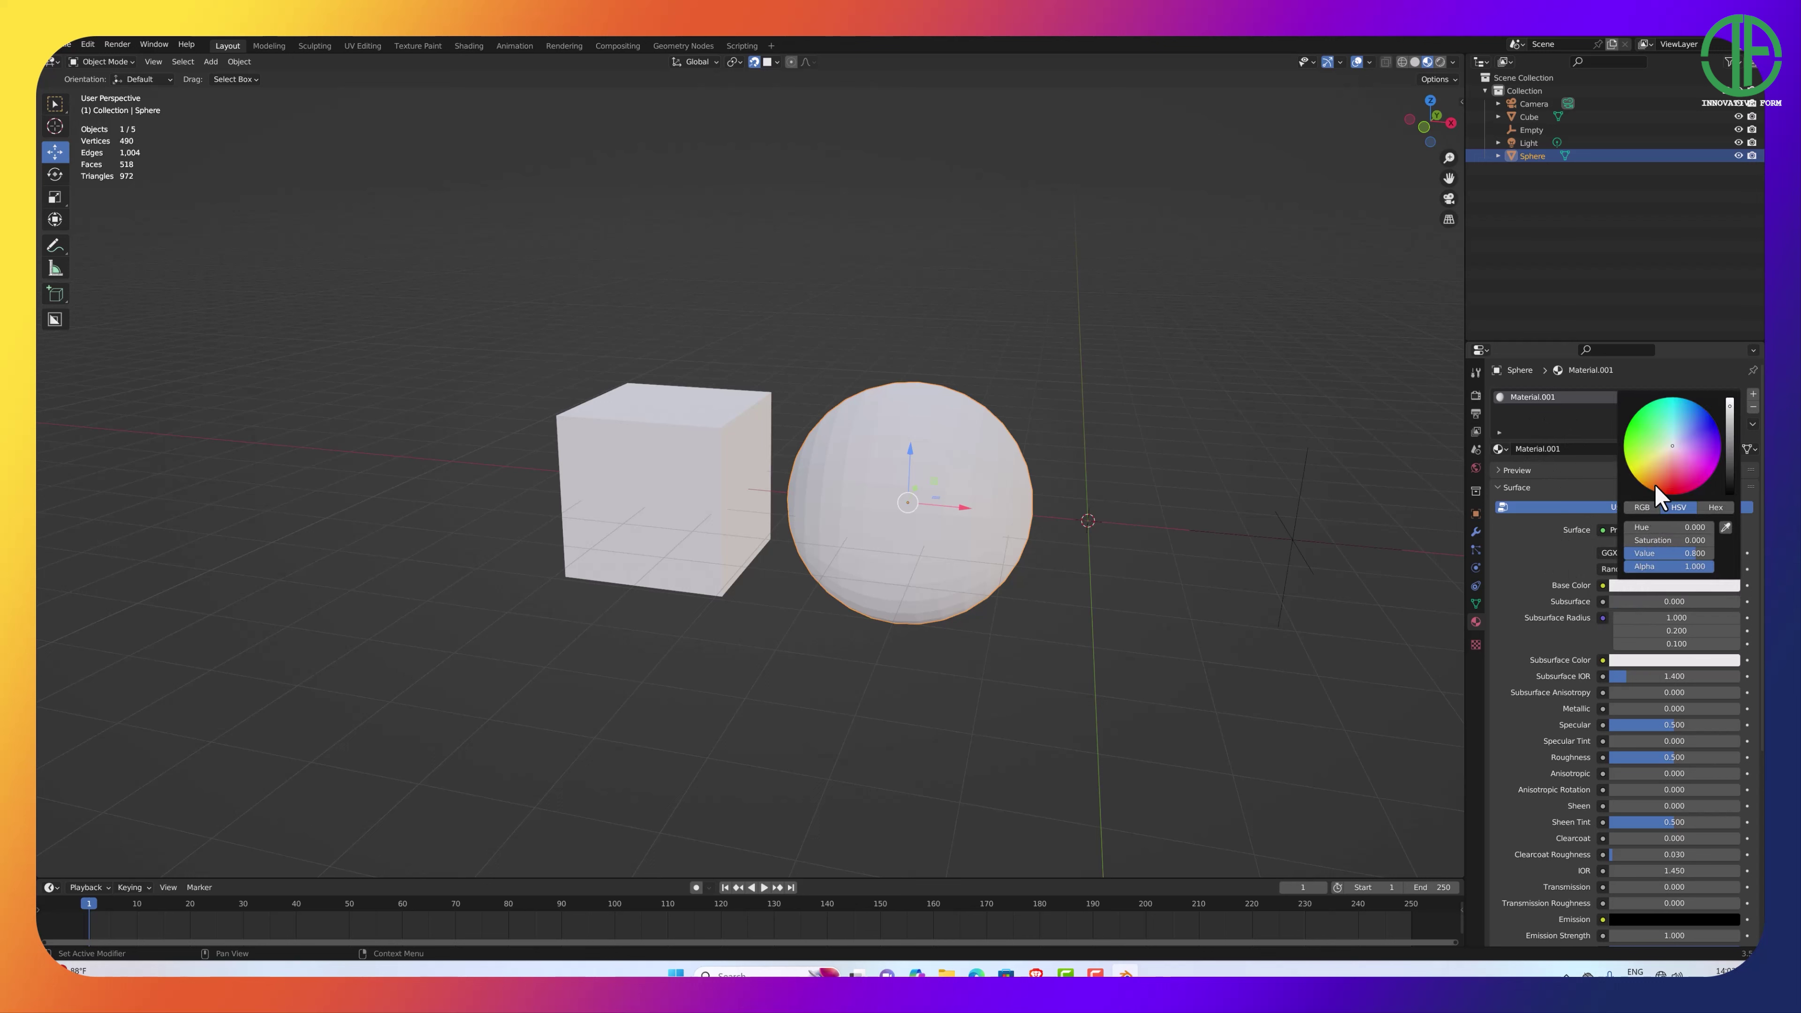
left_click_drag(1655, 493, 1644, 486)
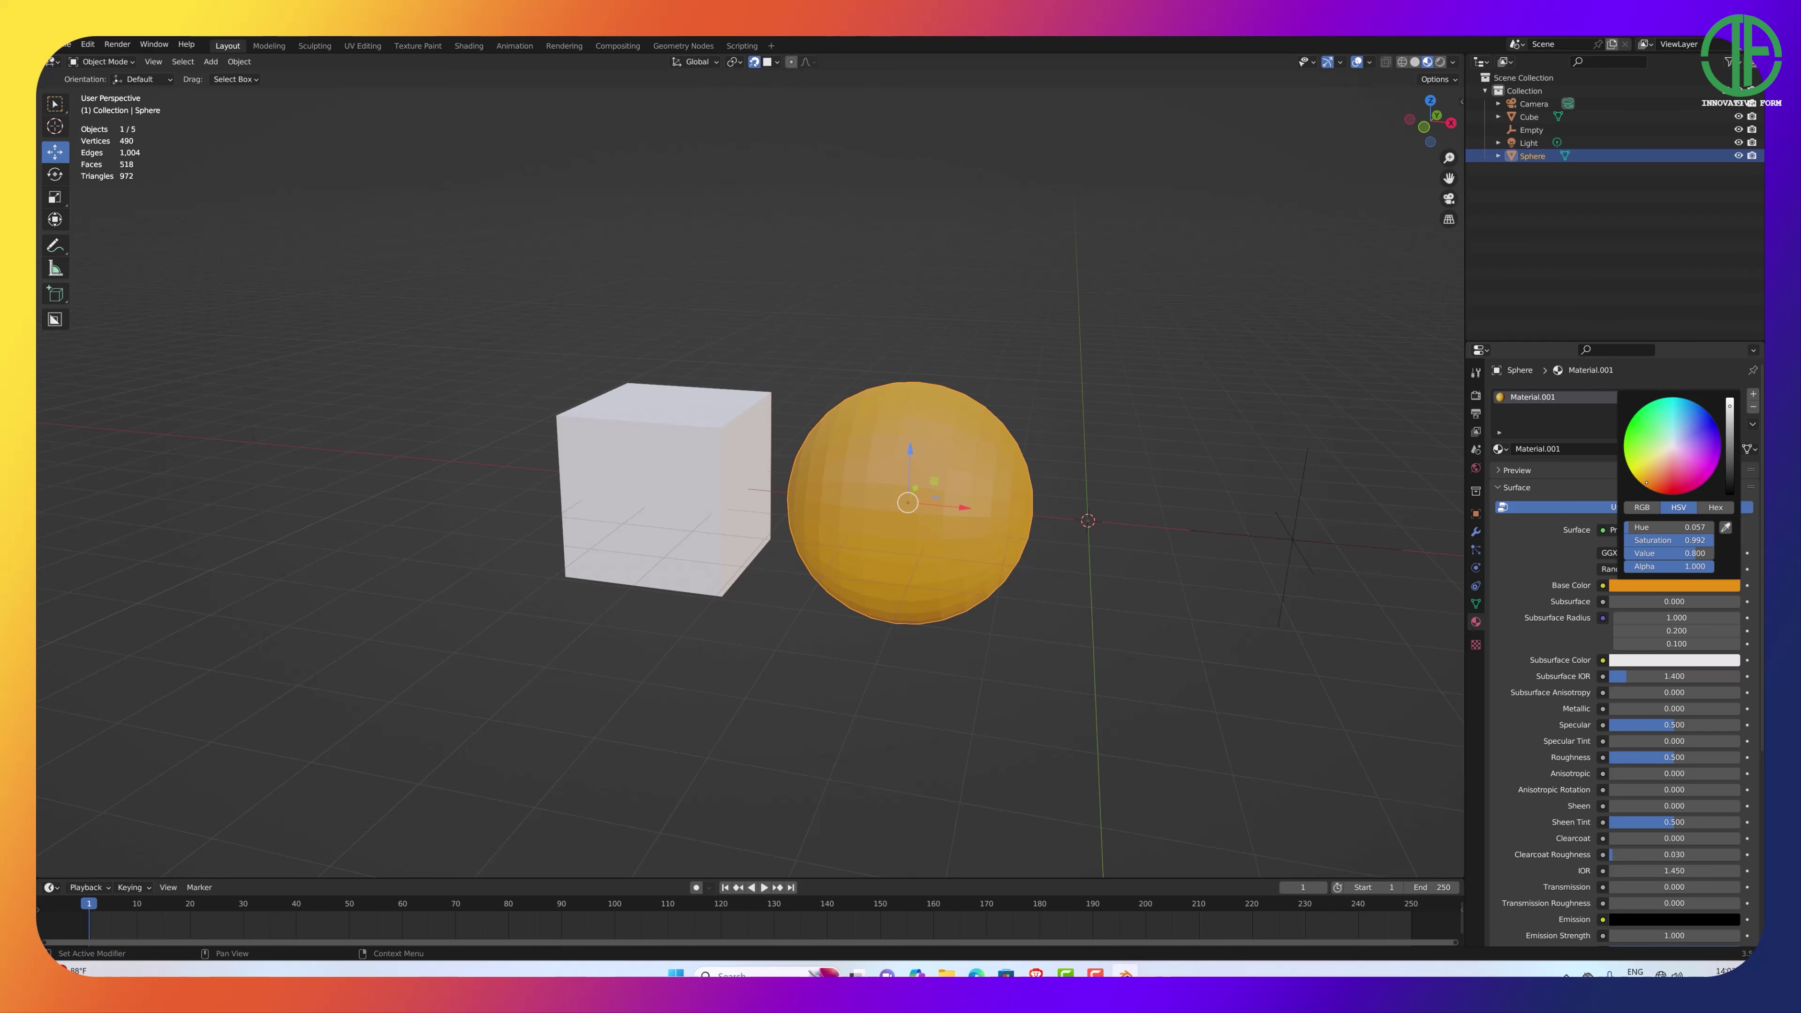
middle_click_drag(1139, 526, 933, 546)
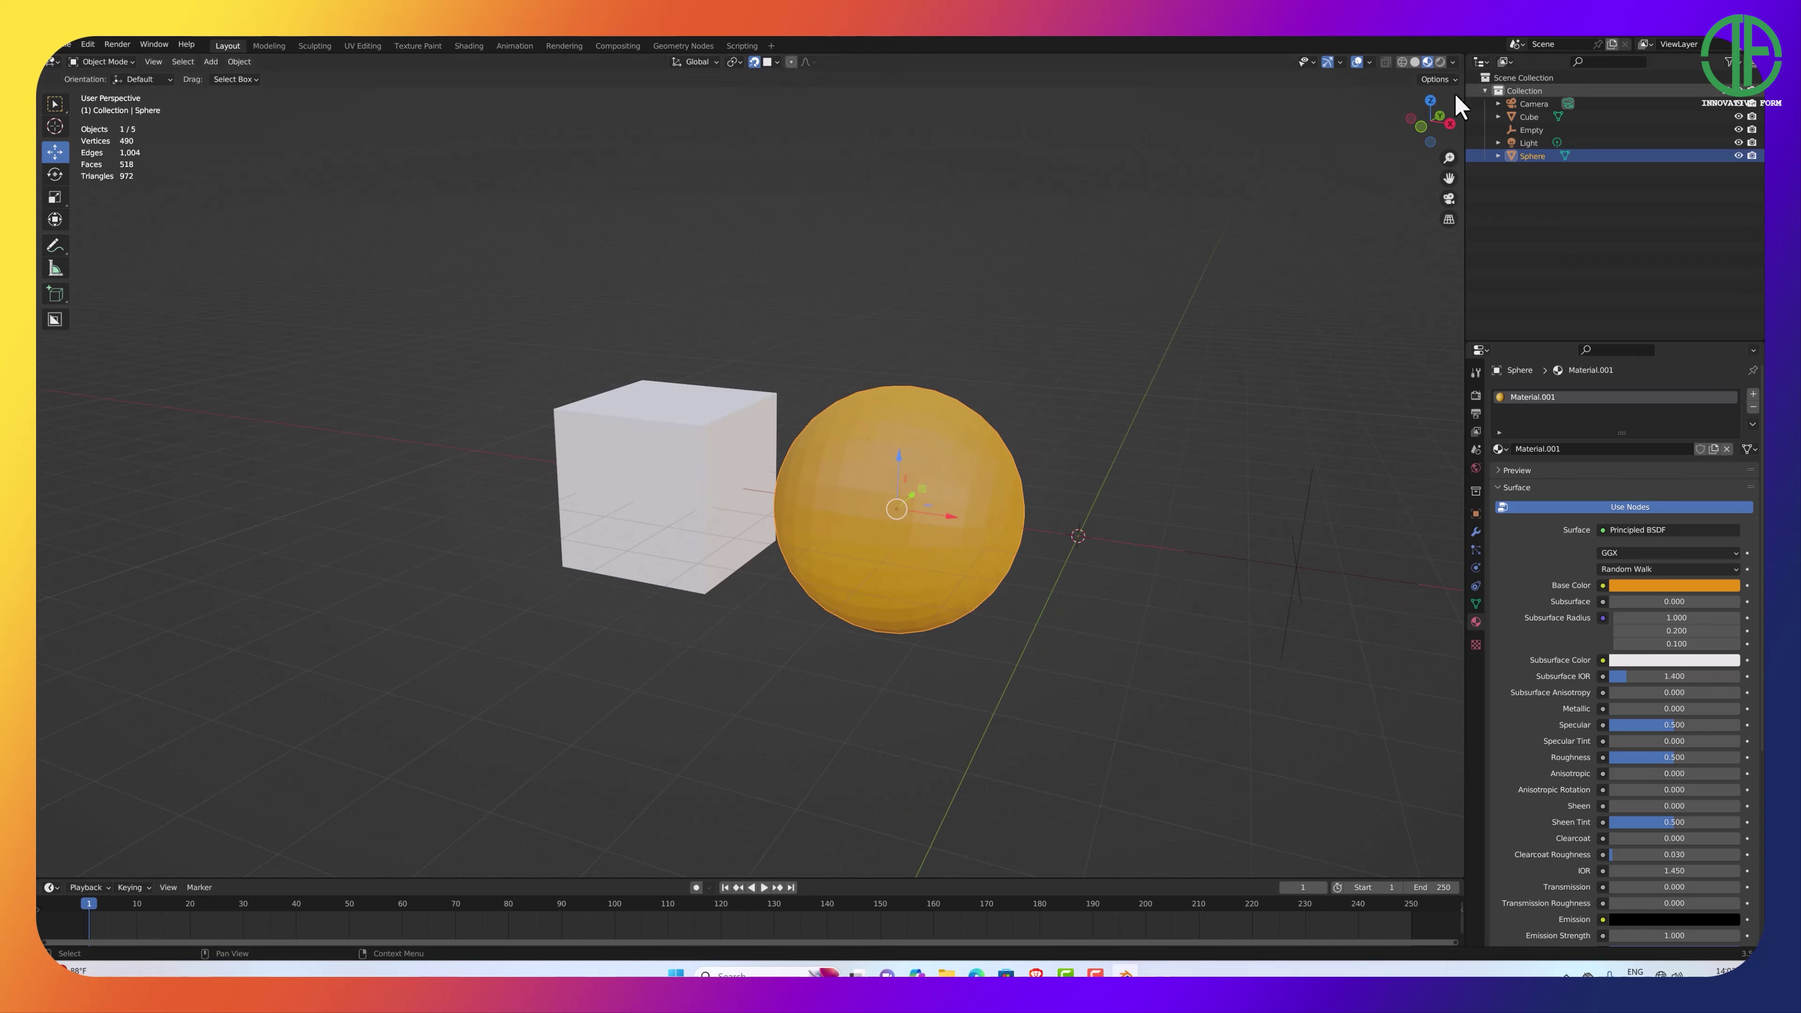
Switch to Solid shading and back to Material Preview to compare how the sphere's material is displayed.
left_click(1415, 62)
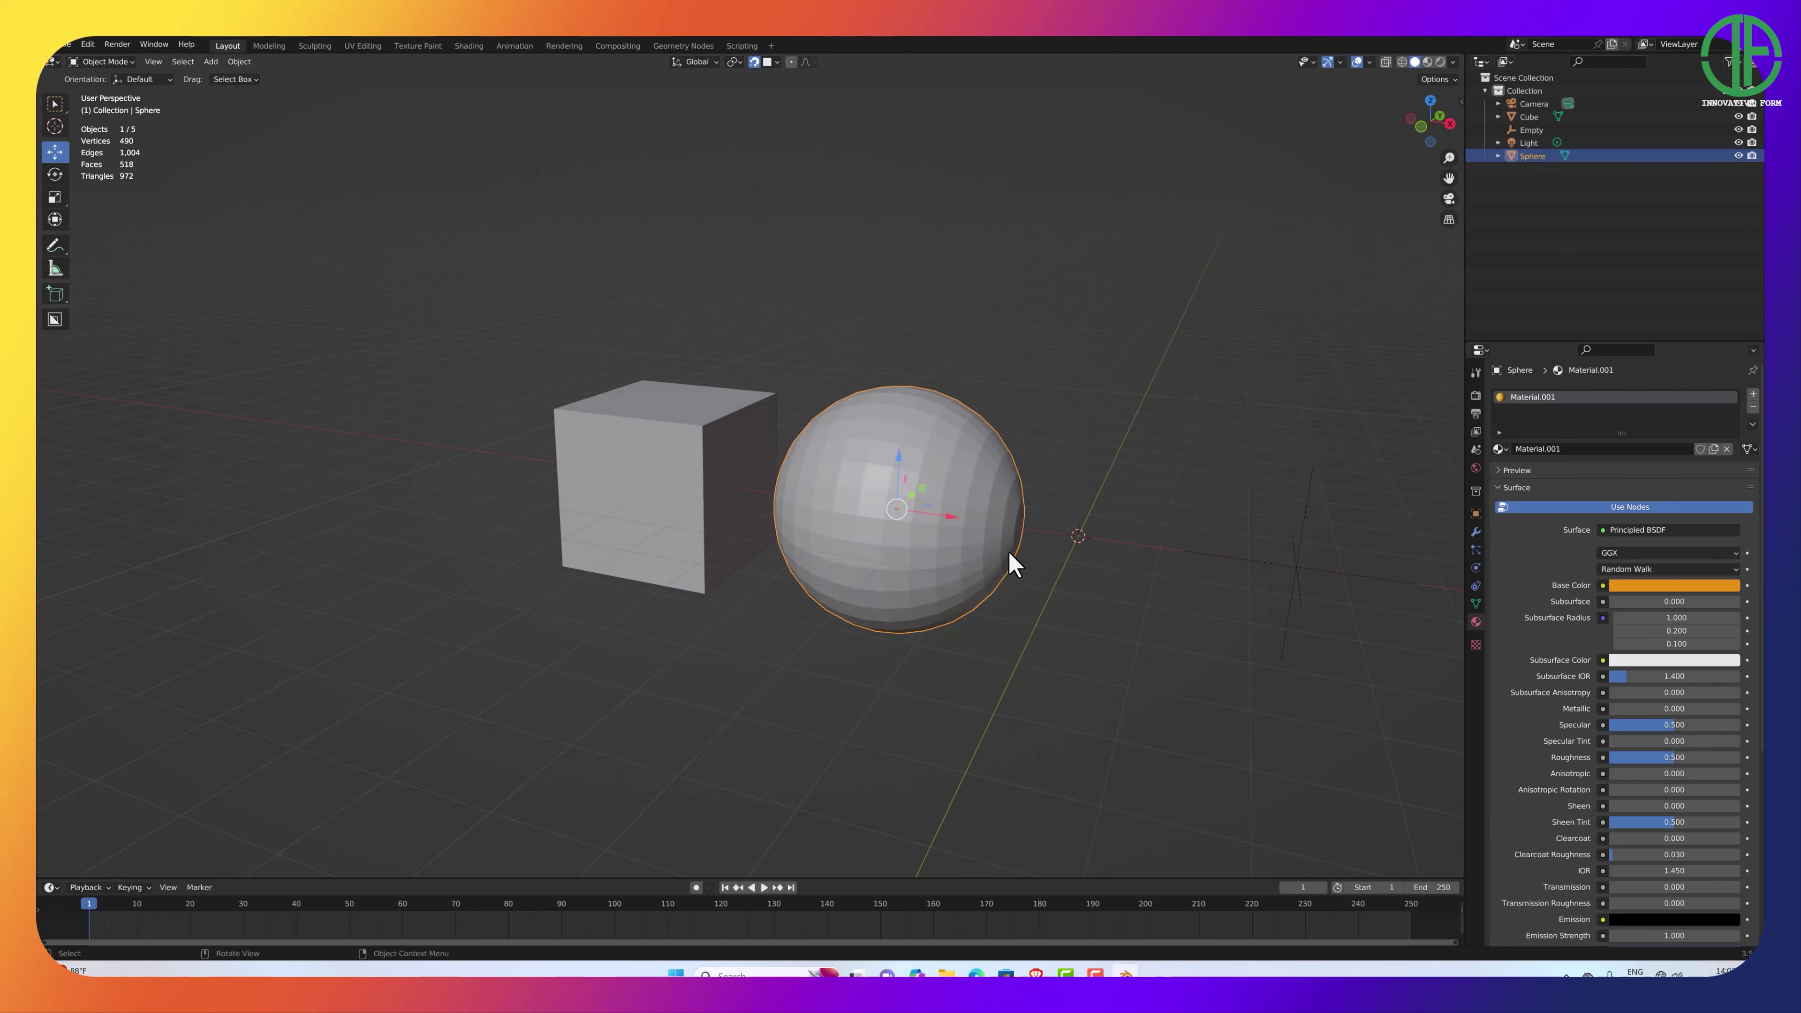
middle_click_drag(1011, 565, 970, 549)
left_click(1428, 62)
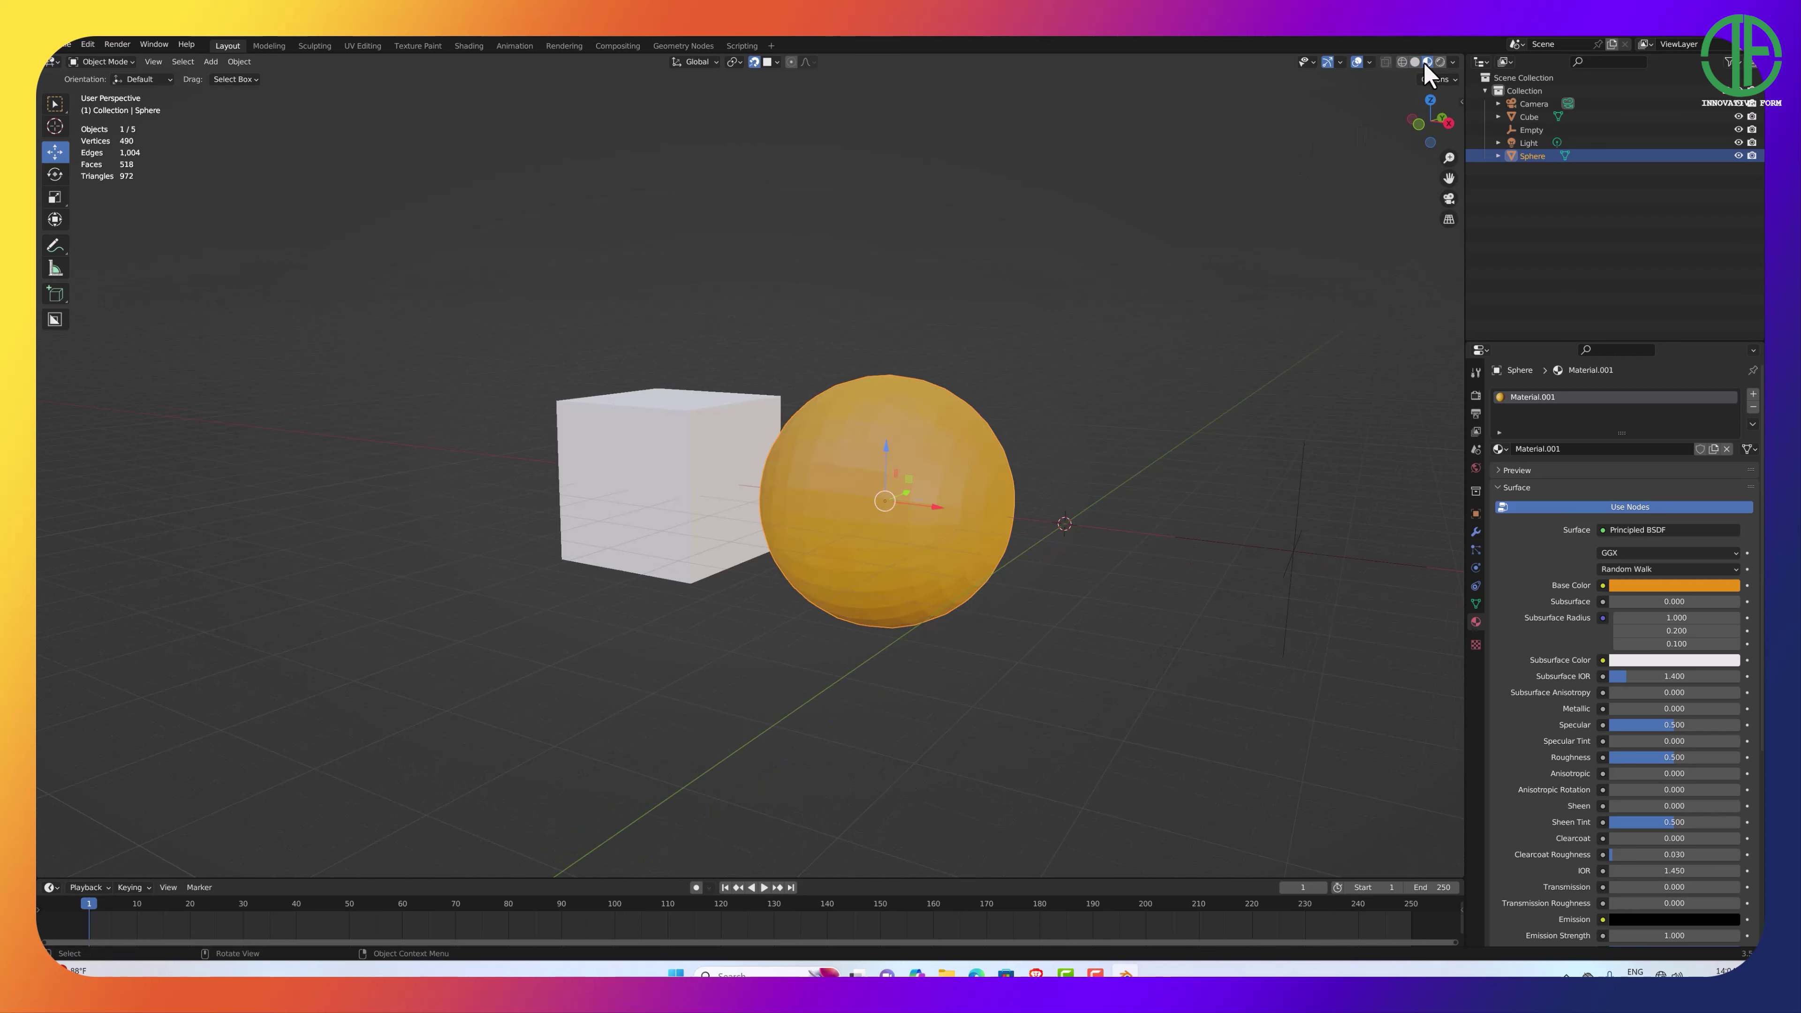
mouse_move(870, 600)
middle_mouse_down()
mouse_move(893, 652)
mouse_move(880, 701)
mouse_move(966, 677)
mouse_move(1000, 634)
mouse_move(929, 635)
mouse_move(849, 571)
middle_mouse_up()
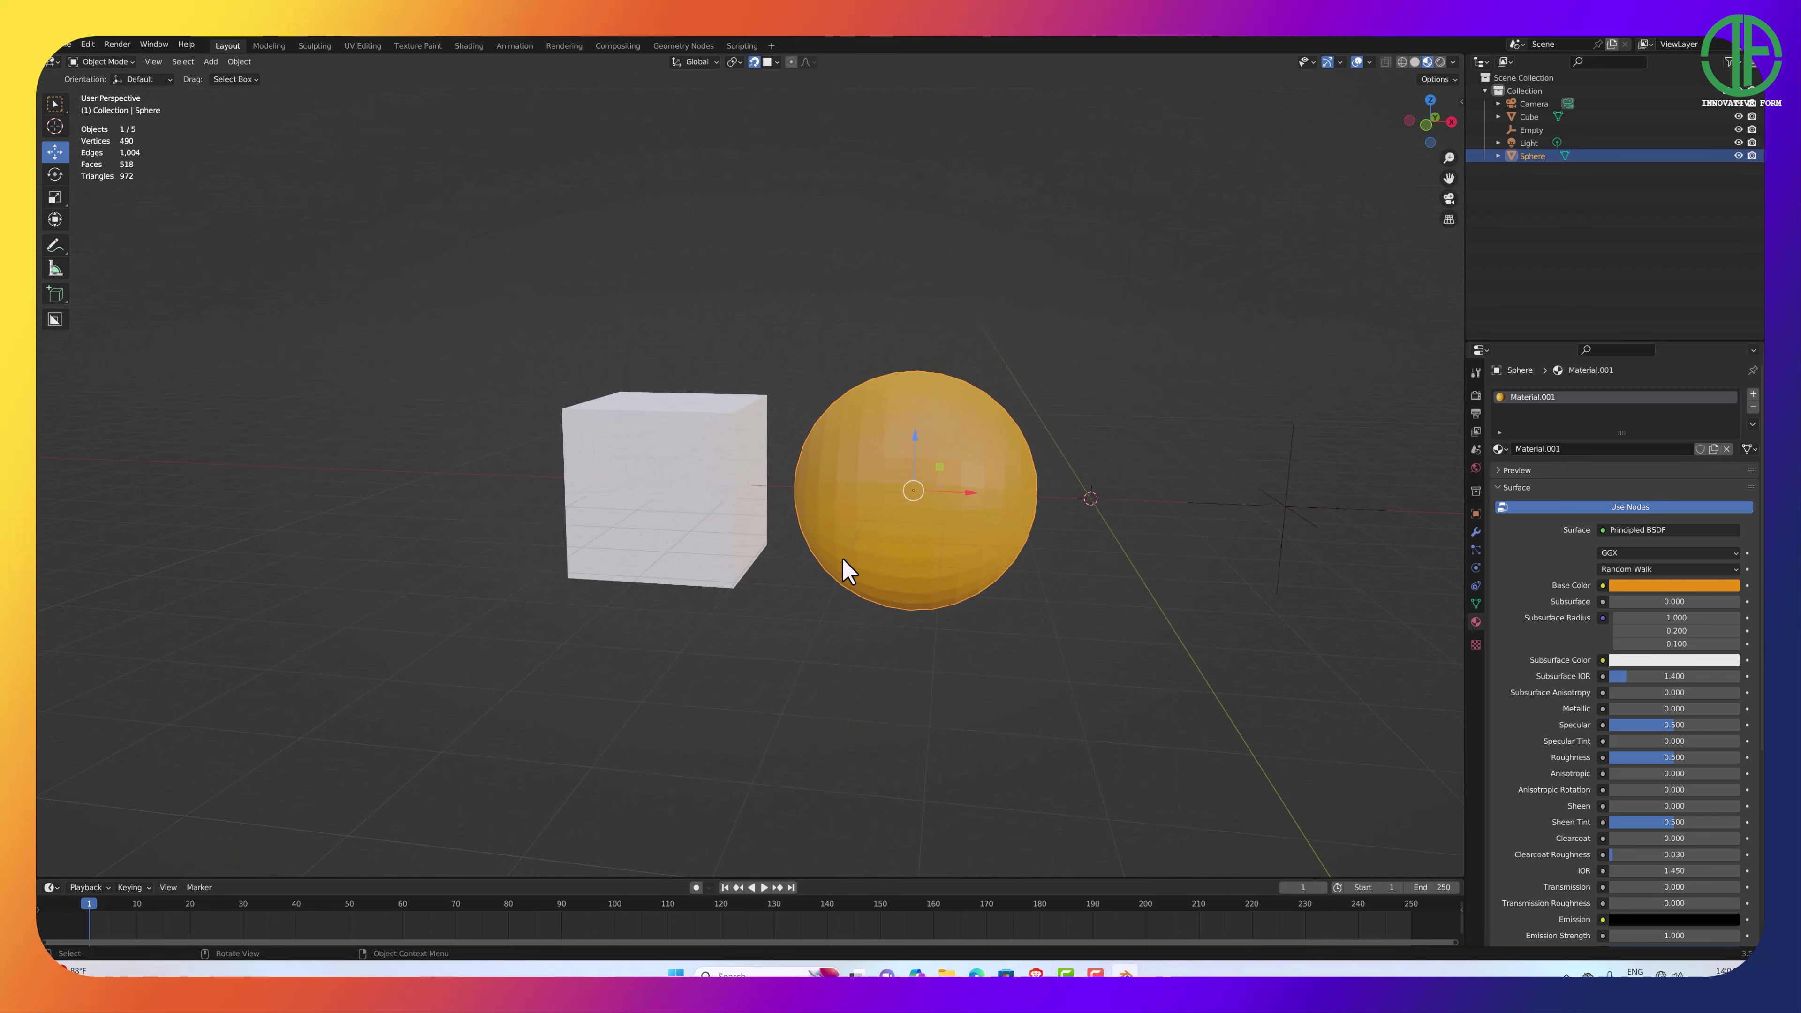
Add a new material to the cube and set its base color to bright green with a hue of about 0.313.
left_click(712, 512)
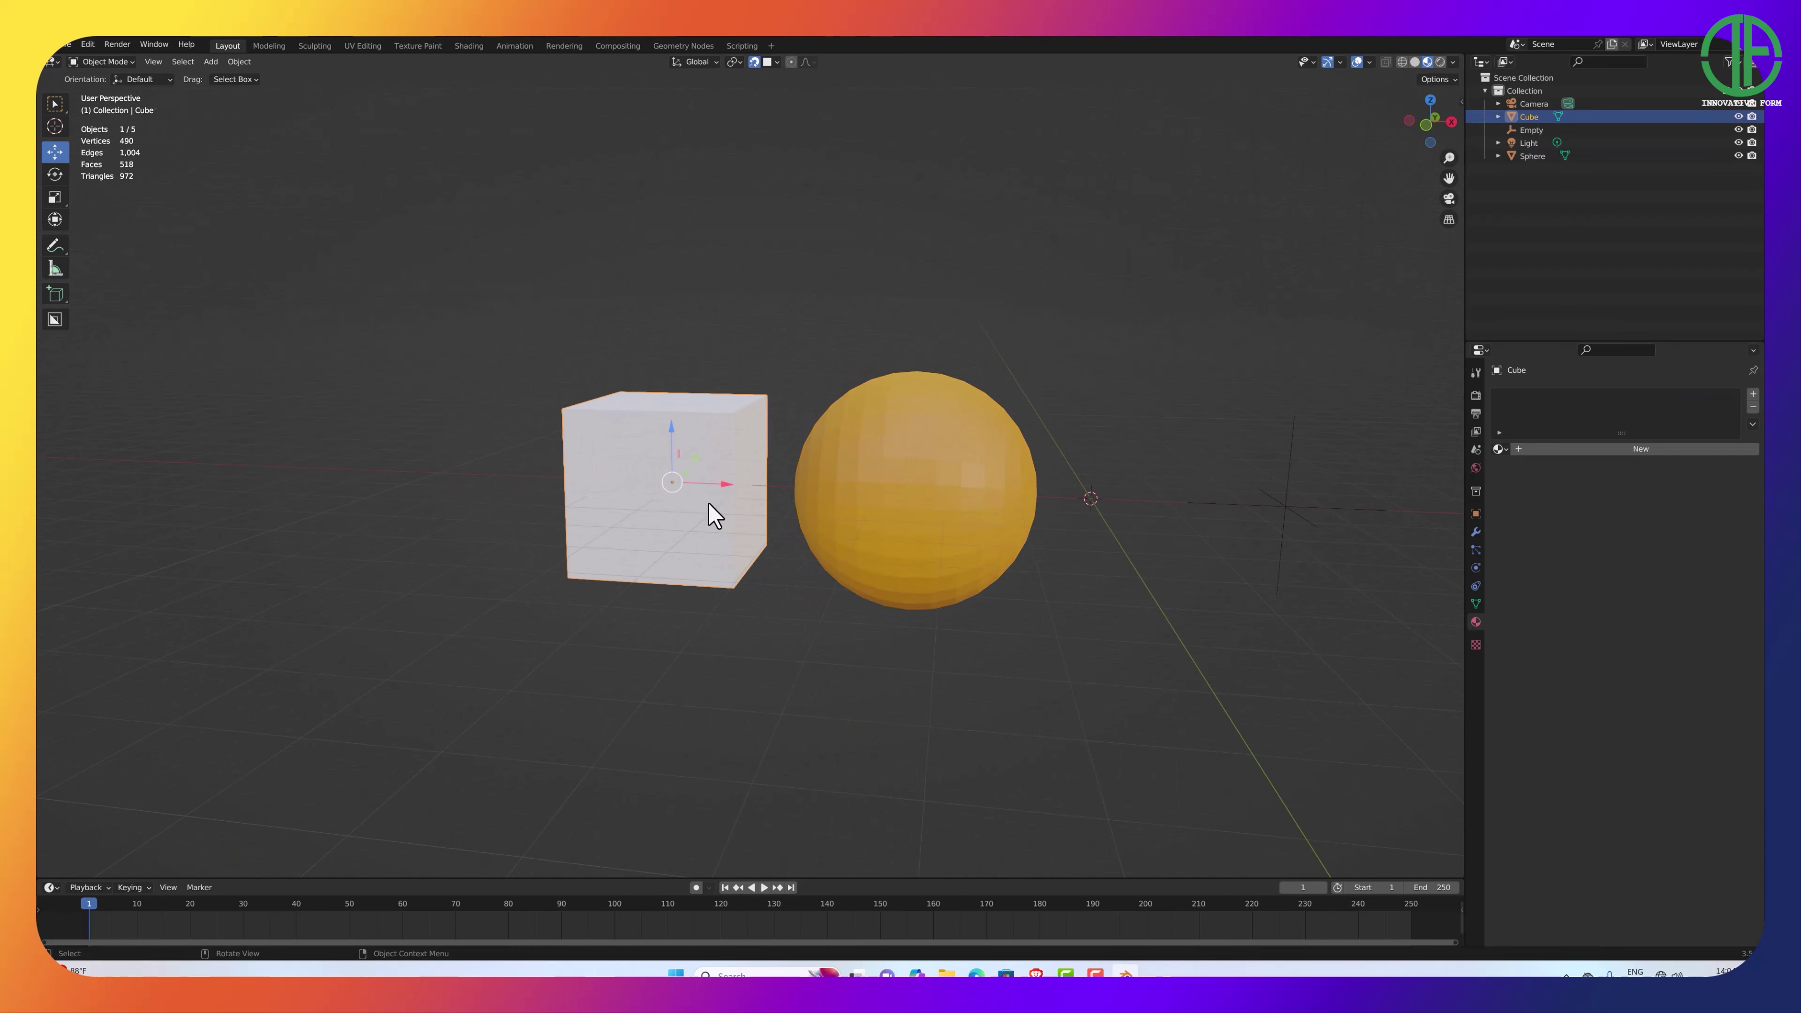
left_click(1601, 448)
left_click(1642, 585)
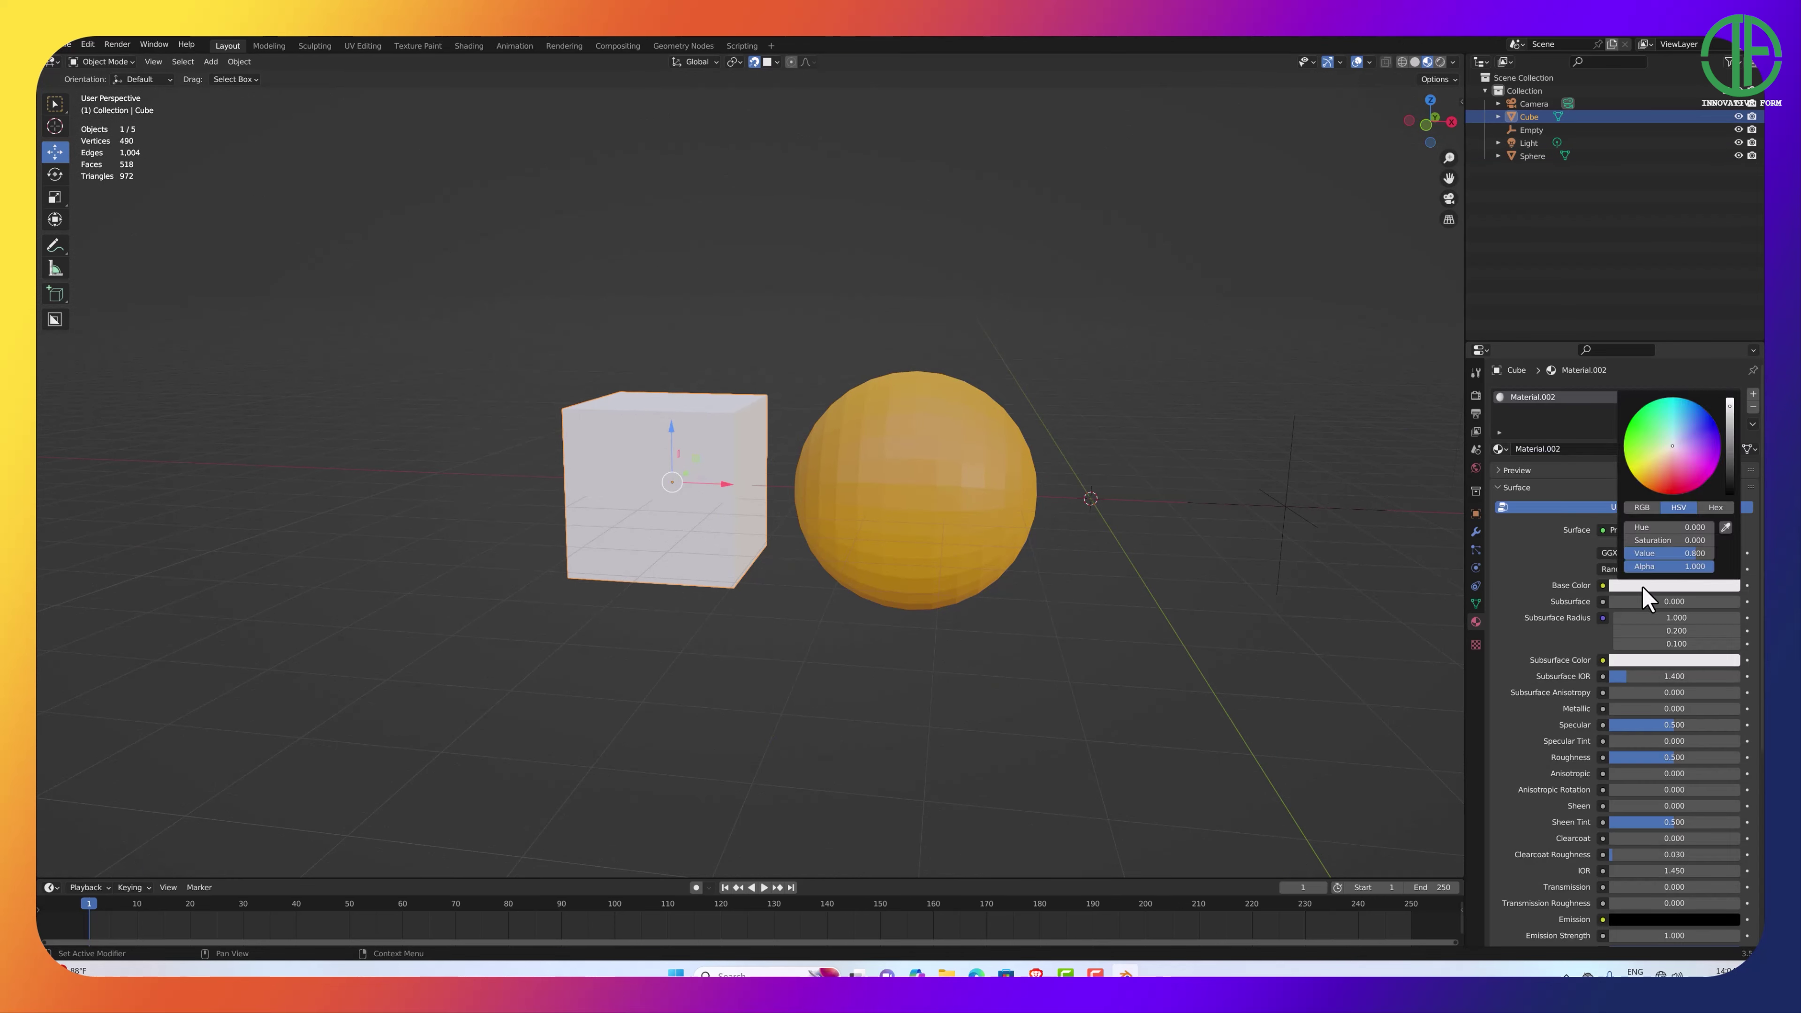
left_click(1630, 441)
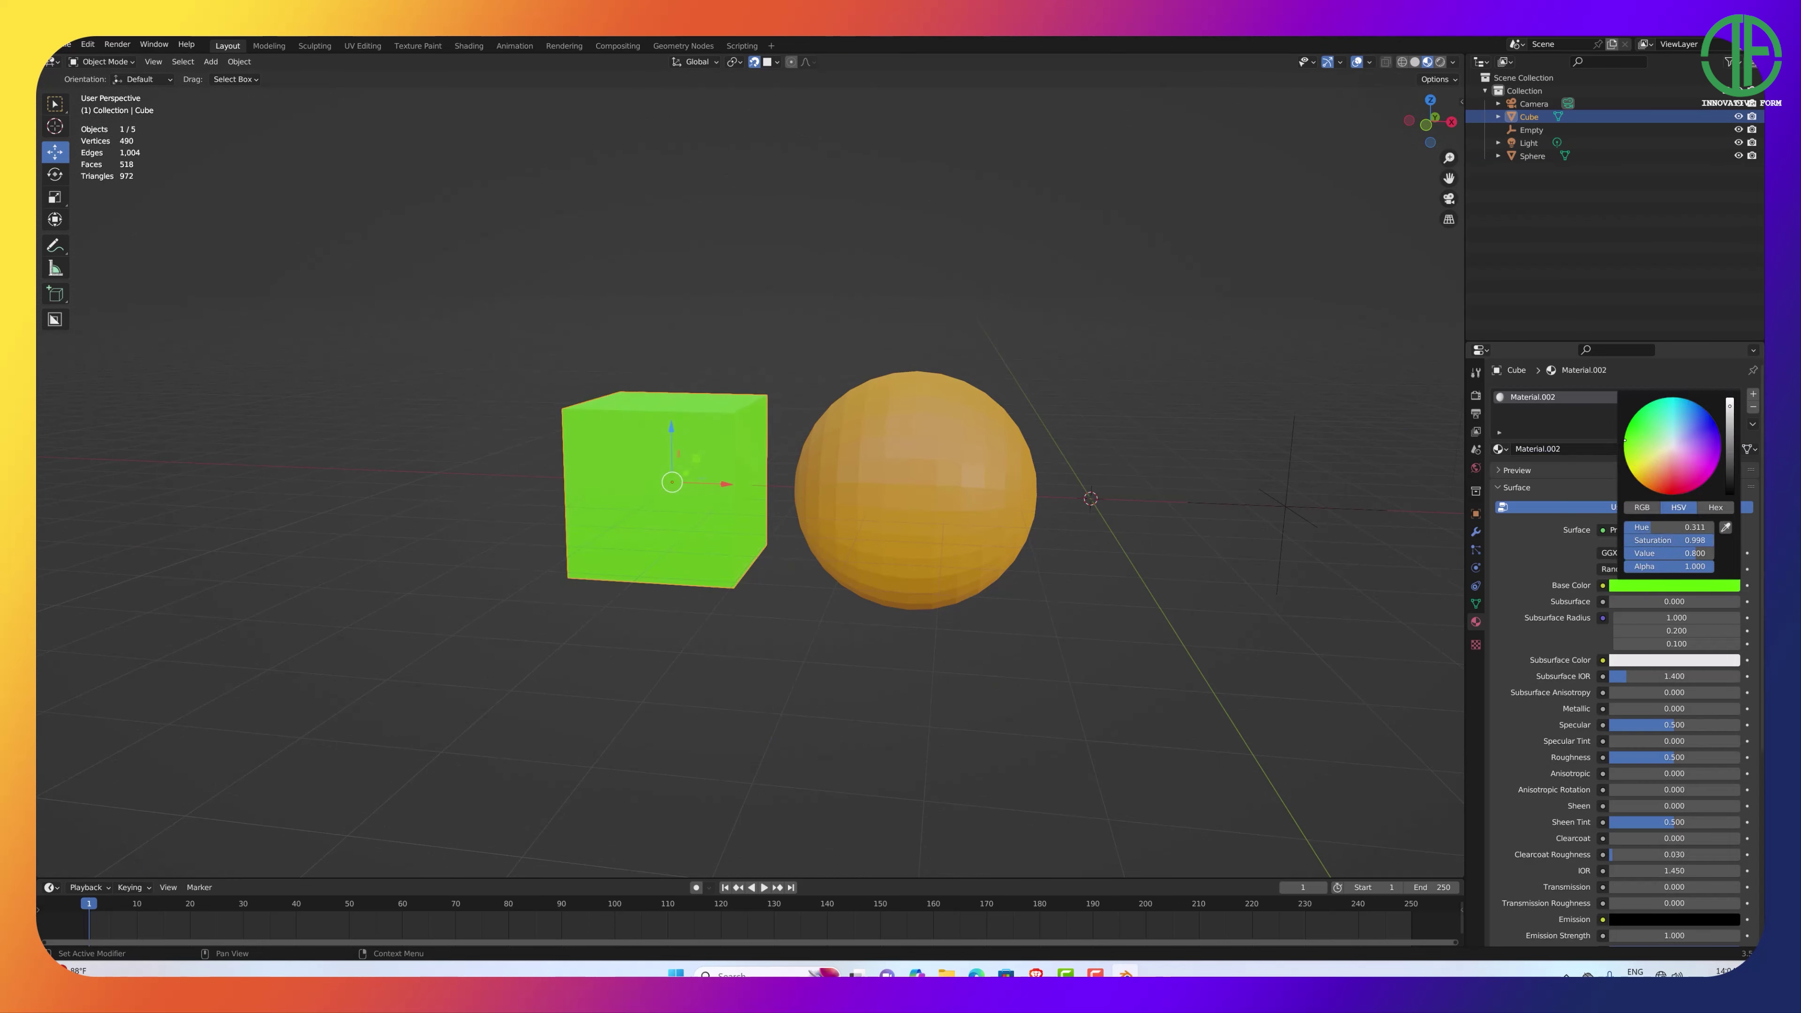
mouse_move(892, 663)
middle_mouse_down()
mouse_move(925, 684)
mouse_move(885, 684)
middle_mouse_up()
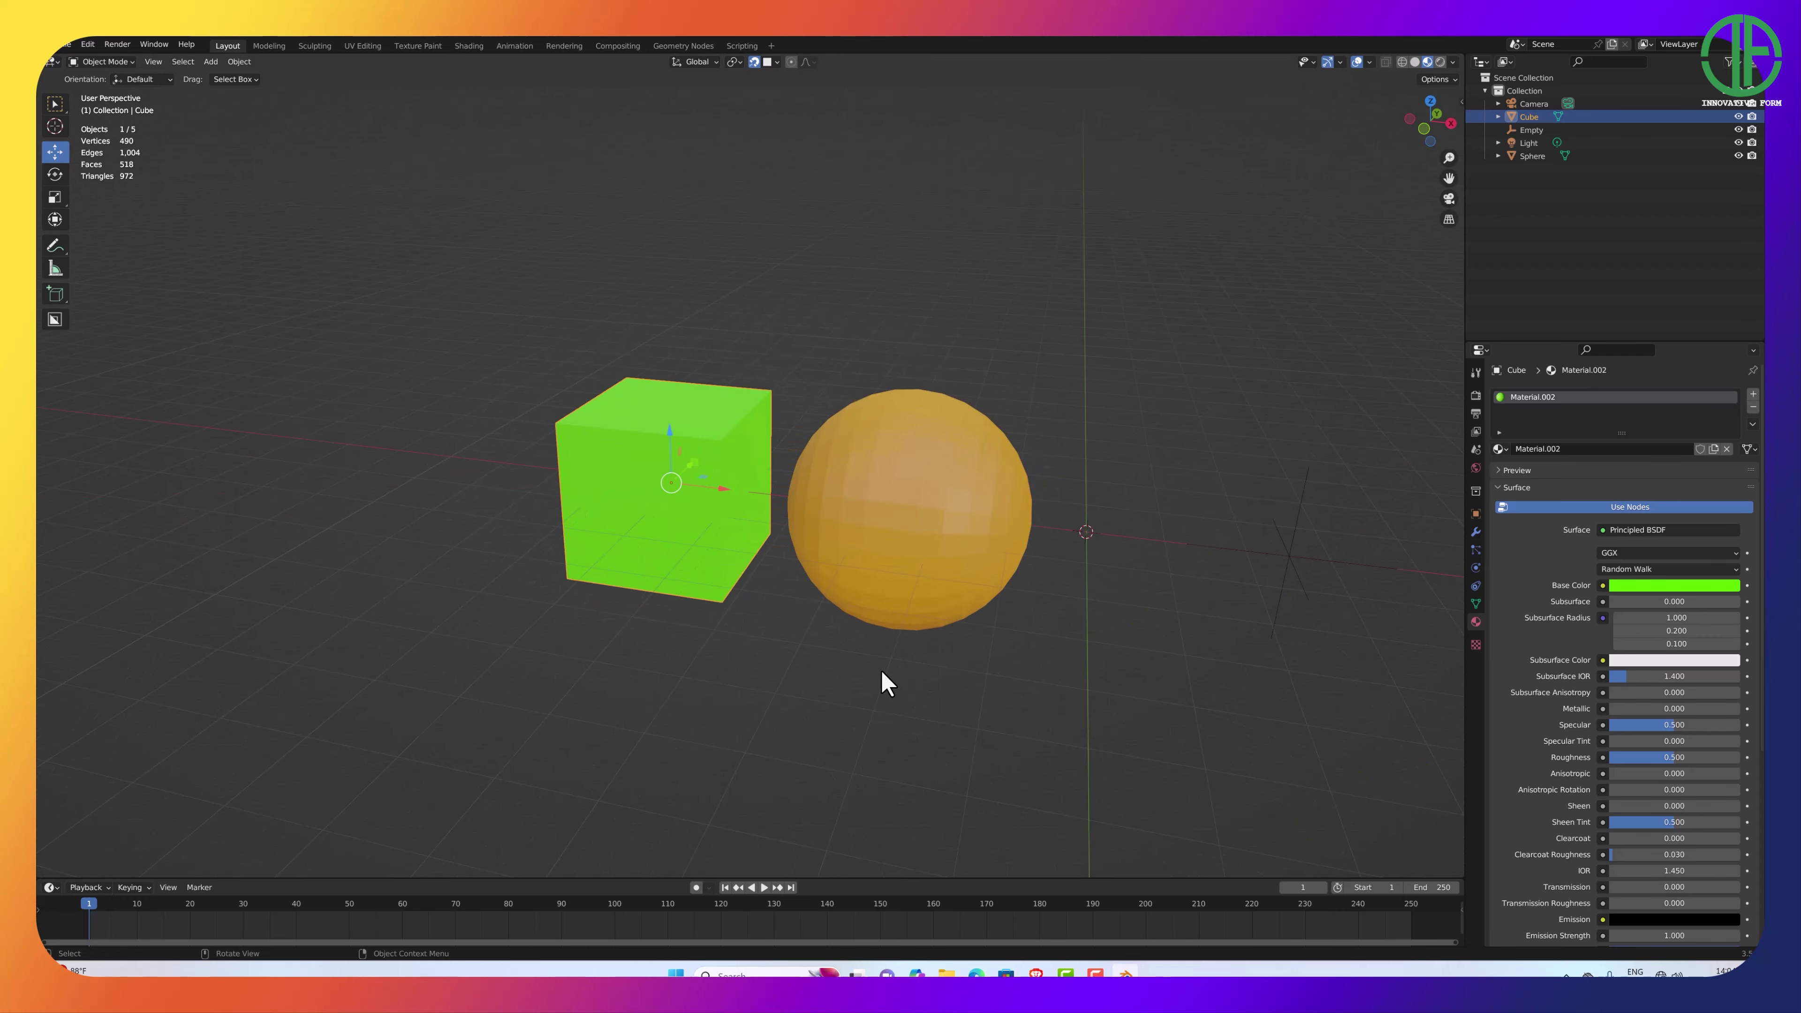
Switch the viewport to Rendered shading and view the lit cube and sphere together with the camera and light.
left_click(1442, 64)
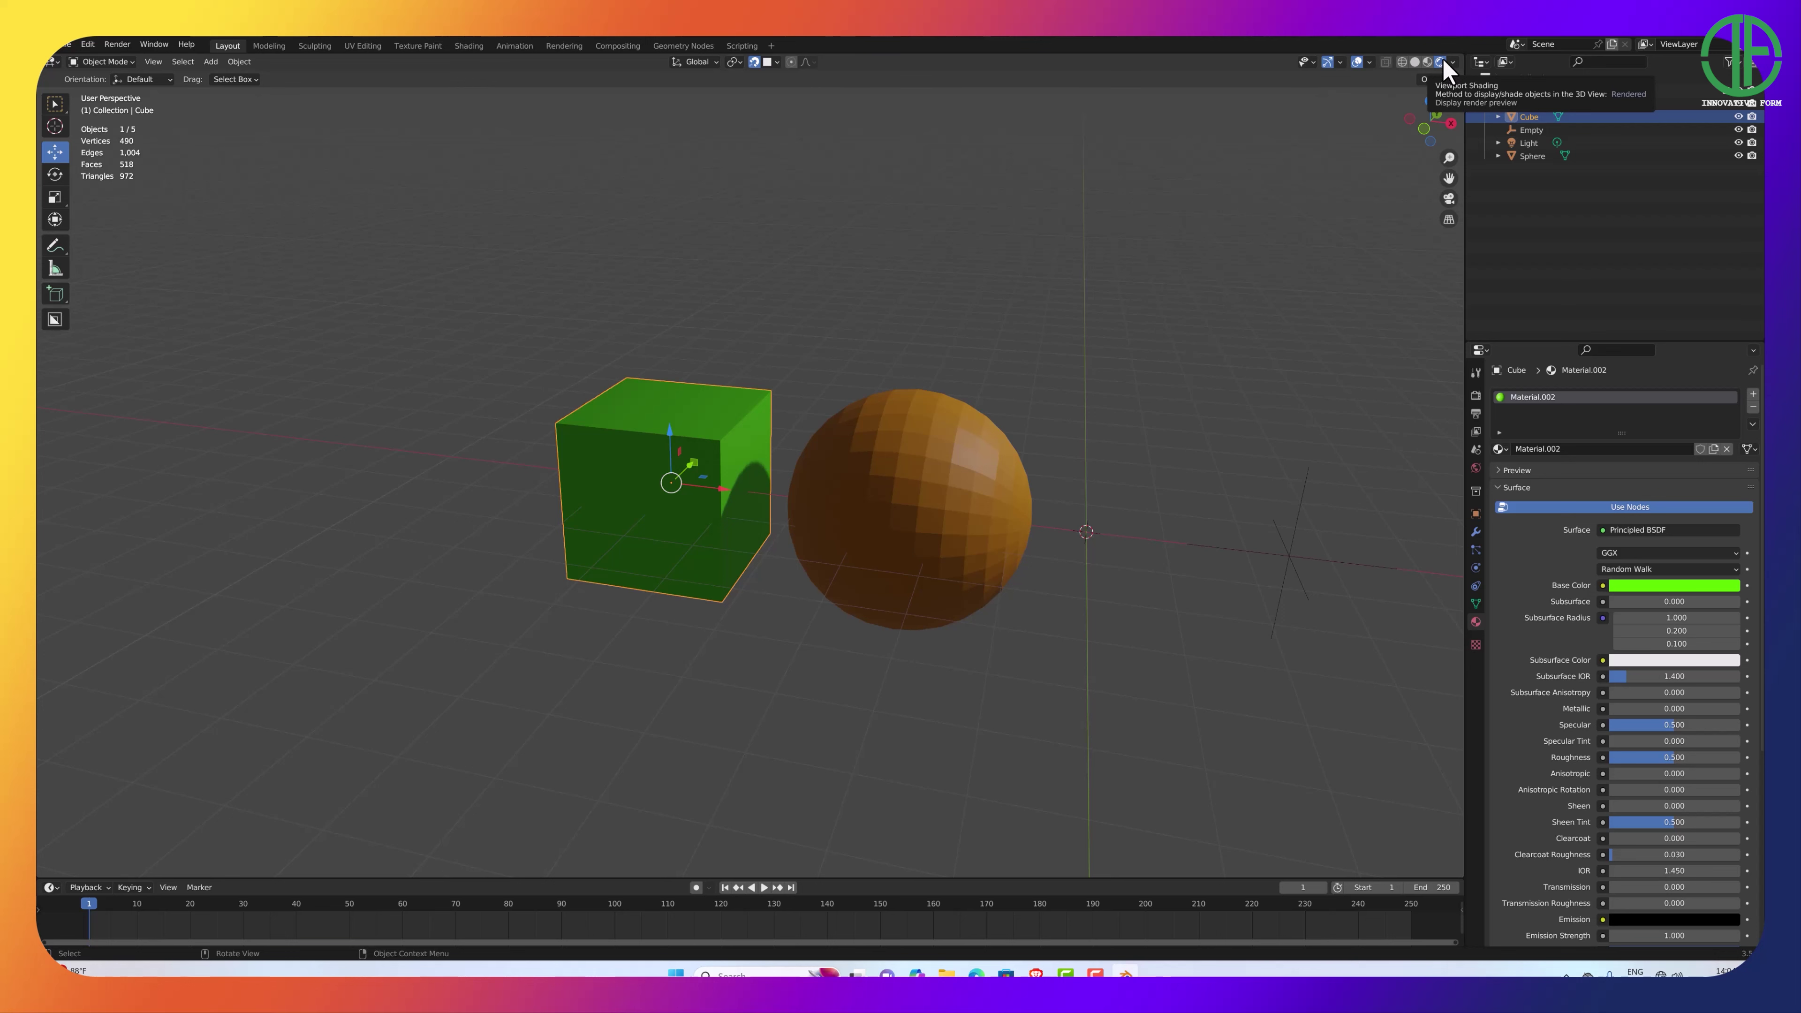
middle_click_drag(1037, 539, 885, 511)
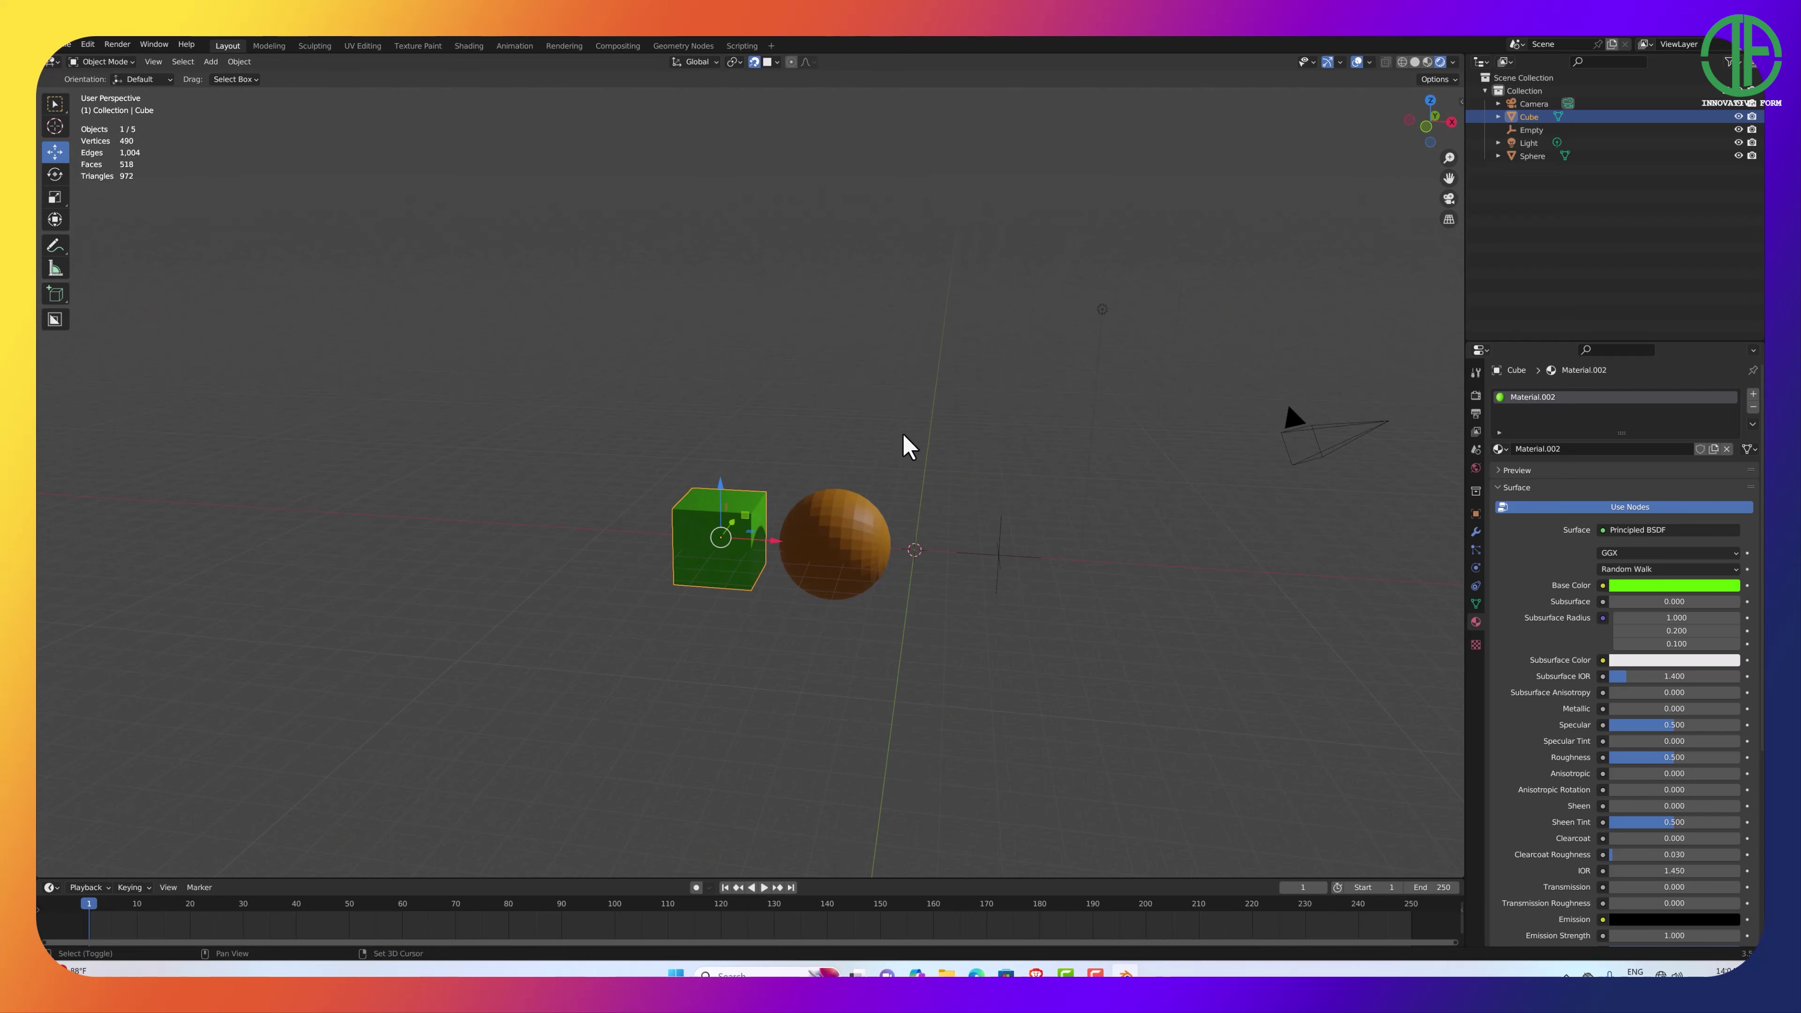
Select the point light and move it along the X and Y axes around the cube and sphere to vary their lighting.
middle_click_drag(905, 443, 1085, 462)
left_click(1119, 426)
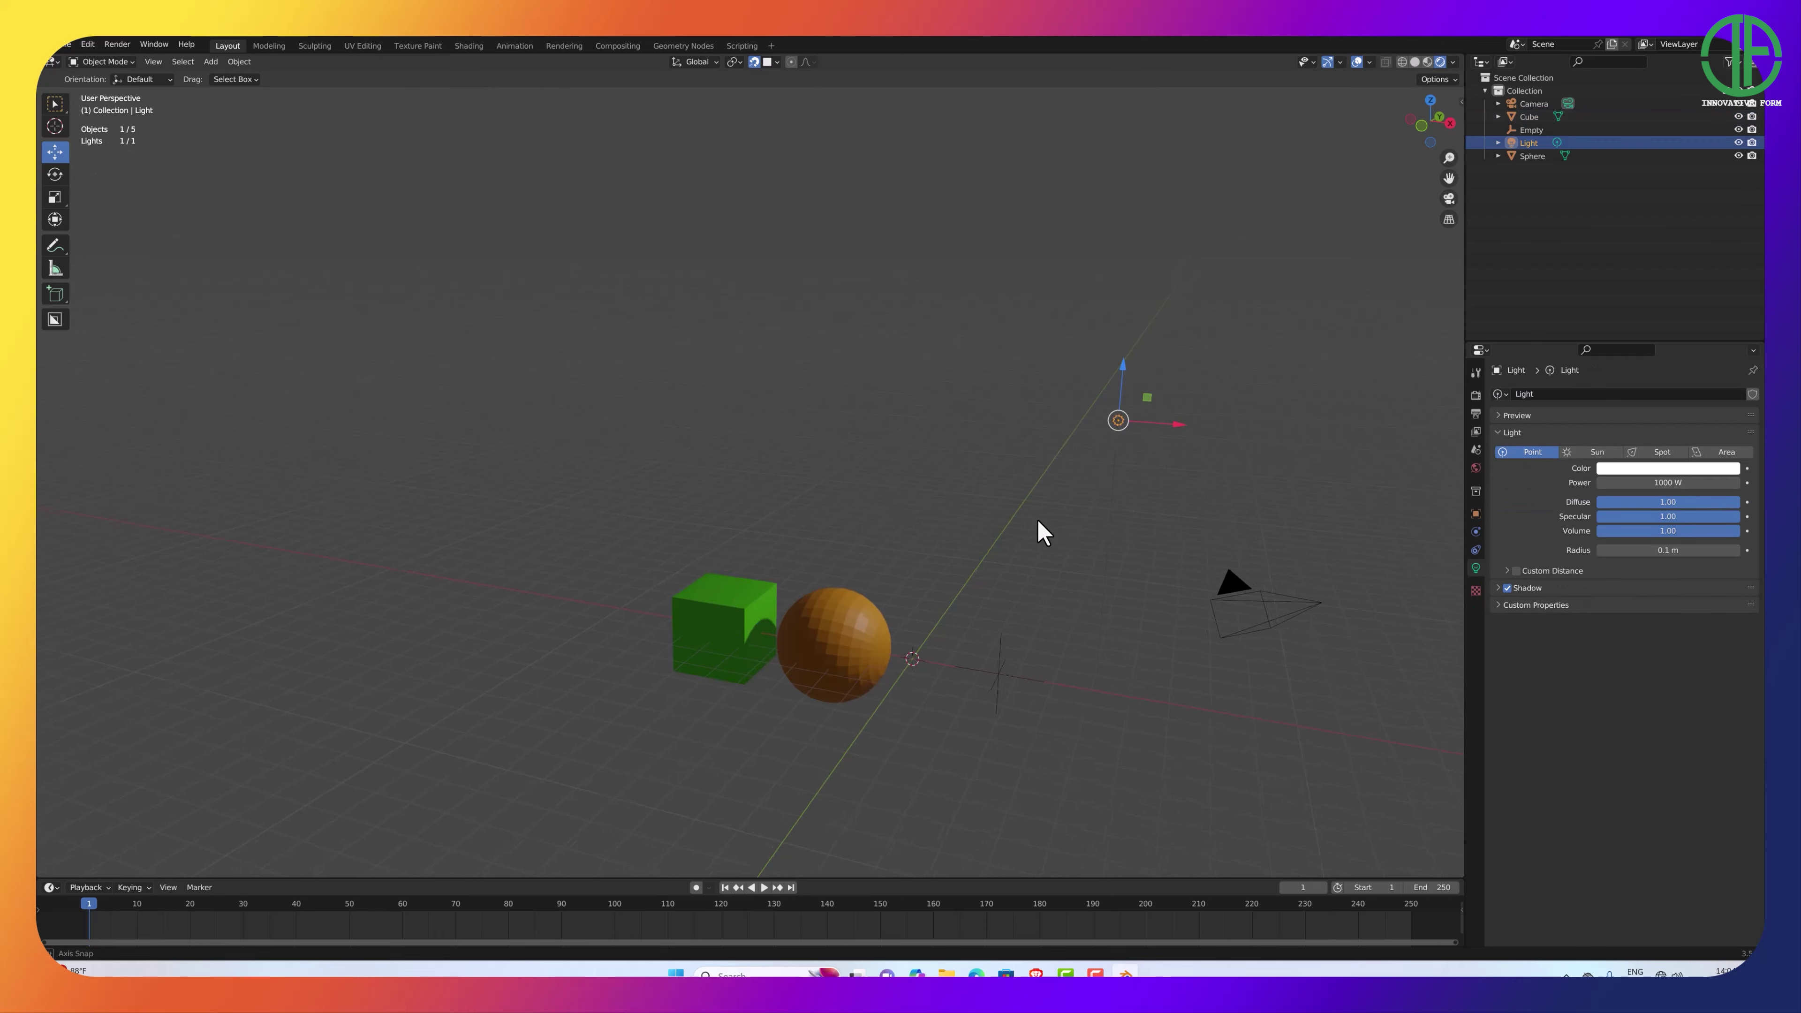
middle_click_drag(1038, 527, 1037, 530)
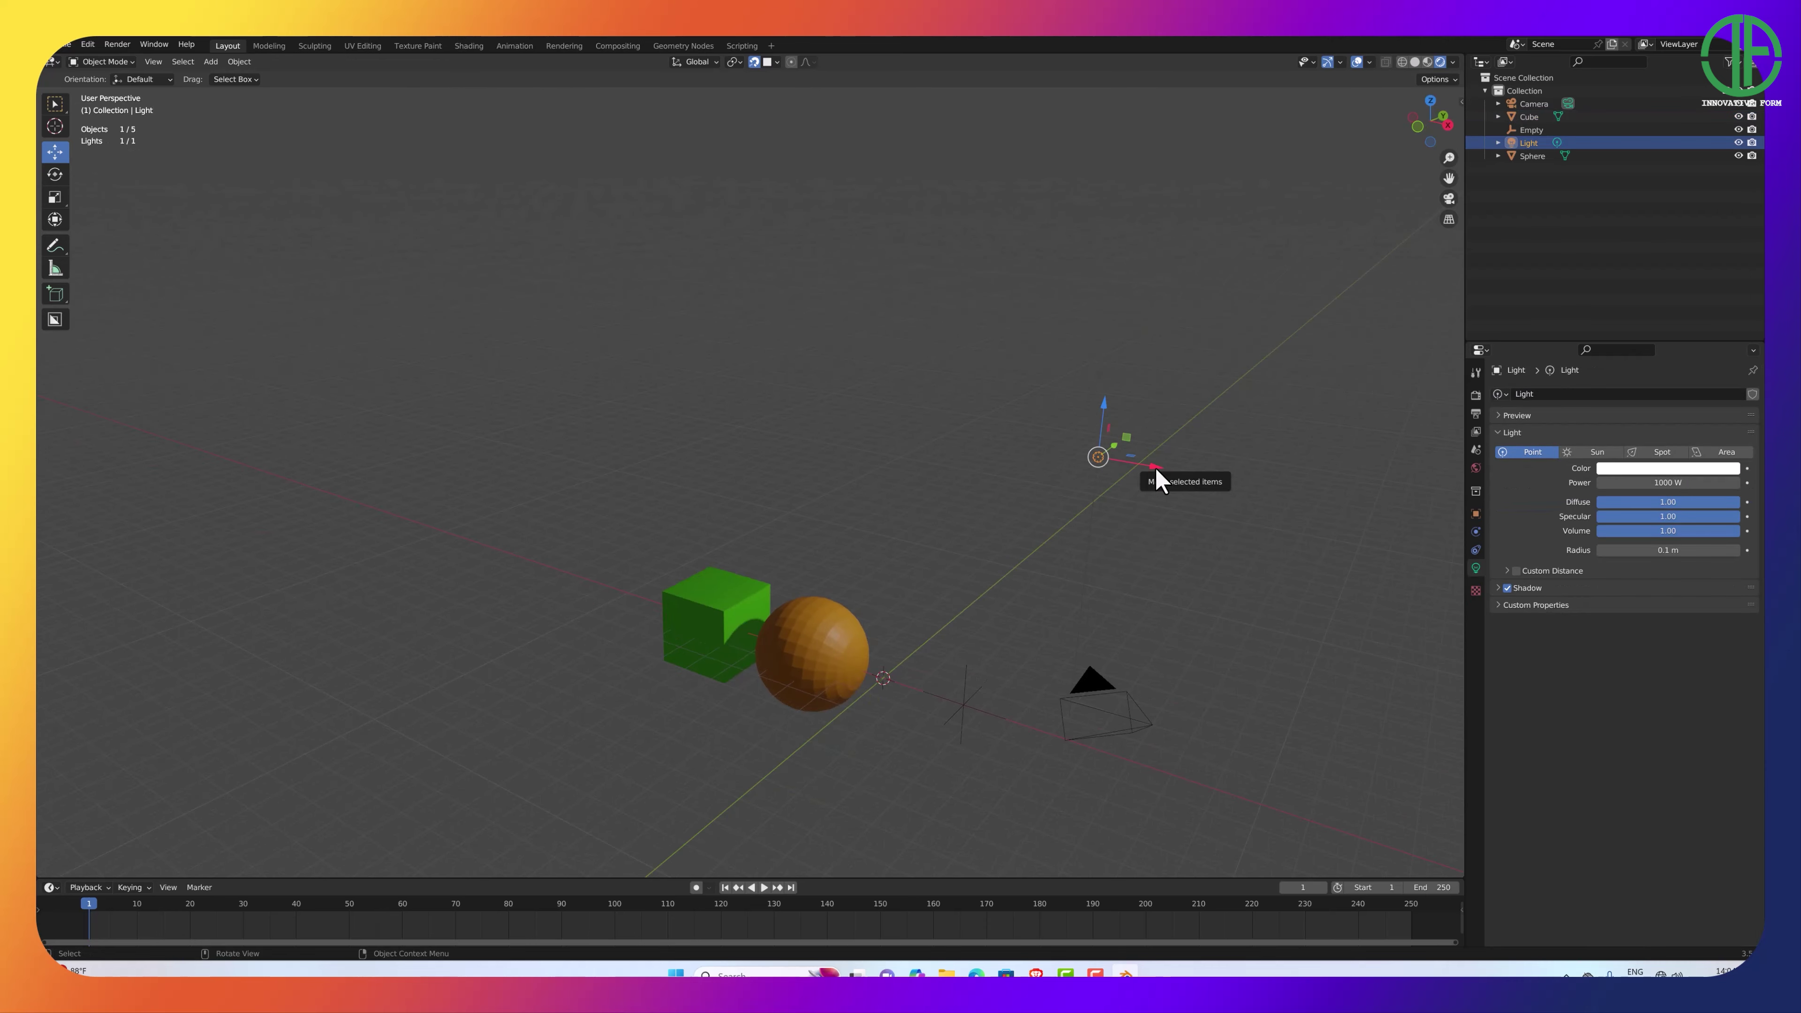
left_click_drag(1156, 477, 910, 456)
middle_click_drag(910, 457, 827, 485)
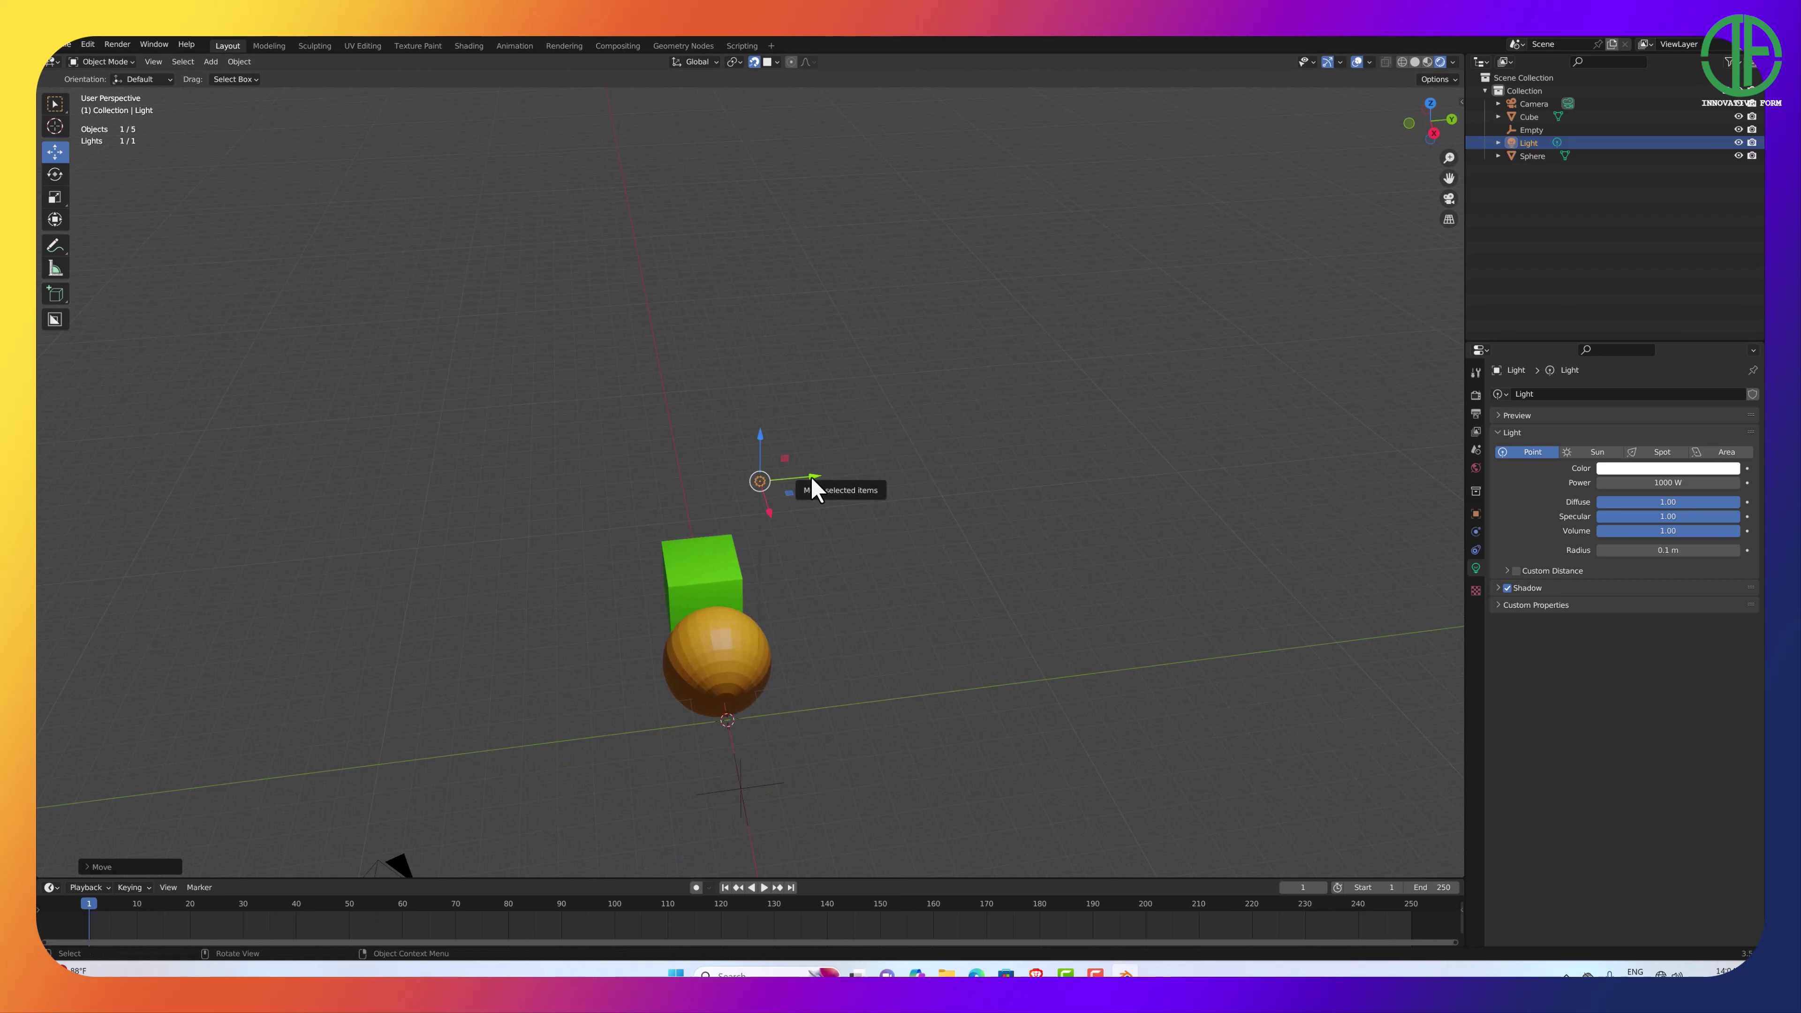
left_click_drag(812, 486, 940, 599)
middle_click_drag(676, 616, 858, 616)
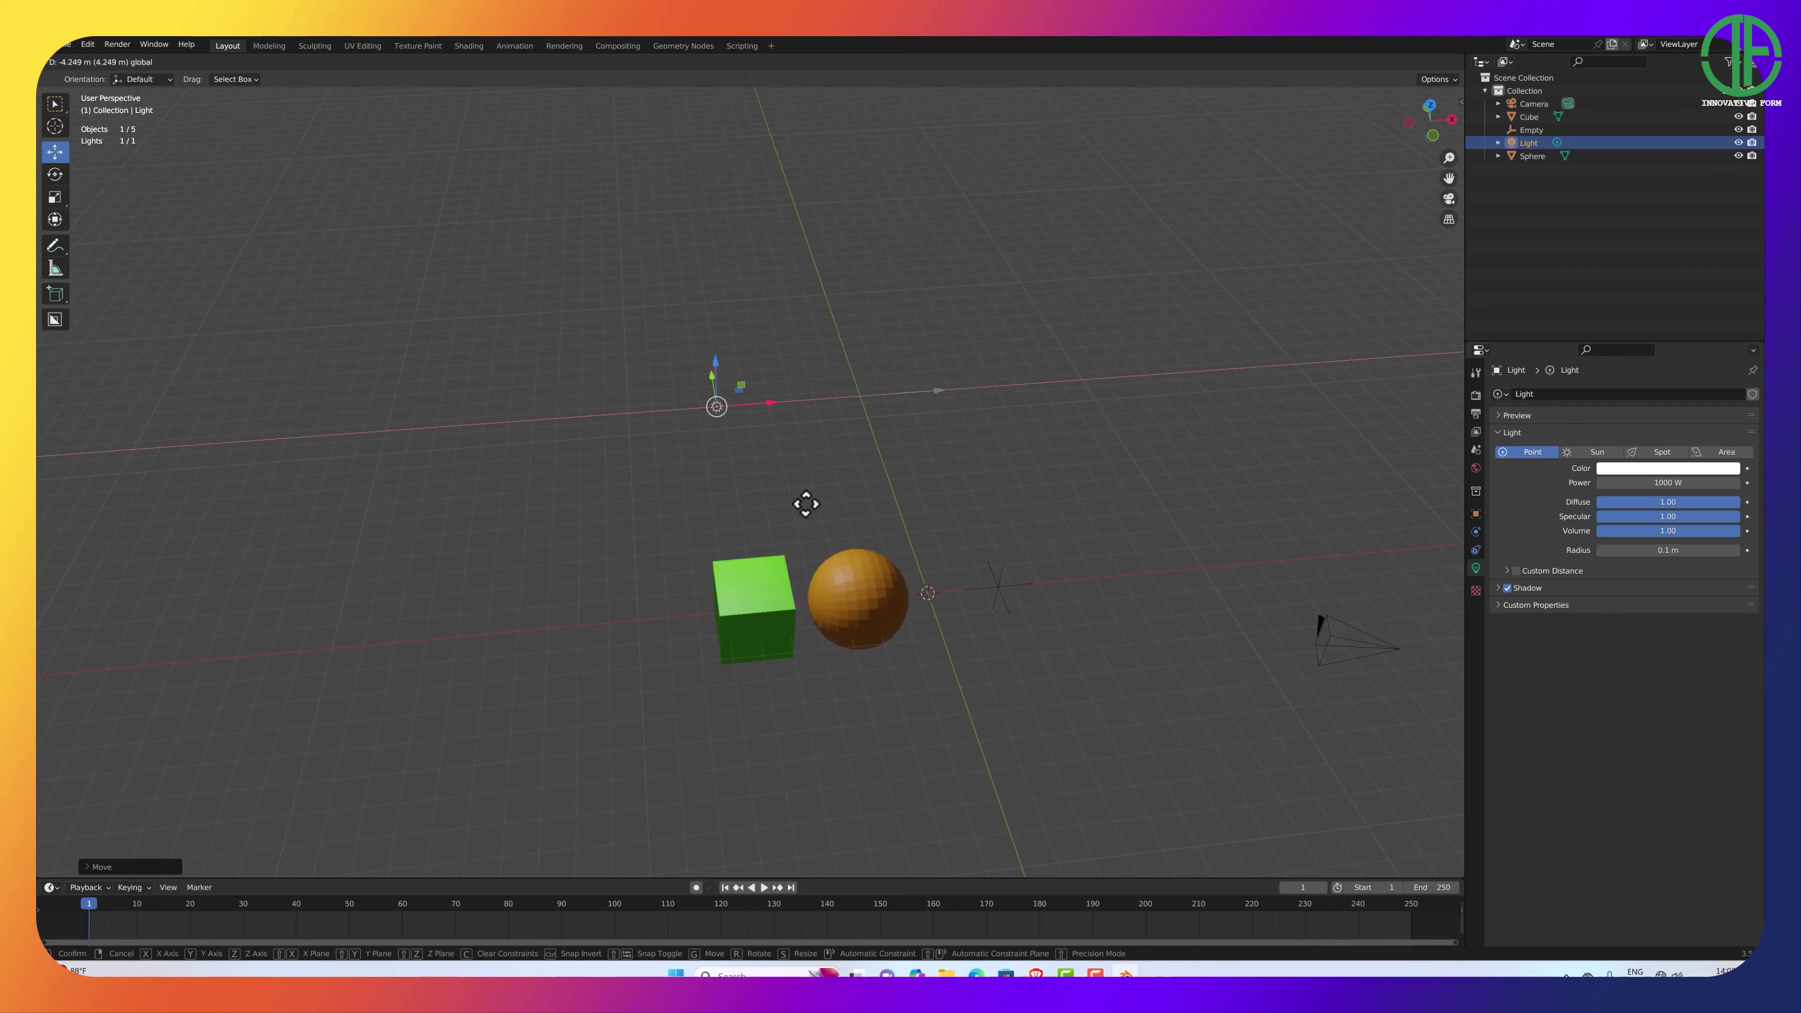
left_click(1106, 476)
Shade the sphere smooth and set its material roughness to 0.007.
scroll(794, 589, "up", 3)
middle_click_drag(777, 573, 771, 617)
left_click(802, 653)
right_click(772, 618)
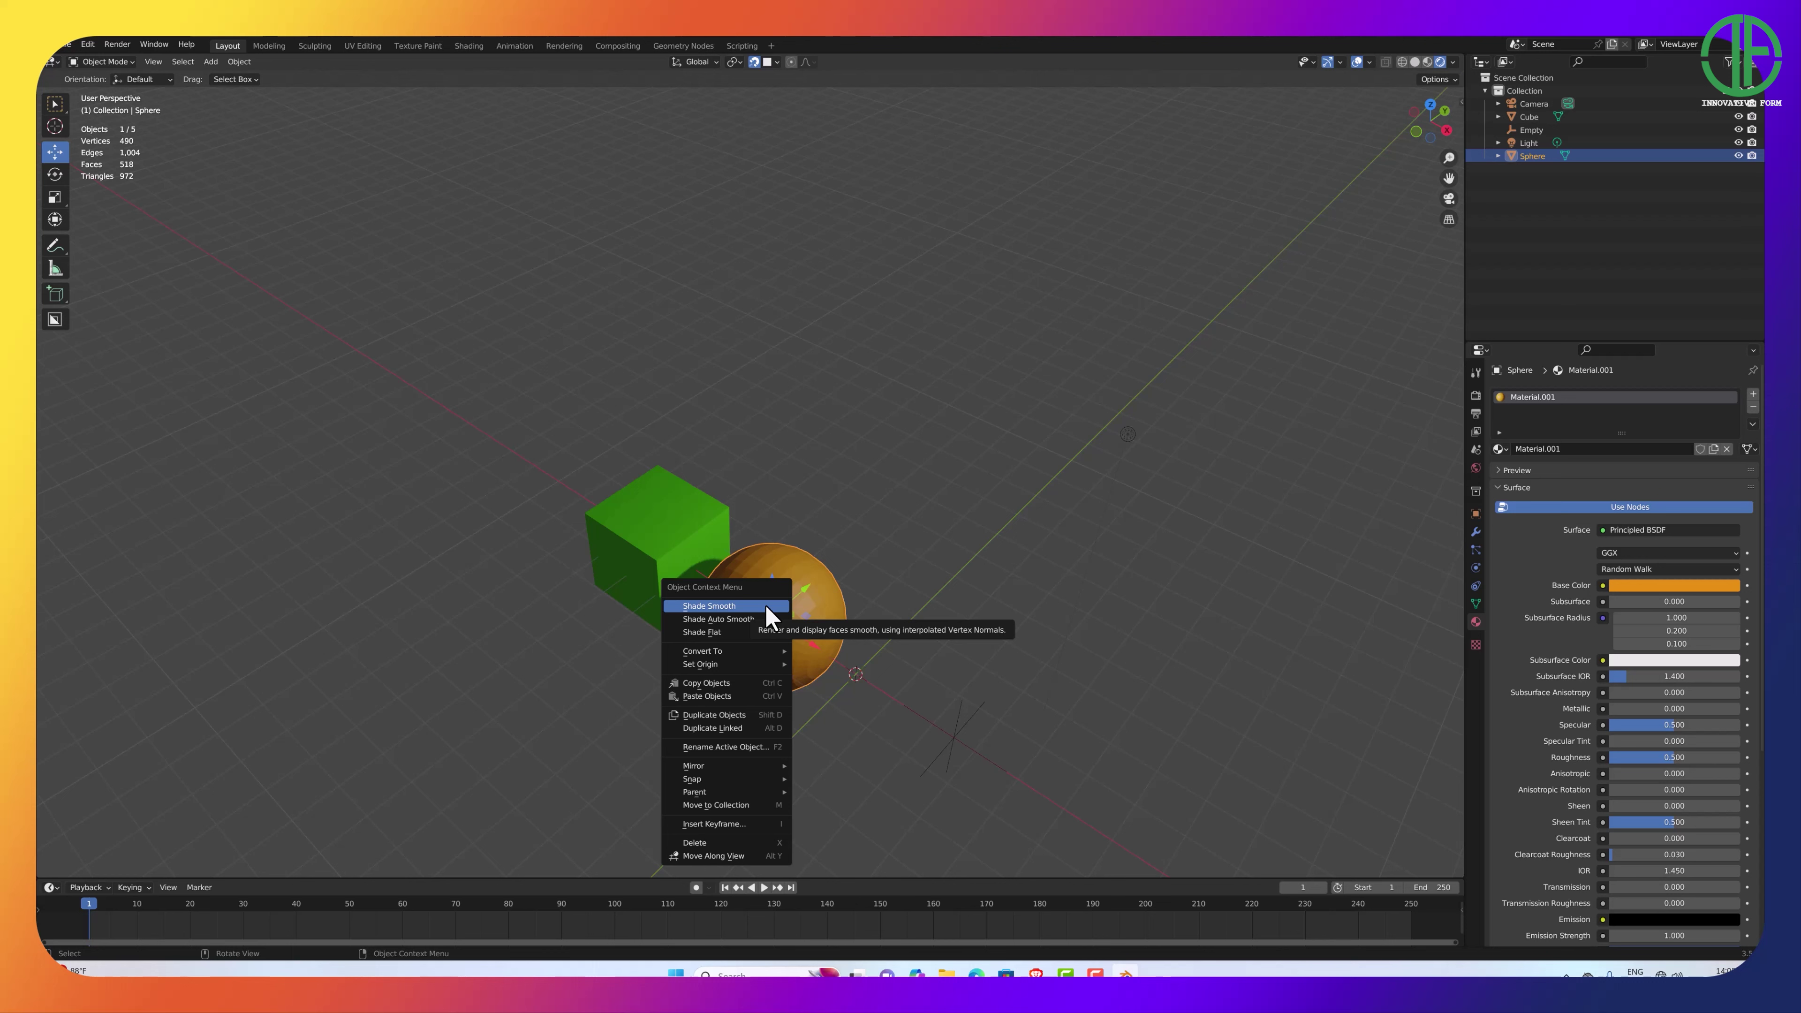
left_click(768, 609)
middle_click_drag(815, 660, 822, 642)
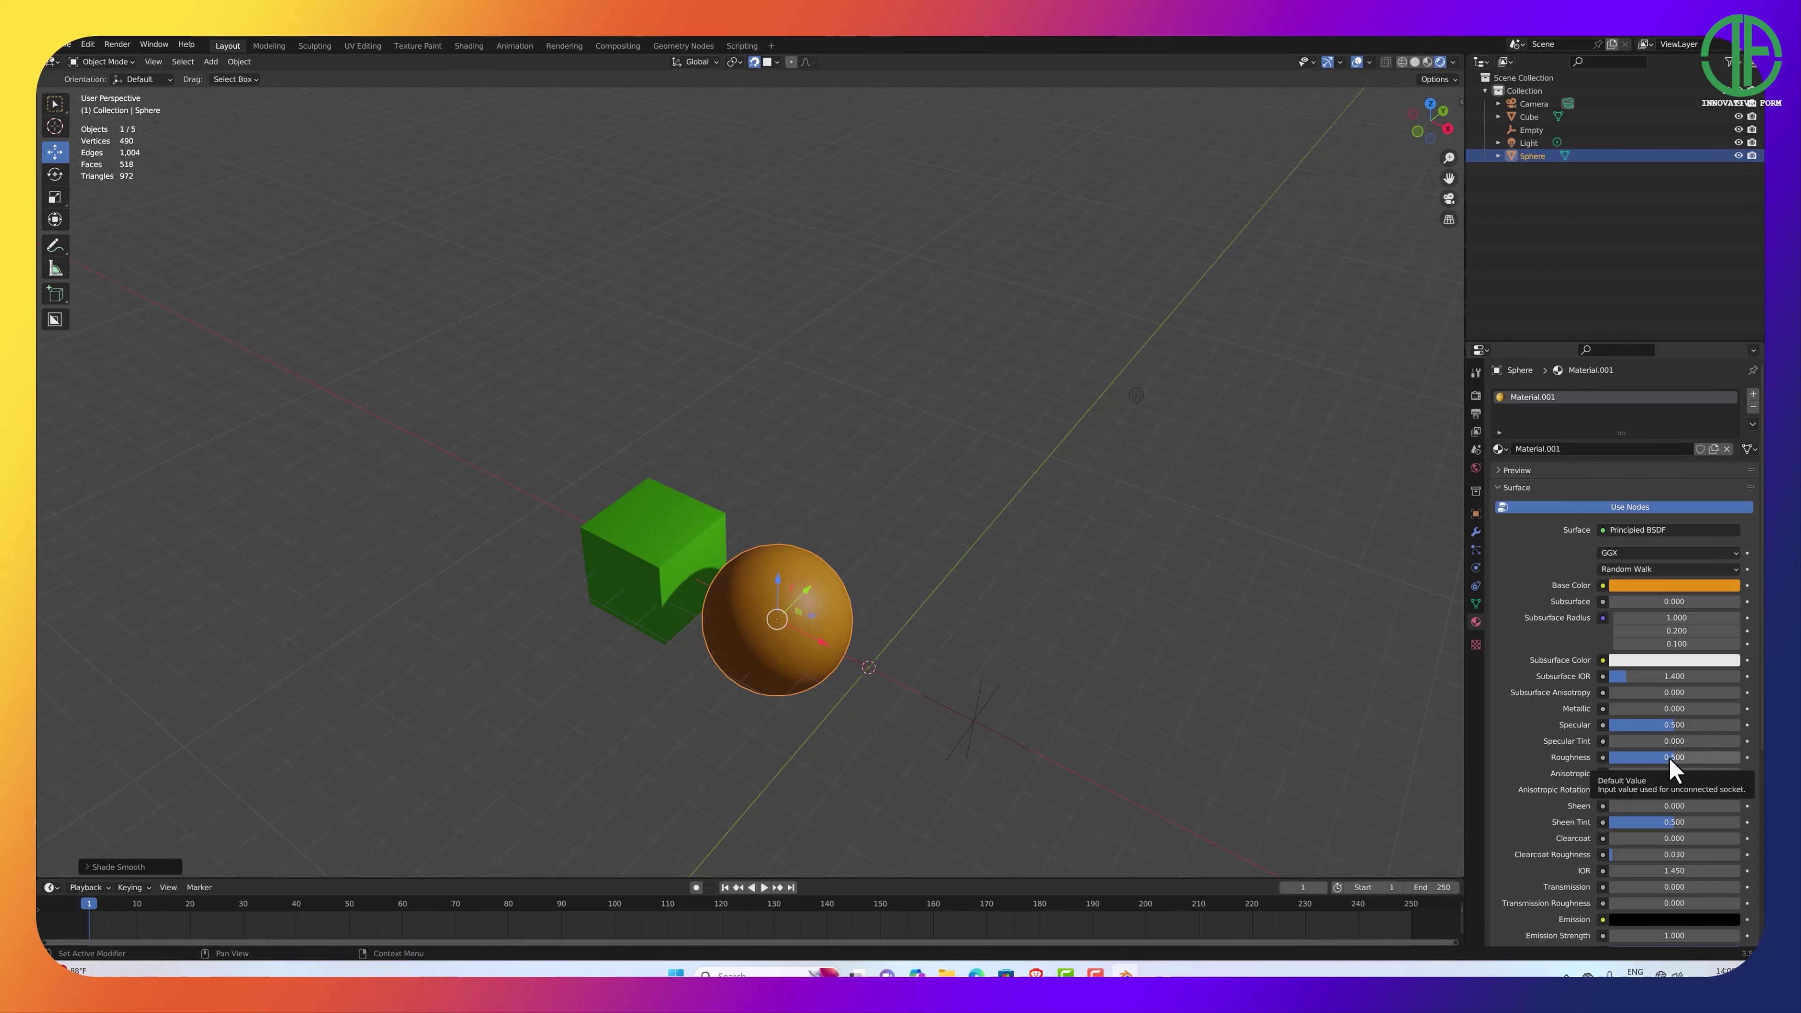
left_click_drag(1670, 757, 1631, 757)
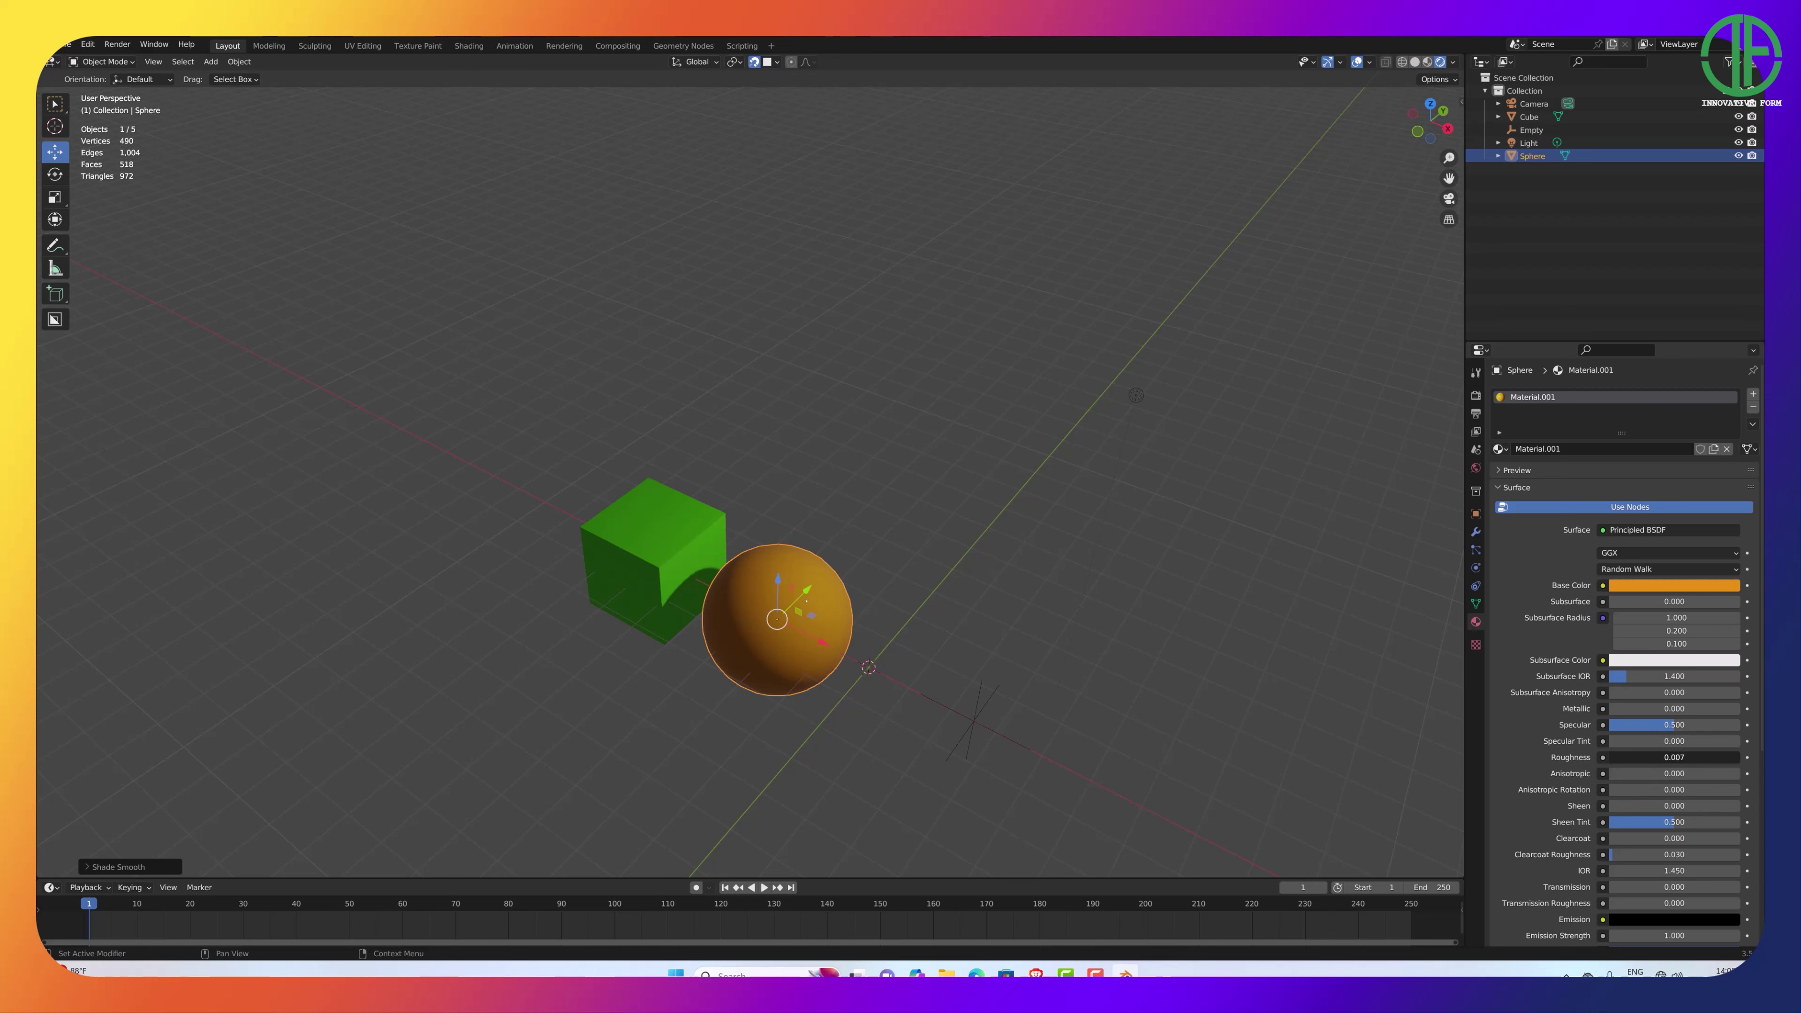
middle_click_drag(845, 692, 906, 567)
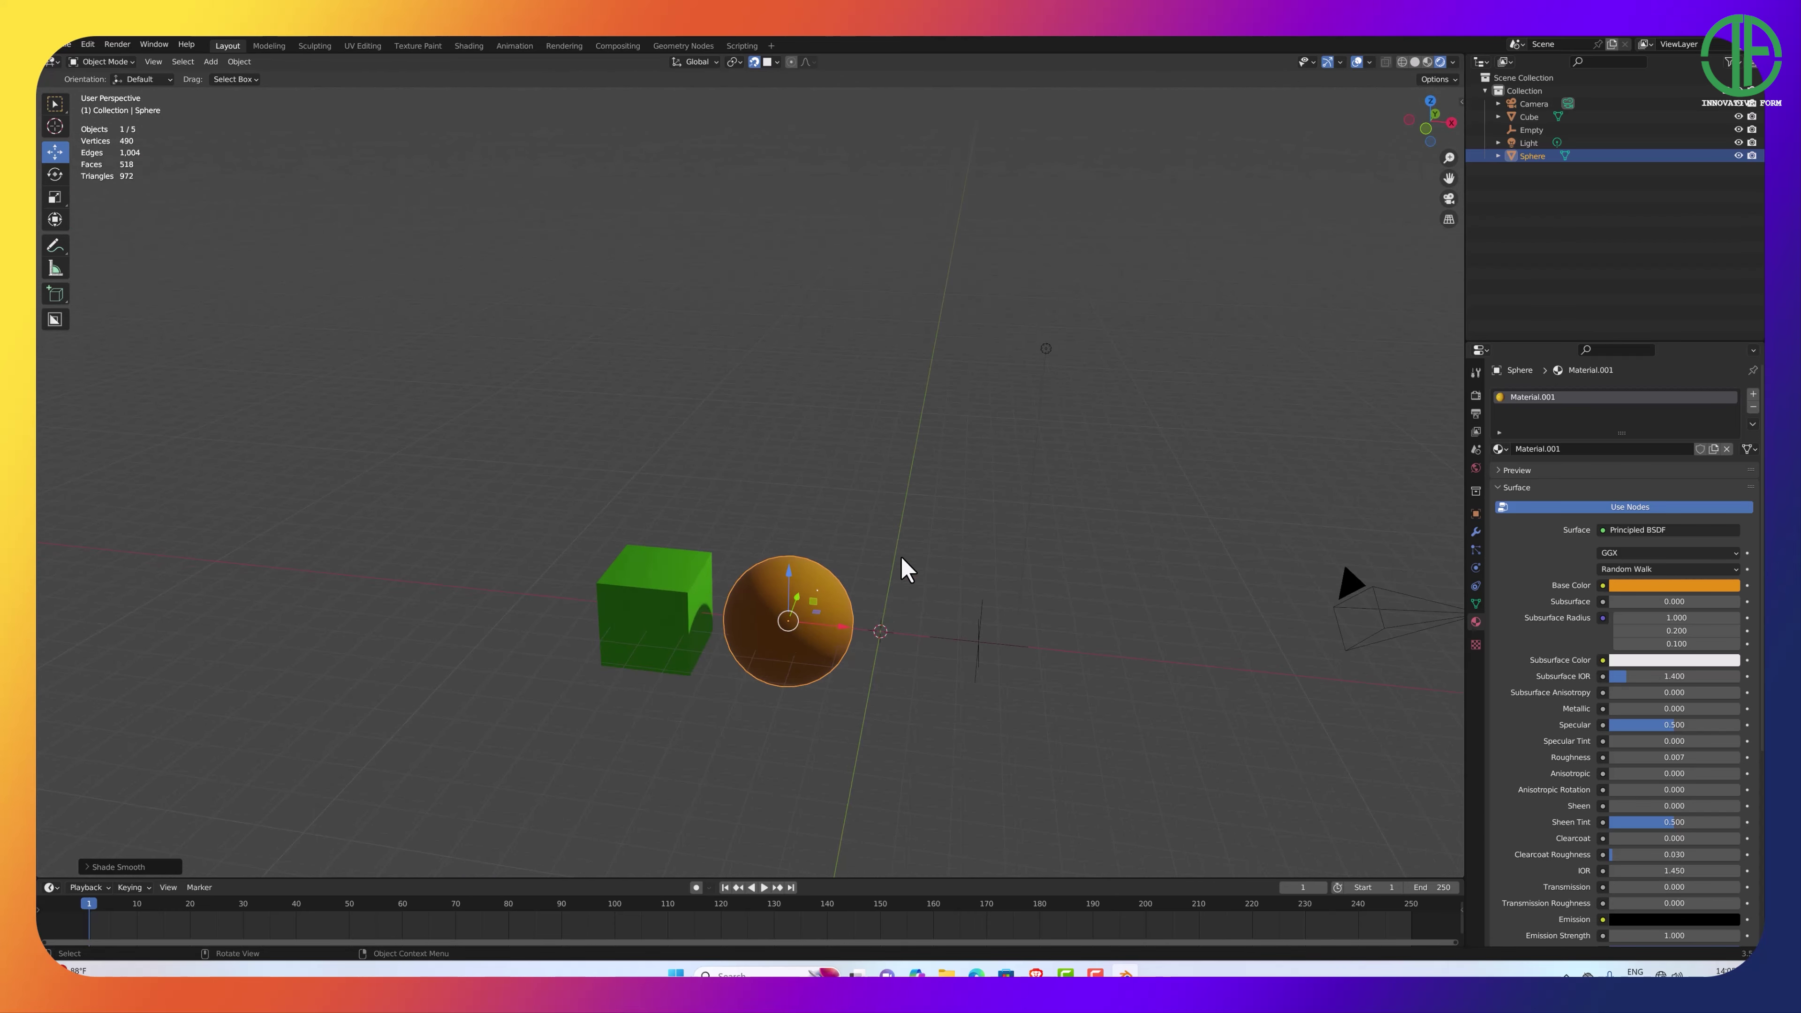
Move the point light again and inspect its highlight on the smooth sphere up close.
left_click(1041, 351)
middle_click_drag(1041, 350, 909, 472)
left_click_drag(906, 476, 714, 478)
scroll(603, 606, "up", 5)
middle_click_drag(603, 603, 732, 564)
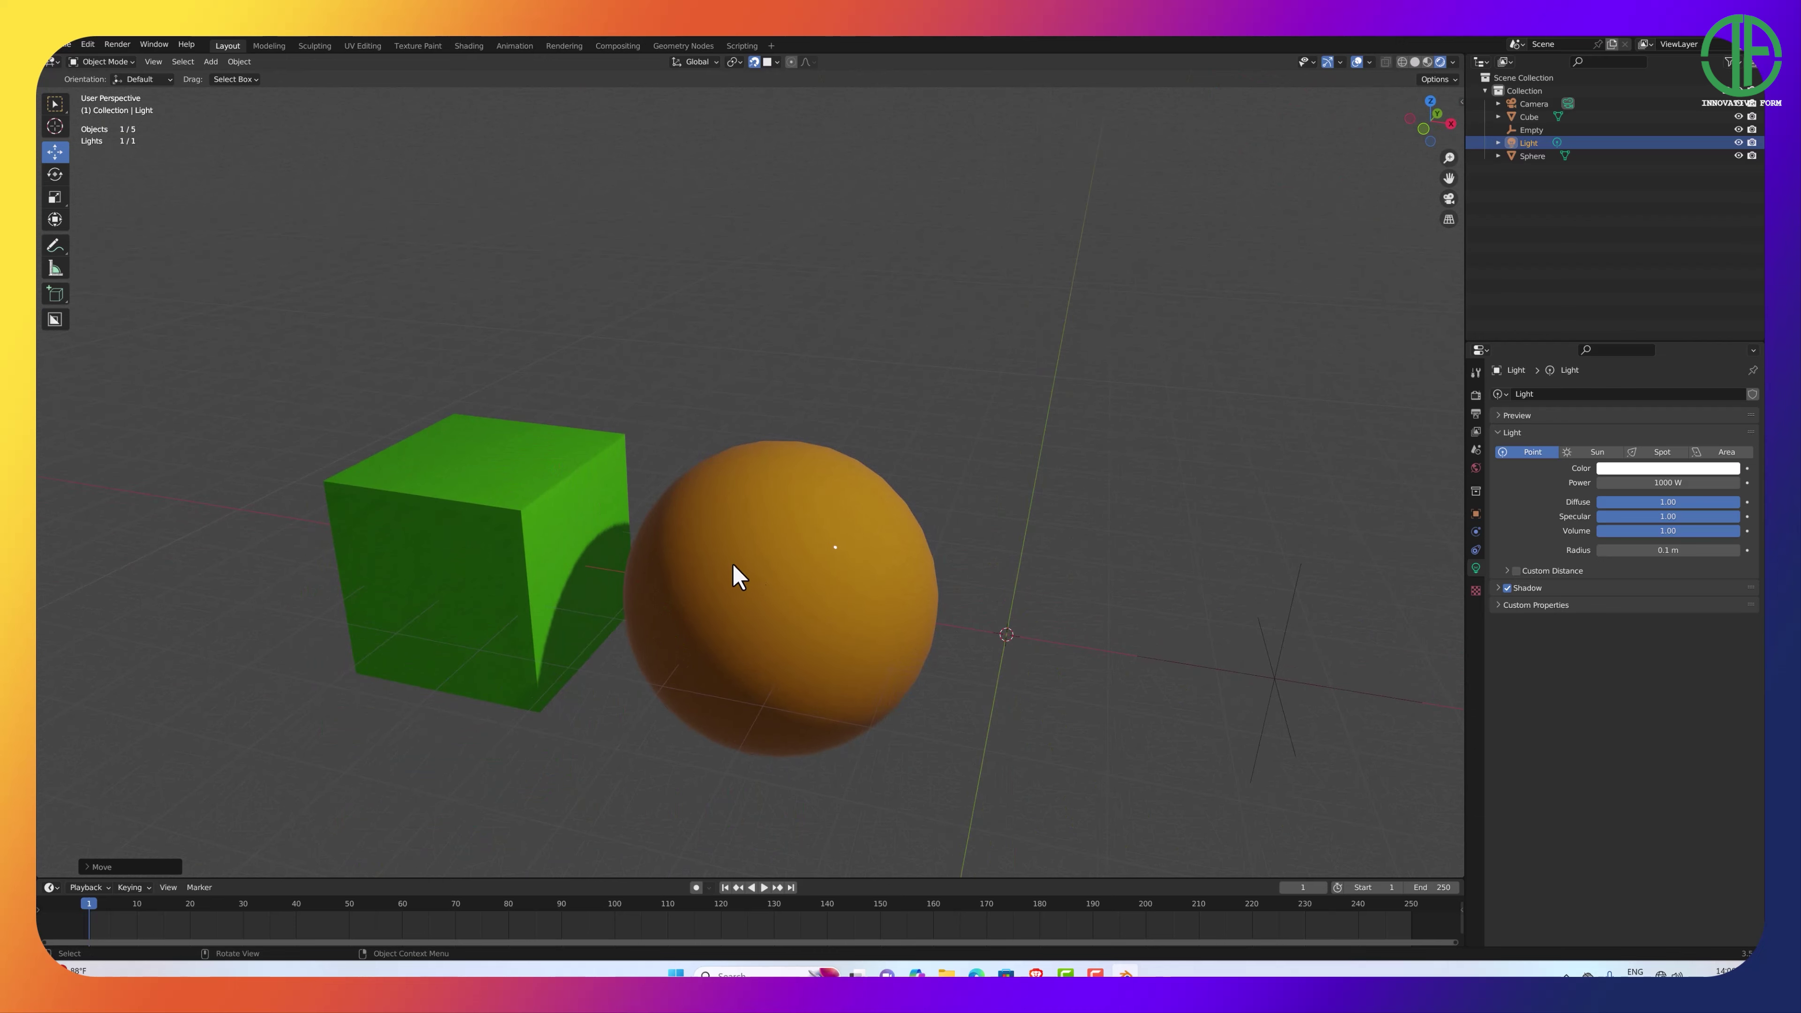
Set the roughness of the cube's green material to 0.
left_click(493, 559)
middle_click_drag(490, 554, 636, 555, "shift")
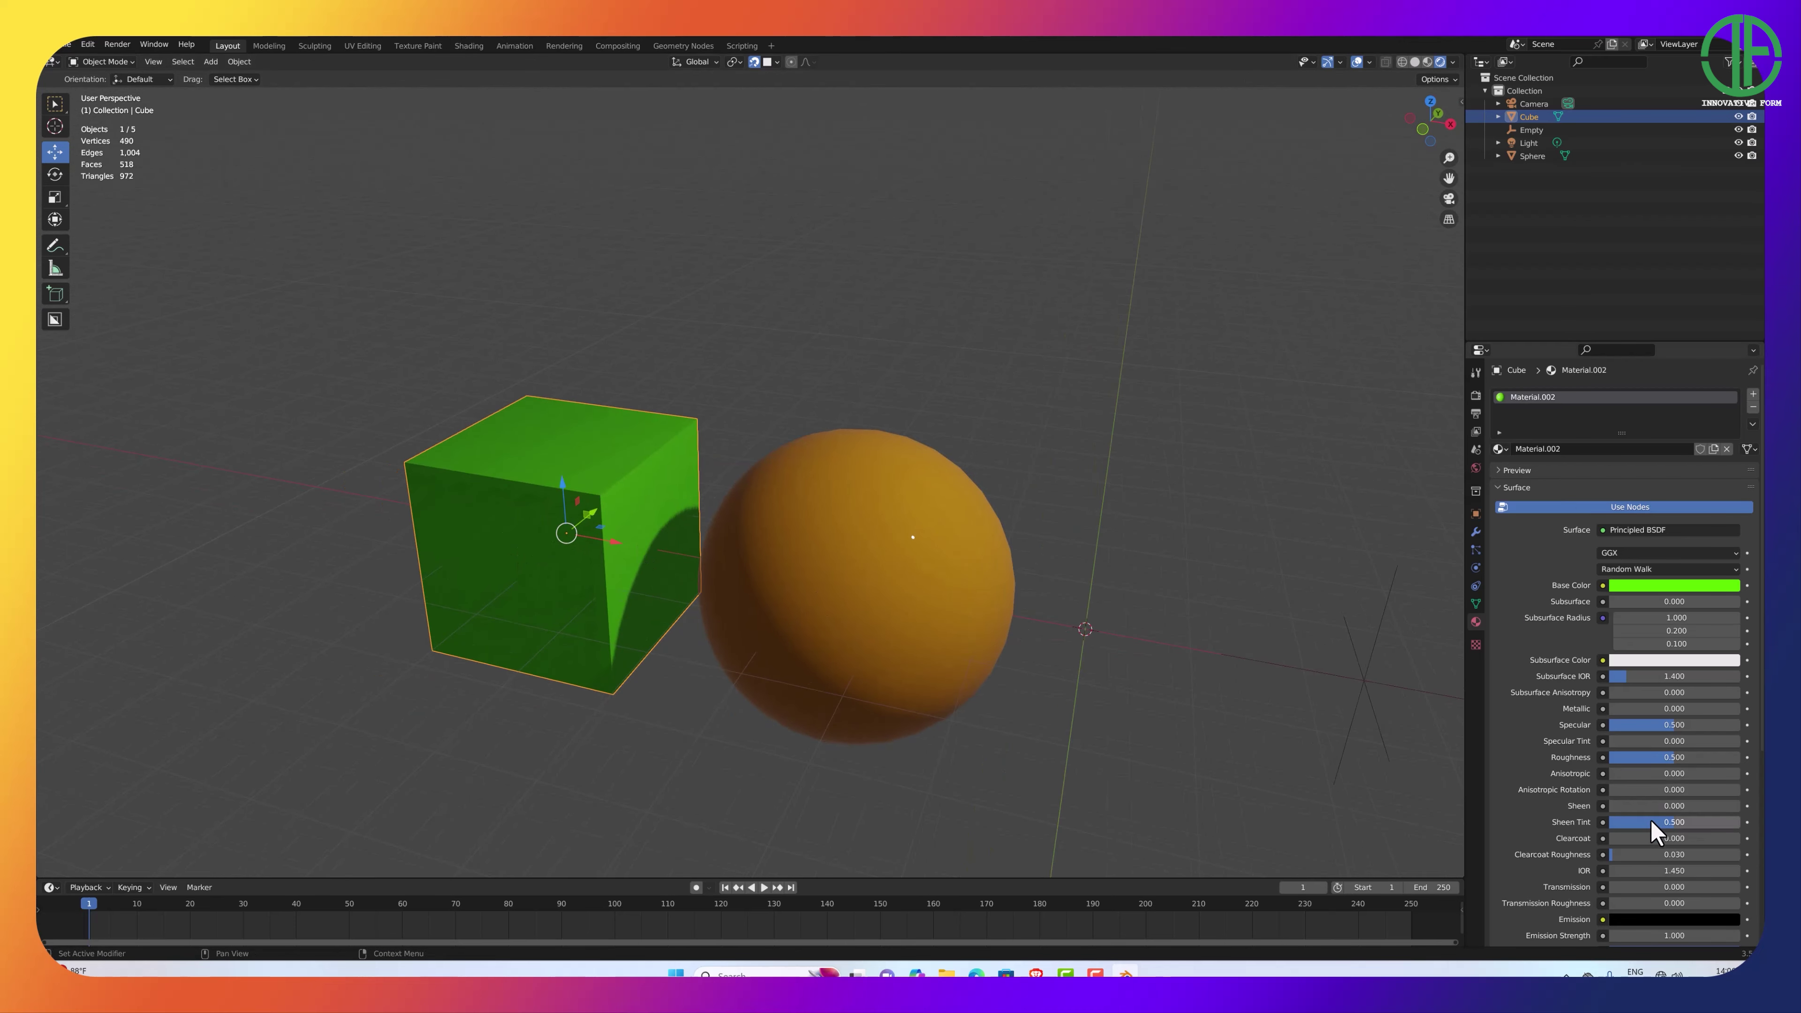
left_click_drag(1676, 757, 1633, 757)
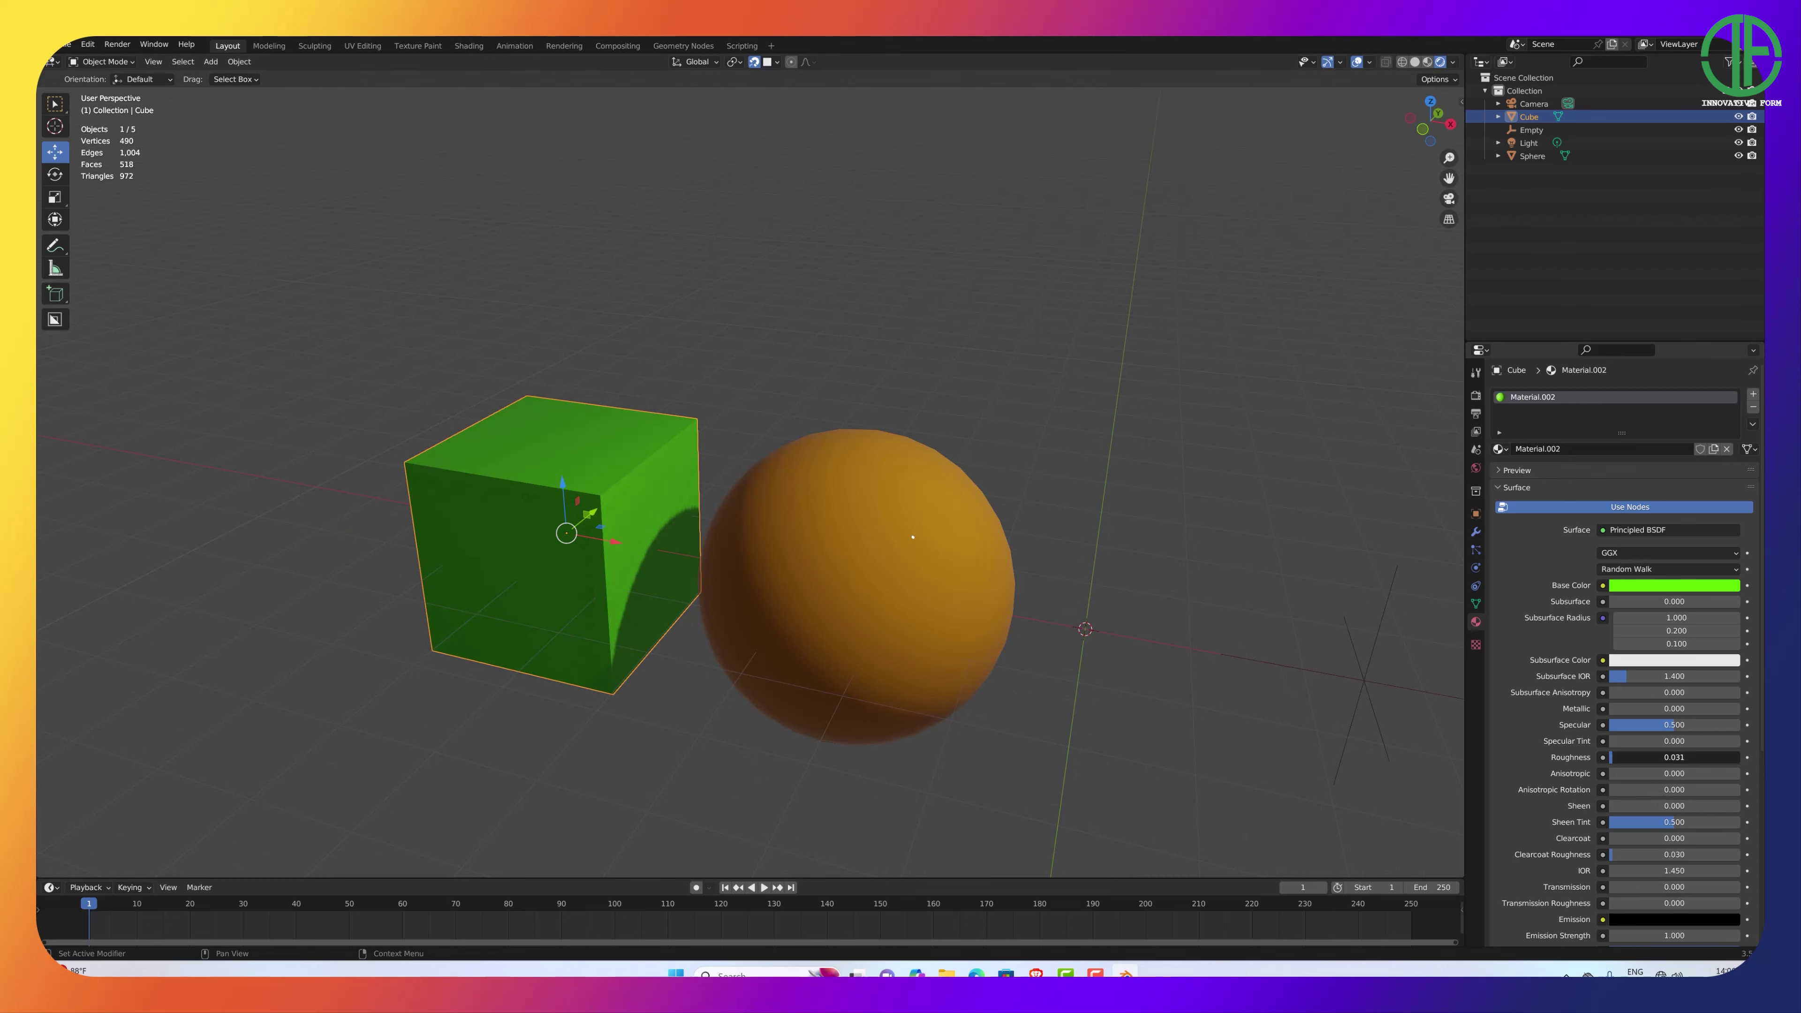
middle_click_drag(911, 554, 993, 547)
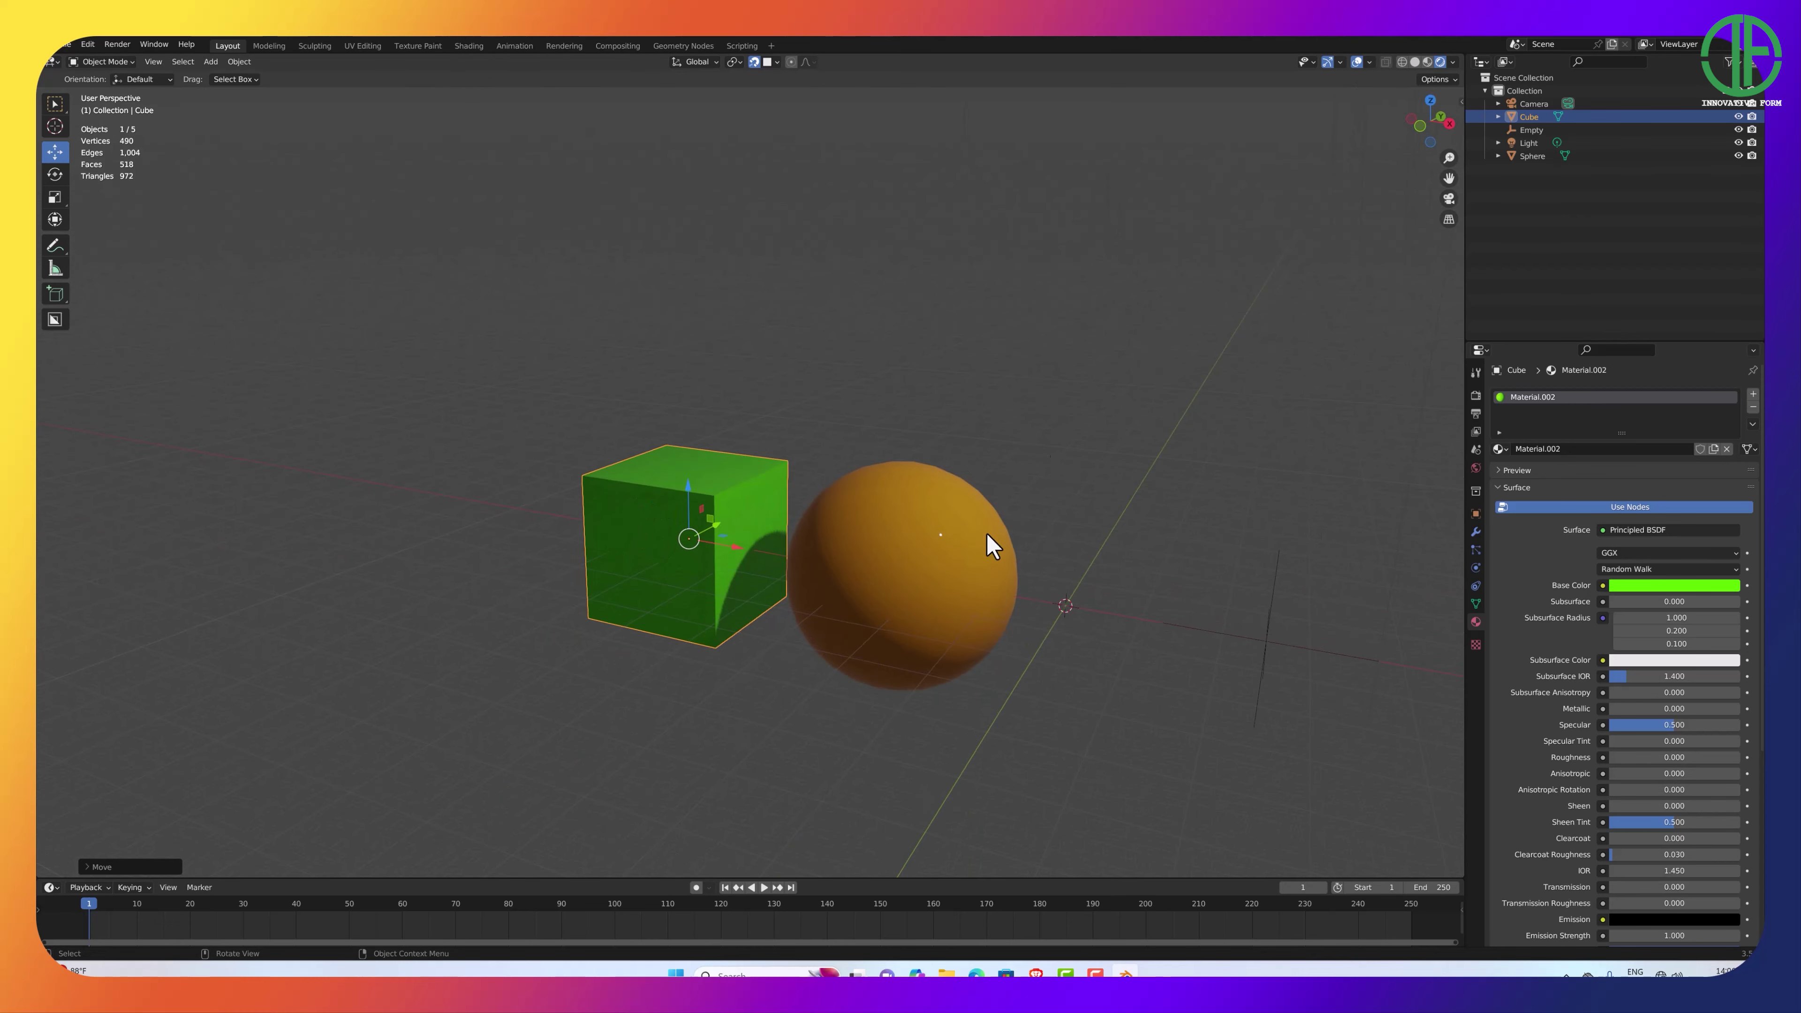
Disable Scene World for the rendered viewport and light the objects with the last HDRI environment in the list.
left_click(1453, 63)
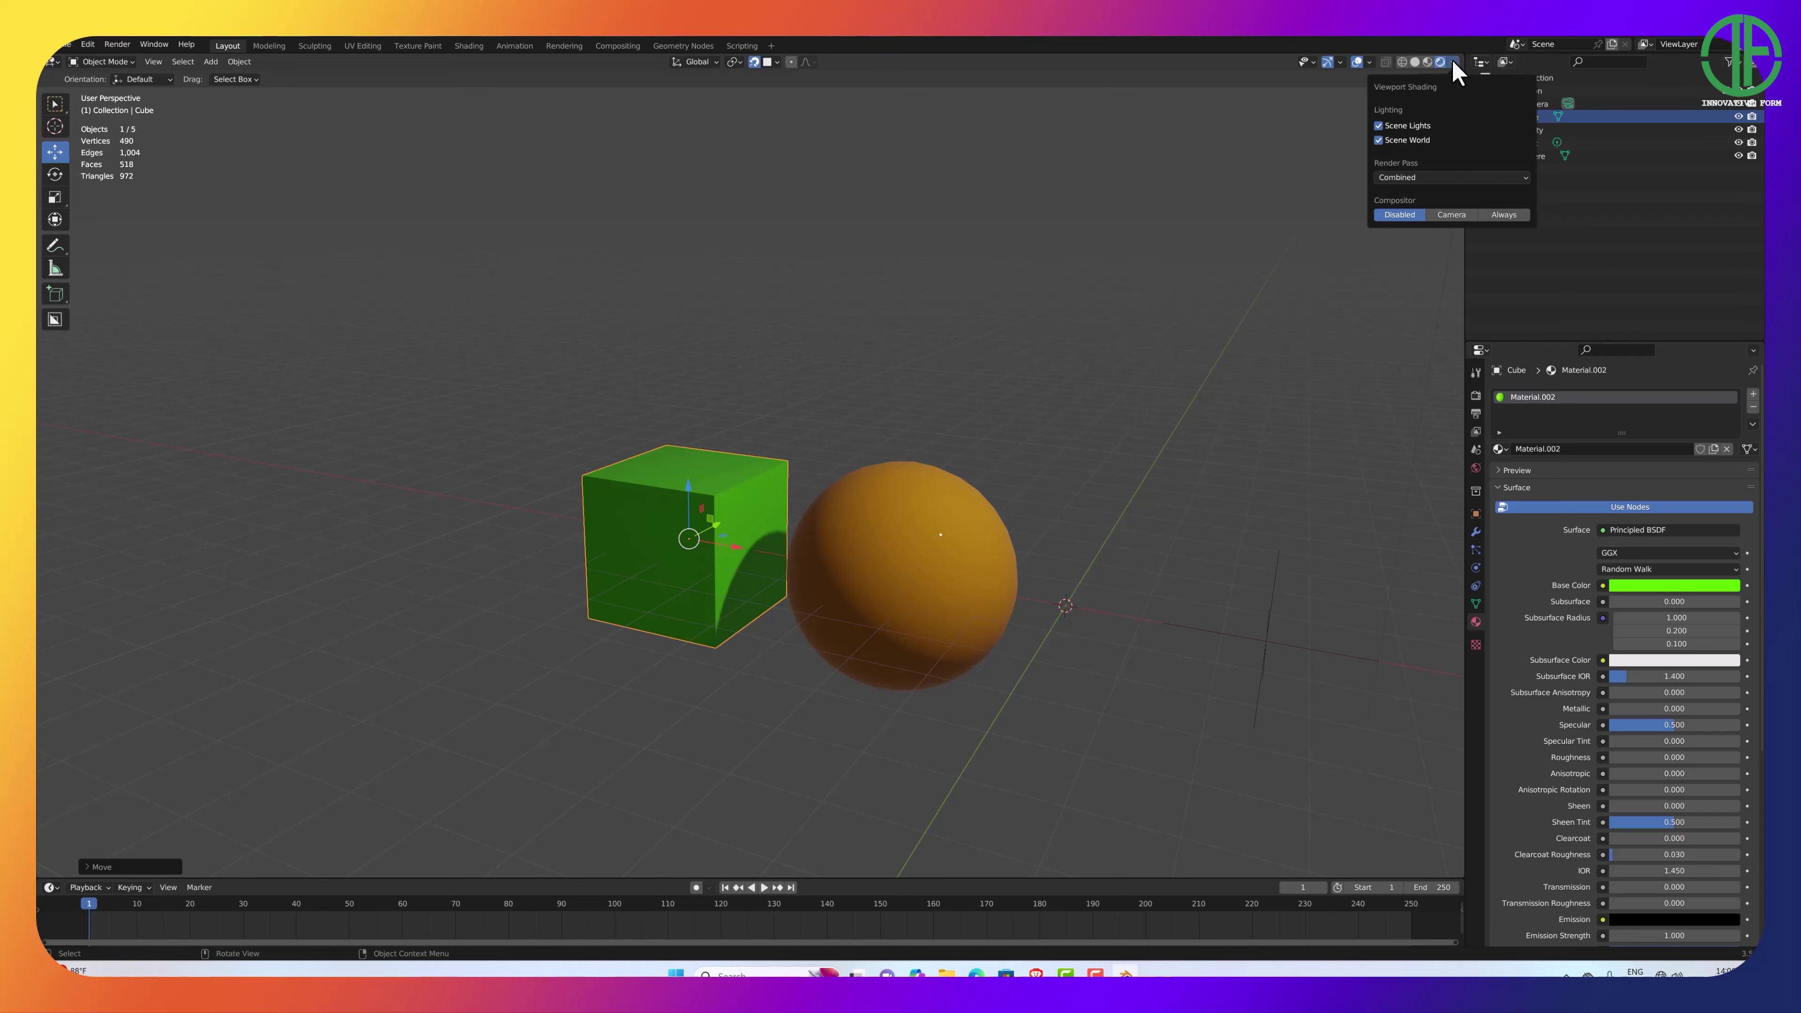
left_click(1378, 140)
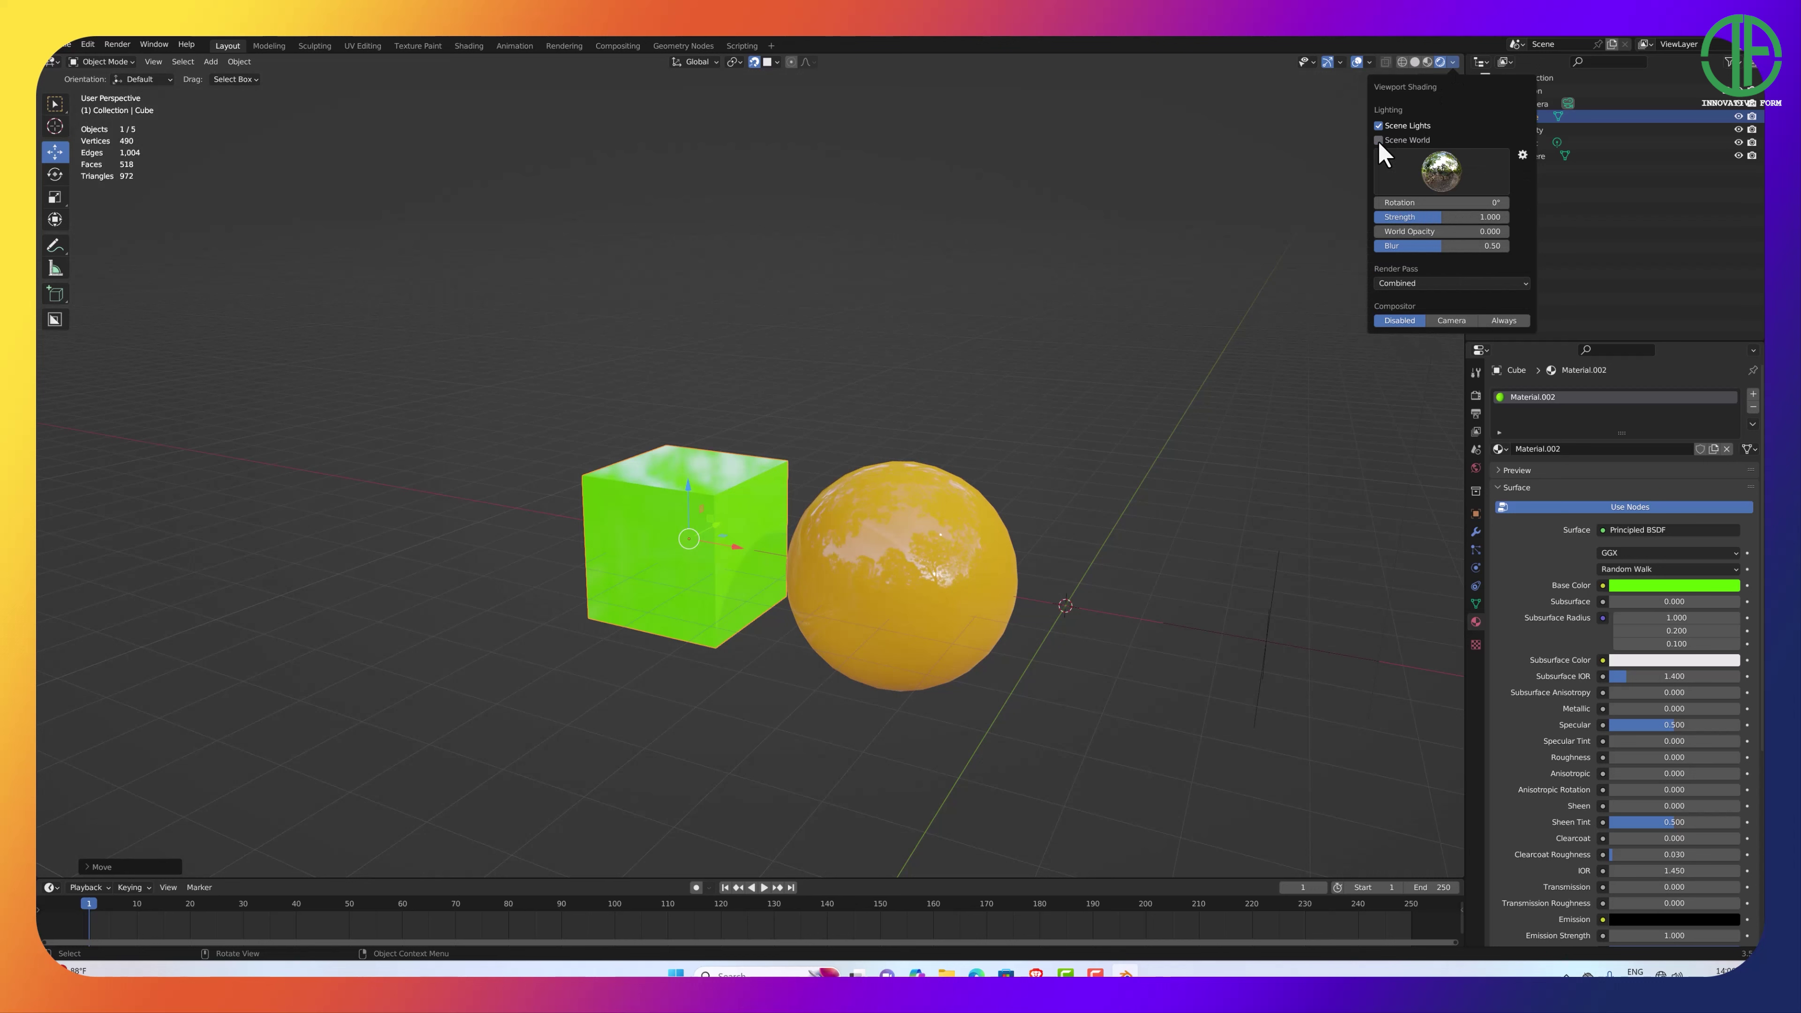
left_click(1440, 172)
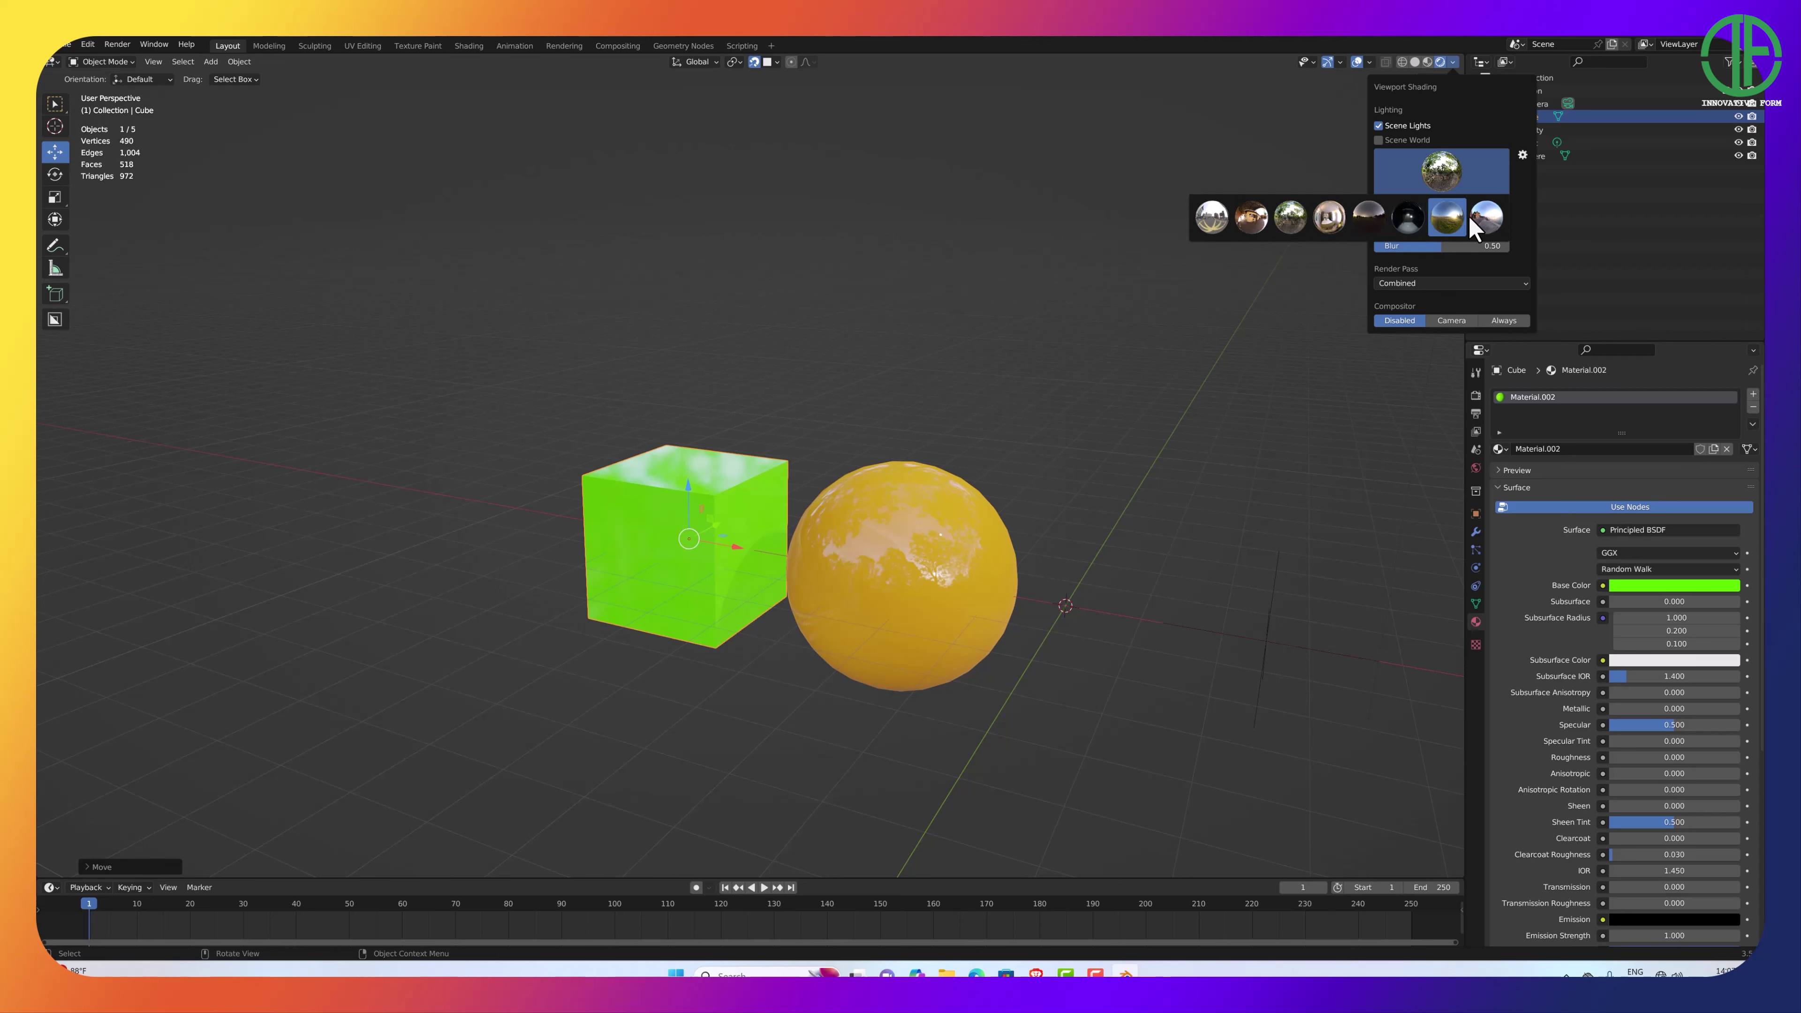
left_click(1486, 218)
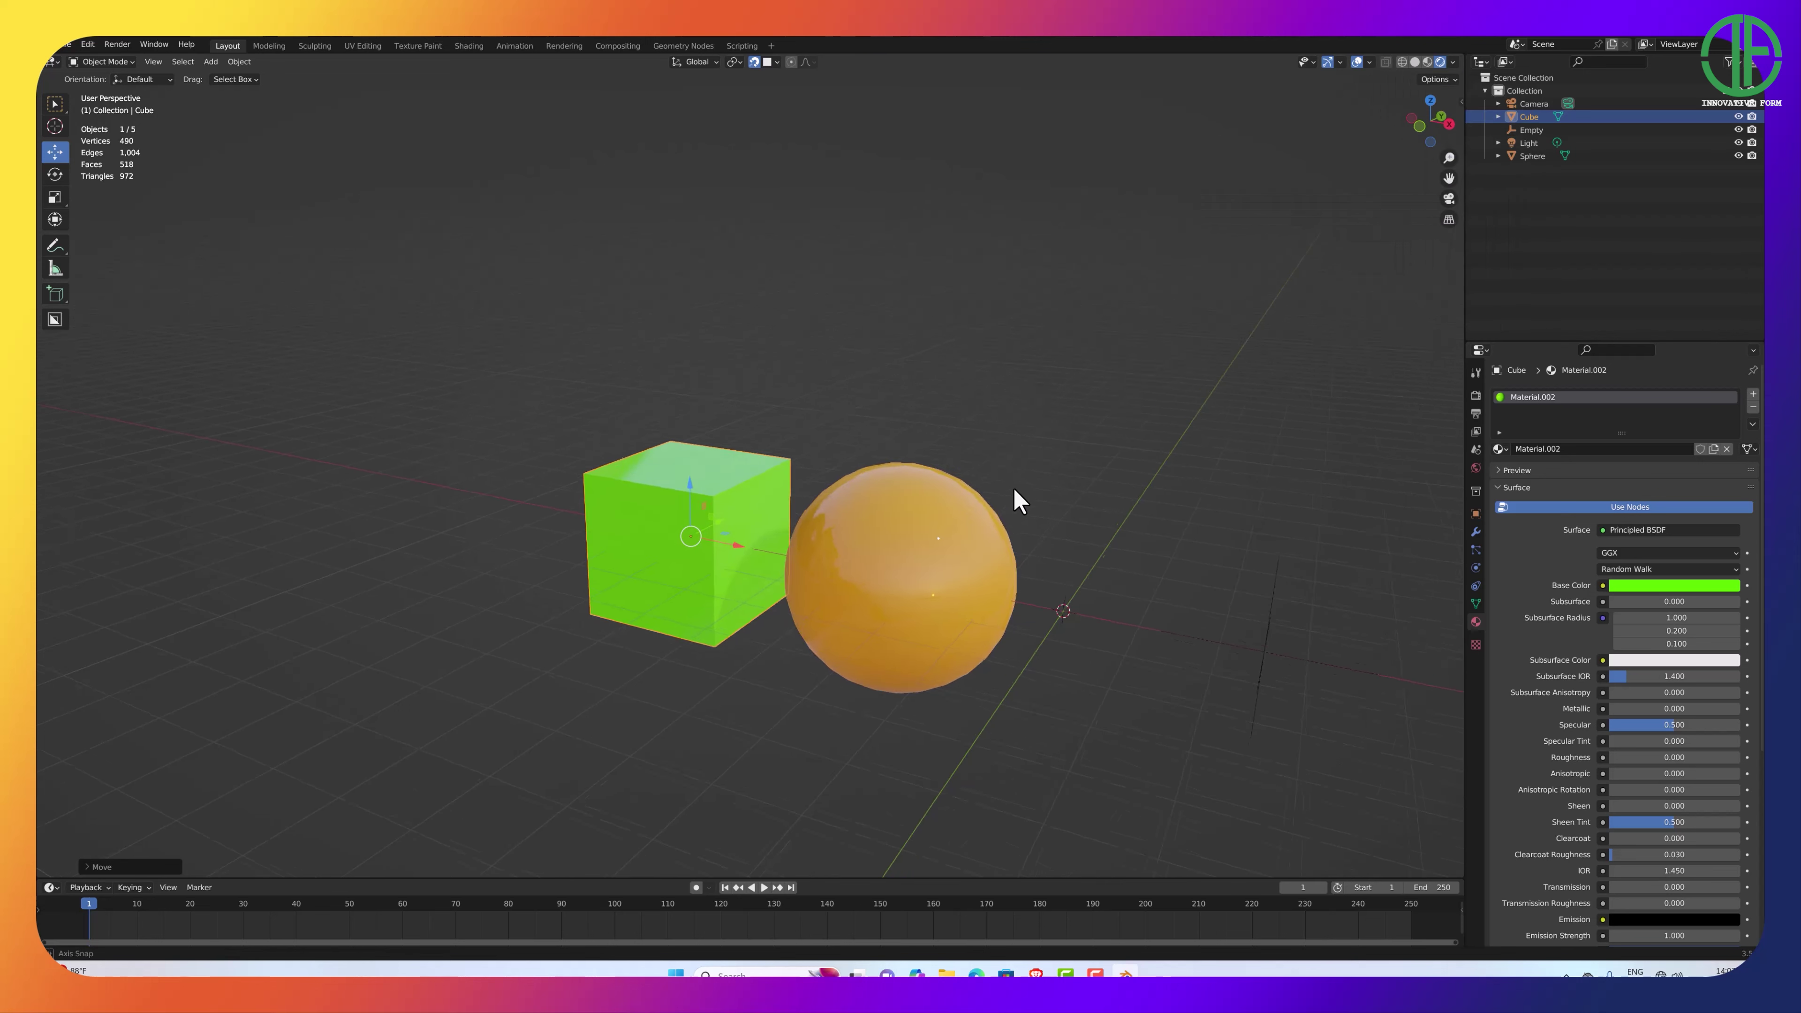
middle_click_drag(1014, 489, 975, 413)
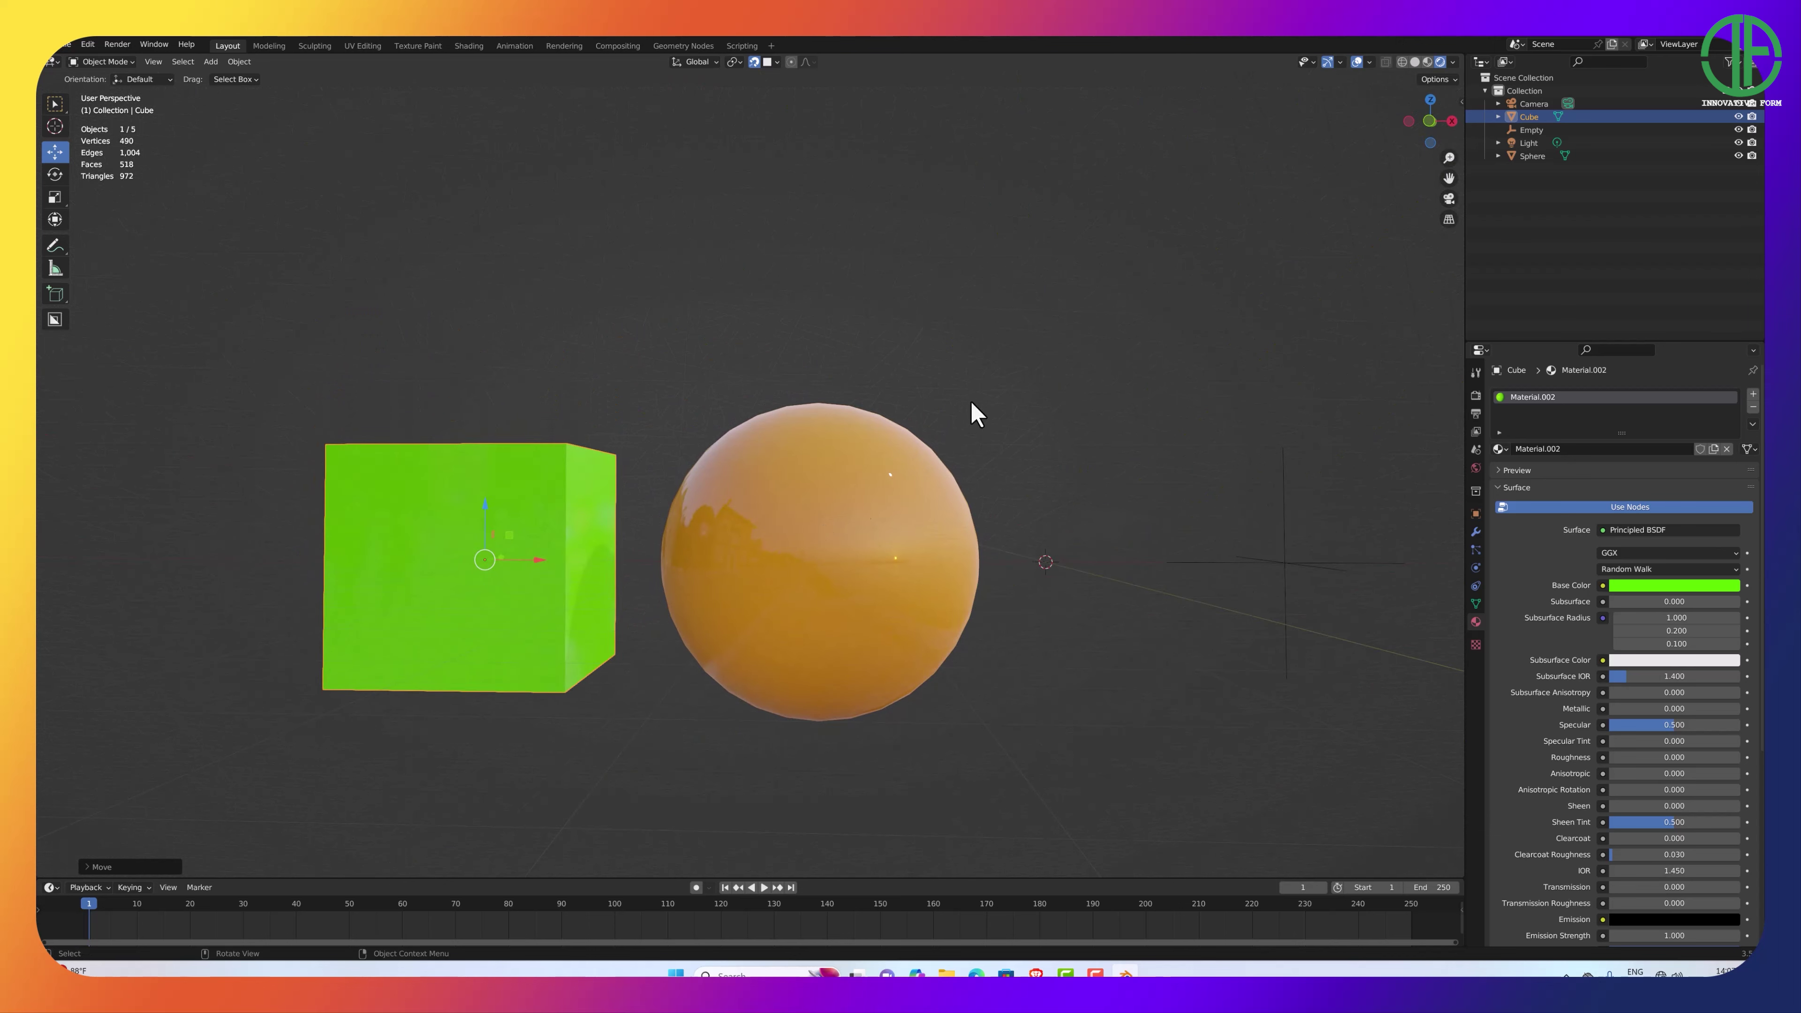
Change the viewport's HDRI environment to the one with blue sky above a grassy horizon and view its reflections.
left_click(1452, 63)
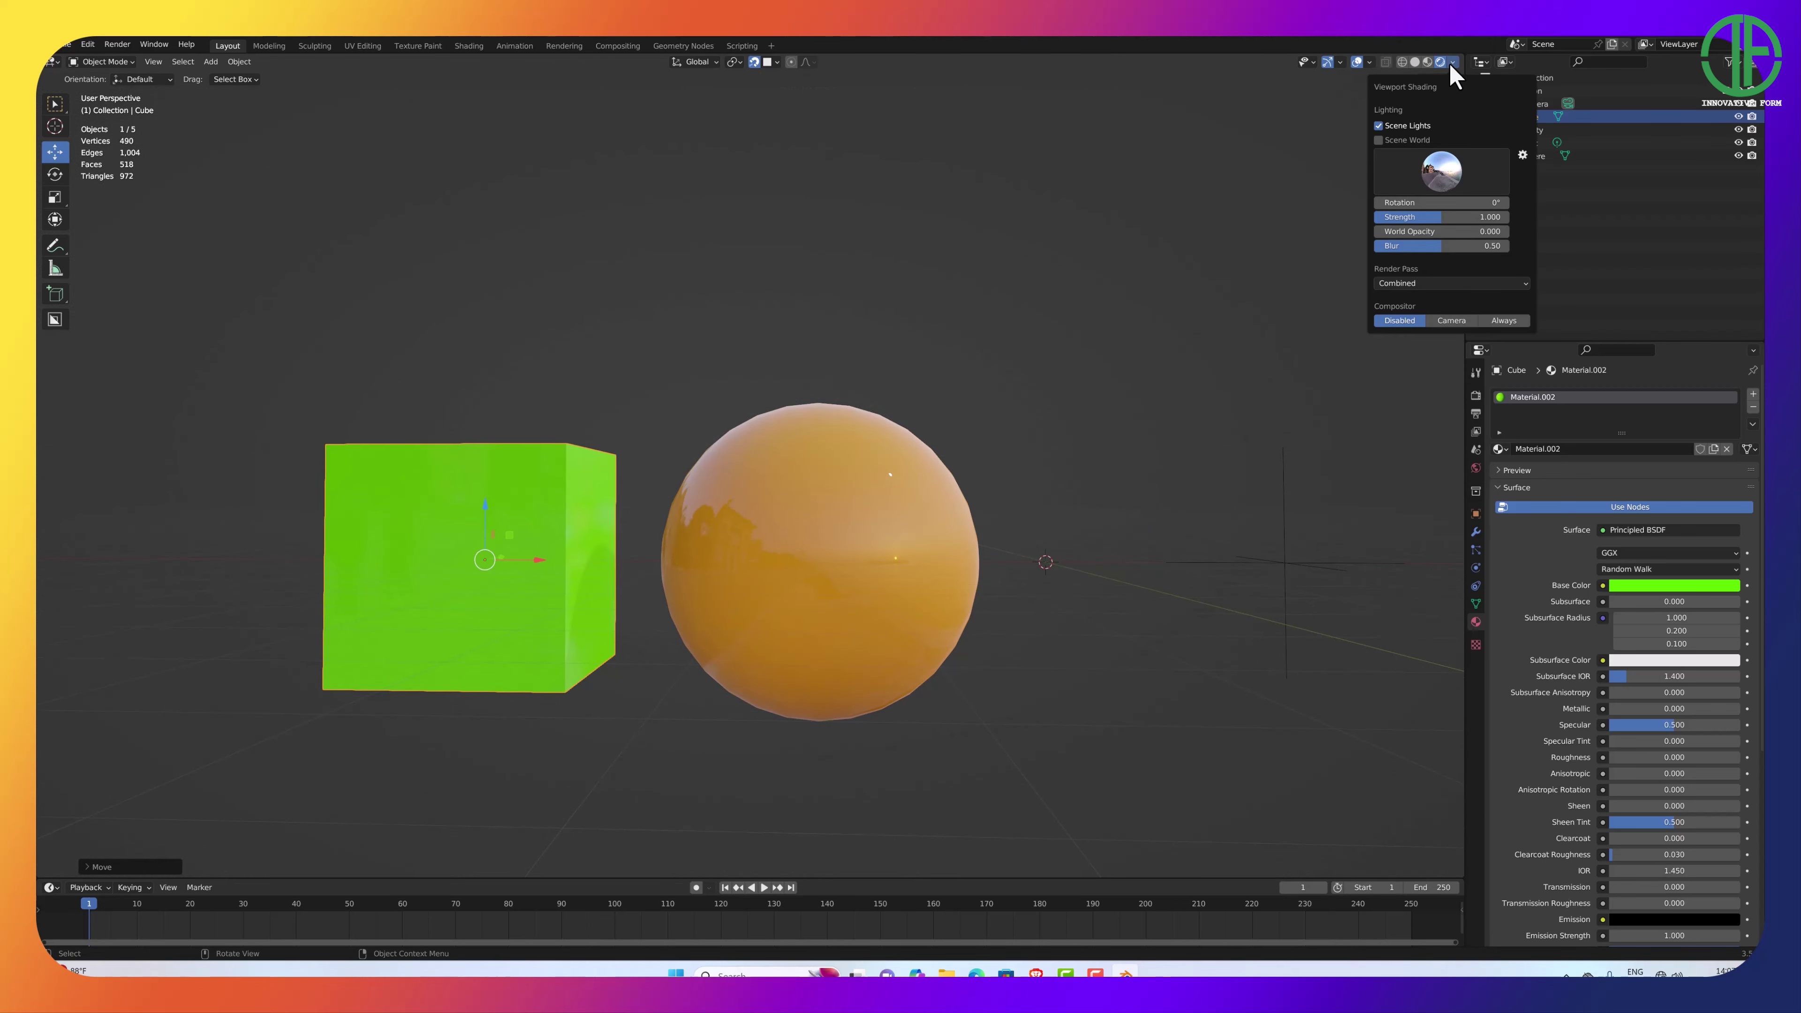
left_click(1440, 177)
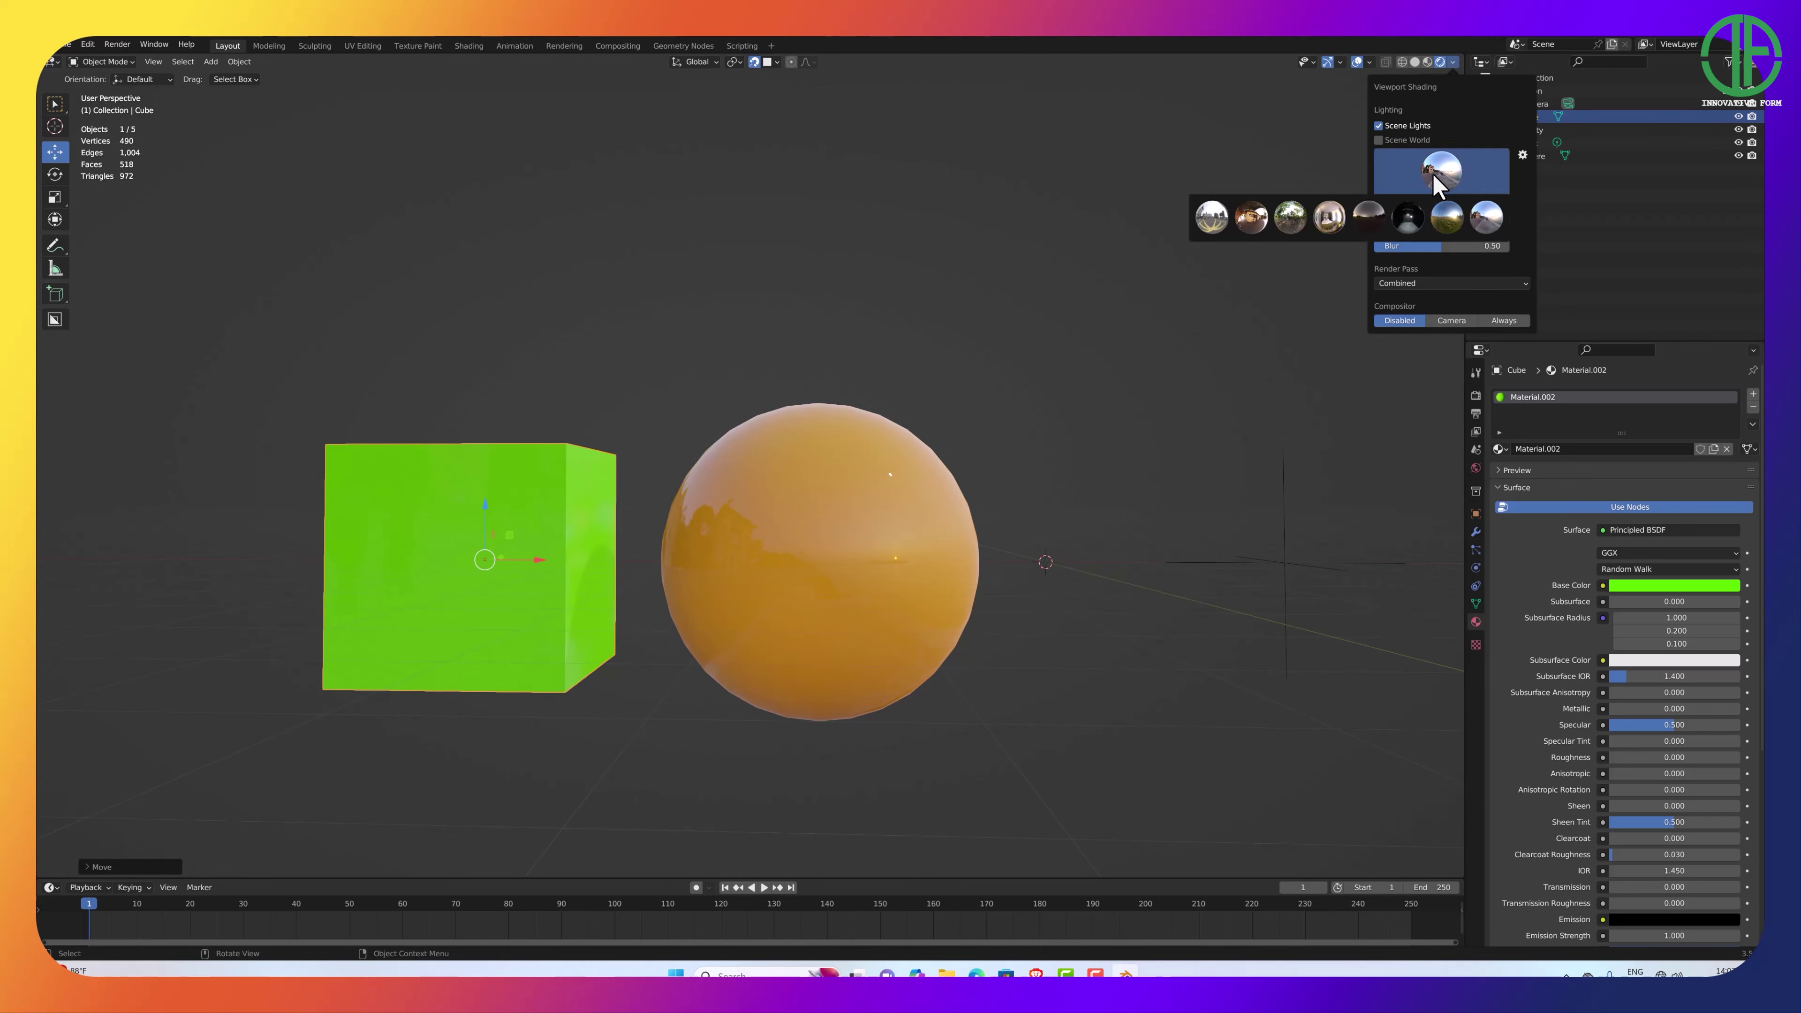
left_click(1447, 217)
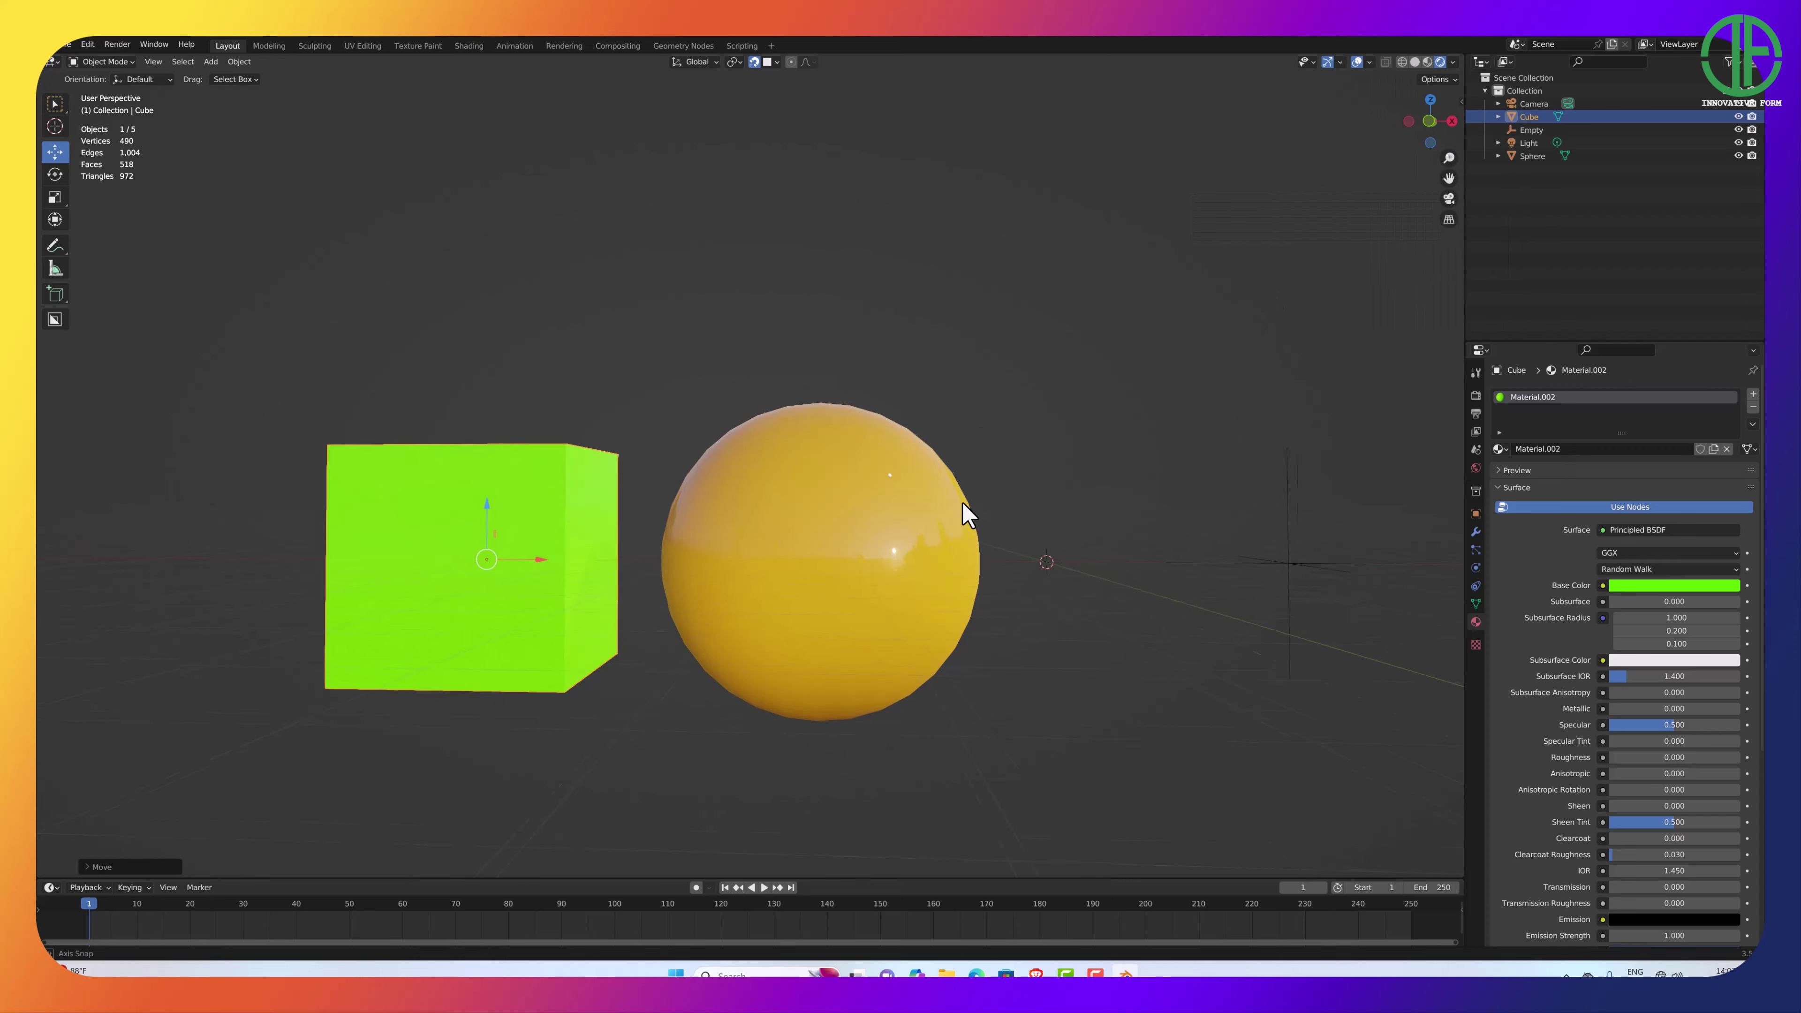
mouse_move(969, 511)
middle_mouse_down()
mouse_move(688, 543)
mouse_move(857, 503)
mouse_move(1028, 327)
middle_mouse_up()
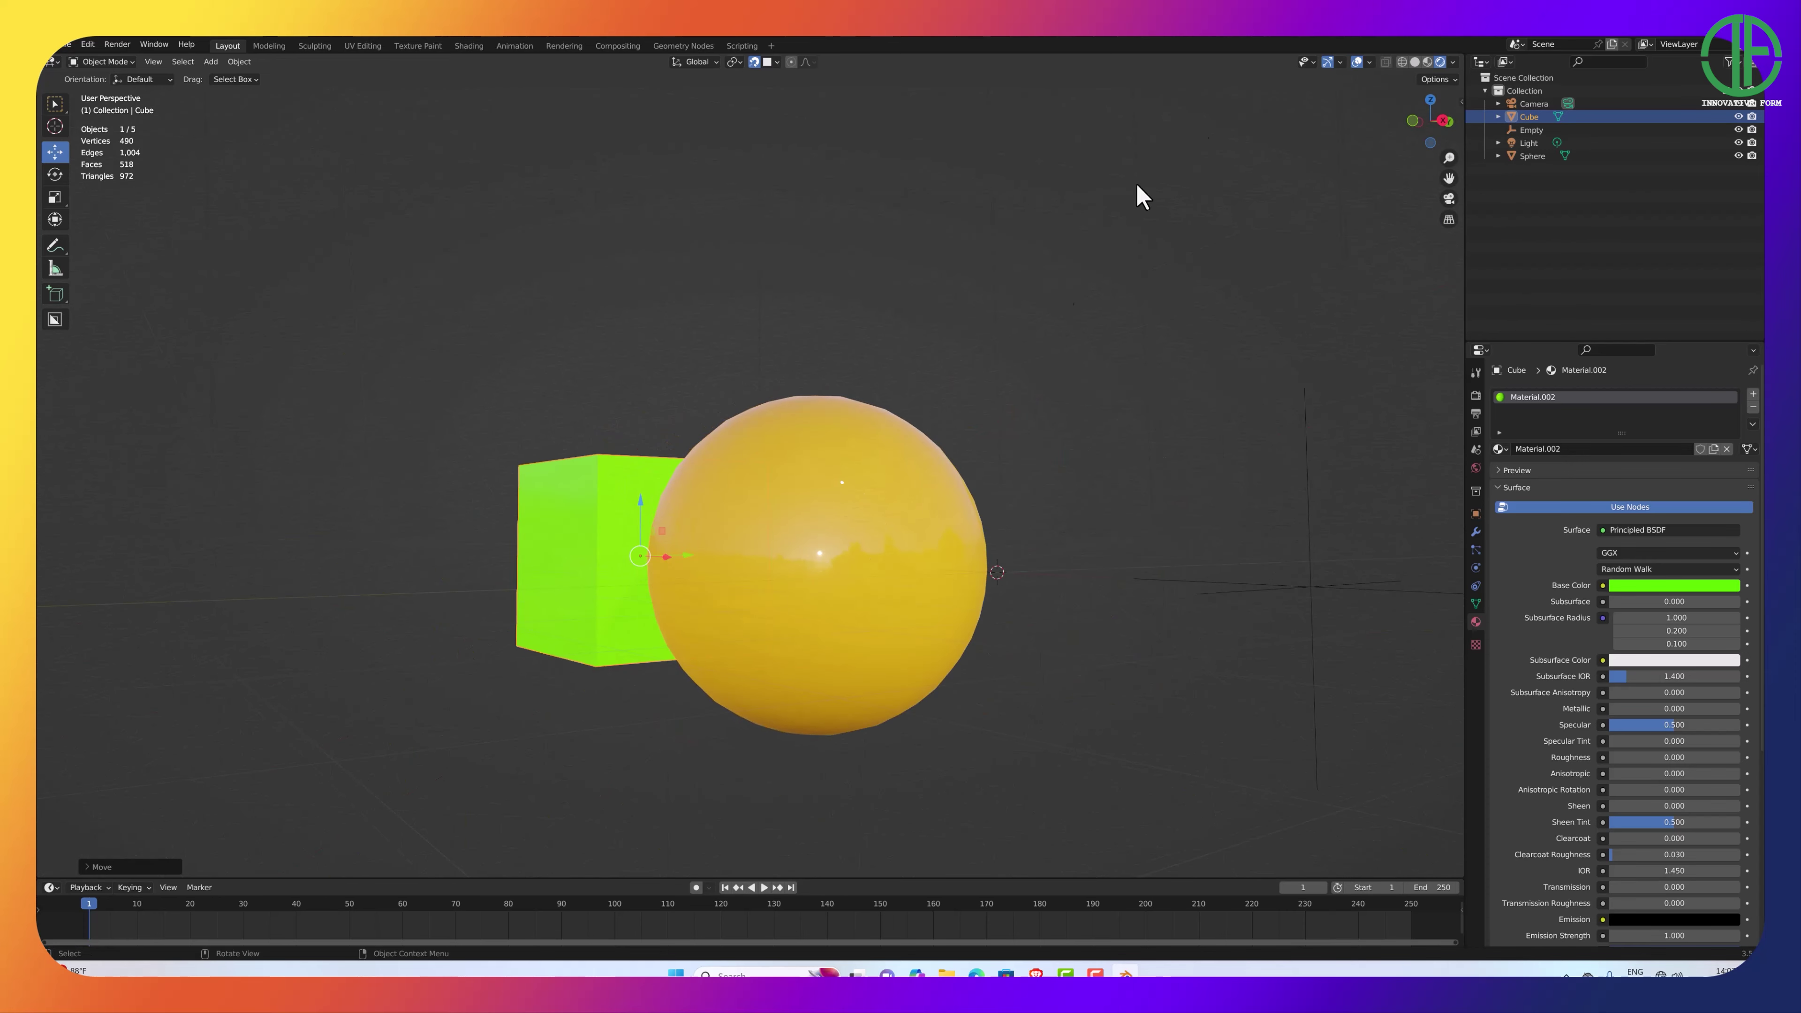
Change the viewport's HDRI environment to the black one with studio lamps and view the reflections on both objects.
left_click(1453, 64)
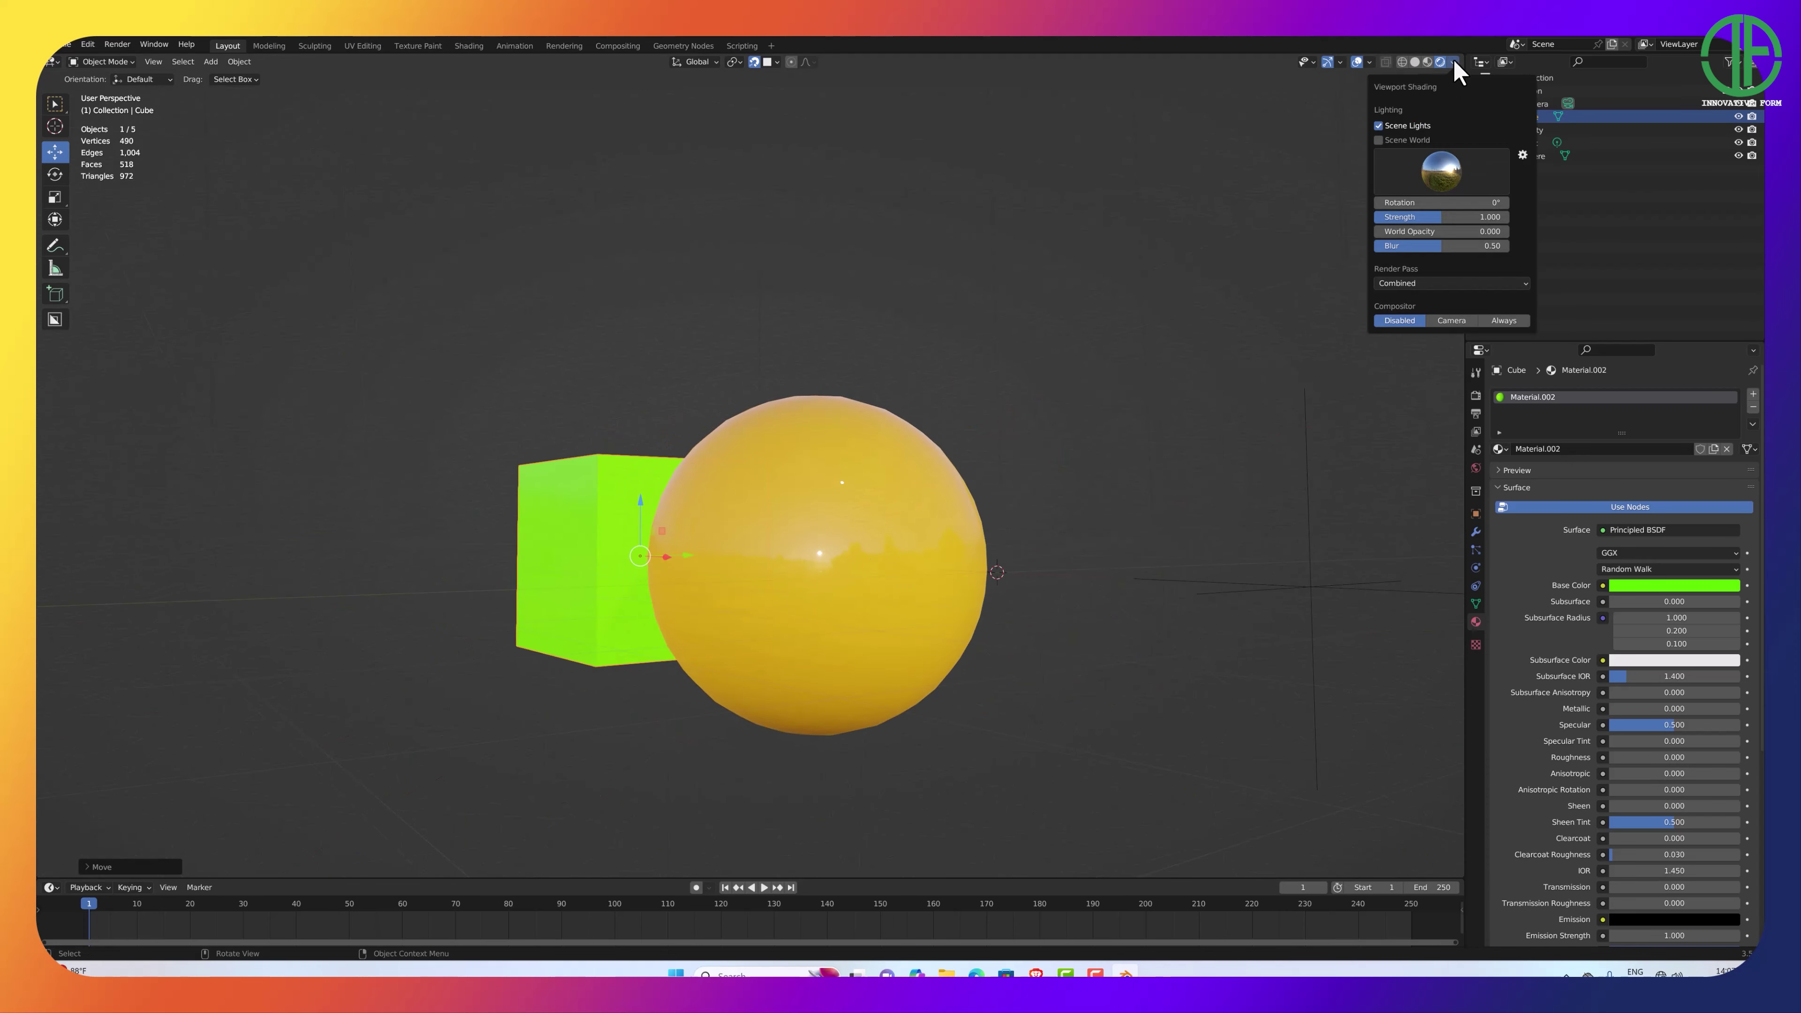
left_click(1443, 175)
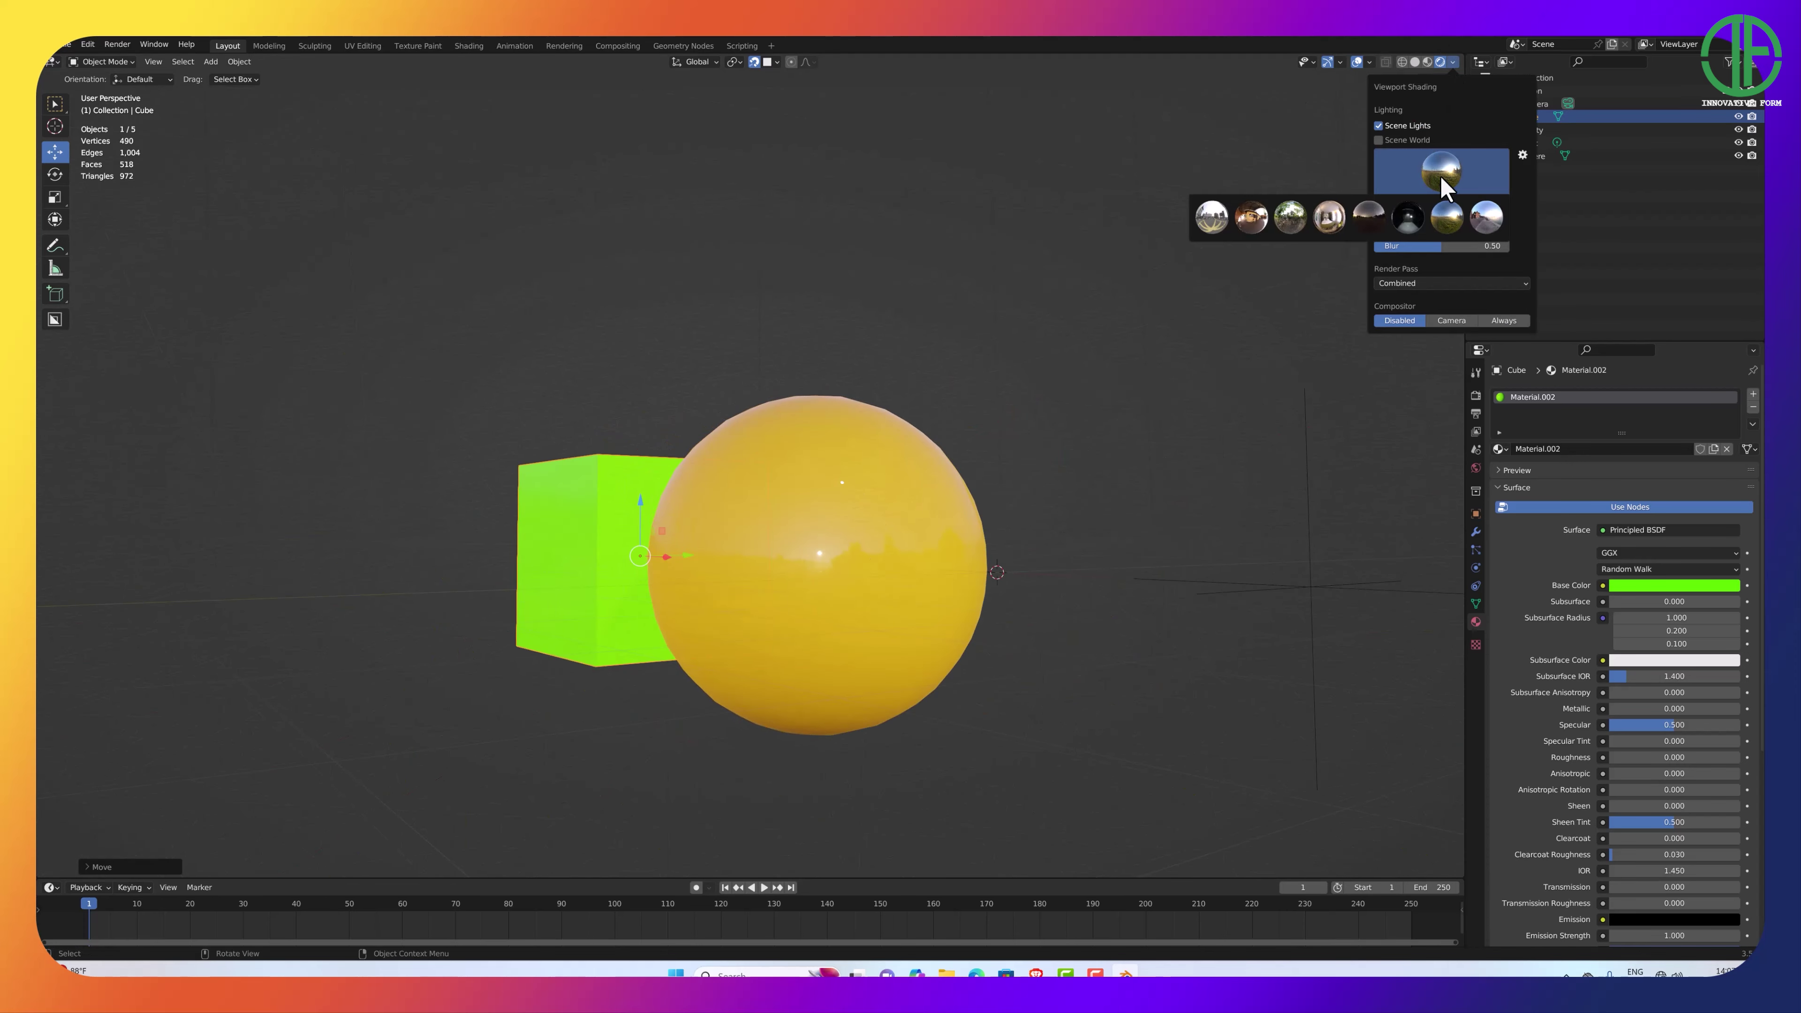
left_click(1408, 216)
middle_click_drag(887, 490, 968, 512)
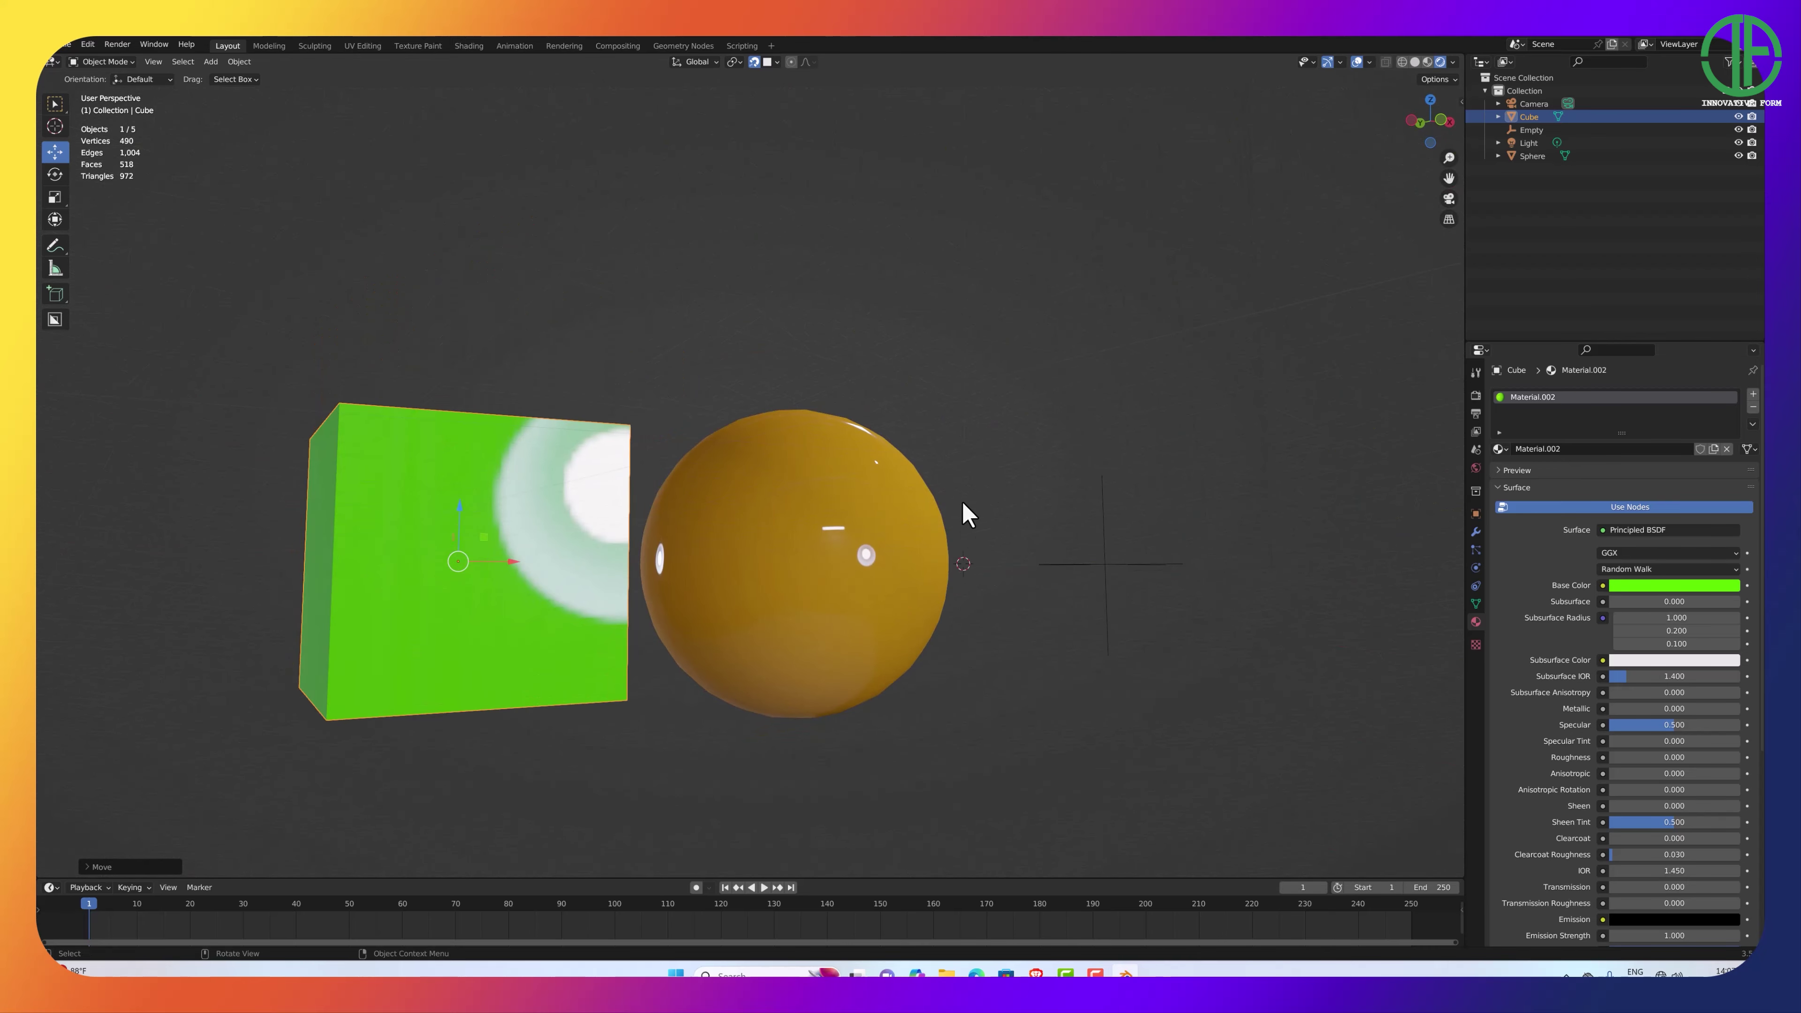
Change the viewport's HDRI environment to the dim one with a dark ground and view the cube and sphere.
left_click(1453, 62)
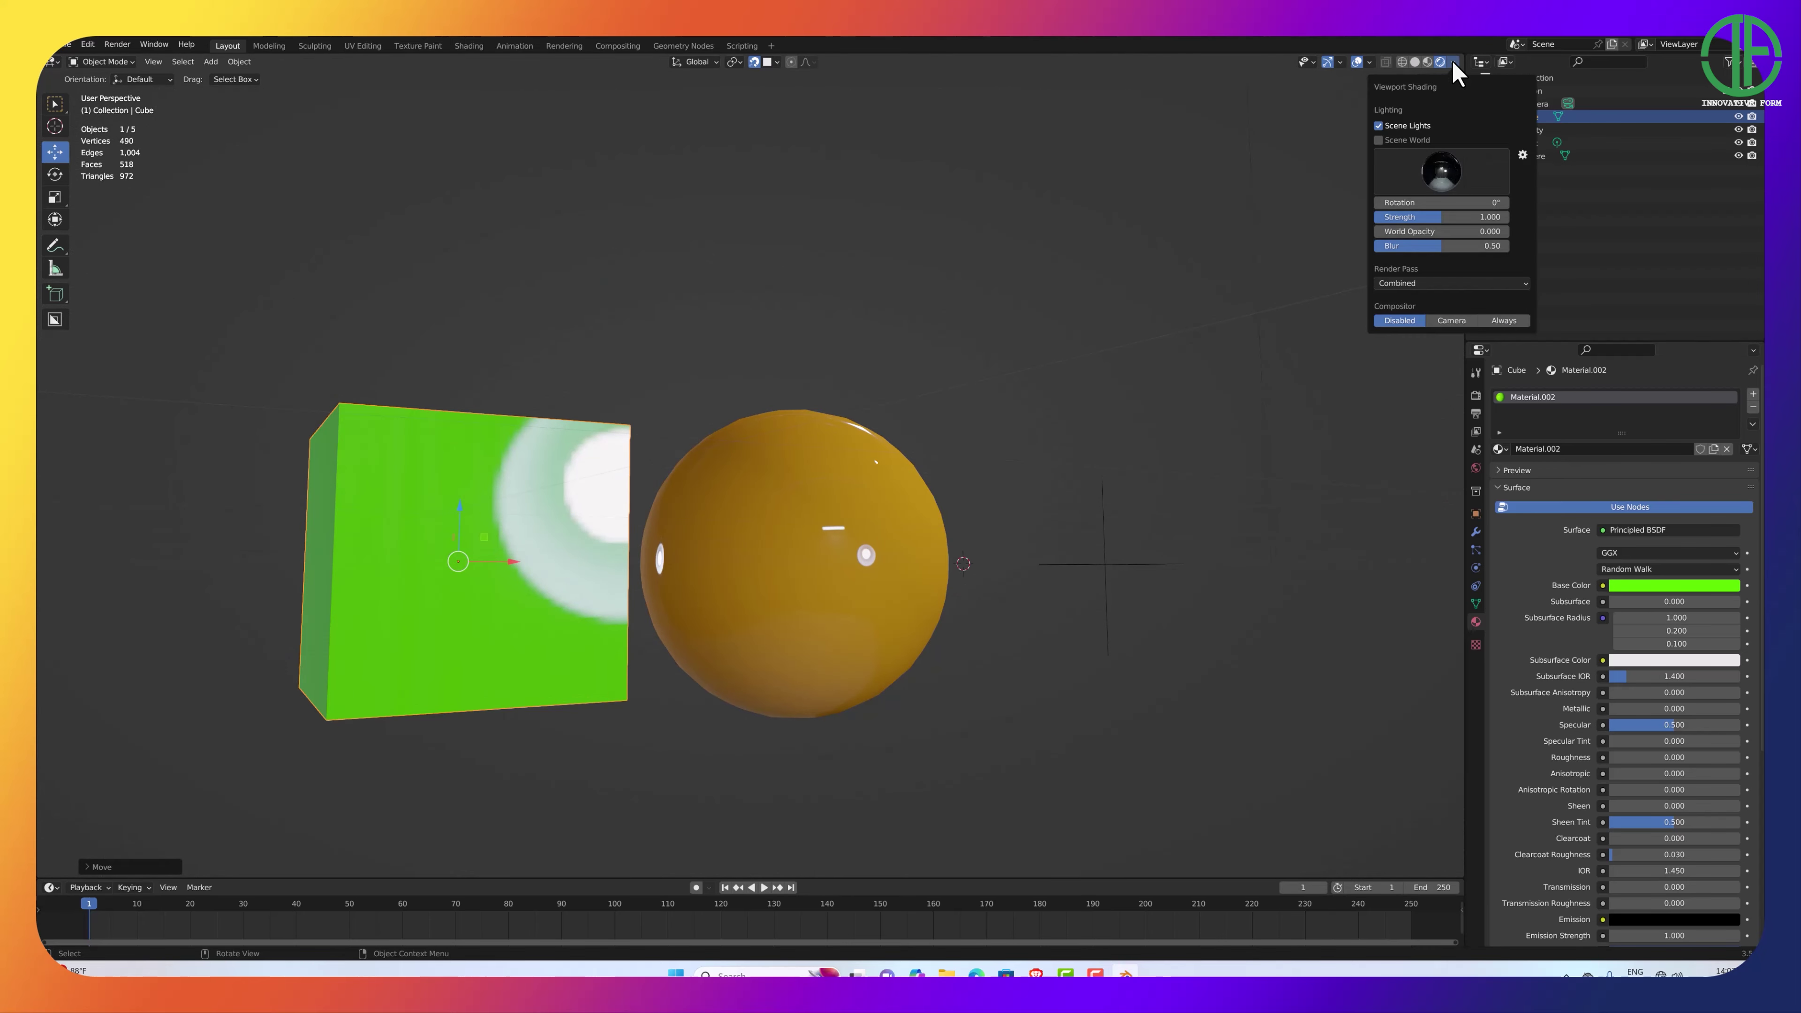
left_click(1440, 174)
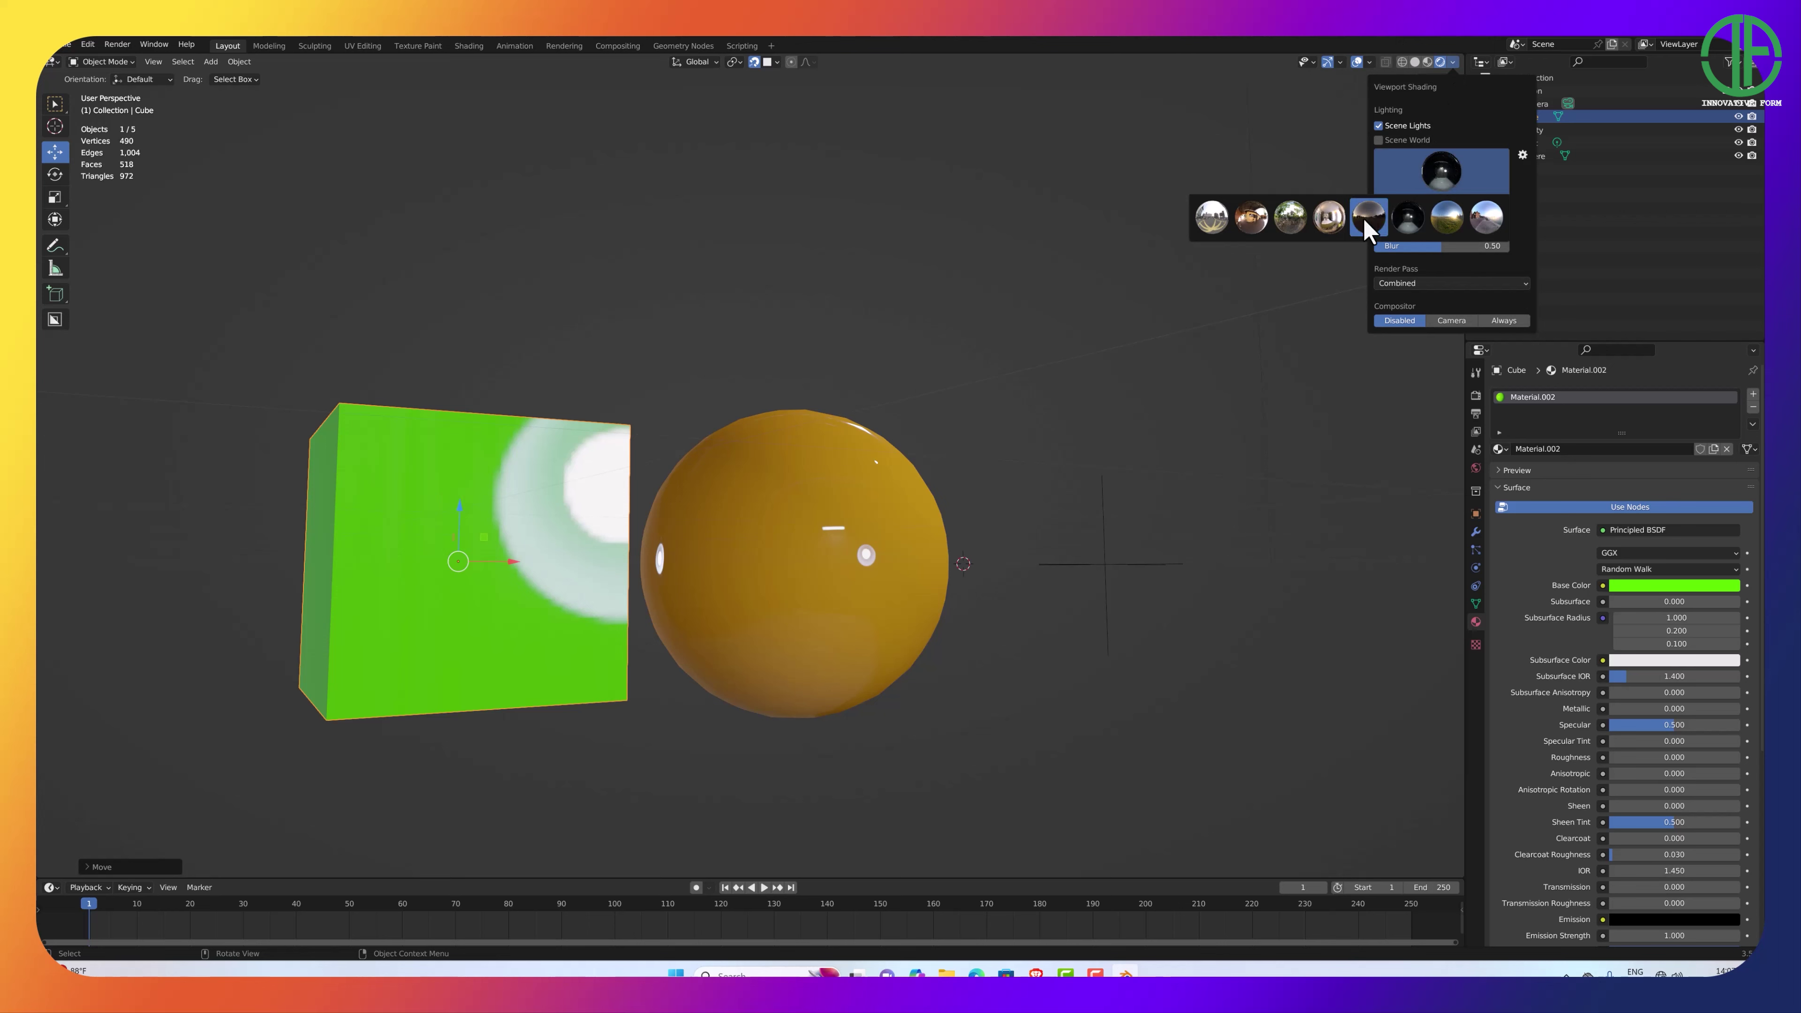
left_click(1365, 214)
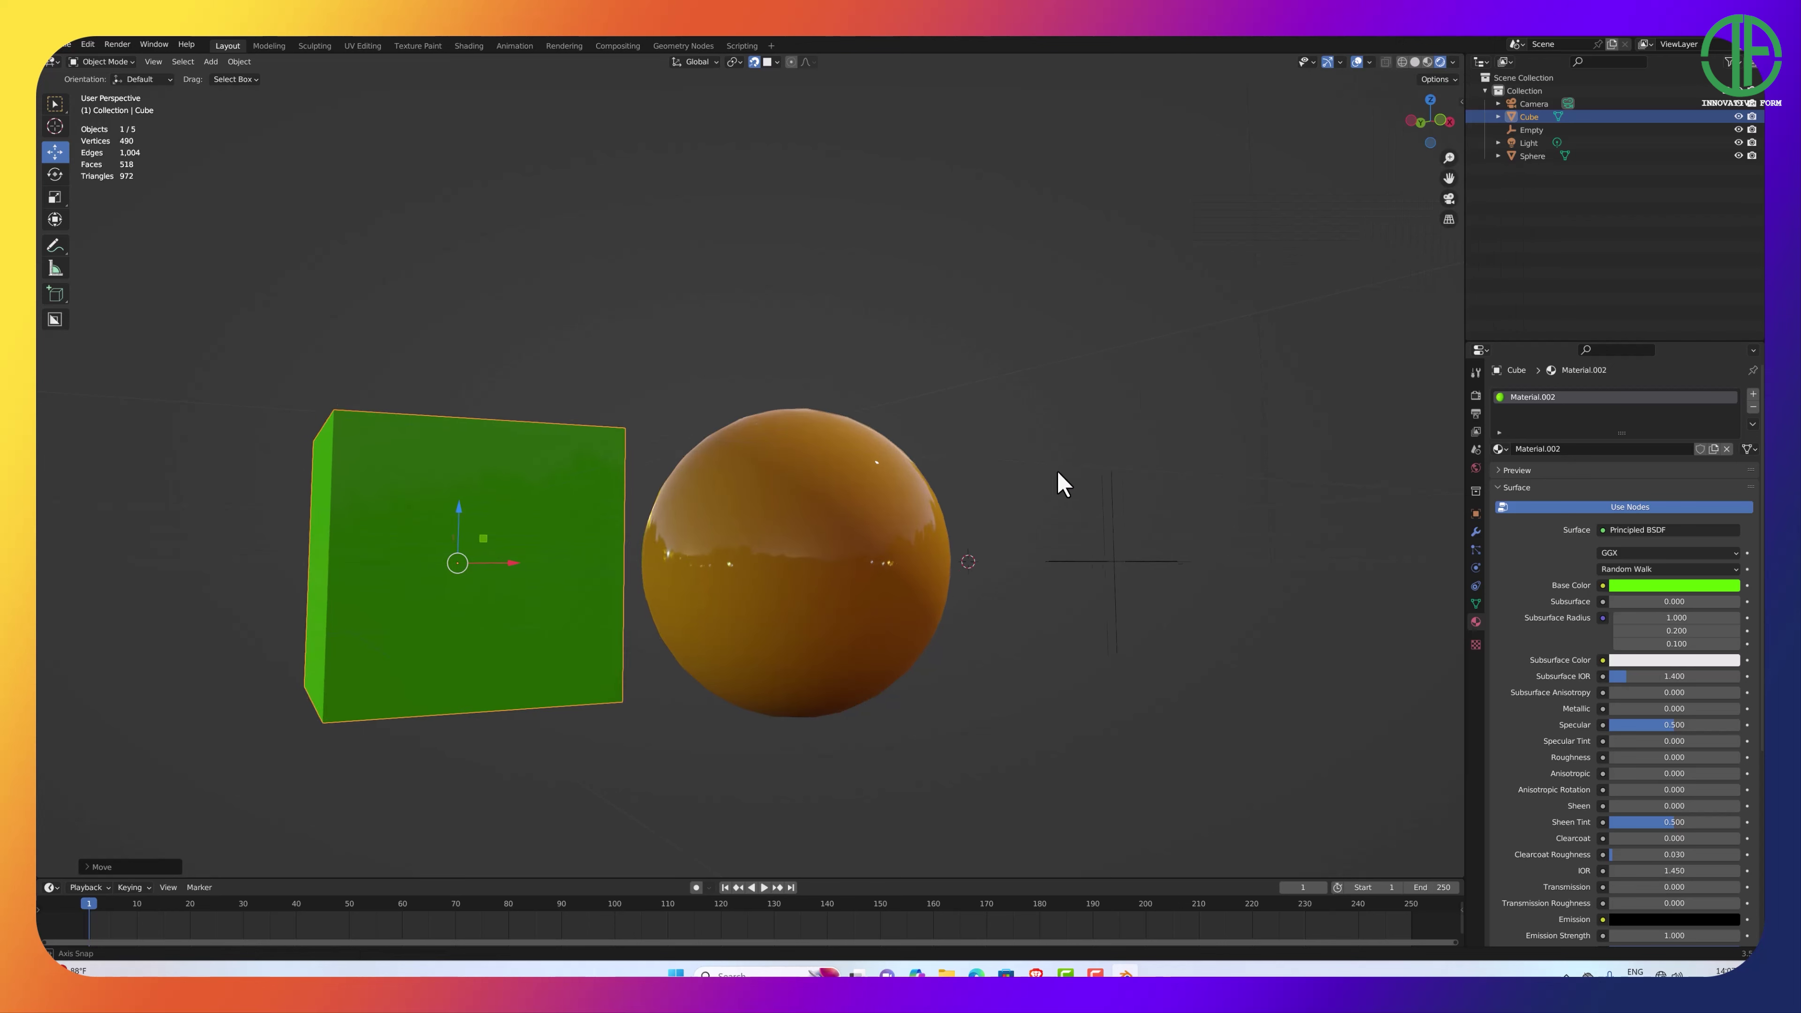
mouse_move(1057, 483)
middle_mouse_down()
mouse_move(909, 463)
mouse_move(990, 462)
mouse_move(1047, 436)
mouse_move(1100, 521)
mouse_move(1122, 506)
mouse_move(1009, 515)
mouse_move(1033, 527)
mouse_move(1033, 501)
mouse_move(993, 496)
middle_mouse_up()
Enable Scene World again and view the cube and sphere under the scene's own world lighting.
left_click(1454, 62)
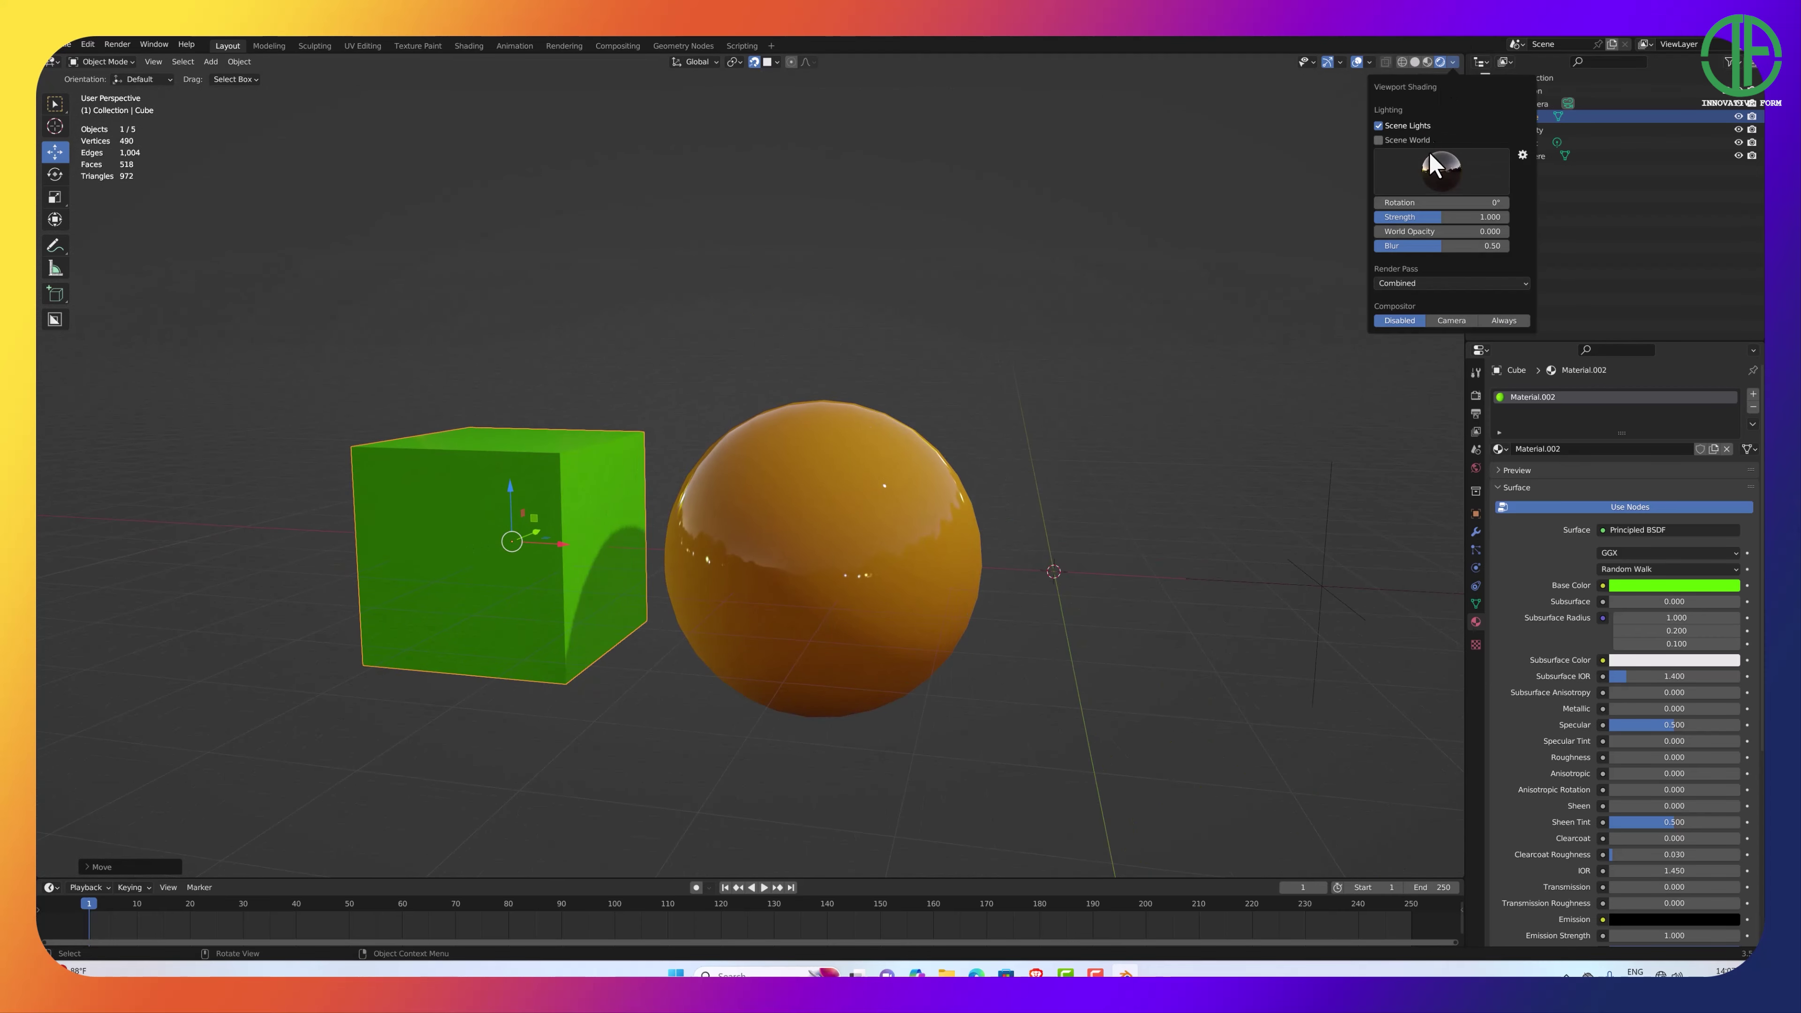
left_click(1439, 170)
left_click(1379, 140)
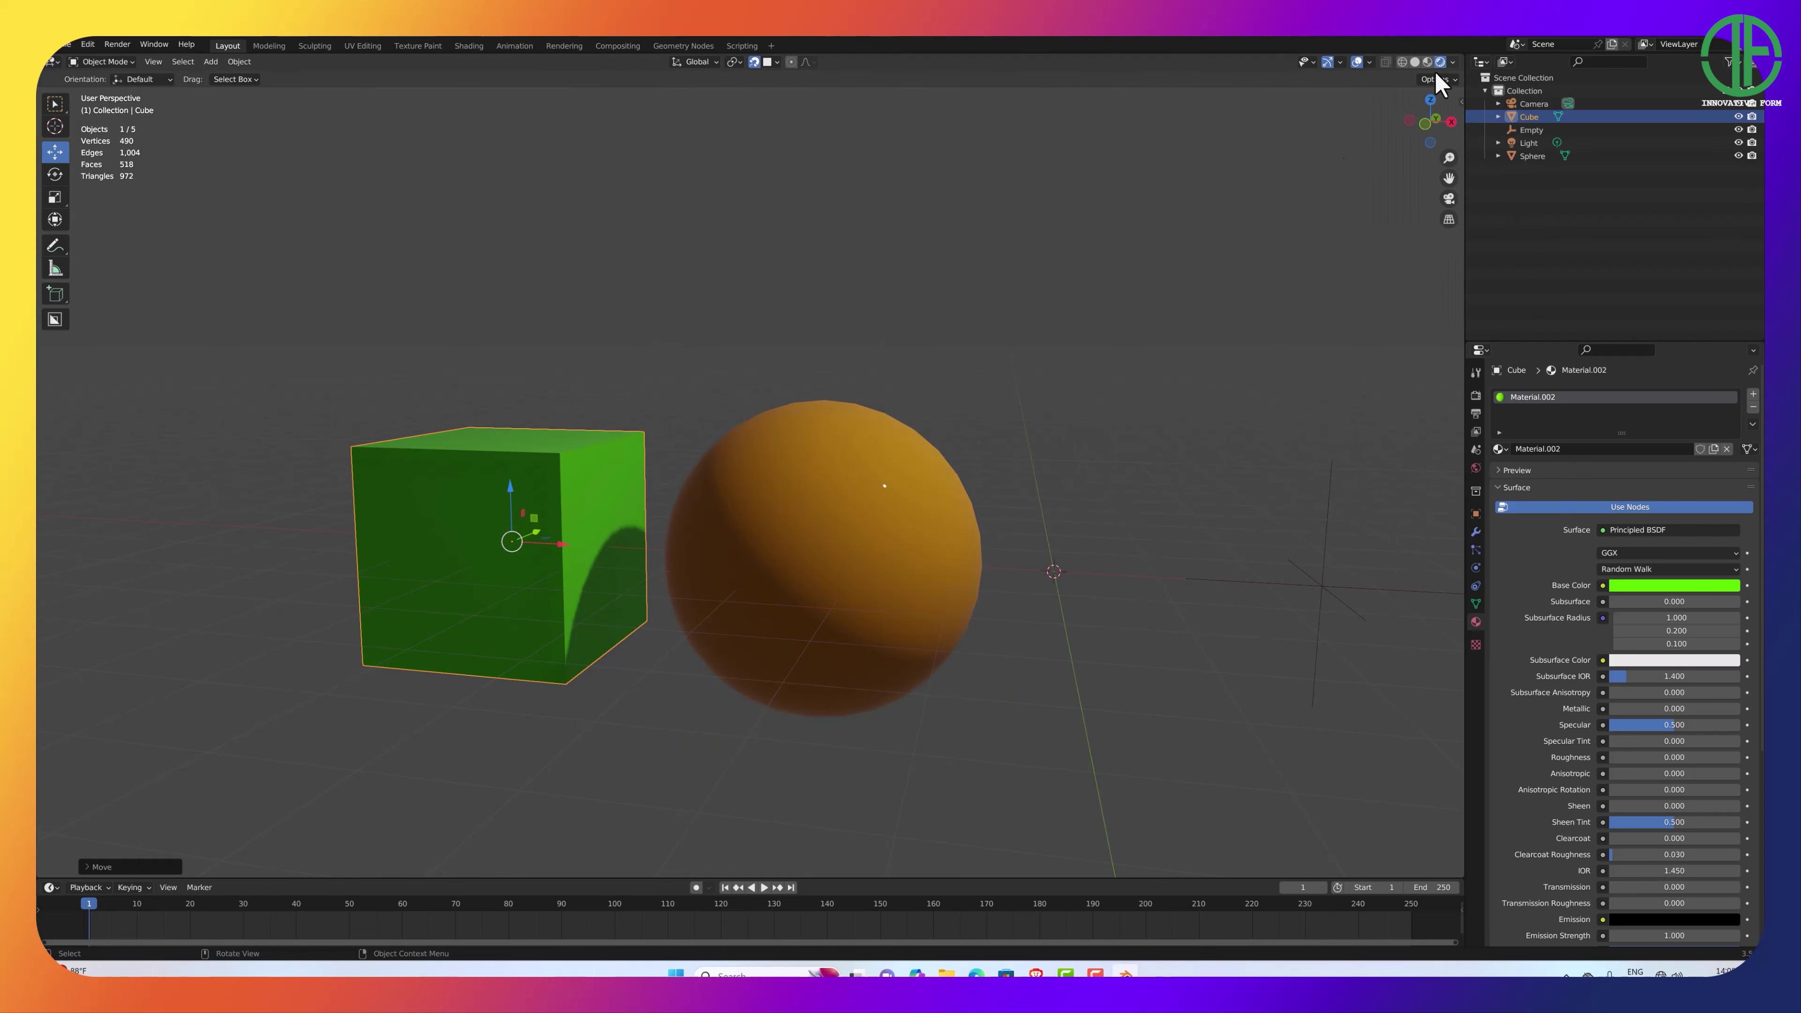
scroll(920, 458, "down", 3)
mouse_move(878, 460)
middle_mouse_down()
mouse_move(808, 527)
mouse_move(756, 527)
mouse_move(740, 487)
mouse_move(830, 464)
mouse_move(969, 494)
mouse_move(932, 595)
mouse_move(849, 462)
mouse_move(869, 492)
mouse_move(885, 479)
middle_mouse_up()
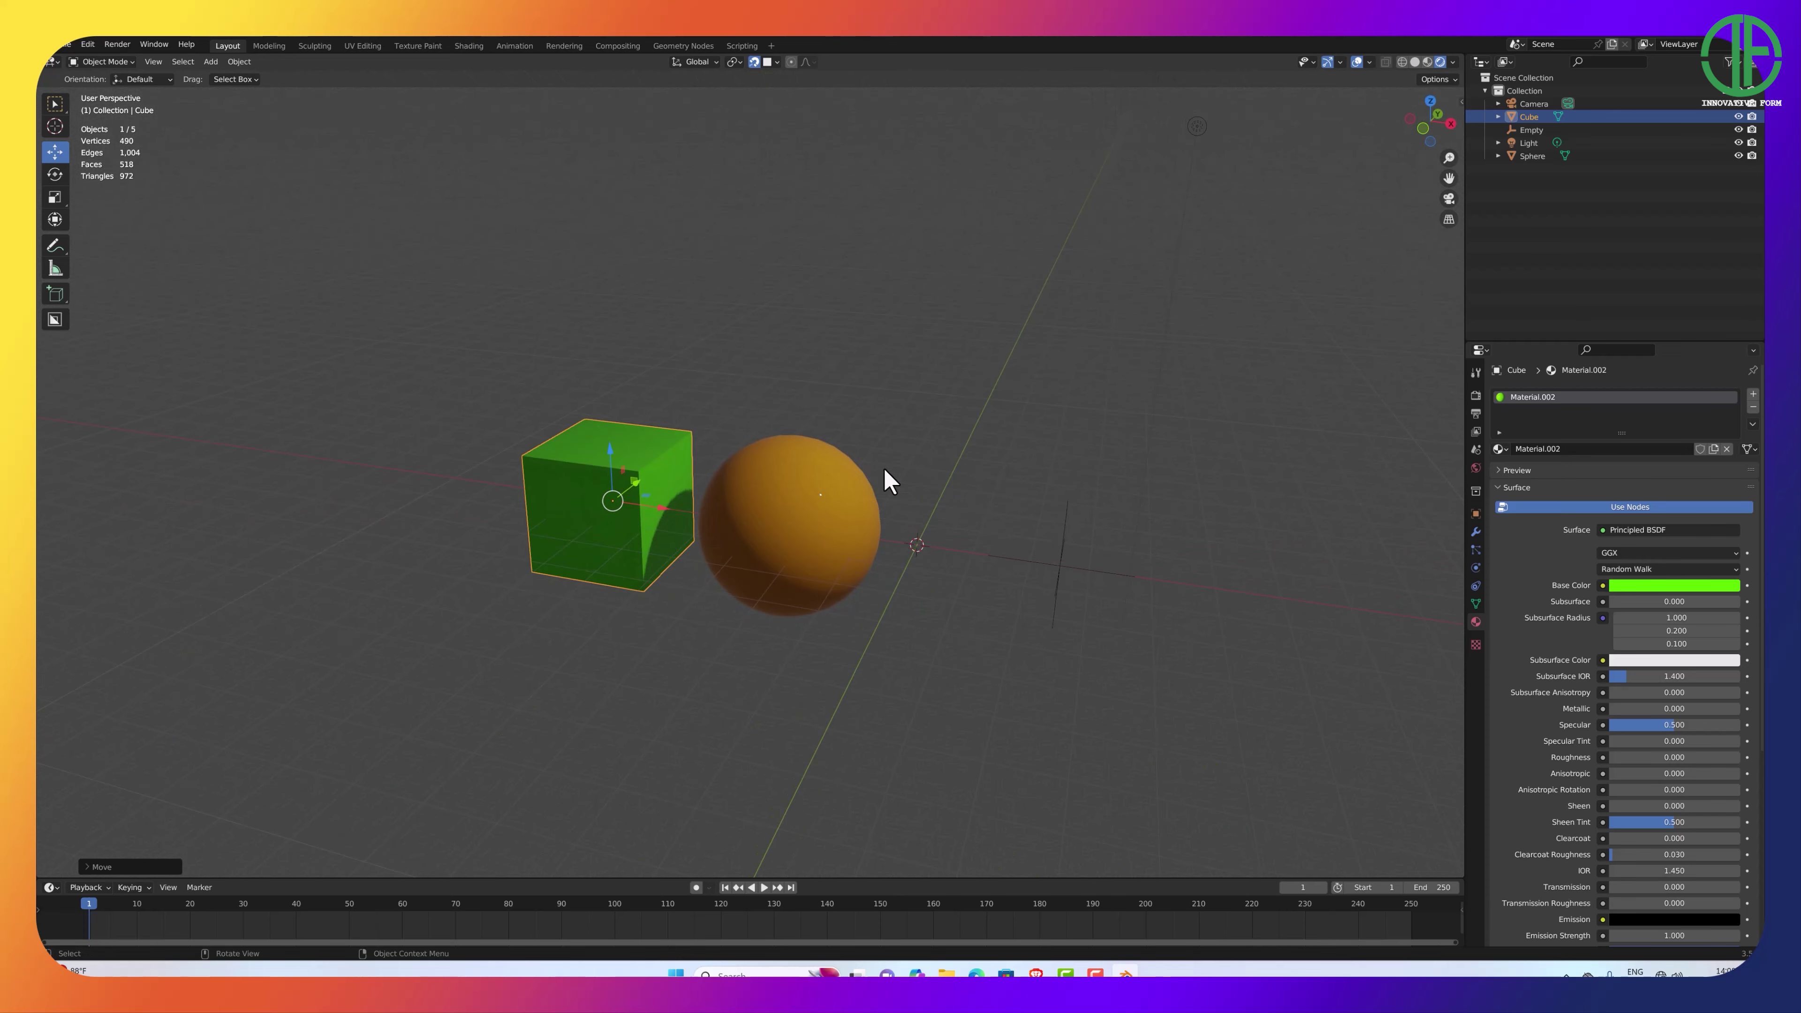
Disable Scene World and adjust the HDRI environment's rotation and blur, setting its strength to 1.311.
left_click(1454, 64)
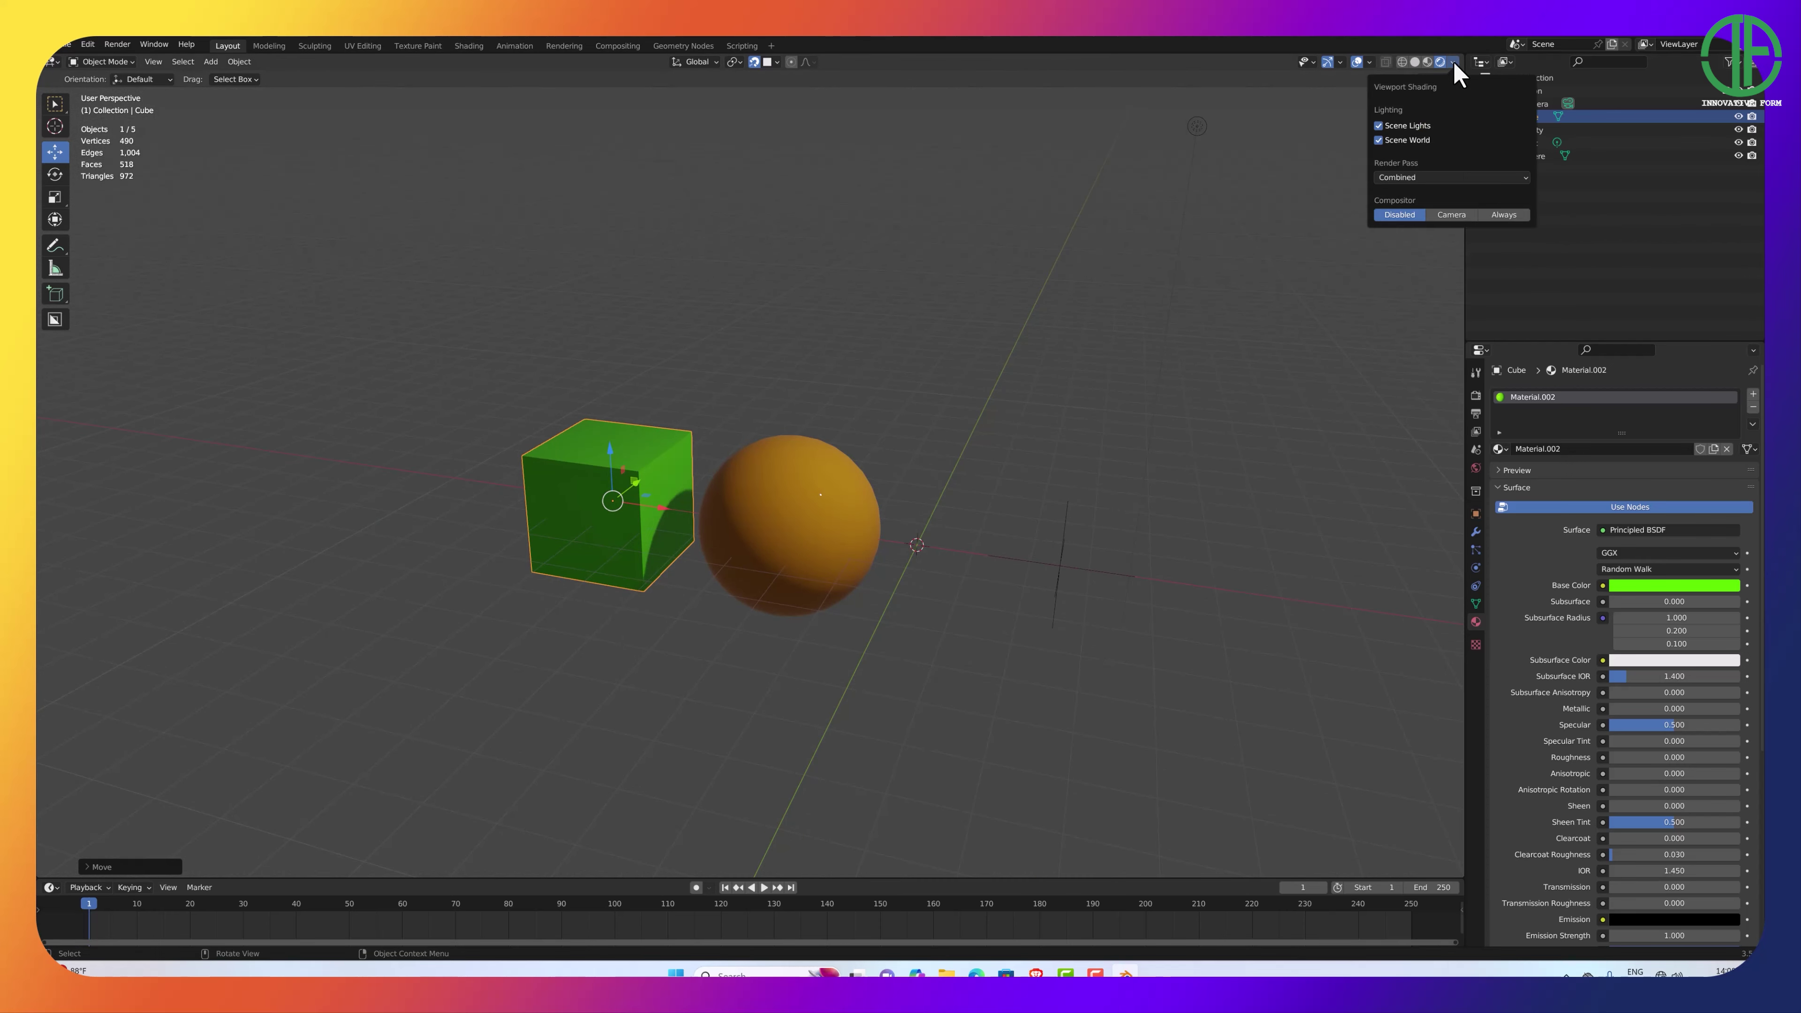
left_click(1378, 140)
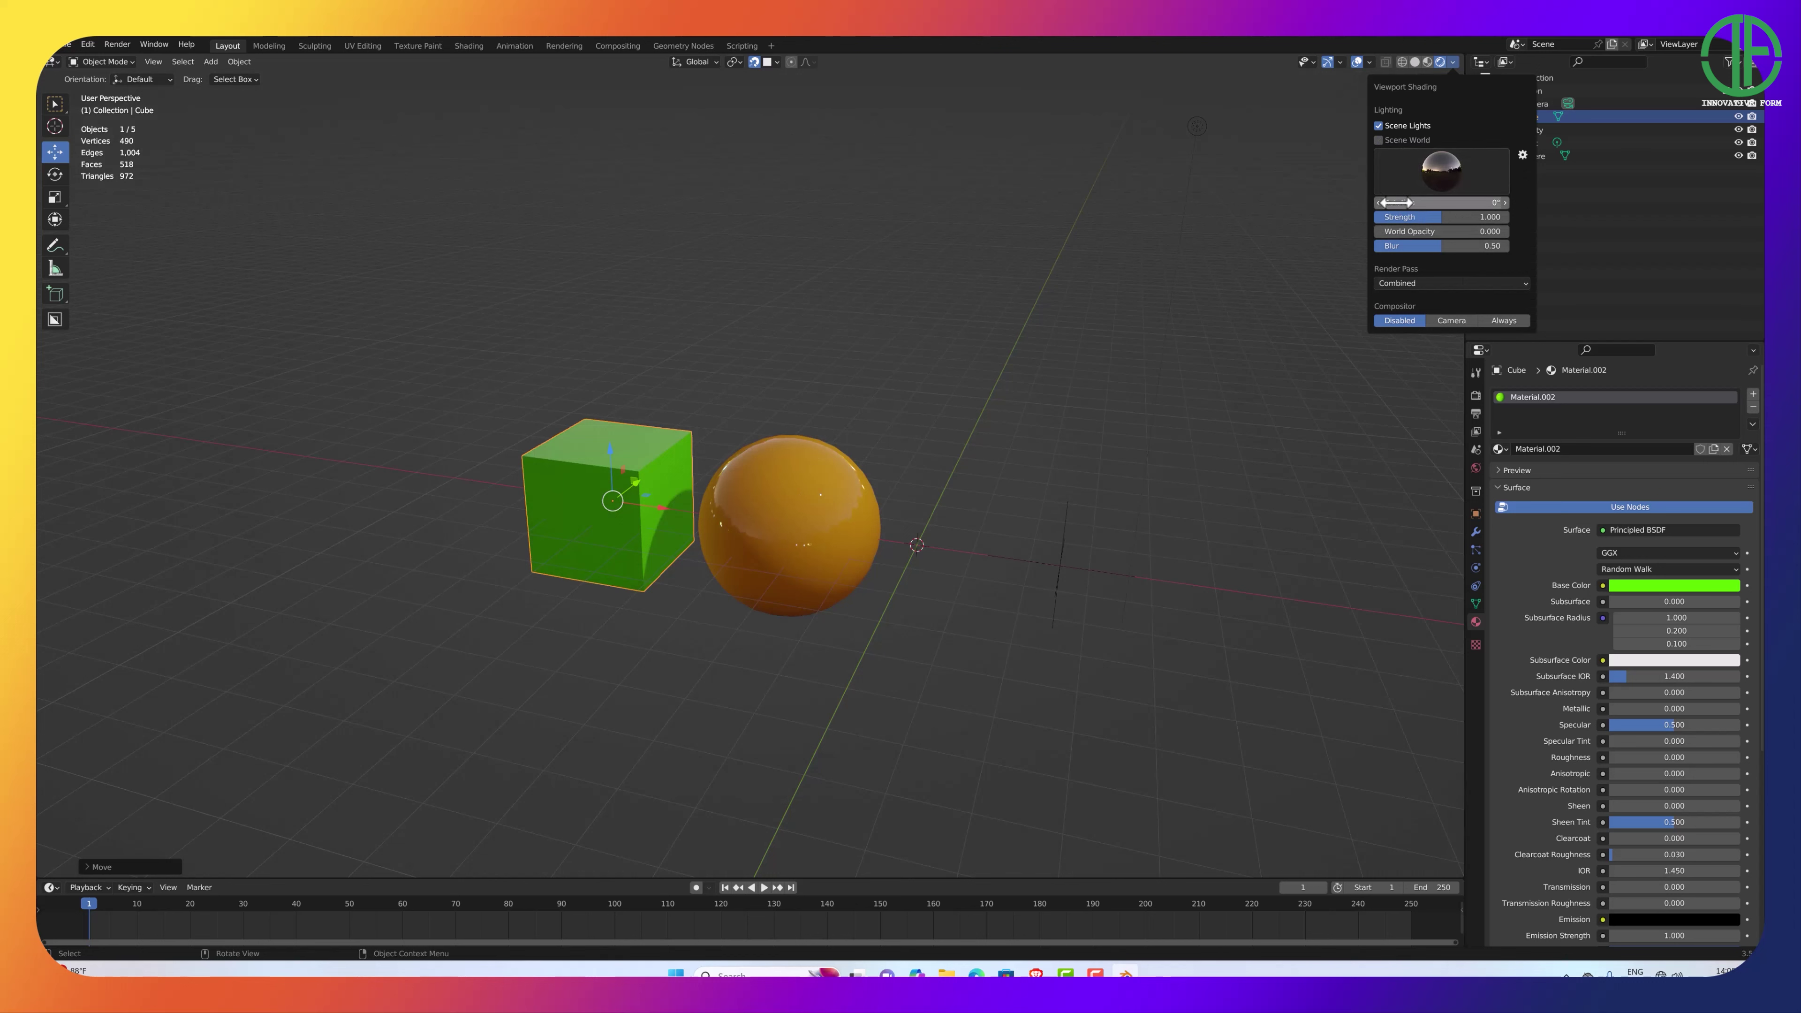
mouse_move(1408, 204)
left_mouse_down()
mouse_move(1373, 203)
mouse_move(1509, 217)
mouse_move(1374, 217)
mouse_move(1500, 217)
mouse_move(1379, 233)
mouse_move(1509, 233)
mouse_move(1379, 232)
left_mouse_up()
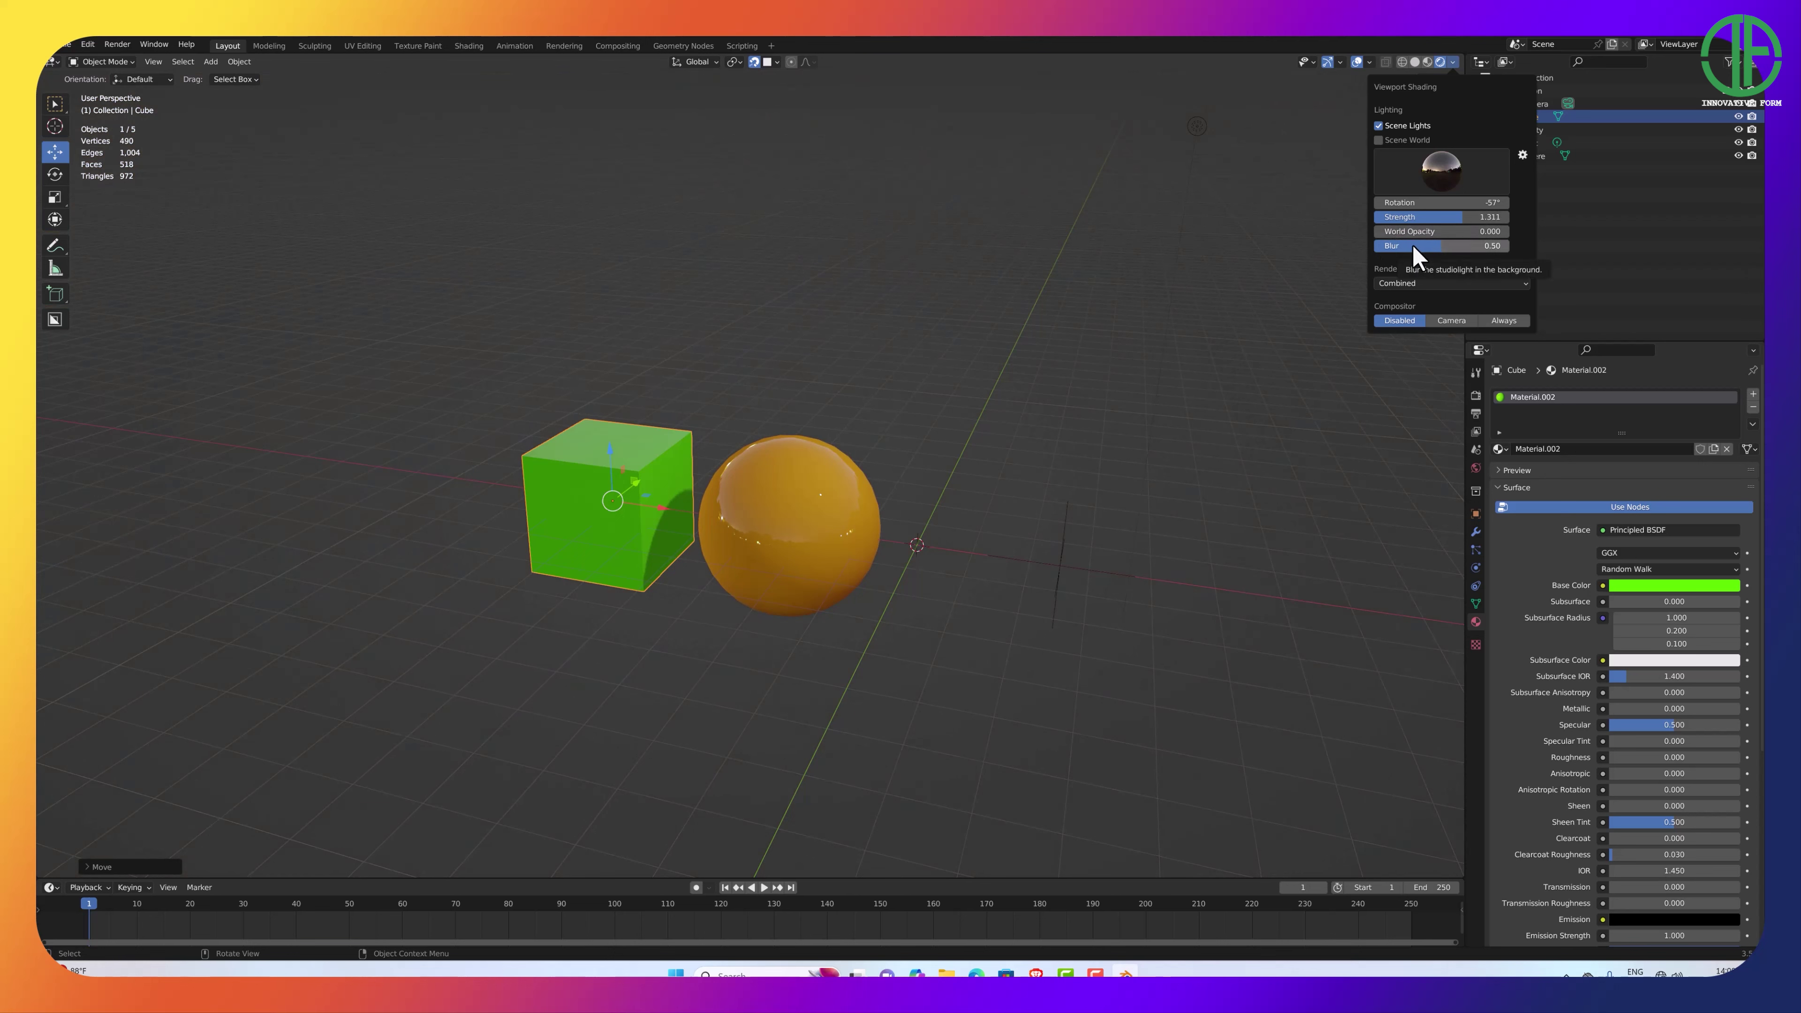
mouse_move(1413, 252)
left_mouse_down()
mouse_move(1354, 252)
mouse_move(1503, 245)
mouse_move(1432, 245)
left_mouse_up()
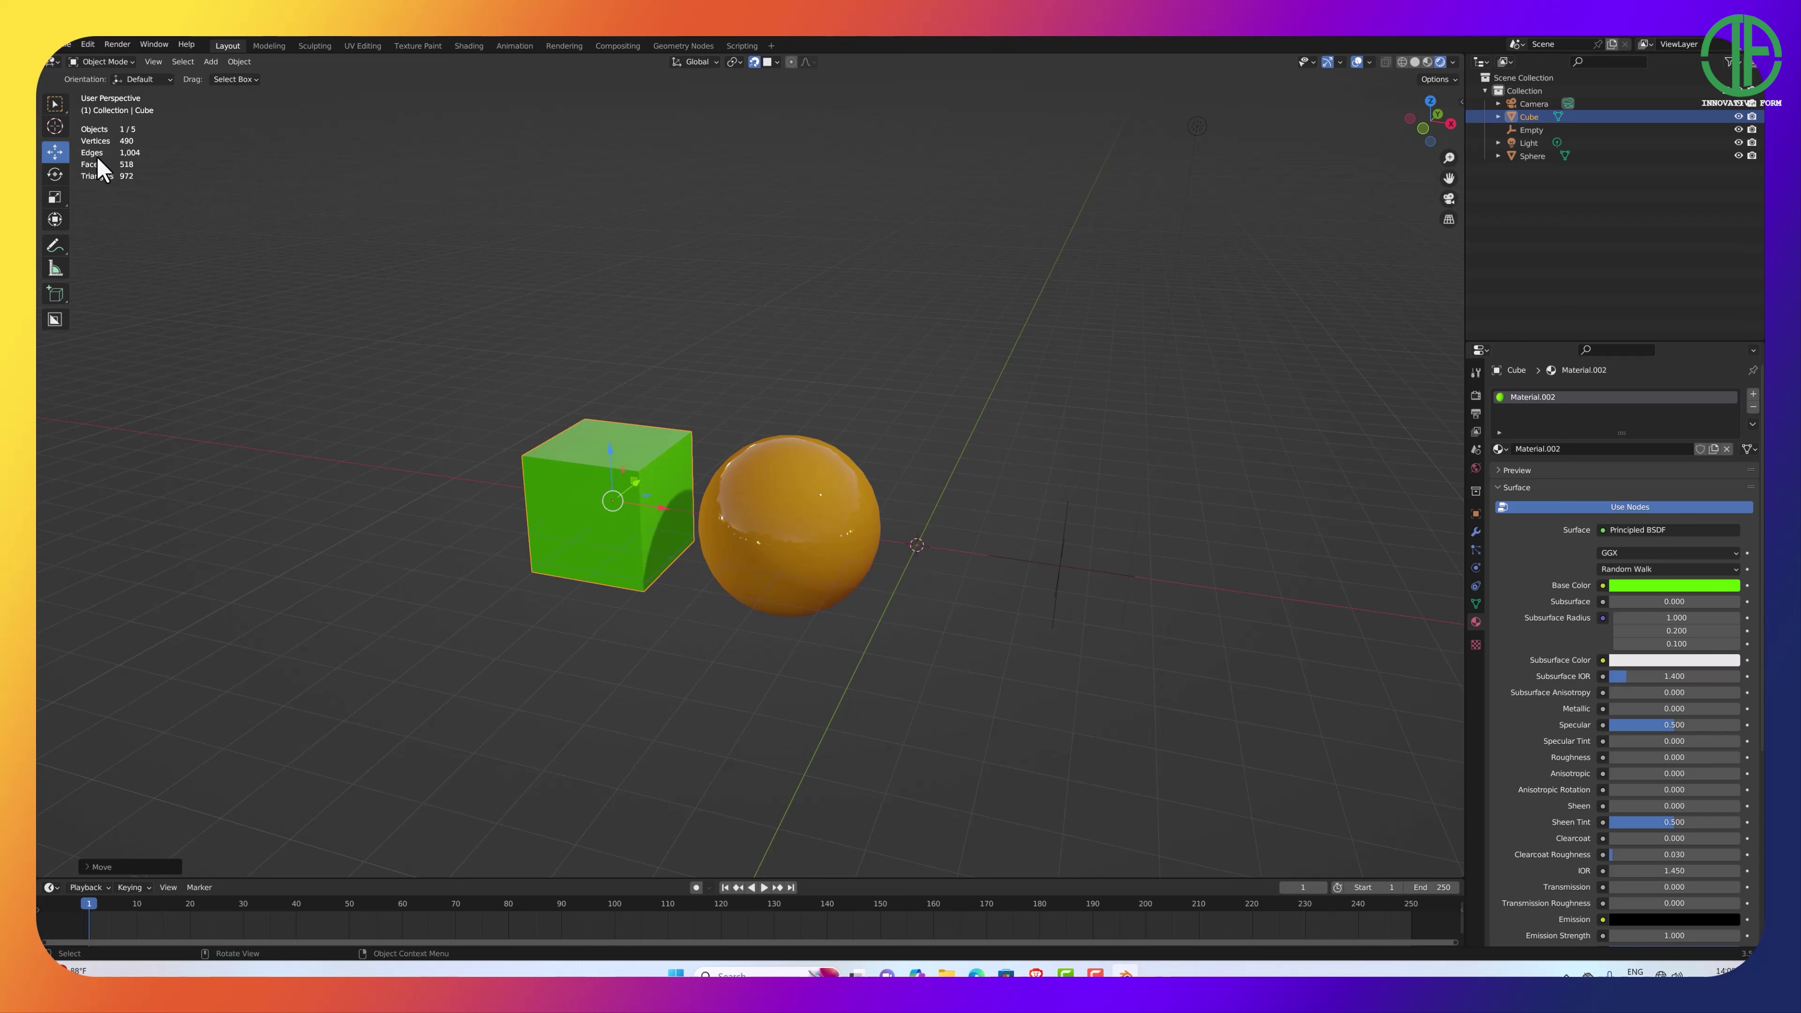
Look through the available object interaction modes, switch the cube to Edit Mode and view it beside the sphere.
left_click(103, 62)
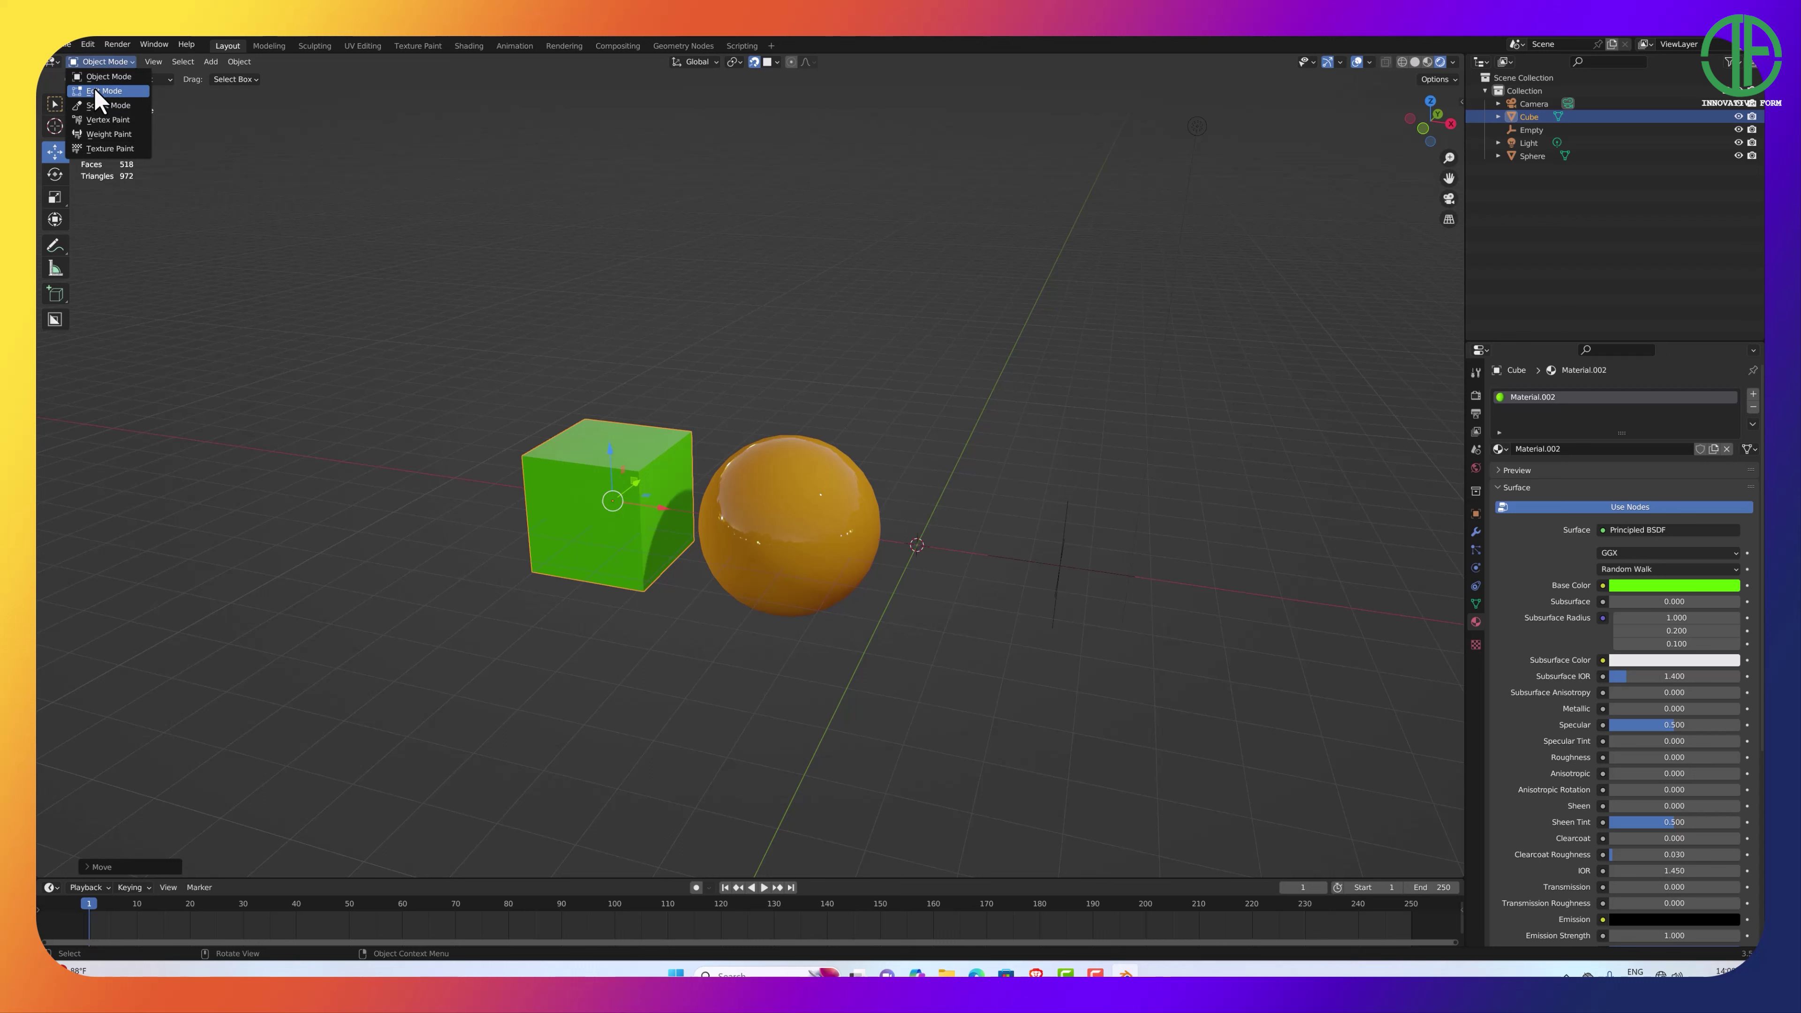
left_click(106, 63)
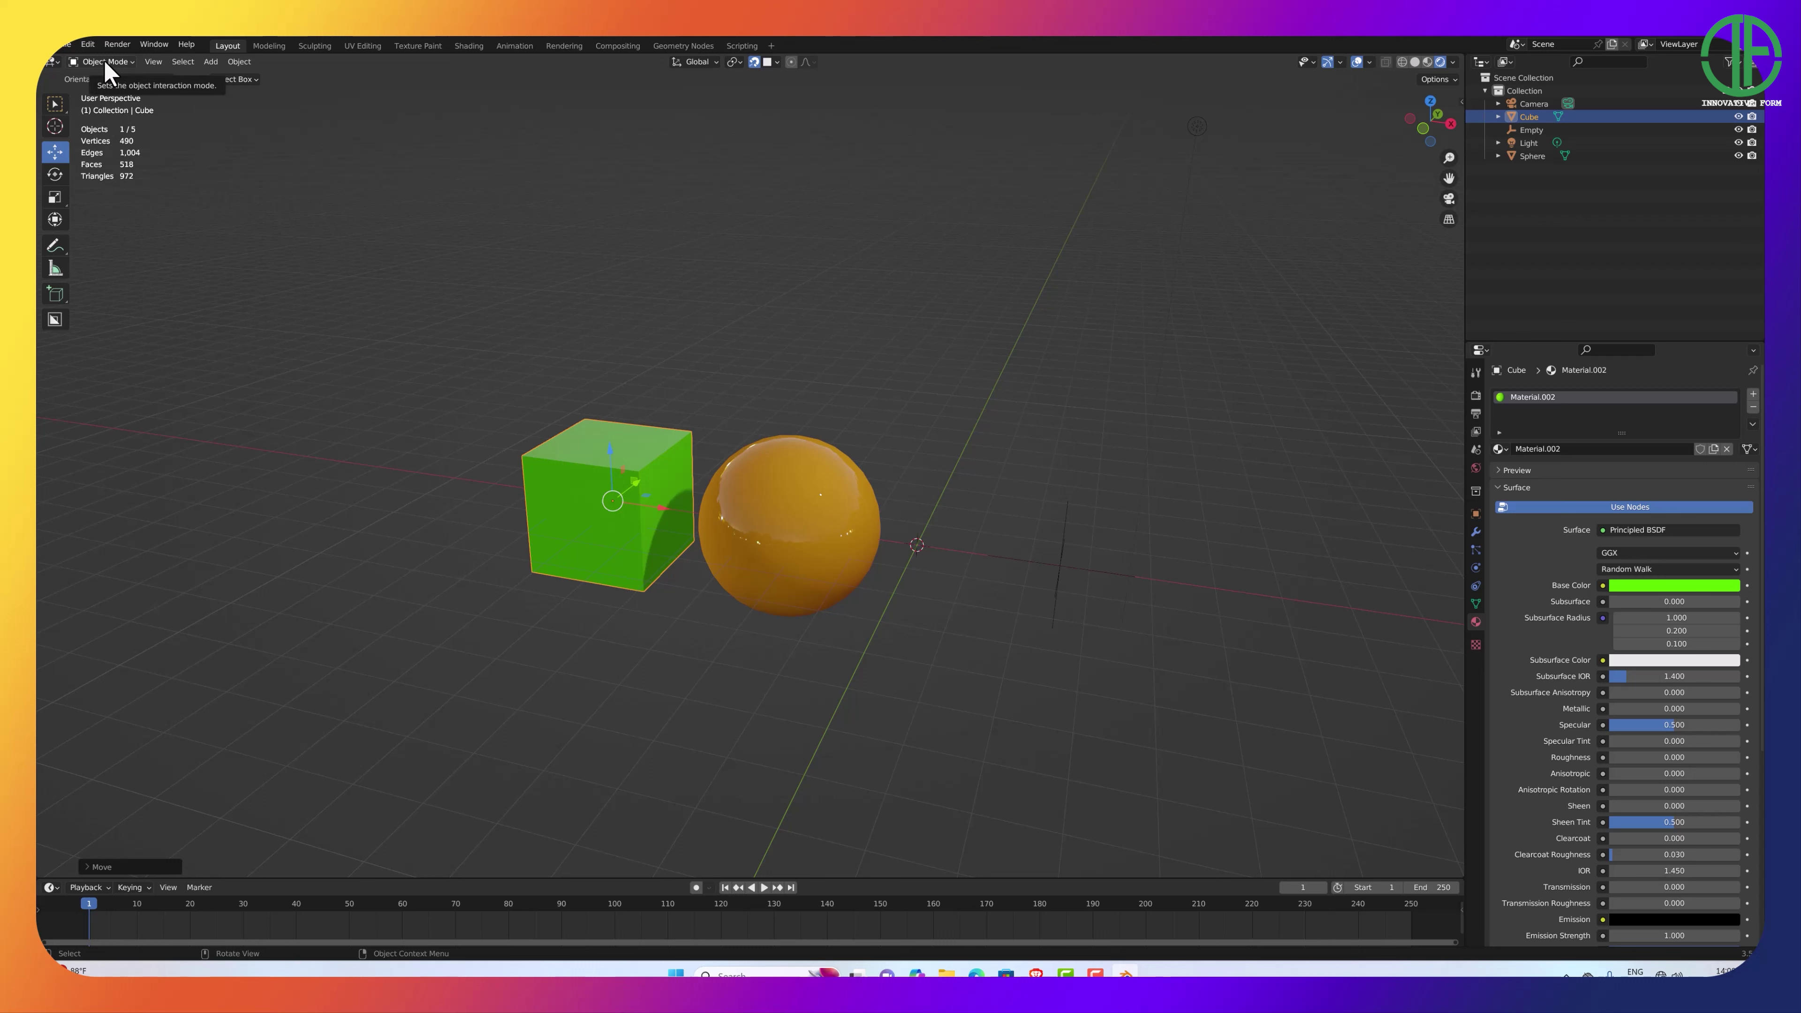
left_click(105, 62)
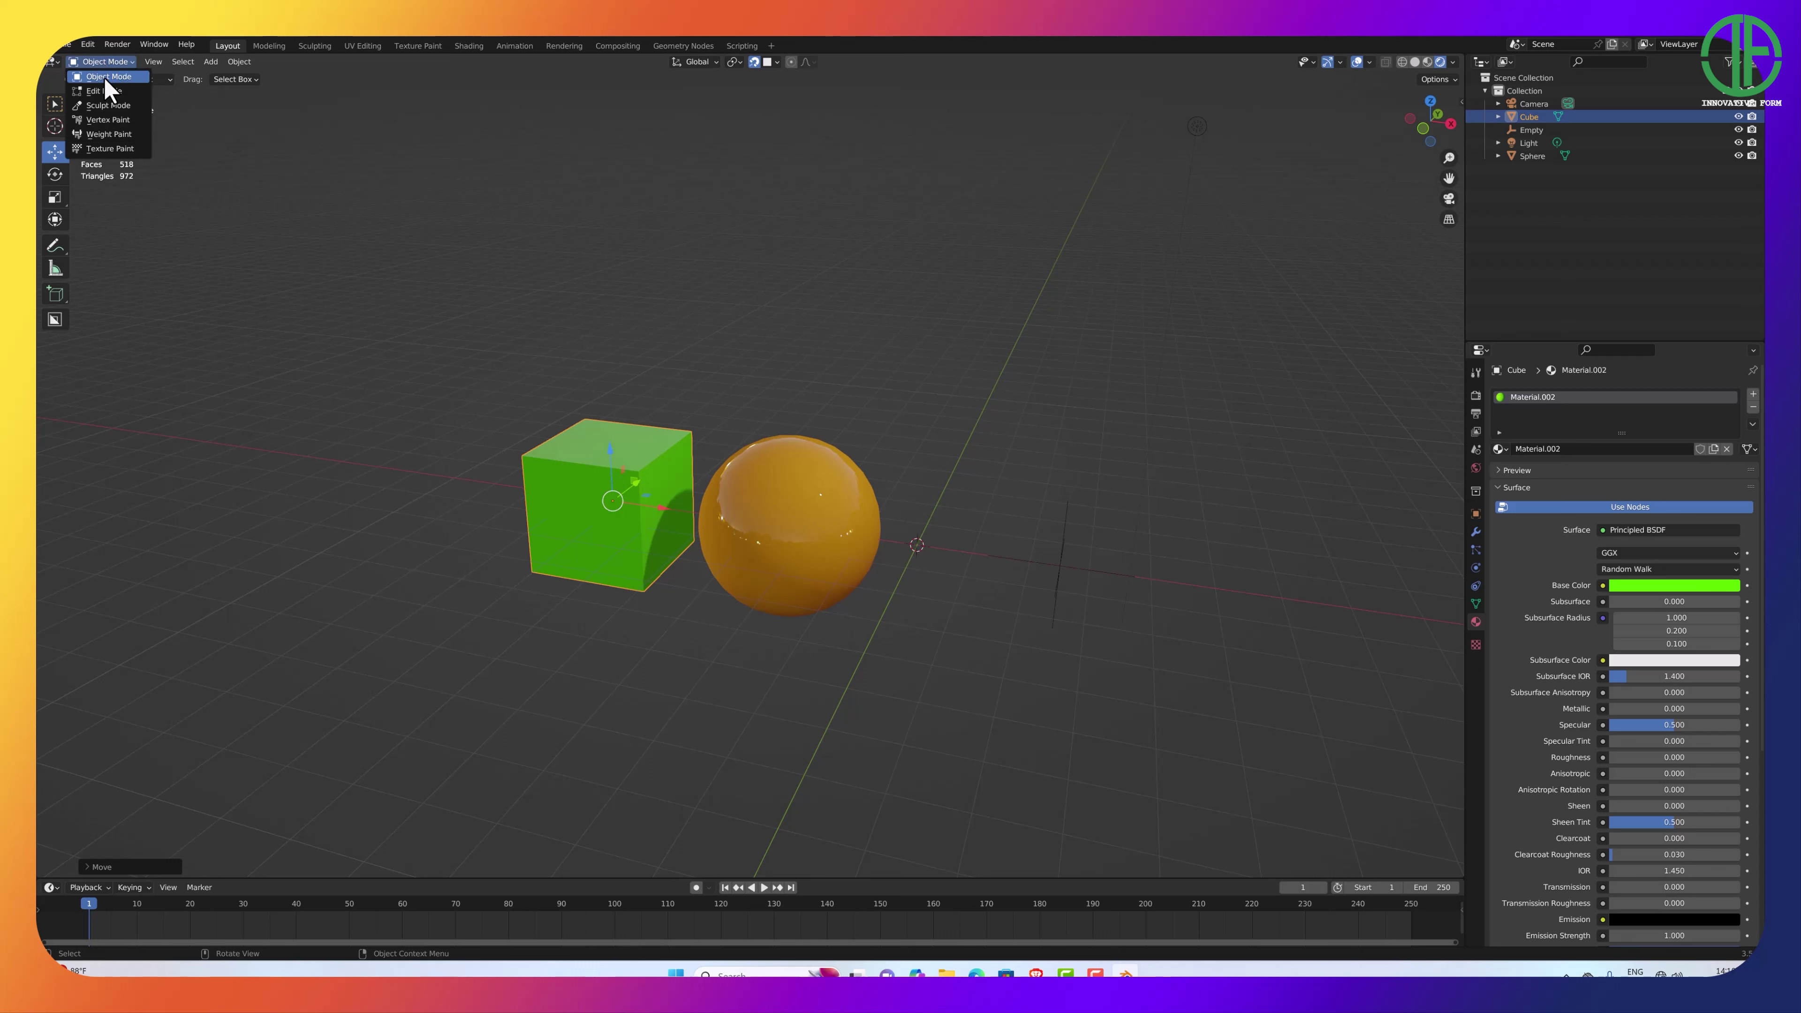
left_click(105, 91)
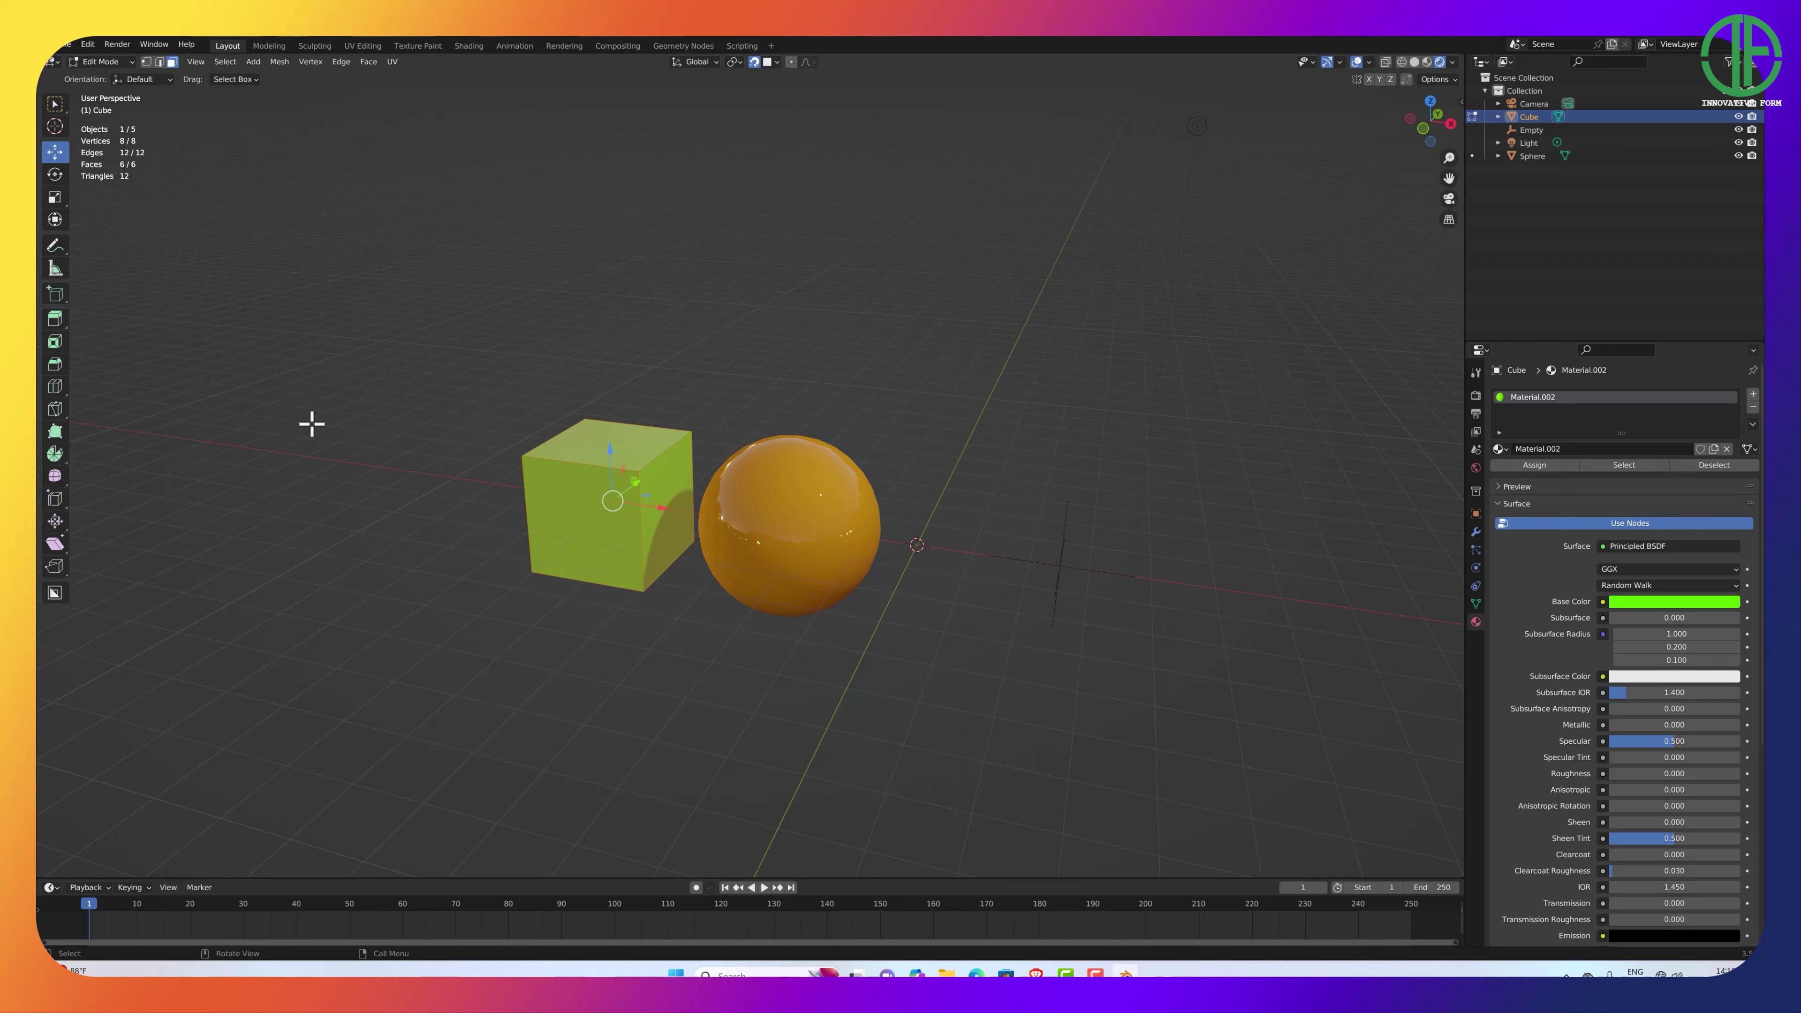
scroll(653, 561, "up", 1)
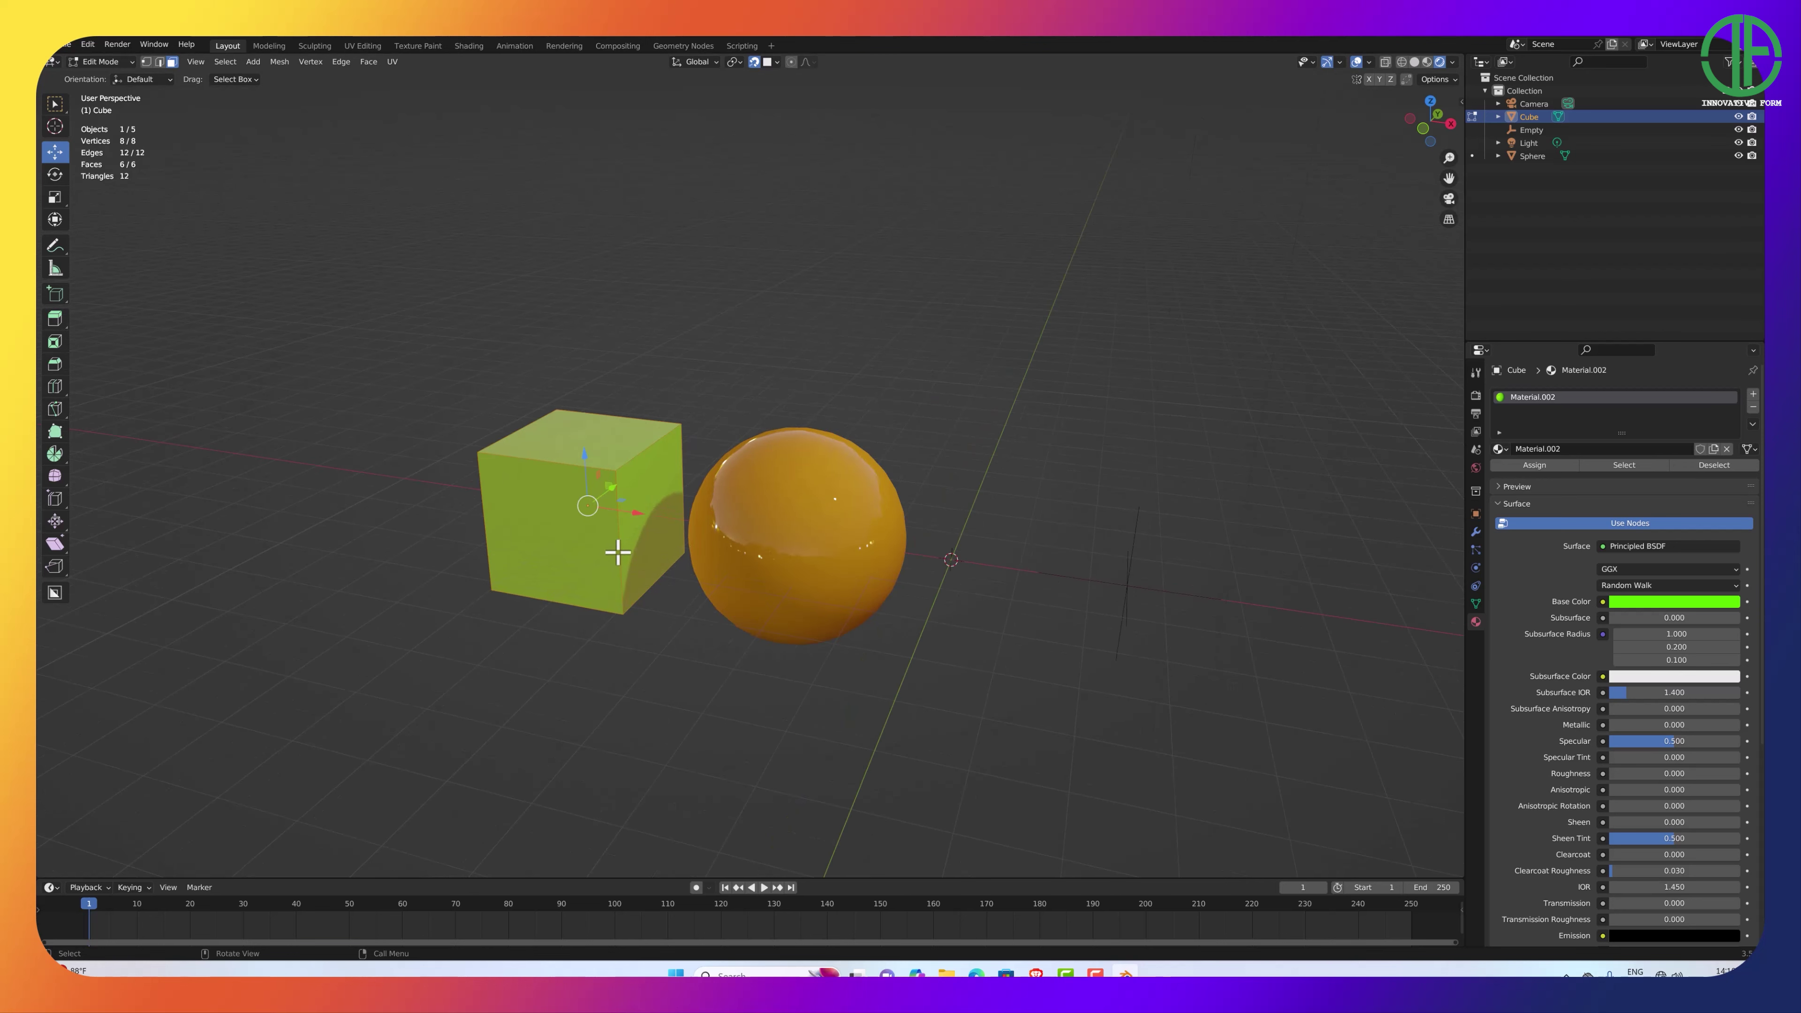
middle_click_drag(615, 547, 812, 515)
scroll(591, 513, "down", 3)
scroll(716, 478, "up", 2)
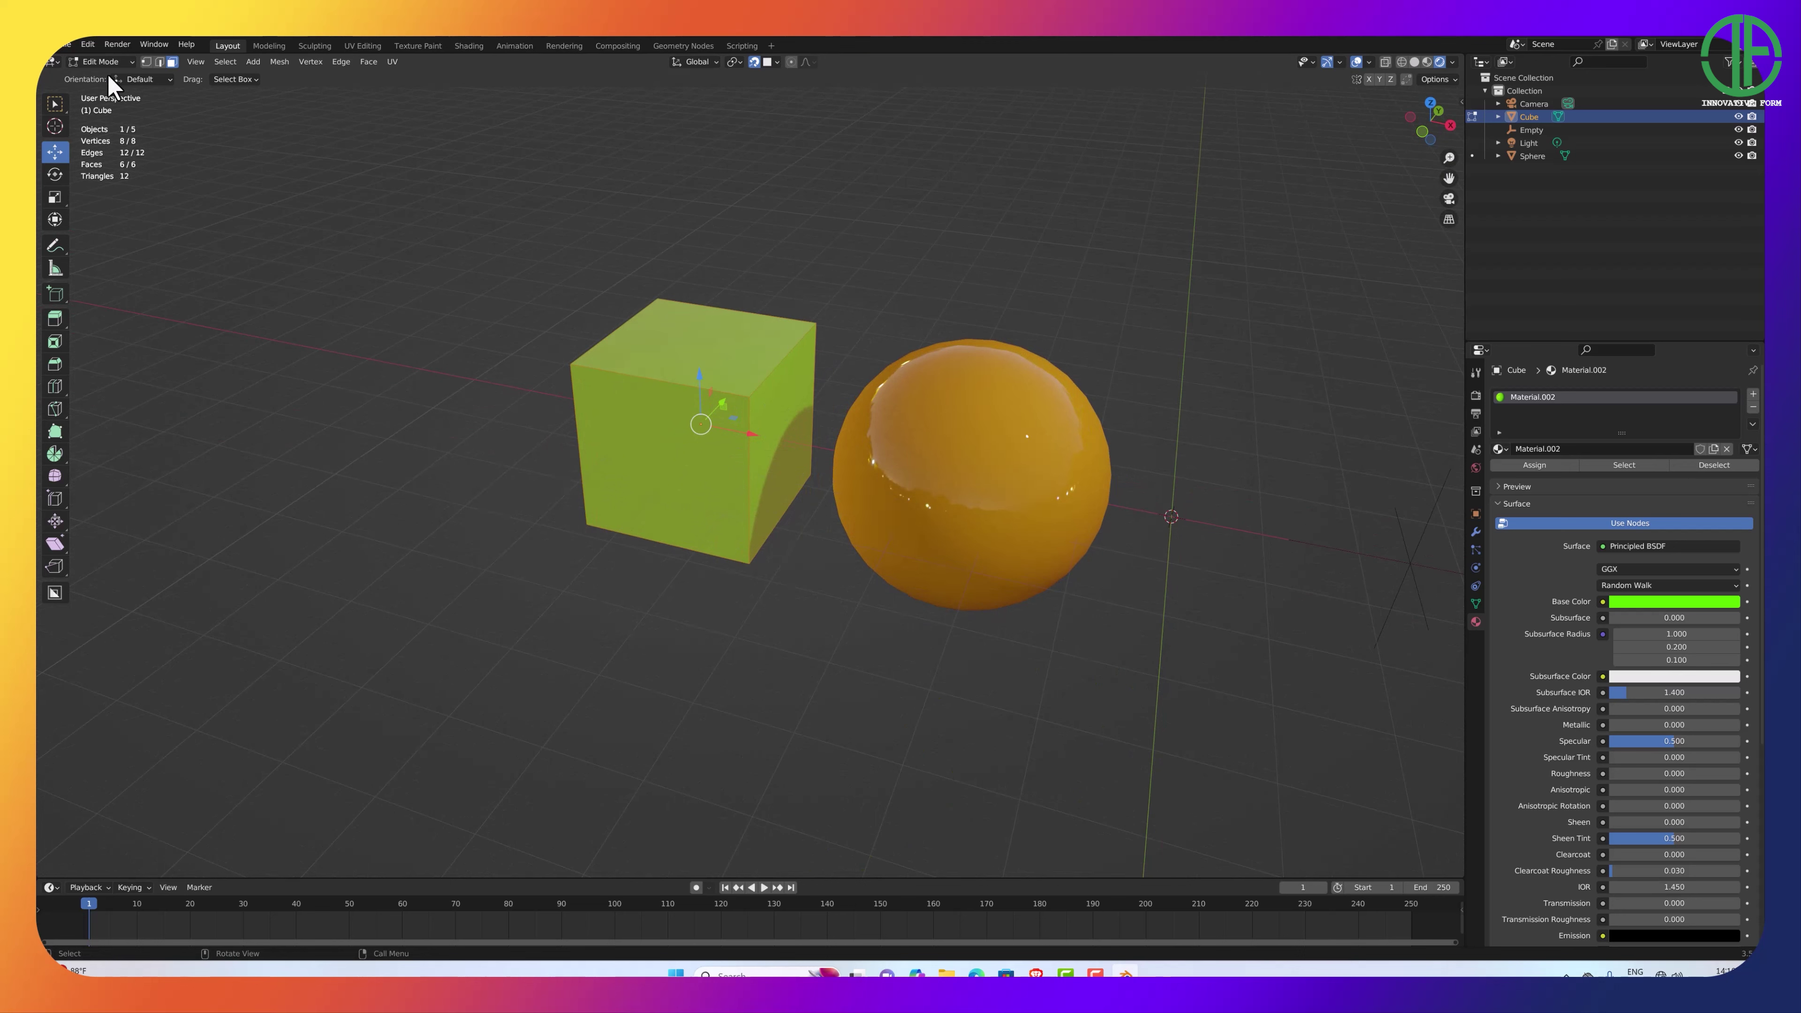
Return the cube to Object Mode and add the sphere to the selection.
left_click(100, 62)
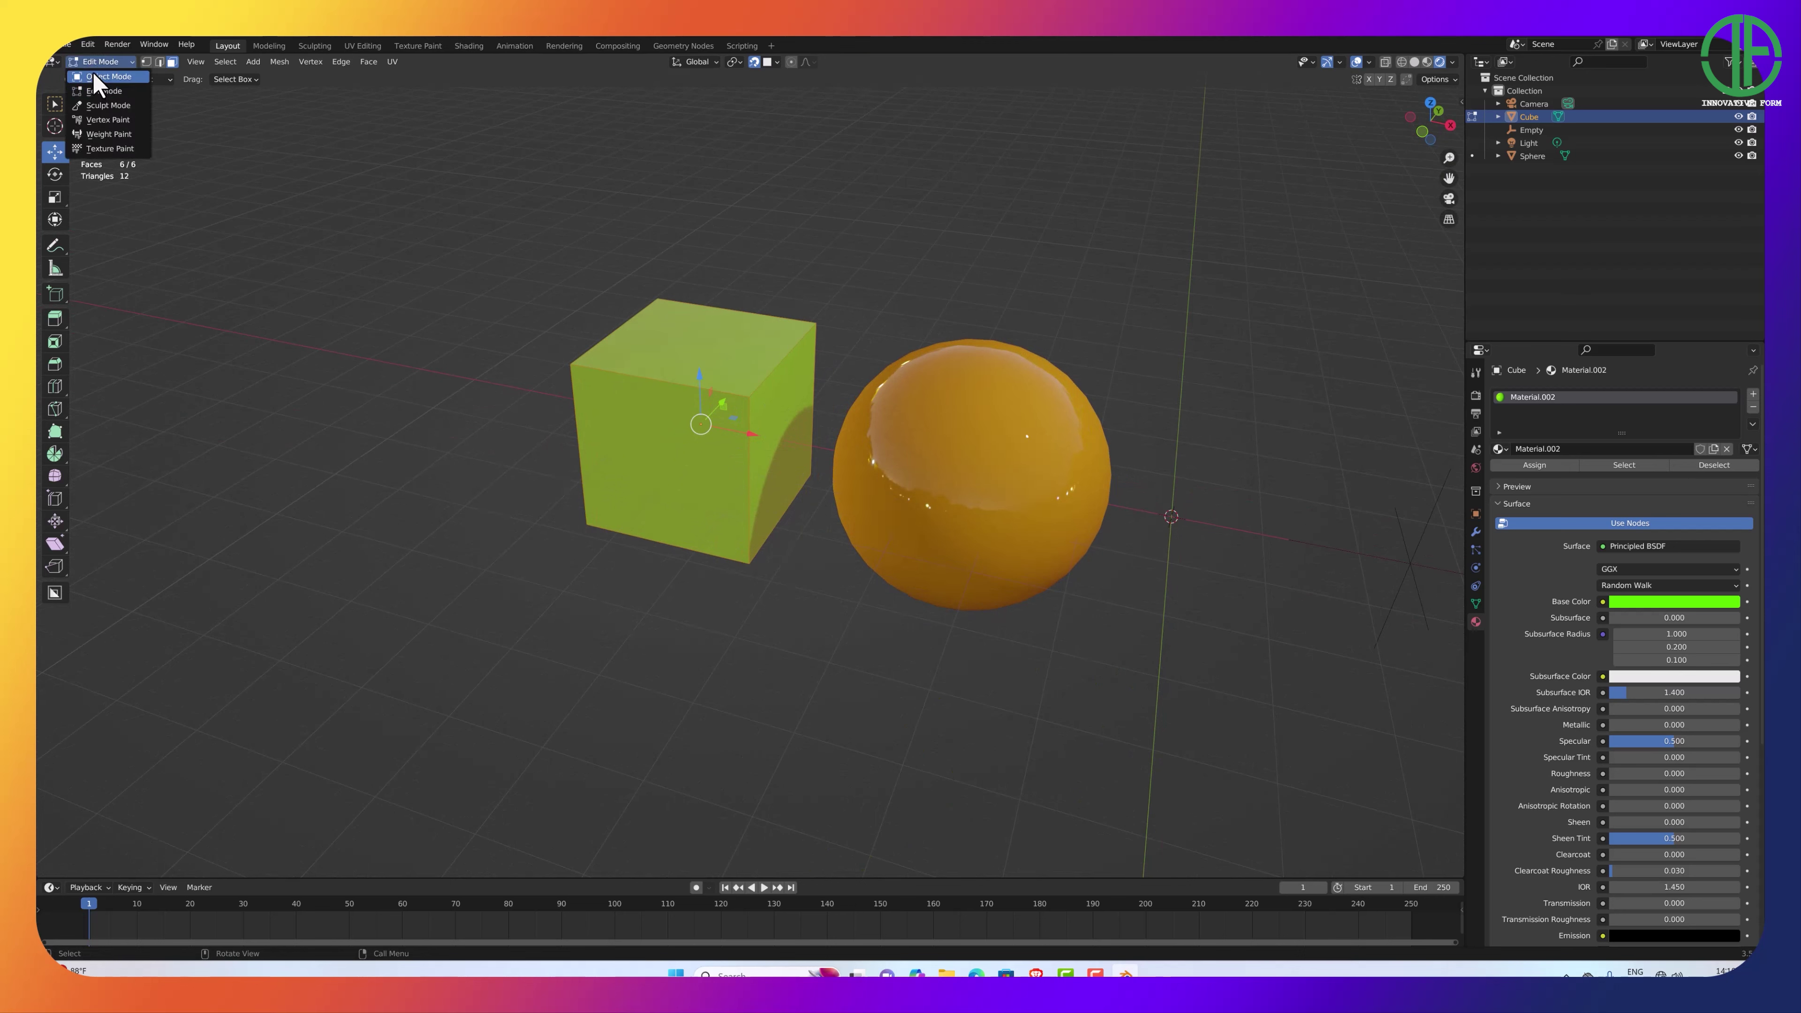
left_click(103, 76)
left_click(938, 451, "shift")
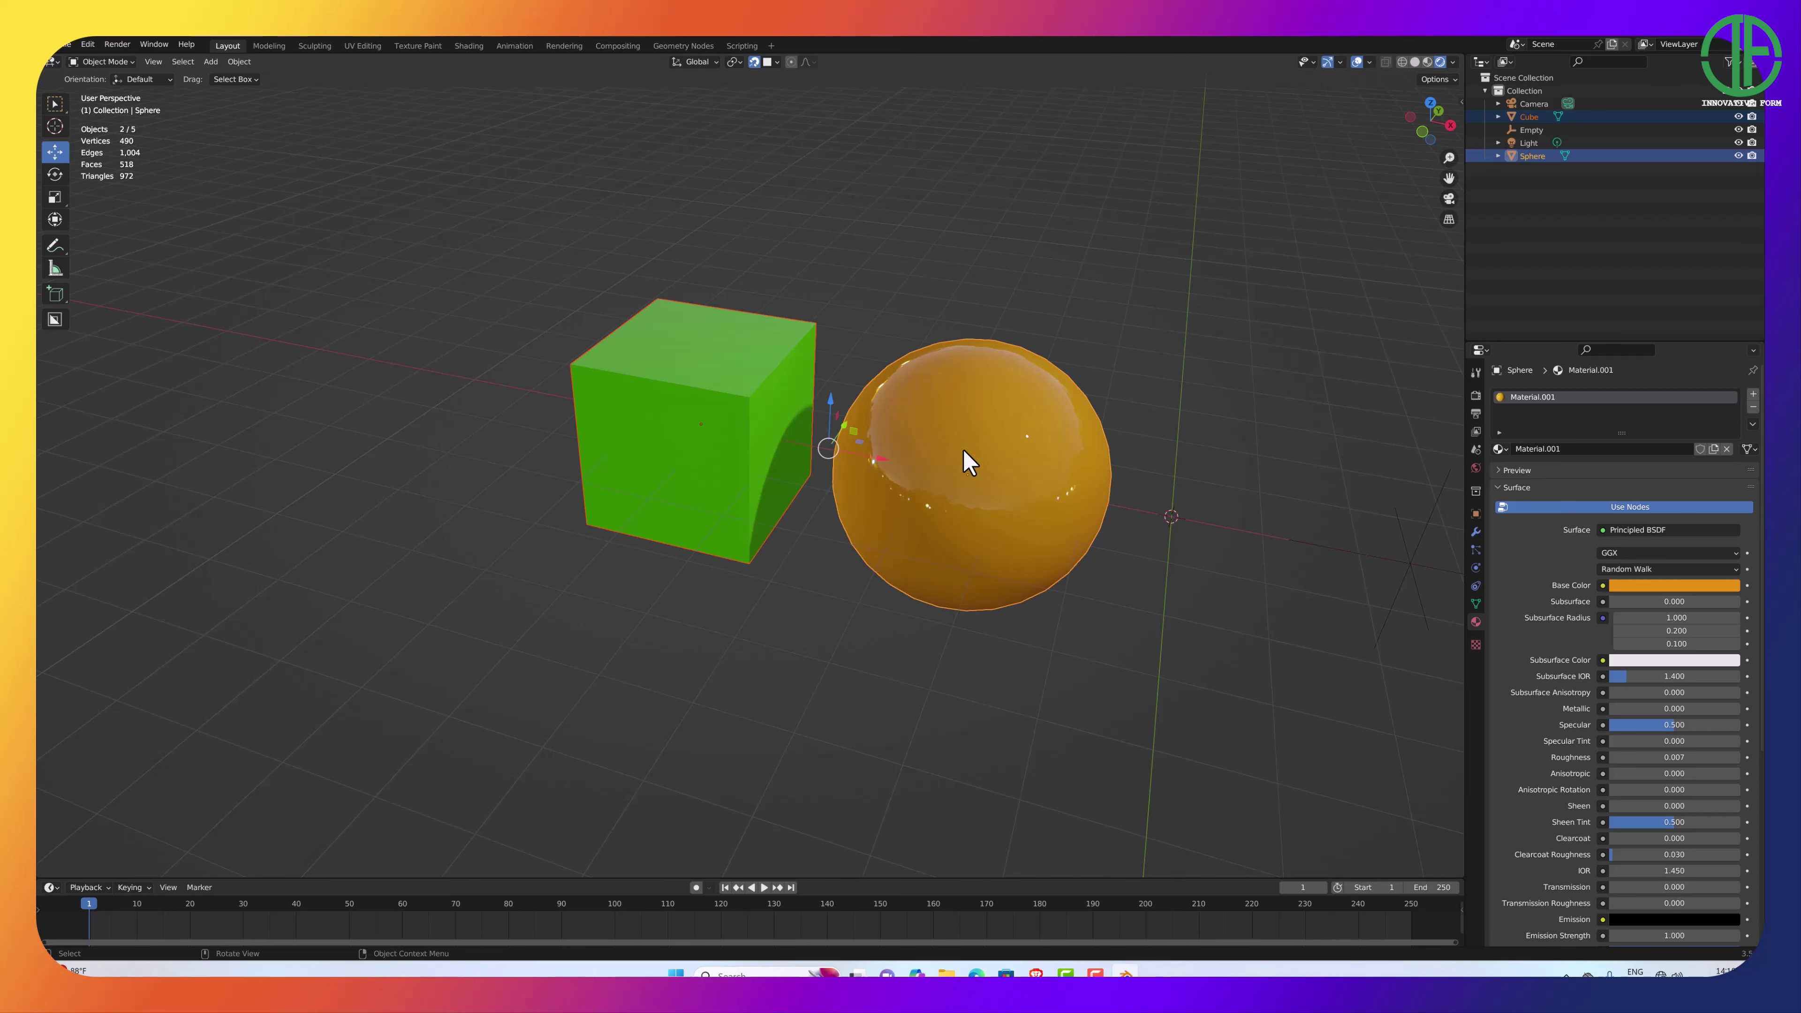
mouse_move(969, 463)
middle_mouse_down()
mouse_move(937, 467)
mouse_move(1004, 467)
mouse_move(981, 470)
middle_mouse_up()
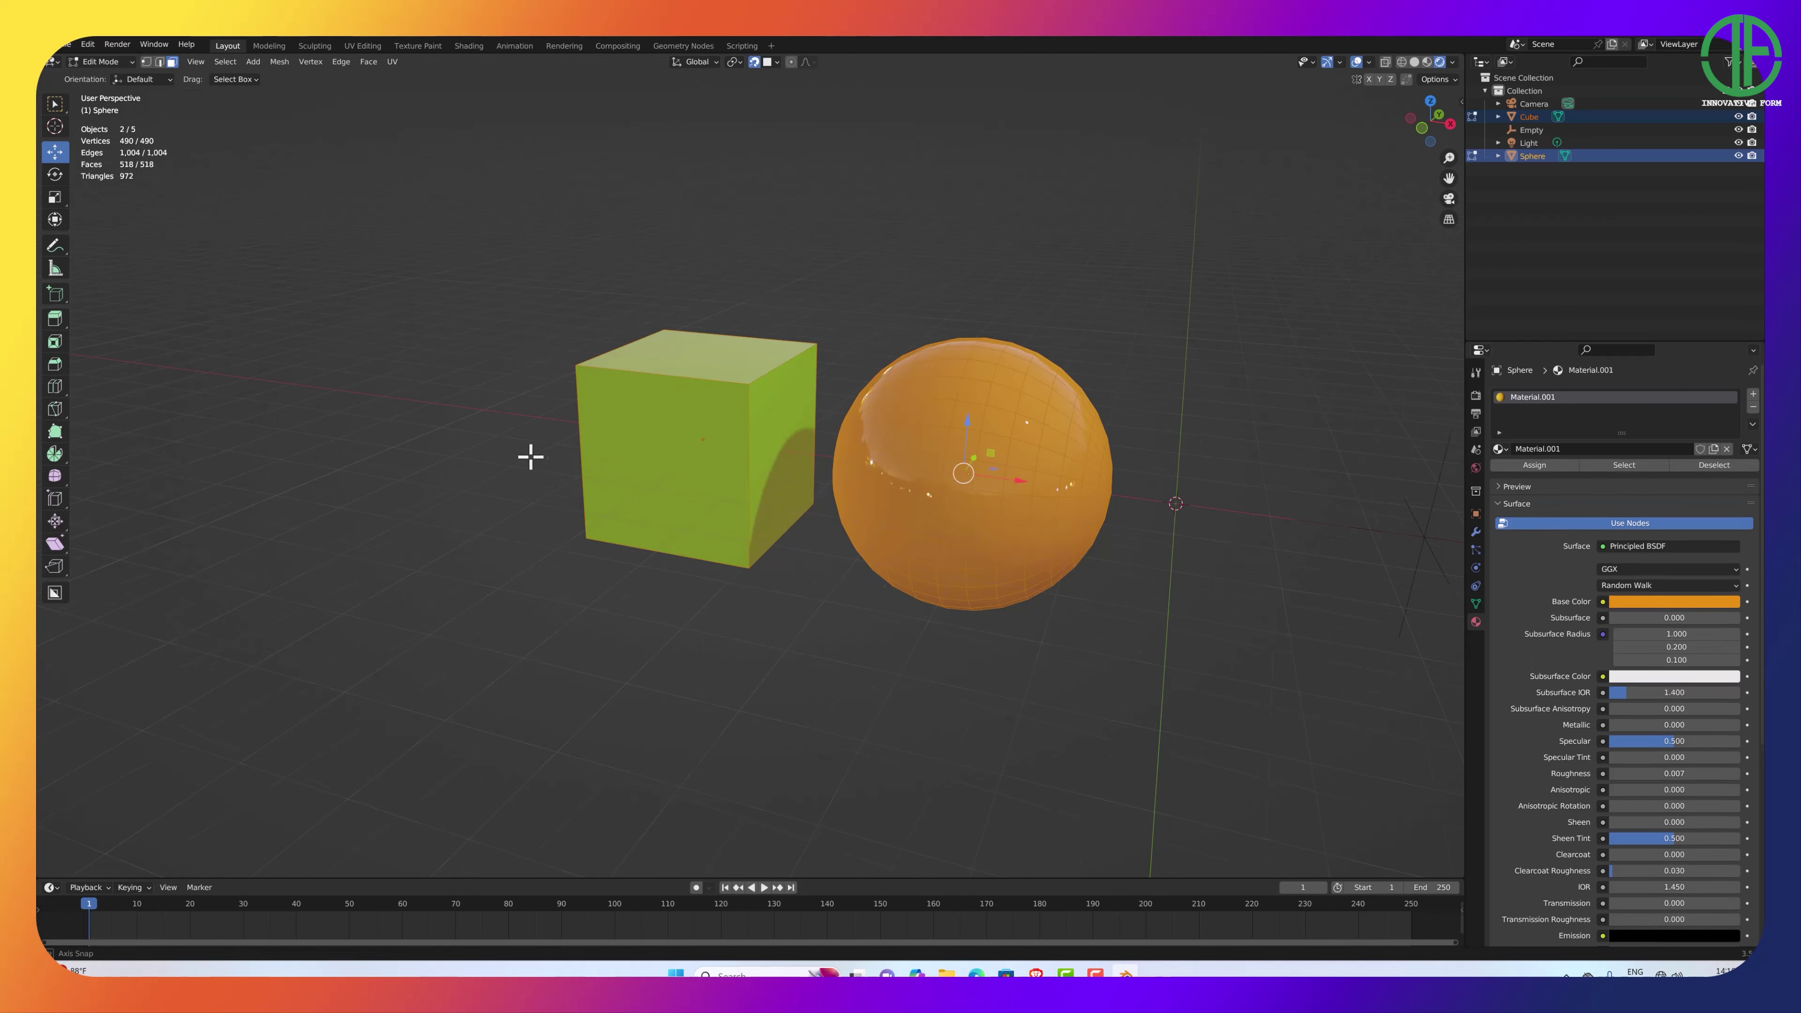
middle_click_drag(527, 455, 436, 412)
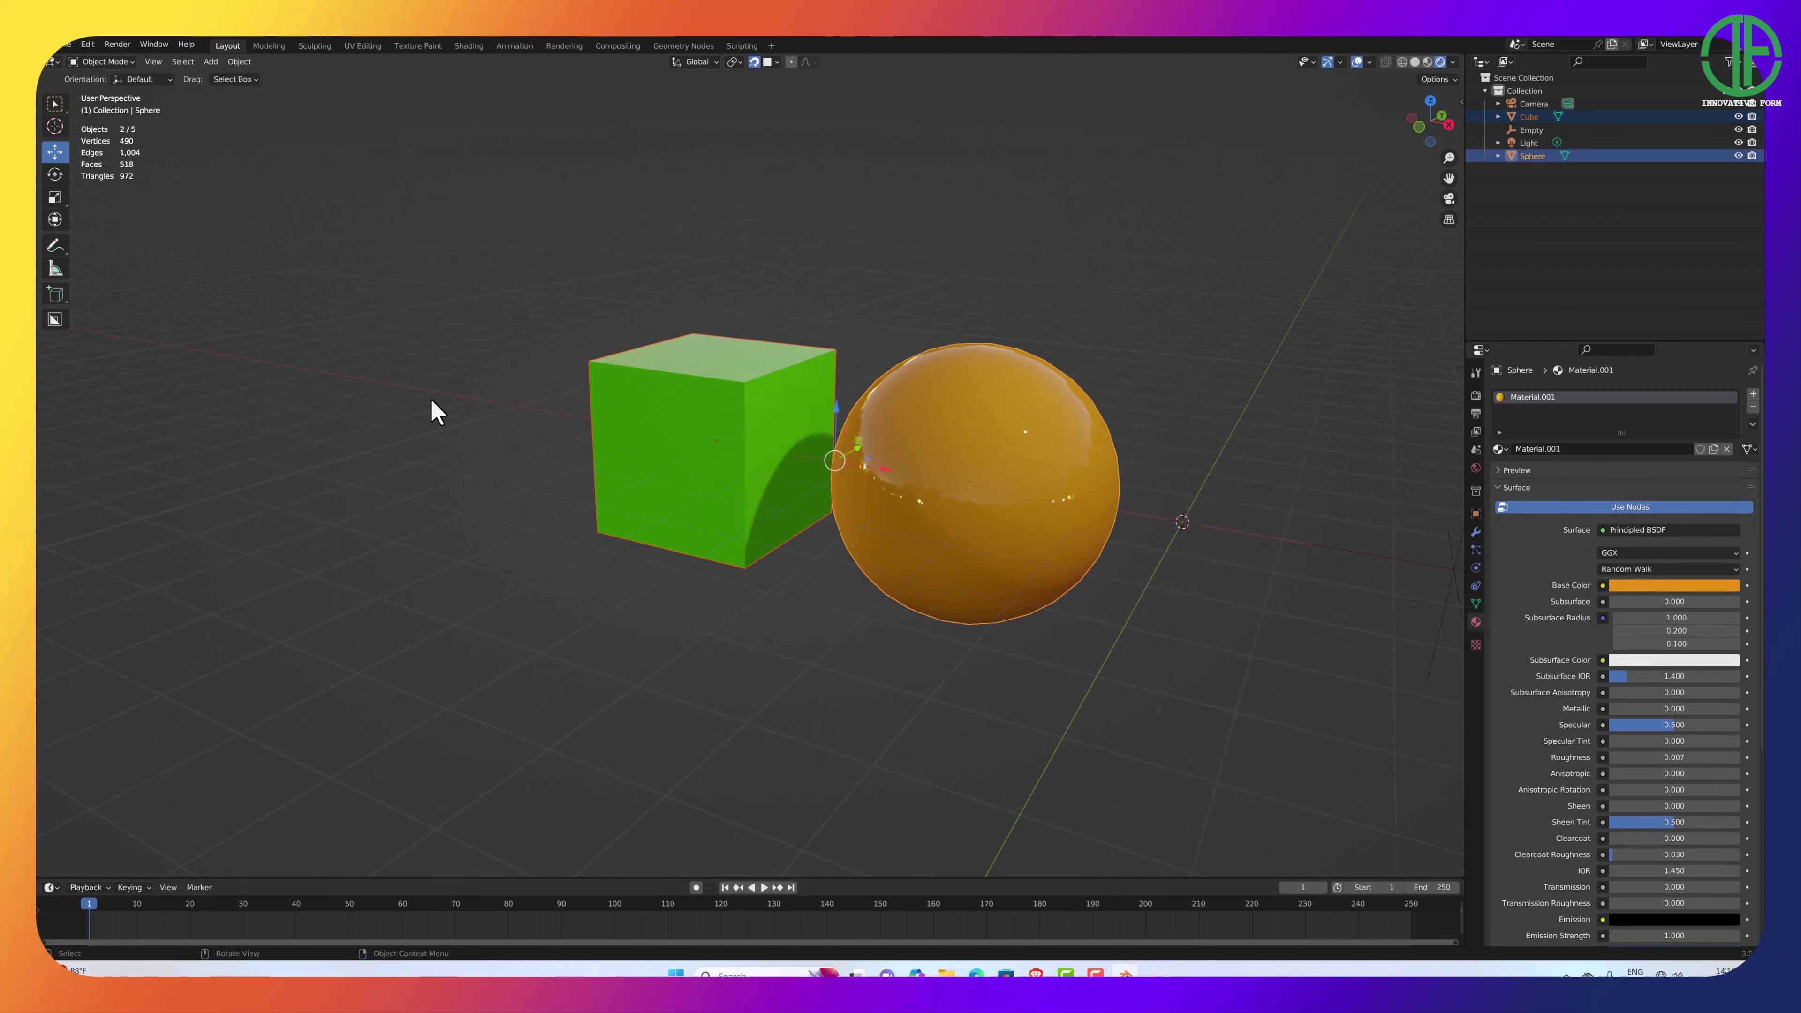
Enter Edit Mode for the cube and sphere together.
left_click(91, 61)
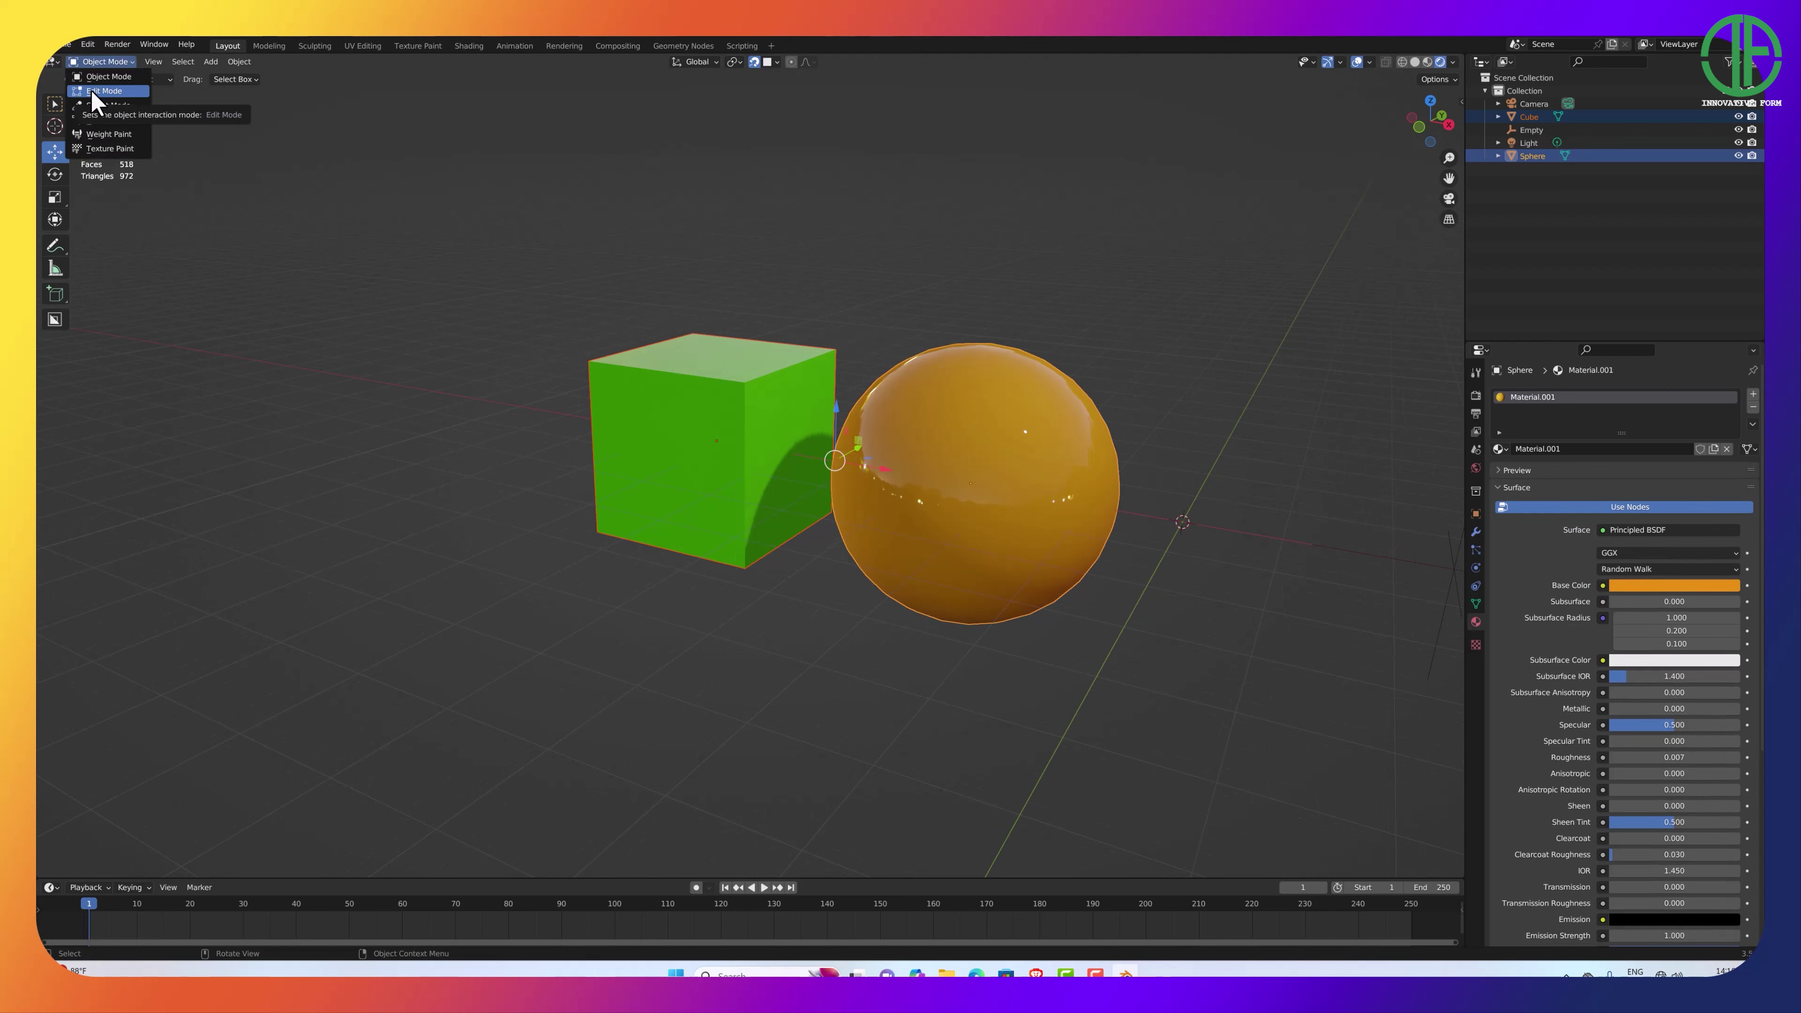
left_click(94, 93)
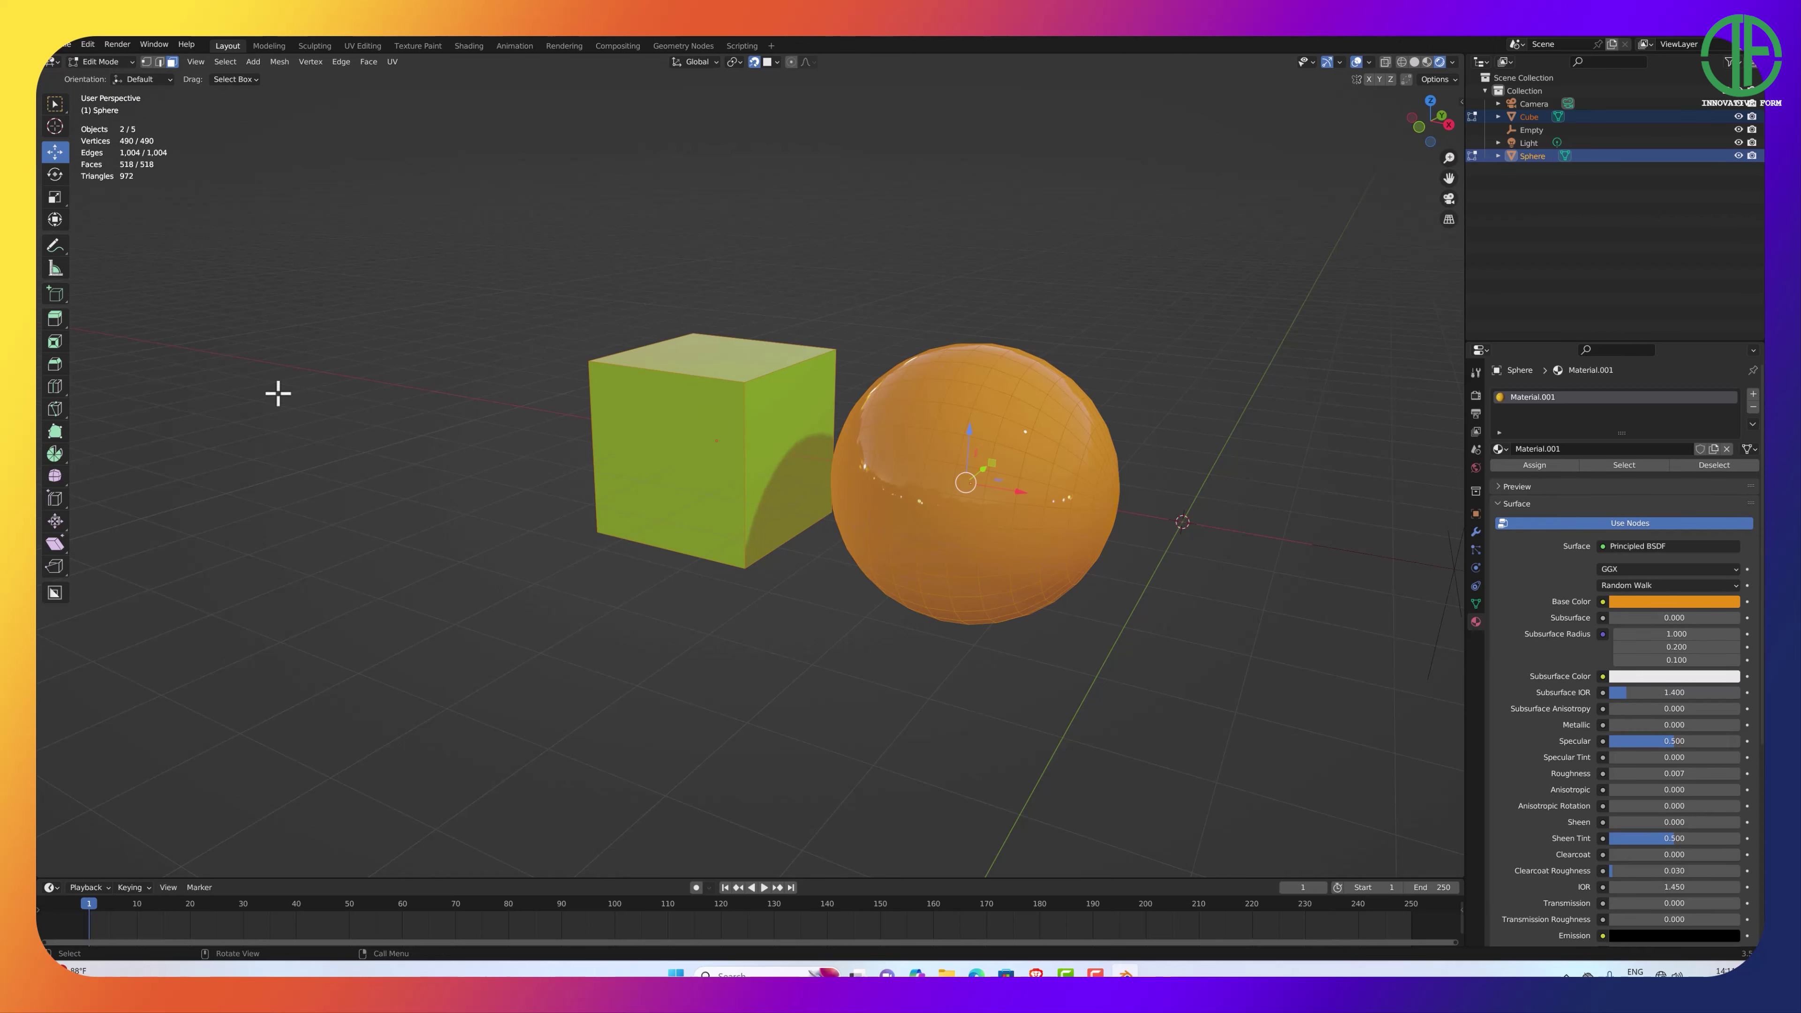
middle_click_drag(736, 517, 744, 539)
Select a single face on the front of the sphere, try moving it upward along Z, and undo the move.
left_click(987, 510)
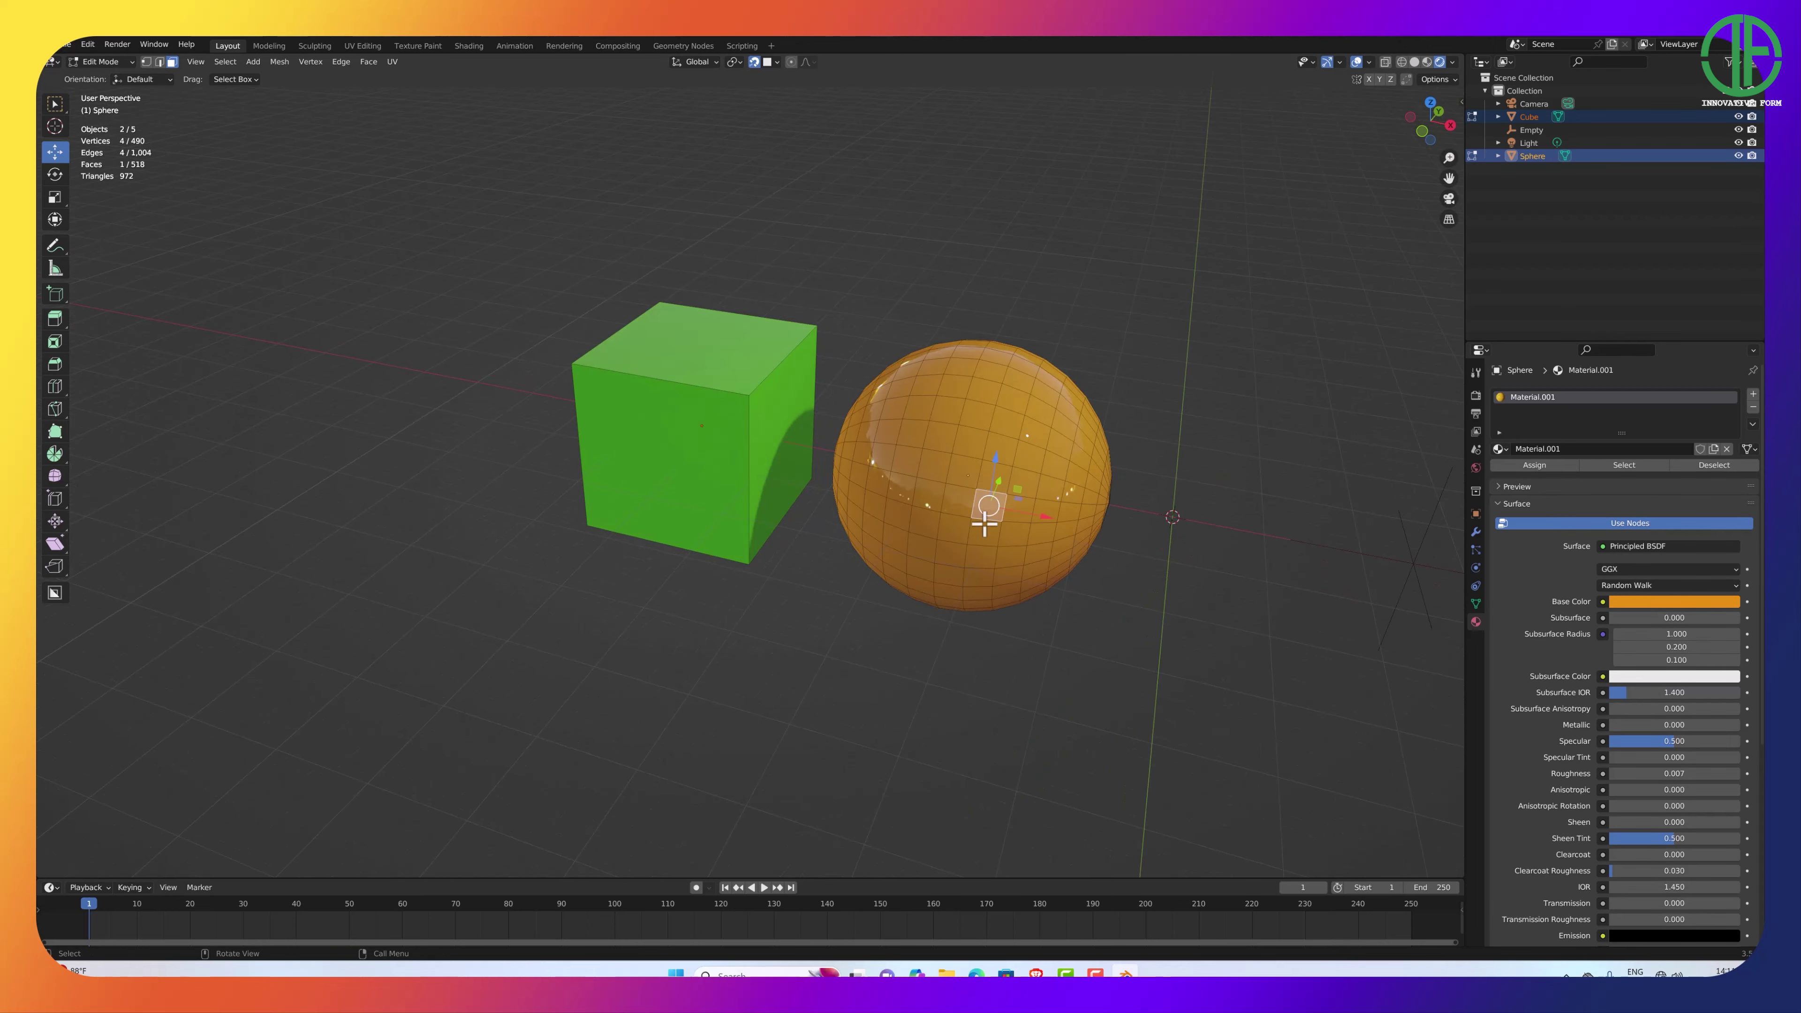
middle_click_drag(923, 545, 873, 565)
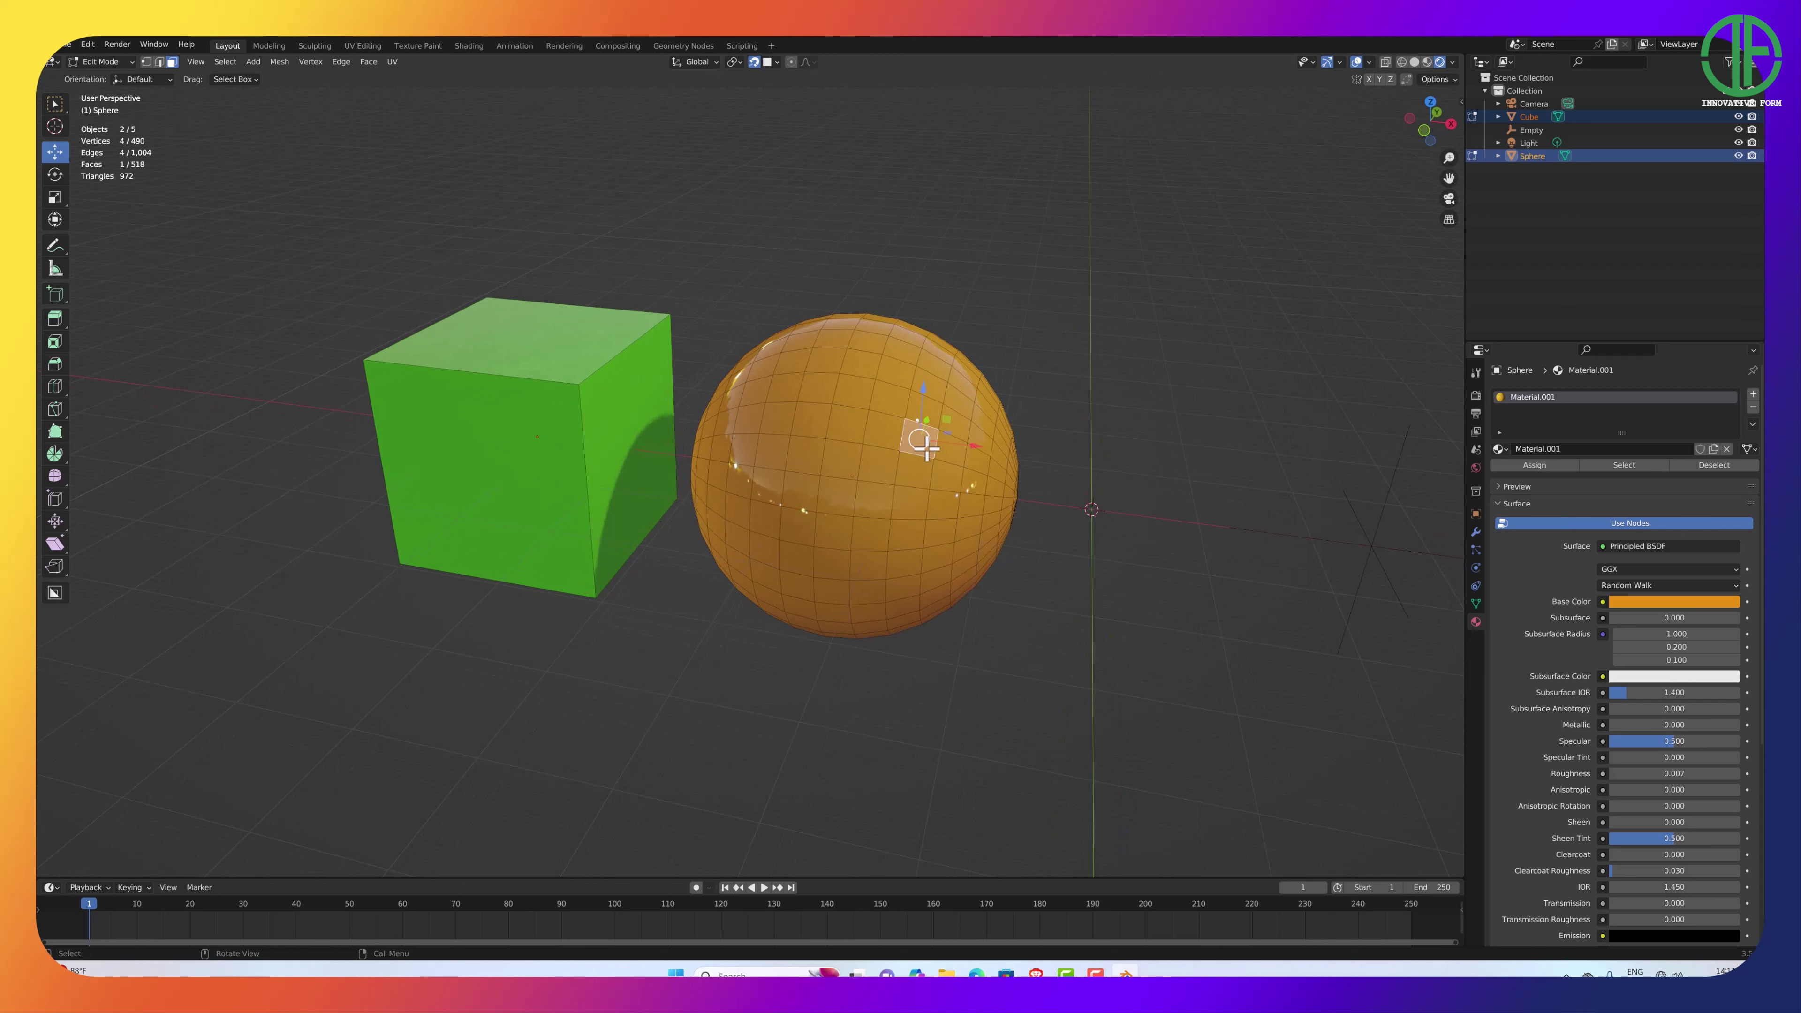
left_click_drag(924, 391, 940, 213)
key("ctrl+z")
Select the cube's front face, try moving it, and undo the move.
left_click(560, 418)
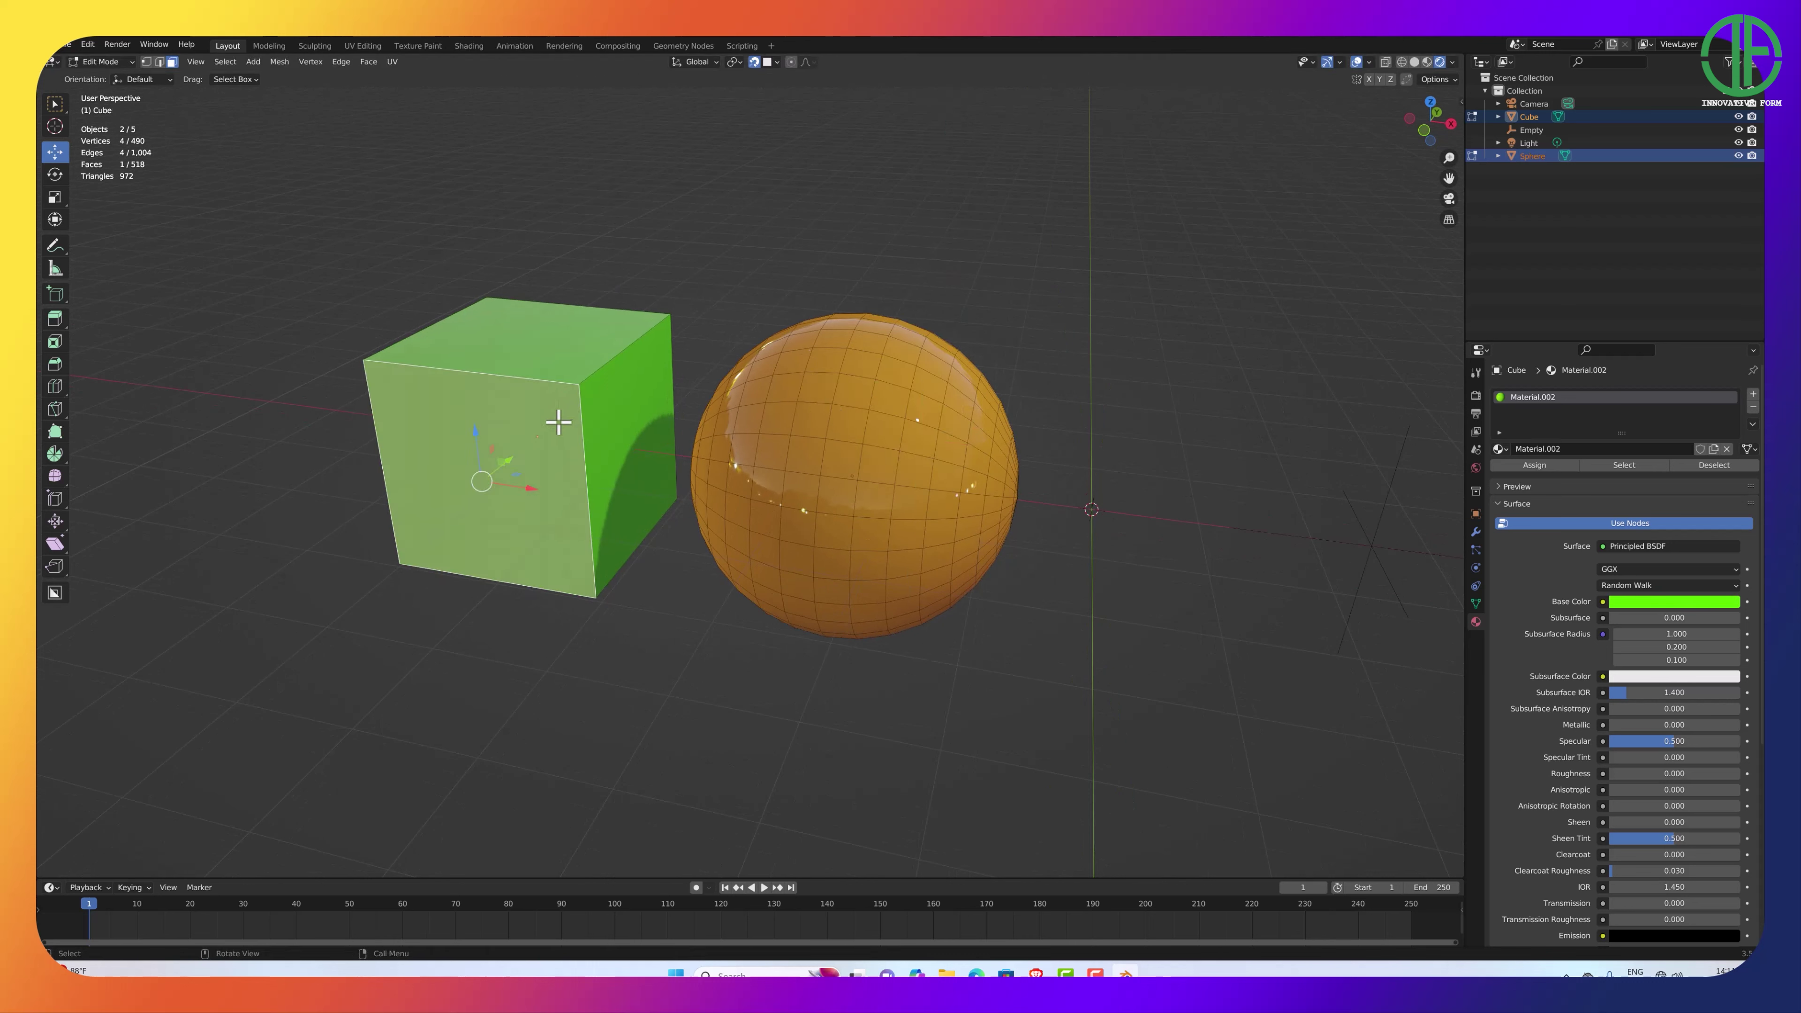
left_click_drag(510, 462, 448, 508)
key("ctrl+z")
Try pulling a face near the top of the sphere upward out of the surface, and undo the move.
left_click(812, 329)
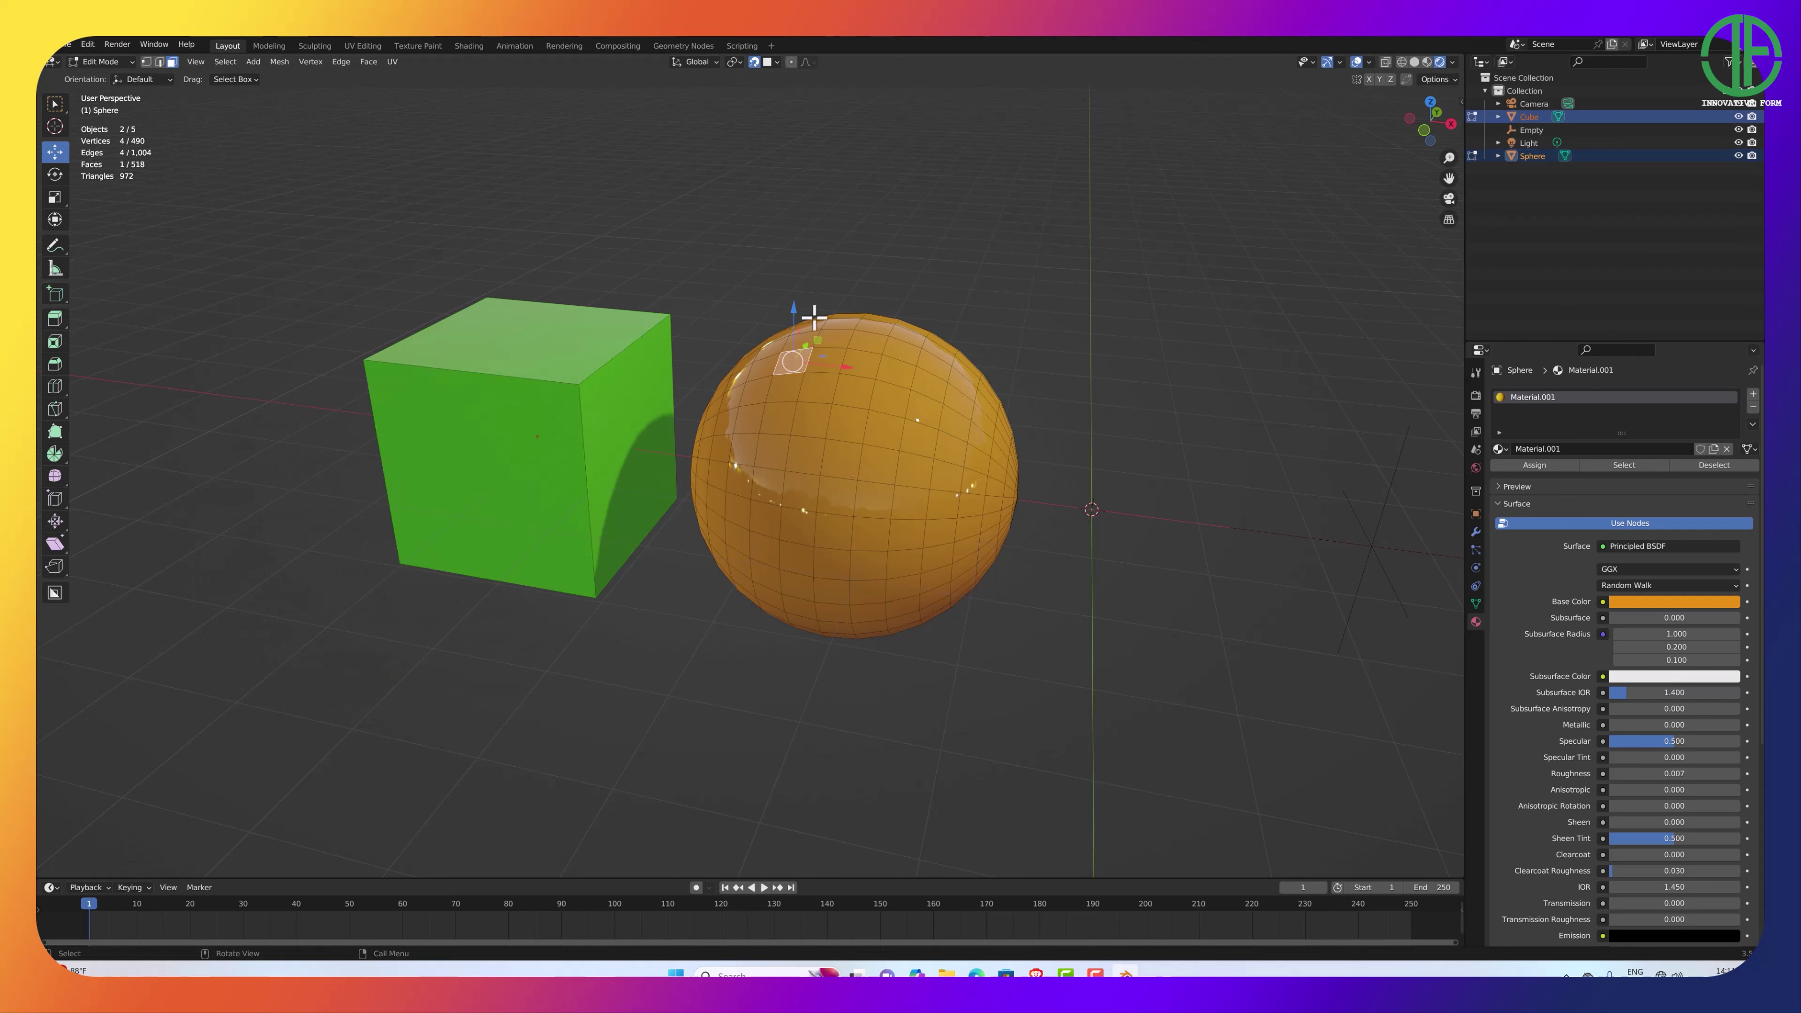
left_click_drag(808, 319, 897, 260)
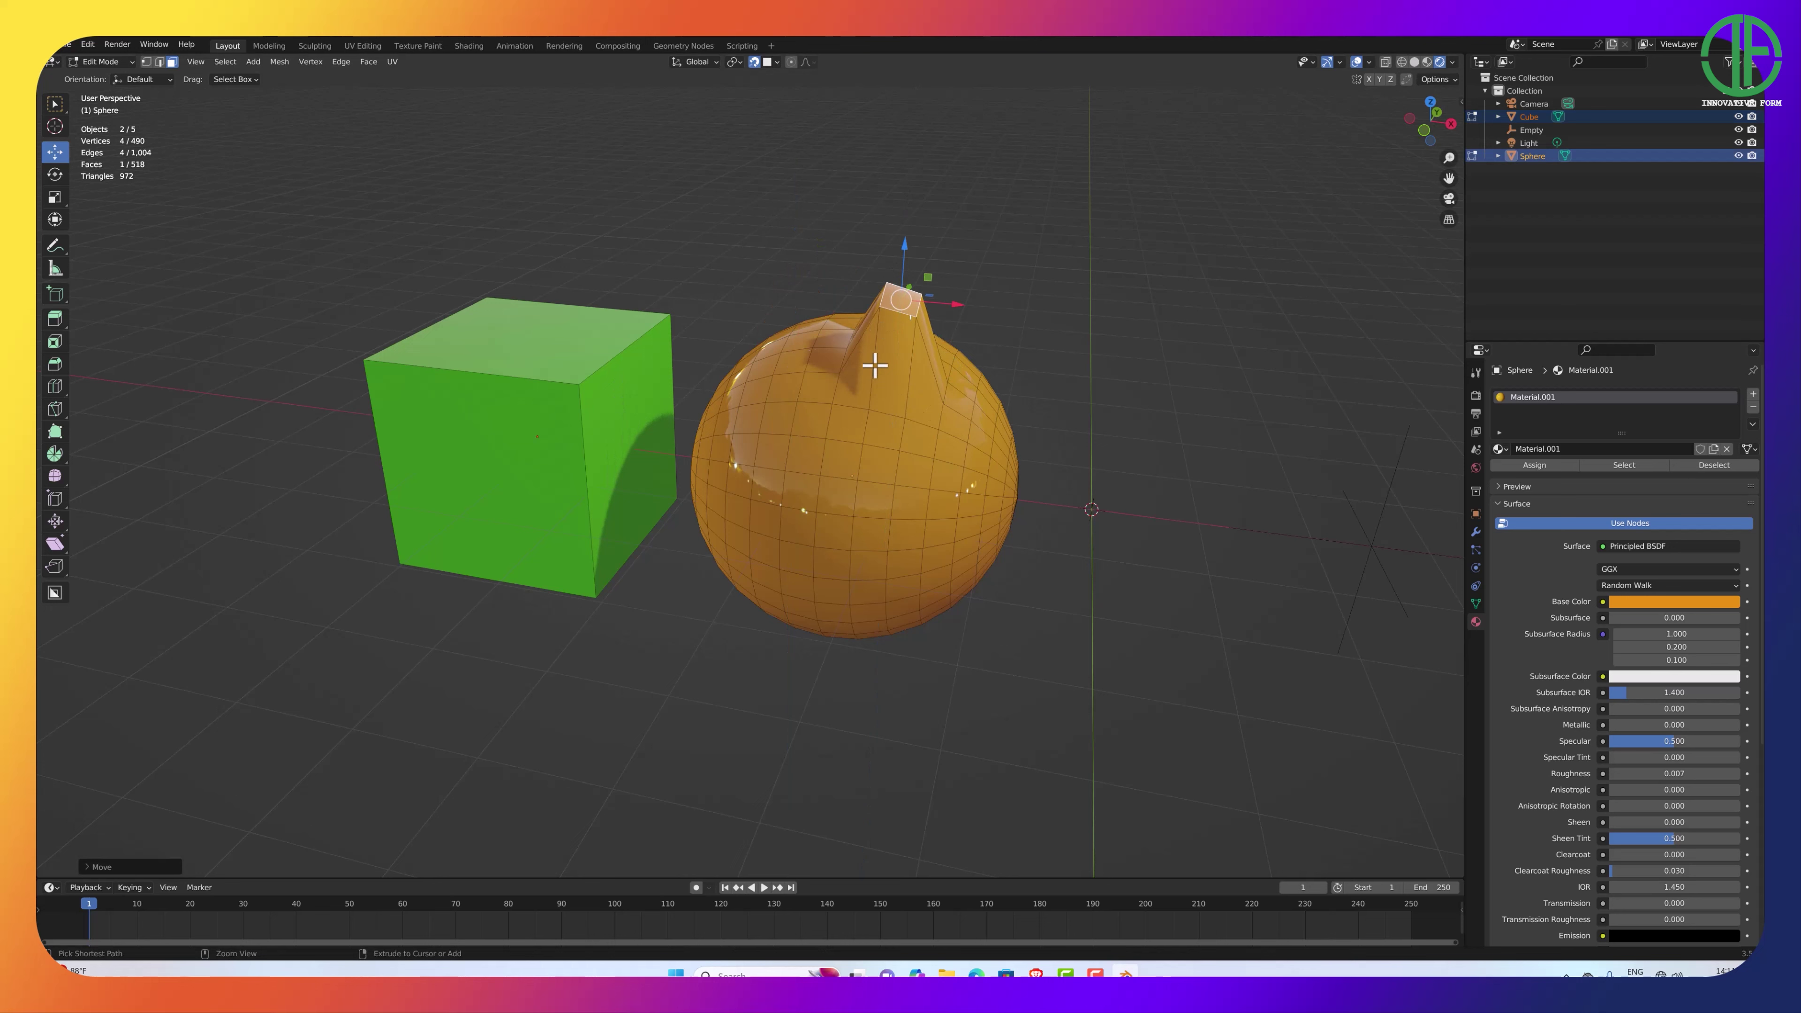
key("ctrl+z")
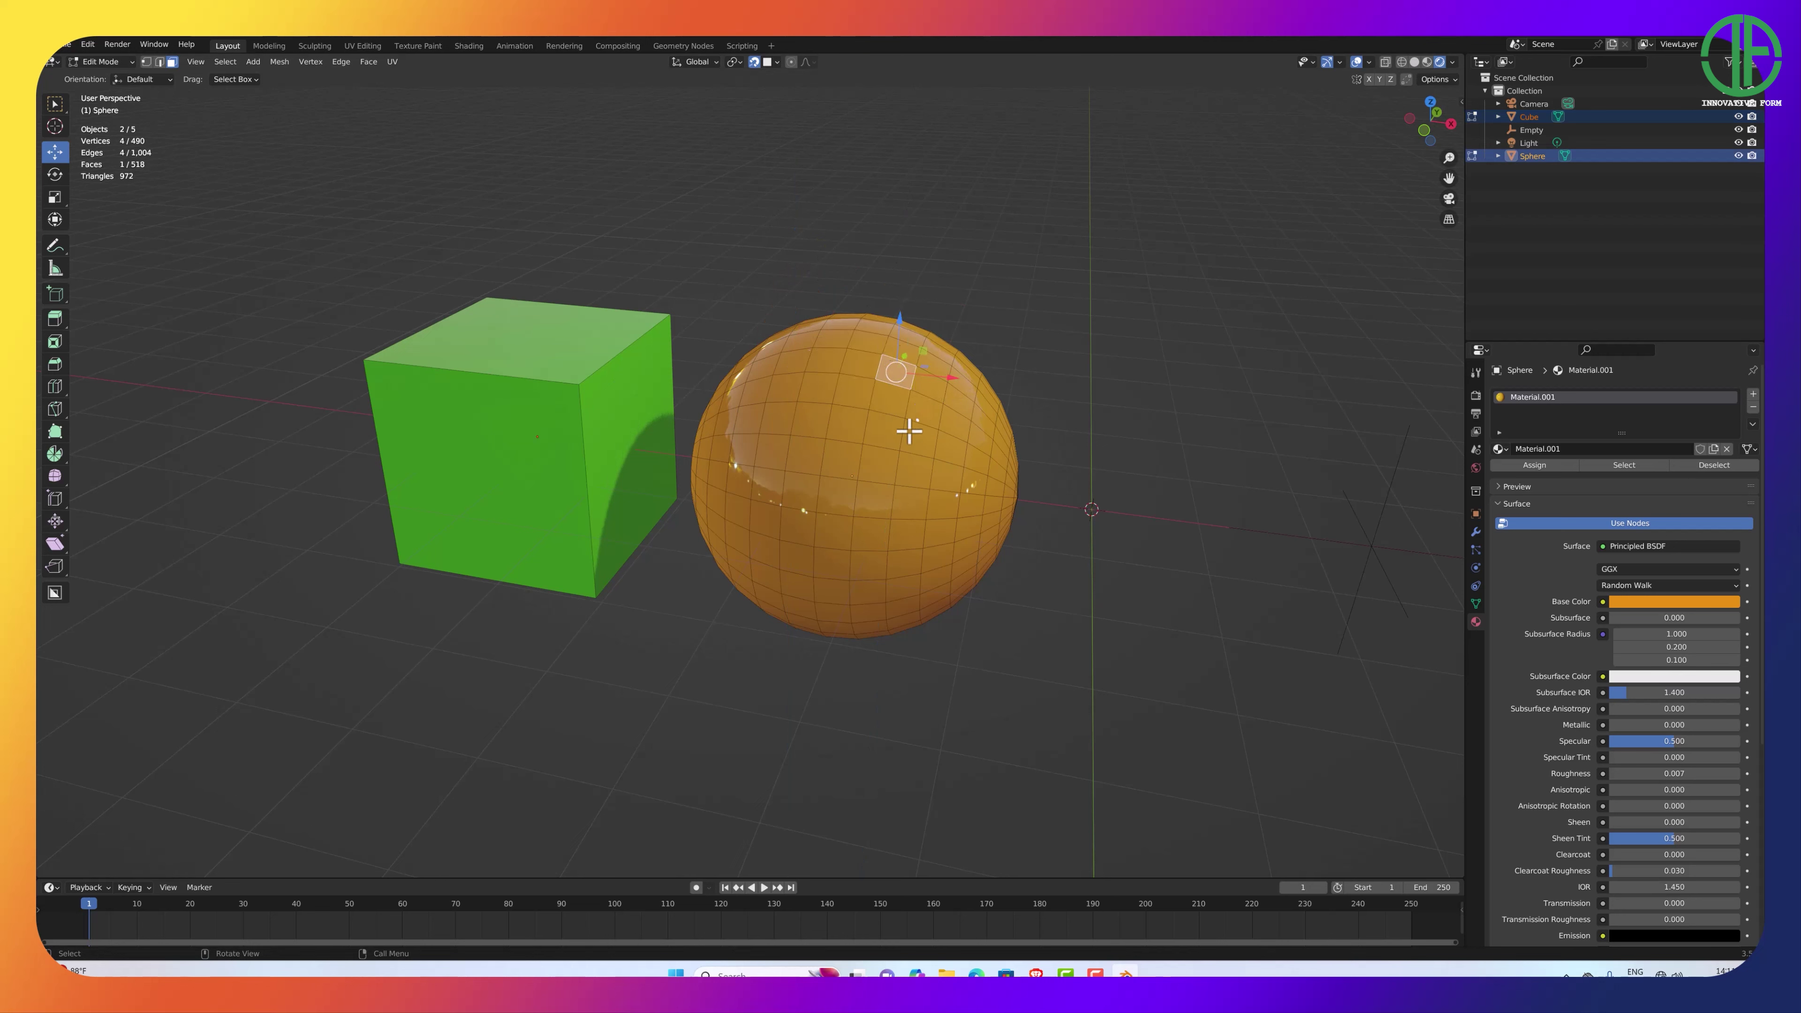
Return the cube and sphere to Object Mode and view them from another angle.
key("Tab")
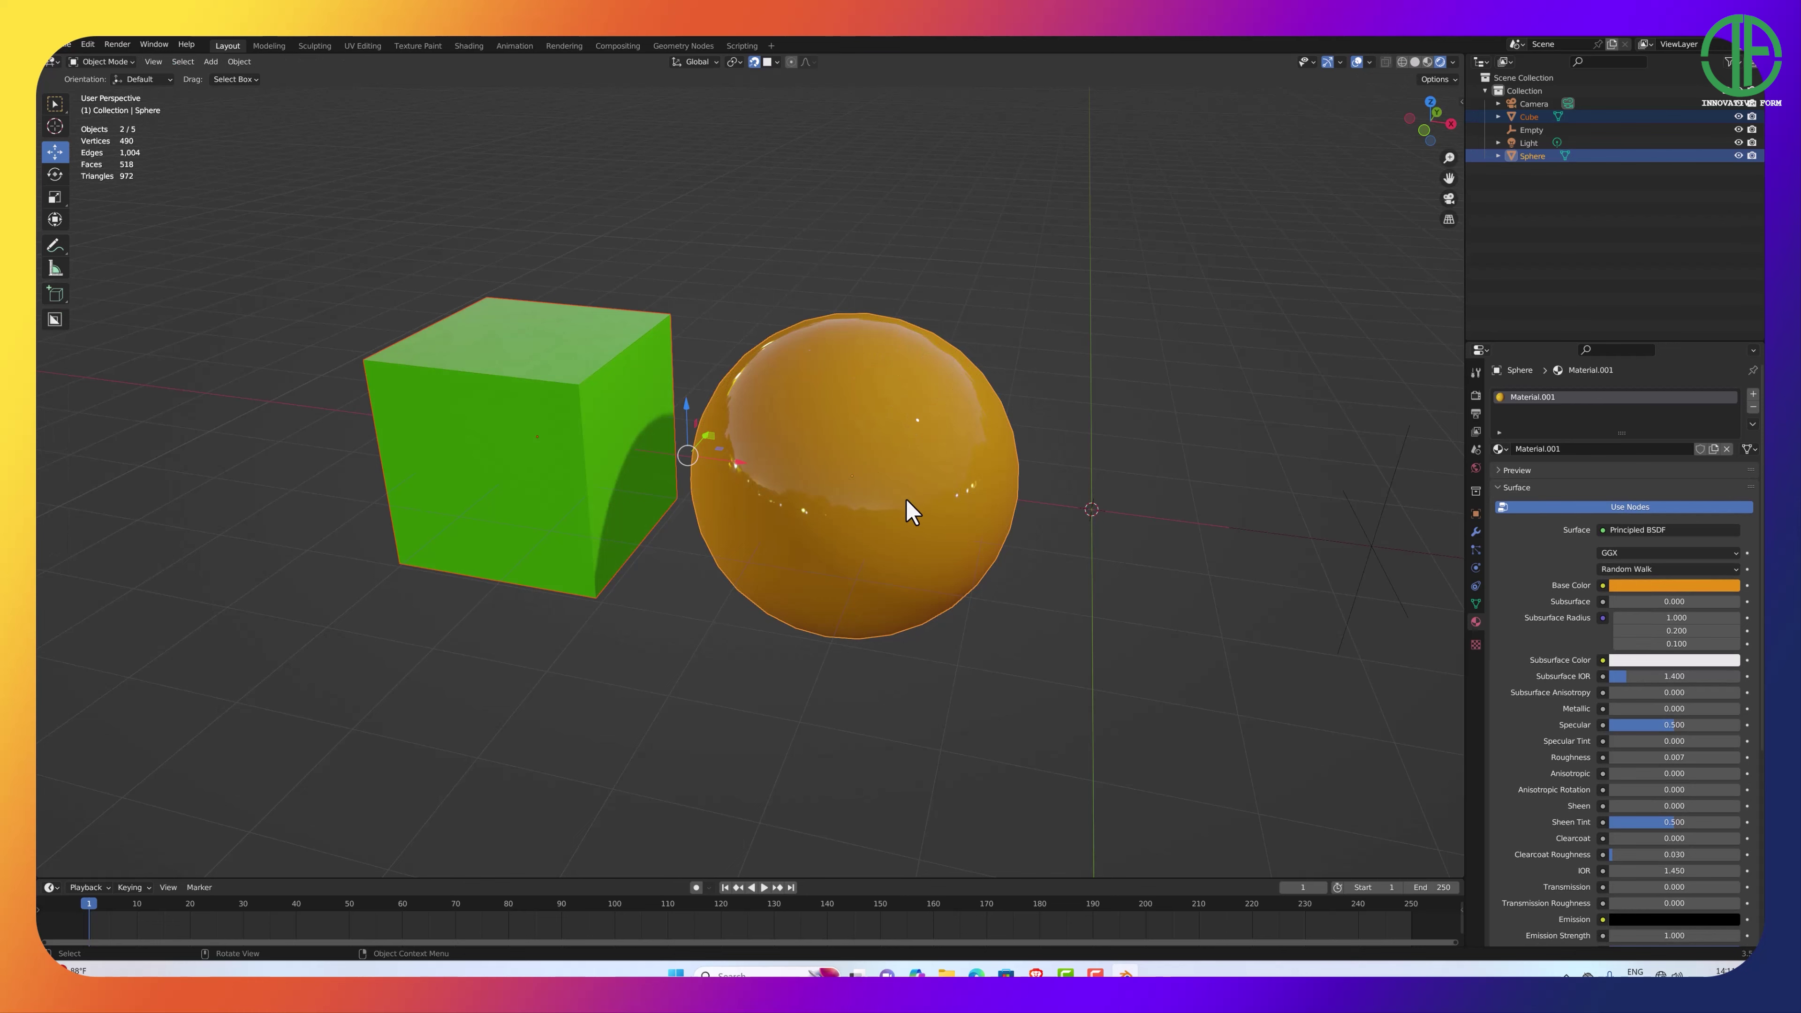
middle_click_drag(908, 512, 879, 469)
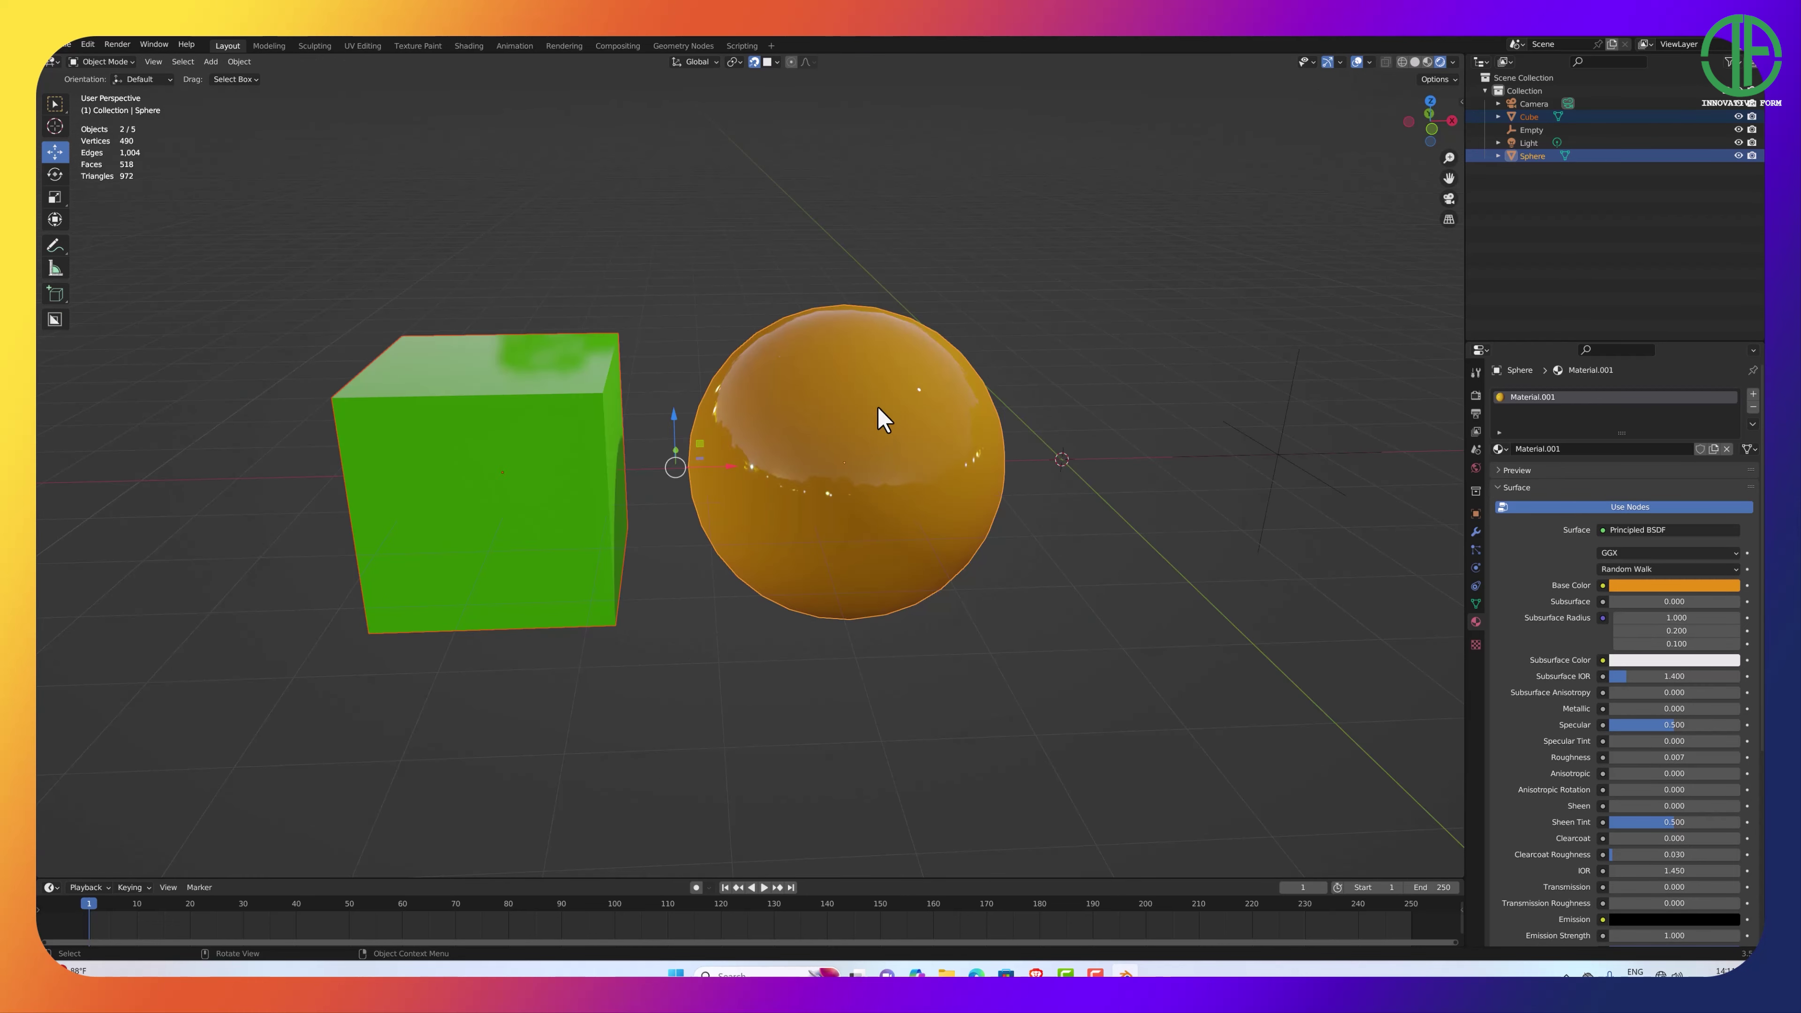